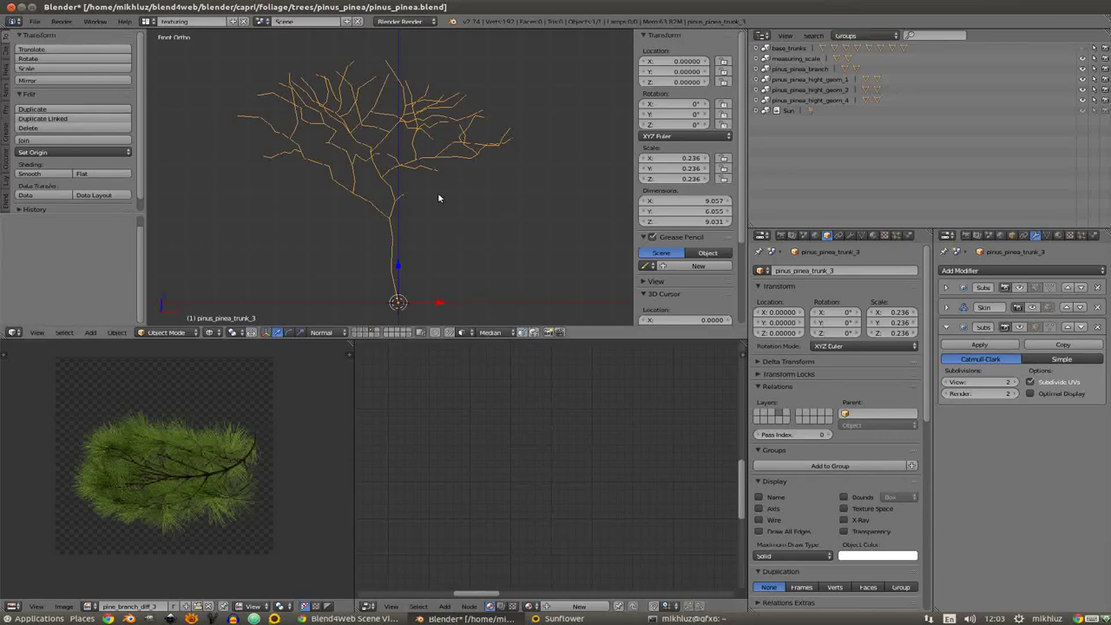
Step: Select the tree skeleton and inspect its vertices, finishing in front view
middle_click_drag(410, 220, 424, 223, "shift")
key("a")
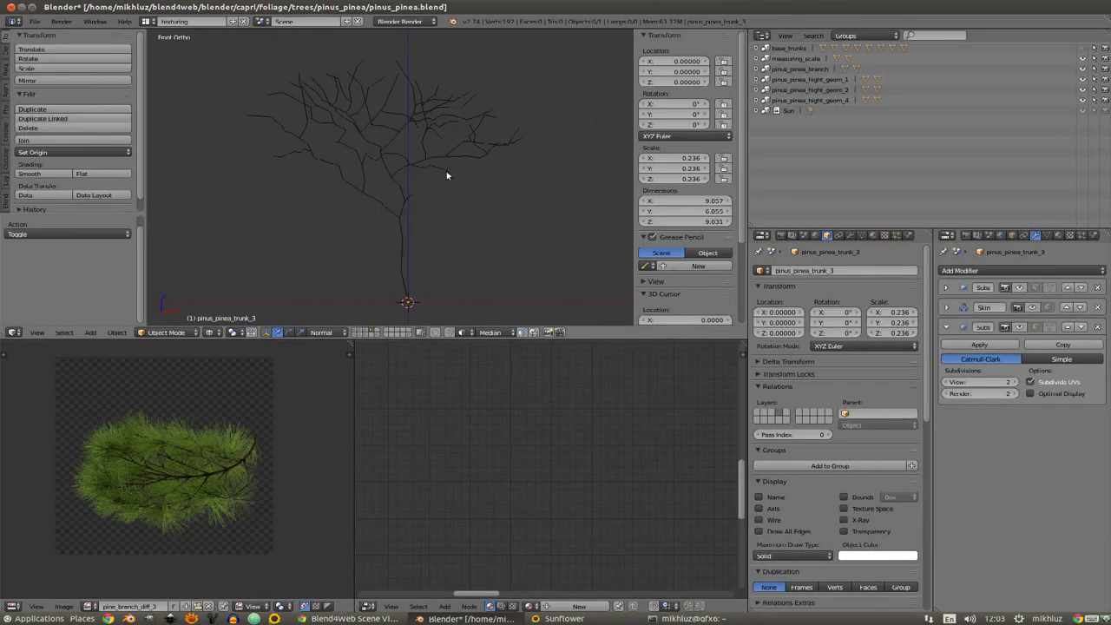
right_click(447, 171)
key("ctrl+Up")
key("Tab")
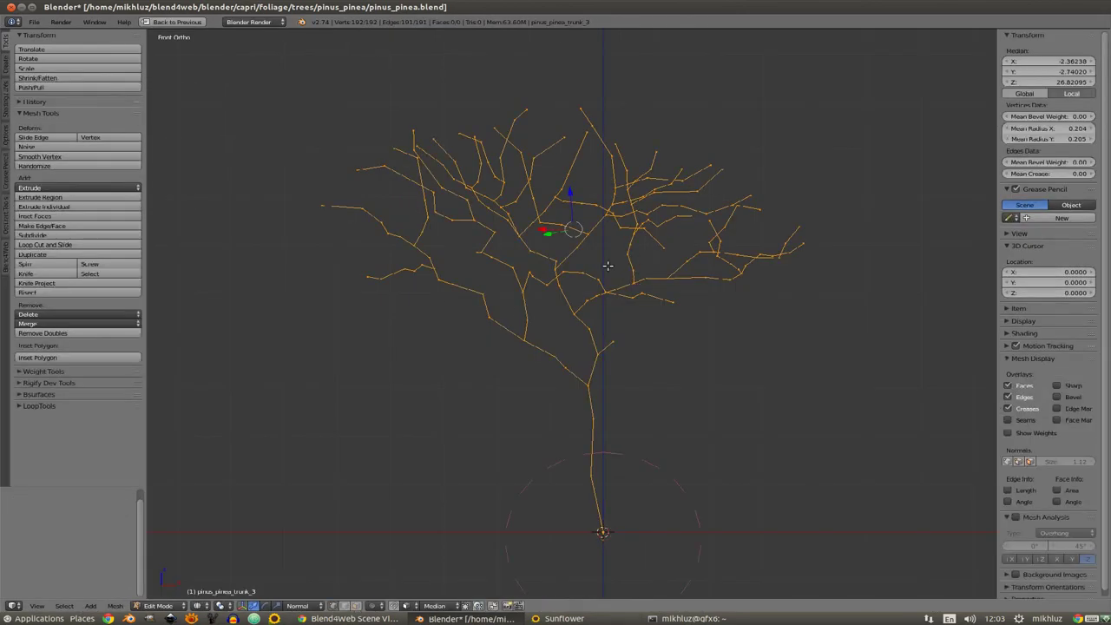
mouse_move(605, 265)
middle_mouse_down()
mouse_move(651, 278)
mouse_move(698, 251)
mouse_move(528, 272)
middle_mouse_up()
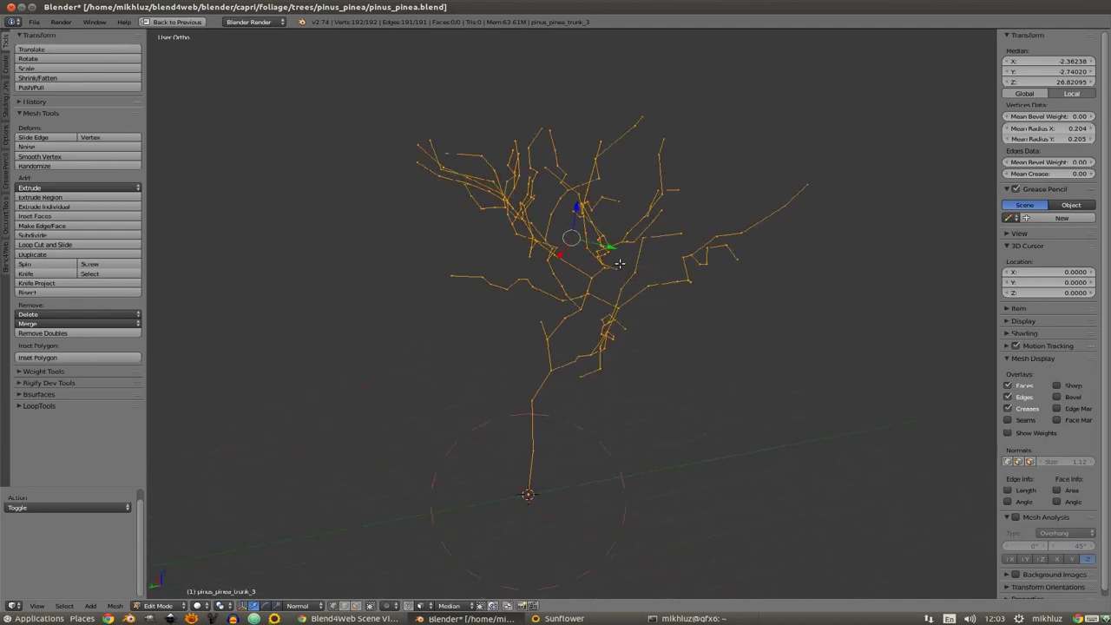
key("a")
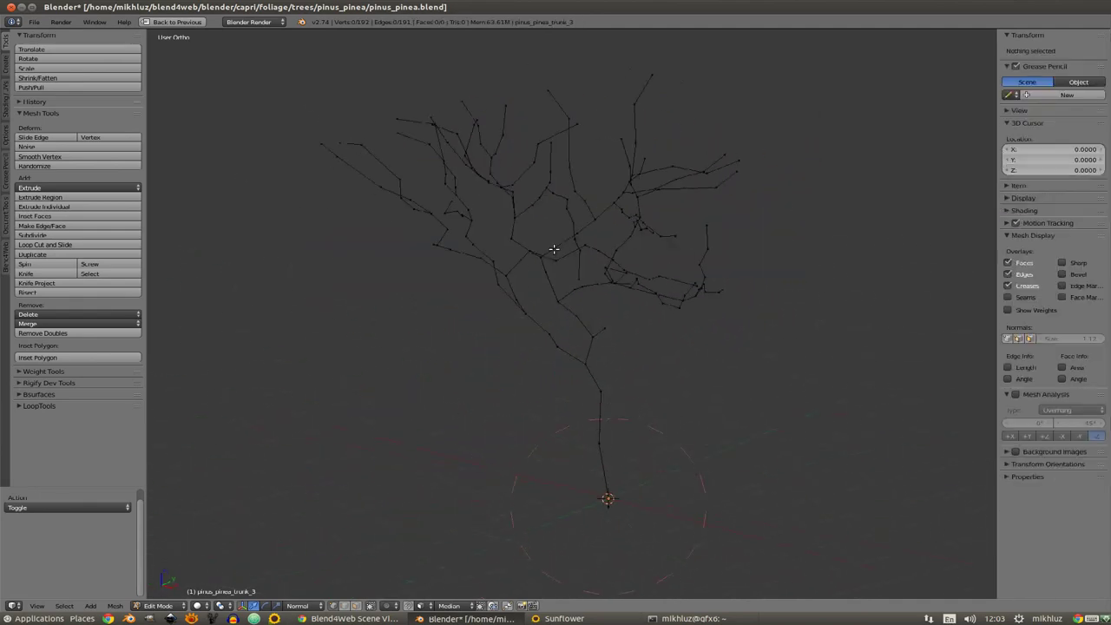
mouse_move(528, 272)
middle_mouse_down()
mouse_move(435, 226)
mouse_move(521, 191)
mouse_move(587, 231)
middle_mouse_up()
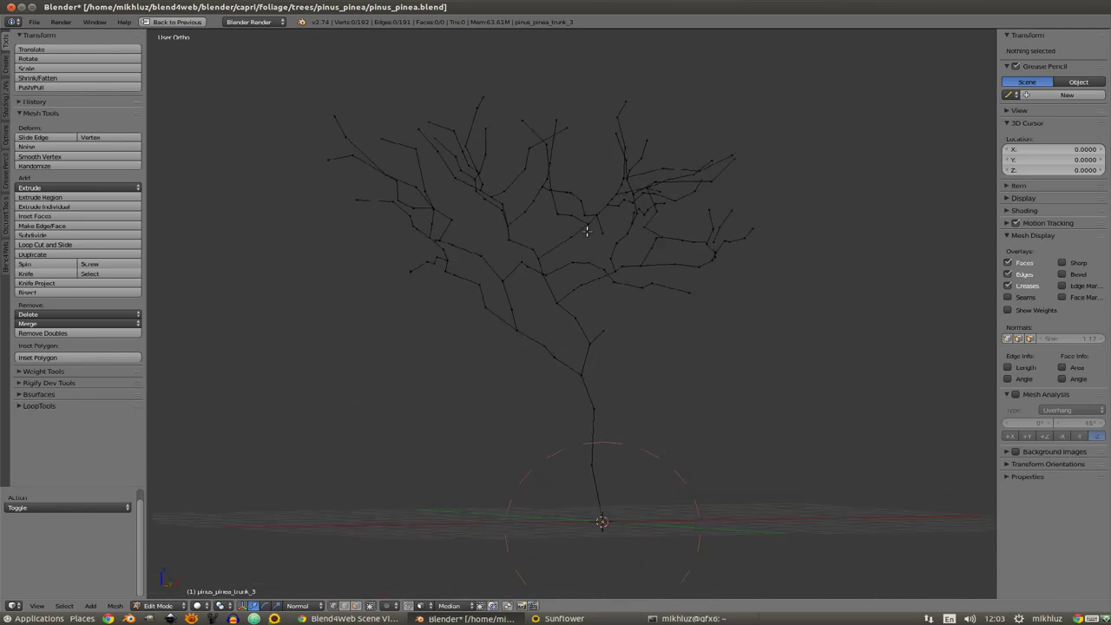
key("Tab")
key("KP_1")
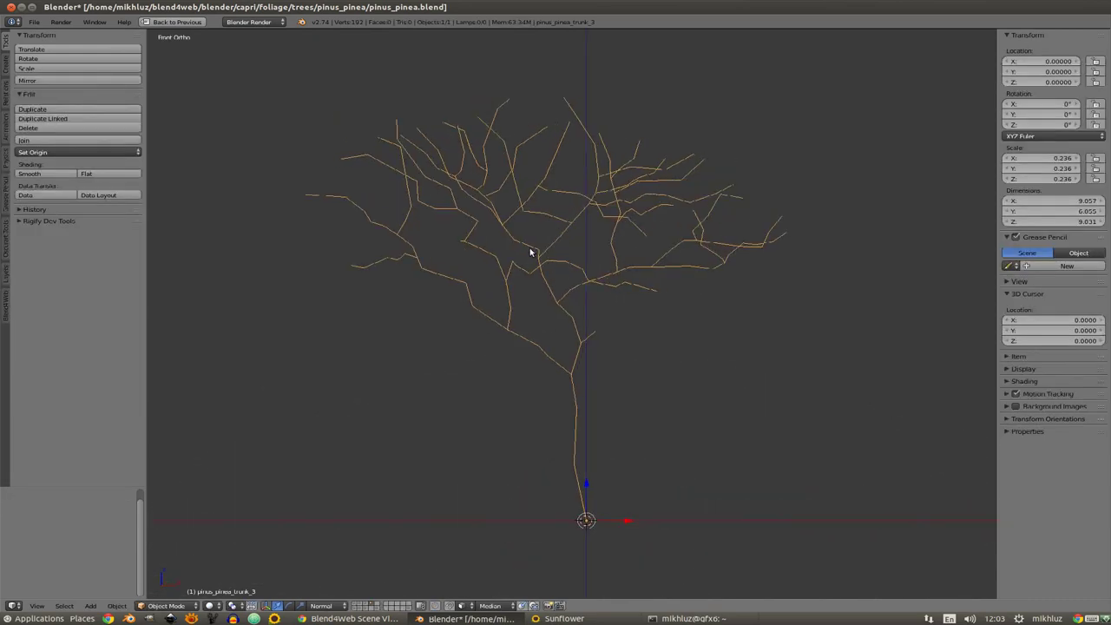
scroll(605, 304, "down", 3)
key("ctrl+Up")
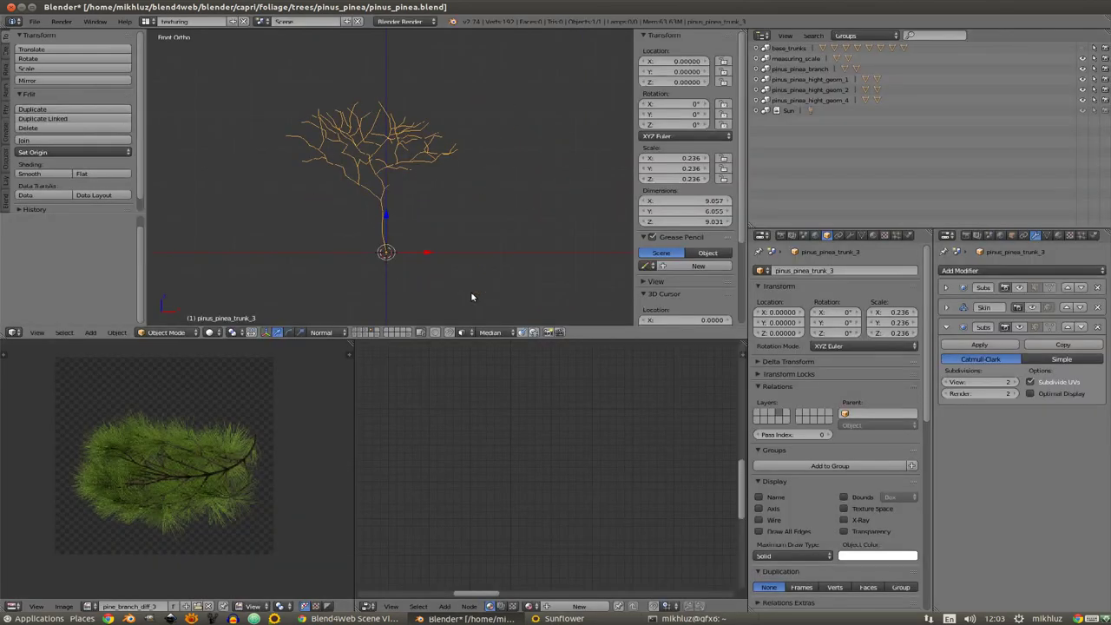
Step: Enable the Skin modifier's viewport display to thicken the branch skeleton
left_click(948, 288)
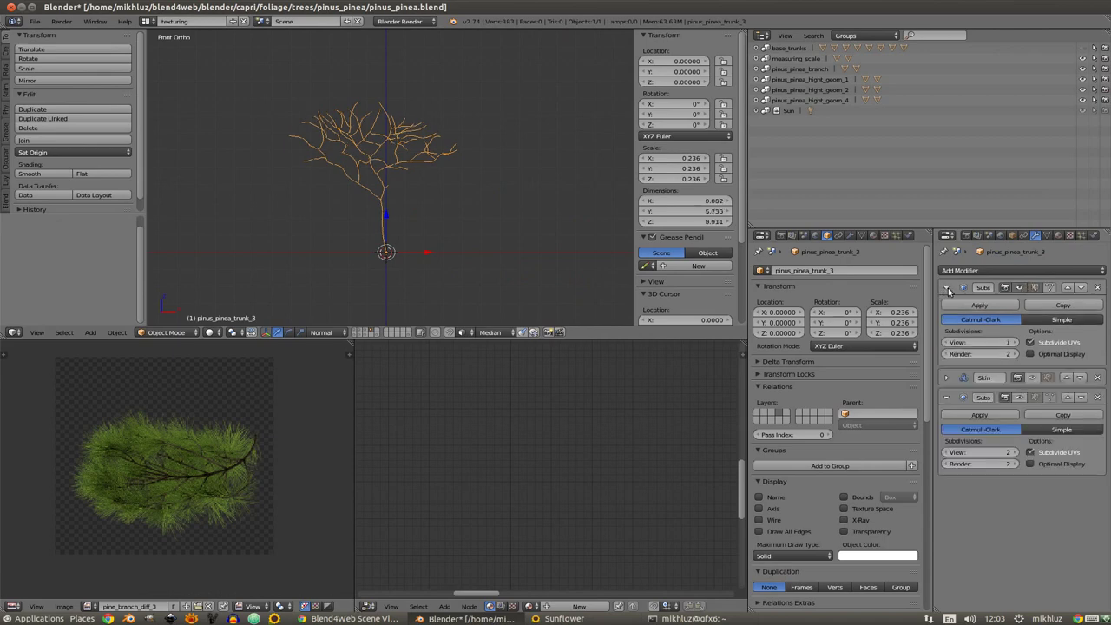
scroll(419, 213, "up", 3)
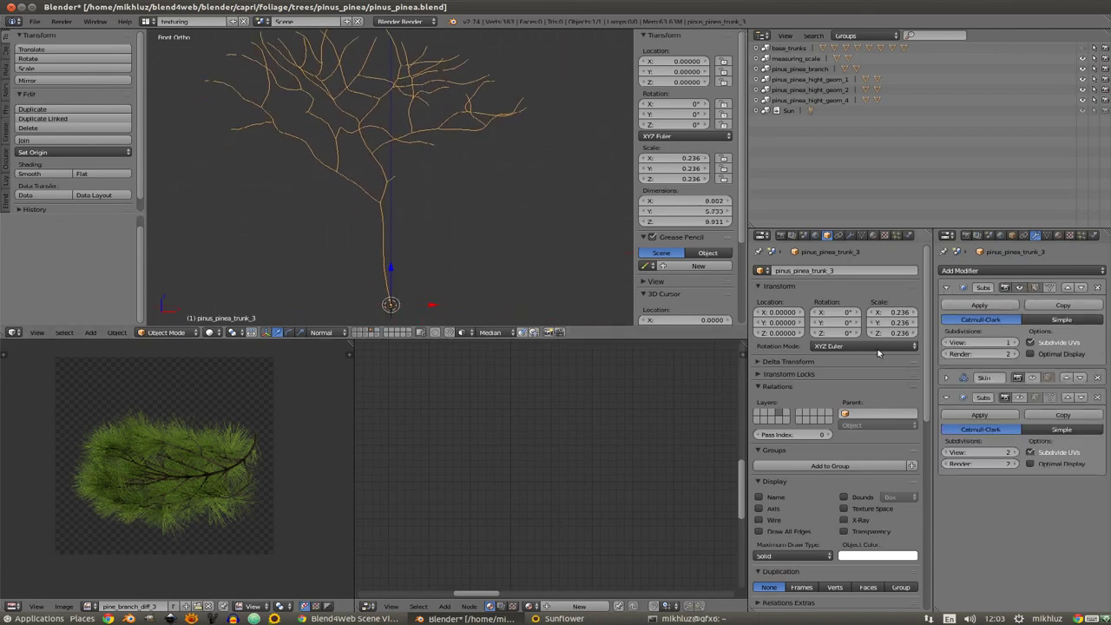
middle_click_drag(487, 212, 512, 221, "shift")
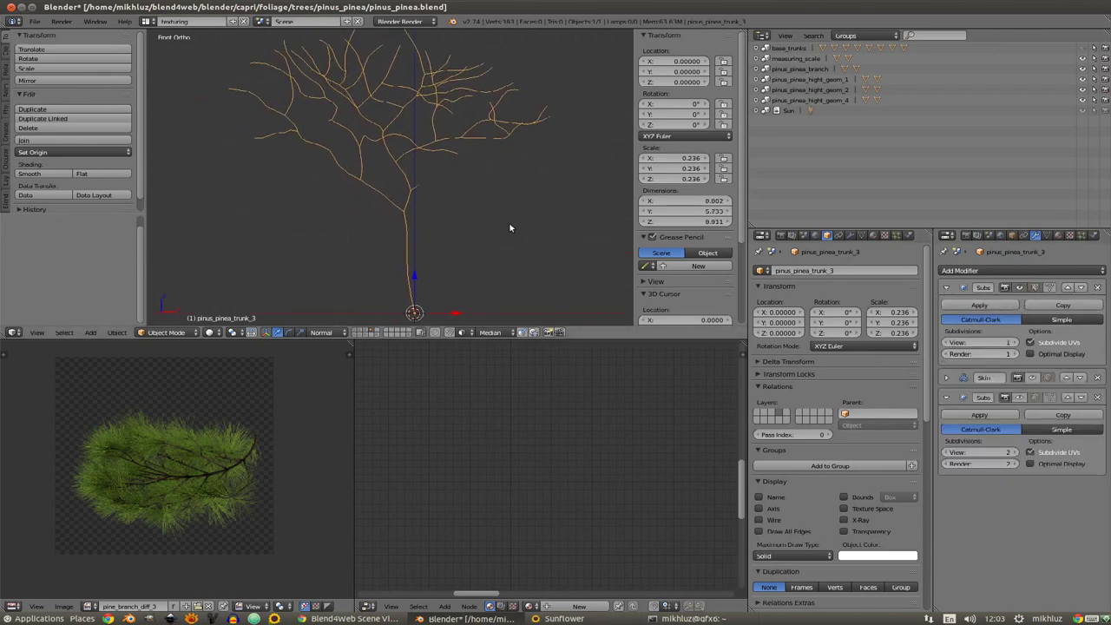
scroll(509, 221, "down", 1, "shift")
left_click(947, 287)
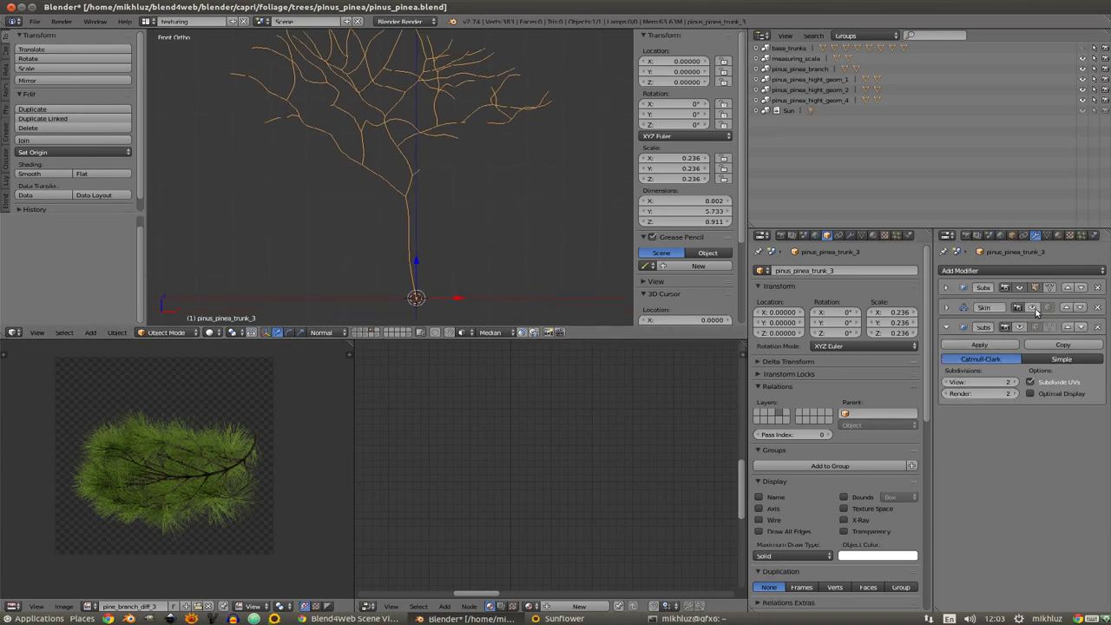
left_click(1033, 308)
left_click(947, 308)
mouse_move(466, 201)
middle_mouse_down()
mouse_move(575, 221)
mouse_move(518, 220)
mouse_move(483, 248)
middle_mouse_up()
key("z")
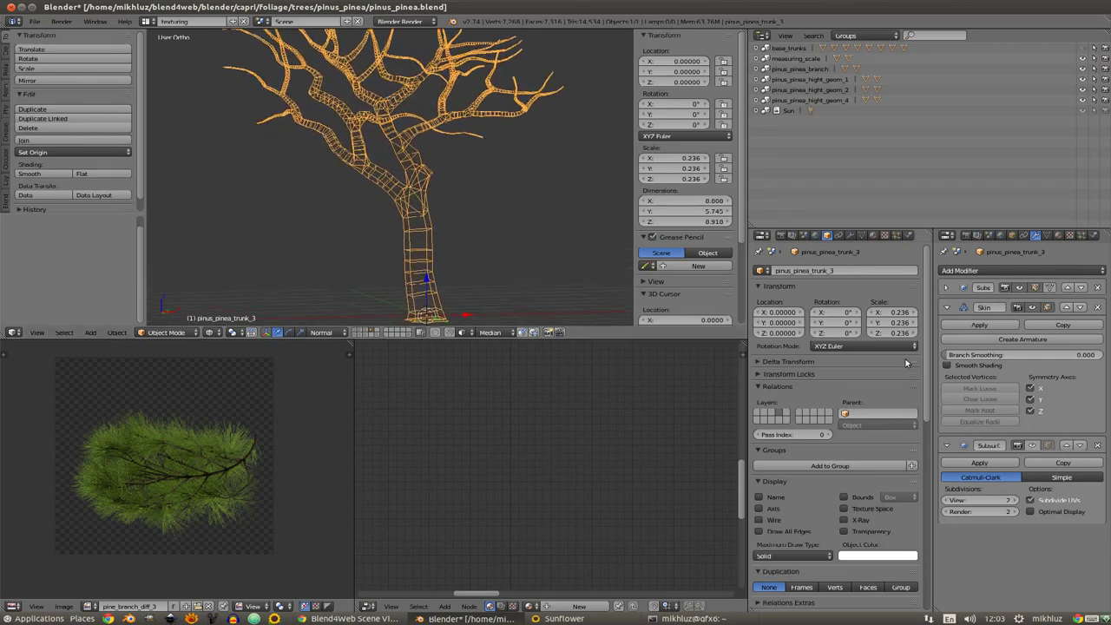
Step: Enable the Subdivision Surface modifier's viewport display to smooth the tree
left_click(947, 307)
left_click(1033, 328)
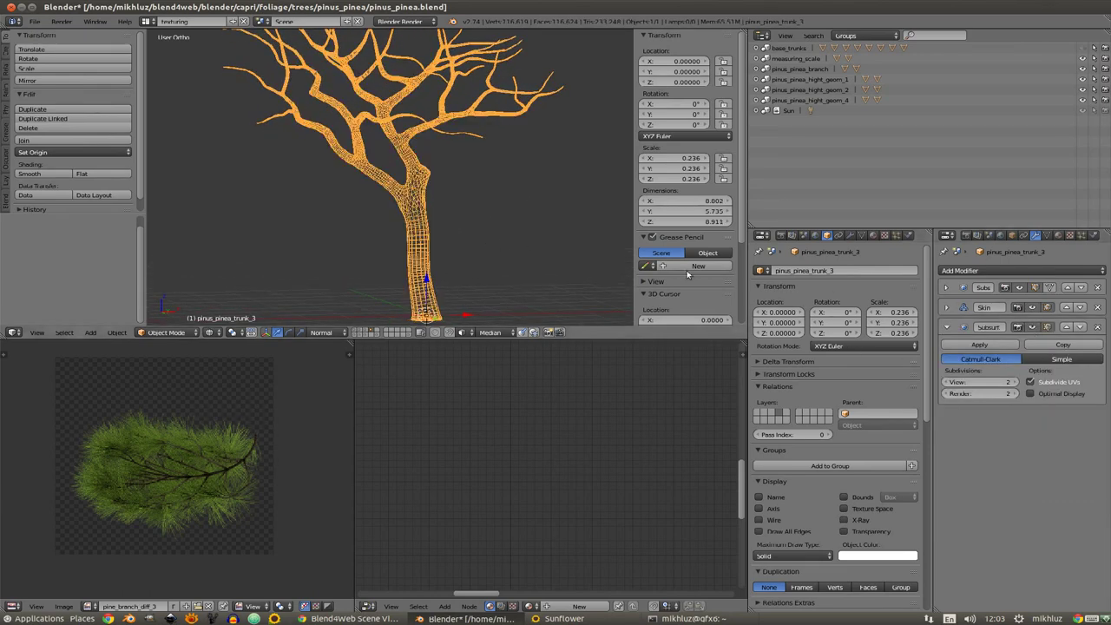
mouse_move(543, 264)
middle_mouse_down()
mouse_move(556, 251)
mouse_move(588, 273)
mouse_move(550, 273)
middle_mouse_up()
key("z")
scroll(566, 267, "up", 2)
Step: Add a Planar Decimate modifier above Subdivision Surface and compare its effect
left_click(1014, 271)
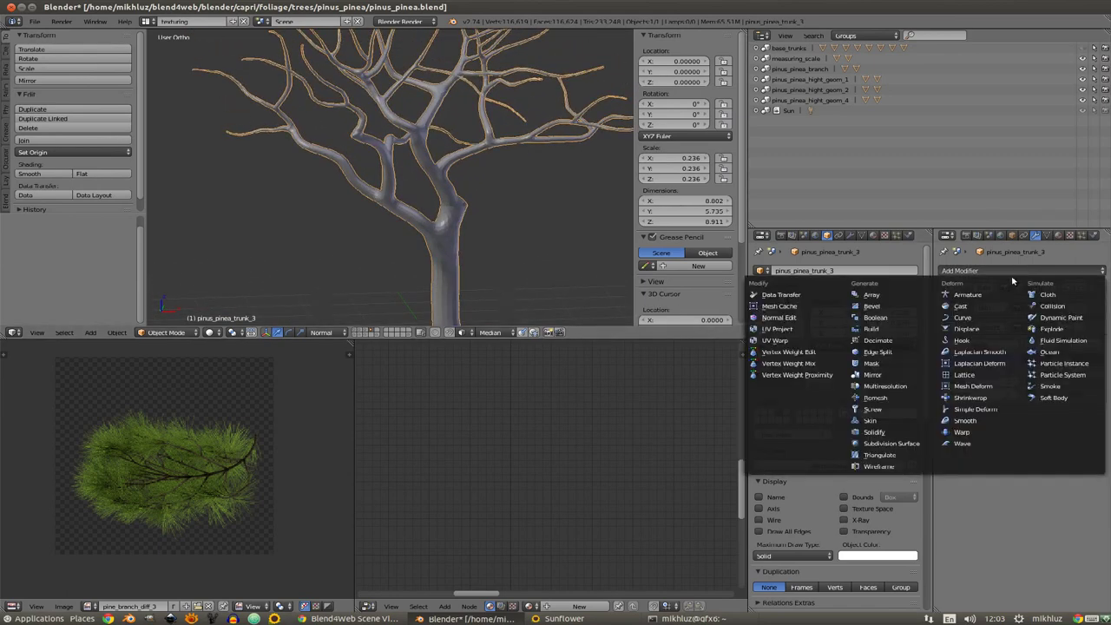
left_click(901, 346)
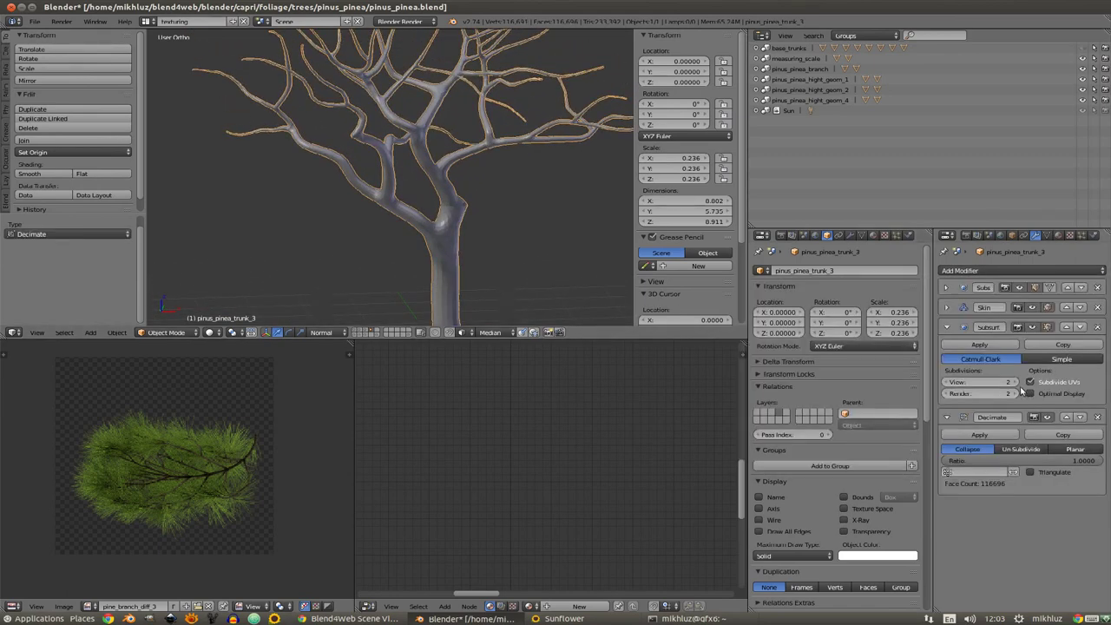
left_click(1067, 419)
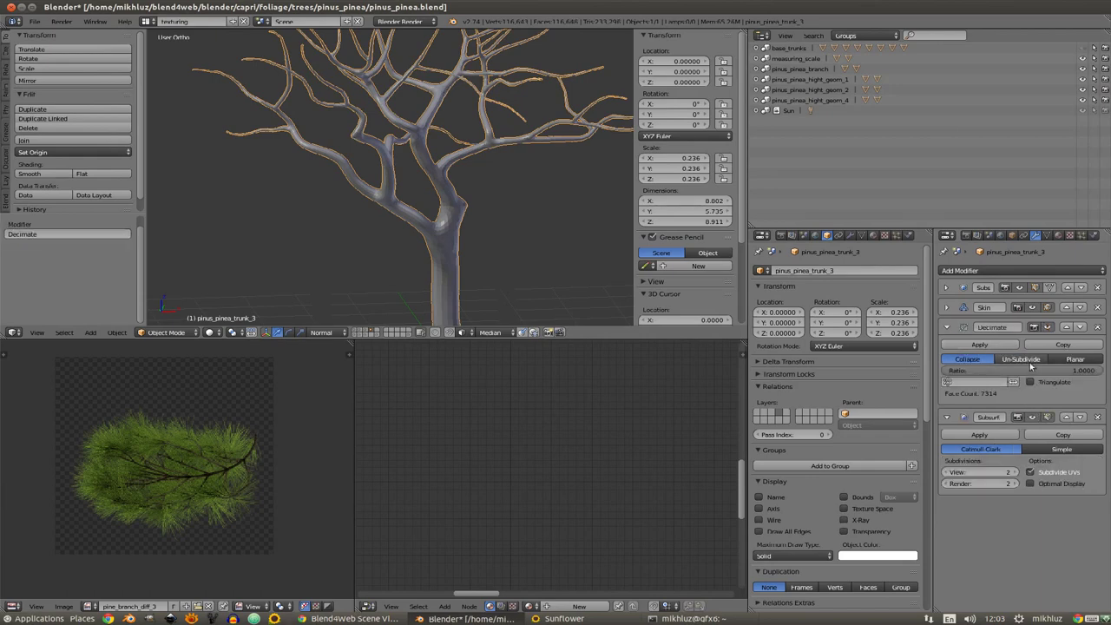
left_click(1075, 359)
key("z")
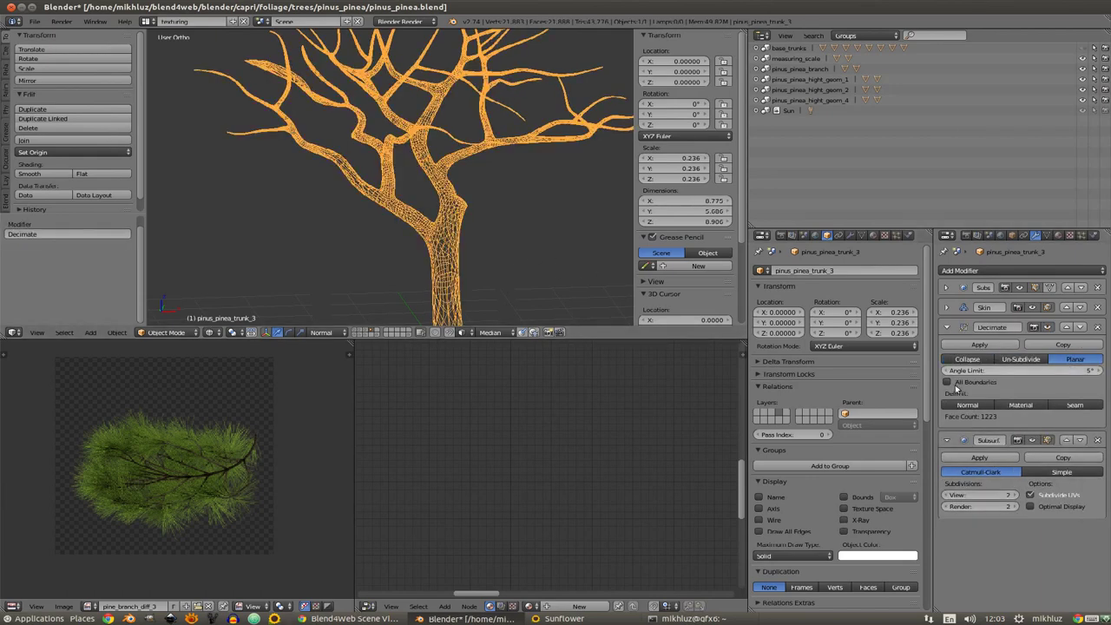
left_click(1047, 441)
scroll(548, 222, "up", 4)
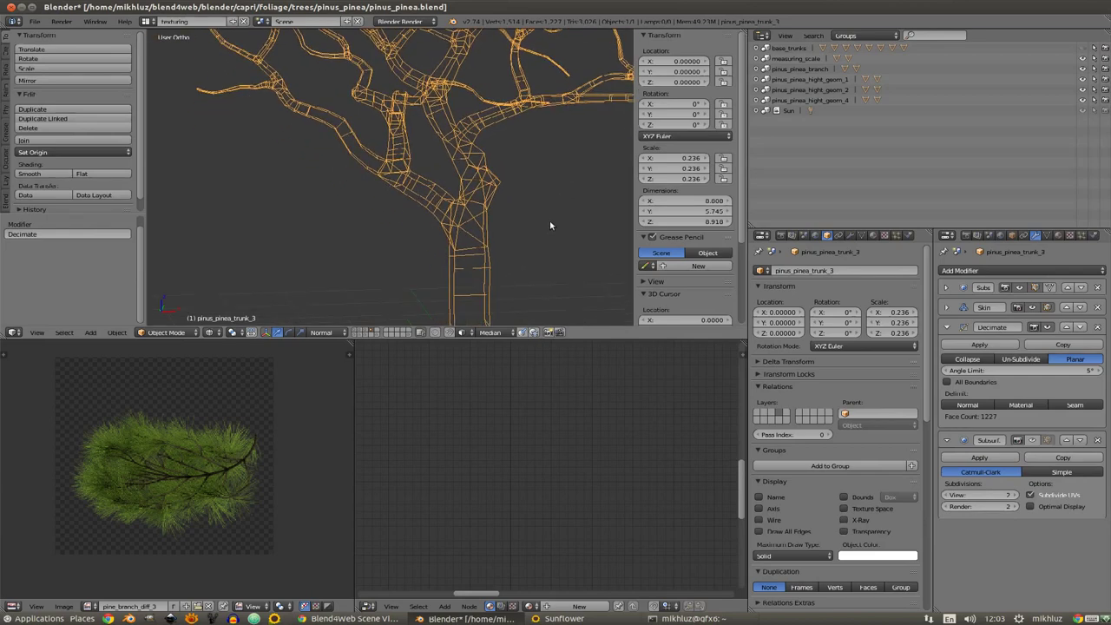
left_click(1049, 327)
left_click(1049, 327)
left_click(1049, 327)
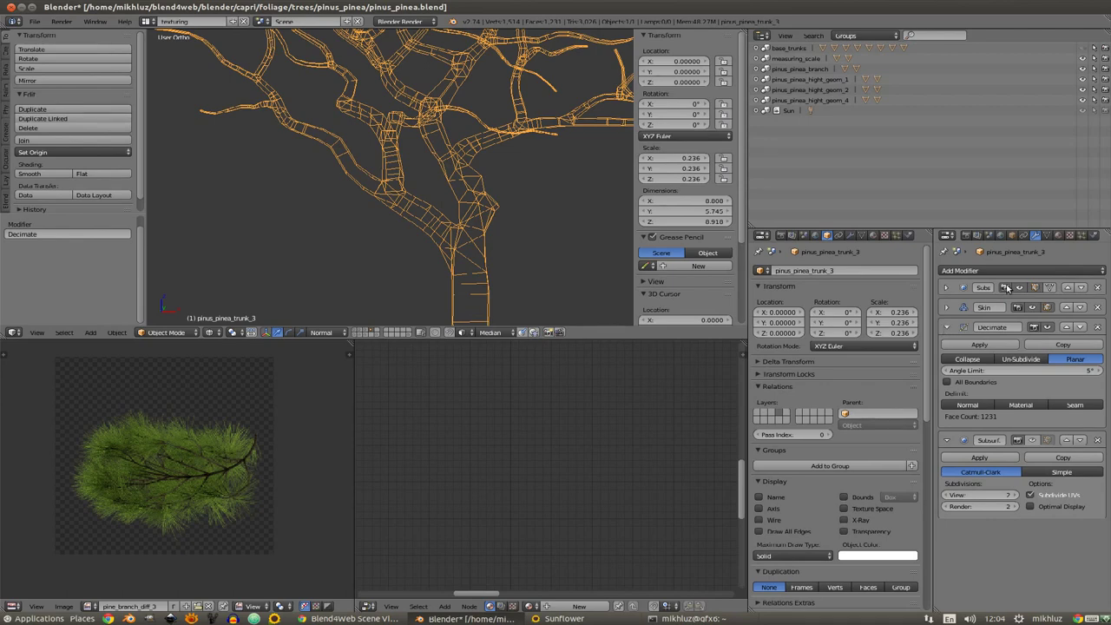
Step: Add another Decimate and a Triangulate modifier, moving Triangulate above Subdivision Surface
left_click(1014, 272)
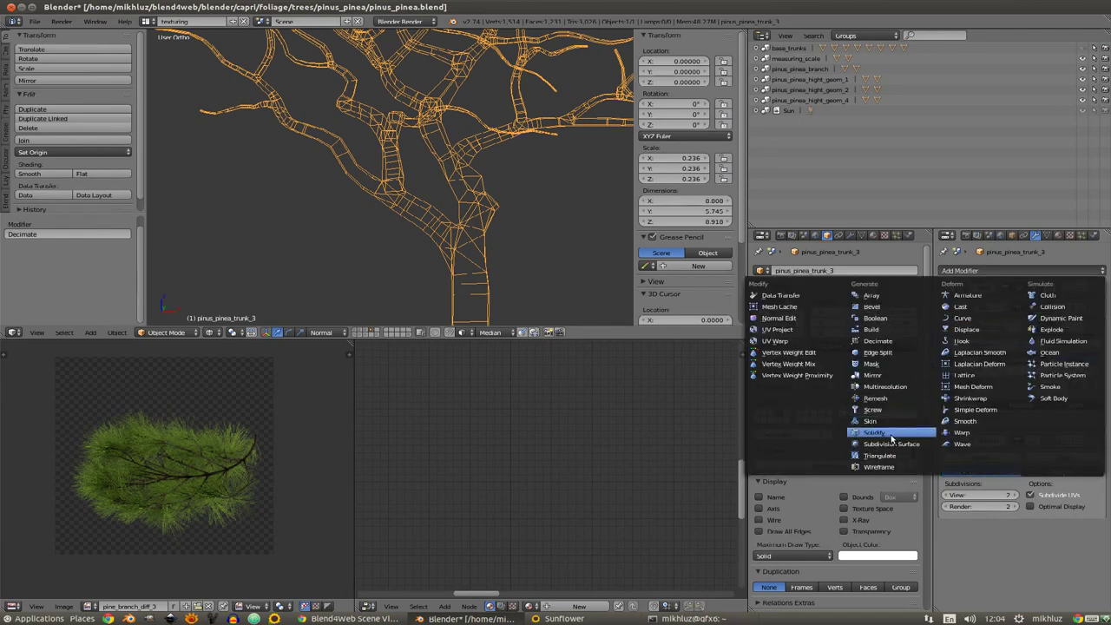
left_click(884, 342)
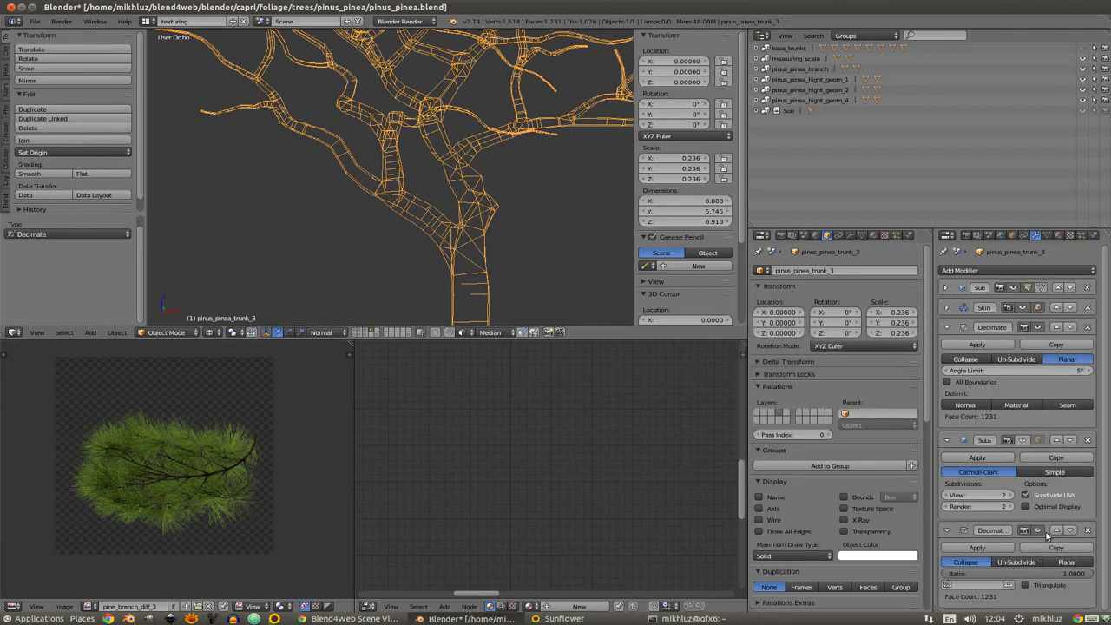
left_click(1012, 271)
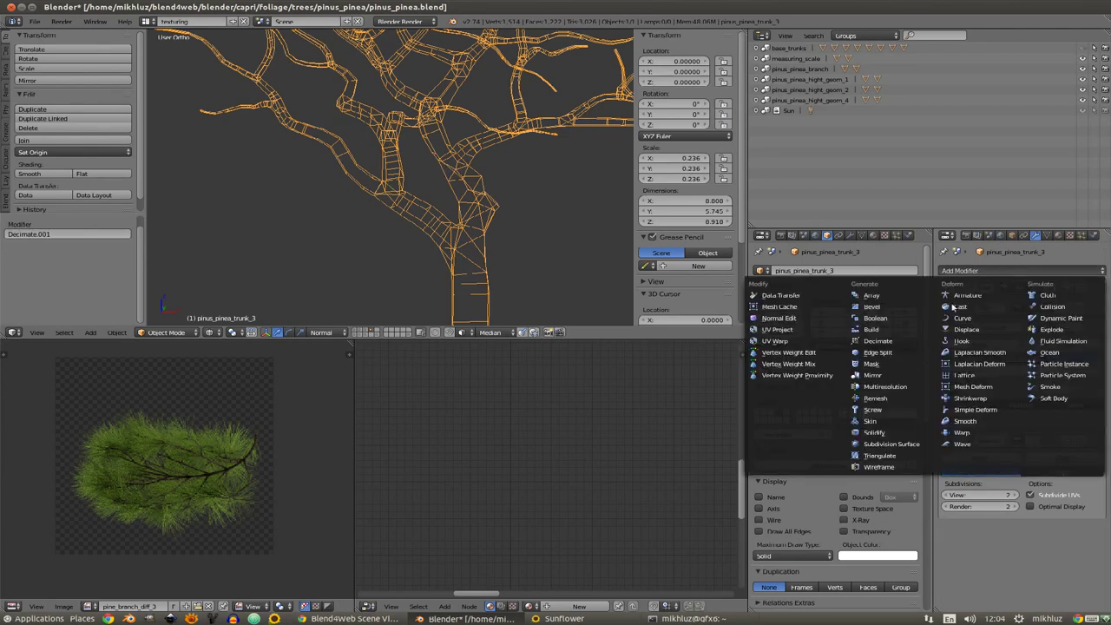
left_click(887, 458)
left_click(1067, 531)
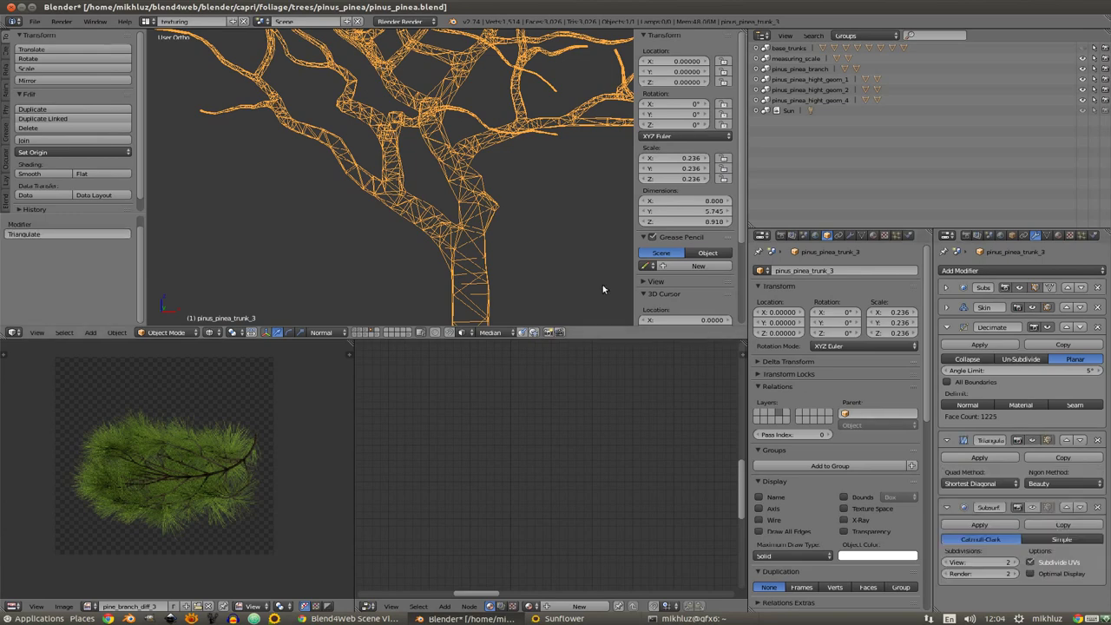
scroll(602, 286, "up", 2)
key("z")
middle_click_drag(545, 241, 516, 241)
Step: Collapse the Decimate and Triangulate panels and look over the whole tree
key("Tab")
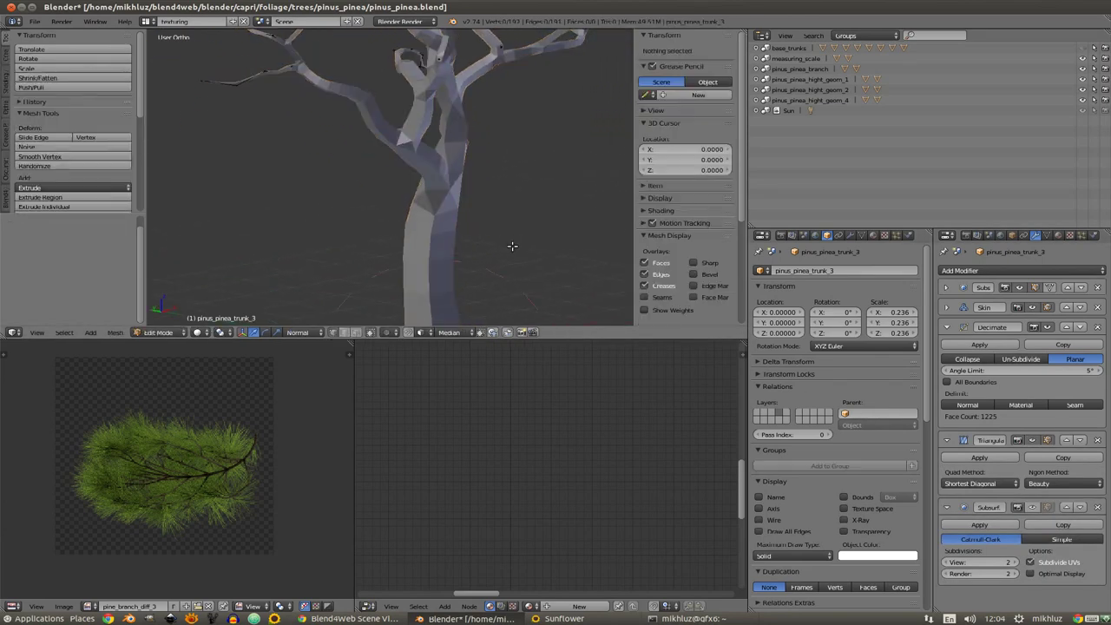
key("Tab")
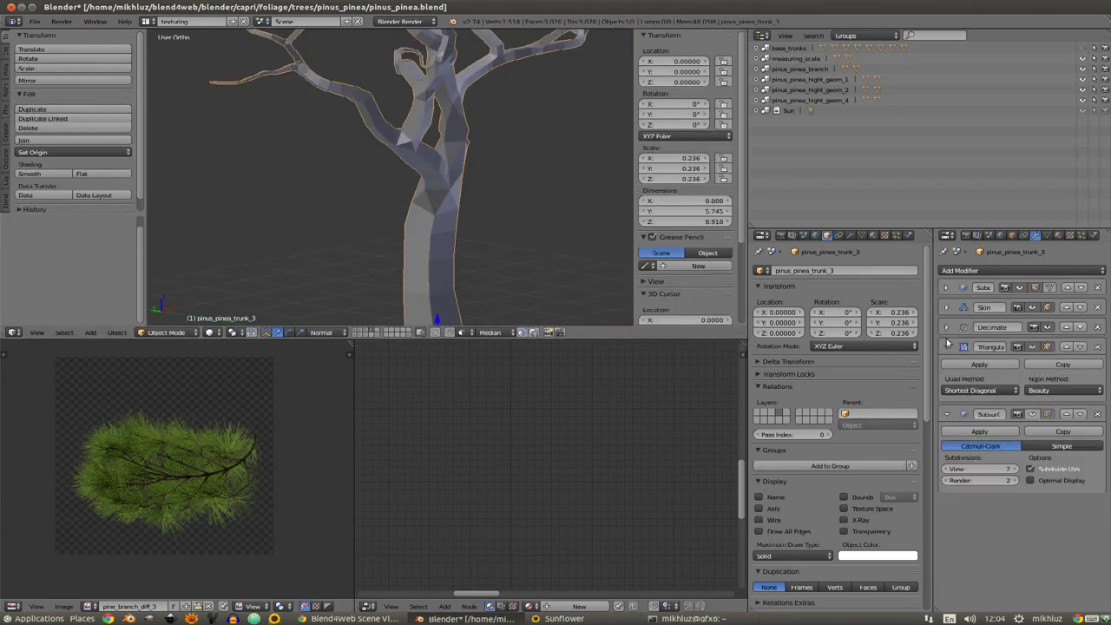
left_click_drag(947, 326, 947, 349)
scroll(496, 236, "up", 1)
scroll(497, 236, "down", 1)
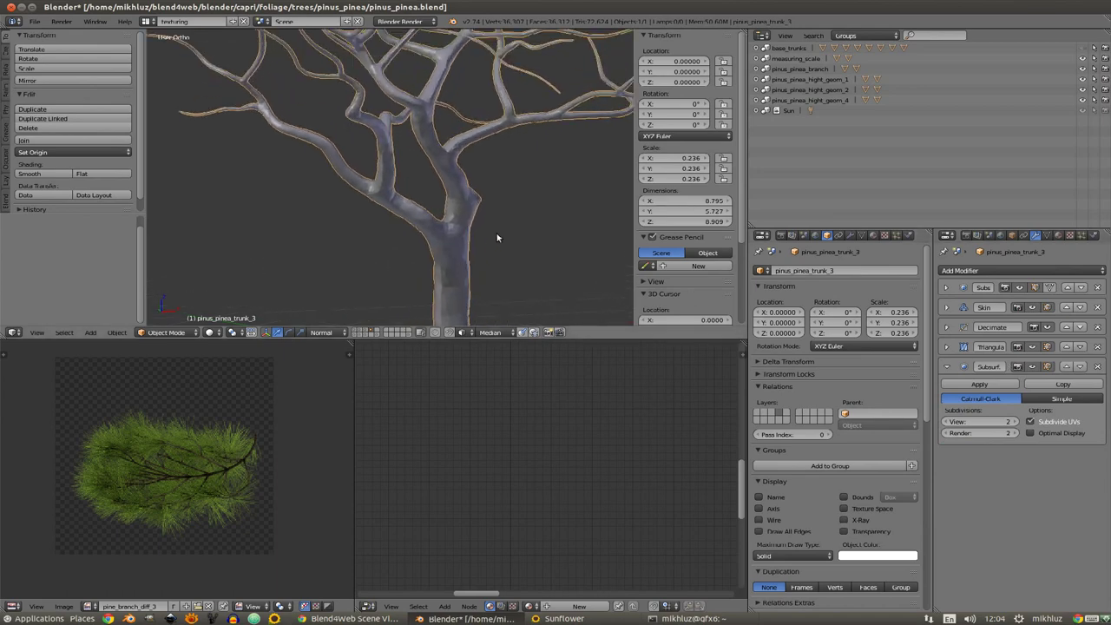
scroll(496, 238, "down", 1)
scroll(483, 243, "down", 1)
scroll(484, 261, "down", 1)
mouse_move(451, 231)
middle_mouse_down()
mouse_move(483, 224)
mouse_move(442, 235)
mouse_move(473, 267)
mouse_move(469, 242)
mouse_move(513, 240)
middle_mouse_up()
Step: Move the tree along X to 7.479, then search for the B4W Export command
key("ctrl+Up")
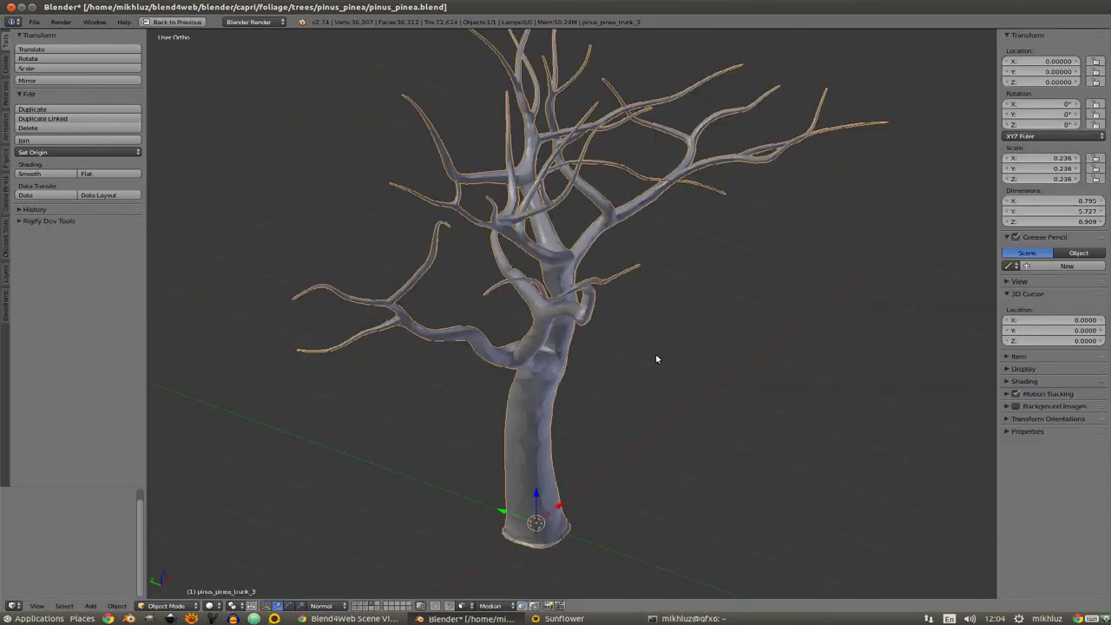
key("KP_1")
scroll(423, 264, "down", 1)
scroll(423, 264, "down", 5)
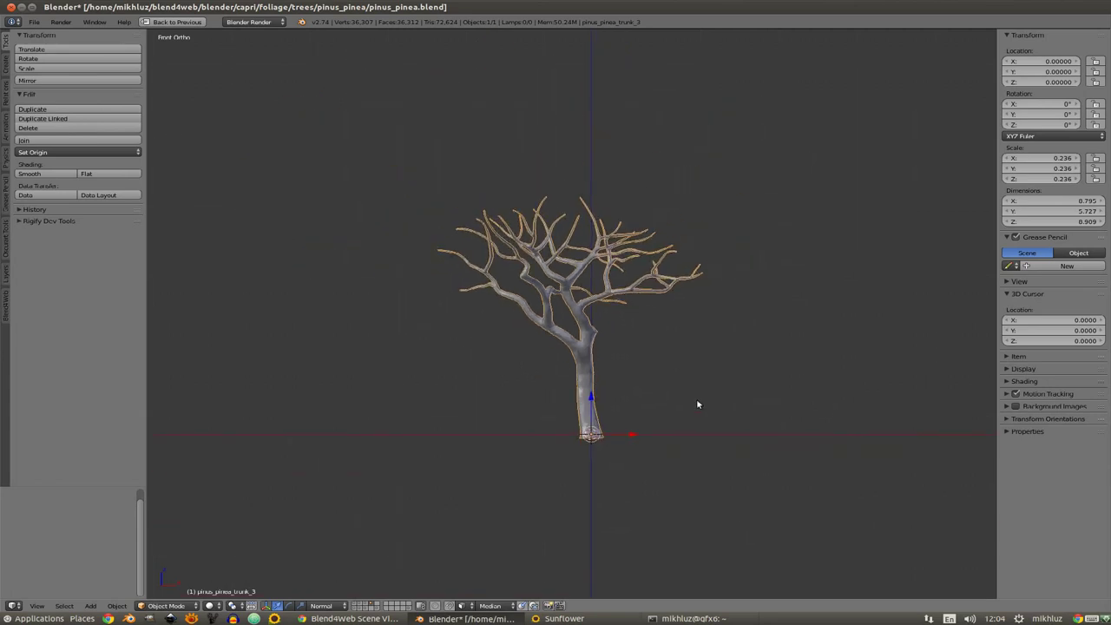
middle_click_drag(698, 402, 493, 352, "shift")
key("g")
key("x")
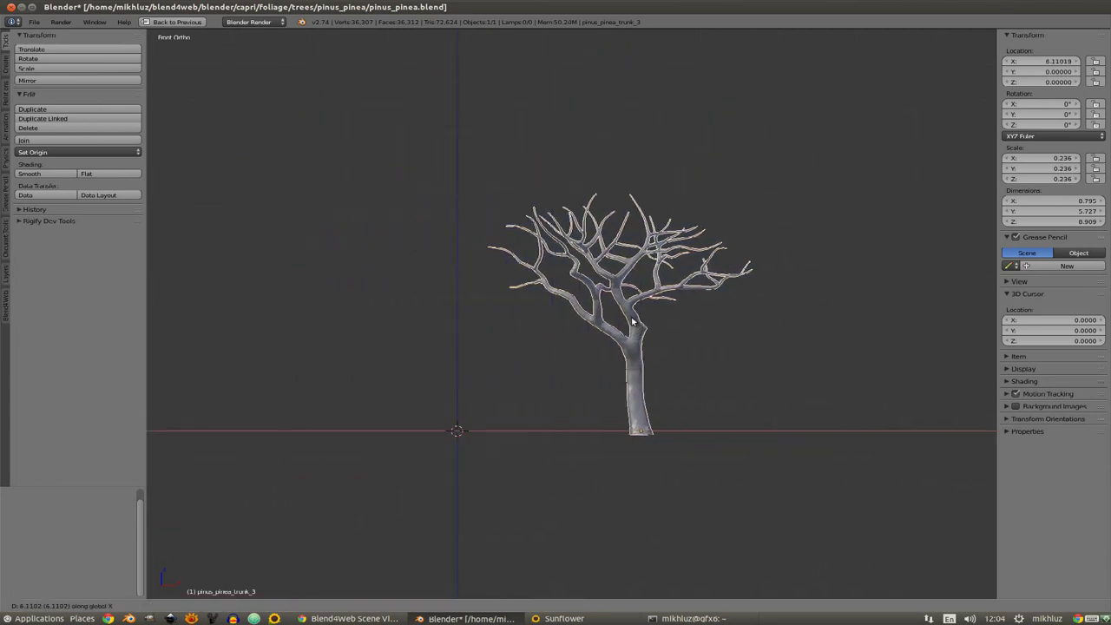
left_click(666, 330)
middle_click_drag(699, 338, 578, 324, "shift")
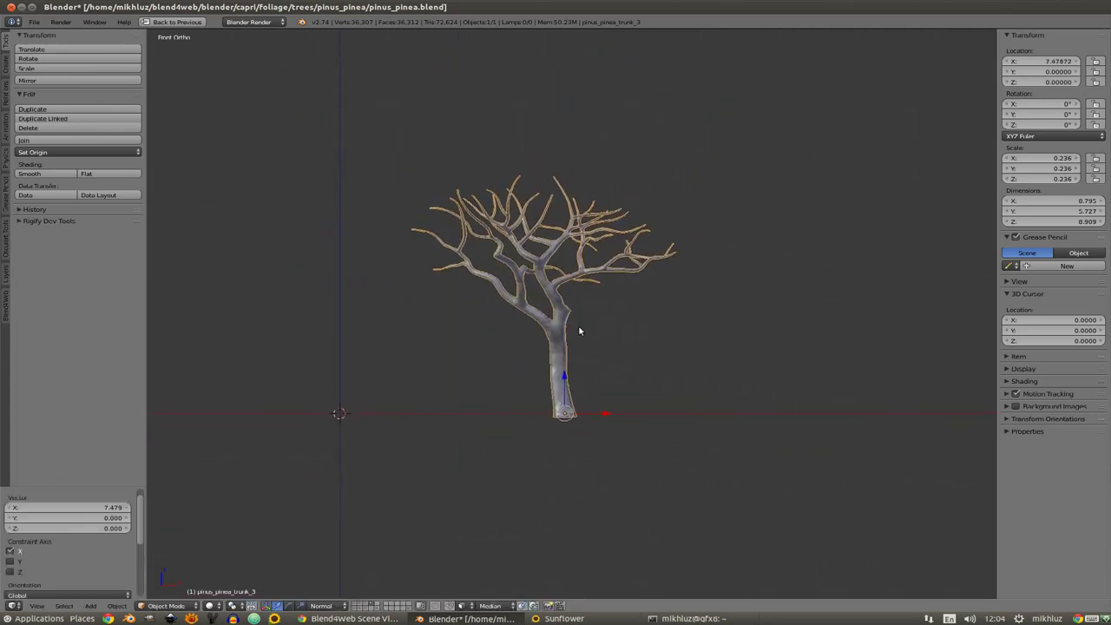
scroll(590, 339, "up", 1)
key("ctrl+Up")
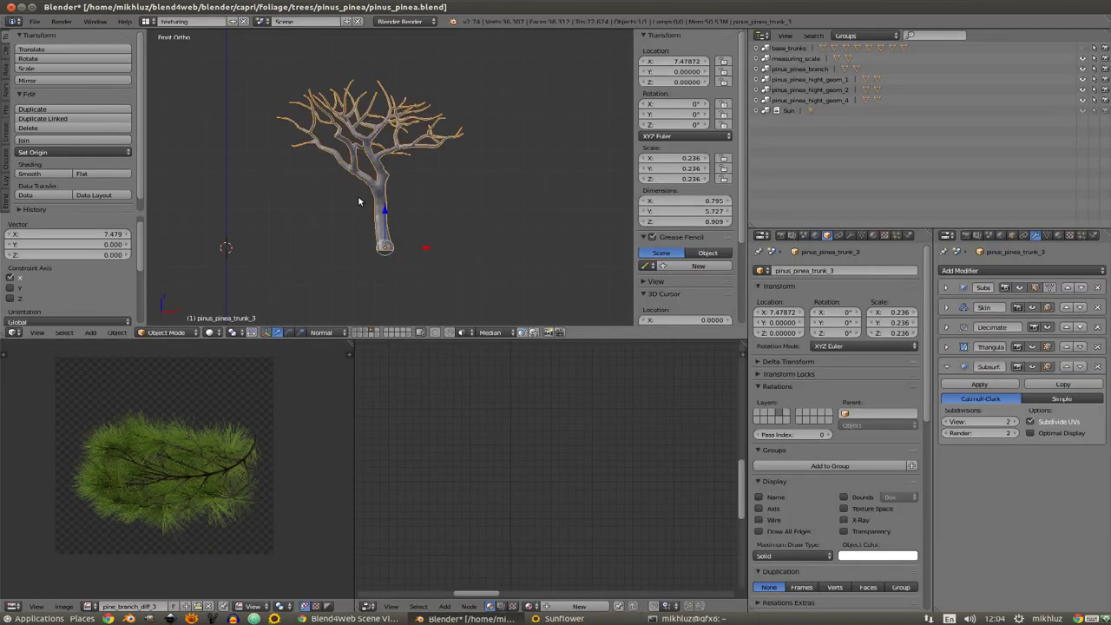
middle_click_drag(359, 201, 454, 228)
key("space")
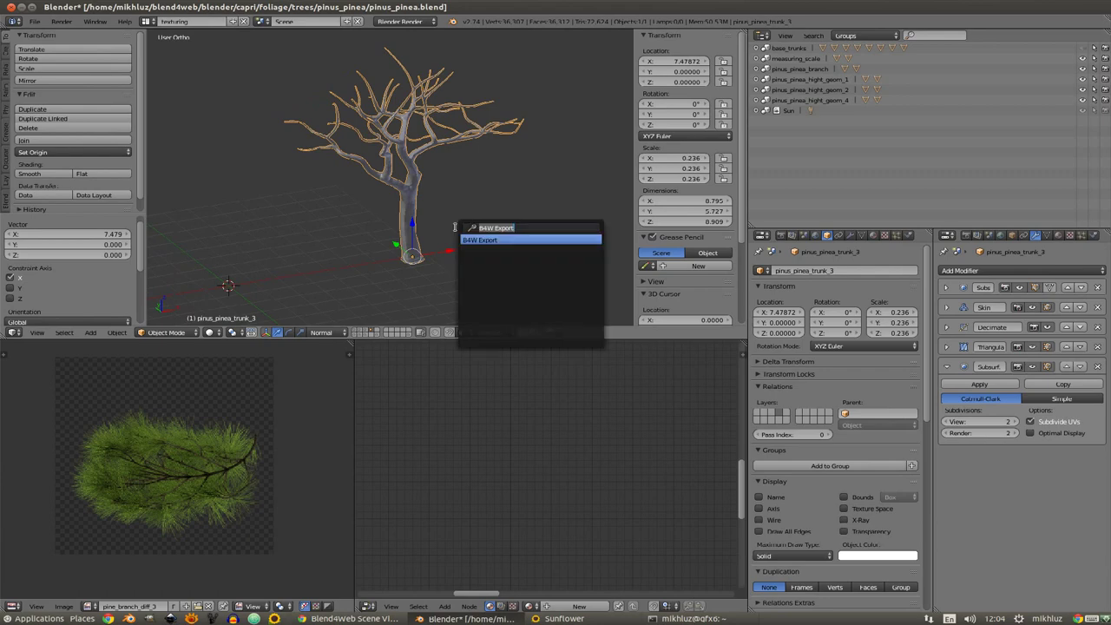
Step: Export the scene to pinus_pinea.json and switch to the Blend4Web viewer in Chrome
key("Return")
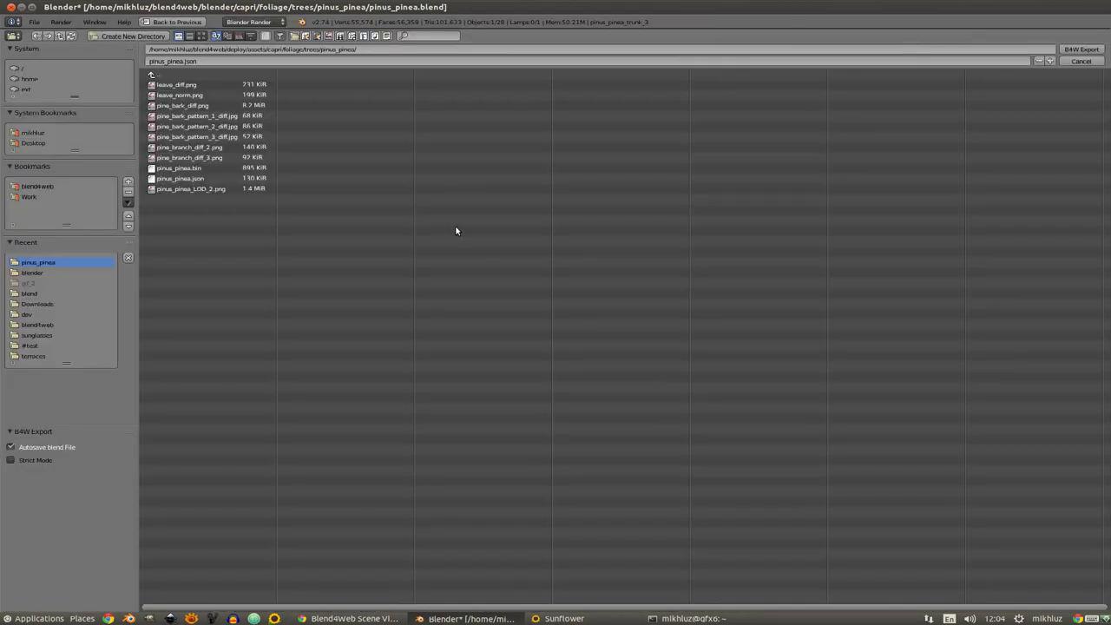
key("Return")
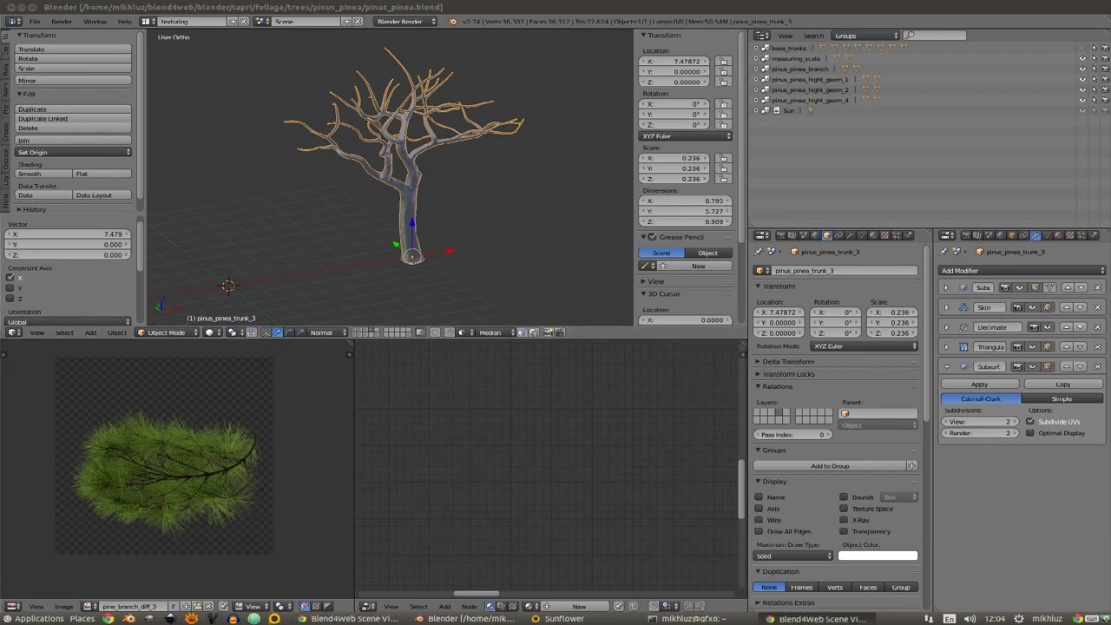
key("alt+Tab")
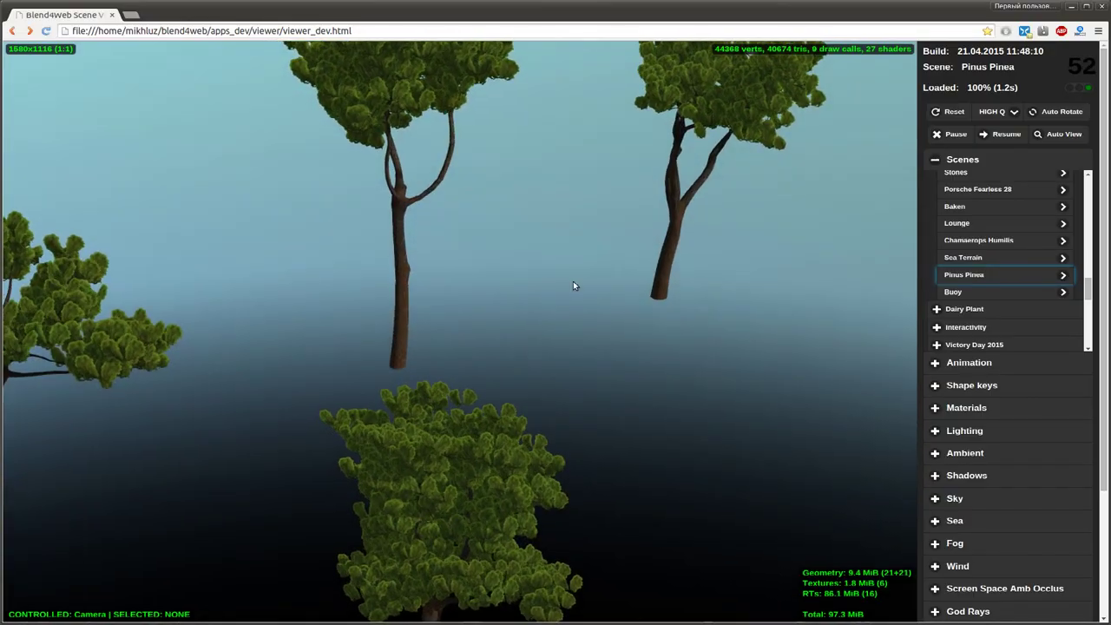
Step: Reload Pinus Pinea in the viewer, orbit to view the trees, and return to Blender
key("F5")
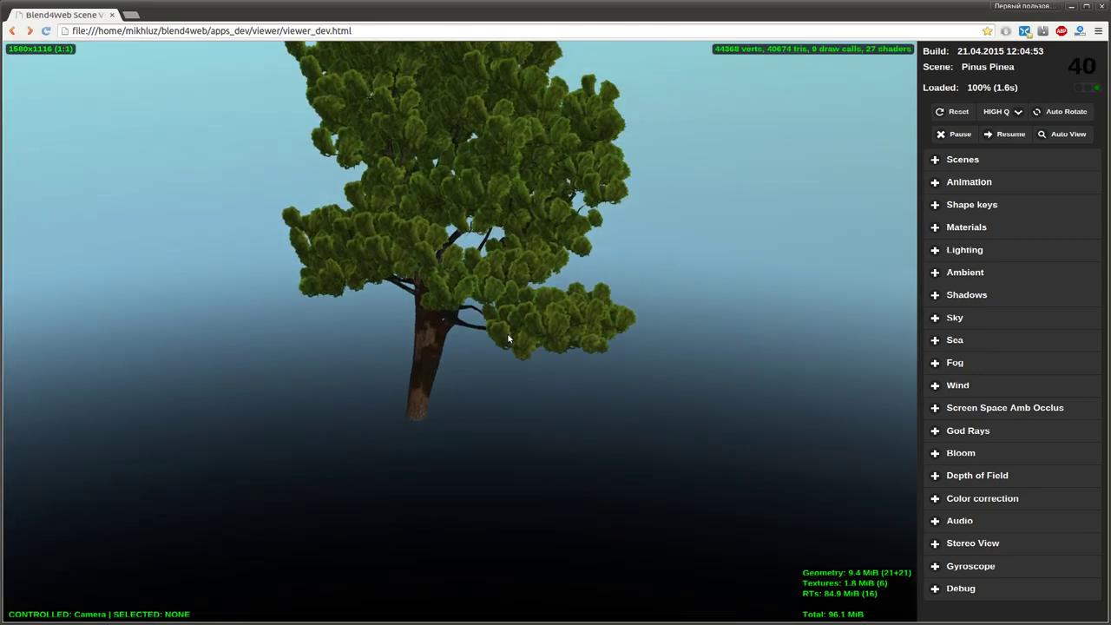
mouse_move(506, 292)
left_mouse_down()
mouse_move(563, 231)
mouse_move(437, 342)
left_mouse_up()
key("alt+Tab")
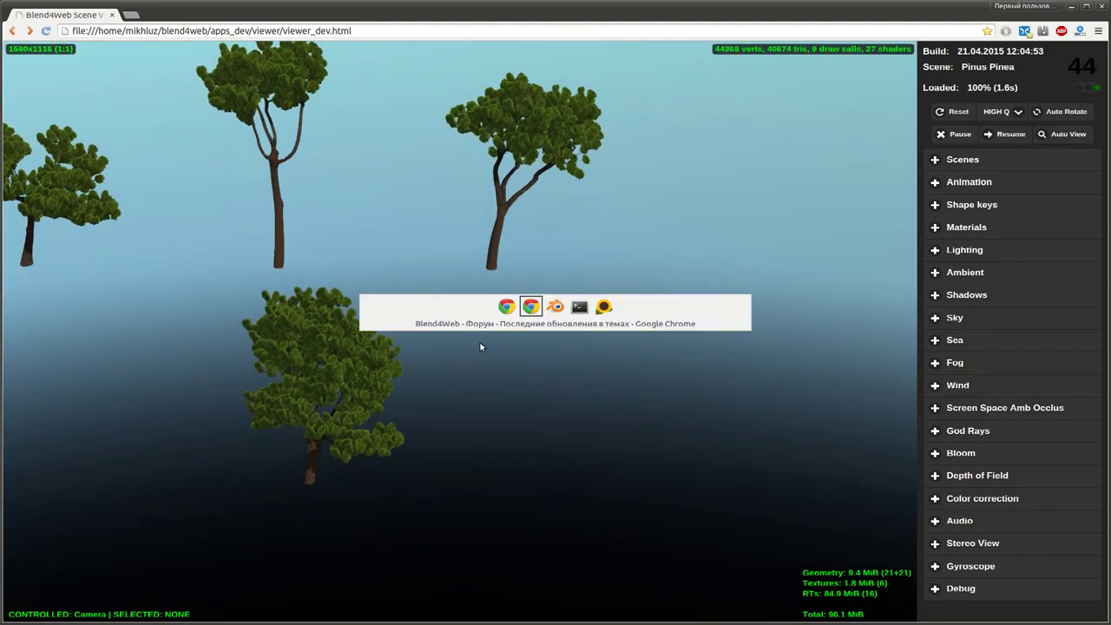
key("alt+Tab")
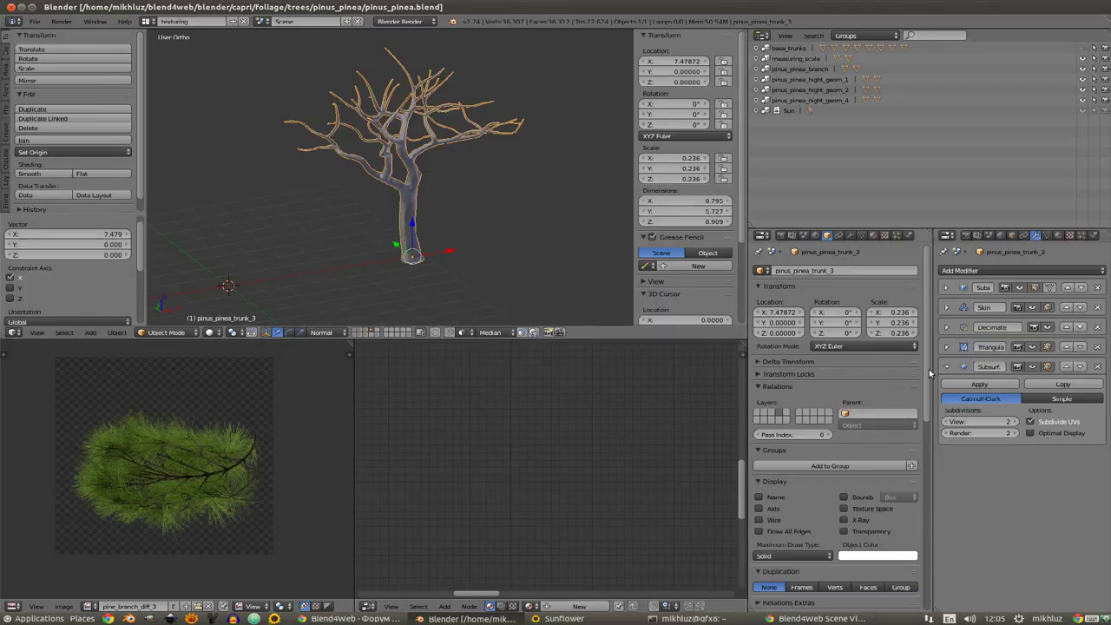
Step: Re-export the scene to pinus_pinea.json with B4W Export
left_click_drag(929, 369, 930, 519)
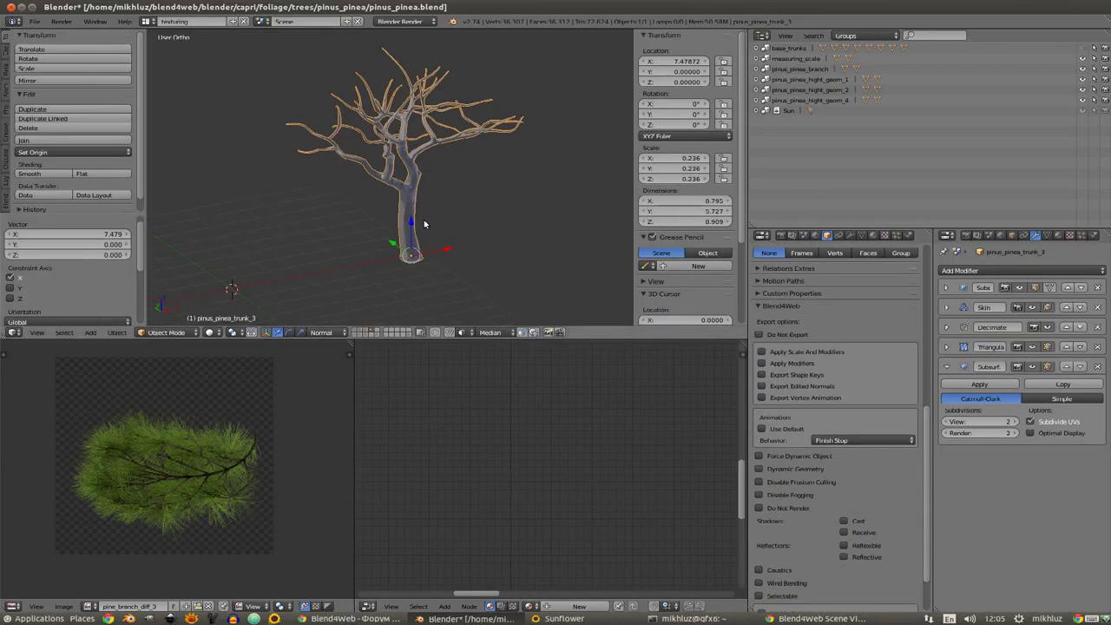
key("space")
key("Return")
key("Return")
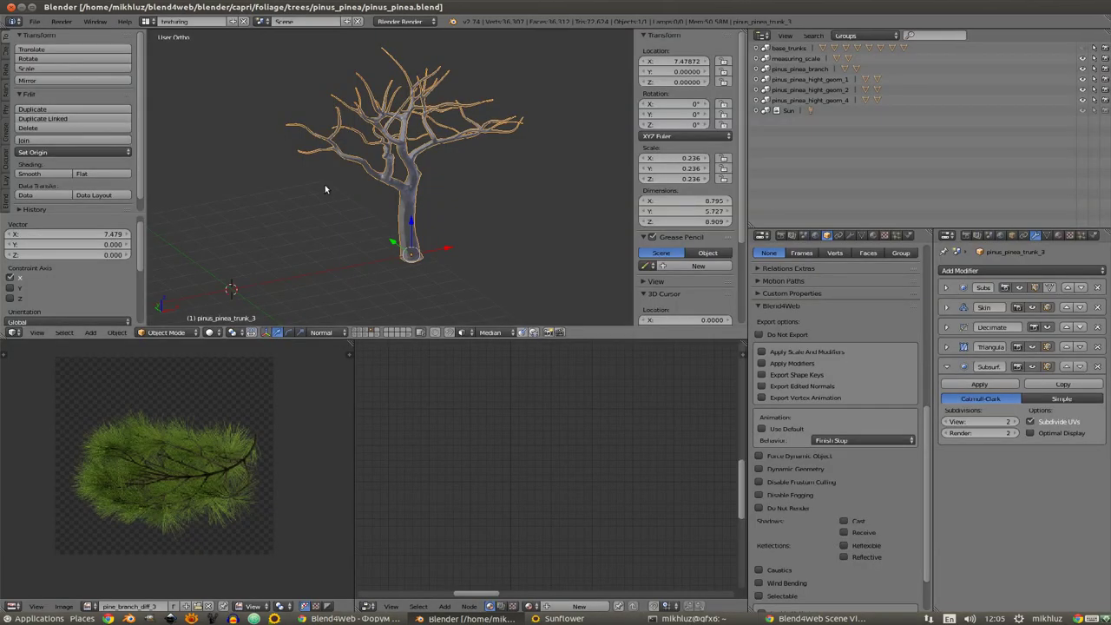
Step: Reload and orbit the viewer, then reopen the B4W Export file browser in Blender
key("alt+Tab")
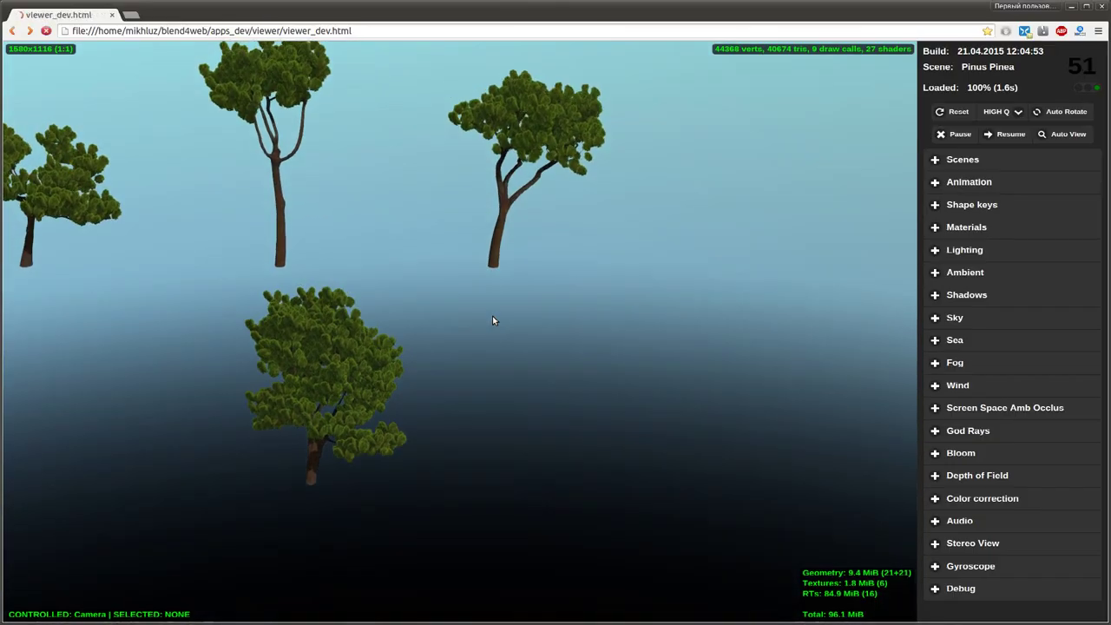
key("F5")
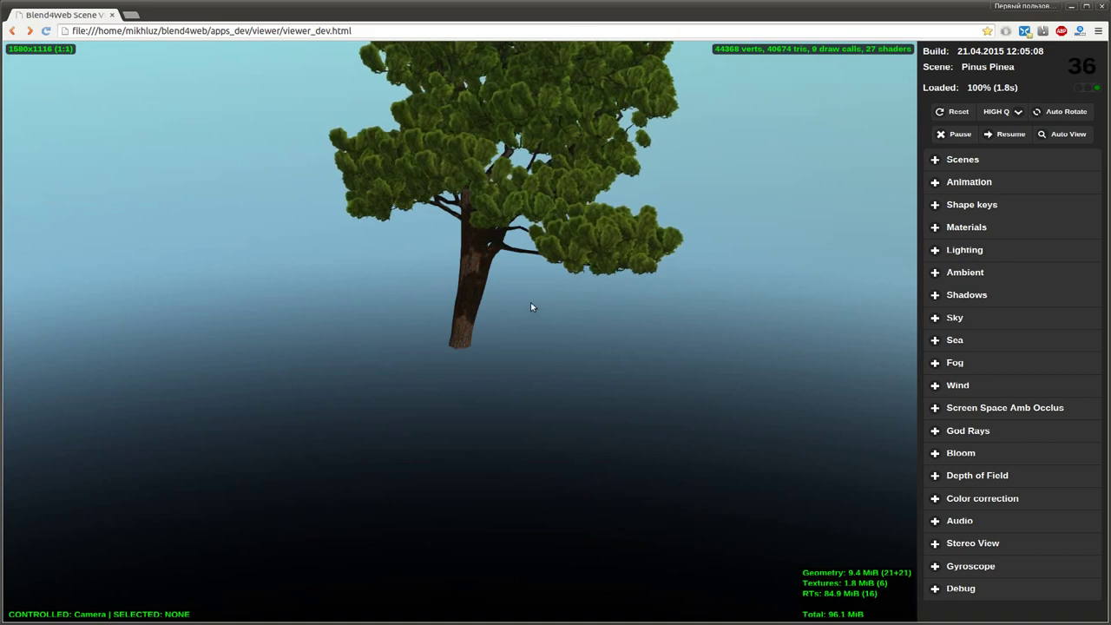
mouse_move(530, 302)
left_mouse_down()
mouse_move(395, 318)
mouse_move(579, 465)
left_mouse_up()
key("alt+Tab")
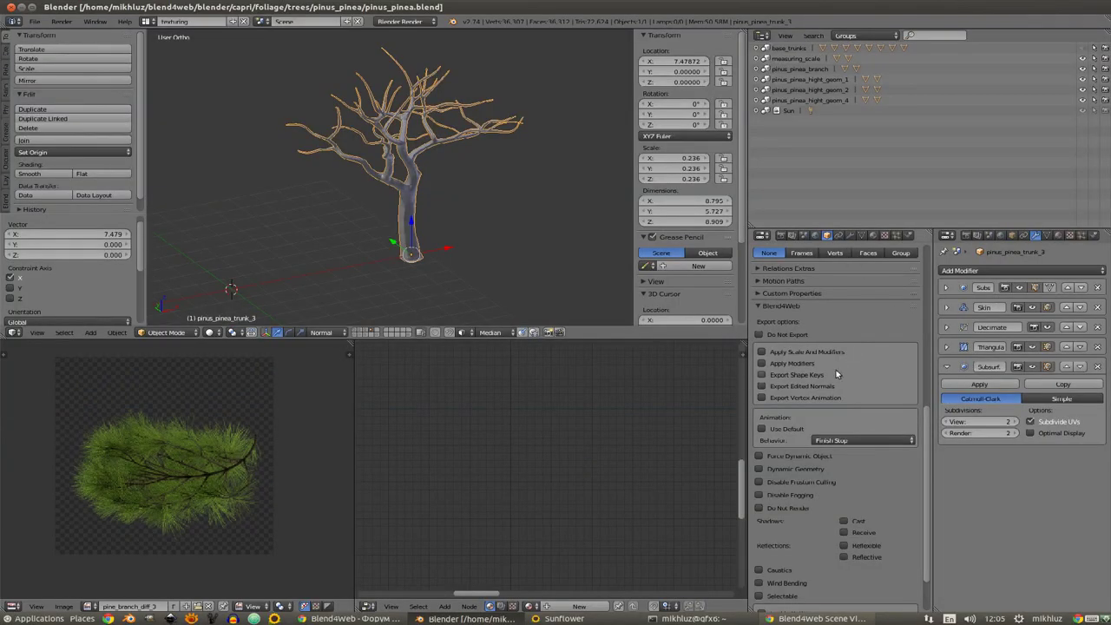
key("space")
key("Return")
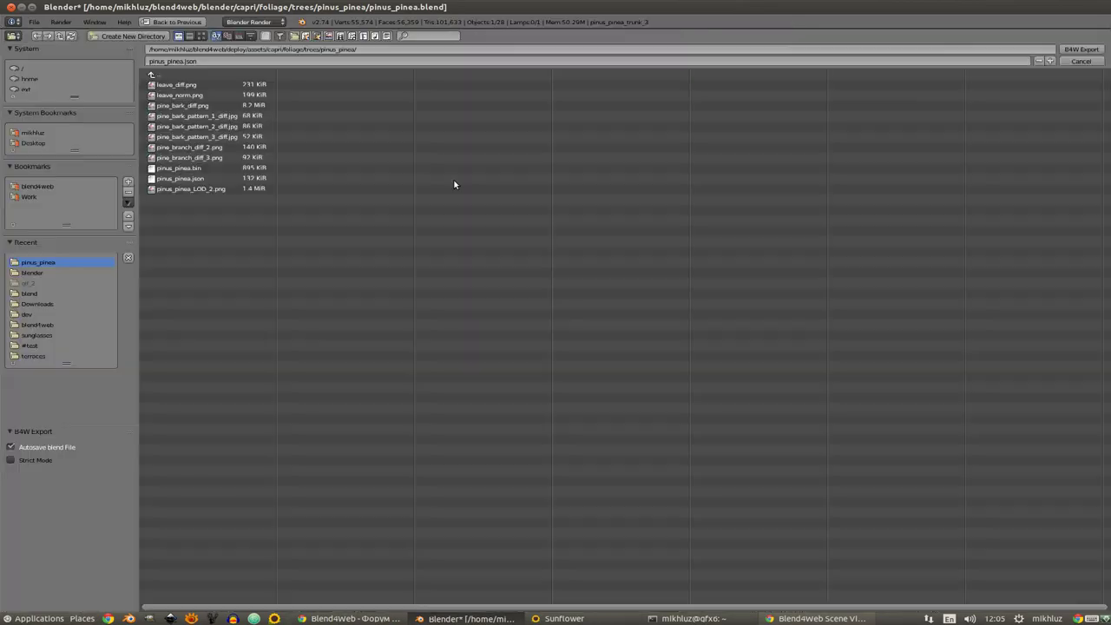
Step: Confirm the export, reload the viewer to look at the trees, and return to Blender
key("Return")
key("alt+Tab")
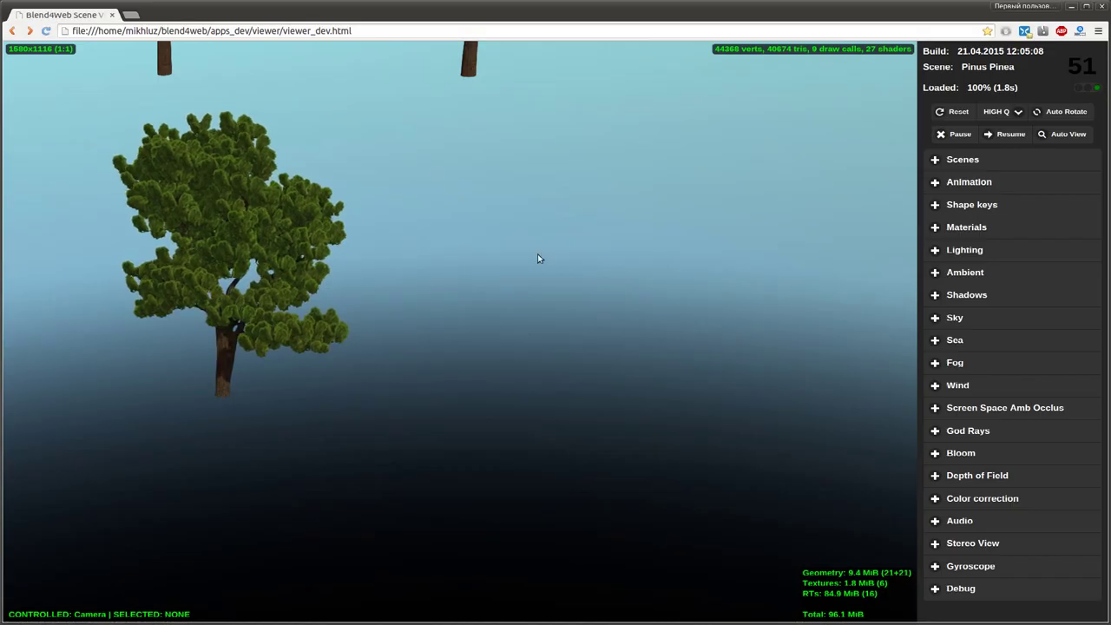
key("F5")
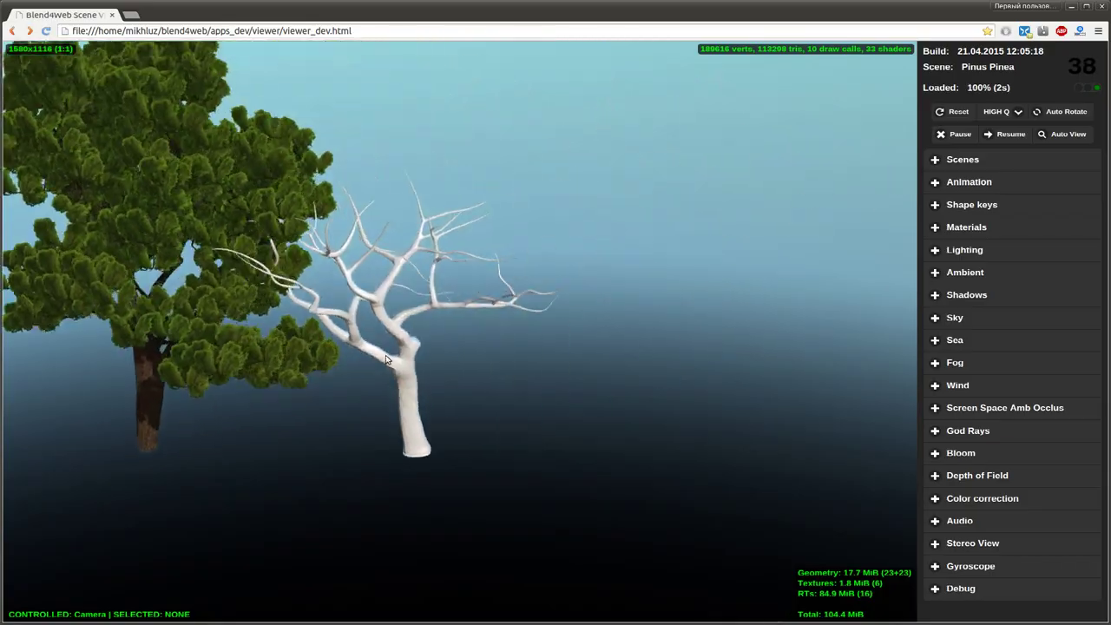
left_click_drag(583, 290, 493, 341)
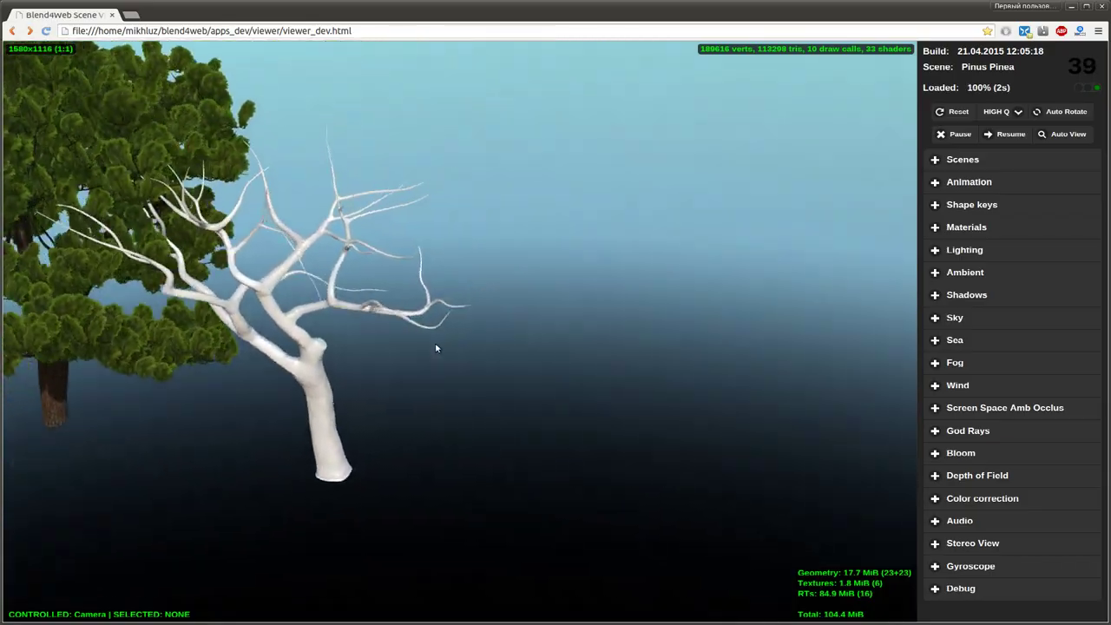
key("alt+Tab")
Step: Move the bare trunk along X to about 12.2, beside the now-visible leafy pine
key("g")
key("x")
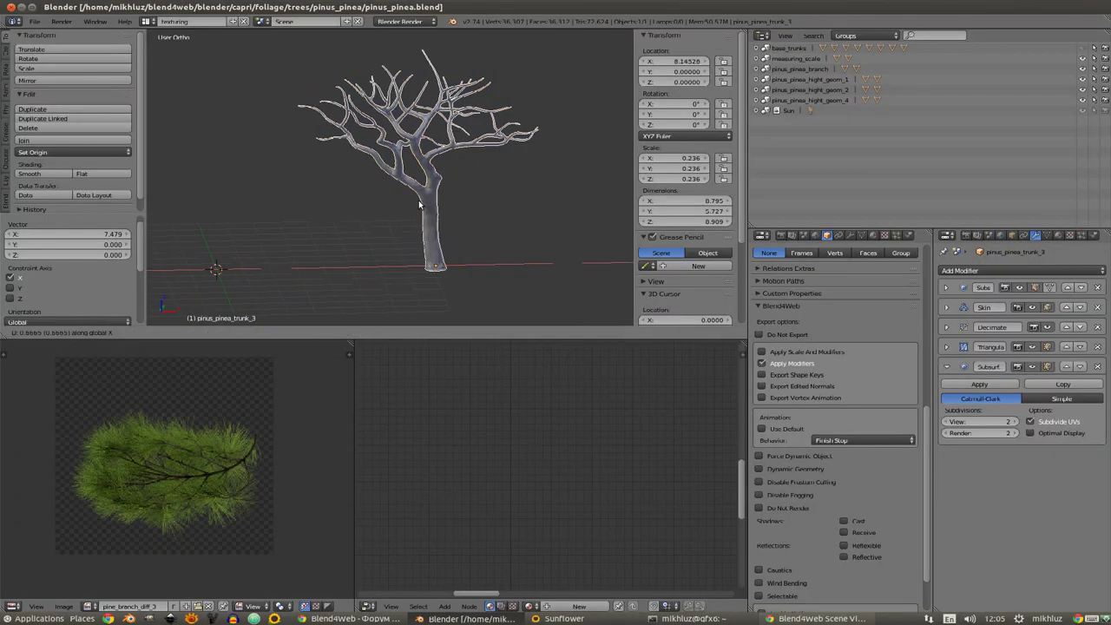
left_click(493, 208)
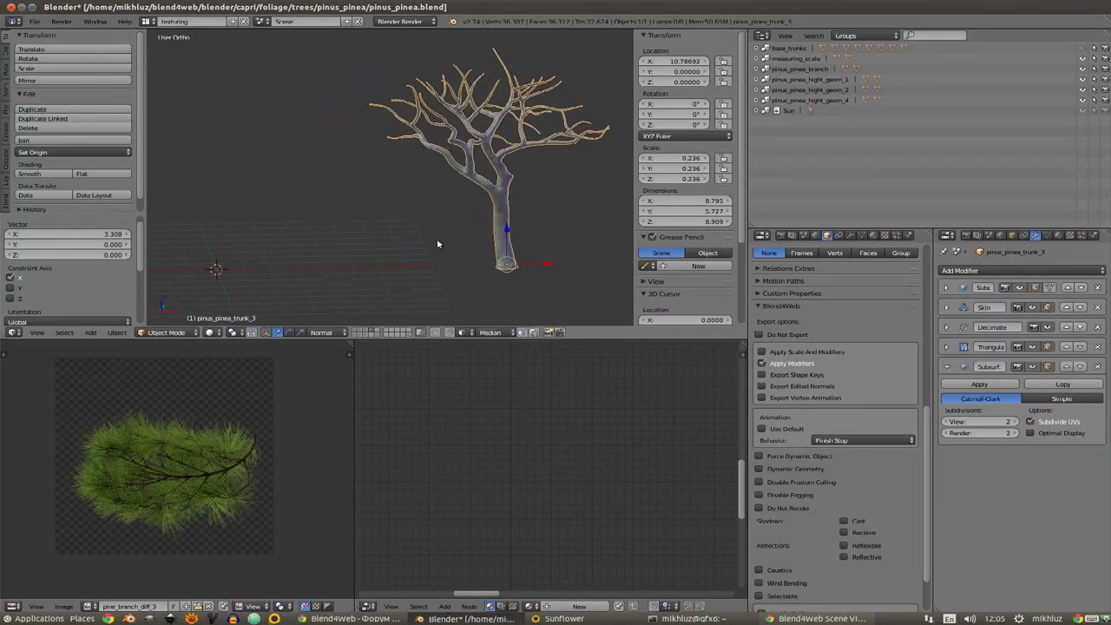
left_click(369, 330, "shift")
middle_click_drag(513, 189, 490, 226)
key("g")
key("x")
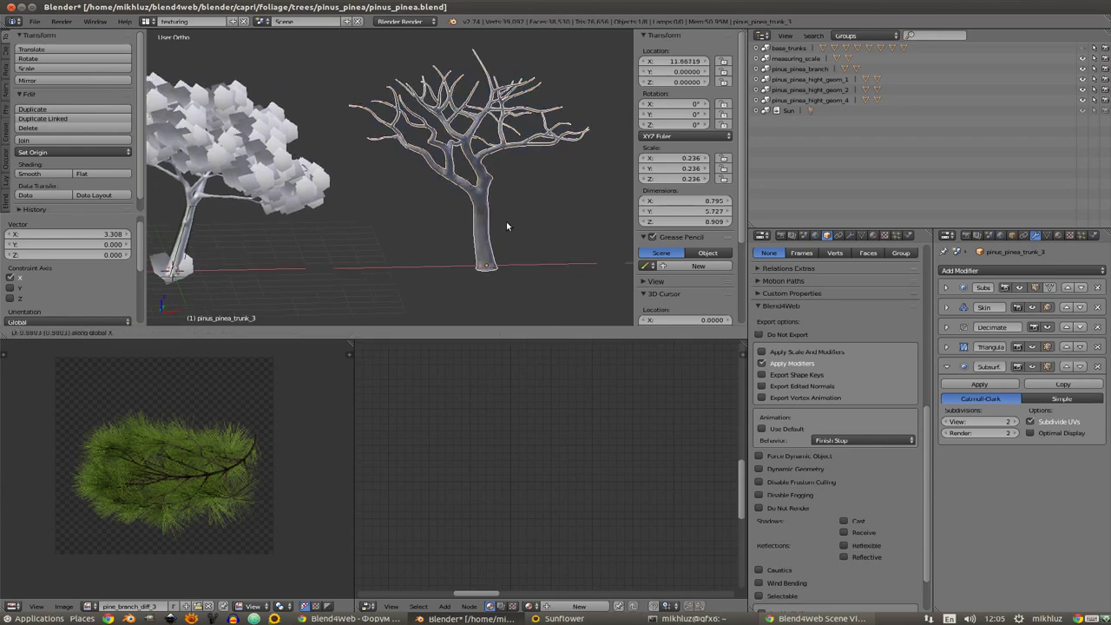
left_click(477, 231)
Step: Re-export the scene with B4W Export and switch to the viewer
key("space")
key("Return")
key("Return")
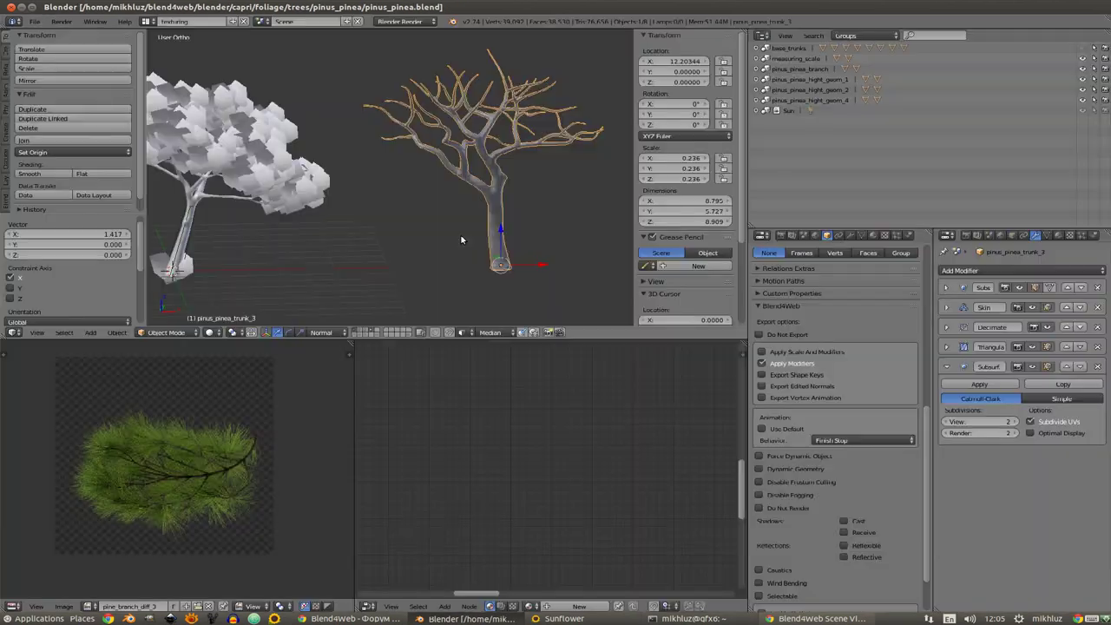
left_click(802, 618)
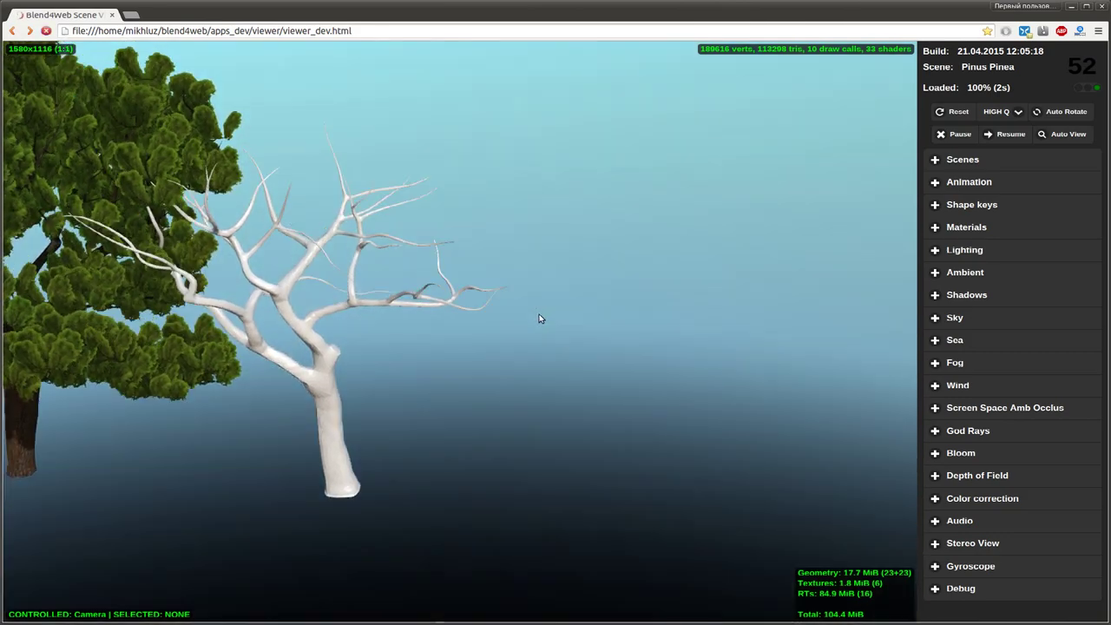
Step: Reload the viewer, centre the camera on the white trunk, then return to Blender
key("F5")
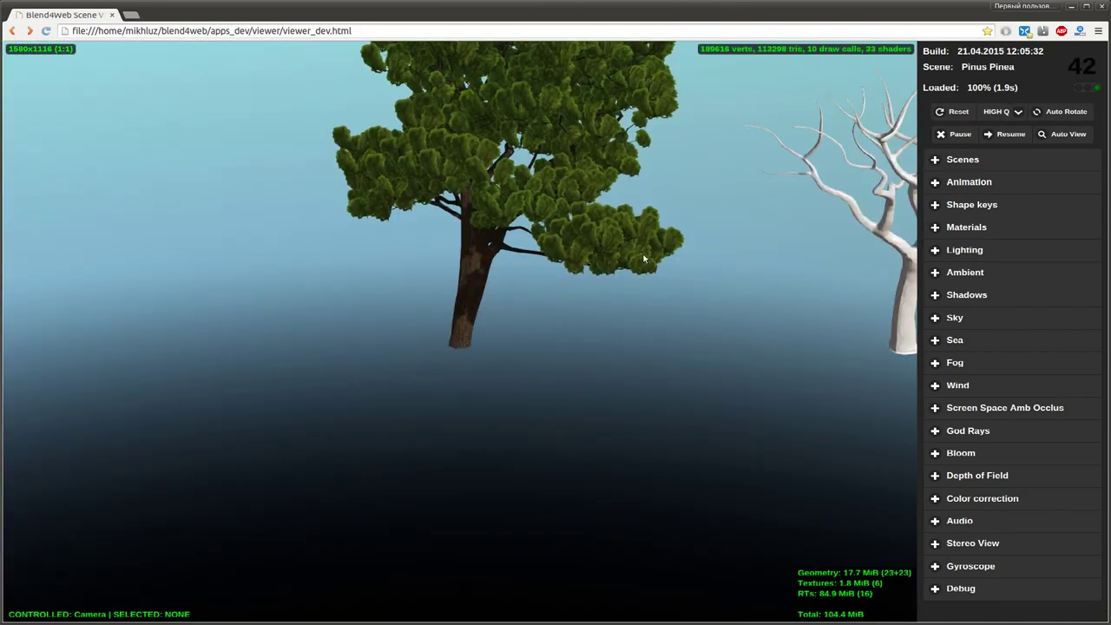
mouse_move(476, 309)
left_mouse_down()
mouse_move(504, 339)
mouse_move(366, 354)
mouse_move(548, 216)
mouse_move(650, 303)
mouse_move(709, 376)
mouse_move(547, 380)
mouse_move(490, 337)
mouse_move(488, 352)
mouse_move(438, 174)
mouse_move(403, 253)
mouse_move(109, 240)
mouse_move(593, 376)
left_mouse_up()
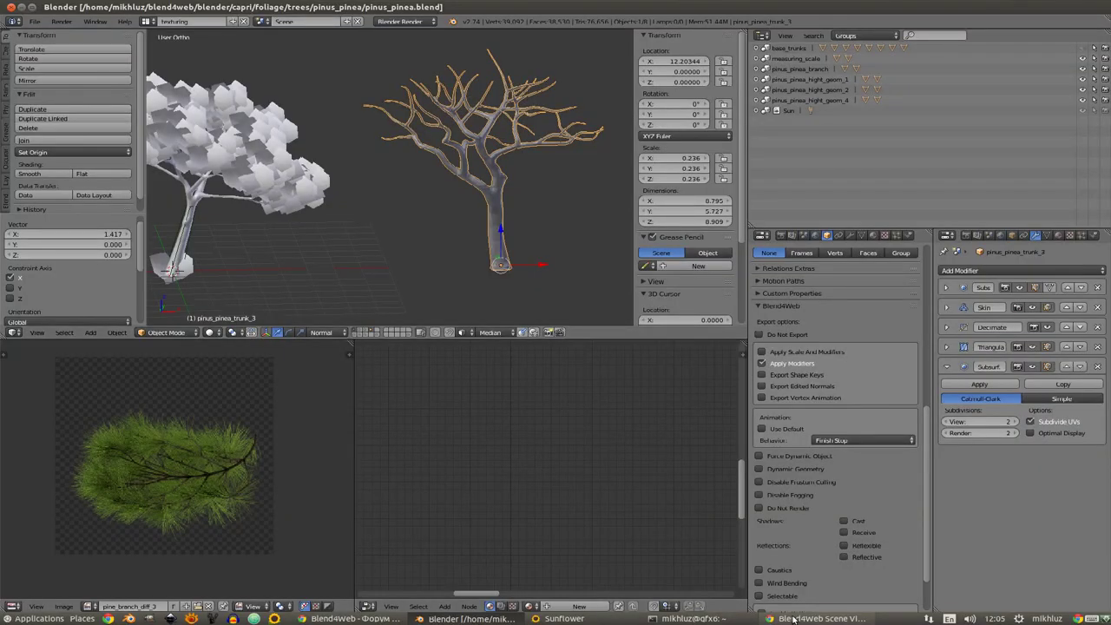
left_click(793, 618)
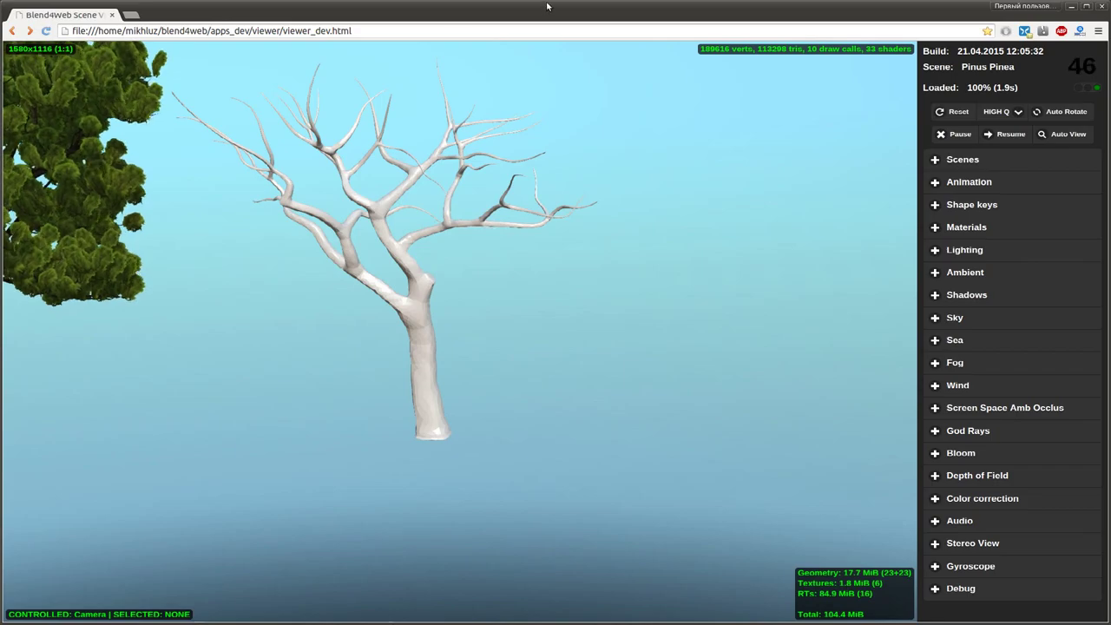
key("alt+Tab")
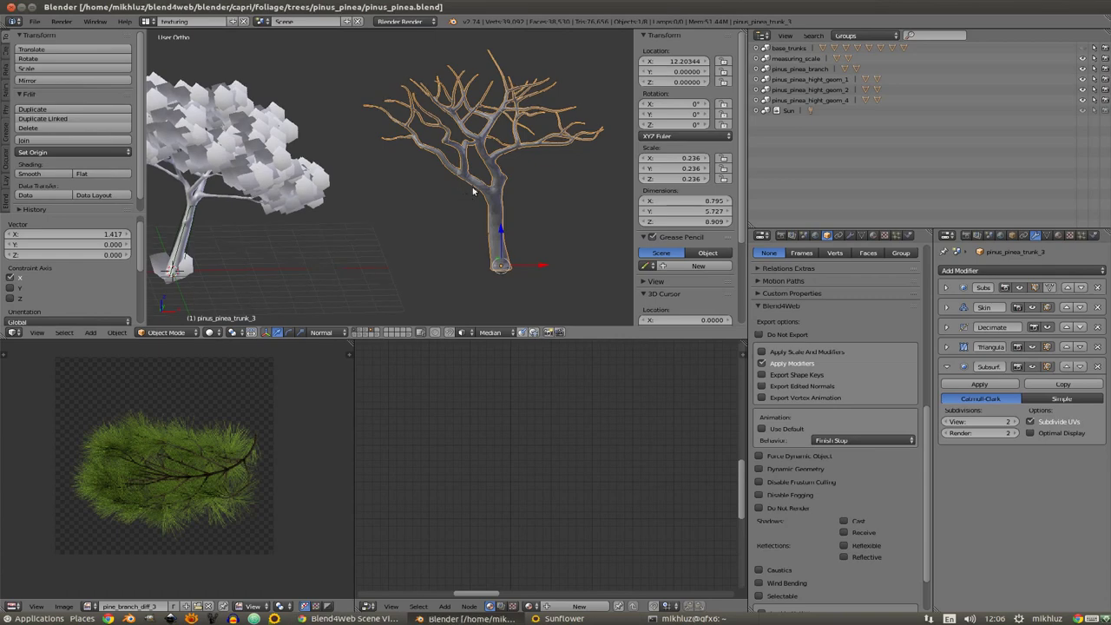
Step: Isolate the trunk in local view and show it in solid shading on the modeling layout
middle_click_drag(465, 196, 361, 243)
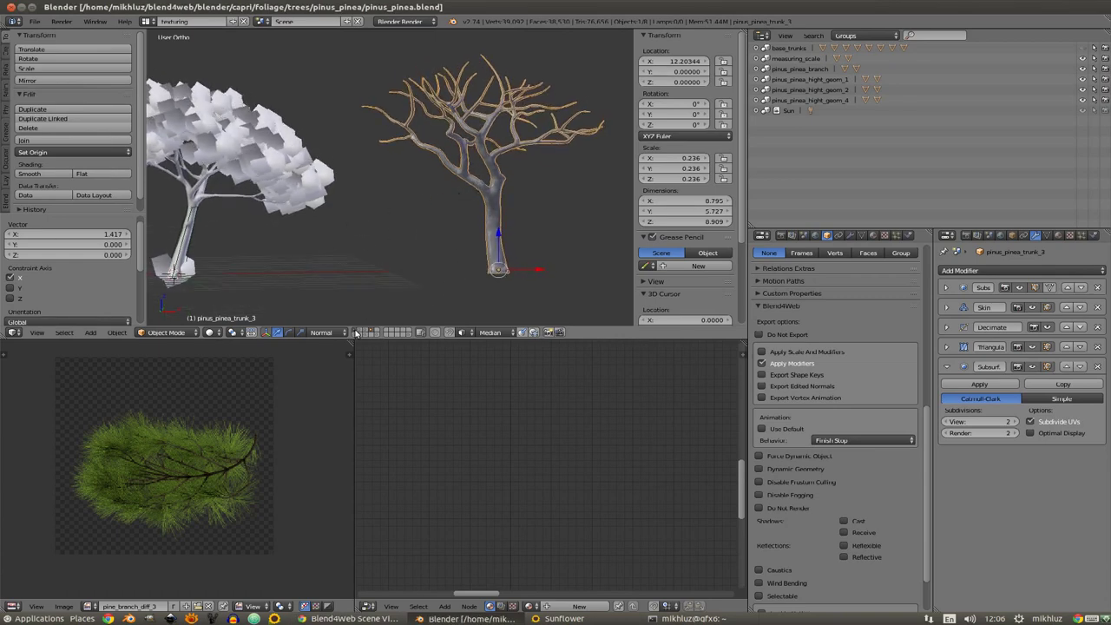
key("KP_Divide")
key("ctrl+Up")
scroll(709, 341, "down", 1)
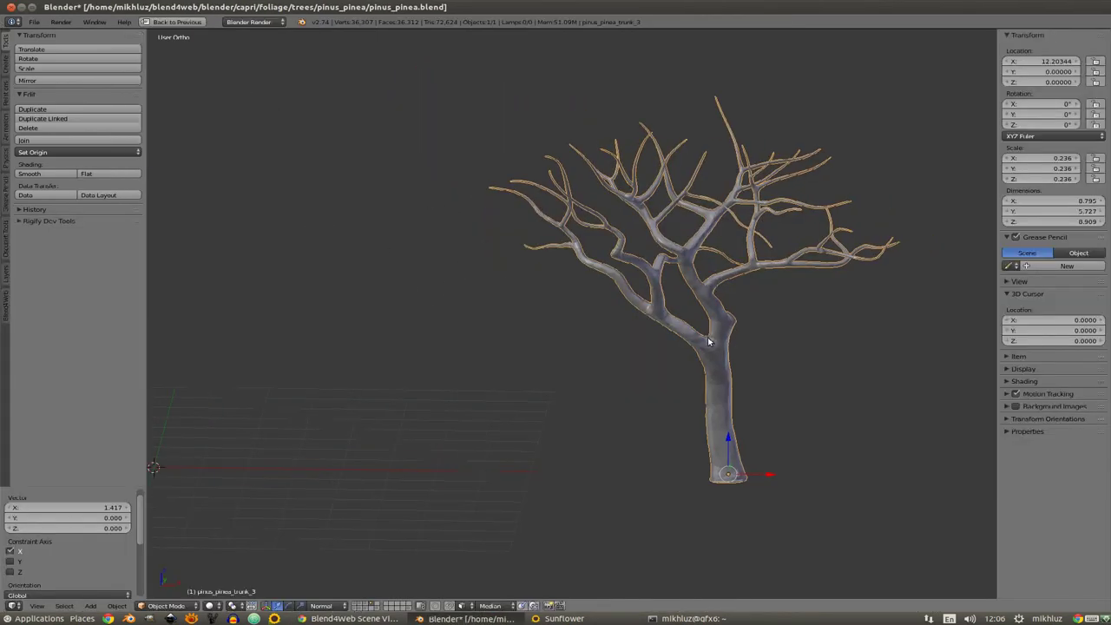
middle_click_drag(708, 342, 579, 346)
key("ctrl+Up")
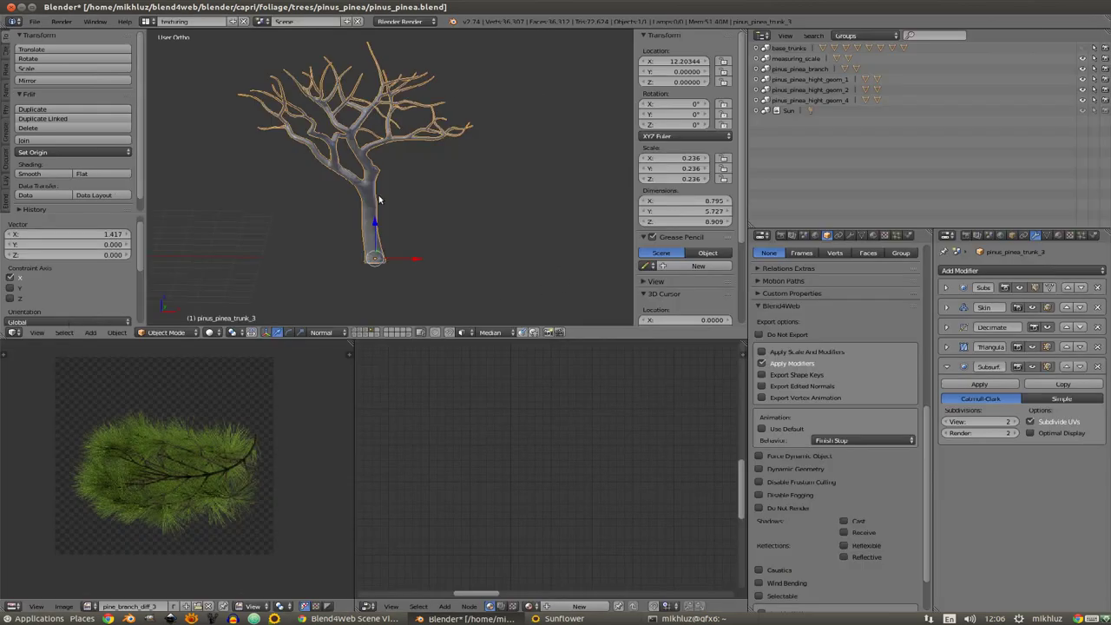
key("ctrl+Left")
middle_click_drag(376, 327, 566, 317)
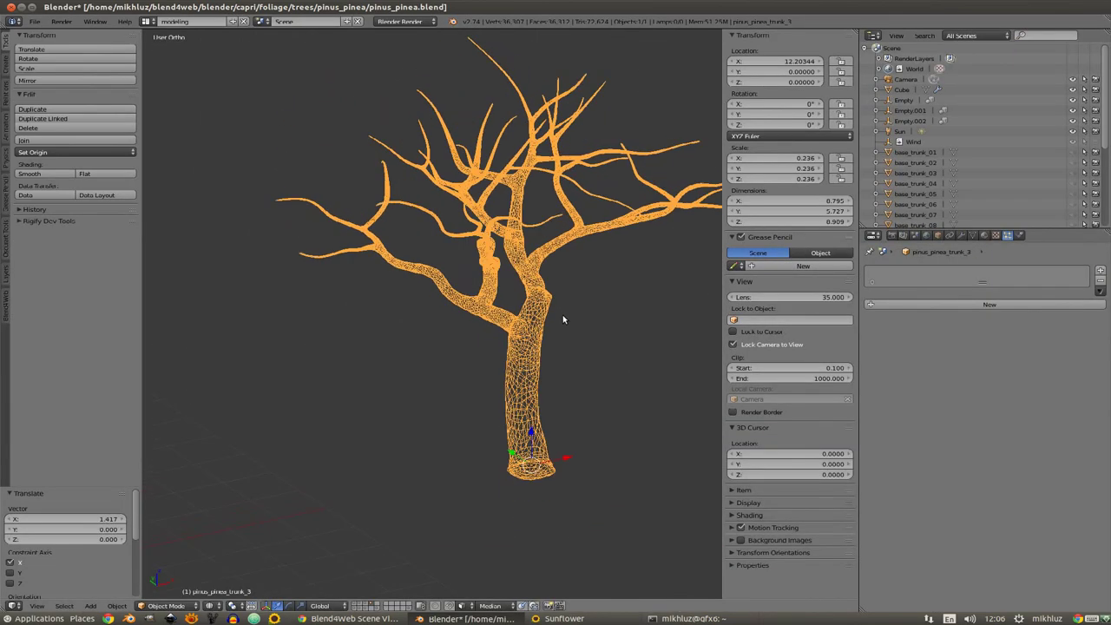
key("z")
Step: Open the trunk's modifier stack, hide the tool shelf and N panel, and expand Subsurf
left_click(964, 236)
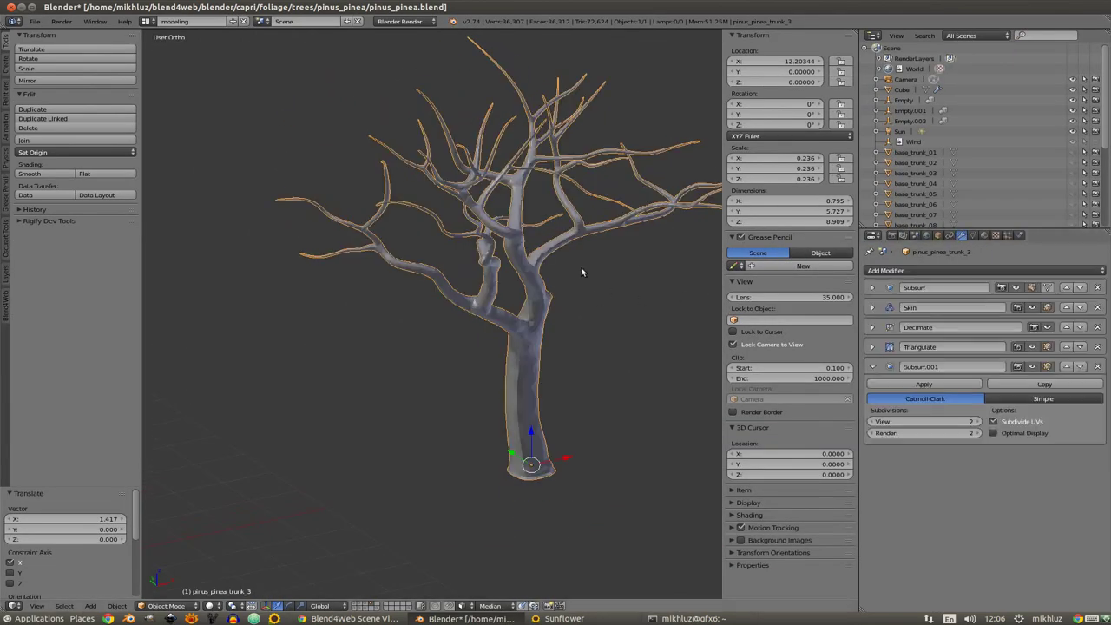
mouse_move(585, 268)
middle_mouse_down()
mouse_move(588, 298)
mouse_move(570, 325)
middle_mouse_up()
key("t")
key("n")
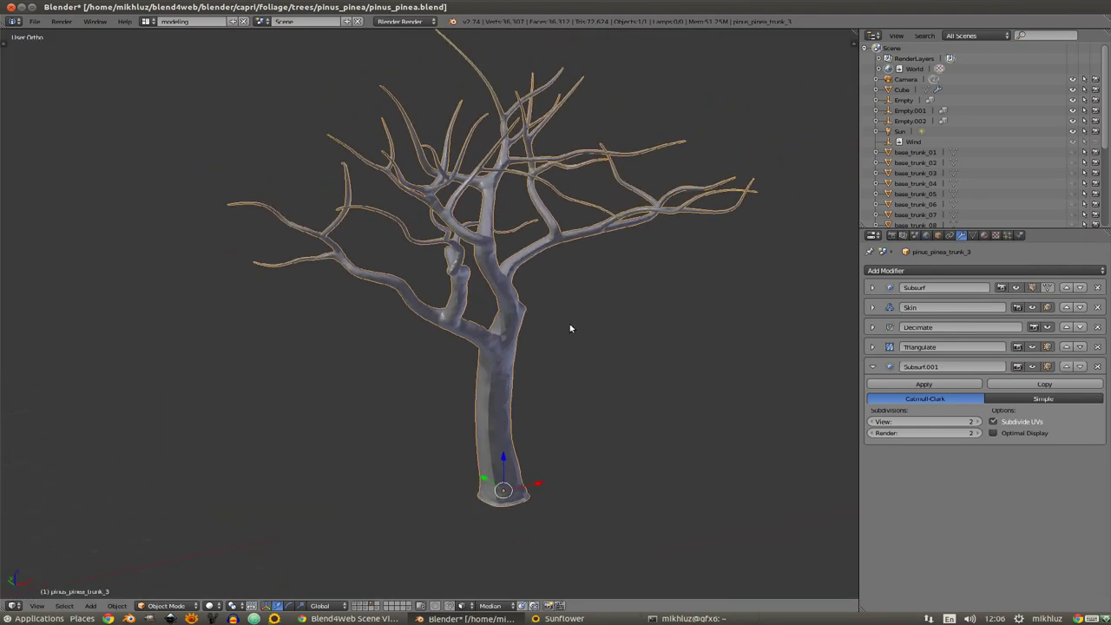
mouse_move(595, 364)
middle_mouse_down()
mouse_move(691, 339)
mouse_move(581, 390)
mouse_move(550, 435)
mouse_move(575, 382)
mouse_move(593, 398)
mouse_move(580, 396)
middle_mouse_up()
key("z")
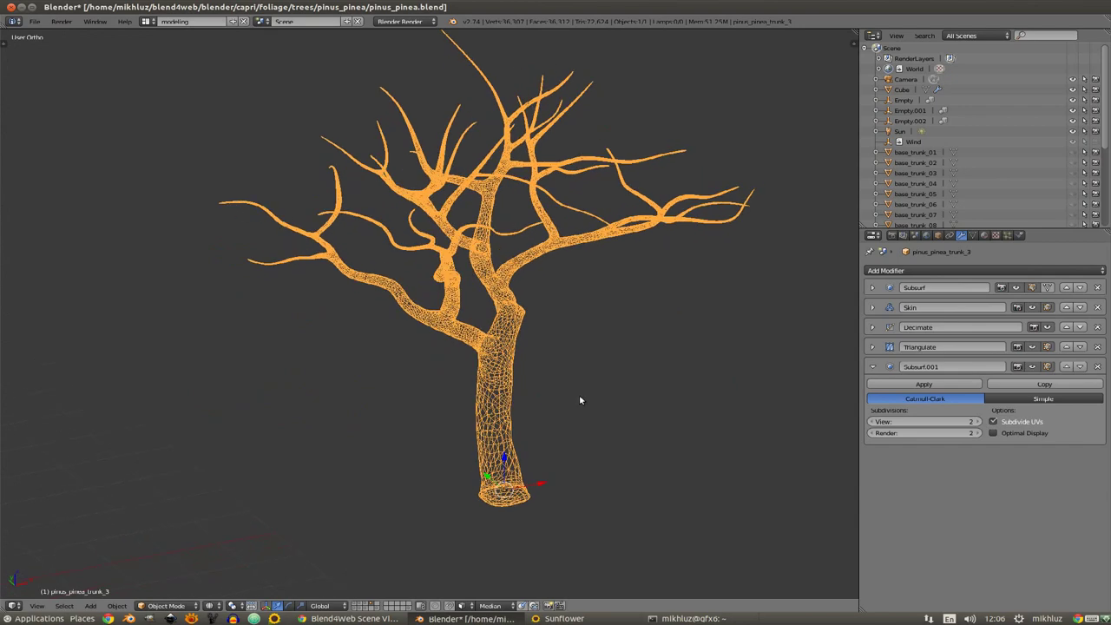
key("z")
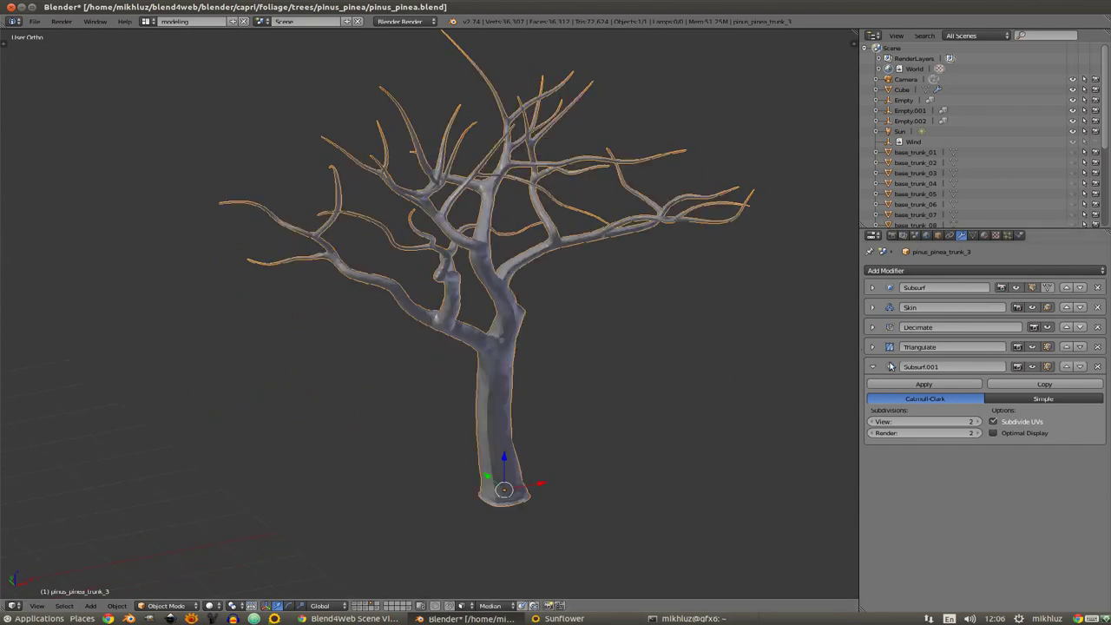
left_click(872, 288)
left_click(873, 288)
Step: Delete the Subsurf, Skin, Decimate and Triangulate modifiers from the trunk
left_click(873, 288)
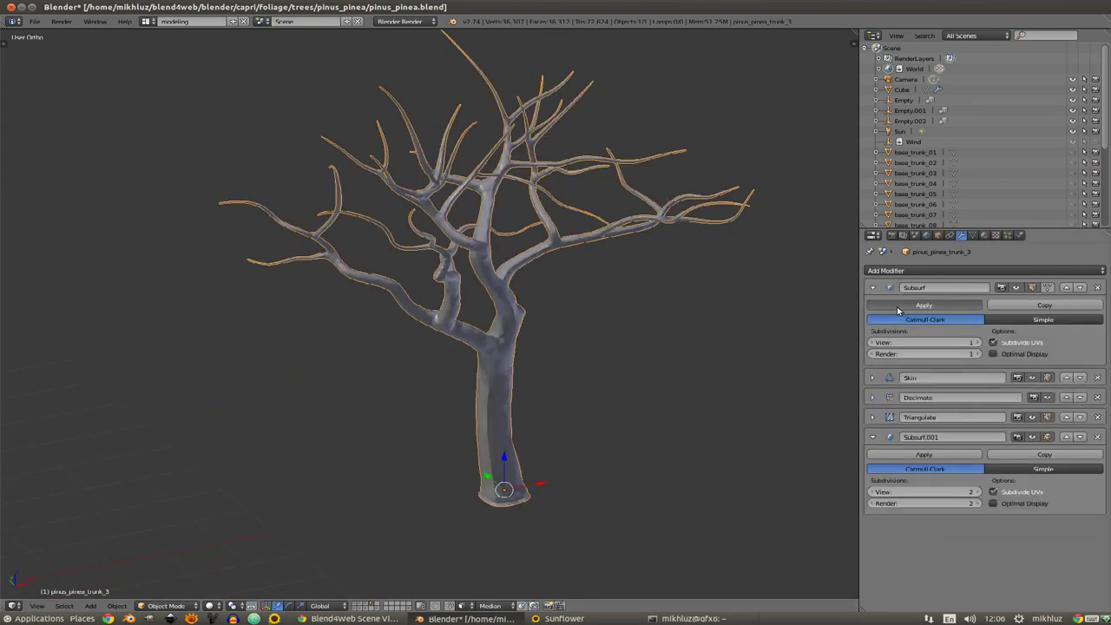
key("ctrl+x")
left_click(873, 287)
key("ctrl+x")
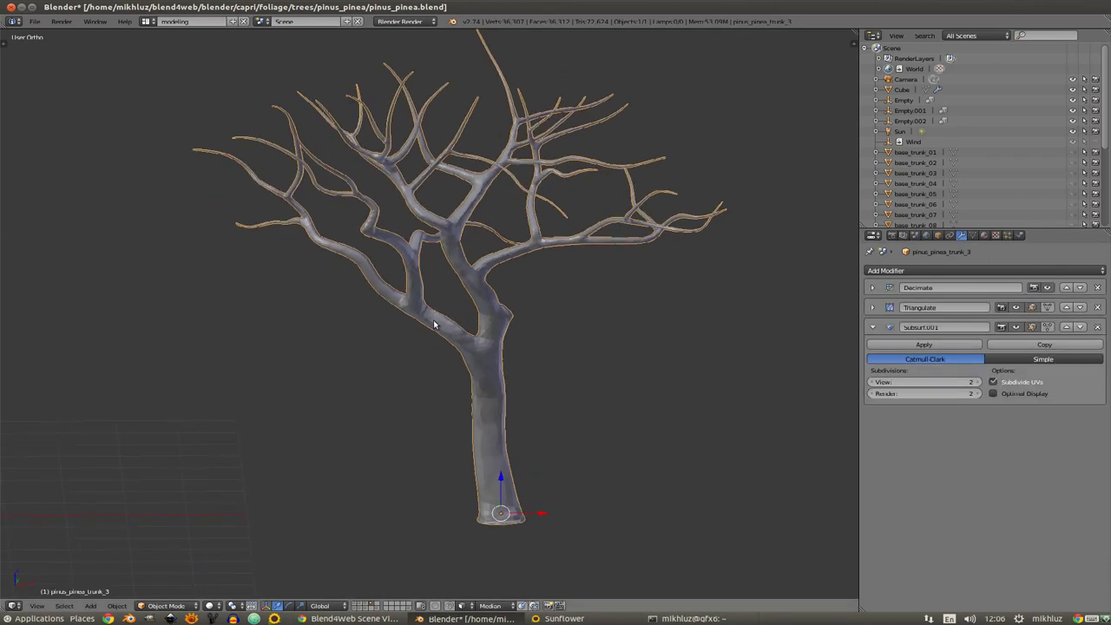
key("KP_1")
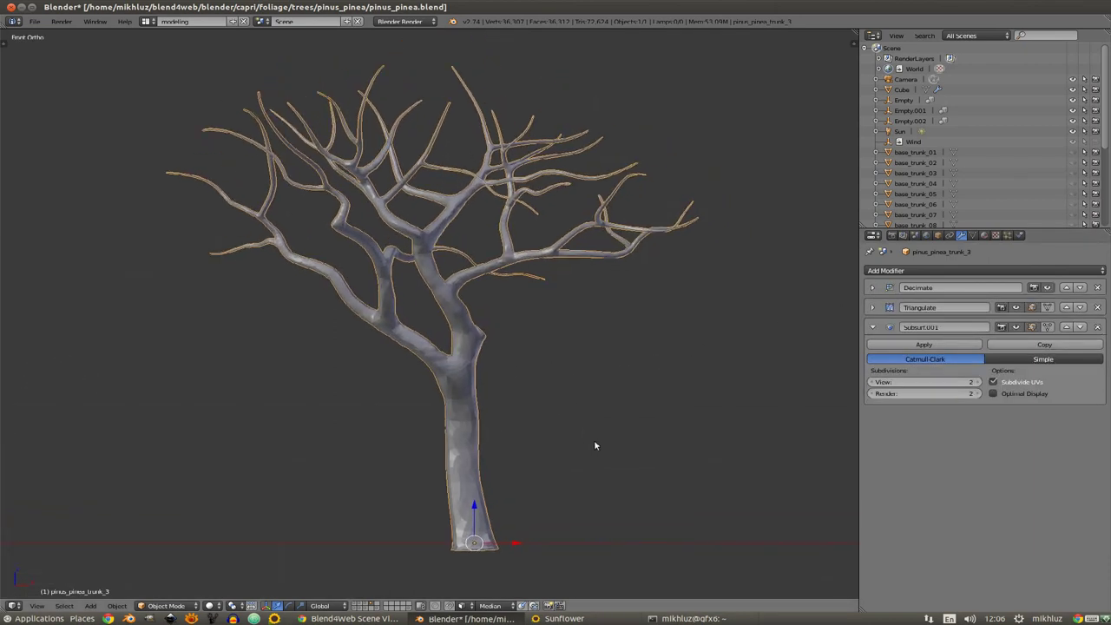
middle_click_drag(596, 447, 603, 429, "shift")
left_click(873, 288)
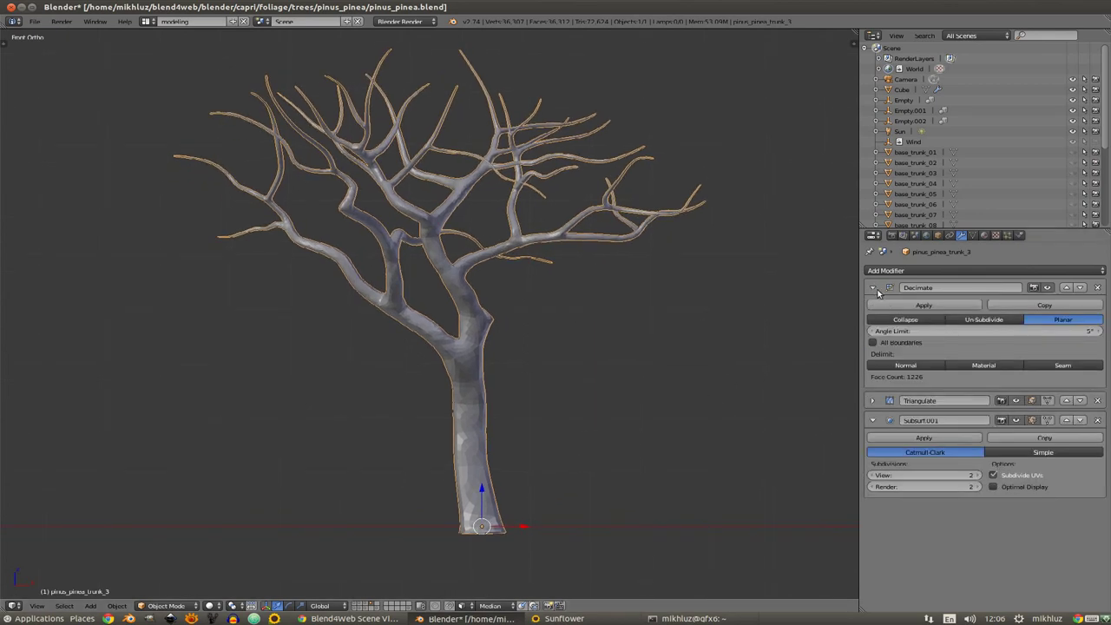
left_click(900, 306)
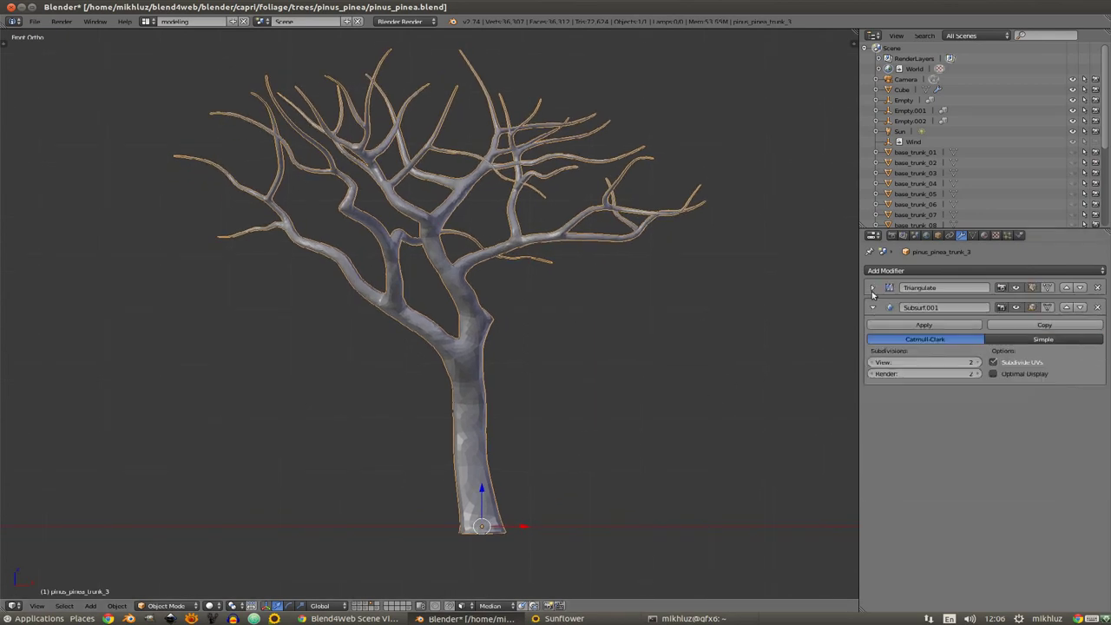
left_click(1099, 288)
Step: Apply Subsurf.001 at 1 subdivision, leaving a permanently subdivided trunk mesh
key("Tab")
key("a")
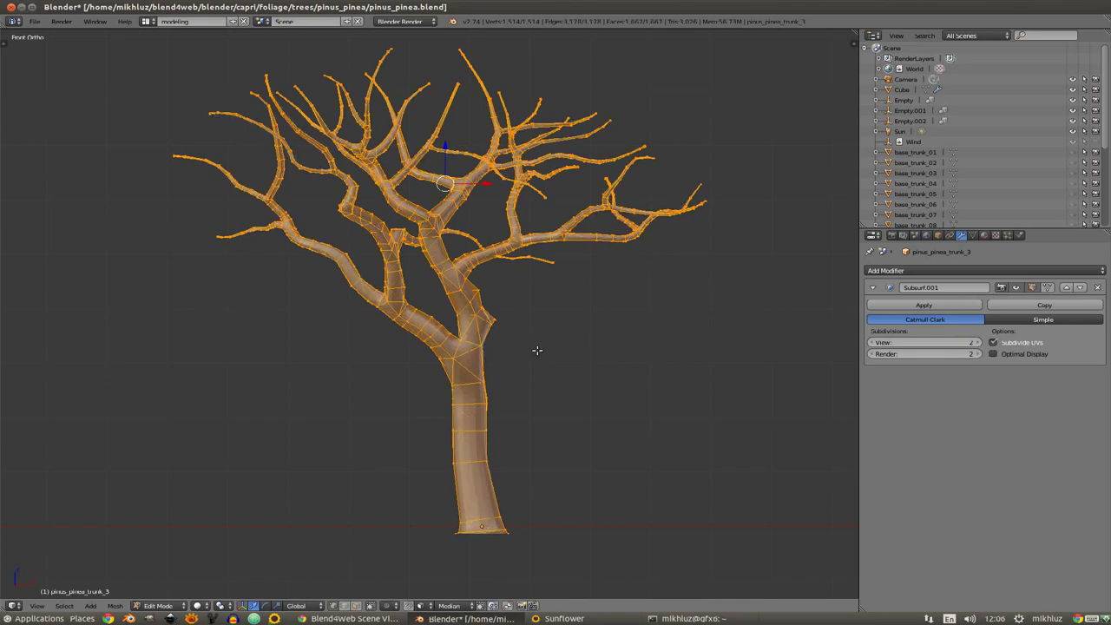
key("Tab")
mouse_move(546, 425)
middle_mouse_down()
mouse_move(603, 377)
mouse_move(724, 367)
mouse_move(570, 405)
mouse_move(328, 333)
middle_mouse_up()
key("KP_1")
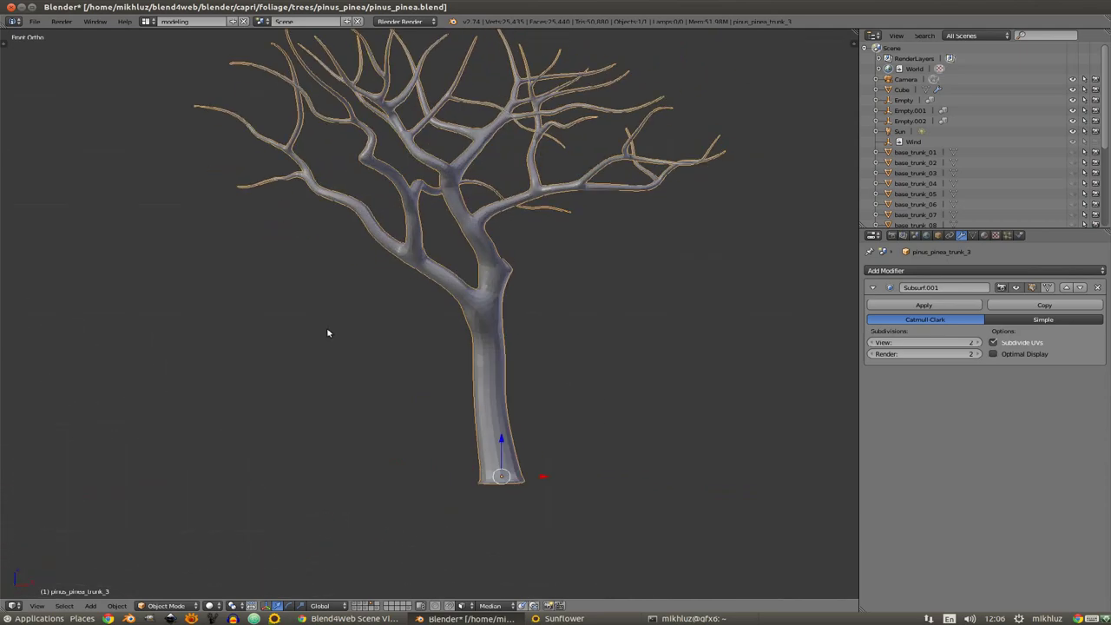
scroll(561, 387, "up", 2)
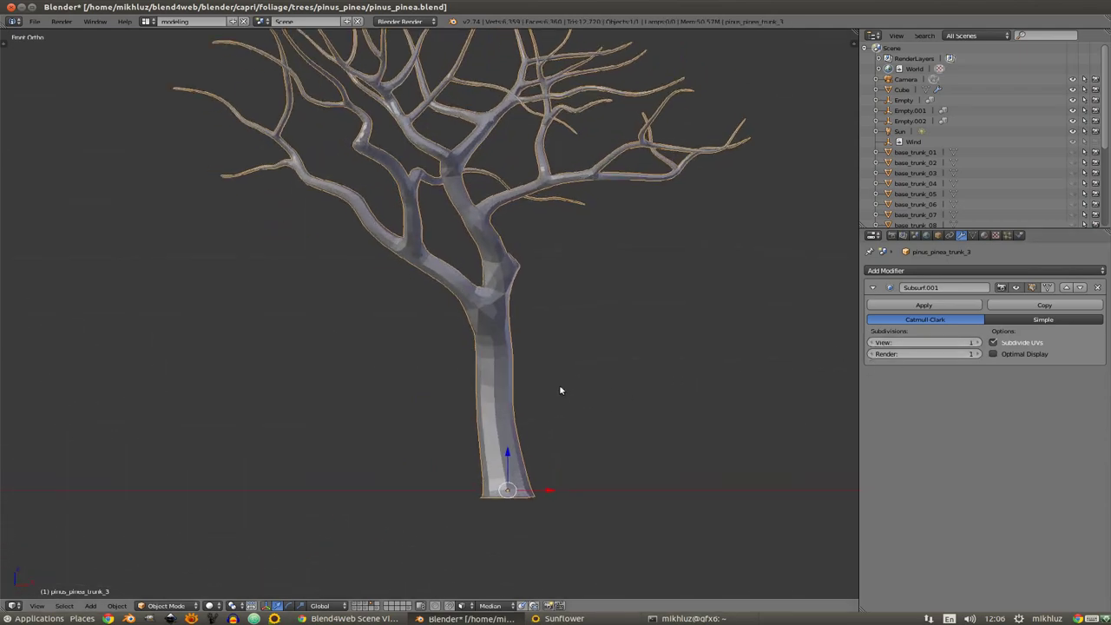
scroll(533, 398, "up", 1)
key("z")
scroll(532, 381, "up", 2, "shift")
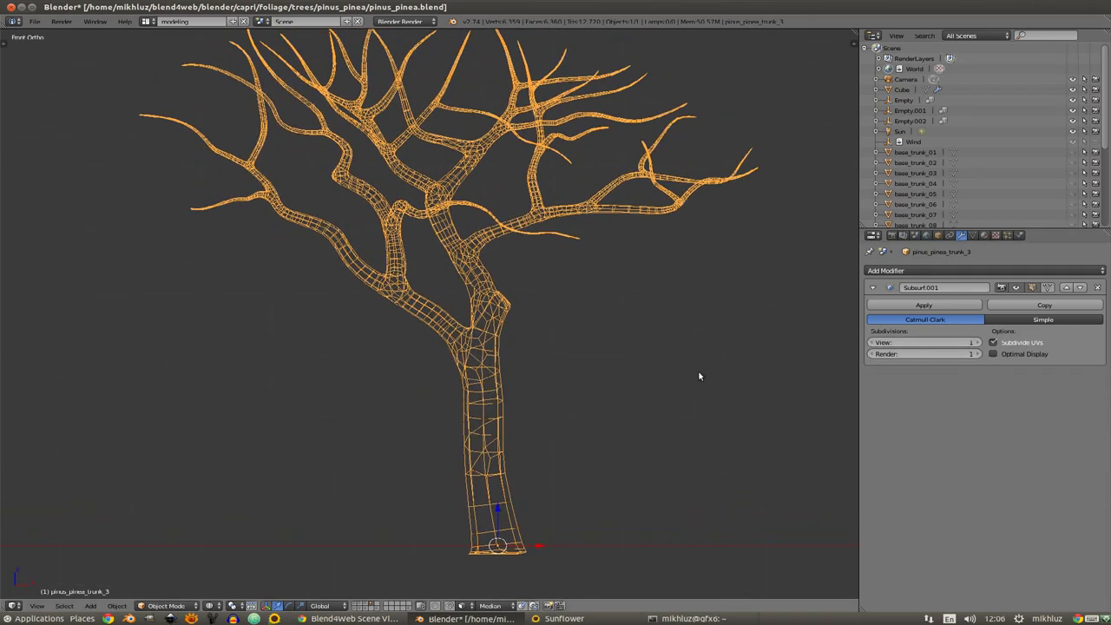
left_click(923, 305)
Step: In Edit Mode with face selection, delete the bottom face loop of the trunk
middle_click_drag(542, 415, 564, 374, "shift")
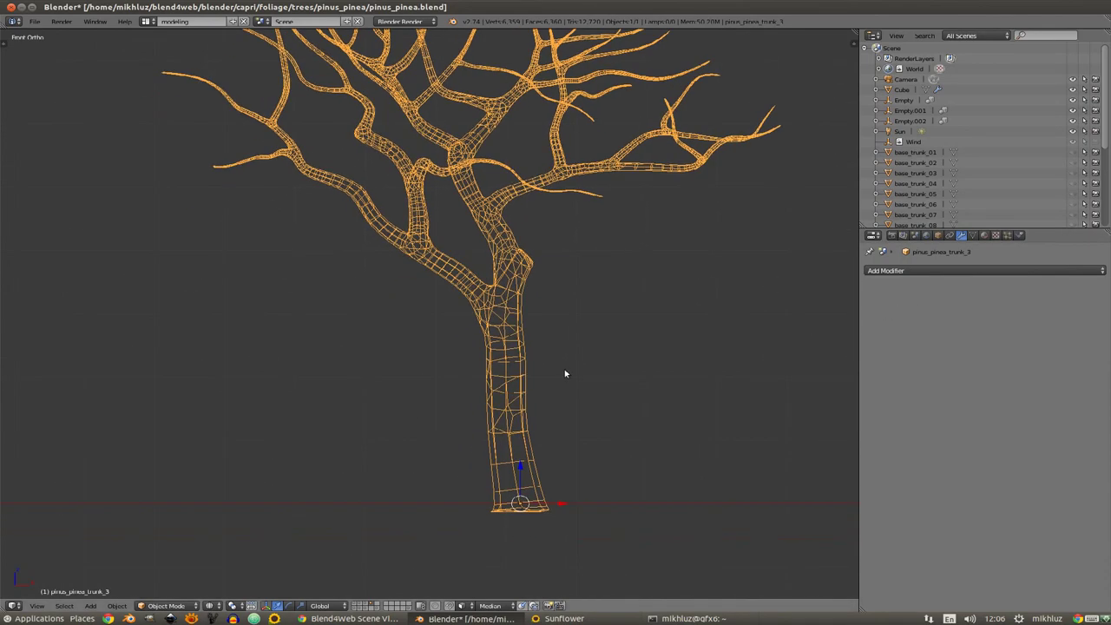
key("Tab")
key("ctrl+Tab")
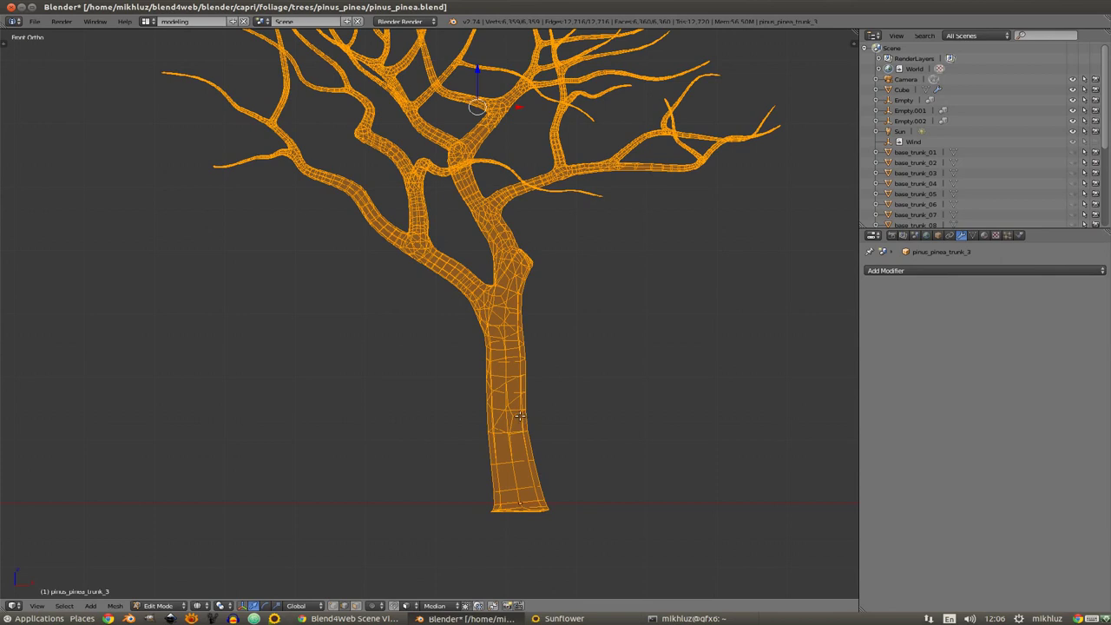
left_click(528, 517)
scroll(521, 441, "up", 3)
scroll(546, 414, "up", 2)
right_click(538, 411, "alt")
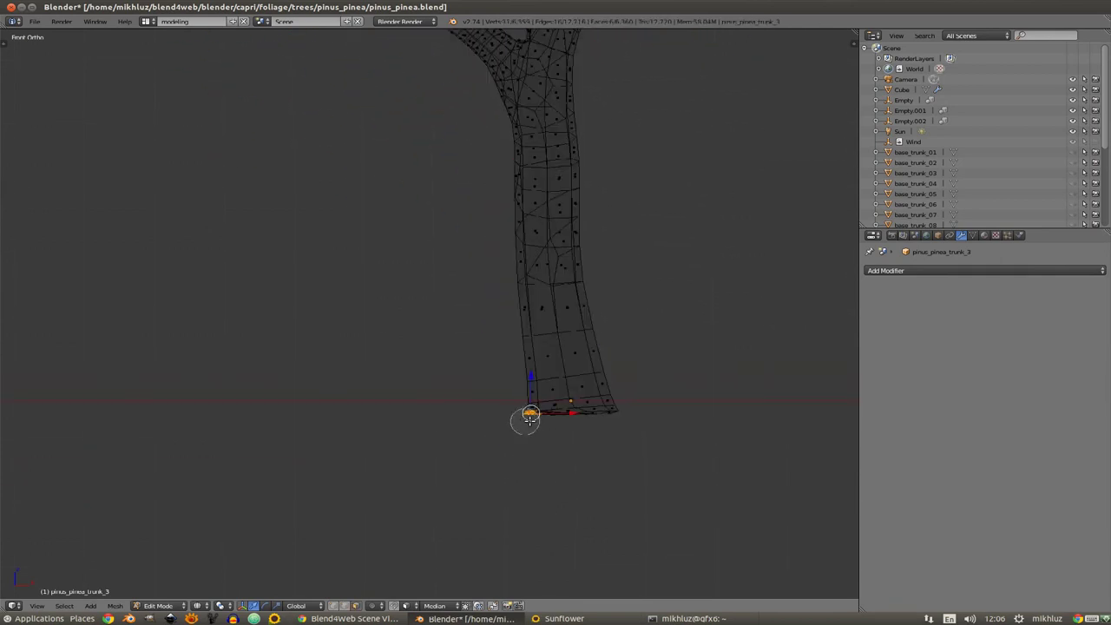
key("x")
left_click(554, 458)
Step: Scale the open bottom edge loop at the trunk base
key("z")
middle_click_drag(609, 365, 495, 454)
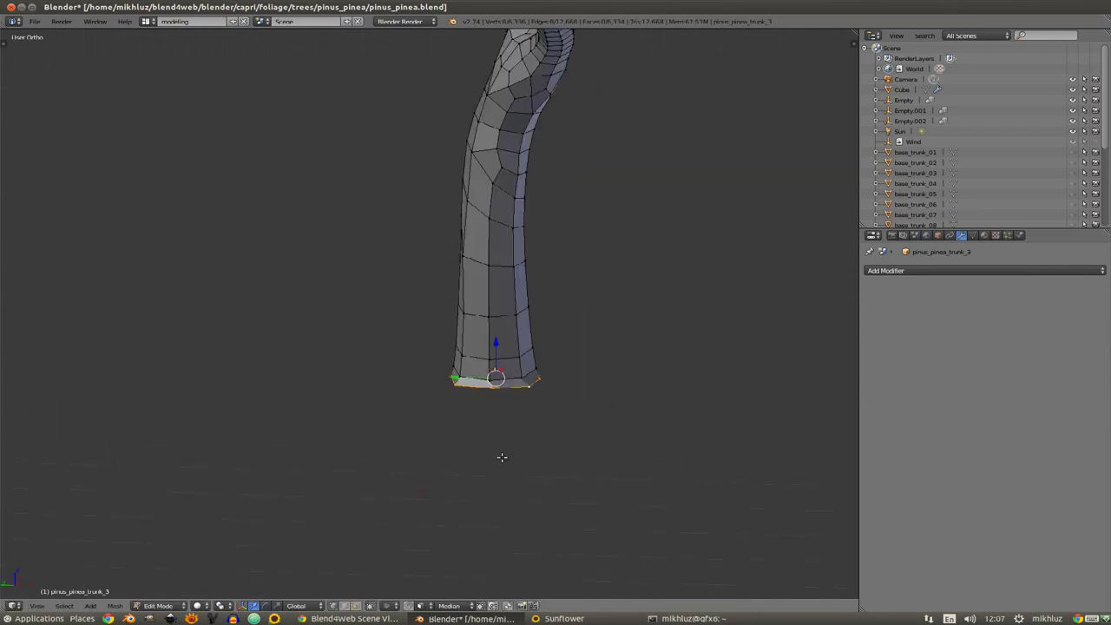
scroll(680, 397, "up", 3)
key("s")
left_click(653, 404)
Step: Select a horizontal edge loop on the trunk and delete it
middle_click_drag(653, 404, 577, 429)
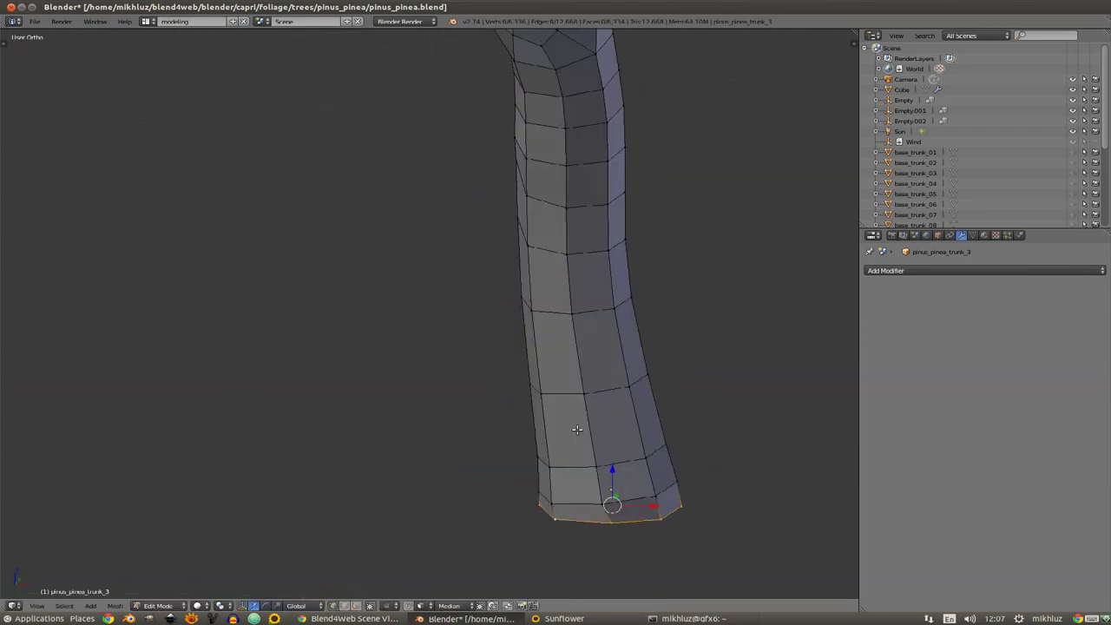
scroll(641, 455, "down", 2)
middle_click_drag(589, 290, 590, 351)
right_click(564, 308, "alt")
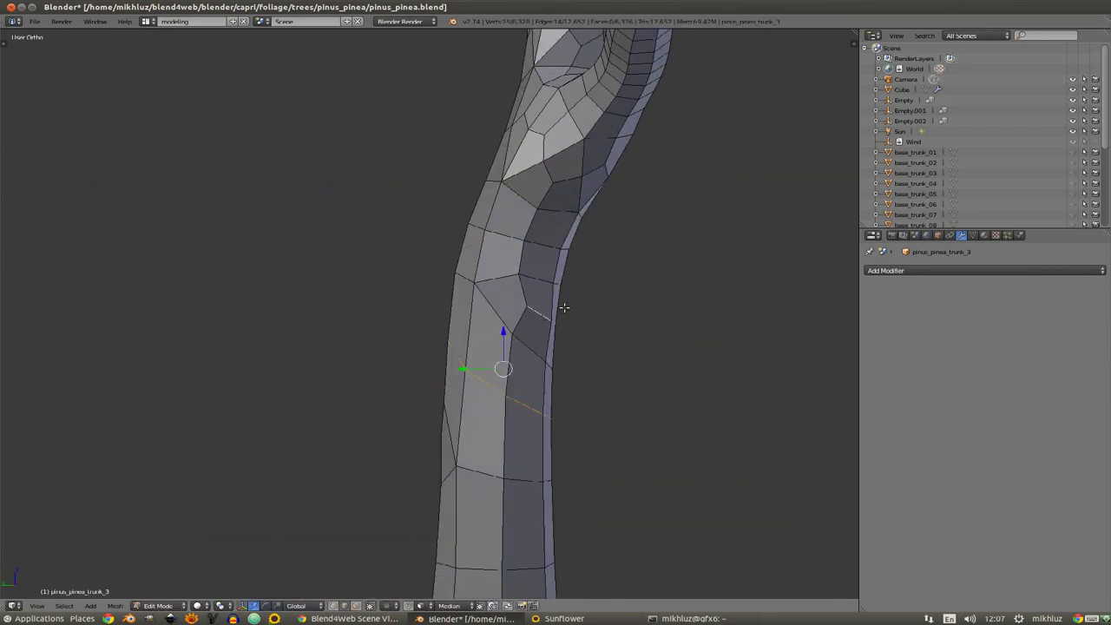
mouse_move(565, 308)
middle_mouse_down()
mouse_move(741, 291)
mouse_move(407, 364)
mouse_move(495, 348)
mouse_move(567, 303)
mouse_move(521, 364)
mouse_move(428, 208)
middle_mouse_up()
right_click(427, 382, "alt")
right_click(538, 395, "alt")
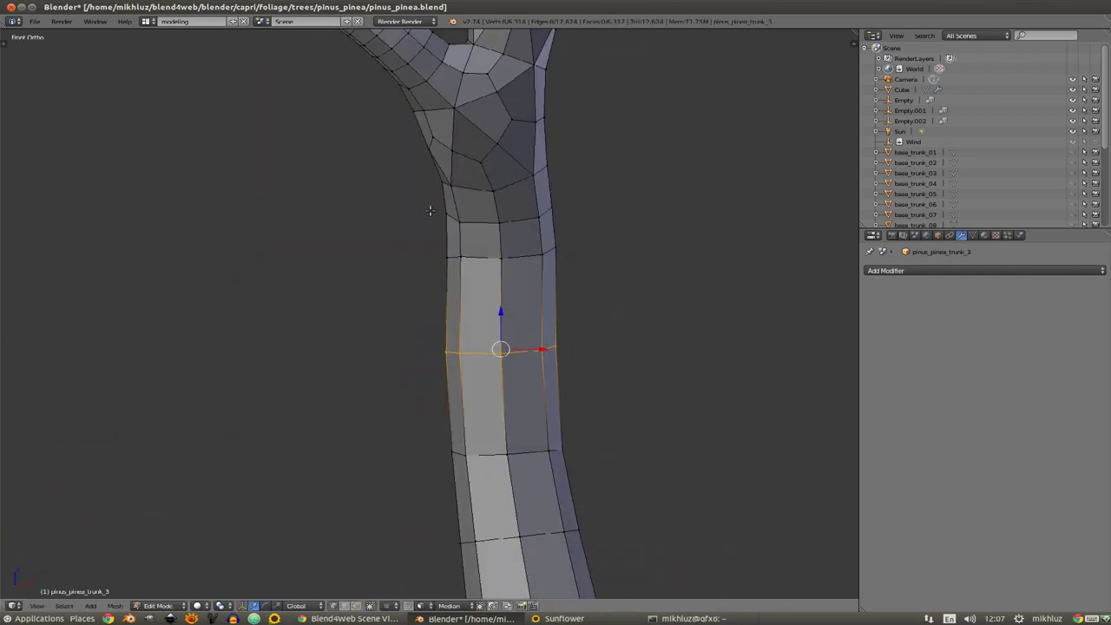
key("KP_3")
key("g")
right_click(524, 350)
key("x")
left_click(434, 268)
Step: Dissolve a stray vertex on the trunk
mouse_move(434, 269)
middle_mouse_down()
mouse_move(471, 318)
mouse_move(480, 359)
mouse_move(422, 263)
mouse_move(407, 335)
mouse_move(460, 334)
mouse_move(441, 310)
mouse_move(422, 318)
mouse_move(467, 330)
mouse_move(409, 348)
mouse_move(417, 330)
mouse_move(486, 295)
middle_mouse_up()
right_click(422, 262)
key("x")
left_click(460, 333)
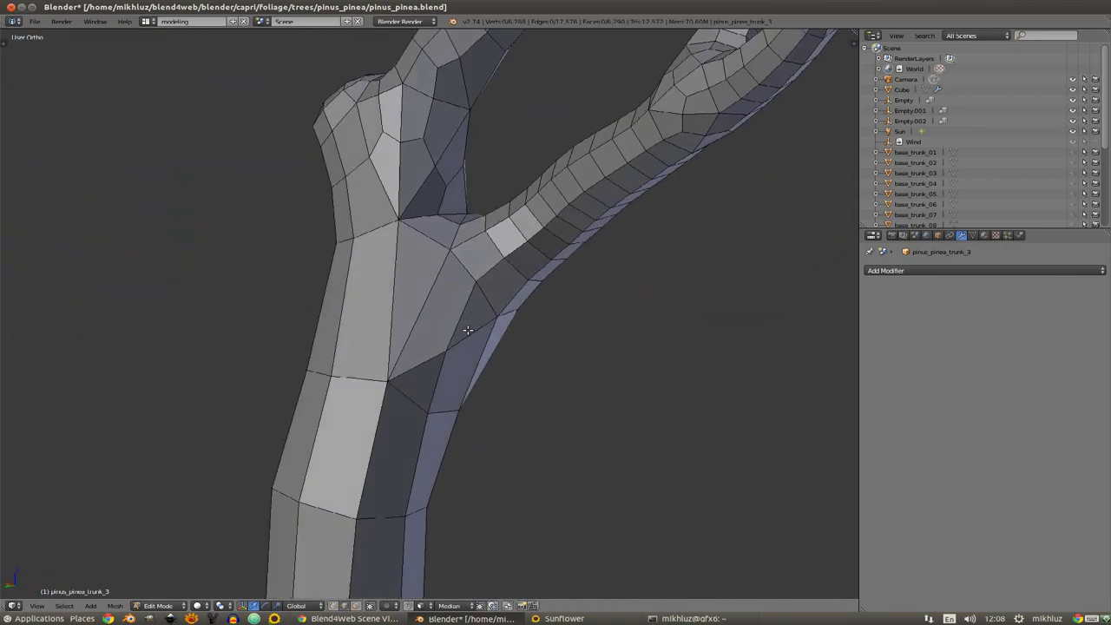
Step: Add an edge loop across a trunk face and move it from the right-side view
key("3")
right_click(408, 347)
key("ctrl+r")
key("Tab")
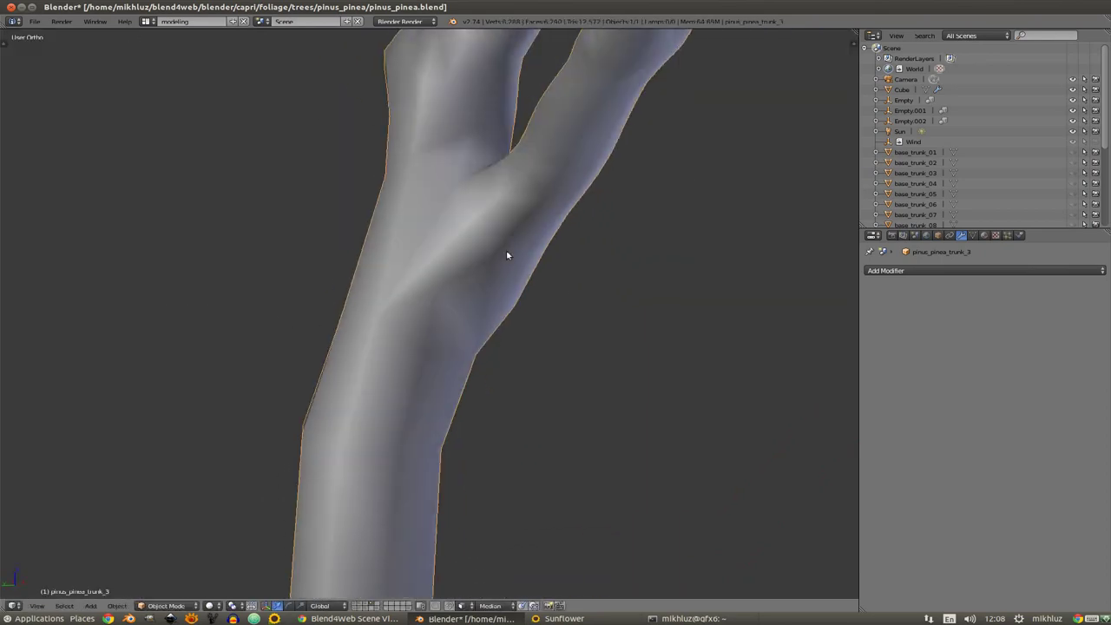
key("KP_1")
key("Tab")
scroll(526, 274, "down", 2)
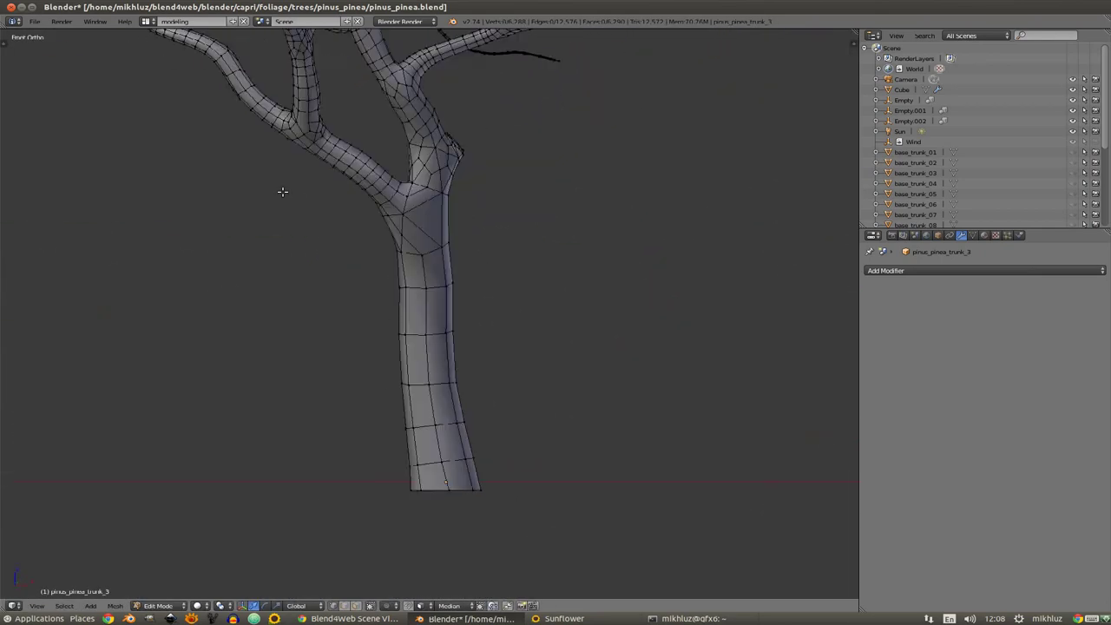
key("KP_3")
key("g")
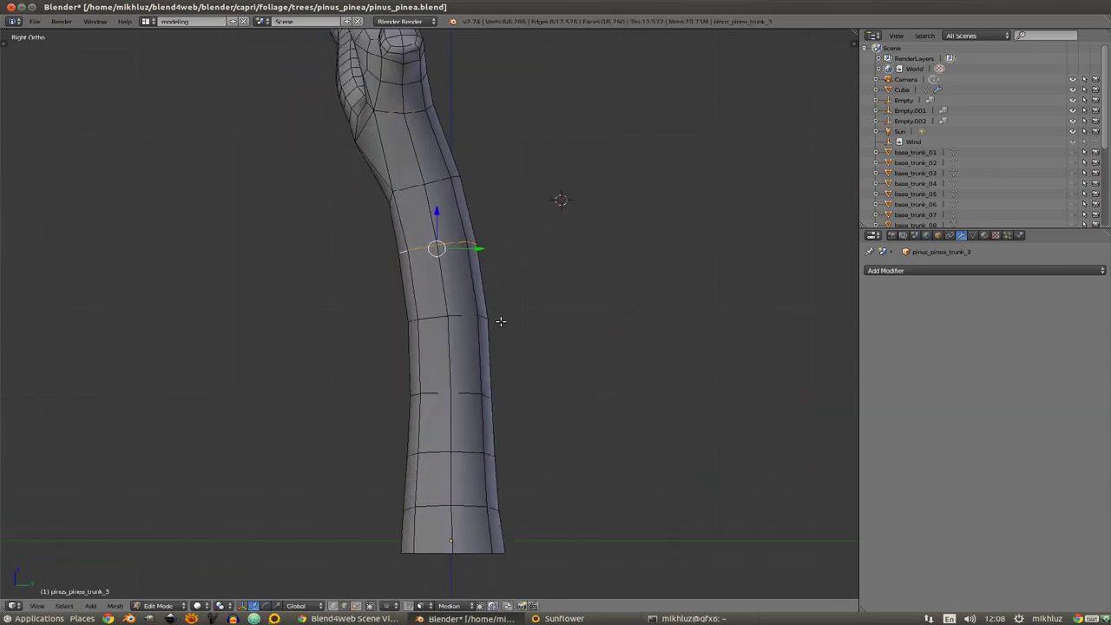
Step: Split the selected face at the branch fork into a triangle fan
middle_click_drag(500, 321, 435, 260)
mouse_move(446, 422)
middle_mouse_down()
mouse_move(471, 367)
mouse_move(400, 326)
mouse_move(434, 287)
mouse_move(432, 343)
middle_mouse_up()
scroll(452, 351, "up", 3)
key("ctrl+Tab")
left_click(452, 351)
key("ctrl+Tab")
key("Escape")
key("ctrl+t")
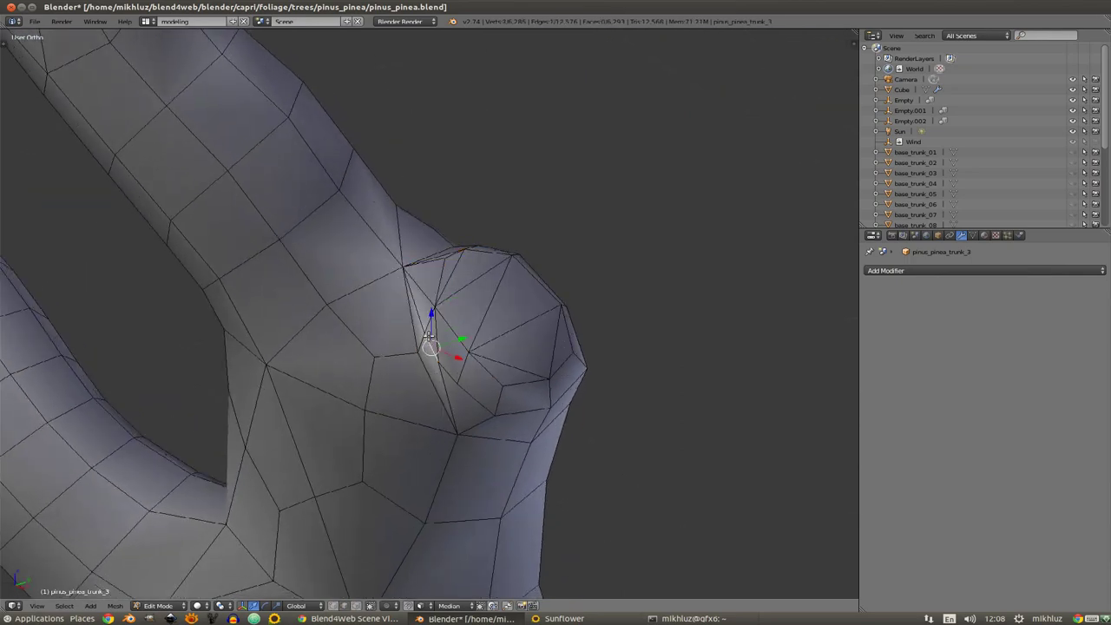
scroll(432, 353, "down", 3)
mouse_move(431, 354)
middle_mouse_down()
mouse_move(412, 315)
mouse_move(526, 315)
middle_mouse_up()
Step: Toggle off the mesh selection and inspect the branching trunk
key("a")
scroll(406, 280, "up", 2)
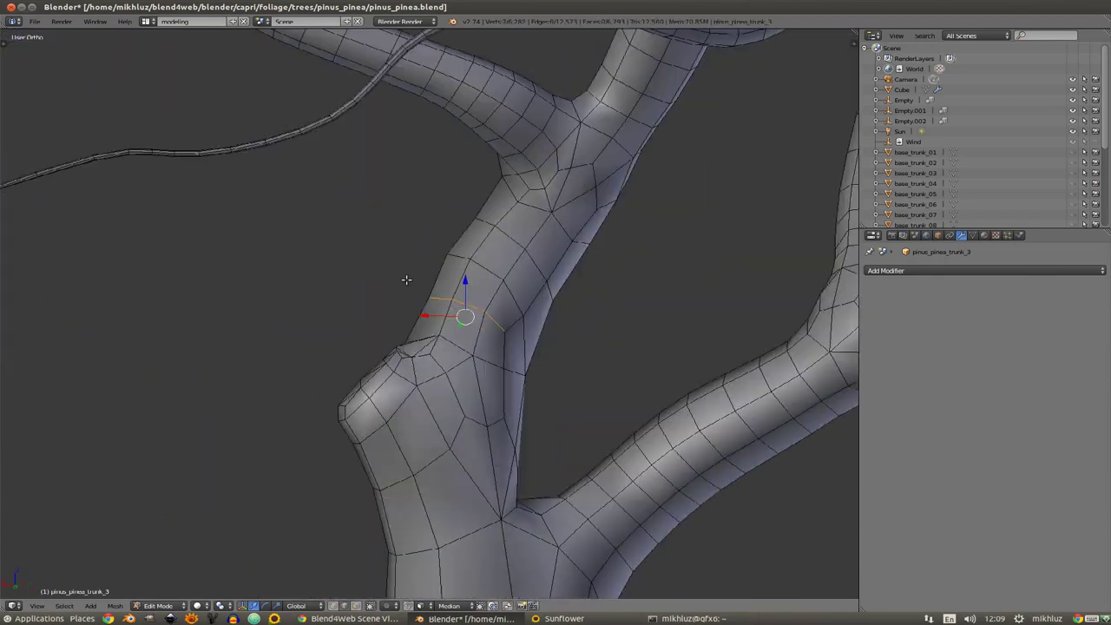
middle_click_drag(406, 280, 417, 348)
scroll(416, 348, "down", 3)
scroll(421, 359, "up", 1)
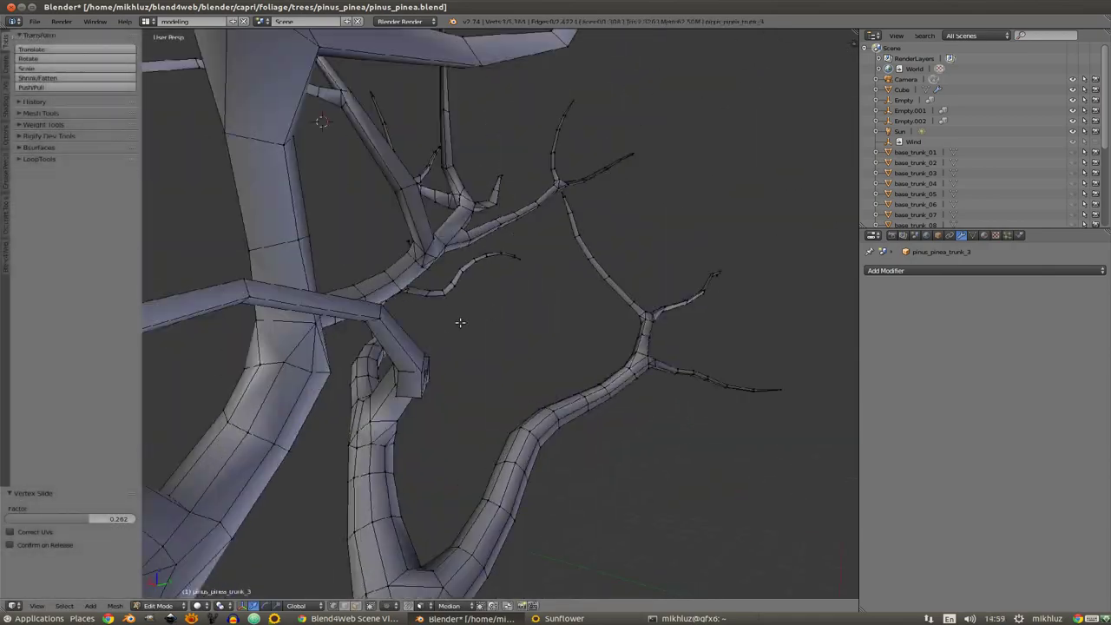
Step: Select, then deselect, the whole mesh while zooming toward the tree crown
scroll(460, 322, "down", 4)
middle_click_drag(460, 322, 521, 287)
key("a")
scroll(548, 244, "up", 4)
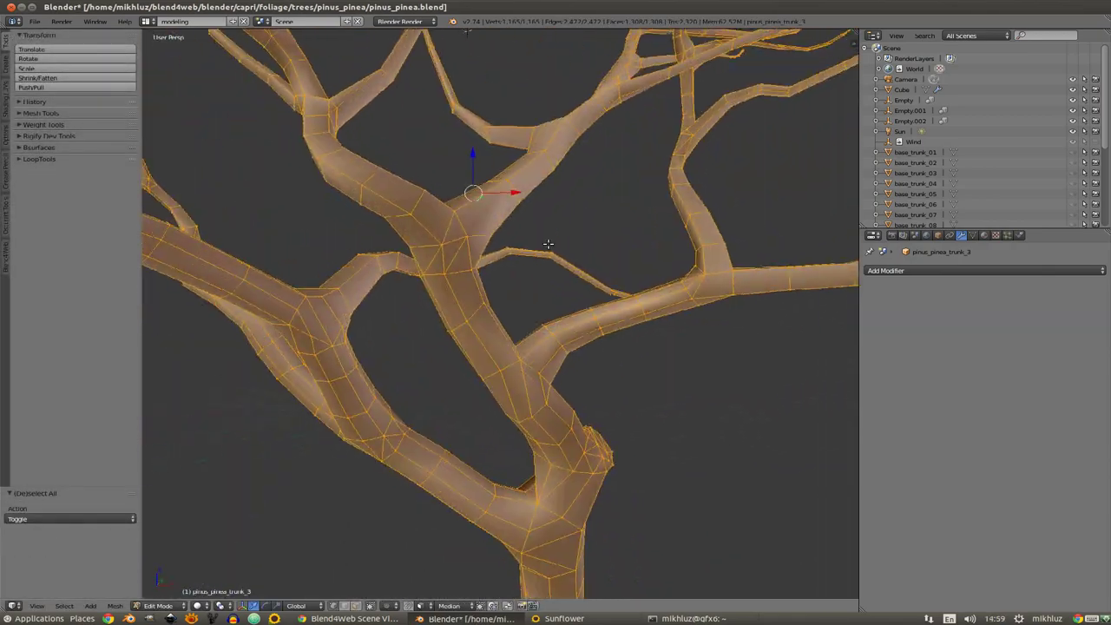
scroll(548, 244, "down", 4)
key("a")
scroll(547, 241, "up", 2)
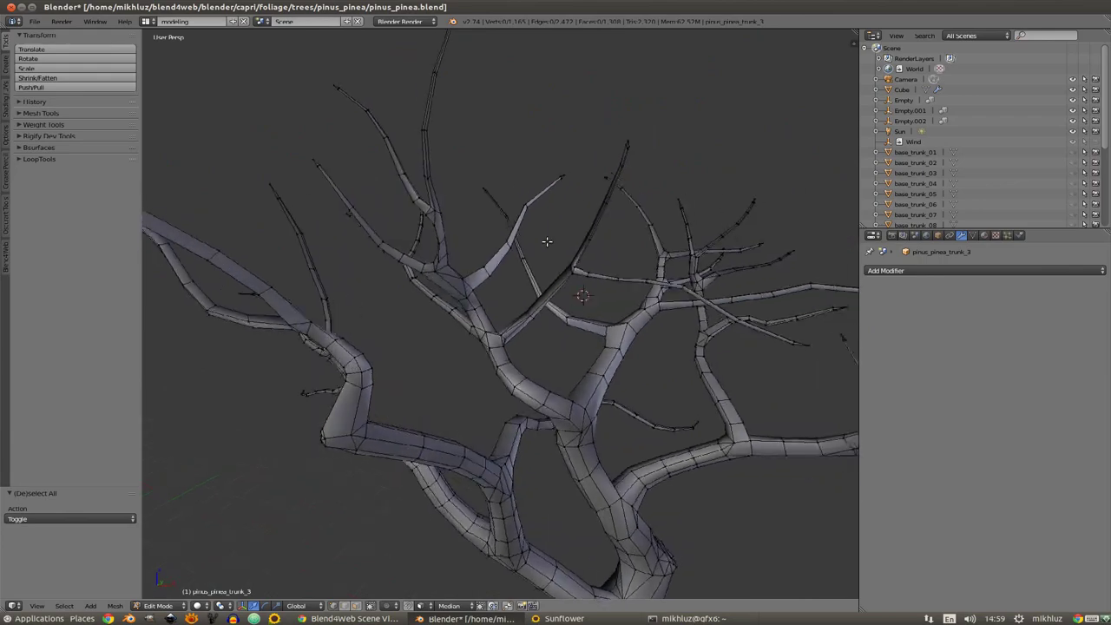
scroll(547, 242, "up", 2)
scroll(546, 236, "up", 2)
scroll(542, 230, "up", 3)
scroll(539, 222, "up", 2)
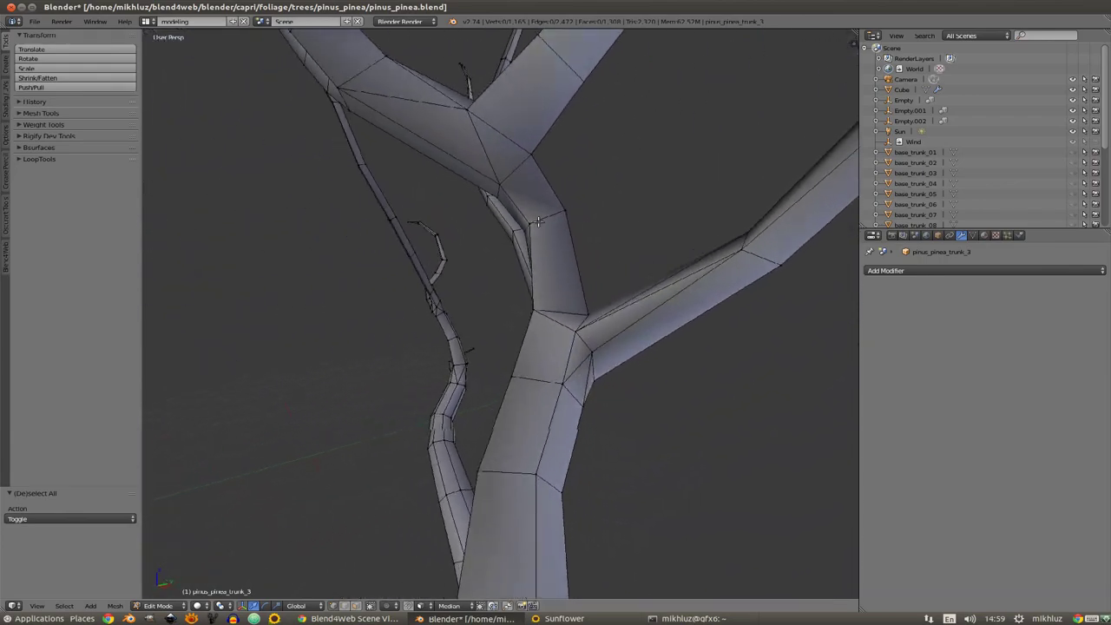
Step: Connect the selected vertices across the trunk bump with a new edge path (J)
mouse_move(538, 222)
middle_mouse_down()
mouse_move(513, 252)
mouse_move(505, 330)
mouse_move(588, 350)
mouse_move(521, 272)
mouse_move(475, 279)
mouse_move(495, 283)
mouse_move(544, 258)
mouse_move(486, 263)
mouse_move(525, 241)
mouse_move(558, 264)
mouse_move(524, 272)
mouse_move(588, 287)
mouse_move(623, 281)
mouse_move(565, 284)
mouse_move(482, 388)
middle_mouse_up()
scroll(512, 252, "down", 2)
scroll(505, 259, "down", 2)
scroll(506, 259, "down", 2)
scroll(505, 259, "down", 2)
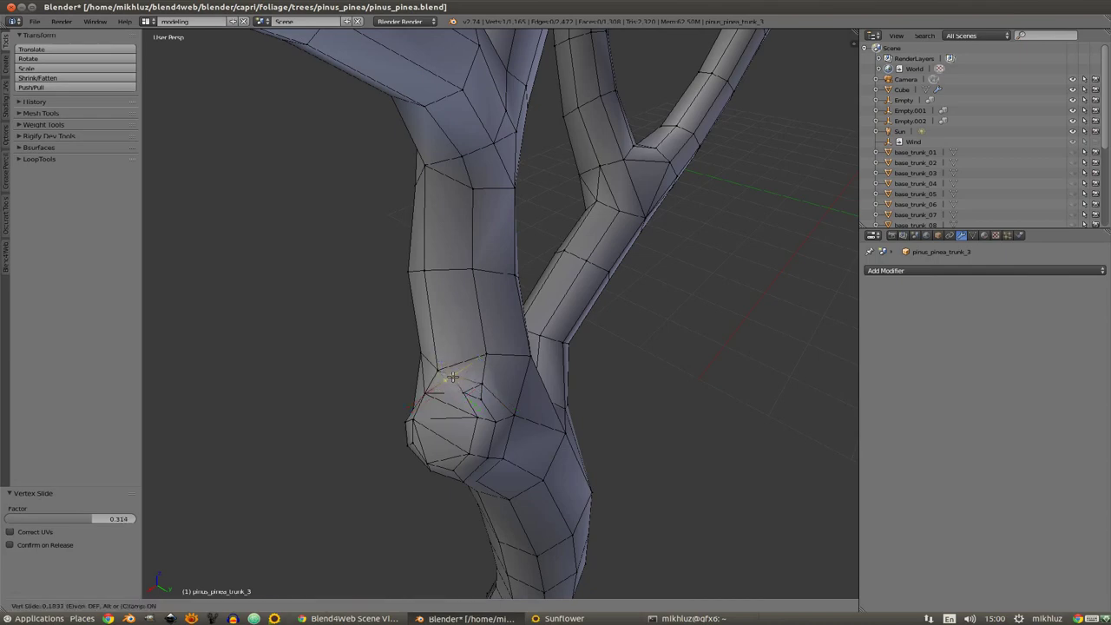
mouse_move(436, 354)
middle_mouse_down()
mouse_move(525, 299)
mouse_move(475, 298)
middle_mouse_up()
mouse_move(508, 237)
middle_mouse_down()
mouse_move(482, 282)
mouse_move(521, 322)
mouse_move(512, 249)
mouse_move(524, 330)
mouse_move(492, 321)
mouse_move(490, 282)
mouse_move(478, 353)
mouse_move(456, 328)
mouse_move(582, 261)
middle_mouse_up()
key("j")
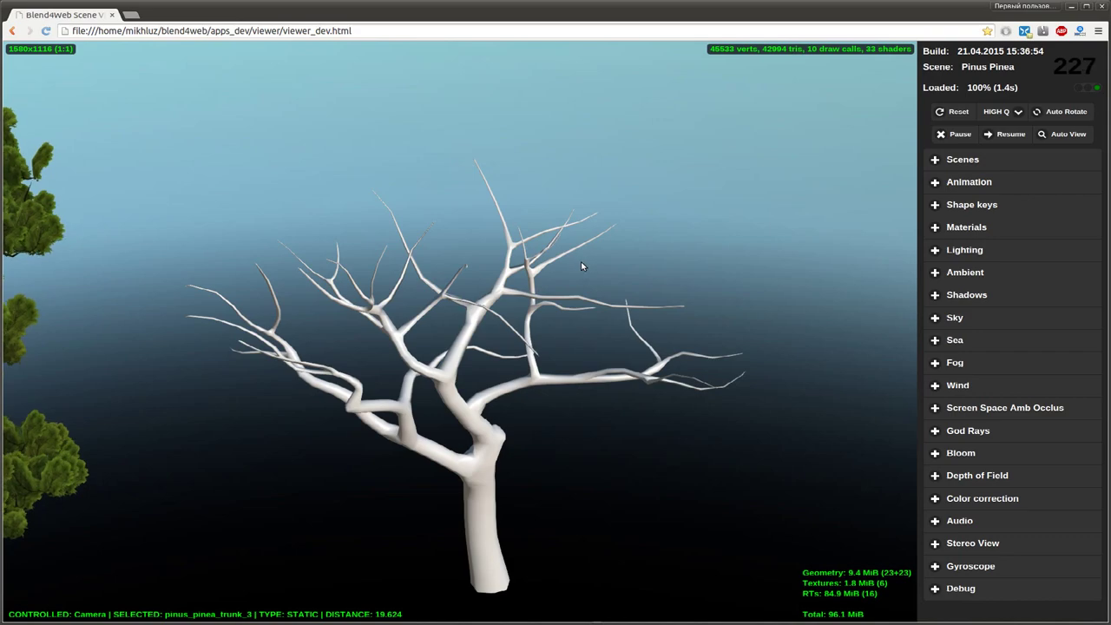
Step: Set the viewer's Debug Wireframe mode to TRANSPARENT WIREFRAME and orbit the tree to check its mesh
mouse_move(581, 262)
left_mouse_down()
mouse_move(530, 271)
mouse_move(542, 267)
mouse_move(494, 249)
left_mouse_up()
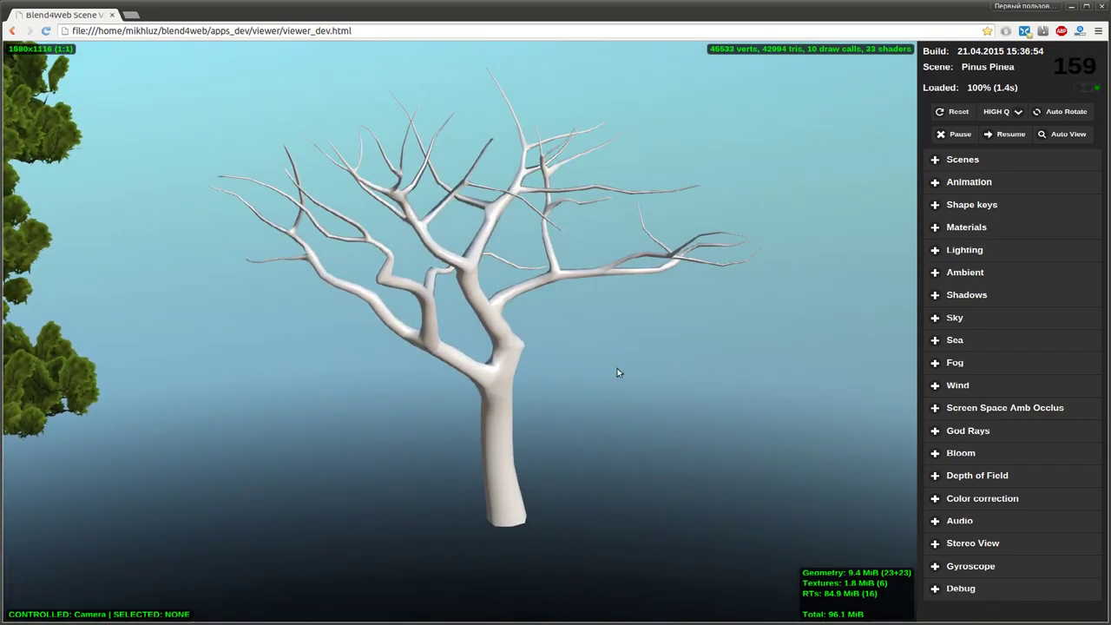
left_click_drag(617, 373, 491, 342)
scroll(472, 347, "up", 3)
left_click(989, 590)
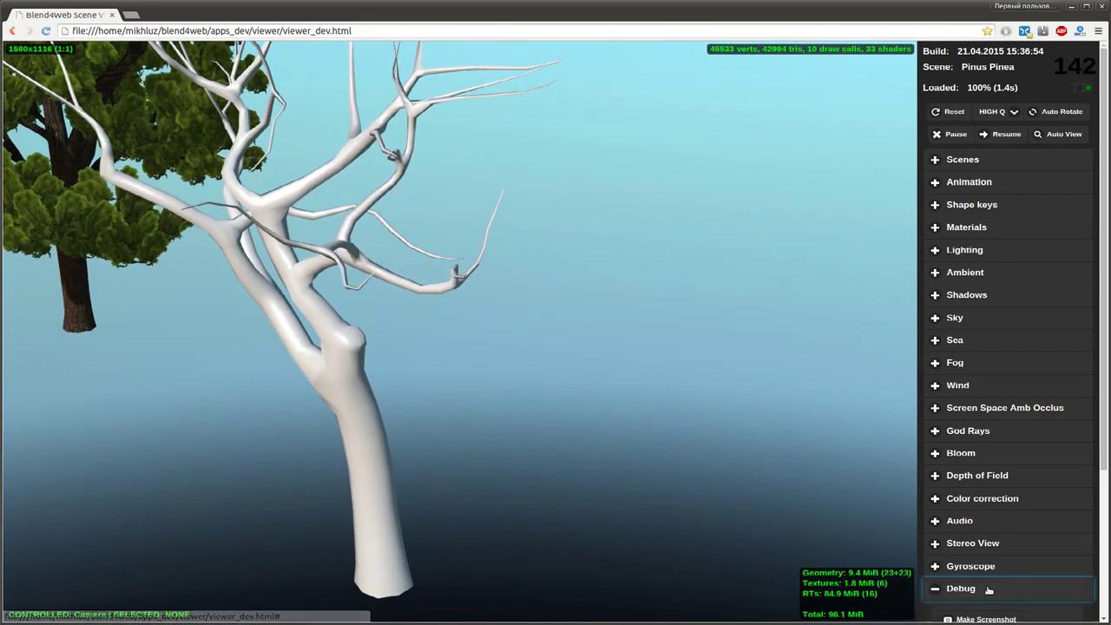
scroll(1016, 555, "down", 4)
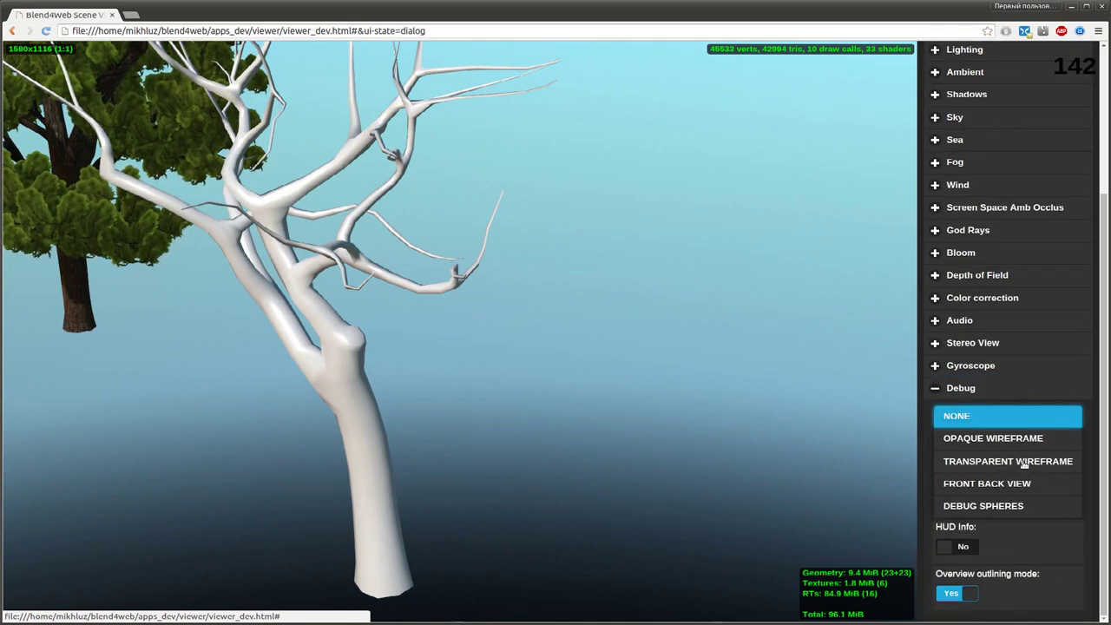
left_click(1009, 462)
mouse_move(471, 397)
left_mouse_down()
mouse_move(588, 401)
mouse_move(508, 322)
mouse_move(508, 304)
mouse_move(603, 367)
mouse_move(209, 324)
mouse_move(397, 405)
mouse_move(178, 402)
mouse_move(315, 337)
mouse_move(348, 356)
mouse_move(984, 437)
left_mouse_up()
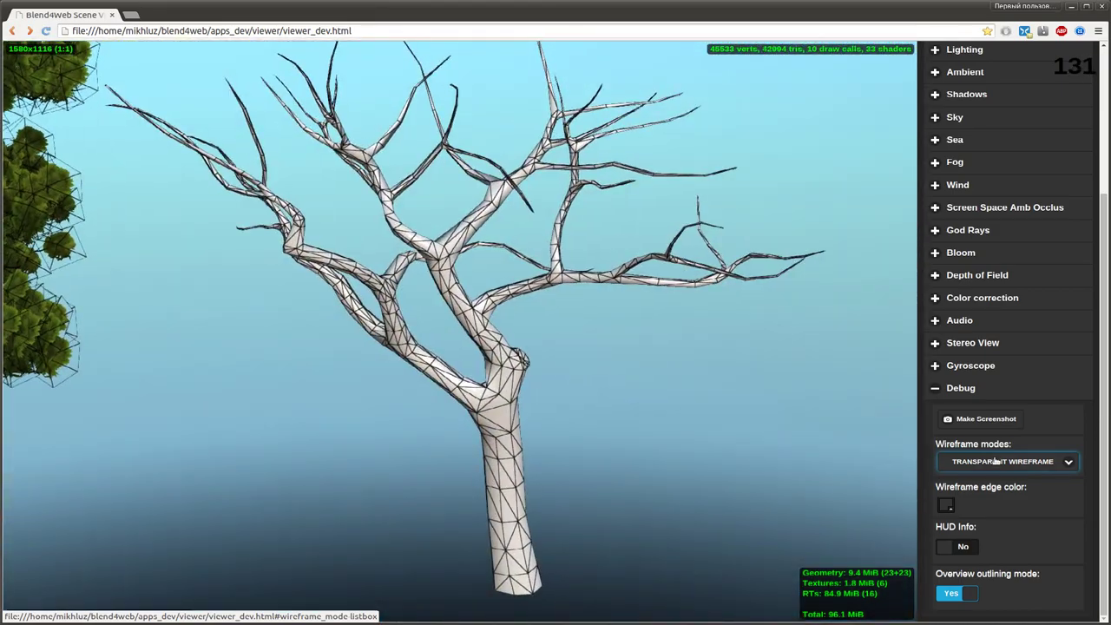
key("alt+Tab")
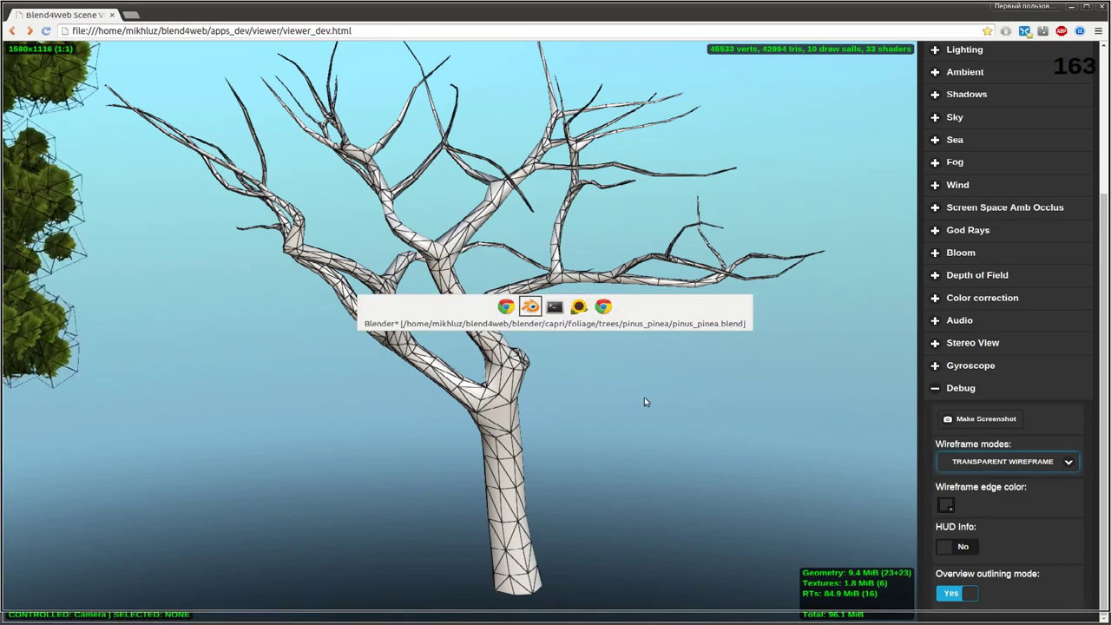
Step: Review pinus_pinea_trunk_3's Object Data UV maps (UVMap_0, UVMap_1), then go to its Material settings
scroll(536, 228, "down", 2)
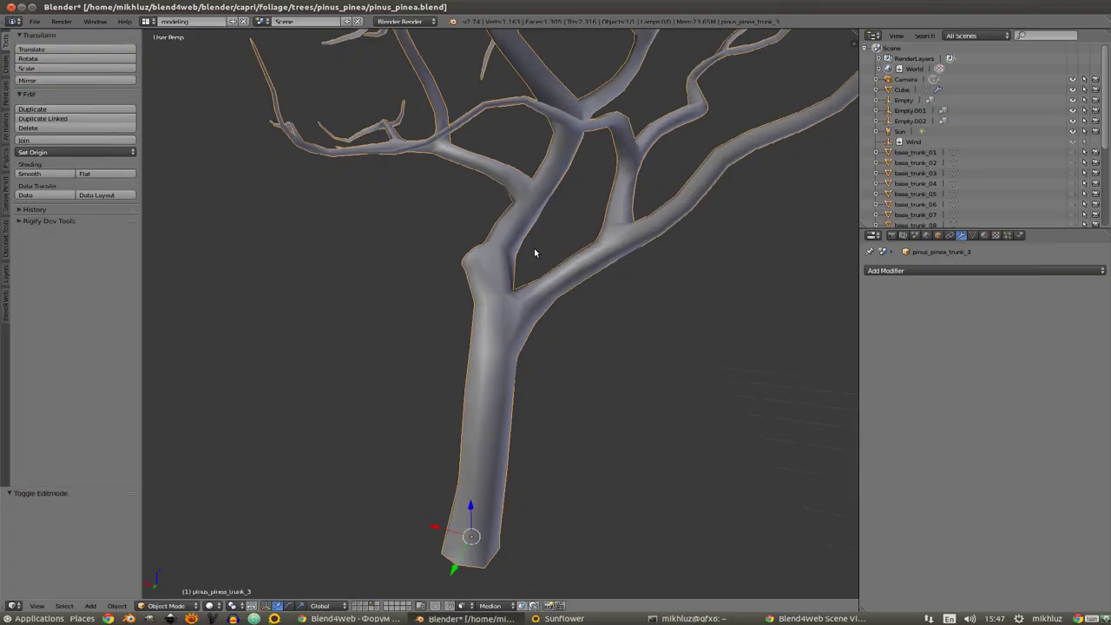
scroll(534, 249, "down", 2)
scroll(509, 260, "down", 2)
scroll(526, 298, "down", 2)
middle_click_drag(531, 278, 962, 211)
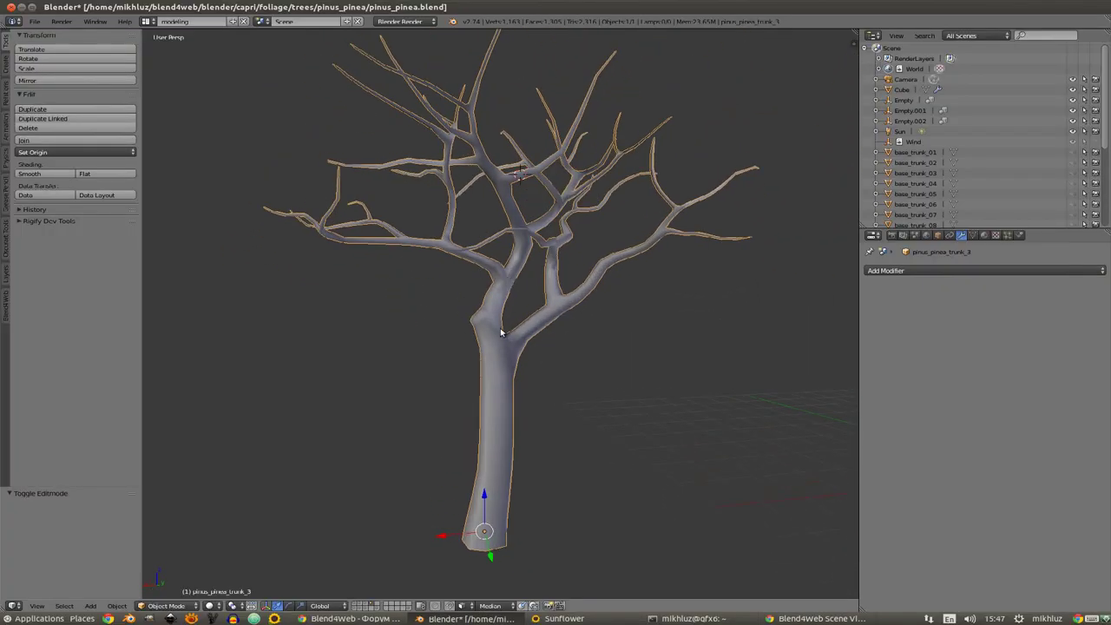
left_click(972, 235)
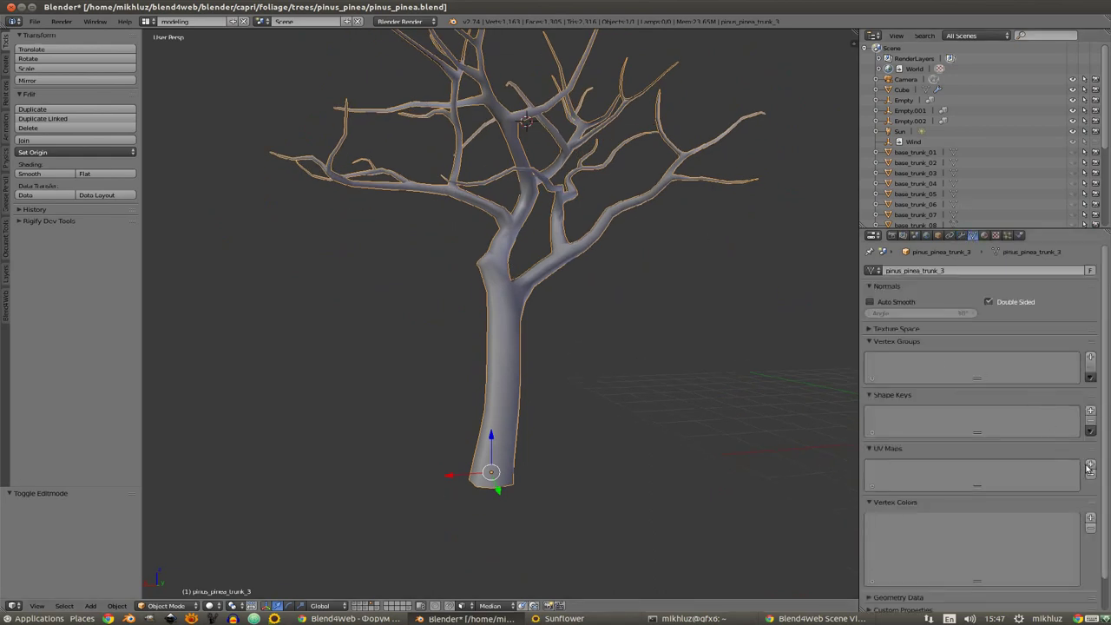
scroll(1103, 447, "down", 2)
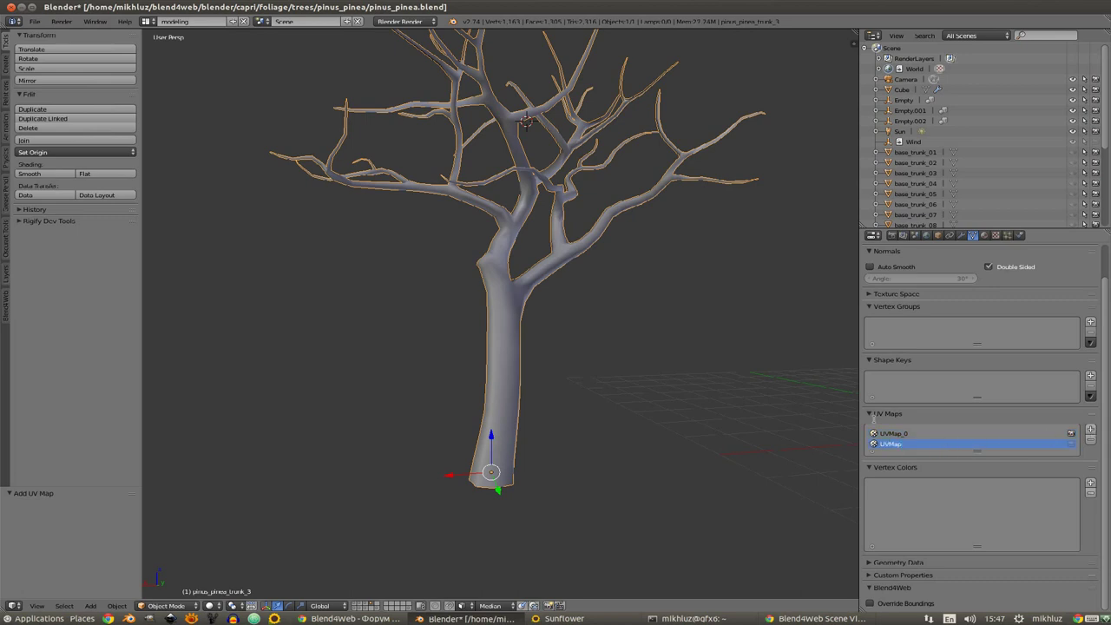
mouse_move(825, 382)
middle_mouse_down()
mouse_move(670, 330)
mouse_move(734, 336)
middle_mouse_up()
left_click(984, 235)
Step: Assign the existing 'trunk' material to the tree mesh
left_click(873, 304)
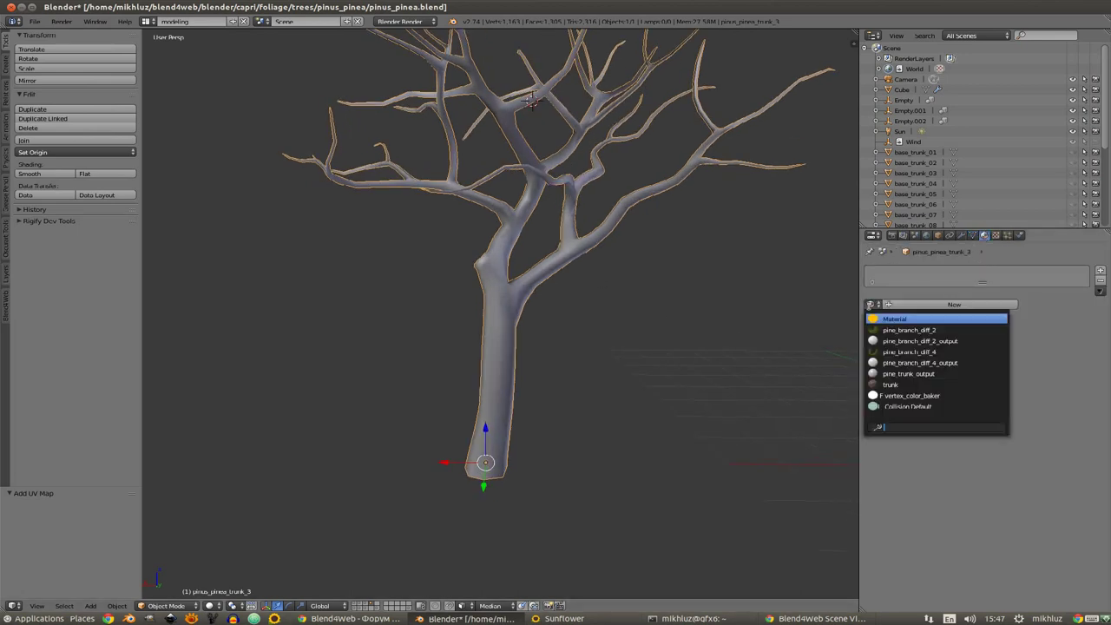
left_click(893, 384)
scroll(612, 356, "up", 1)
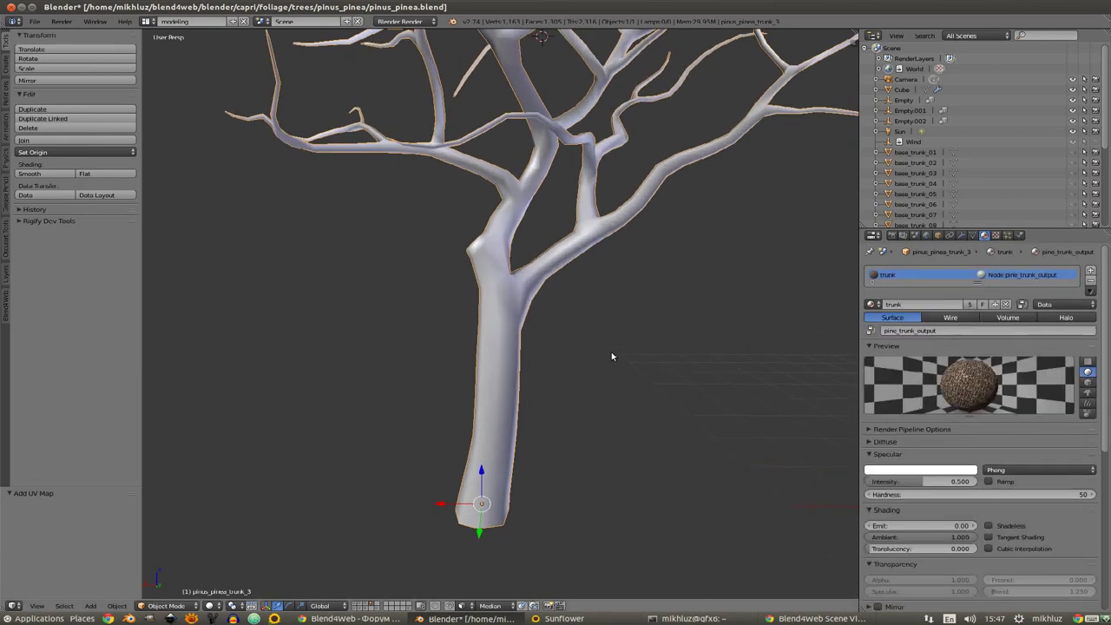
mouse_move(540, 351)
middle_mouse_down()
mouse_move(565, 350)
mouse_move(556, 361)
middle_mouse_up()
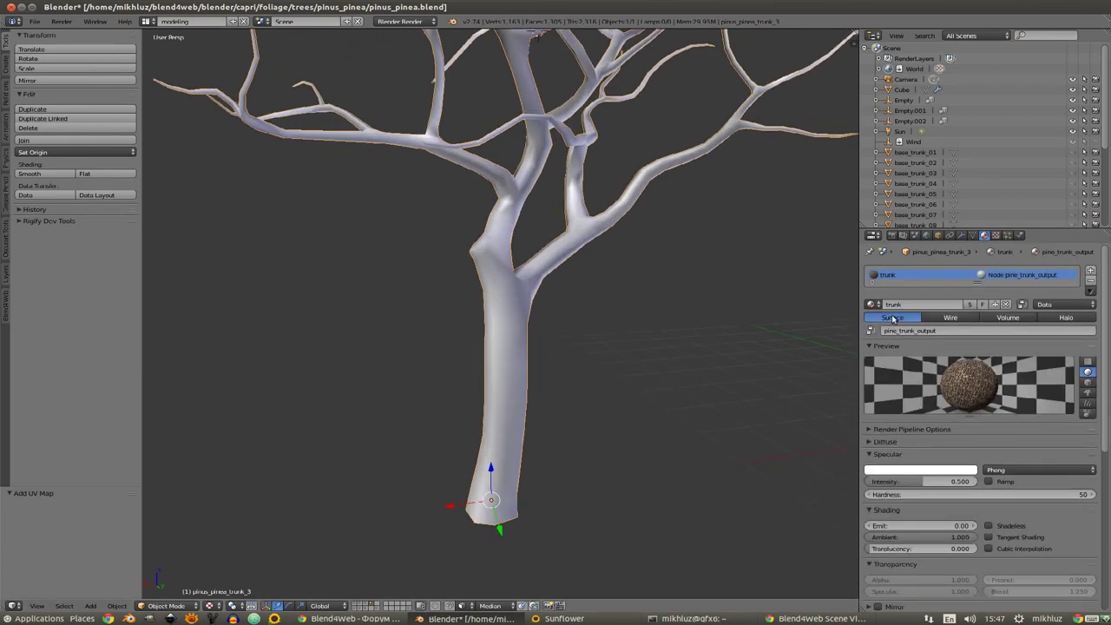
Step: Set the object's Maximum Draw Type to Textured so the trunk shows brown bark
left_click(938, 236)
scroll(915, 360, "down", 5)
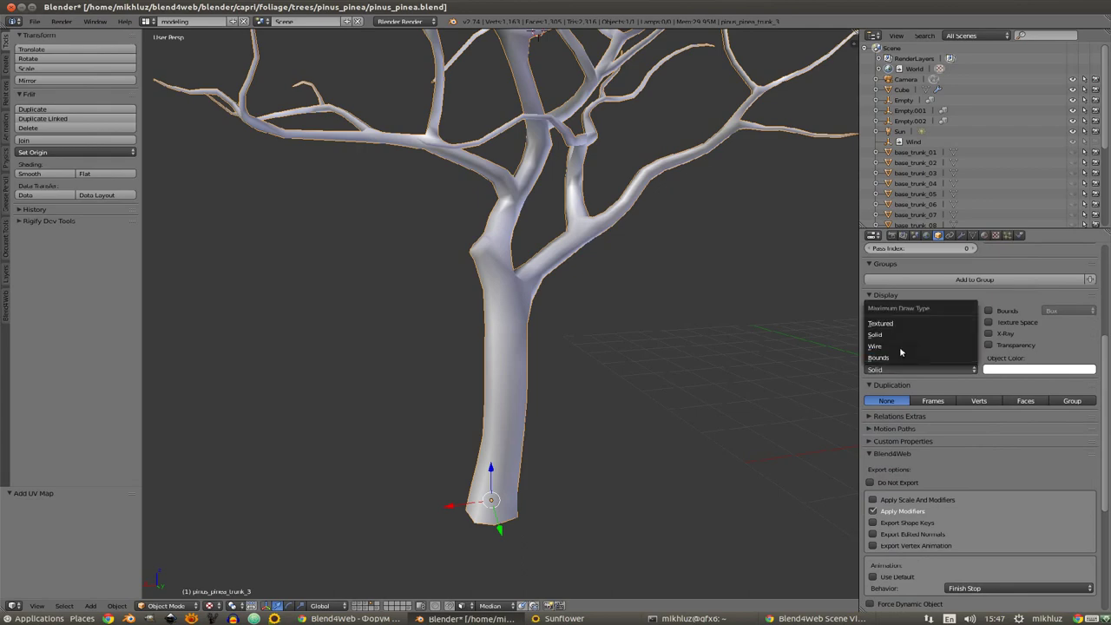
left_click(903, 324)
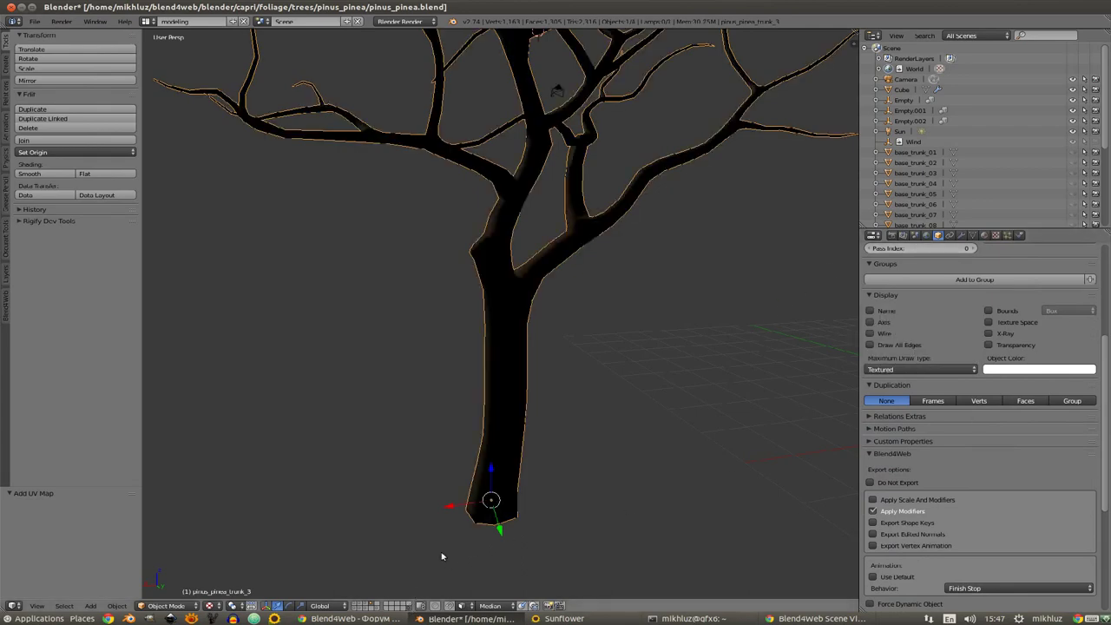
mouse_move(441, 556)
middle_mouse_down()
mouse_move(736, 441)
mouse_move(578, 382)
mouse_move(600, 390)
mouse_move(453, 596)
middle_mouse_up()
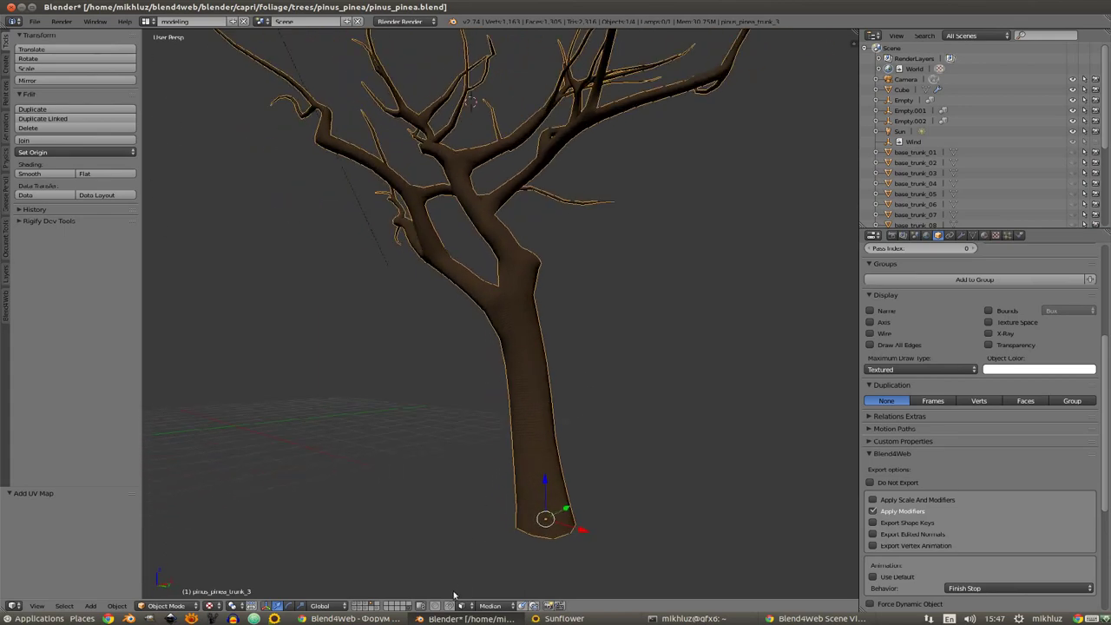
left_click(986, 236)
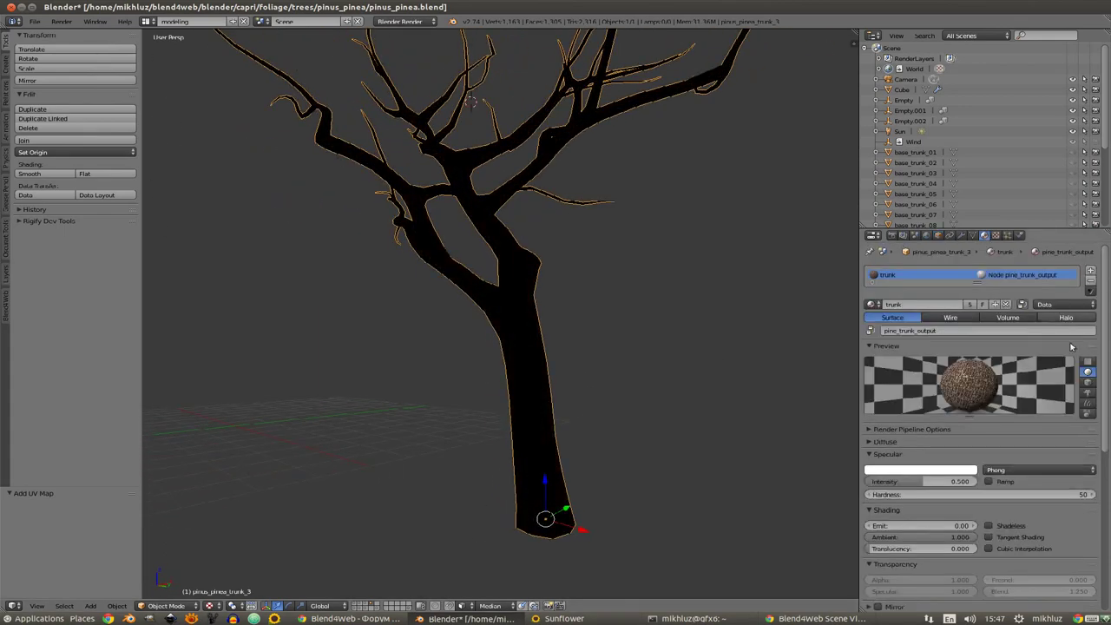
scroll(982, 365, "down", 3)
mouse_move(608, 365)
middle_mouse_down()
mouse_move(468, 352)
mouse_move(481, 365)
mouse_move(803, 292)
middle_mouse_up()
left_click(974, 235)
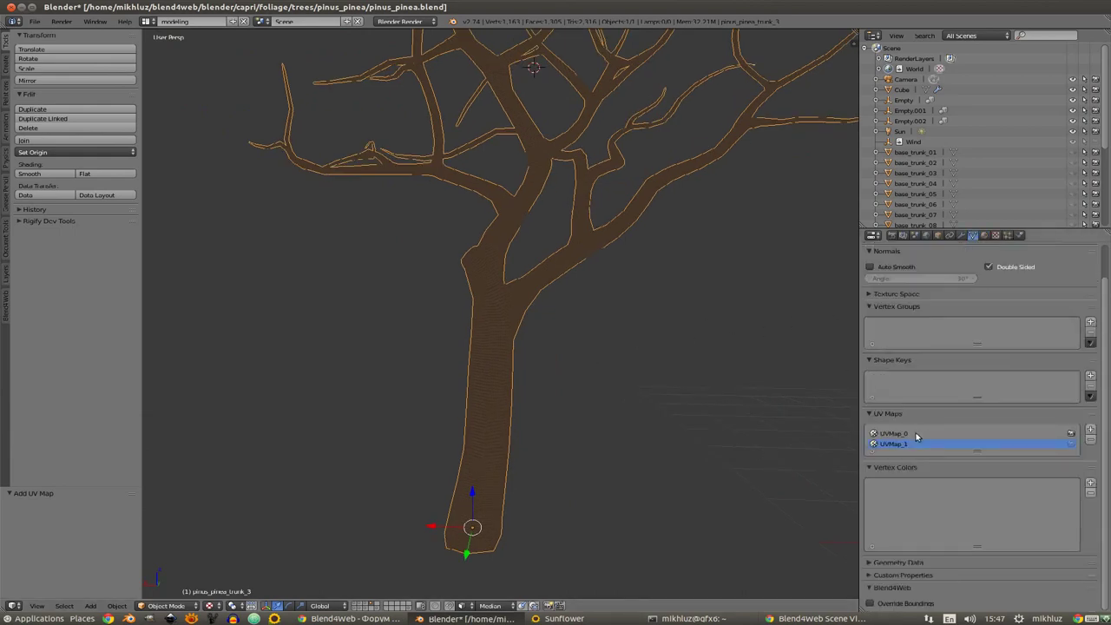
Step: Enter Edit Mode in wireframe, frame the lower branch fork with vertex selection, and clear the selection
key("Tab")
mouse_move(558, 310)
middle_mouse_down()
mouse_move(565, 330)
mouse_move(558, 310)
mouse_move(535, 370)
mouse_move(577, 298)
mouse_move(501, 258)
mouse_move(478, 270)
mouse_move(535, 295)
mouse_move(556, 261)
mouse_move(547, 235)
mouse_move(529, 249)
mouse_move(516, 293)
mouse_move(527, 316)
mouse_move(446, 307)
mouse_move(489, 308)
mouse_move(454, 278)
mouse_move(477, 269)
middle_mouse_up()
key("z")
key("z")
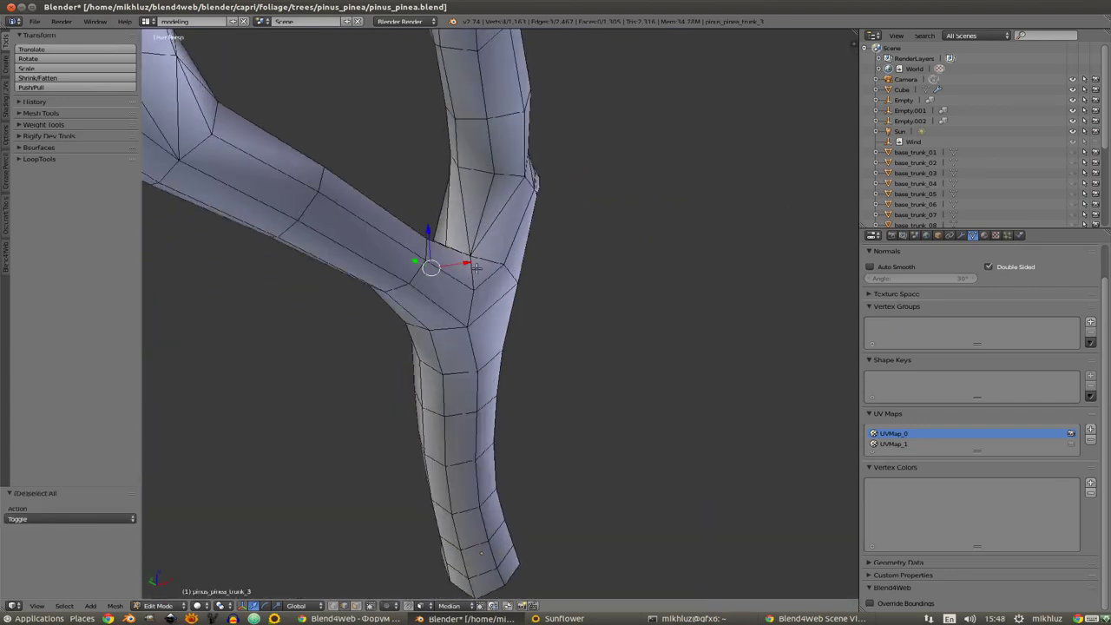
middle_click_drag(436, 330, 503, 312)
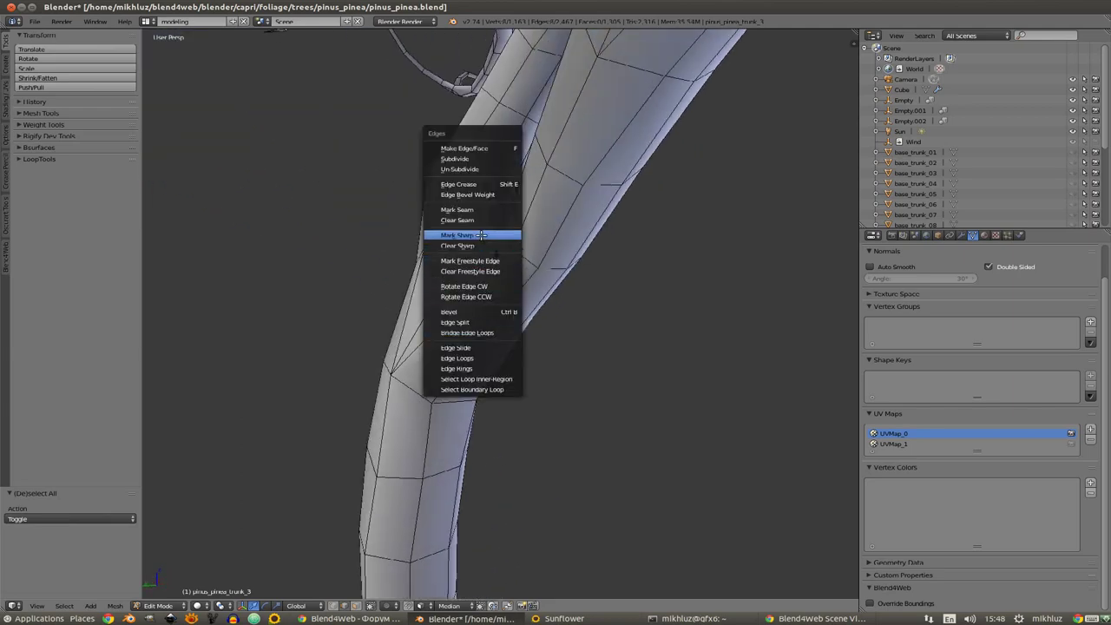
mouse_move(554, 253)
middle_mouse_down()
mouse_move(496, 347)
mouse_move(385, 325)
mouse_move(520, 323)
middle_mouse_up()
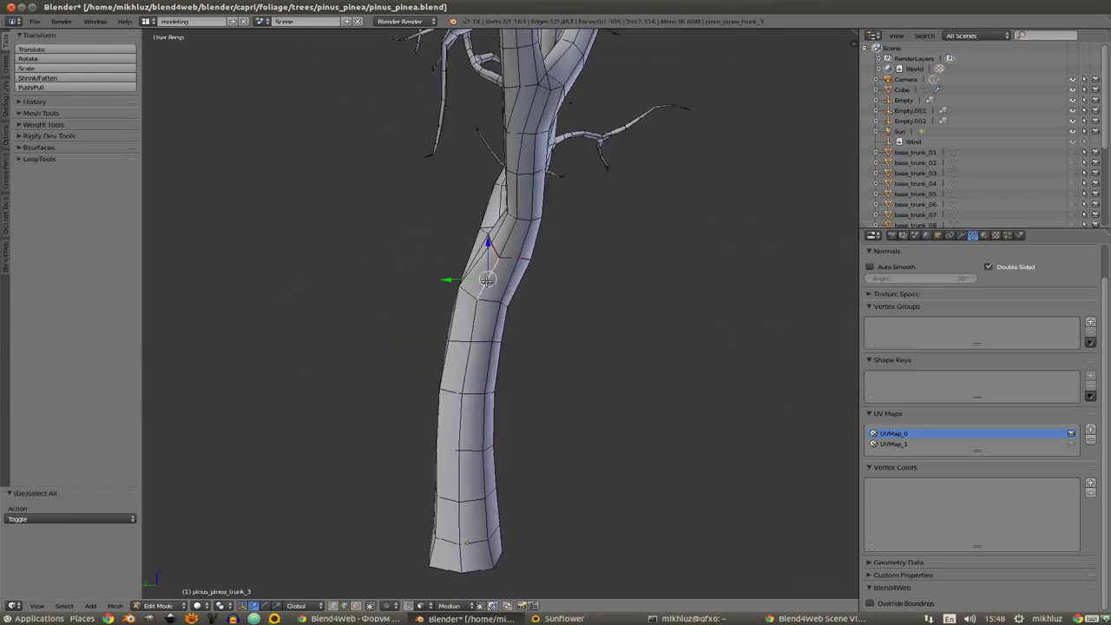
middle_click_drag(487, 279, 540, 278)
key("ctrl+Tab")
mouse_move(531, 333)
middle_mouse_down()
mouse_move(512, 313)
mouse_move(484, 332)
mouse_move(533, 270)
mouse_move(554, 377)
mouse_move(550, 341)
middle_mouse_up()
key("a")
key("a")
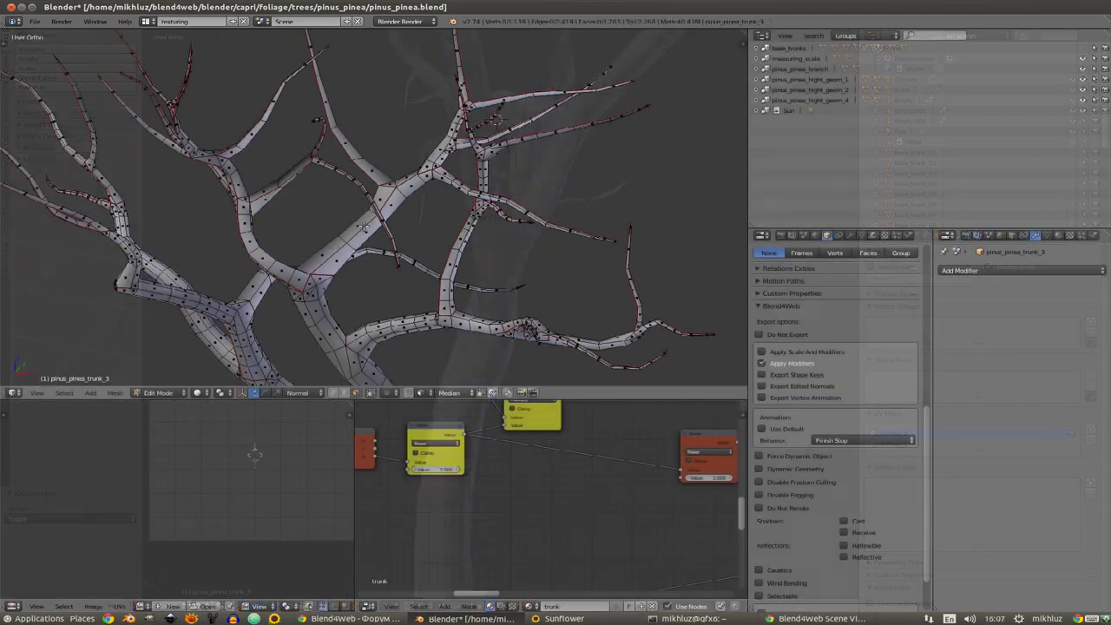
Step: Select the whole trunk mesh and Unwrap it into UV islands
mouse_move(363, 228)
middle_mouse_down()
mouse_move(362, 171)
mouse_move(449, 211)
middle_mouse_up()
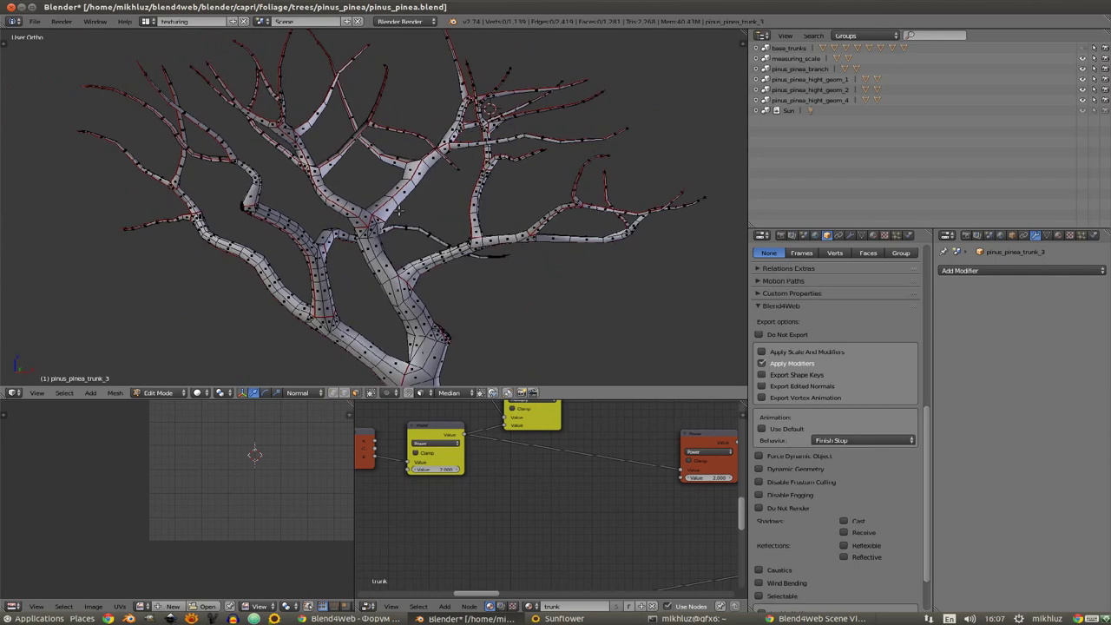
key("a")
middle_click_drag(251, 491, 243, 562)
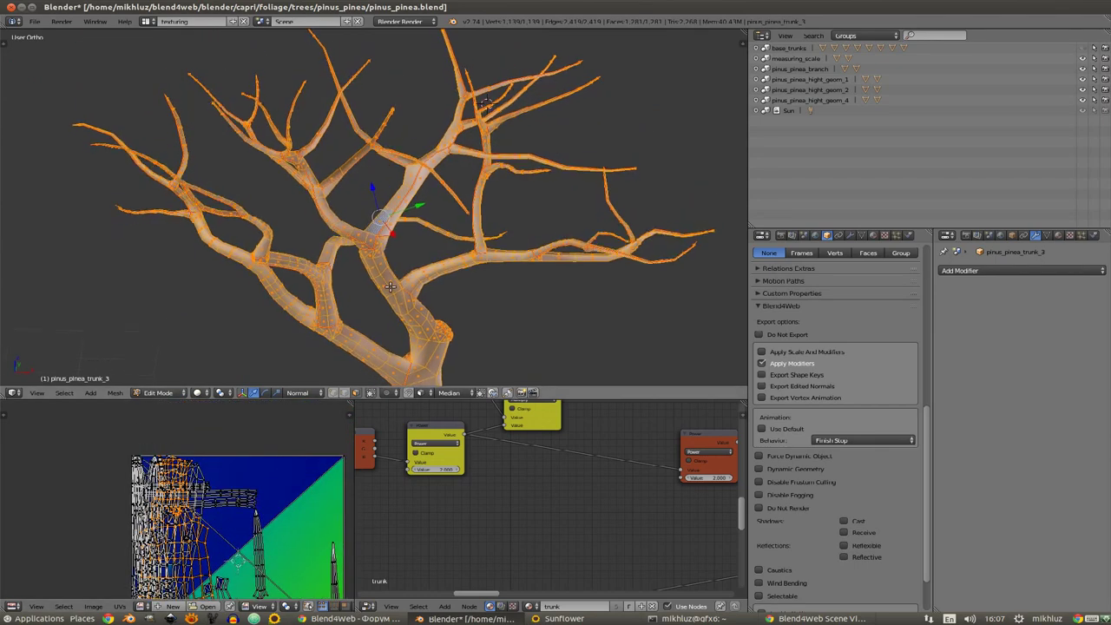
middle_click_drag(383, 244, 370, 263)
key("a")
scroll(278, 162, "up", 3)
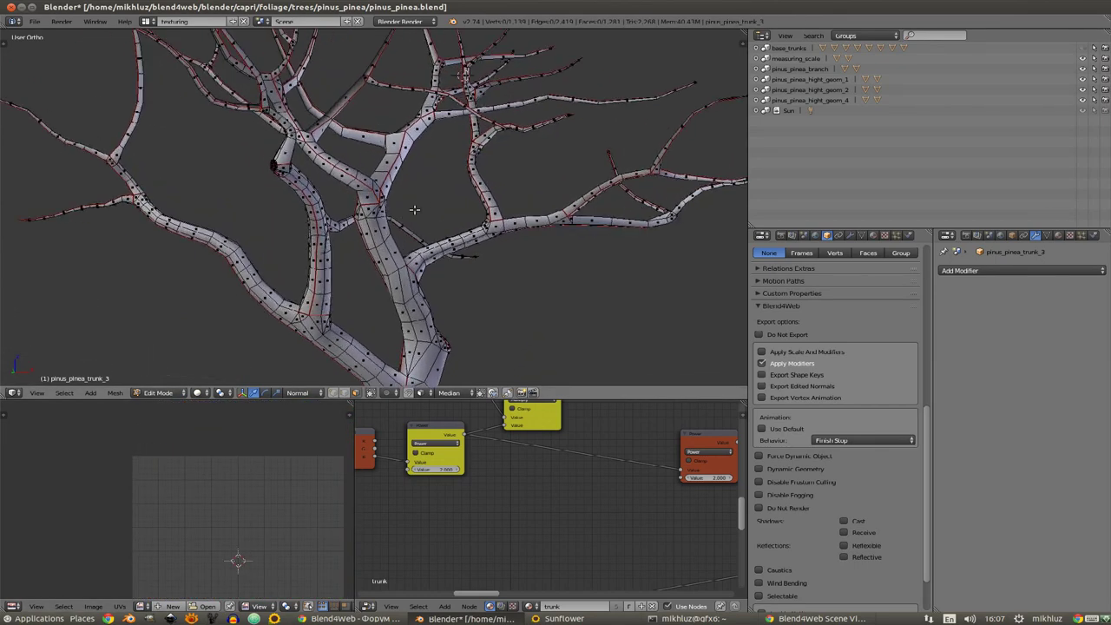
mouse_move(240, 174)
middle_mouse_down()
mouse_move(397, 230)
mouse_move(390, 248)
mouse_move(399, 189)
mouse_move(384, 230)
mouse_move(391, 251)
mouse_move(379, 224)
mouse_move(404, 222)
middle_mouse_up()
scroll(399, 189, "down", 4)
scroll(380, 224, "up", 2)
scroll(379, 224, "down", 3)
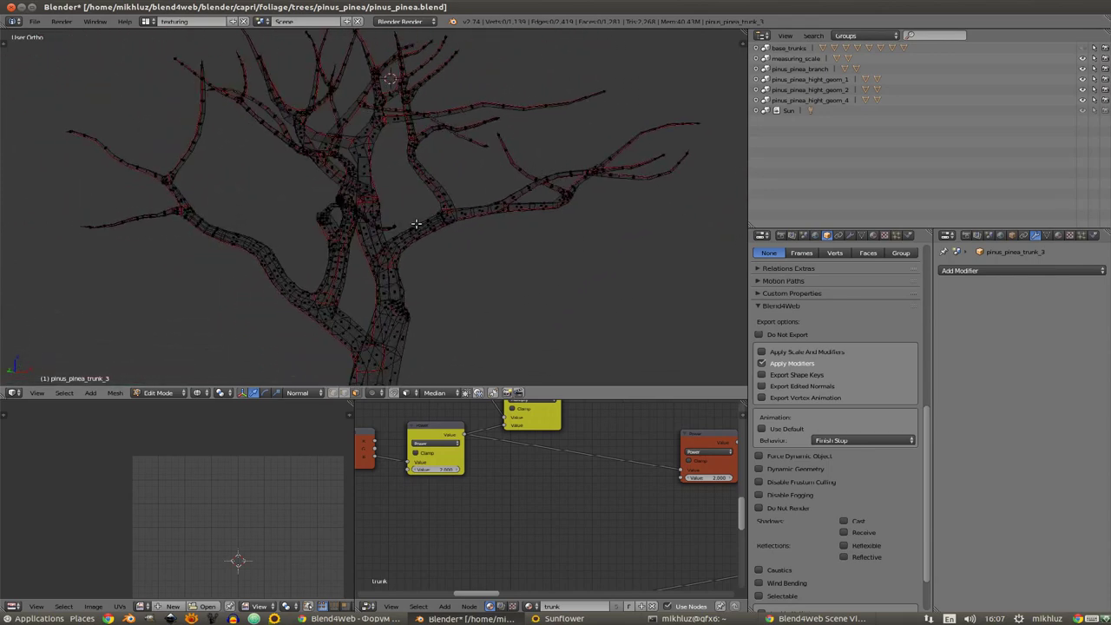
key("a")
key("u")
left_click(393, 240)
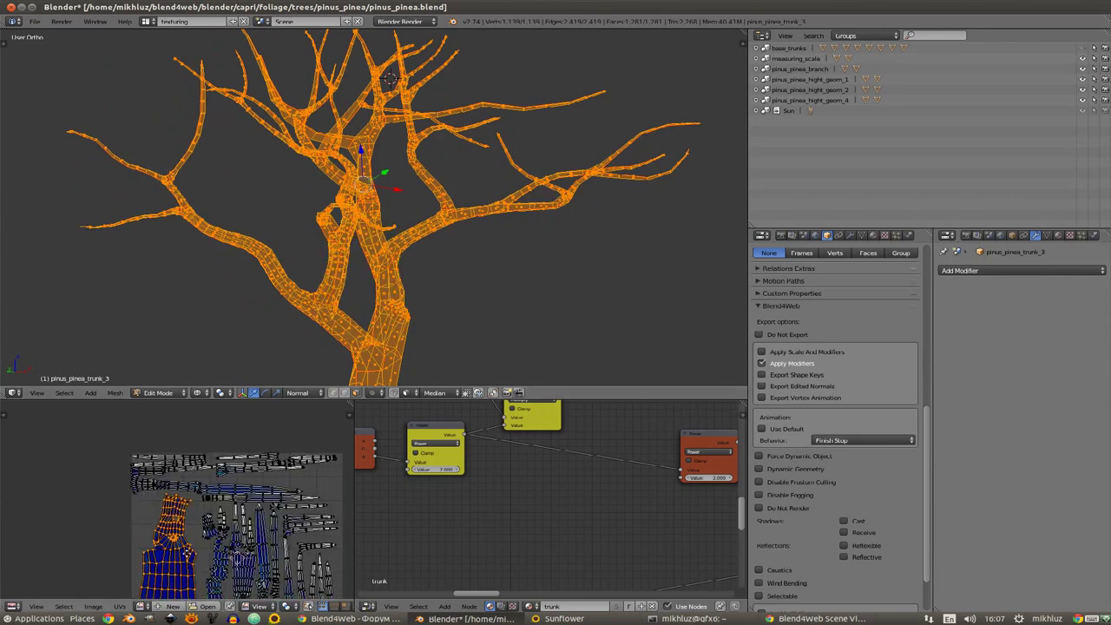
Step: Pack all UV islands to fill the UV space and enlarge the UV editor full-window
scroll(200, 497, "up", 3)
scroll(200, 496, "up", 1)
key("a")
scroll(219, 520, "down", 1)
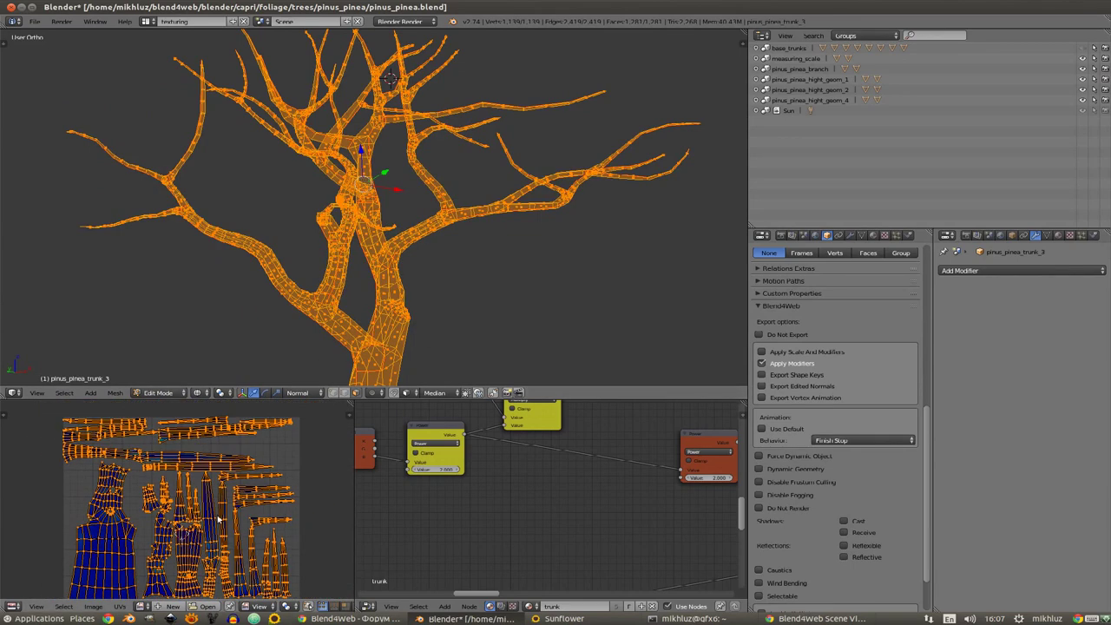
key("ctrl+p")
scroll(125, 453, "up", 1)
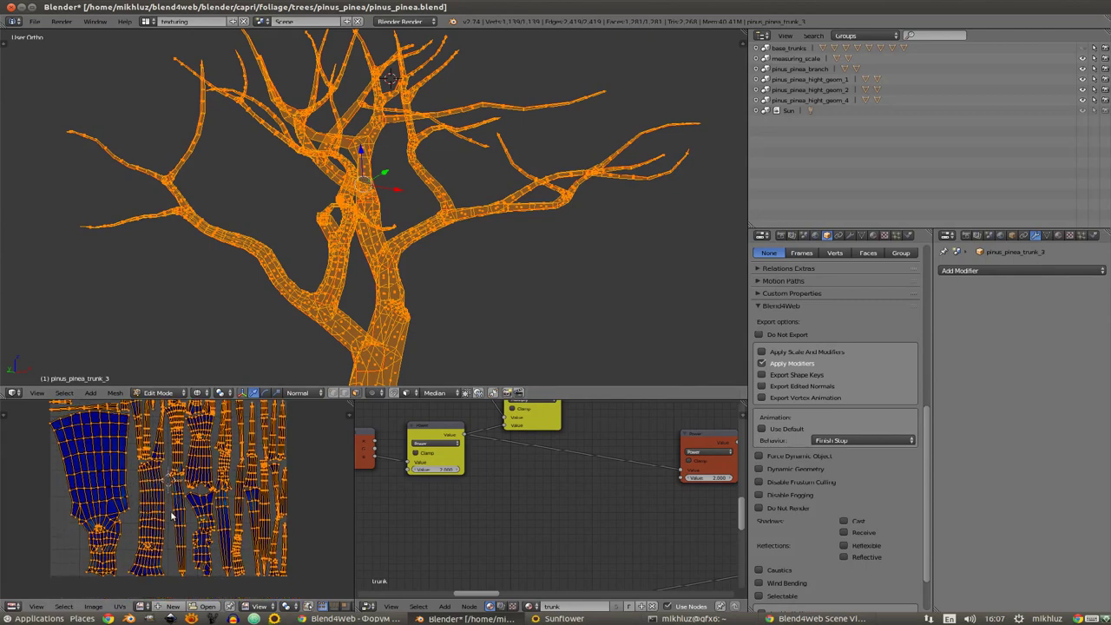
key("ctrl+Up")
scroll(445, 410, "up", 2)
key("a")
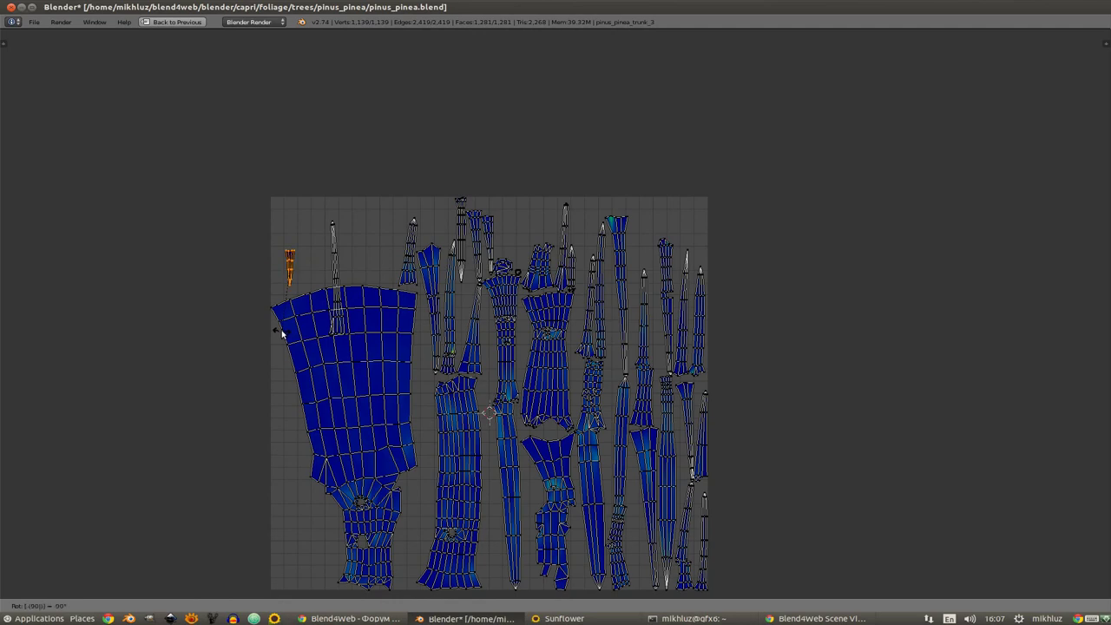
Step: Select all of the trunk's UV islands and pack them to fill the texture square
middle_click_drag(524, 364, 468, 331)
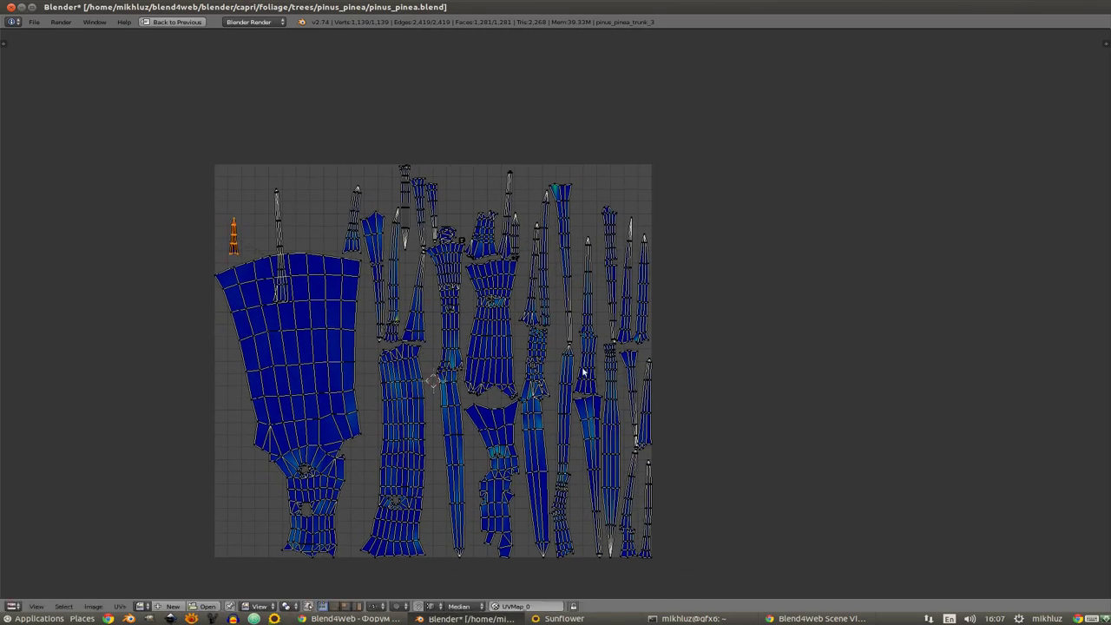
key("a")
key("a")
key("ctrl+p")
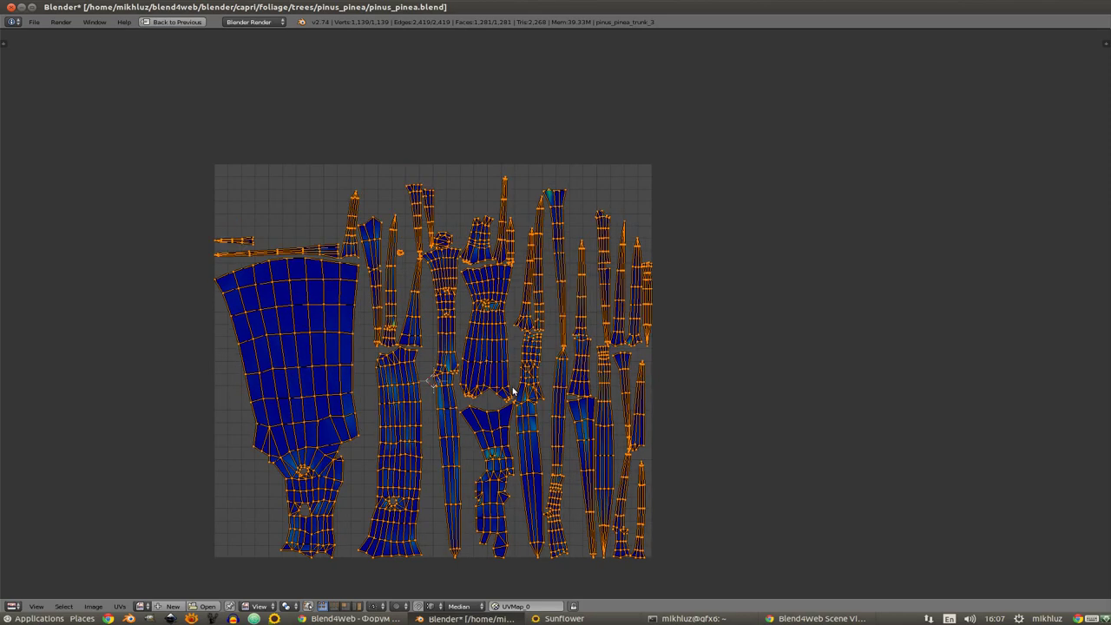
Step: Return to the normal layout and view the trunk with solid shading
key("ctrl+Up")
key("t")
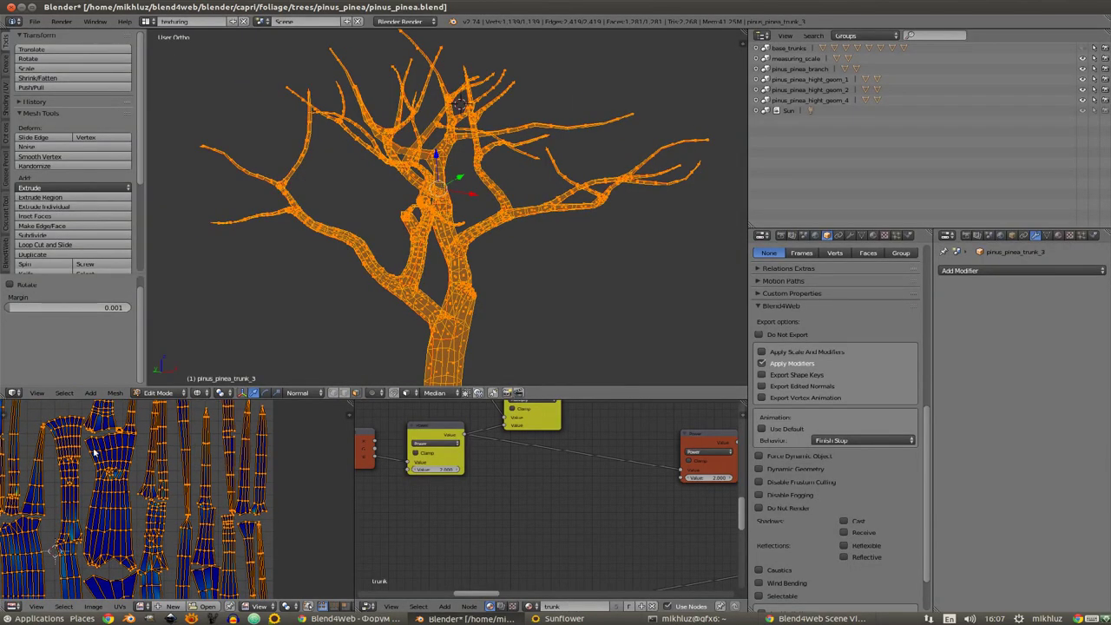
key("ctrl+Up")
scroll(278, 320, "up", 3)
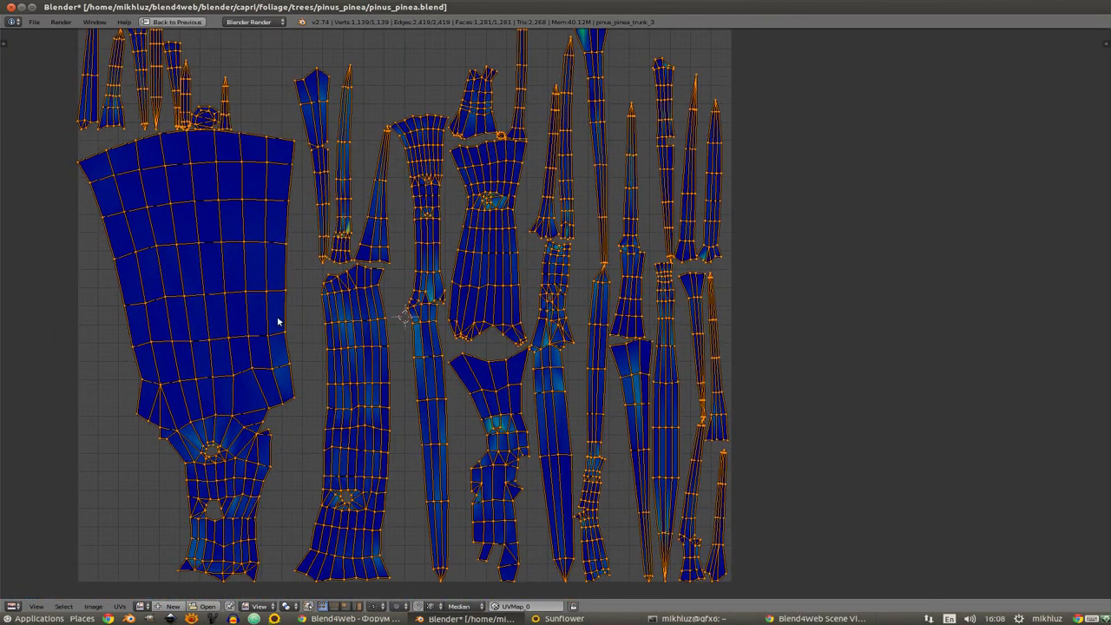
key("ctrl+Up")
key("z")
scroll(486, 277, "up", 2)
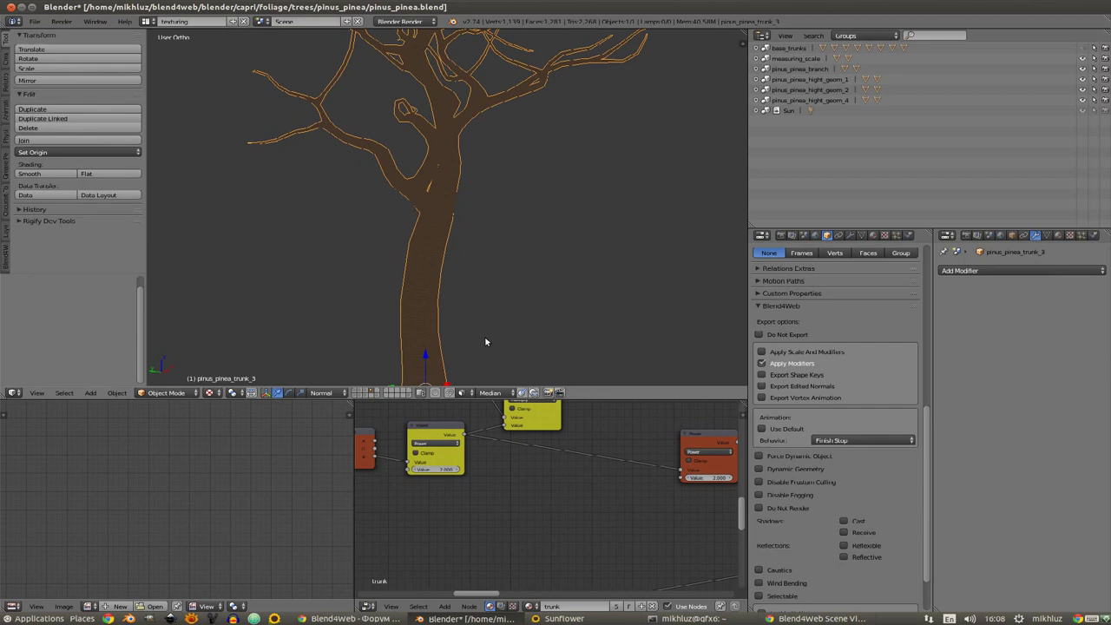
Step: Show the trunk's Object Data properties and switch to textured shading to see the bark
left_click(863, 235)
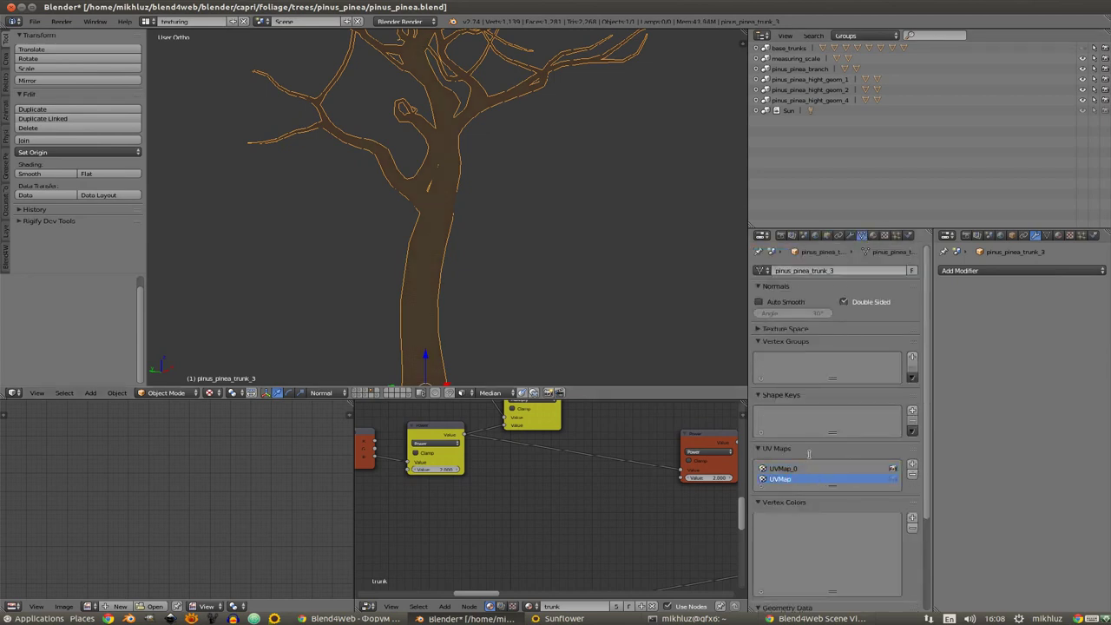
key("alt+z")
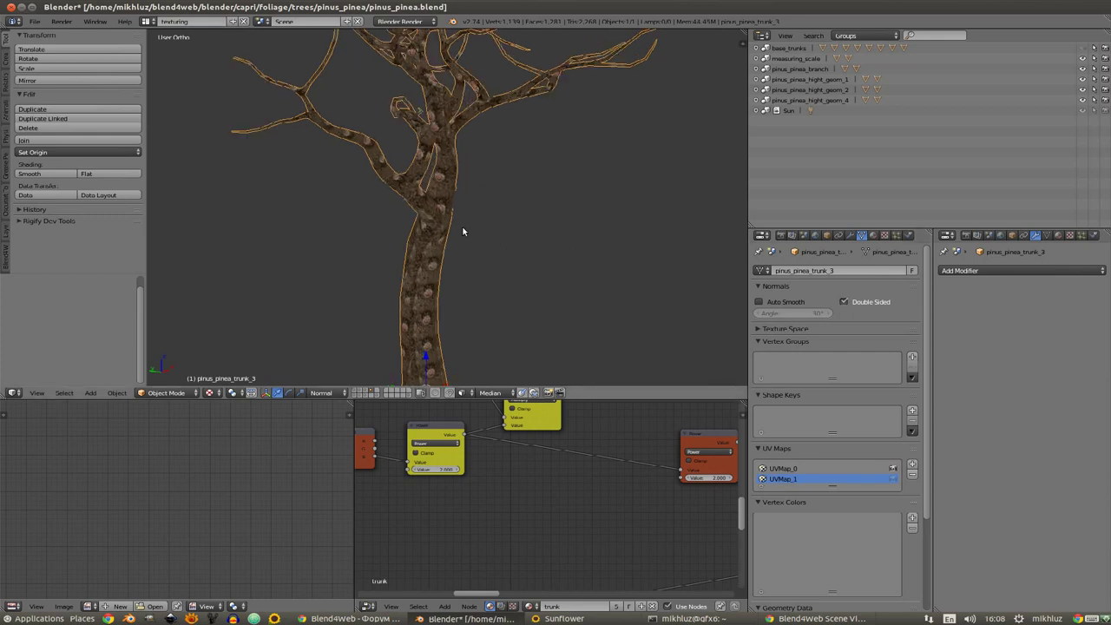
scroll(461, 231, "up", 3)
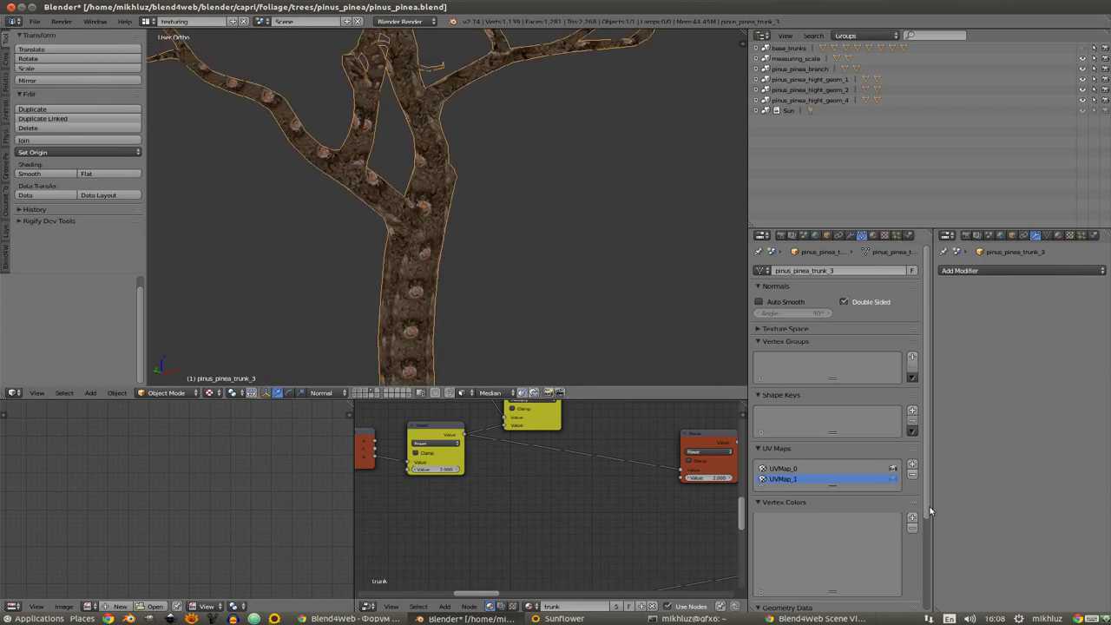
scroll(917, 516, "down", 1)
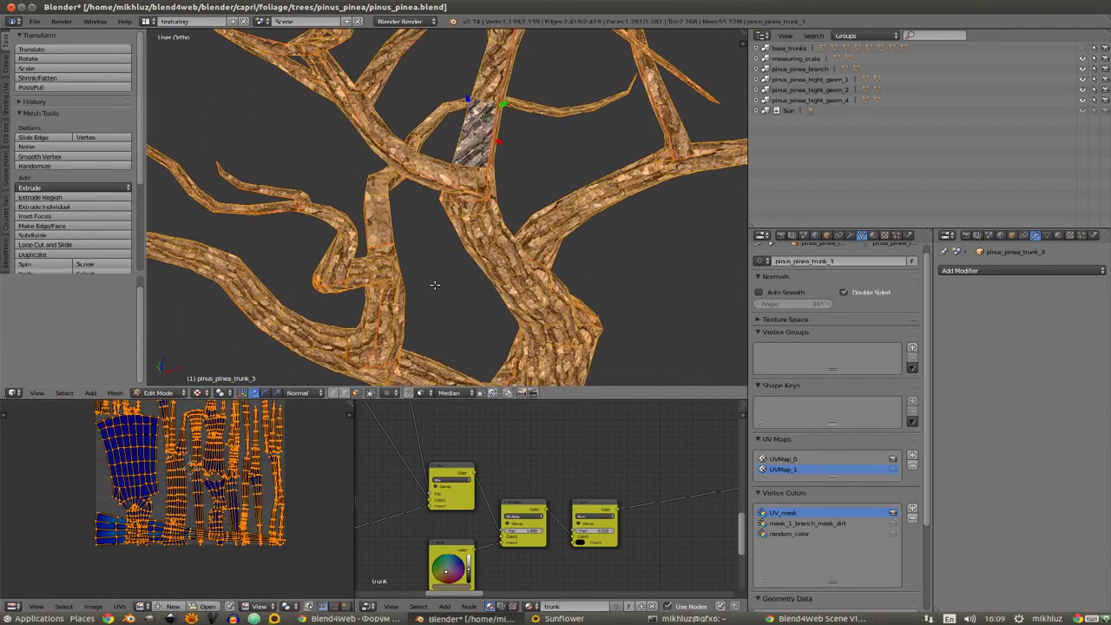
Step: Rotate the selected UV strip, then select and frame one linked branch of the trunk
key("r")
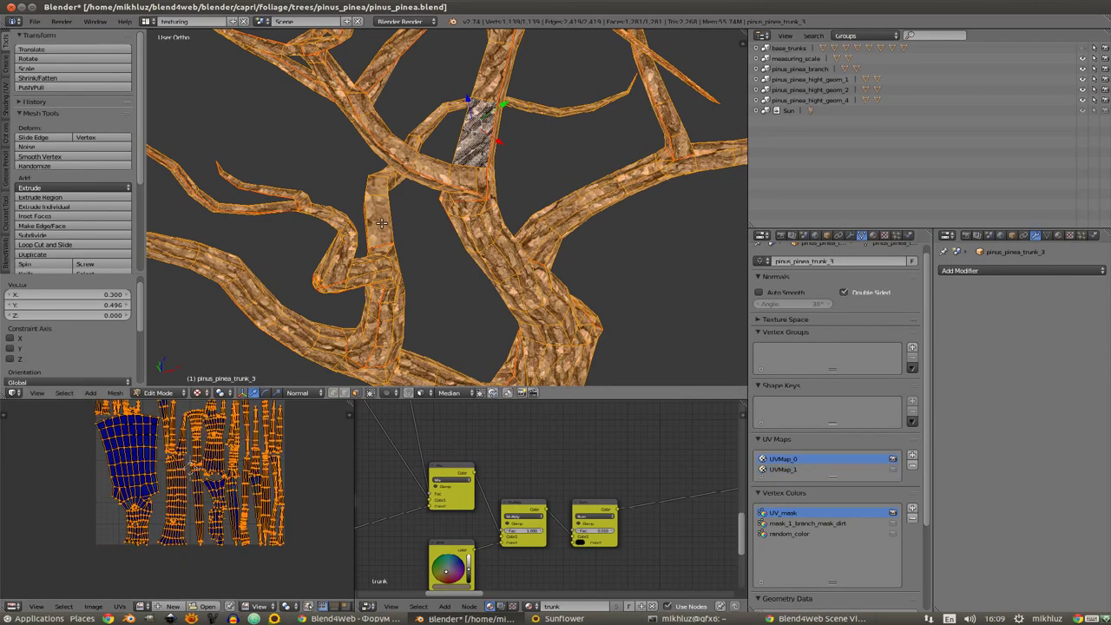
left_click(243, 491)
key("a")
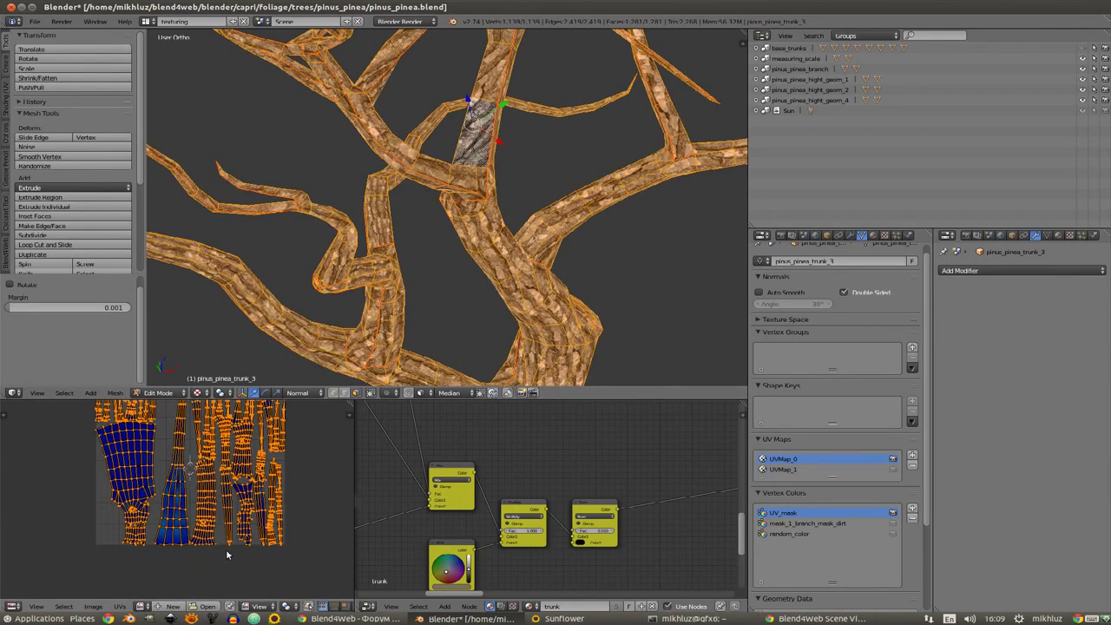
key("a")
key("l")
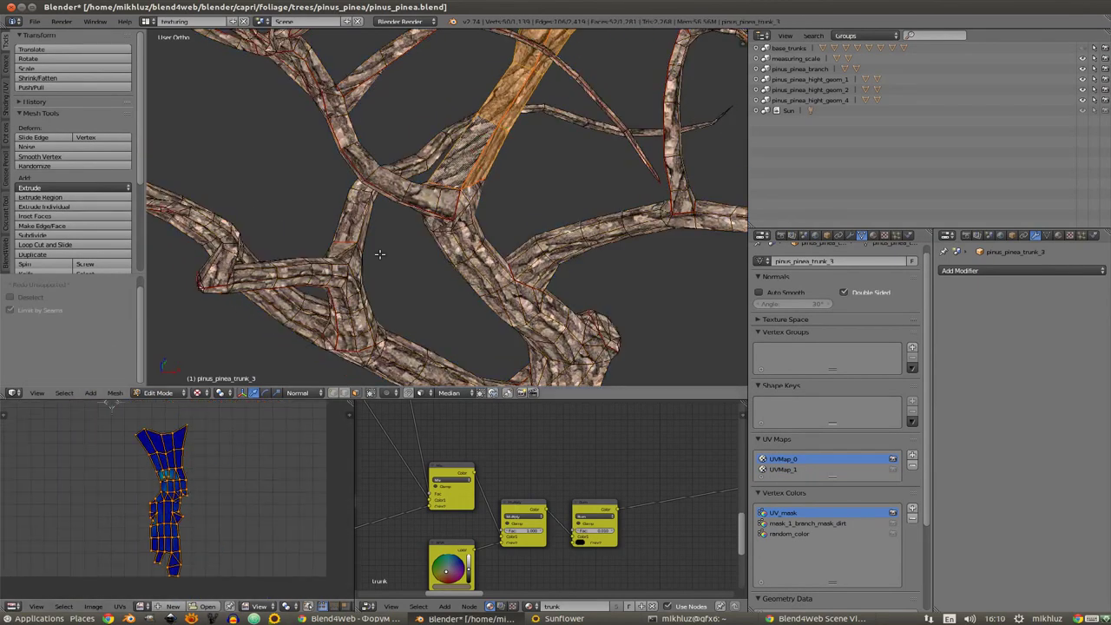
key("KP_Decimal")
Step: Mark the chosen edges of the isolated branch as UV seams
key("alt+z")
key("z")
key("z")
key("KP_Divide")
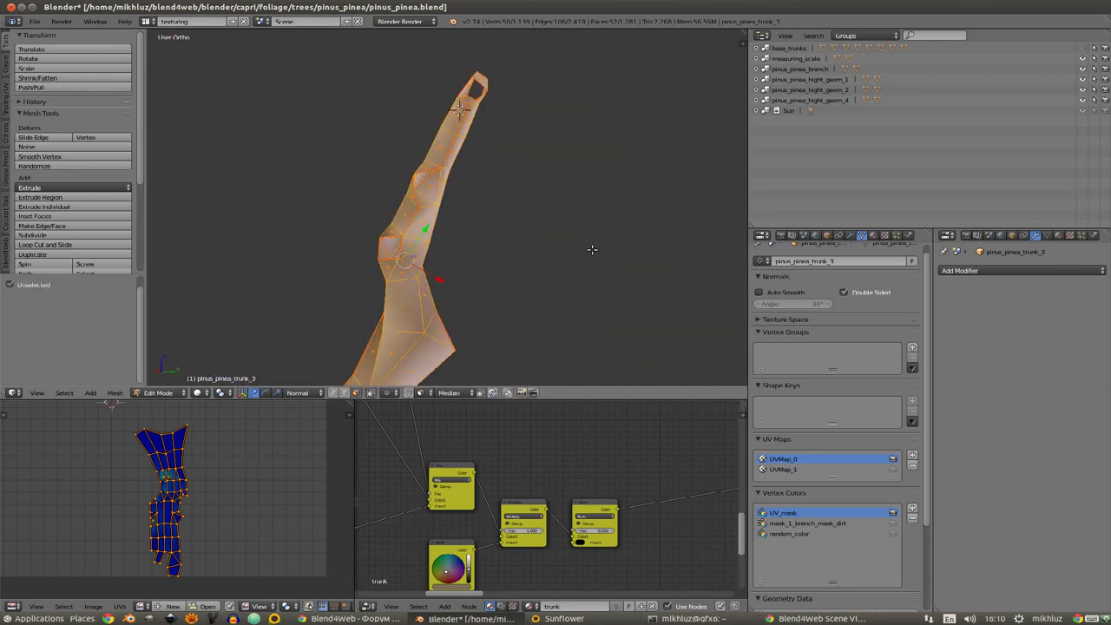
key("ctrl+Tab")
left_click(440, 265)
key("ctrl+e")
left_click(440, 252)
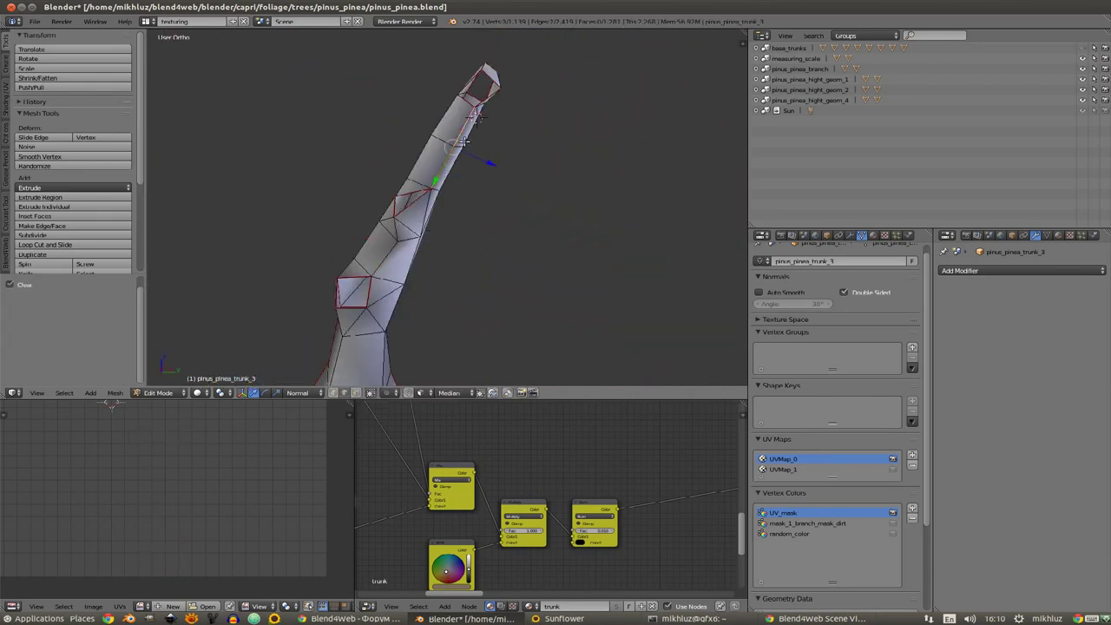
middle_click_drag(488, 165, 534, 191)
key("ctrl+e")
left_click(534, 191)
Step: Re-unwrap the whole trunk with the new seams, pack its UV islands and return to Object Mode
key("a")
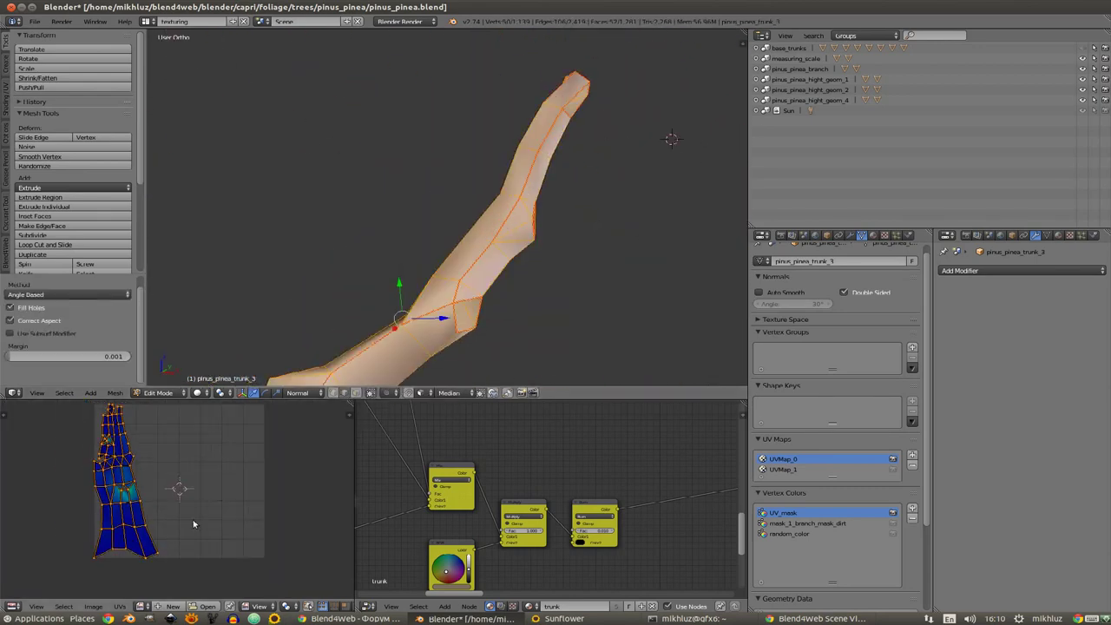
key("alt+z")
key("KP_Divide")
key("ctrl+p")
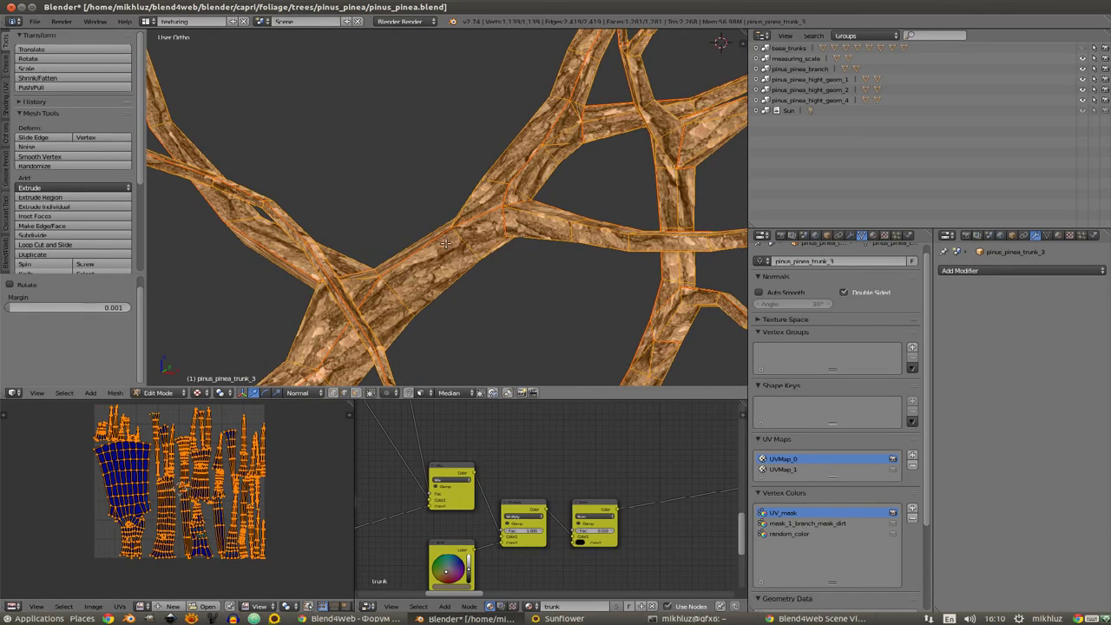
key("Tab")
mouse_move(429, 319)
middle_mouse_down()
mouse_move(508, 211)
mouse_move(450, 275)
mouse_move(486, 228)
mouse_move(502, 236)
mouse_move(434, 261)
mouse_move(503, 263)
mouse_move(474, 176)
mouse_move(478, 243)
mouse_move(462, 283)
mouse_move(452, 269)
mouse_move(464, 240)
mouse_move(463, 258)
mouse_move(500, 224)
mouse_move(432, 211)
mouse_move(438, 254)
mouse_move(429, 268)
middle_mouse_up()
Step: Save pinus_pinea.blend over the existing file
left_click(485, 230)
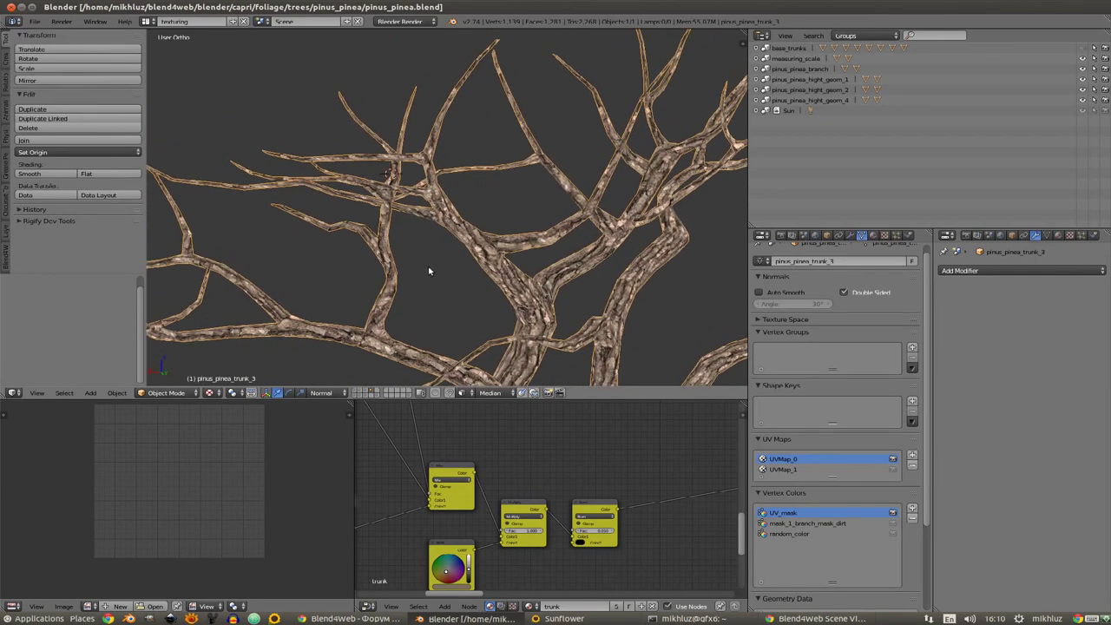
scroll(530, 248, "down", 2)
scroll(530, 249, "down", 3)
Step: Inspect the whole textured tree, then switch to an empty scene layer without it
middle_click_drag(530, 249, 363, 274)
scroll(363, 275, "up", 3)
mouse_move(509, 272)
middle_mouse_down()
mouse_move(509, 231)
mouse_move(531, 203)
mouse_move(443, 305)
mouse_move(461, 248)
mouse_move(491, 218)
mouse_move(432, 246)
mouse_move(529, 251)
mouse_move(509, 235)
mouse_move(495, 247)
mouse_move(509, 248)
mouse_move(481, 302)
middle_mouse_up()
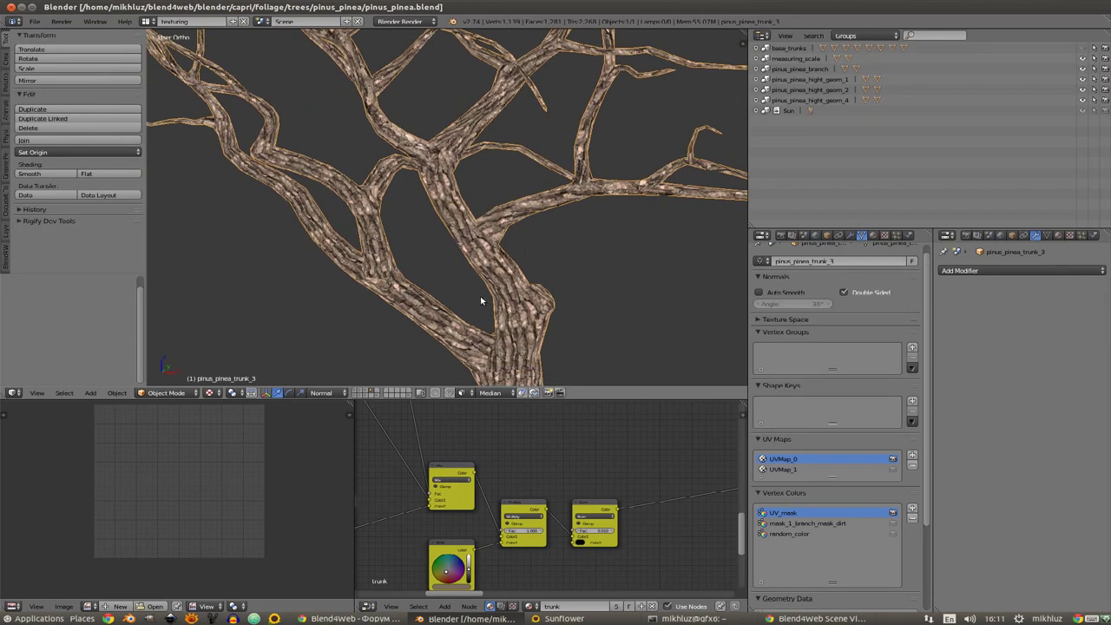
left_click(357, 396)
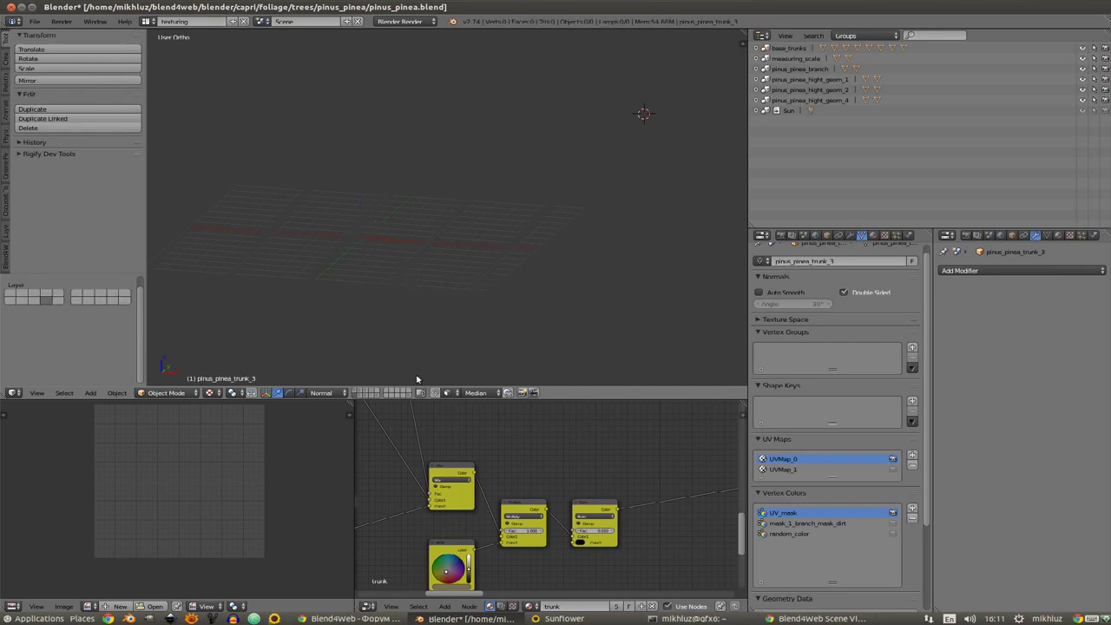
Step: Unwrap base_trunk_03, rotate its UV island 90 degrees and start renaming its UV map
key("1")
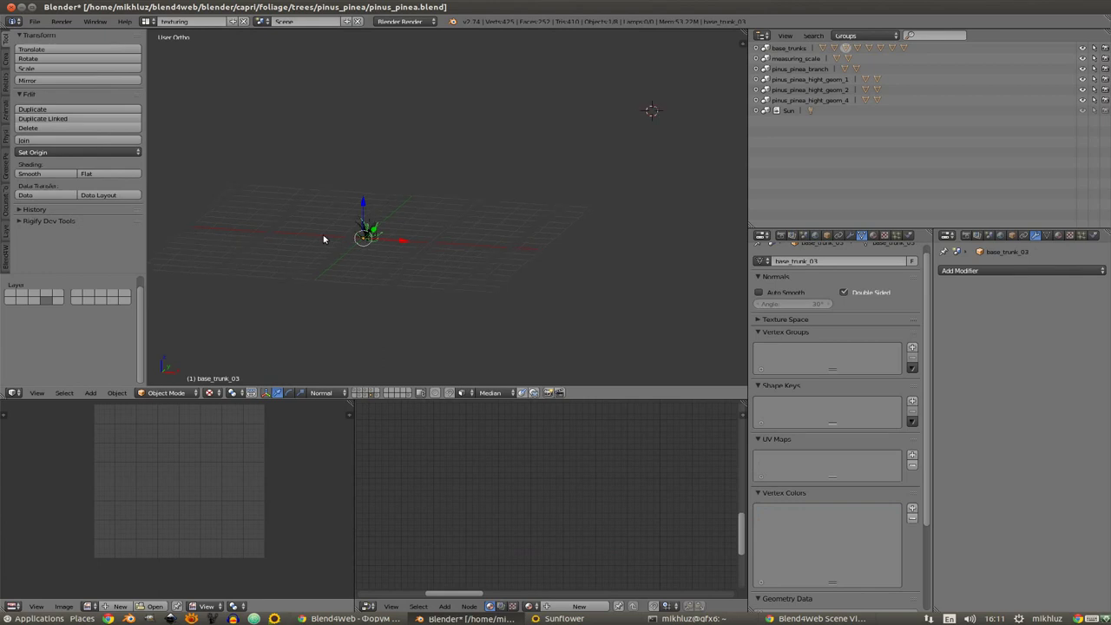
middle_click_drag(436, 203, 521, 228)
key("Tab")
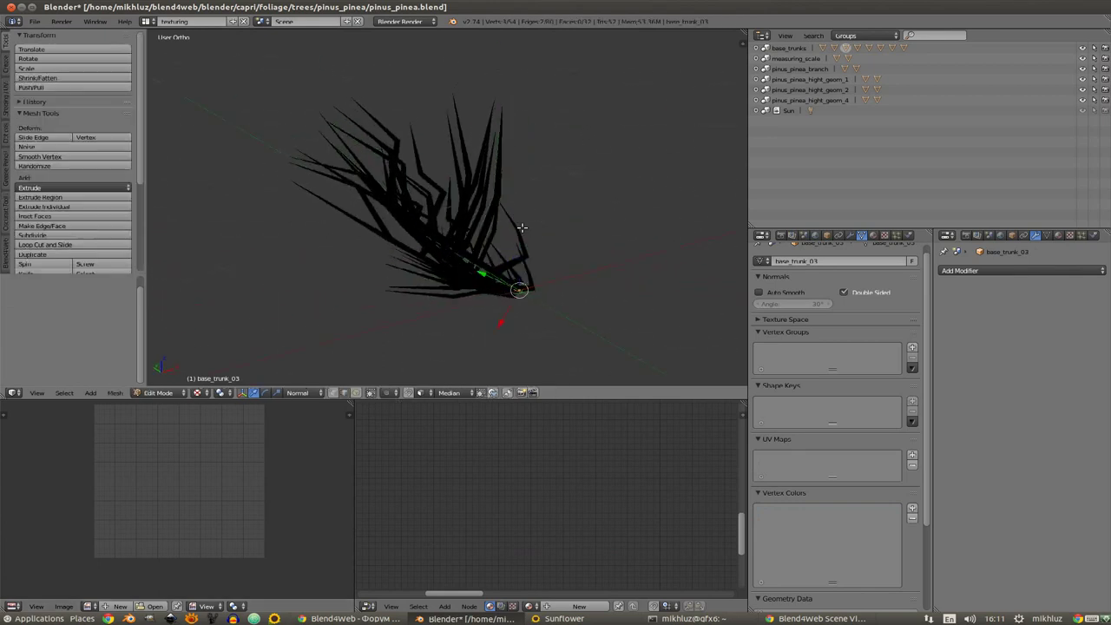
key("u")
left_click(487, 251)
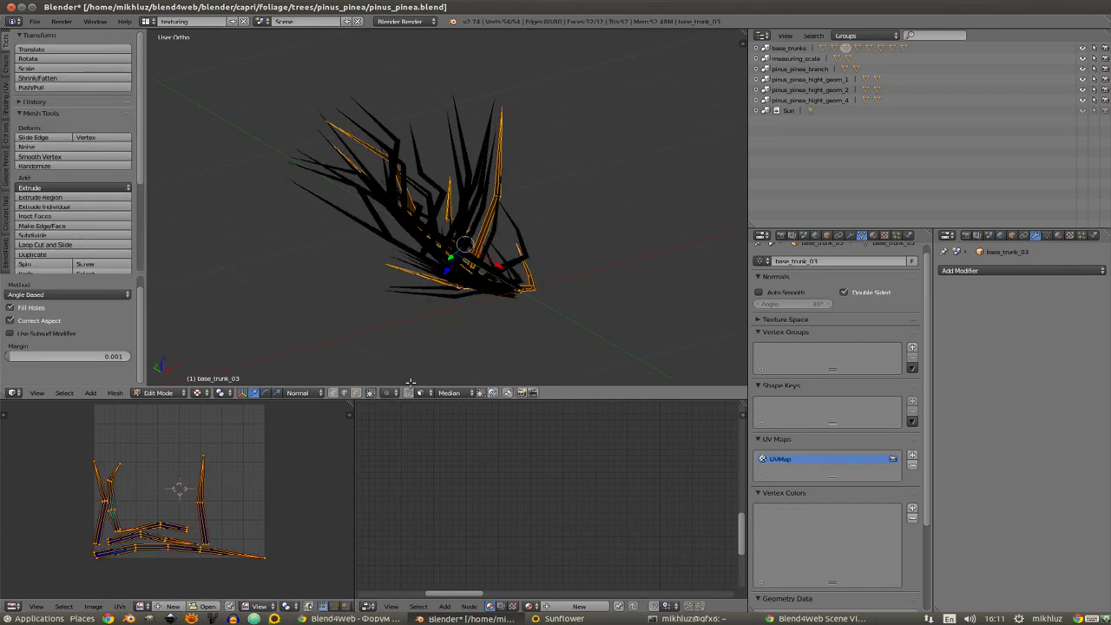
type("a")
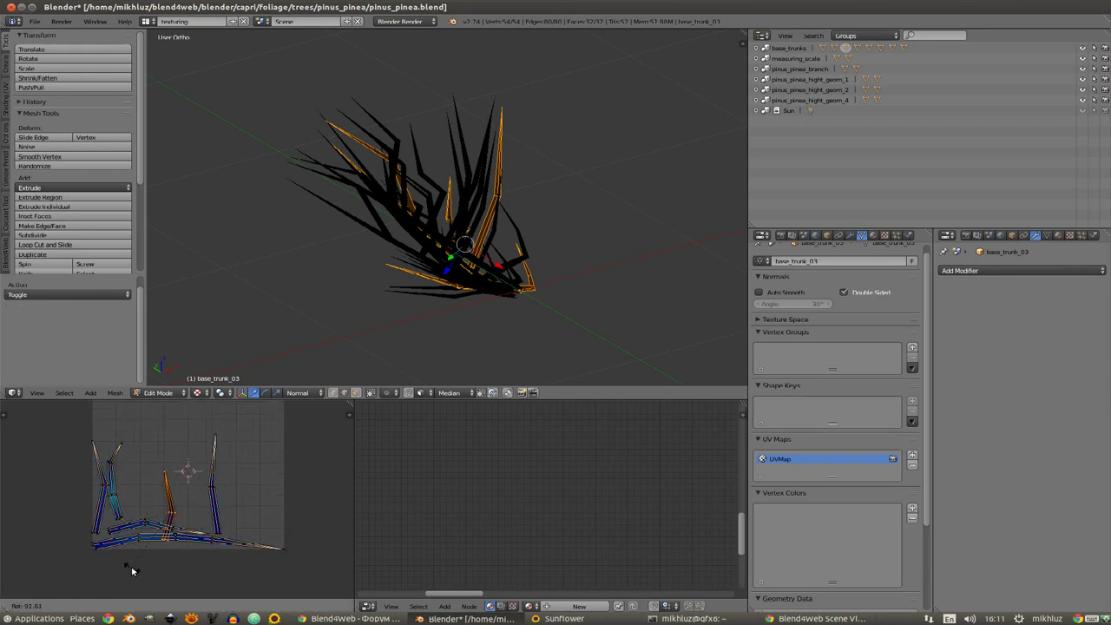
type("r90")
key("Return")
key("ctrl+z")
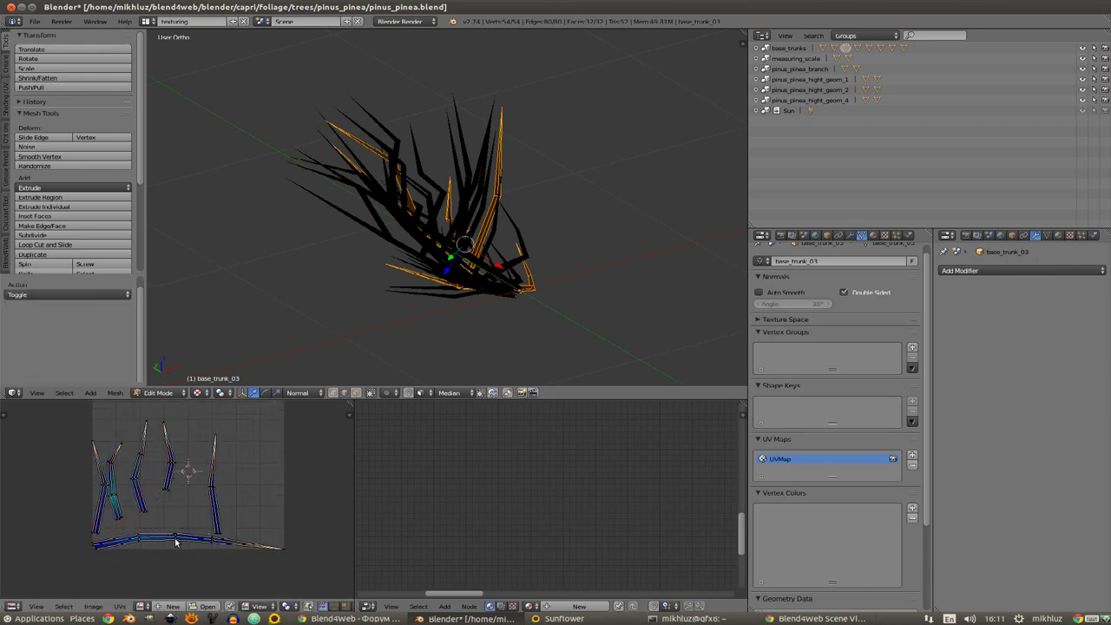
type("r-90")
key("Return")
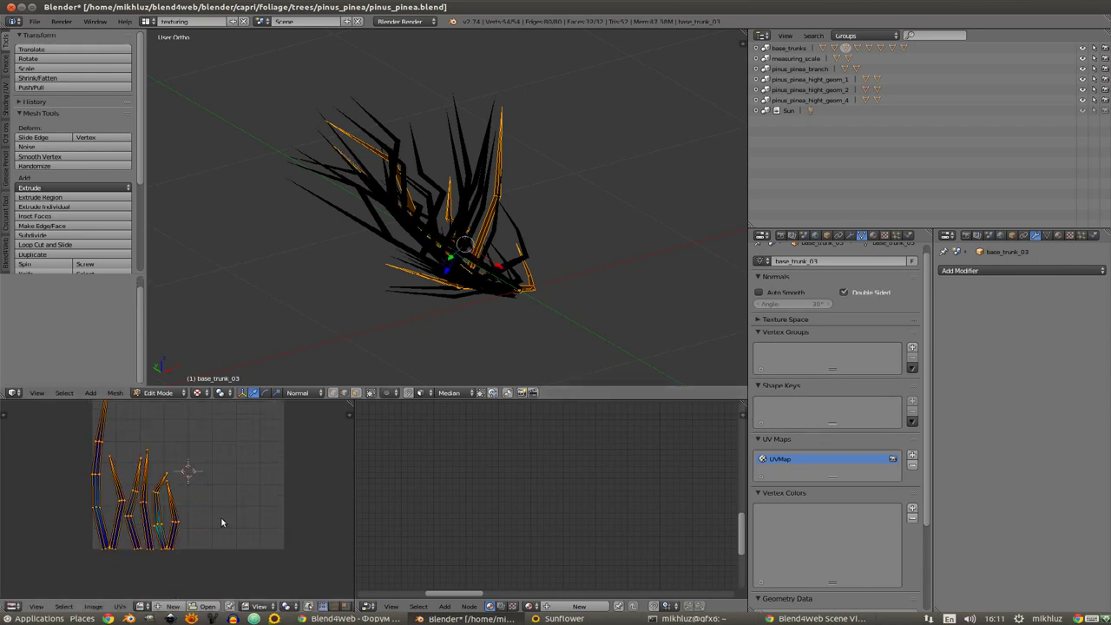
key("Tab")
double_click(808, 460)
Step: Rotate base_trunk_08's UV island and pack its islands side by side
right_click(484, 285)
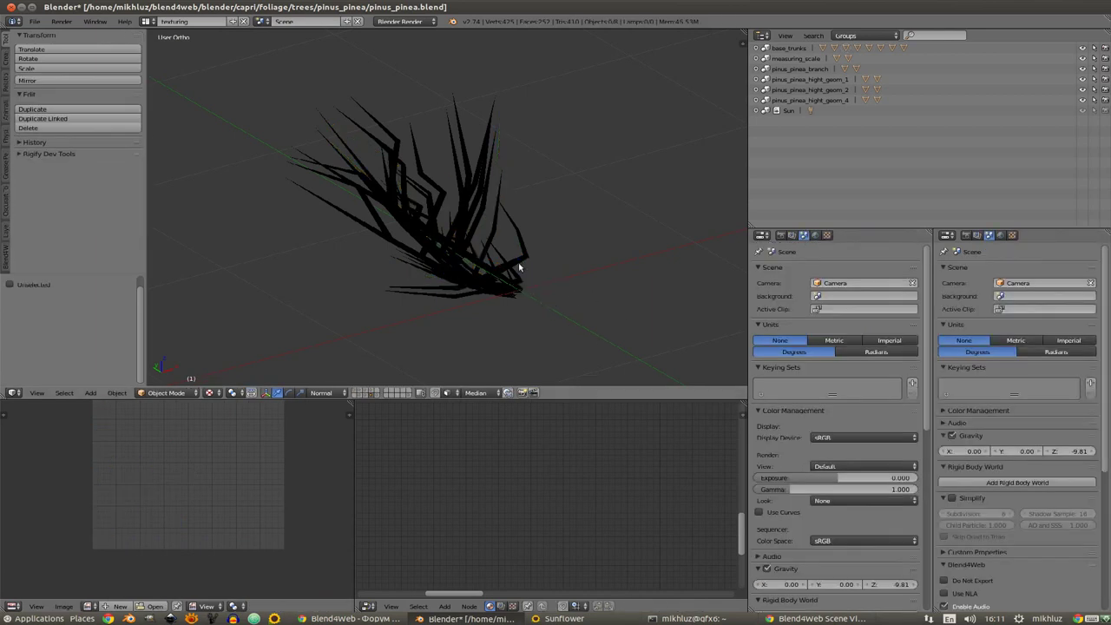
key("Tab")
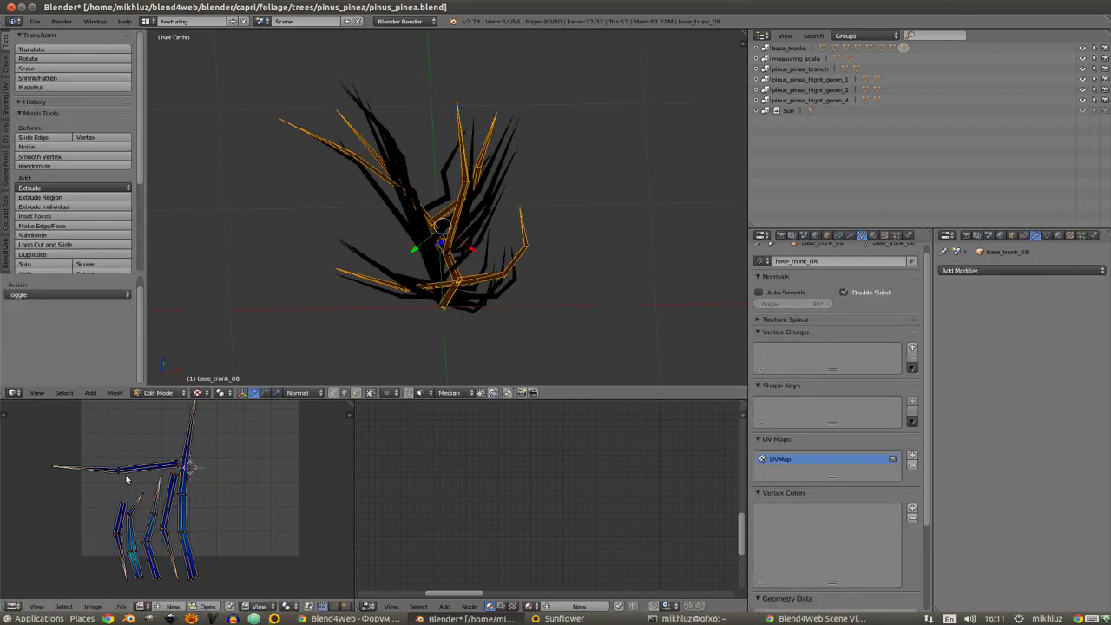
key("Return")
key("ctrl+p")
key("Tab")
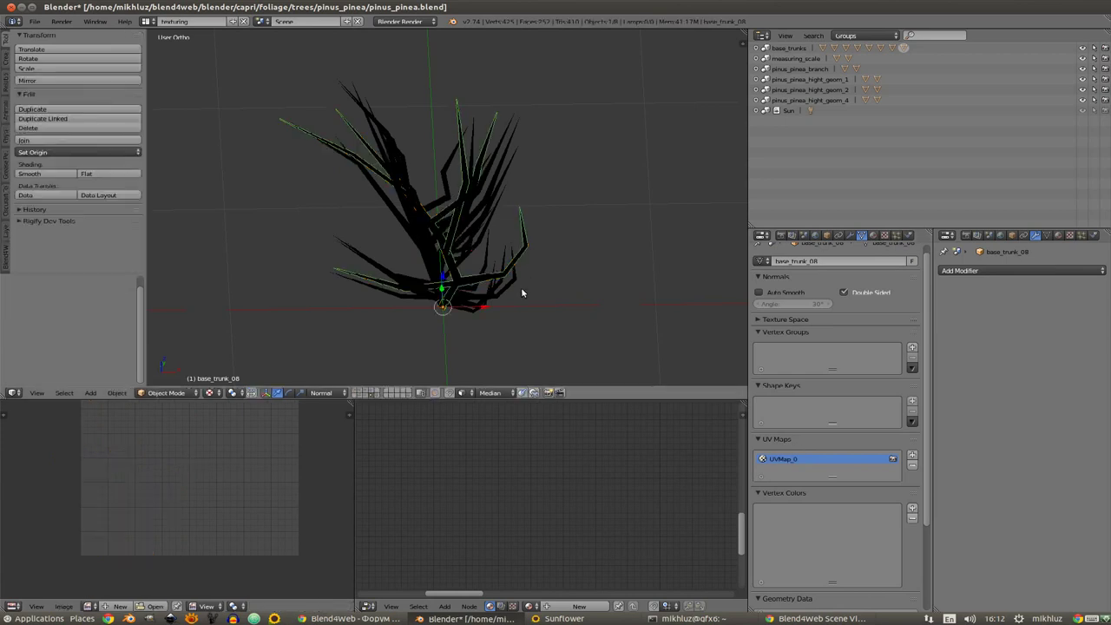
Step: Unwrap base_trunk_04, rotate its UV islands and pack them side by side
right_click(521, 293)
key("Tab")
key("u")
left_click(452, 282)
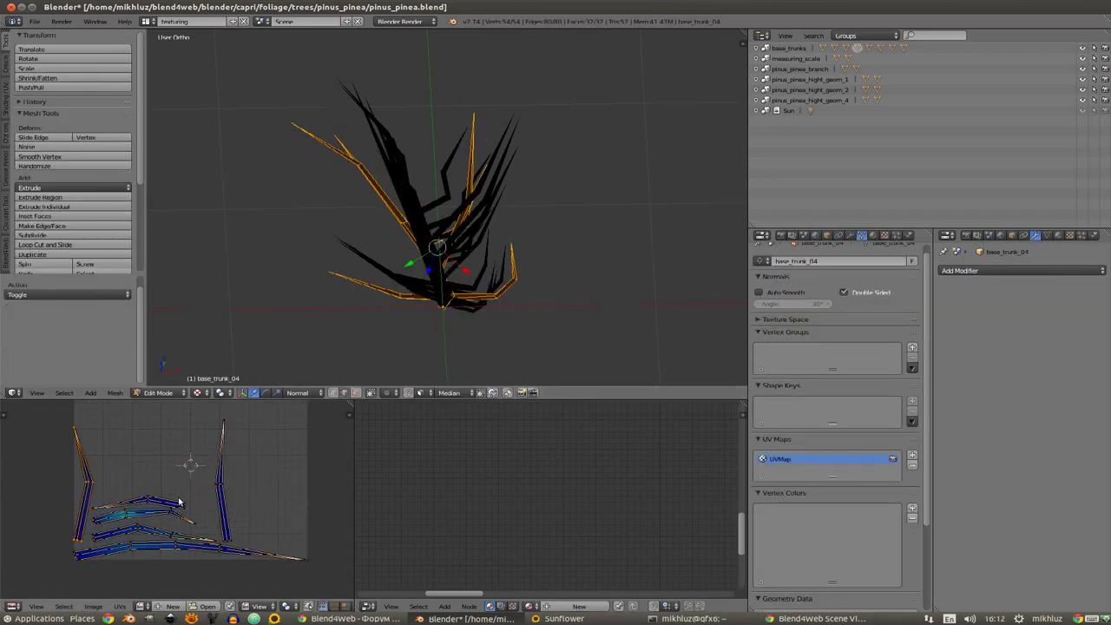
key("r")
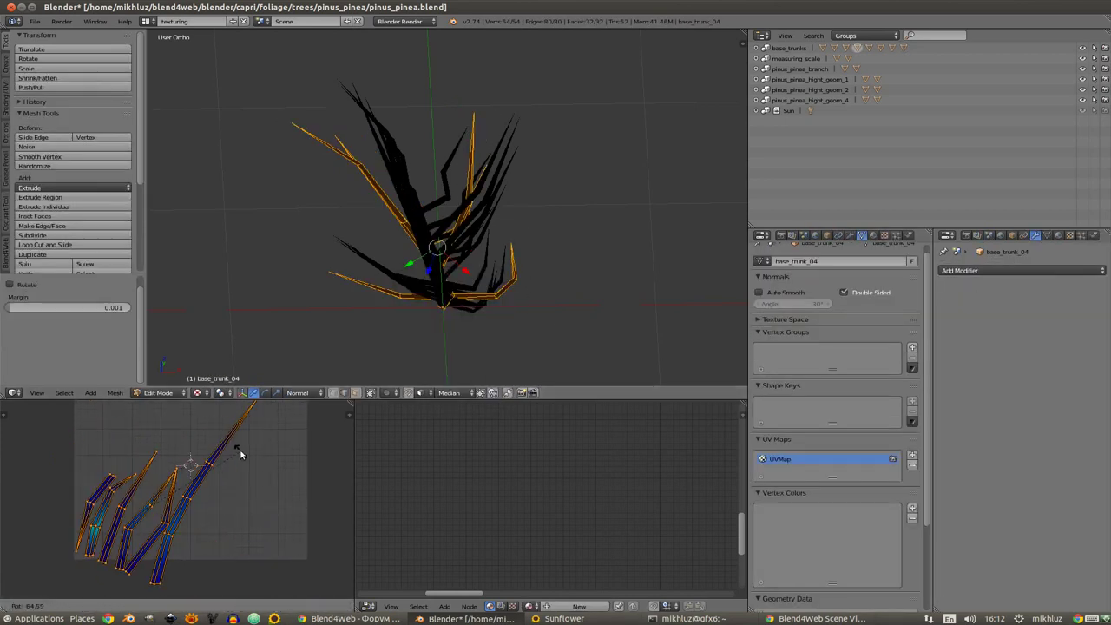
key("Return")
key("ctrl+p")
key("Tab")
Step: Rotate base_trunk_07's left UV island 90 degrees and pack its islands tightly
middle_click_drag(376, 256, 417, 270)
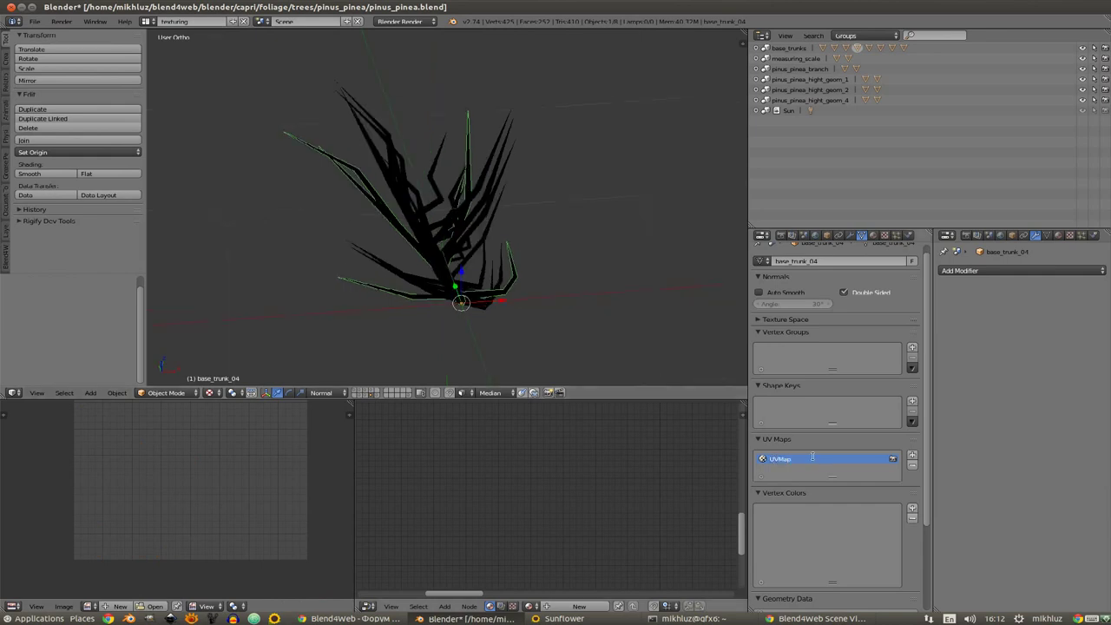
right_click(504, 249)
key("Tab")
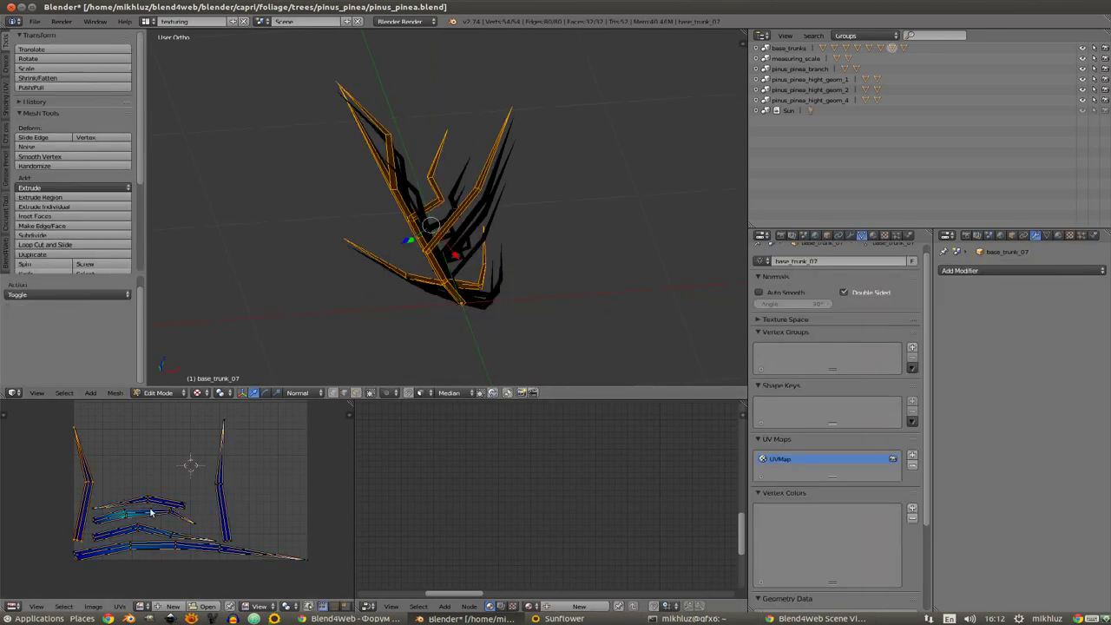
key("r")
key("9")
key("0")
key("Return")
key("ctrl+p")
key("ctrl+p")
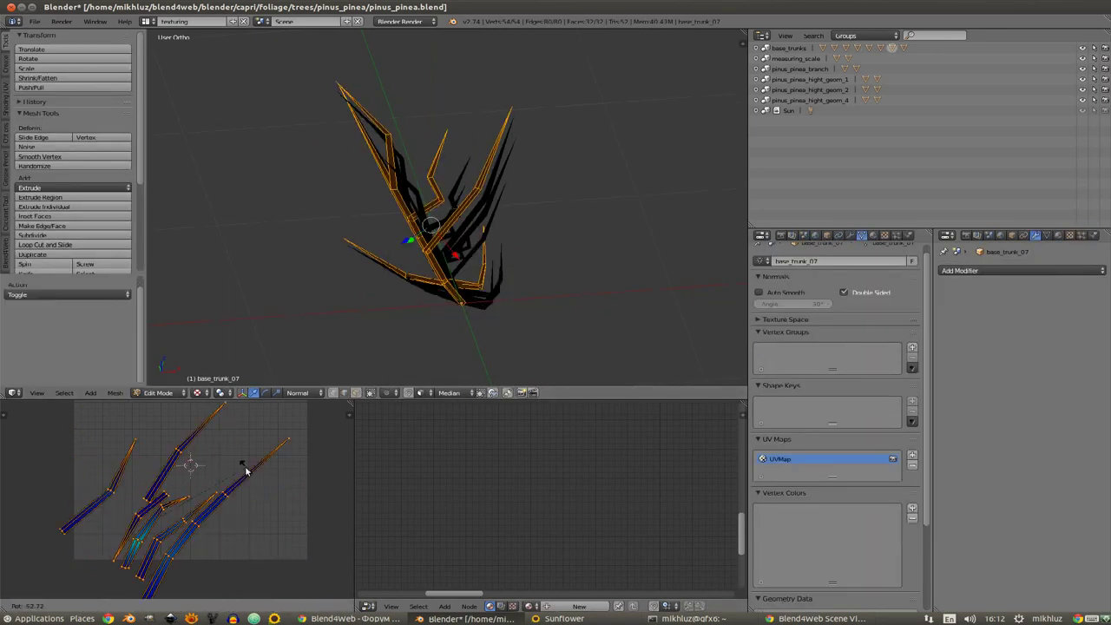
key("ctrl+p")
key("ctrl+p")
key("Tab")
Step: Re-unwrap base_trunk_06, rotate its UV islands 90 degrees into a column and rename its UV map
right_click(417, 200)
key("Tab")
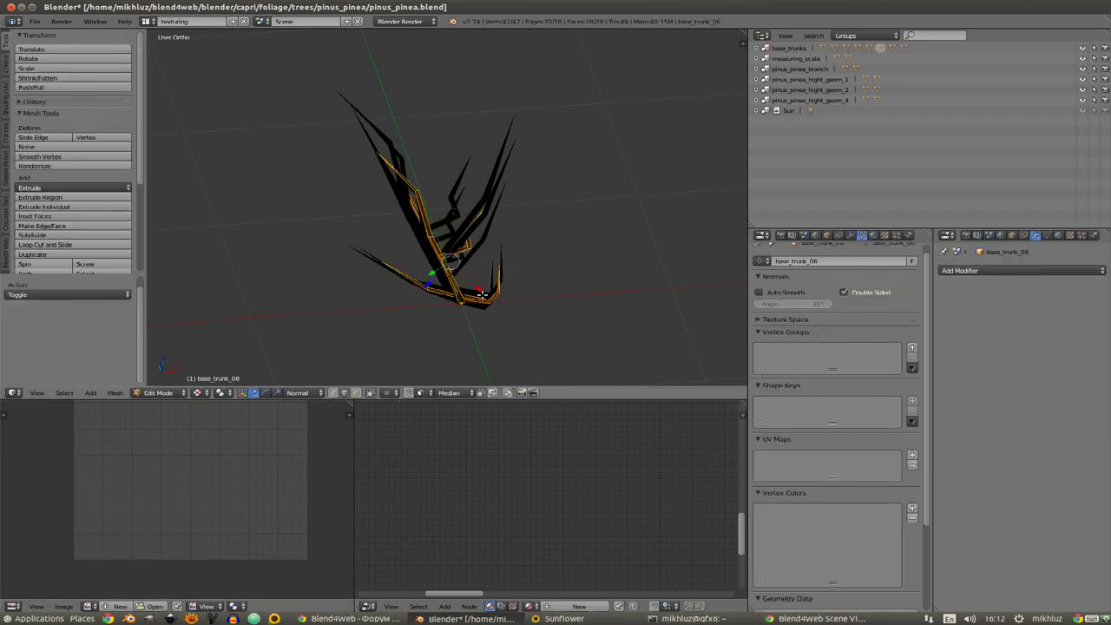
key("e")
key("r")
key("9")
key("0")
key("Return")
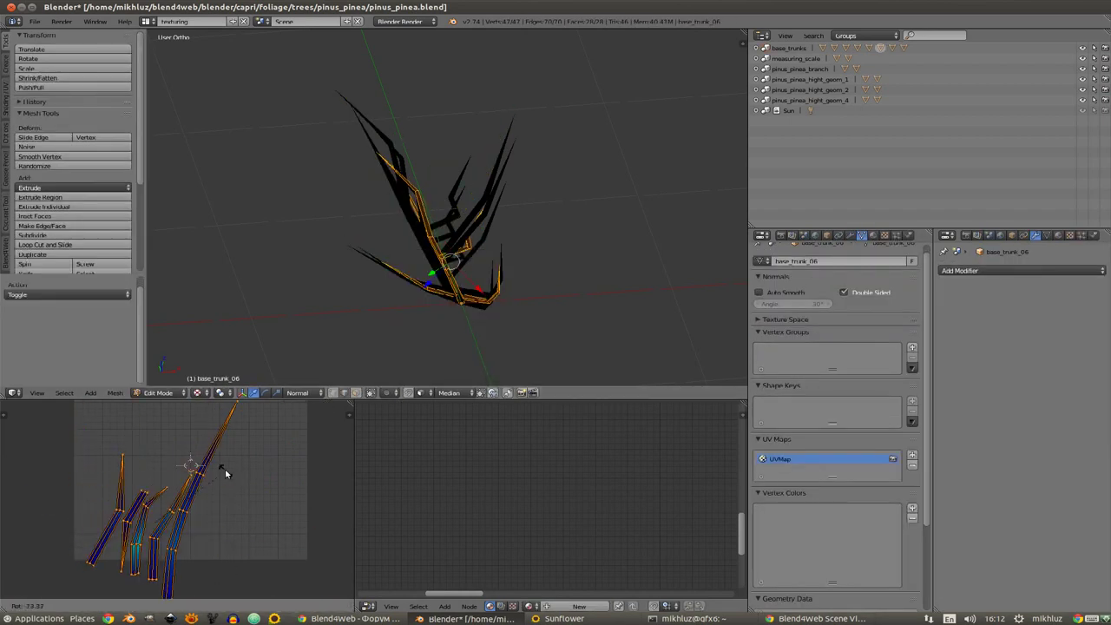
key("g")
key("Return")
double_click(813, 458)
key("Tab")
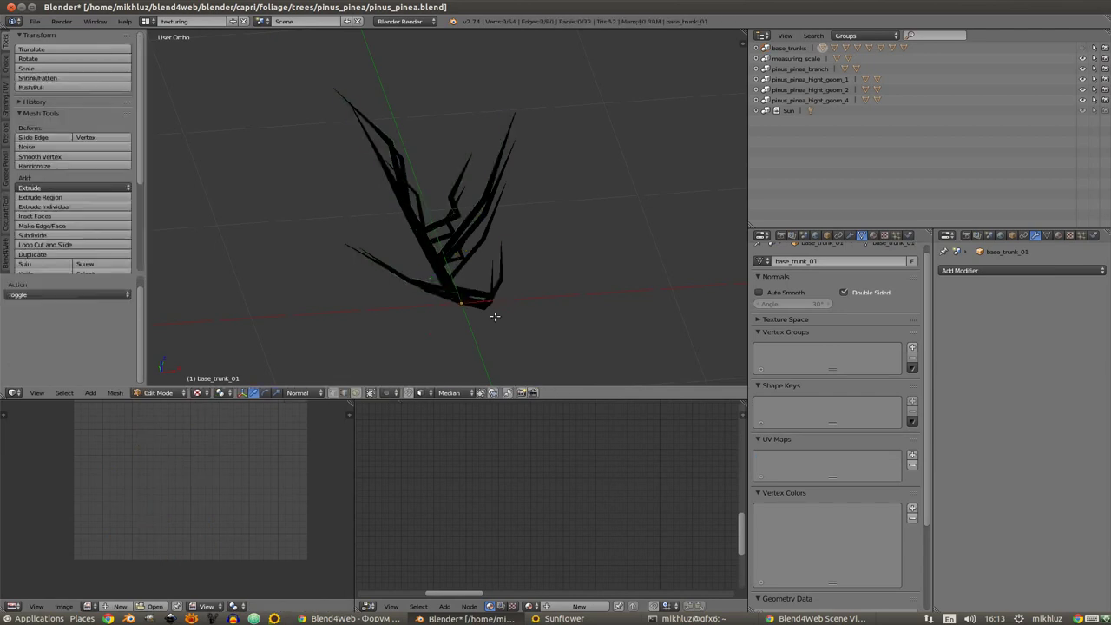
Step: Rotate base_trunk_01's UV islands upright
right_click(468, 200)
key("Tab")
key("a")
left_click(80, 550)
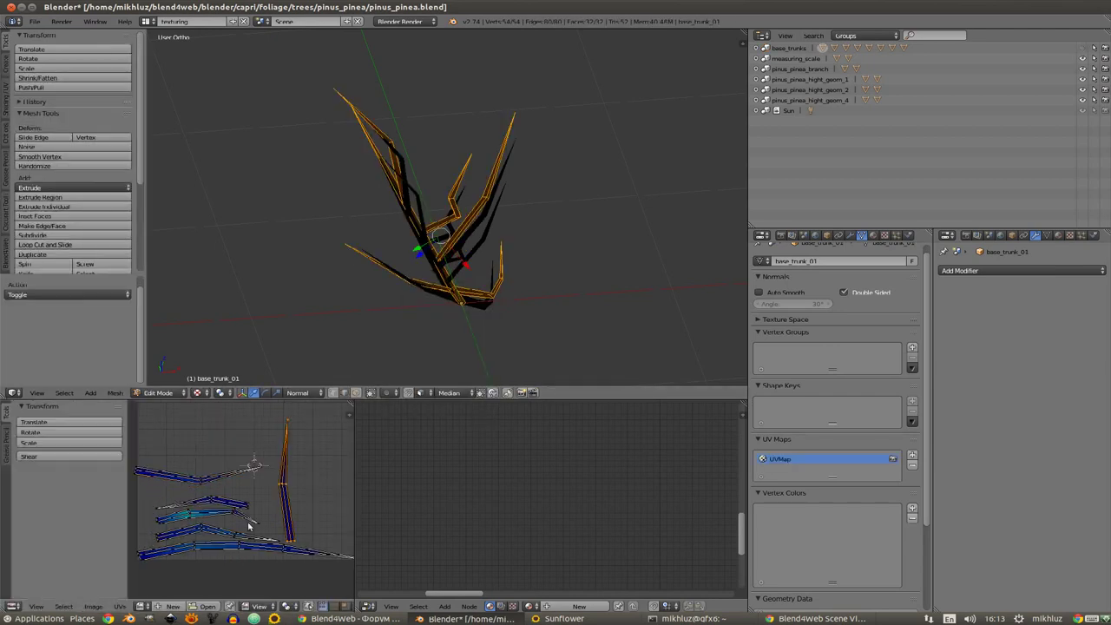
key("r")
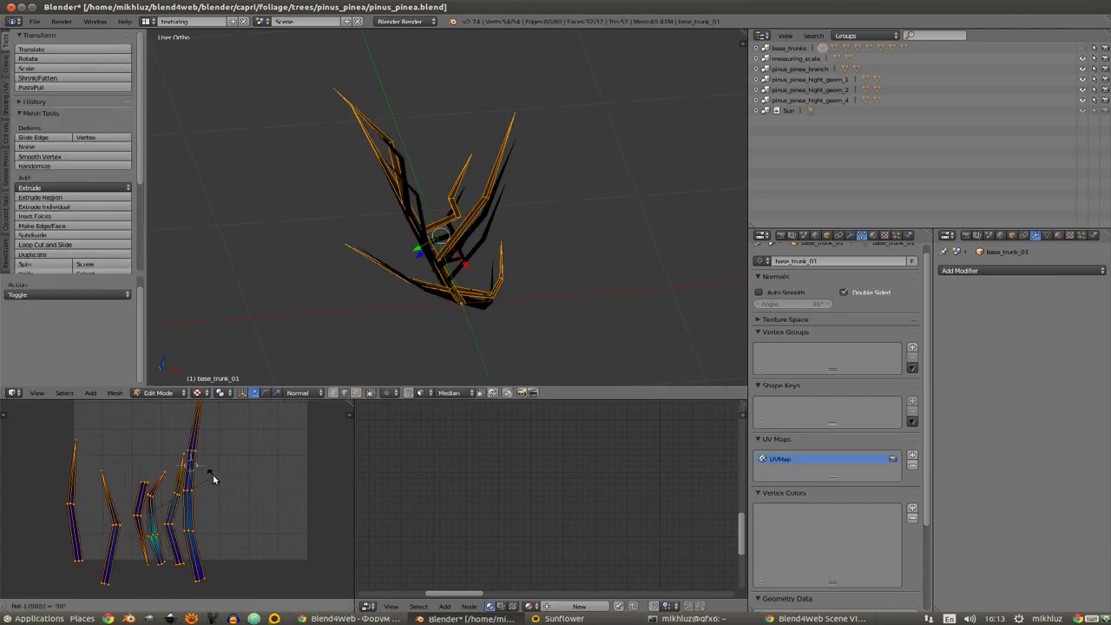
left_click(214, 479)
key("Tab")
Step: Unwrap base_trunk_02 and rotate its UV islands upright
right_click(447, 261)
key("Tab")
key("a")
key("u")
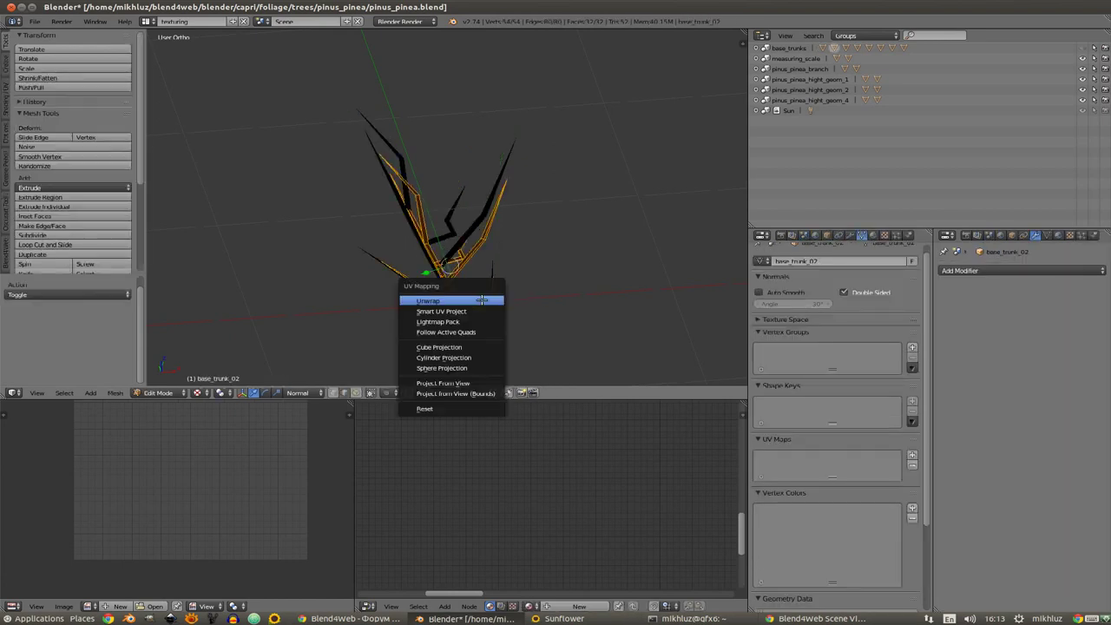
left_click(219, 491)
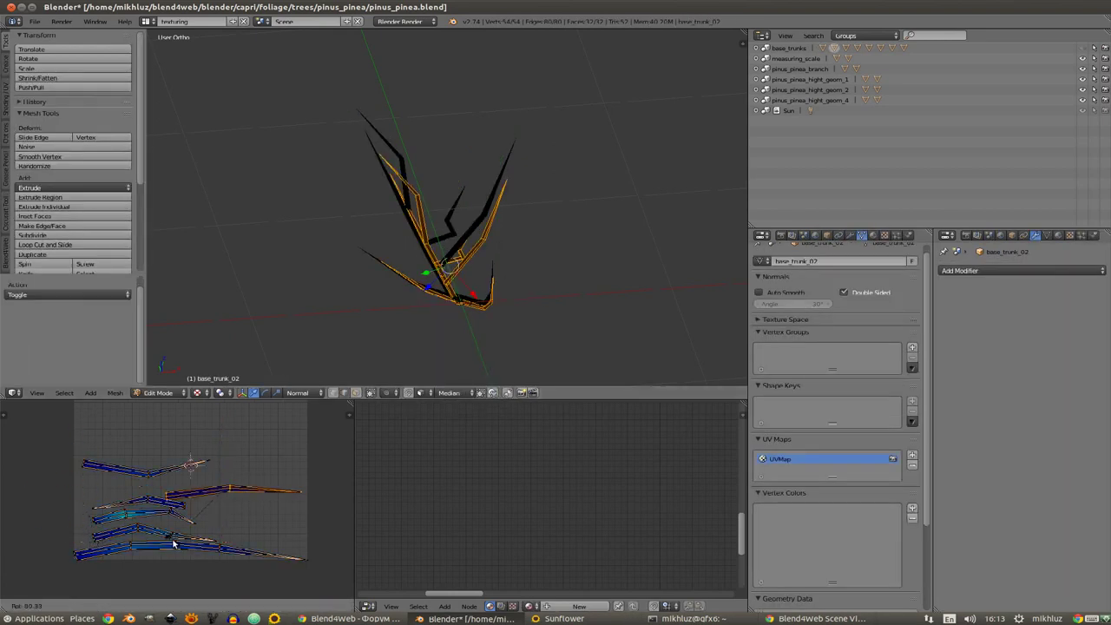
key("r")
left_click(213, 473)
key("Tab")
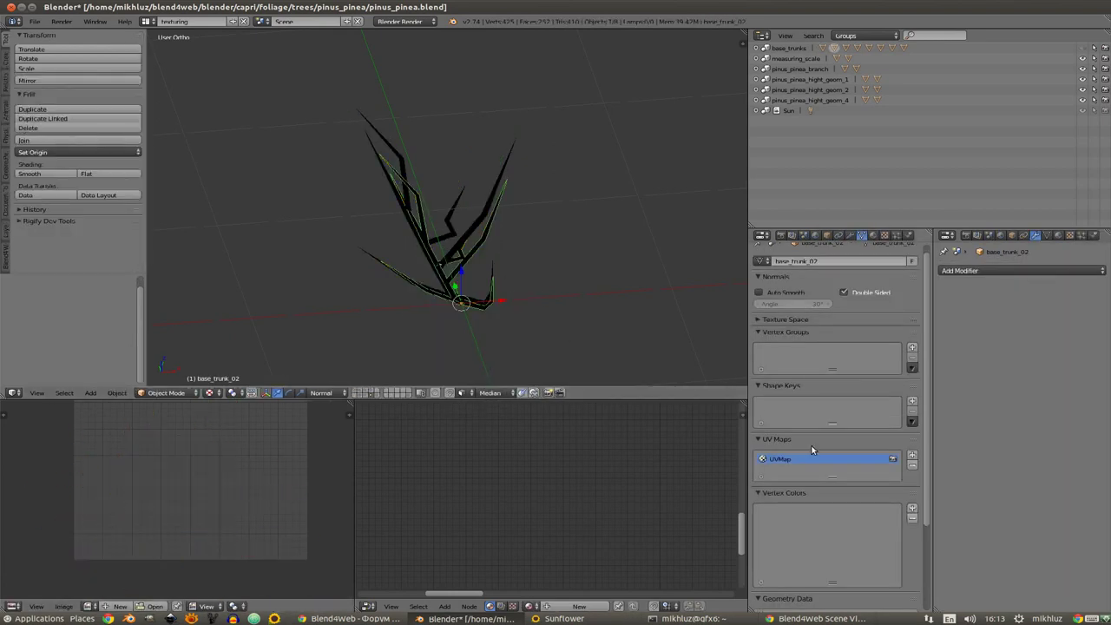
Step: Stand base_trunk_05's UV islands upright and show its mesh data properties
right_click(491, 300)
key("Tab")
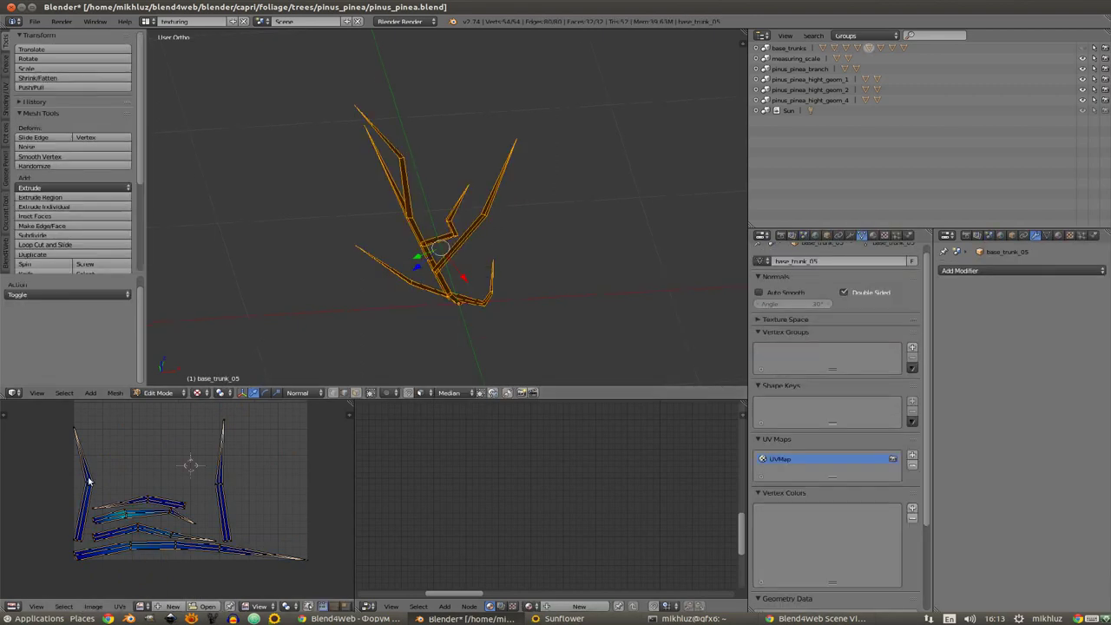
left_click(211, 501)
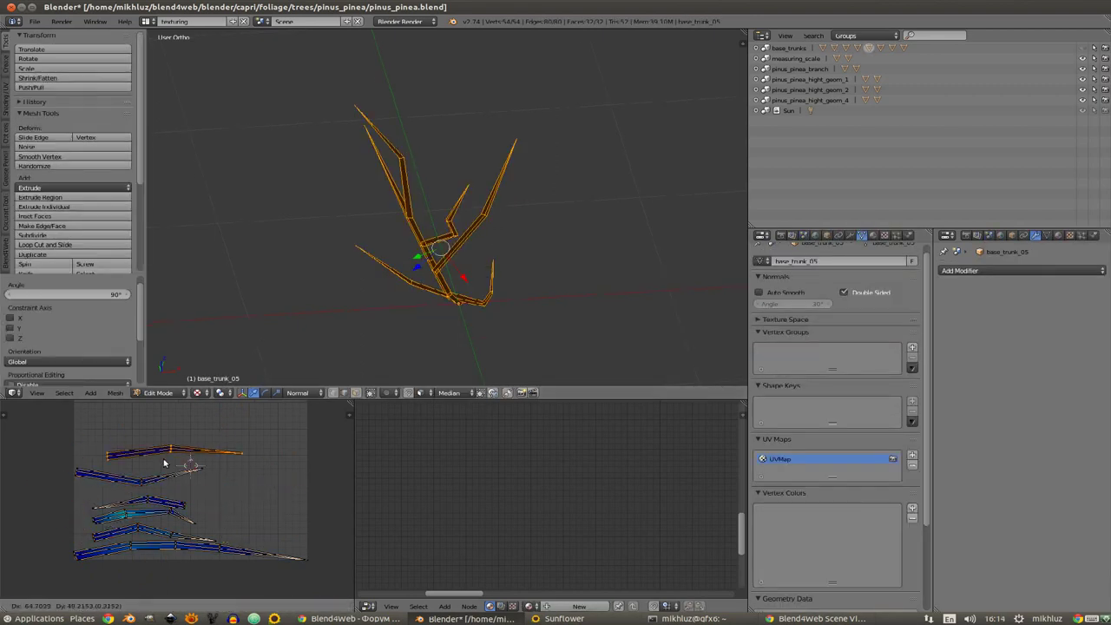
left_click(224, 469)
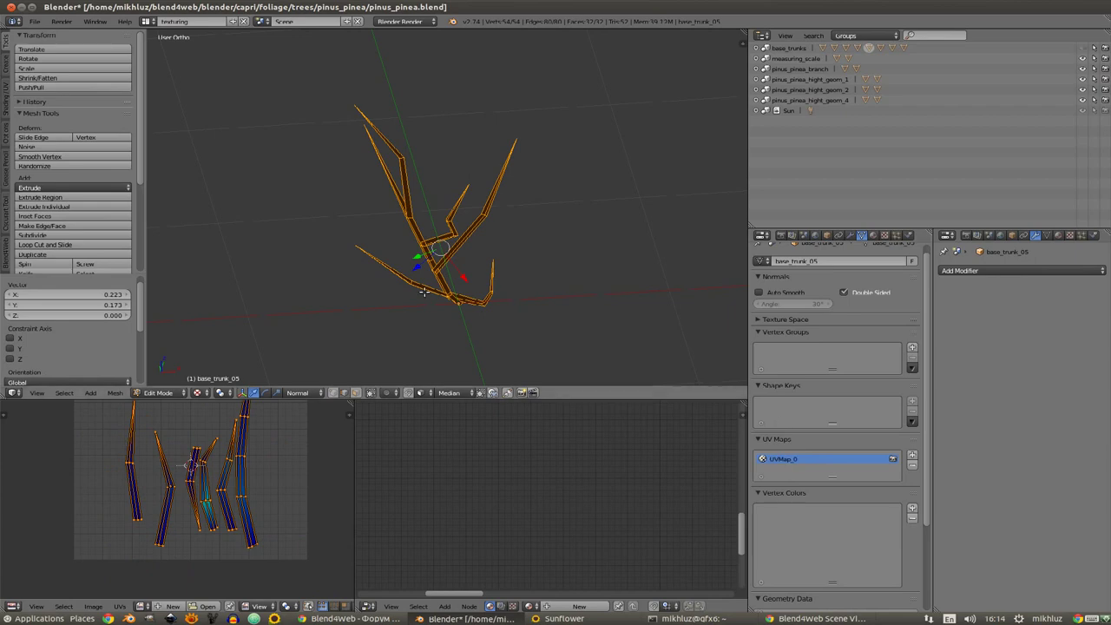
key("Tab")
left_click(827, 236)
scroll(834, 391, "down", 5)
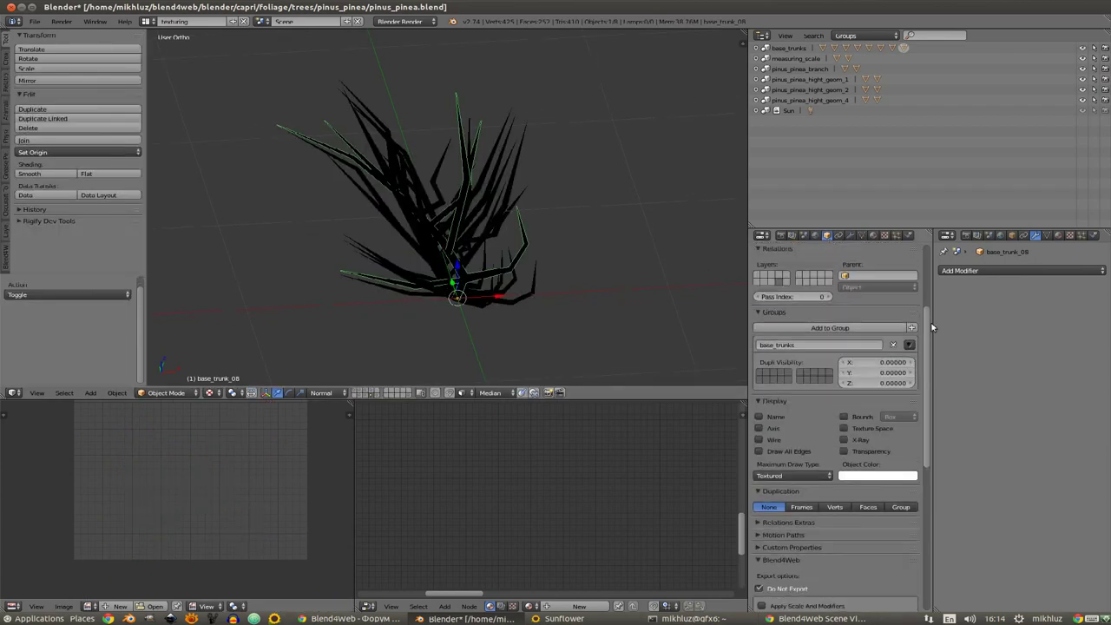
left_click(862, 235)
right_click(445, 228)
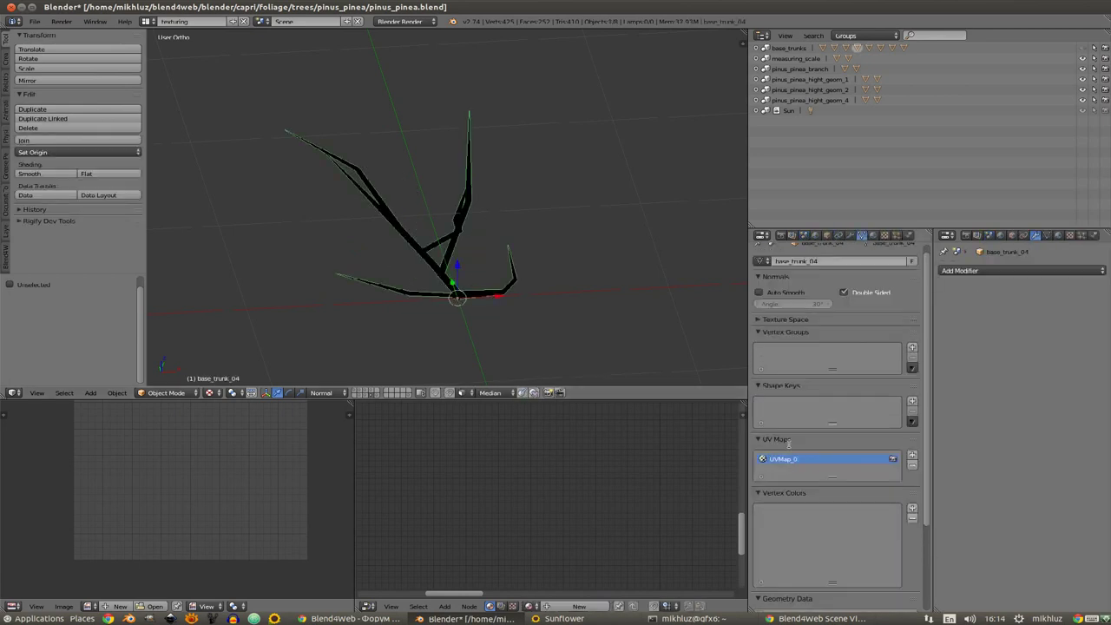
Step: Give pinus_pinea_trunk_3 the branches hair particles, with density driven by the branches vertex group
key("ctrl+z")
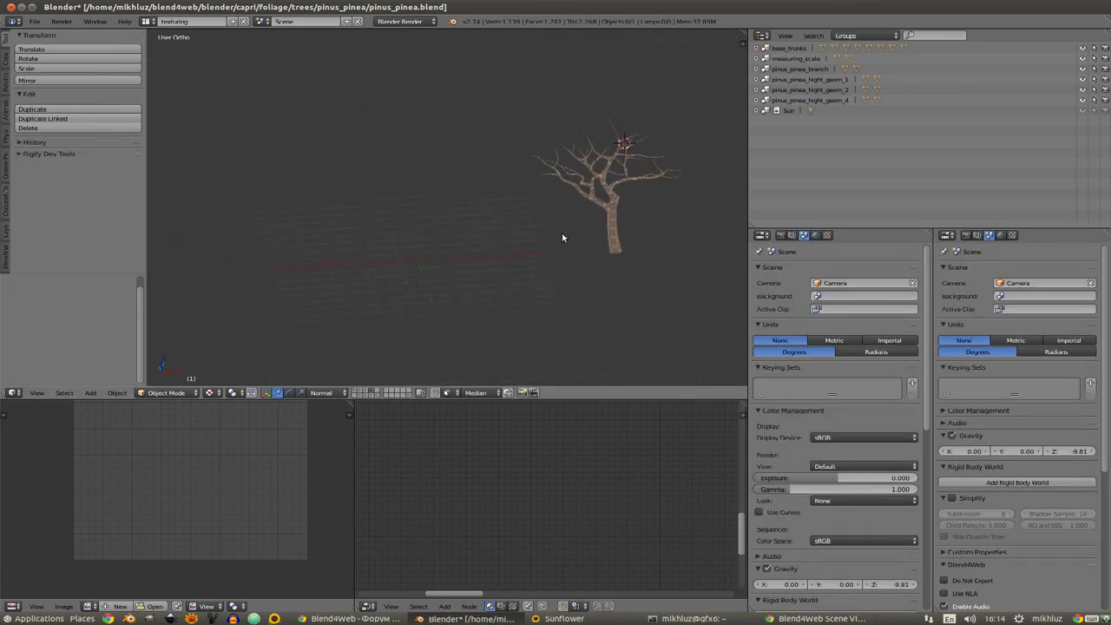
right_click(589, 207)
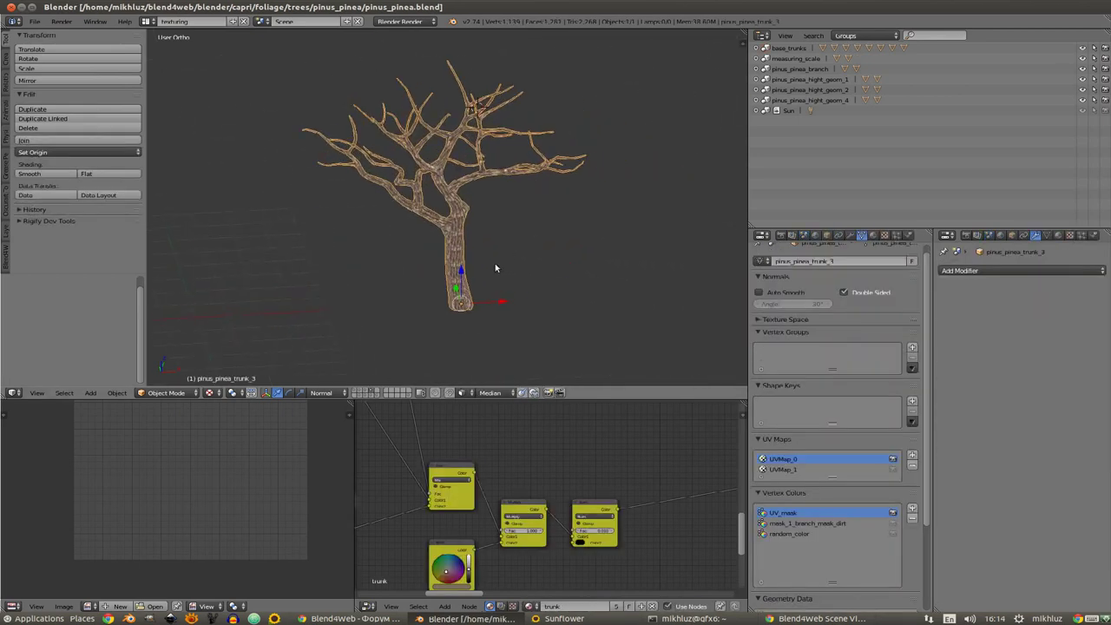
key("z")
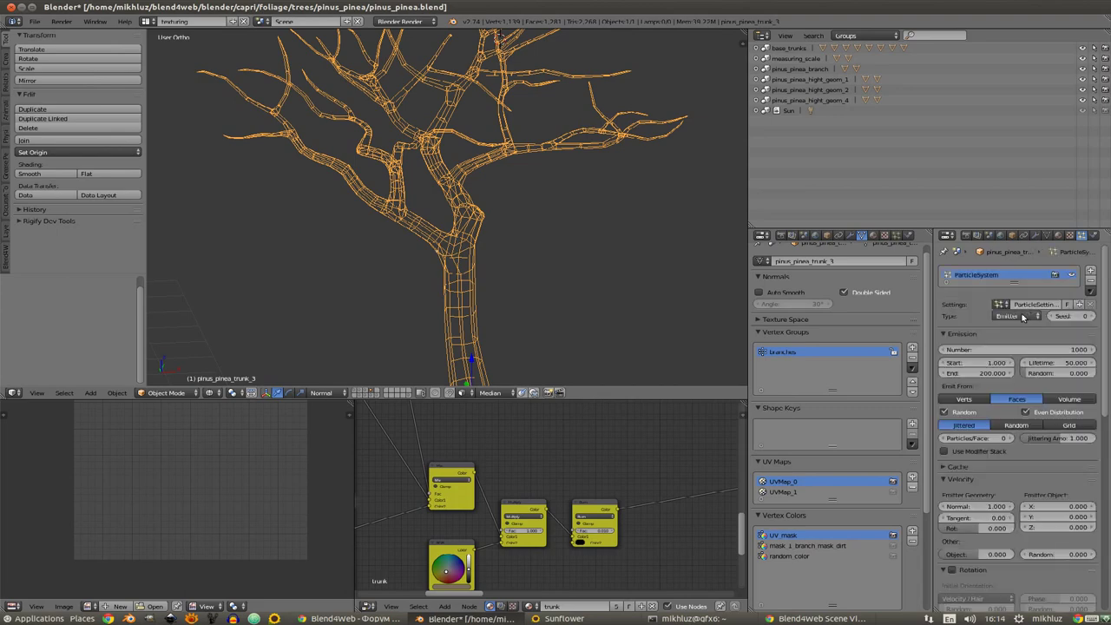
key("Return")
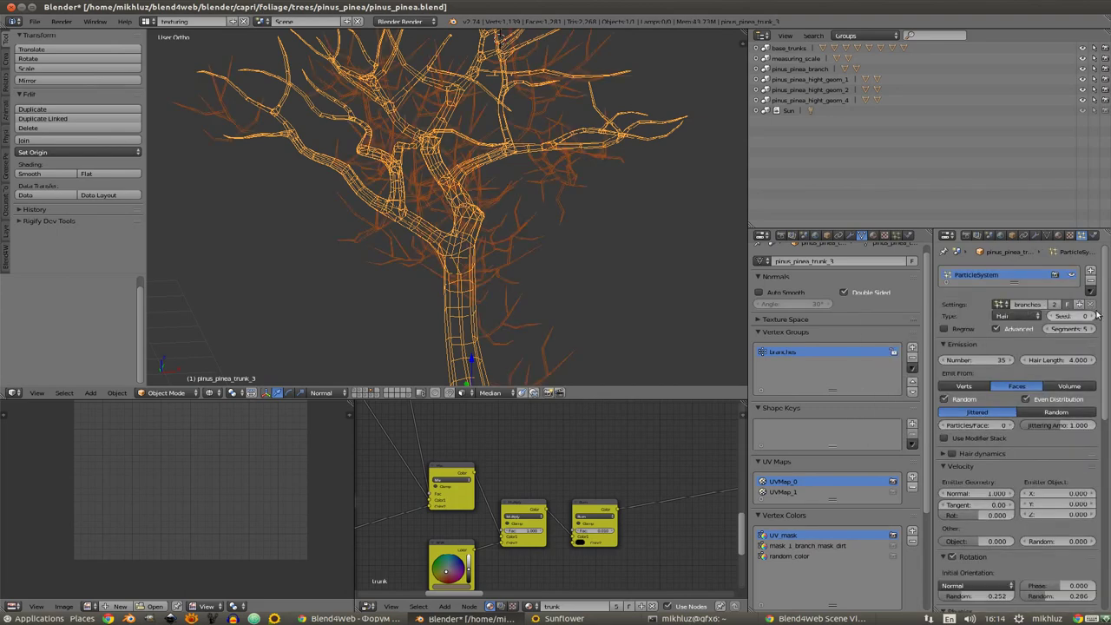
scroll(1003, 493, "down", 5)
scroll(1003, 493, "down", 5)
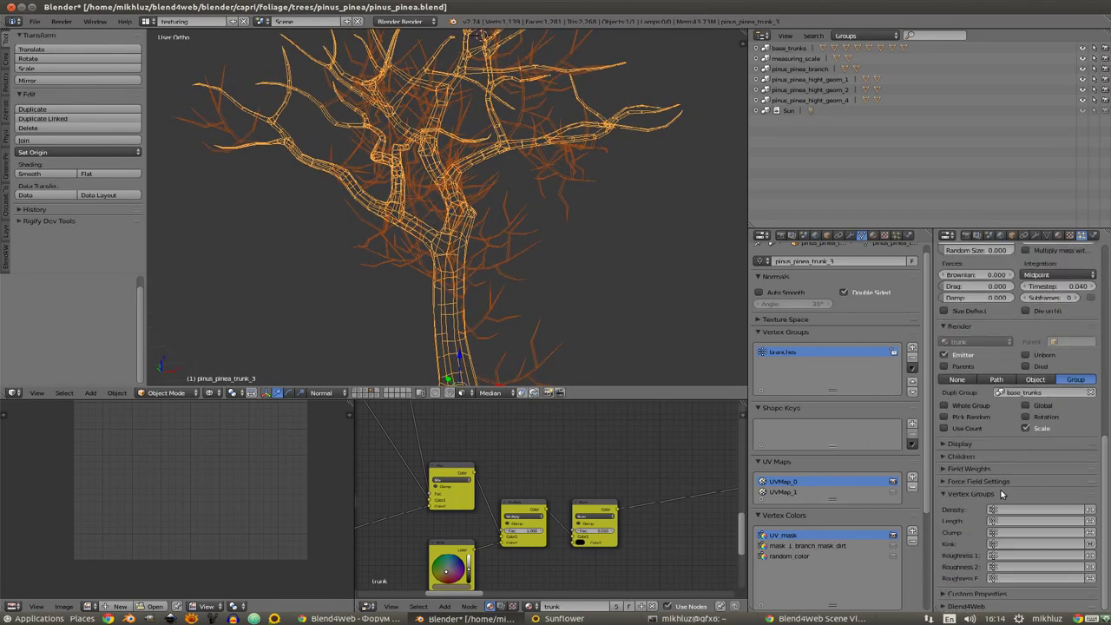
left_click(1013, 406)
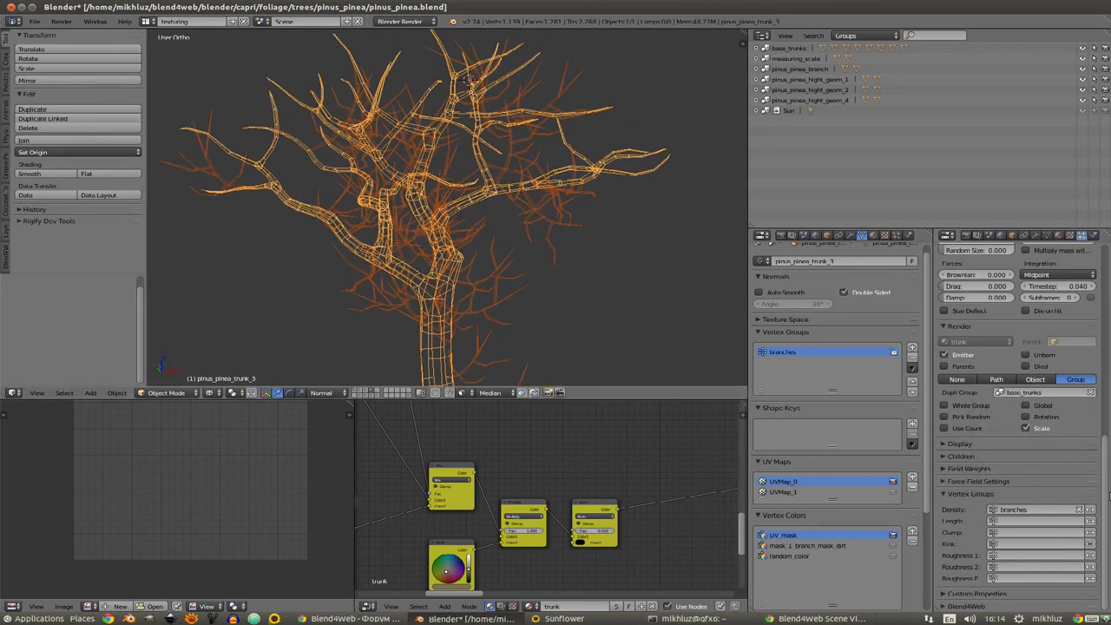
scroll(941, 291, "up", 10)
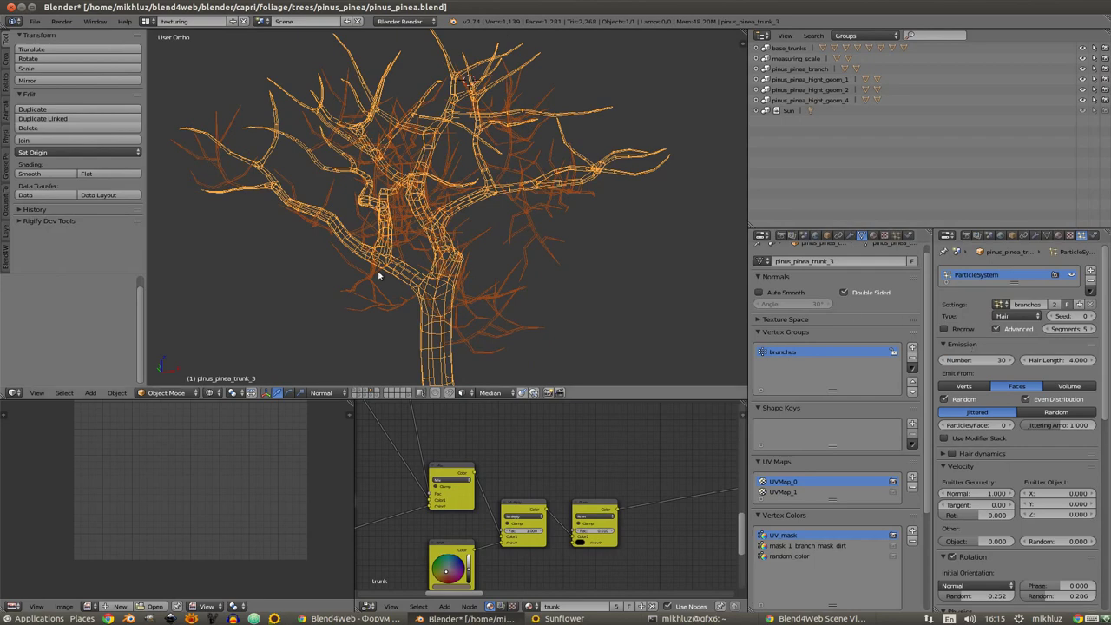
Step: Put the trunk into Weight Paint mode and maximize the 3D view around the tree
left_click(193, 335)
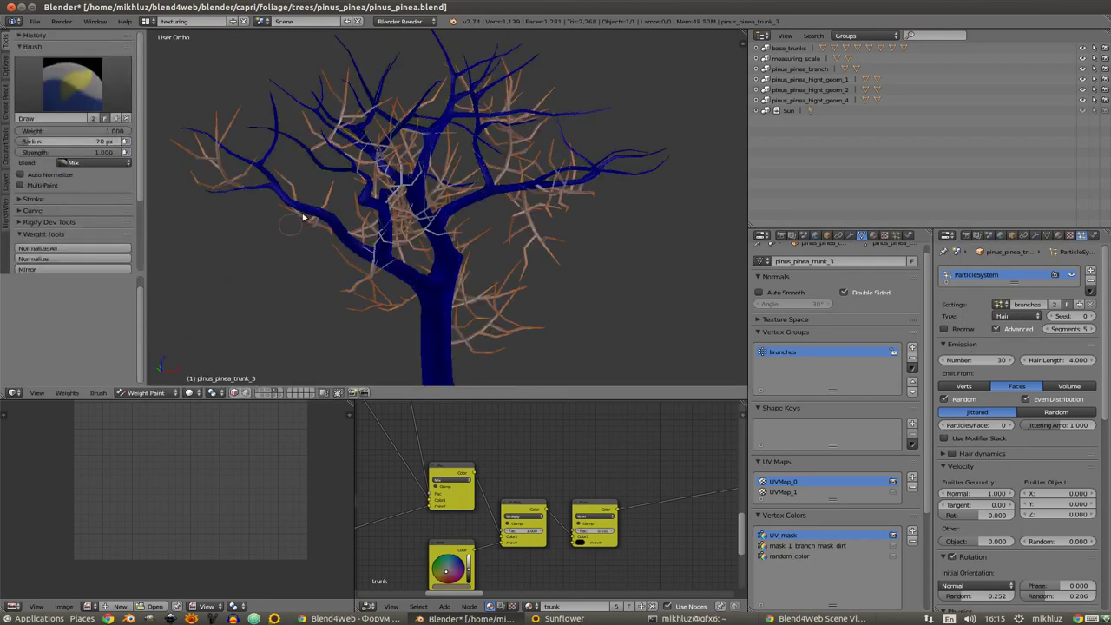
middle_click_drag(298, 211, 362, 290)
scroll(441, 260, "up", 5)
middle_click_drag(487, 261, 460, 243)
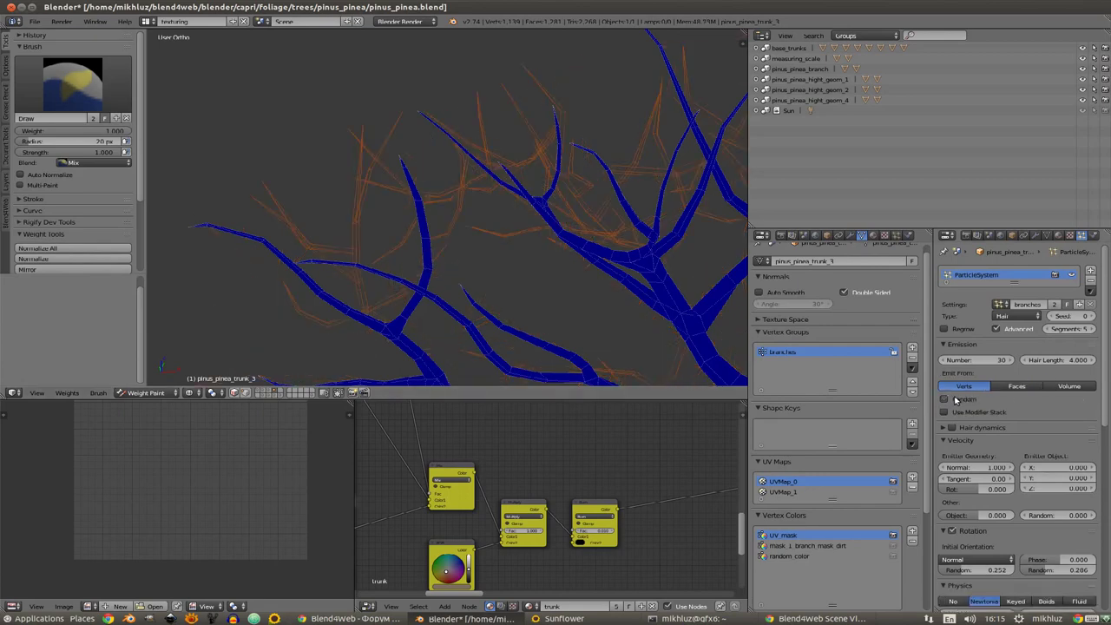
mouse_move(380, 254)
middle_mouse_down()
mouse_move(459, 254)
mouse_move(441, 275)
mouse_move(400, 257)
middle_mouse_up()
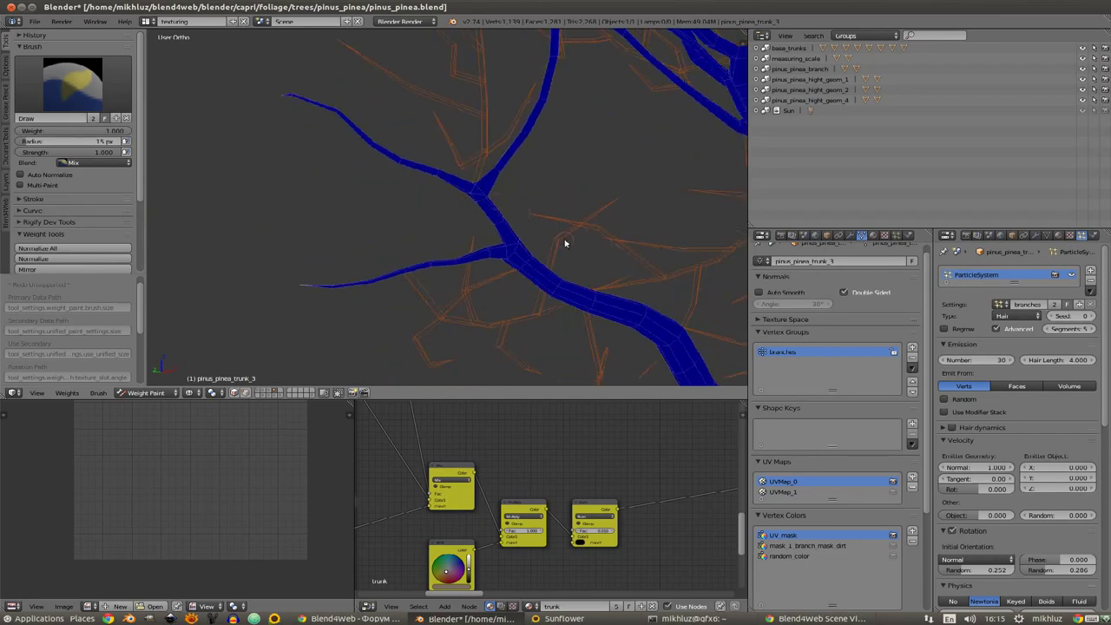
key("ctrl+Up")
scroll(600, 216, "down", 5)
mouse_move(685, 285)
middle_mouse_down()
mouse_move(595, 333)
mouse_move(759, 240)
mouse_move(598, 472)
mouse_move(633, 354)
mouse_move(634, 380)
mouse_move(657, 335)
middle_mouse_up()
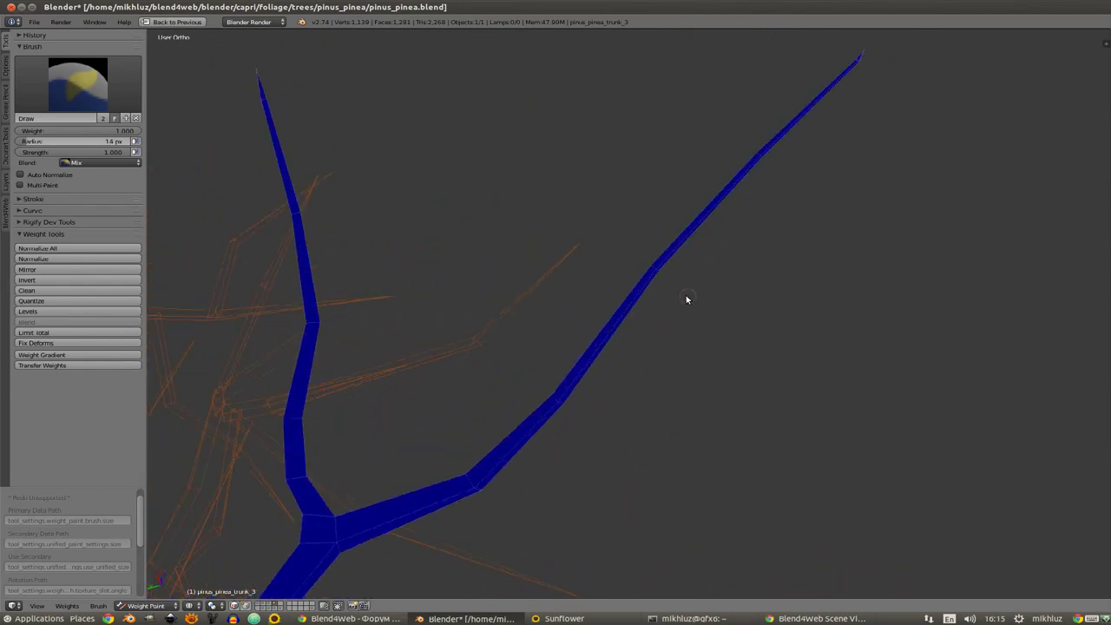
Step: Orbit and zoom around the upper crown to inspect the blue-weighted branches and their tips
scroll(650, 269, "down", 3)
mouse_move(595, 275)
middle_mouse_down()
mouse_move(583, 359)
mouse_move(598, 304)
mouse_move(630, 345)
middle_mouse_up()
mouse_move(707, 303)
middle_mouse_down()
mouse_move(556, 409)
mouse_move(631, 355)
mouse_move(560, 298)
mouse_move(685, 370)
mouse_move(624, 327)
mouse_move(635, 244)
mouse_move(575, 350)
mouse_move(669, 342)
mouse_move(550, 426)
mouse_move(625, 374)
mouse_move(620, 359)
mouse_move(564, 345)
mouse_move(545, 354)
middle_mouse_up()
scroll(623, 373, "down", 3)
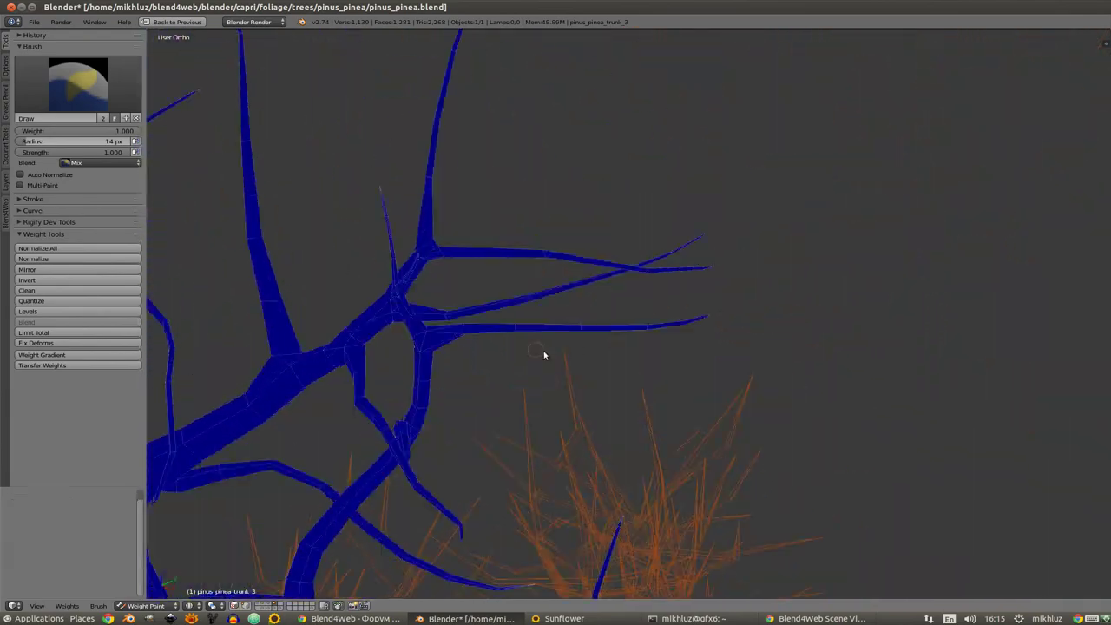
mouse_move(682, 351)
middle_mouse_down()
mouse_move(703, 298)
mouse_move(700, 330)
mouse_move(657, 342)
mouse_move(594, 311)
mouse_move(678, 380)
mouse_move(717, 365)
mouse_move(704, 390)
mouse_move(800, 372)
middle_mouse_up()
mouse_move(722, 422)
middle_mouse_down()
mouse_move(709, 339)
mouse_move(620, 283)
mouse_move(565, 285)
mouse_move(611, 330)
mouse_move(727, 339)
middle_mouse_up()
scroll(612, 330, "up", 3)
middle_click_drag(659, 408, 557, 241)
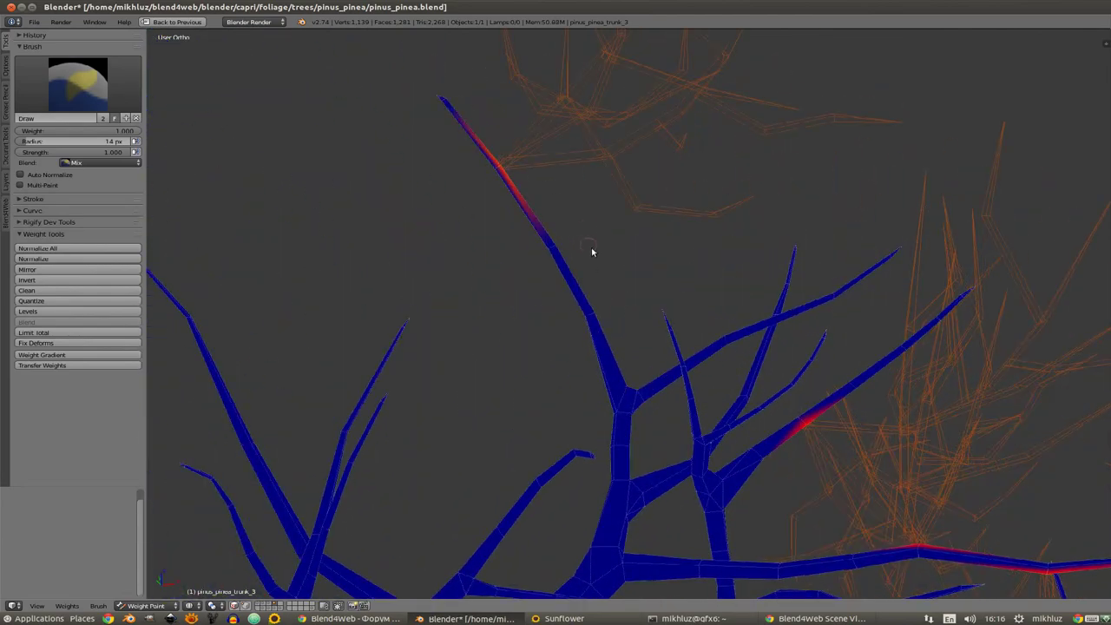
mouse_move(728, 331)
middle_mouse_down()
mouse_move(558, 298)
mouse_move(606, 422)
middle_mouse_up()
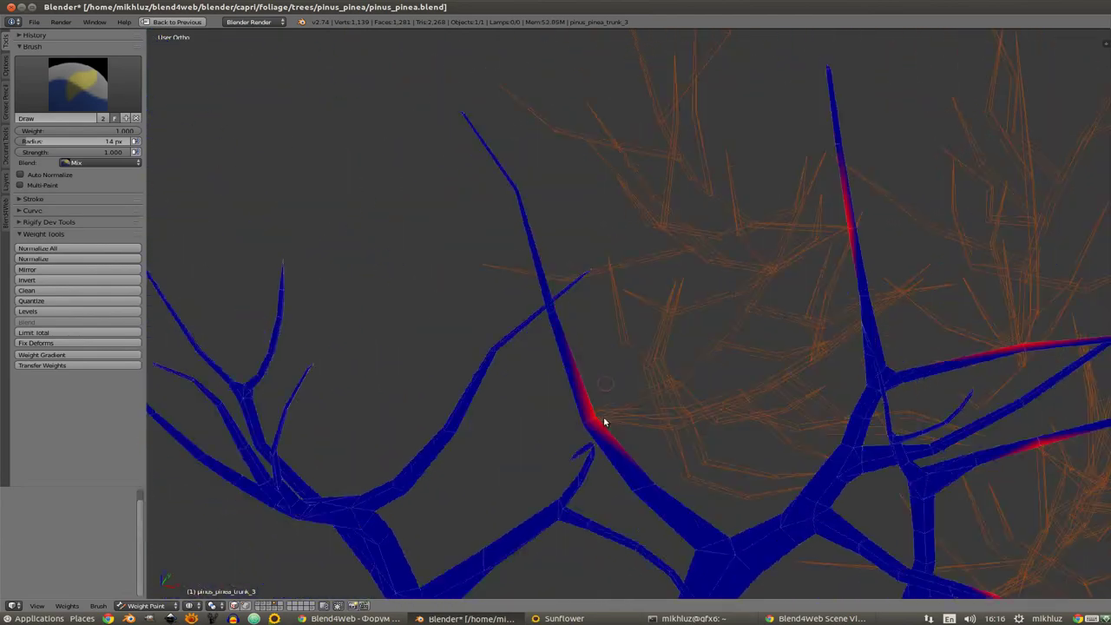
mouse_move(536, 375)
middle_mouse_down()
mouse_move(576, 373)
mouse_move(595, 304)
middle_mouse_up()
Step: Zoom in close on the branch weights from several angles, then restore the multi-editor layout
scroll(559, 374, "down", 3)
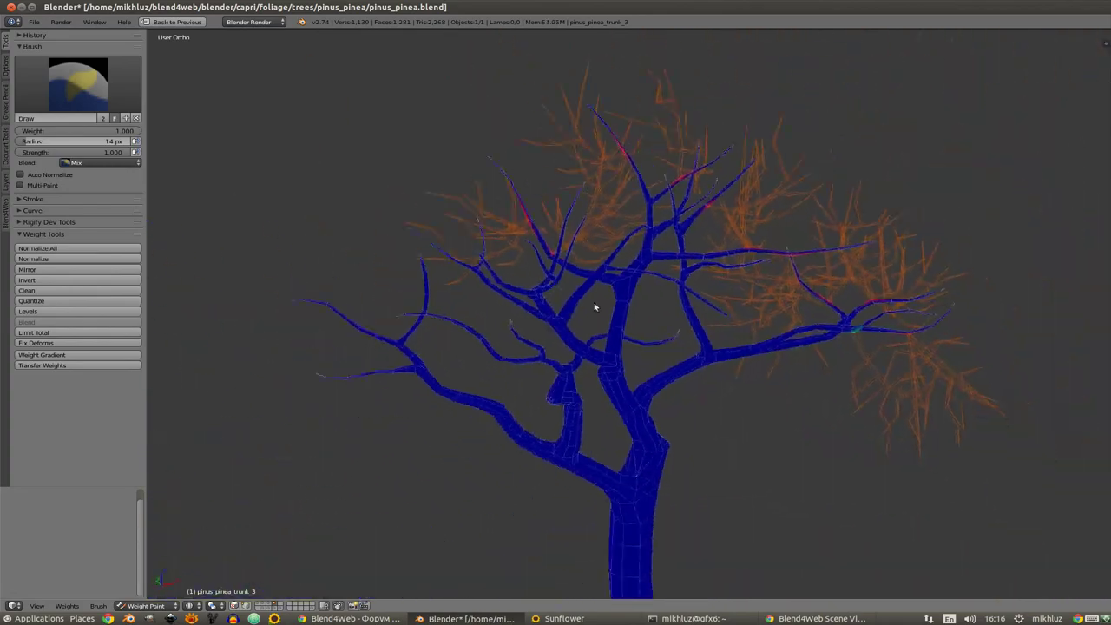
scroll(702, 303, "up", 2)
scroll(702, 303, "up", 2)
scroll(663, 303, "up", 2)
scroll(806, 300, "up", 3)
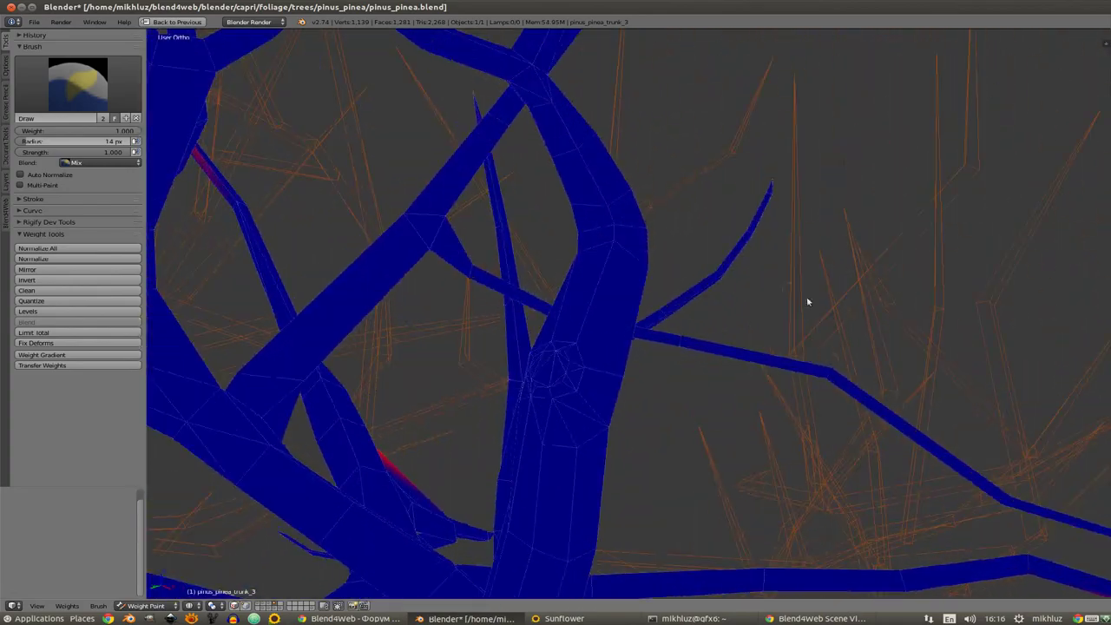
scroll(688, 365, "up", 2)
mouse_move(689, 365)
middle_mouse_down()
mouse_move(558, 391)
mouse_move(519, 367)
mouse_move(486, 402)
mouse_move(640, 280)
mouse_move(546, 350)
mouse_move(469, 380)
mouse_move(486, 402)
mouse_move(547, 432)
mouse_move(697, 286)
mouse_move(694, 367)
mouse_move(638, 377)
mouse_move(634, 347)
mouse_move(652, 385)
middle_mouse_up()
mouse_move(721, 352)
middle_mouse_down()
mouse_move(732, 339)
mouse_move(633, 332)
mouse_move(707, 340)
mouse_move(586, 421)
mouse_move(695, 439)
middle_mouse_up()
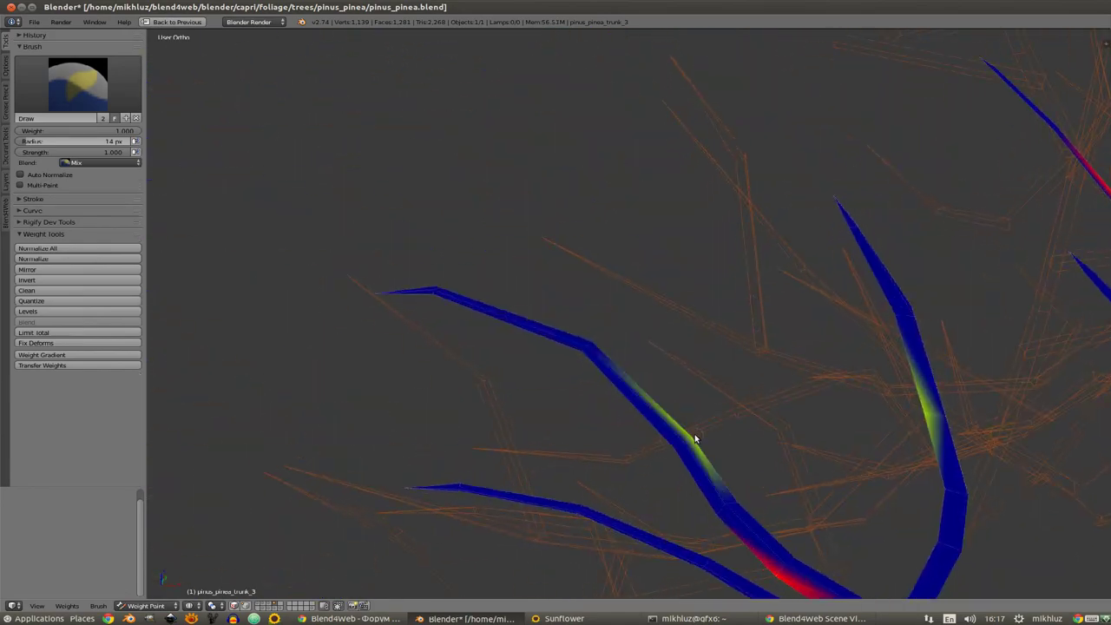
mouse_move(727, 335)
middle_mouse_down()
mouse_move(633, 411)
mouse_move(690, 321)
middle_mouse_up()
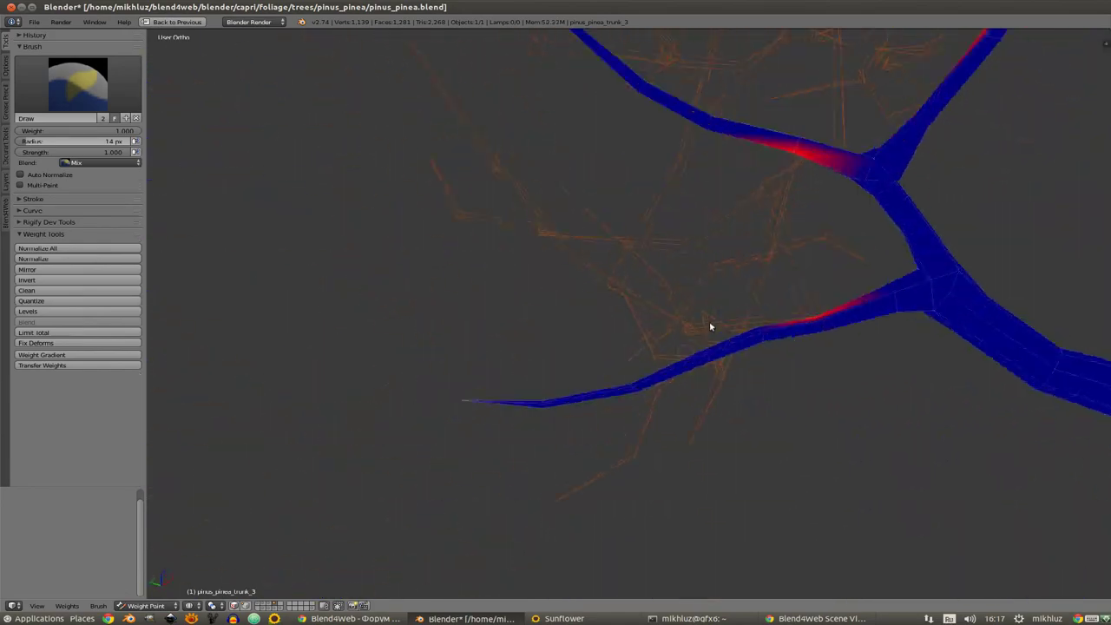
mouse_move(704, 424)
middle_mouse_down()
mouse_move(735, 324)
mouse_move(593, 387)
mouse_move(686, 365)
mouse_move(745, 327)
mouse_move(580, 417)
mouse_move(650, 339)
mouse_move(568, 449)
mouse_move(609, 357)
mouse_move(663, 330)
mouse_move(637, 296)
mouse_move(666, 350)
mouse_move(608, 368)
mouse_move(692, 401)
middle_mouse_up()
scroll(608, 368, "up", 5)
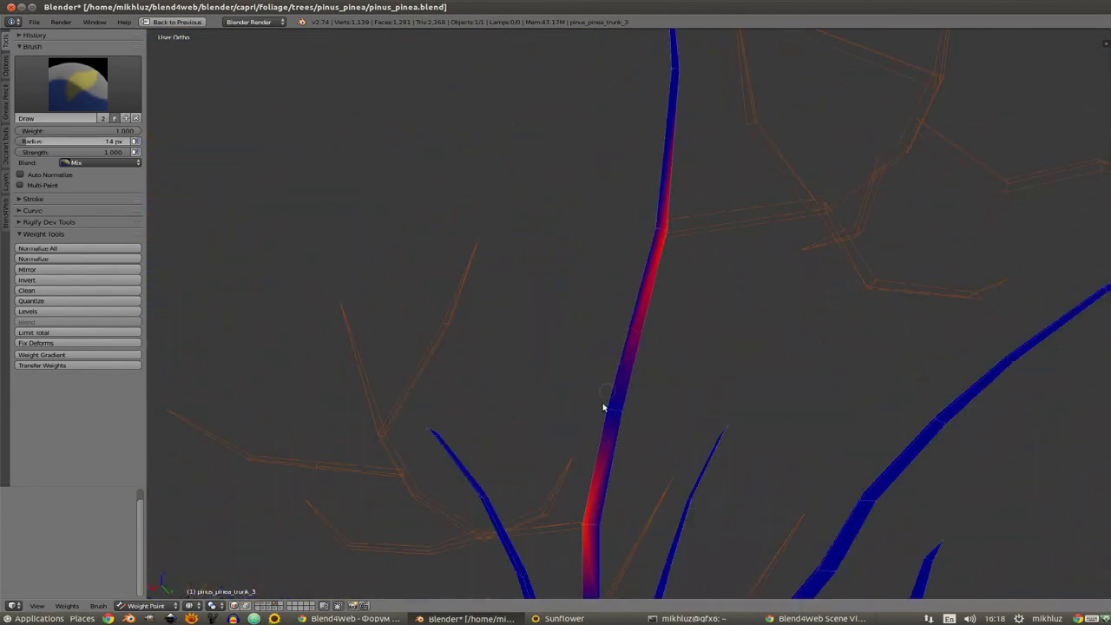
mouse_move(604, 407)
middle_mouse_down()
mouse_move(662, 365)
mouse_move(518, 416)
mouse_move(645, 352)
mouse_move(765, 265)
mouse_move(582, 310)
mouse_move(614, 283)
middle_mouse_up()
scroll(613, 284, "down", 5)
mouse_move(543, 374)
middle_mouse_down()
mouse_move(596, 289)
mouse_move(570, 248)
mouse_move(615, 248)
middle_mouse_up()
key("ctrl+Up")
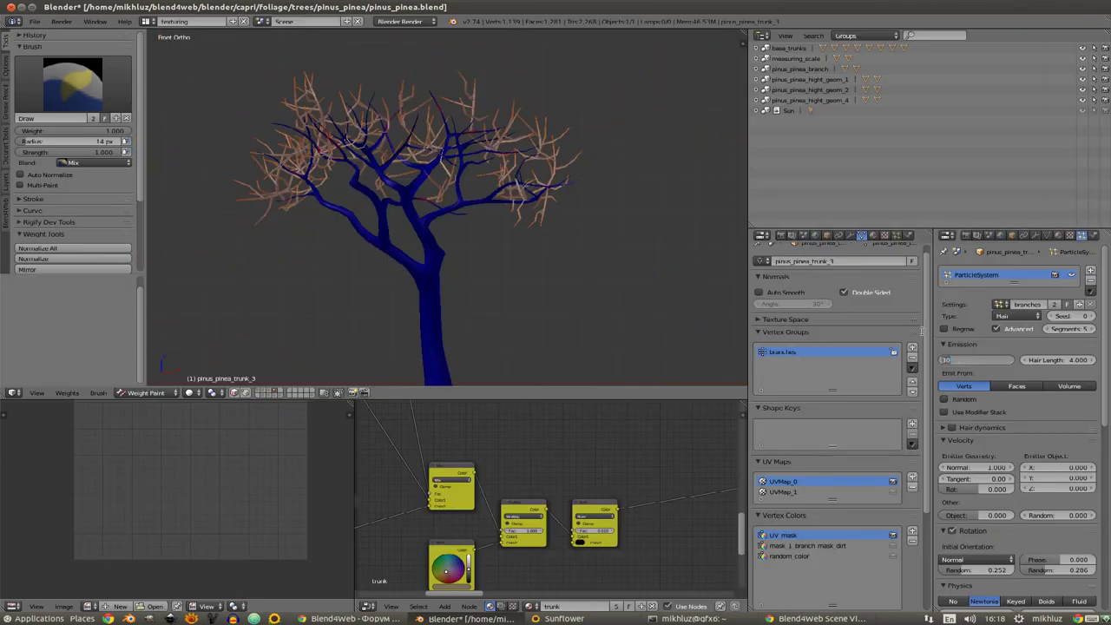
Step: Toggle the trunk into Edit Mode and back to Weight Paint, then zoom and orbit around the tree
key("Tab")
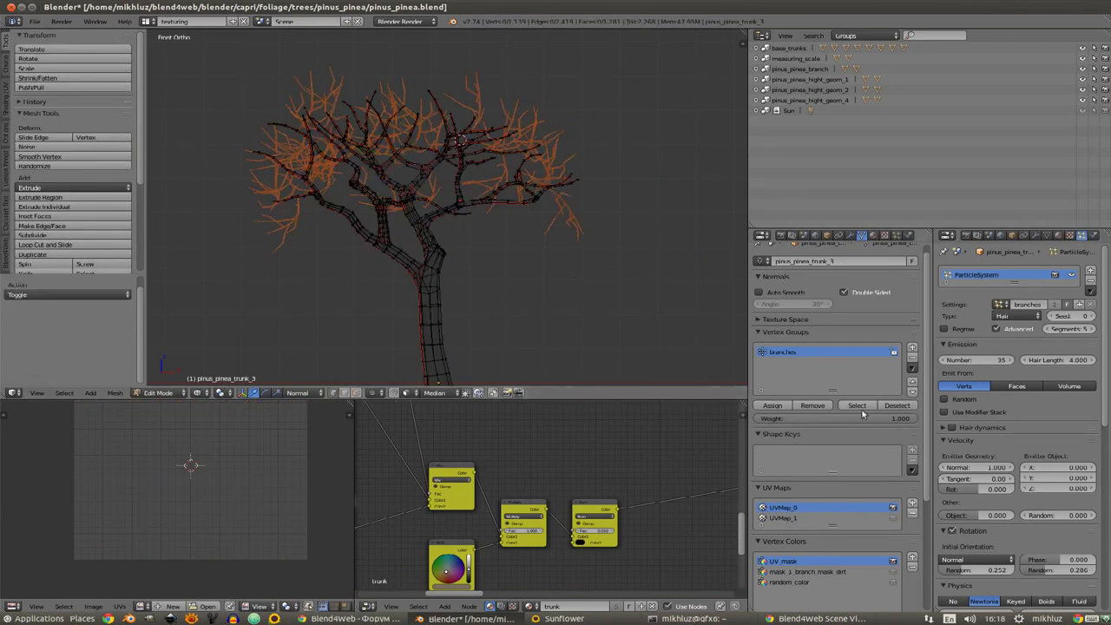
key("Tab")
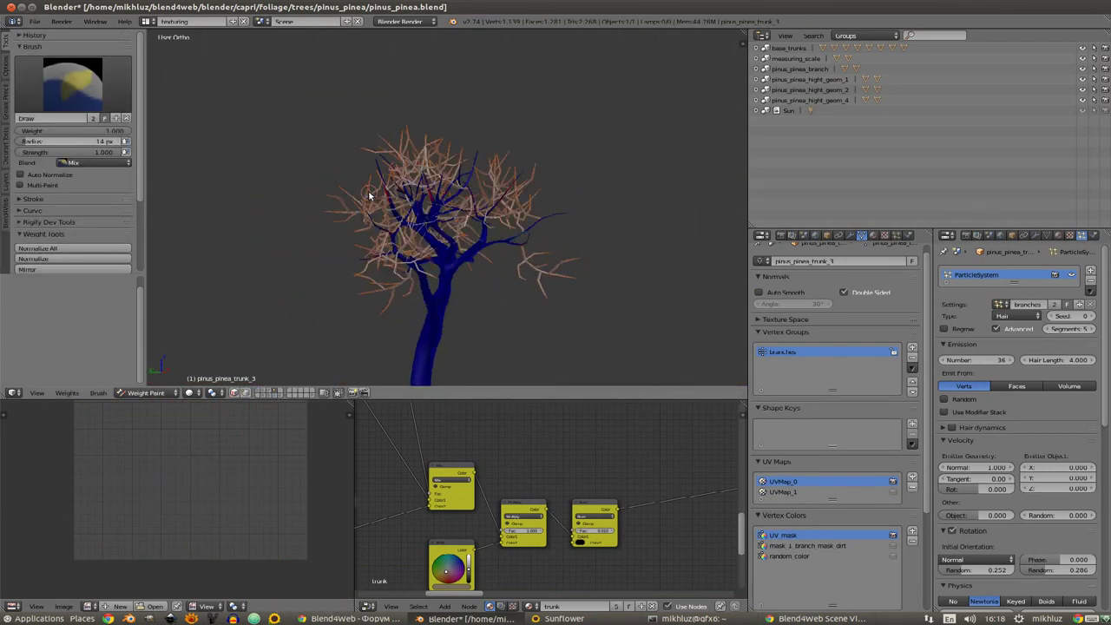
scroll(608, 217, "up", 3)
scroll(573, 231, "up", 2)
scroll(555, 245, "down", 4)
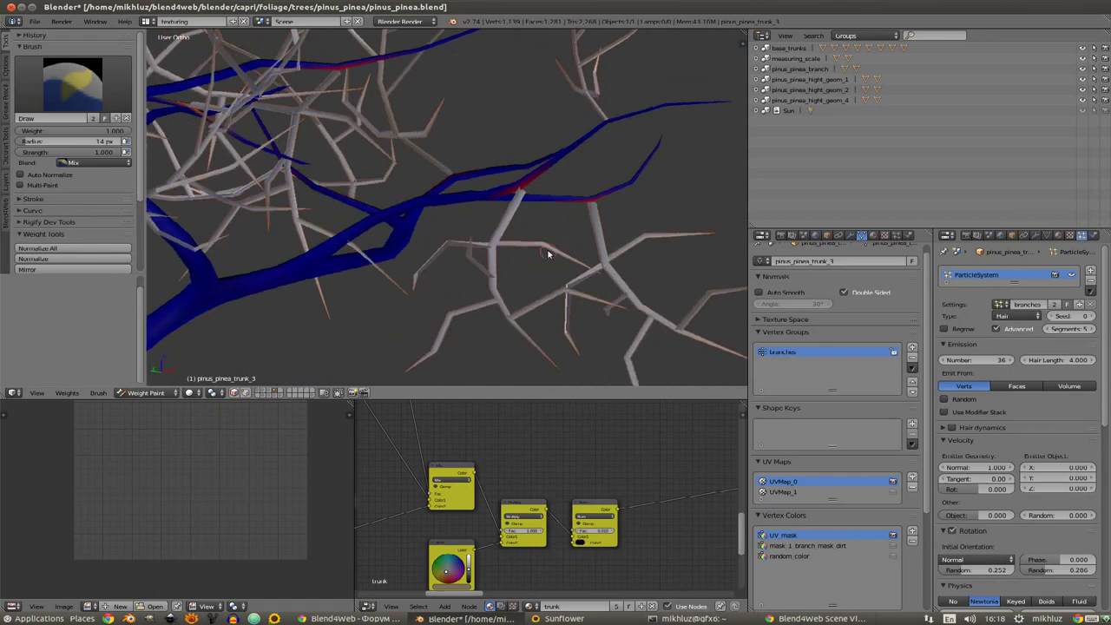
scroll(523, 268, "up", 3)
scroll(536, 243, "down", 5)
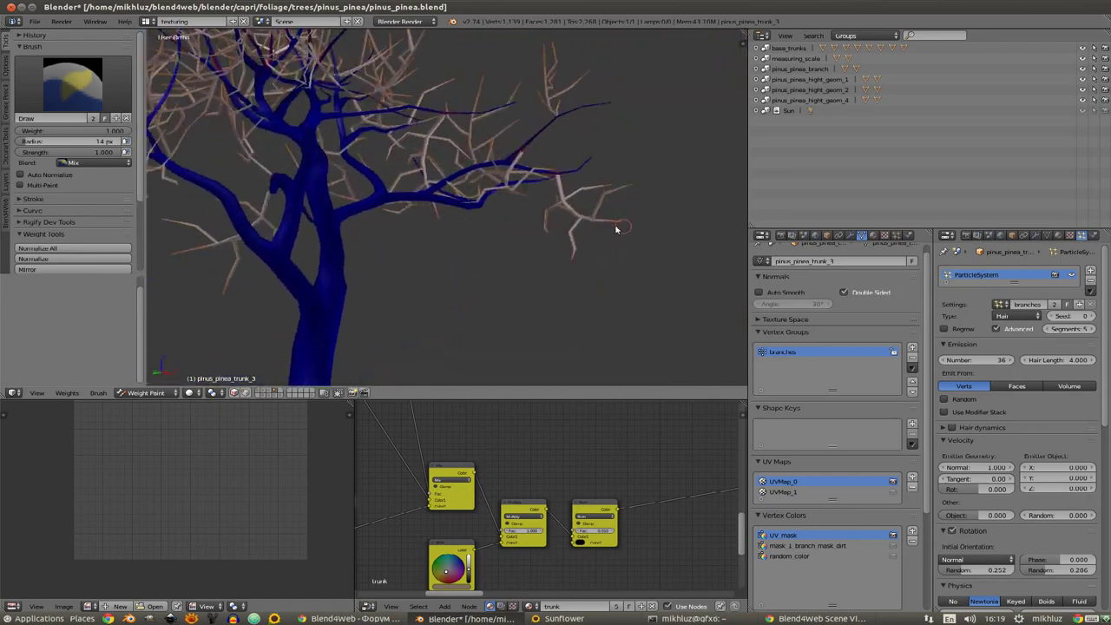
scroll(347, 208, "up", 3)
scroll(530, 213, "up", 2)
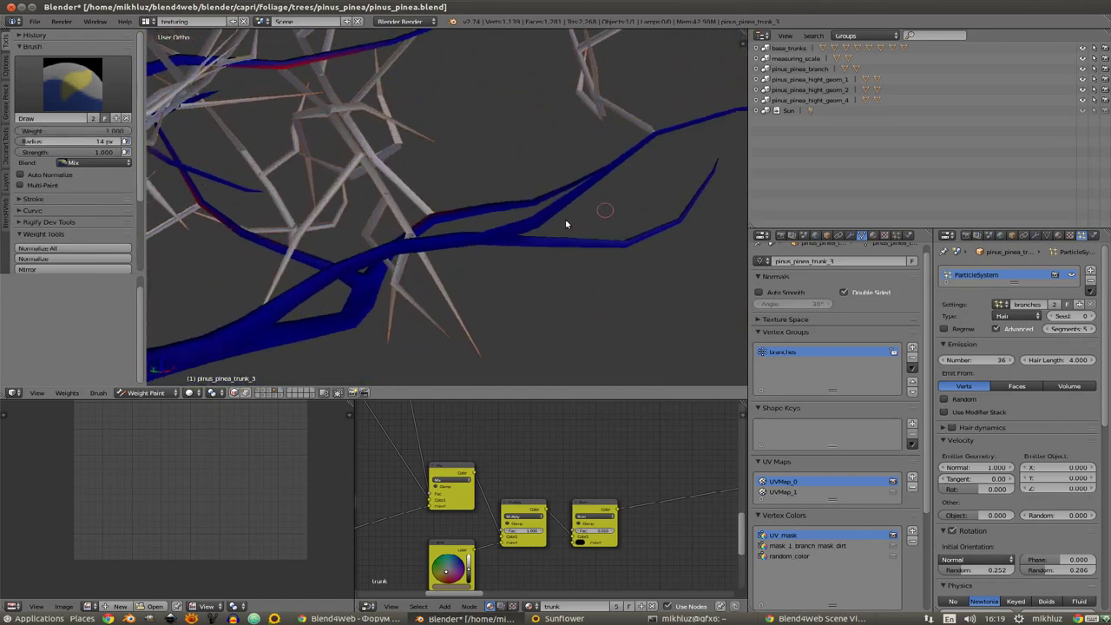
scroll(643, 217, "up", 3)
scroll(530, 277, "down", 2)
scroll(568, 266, "down", 2)
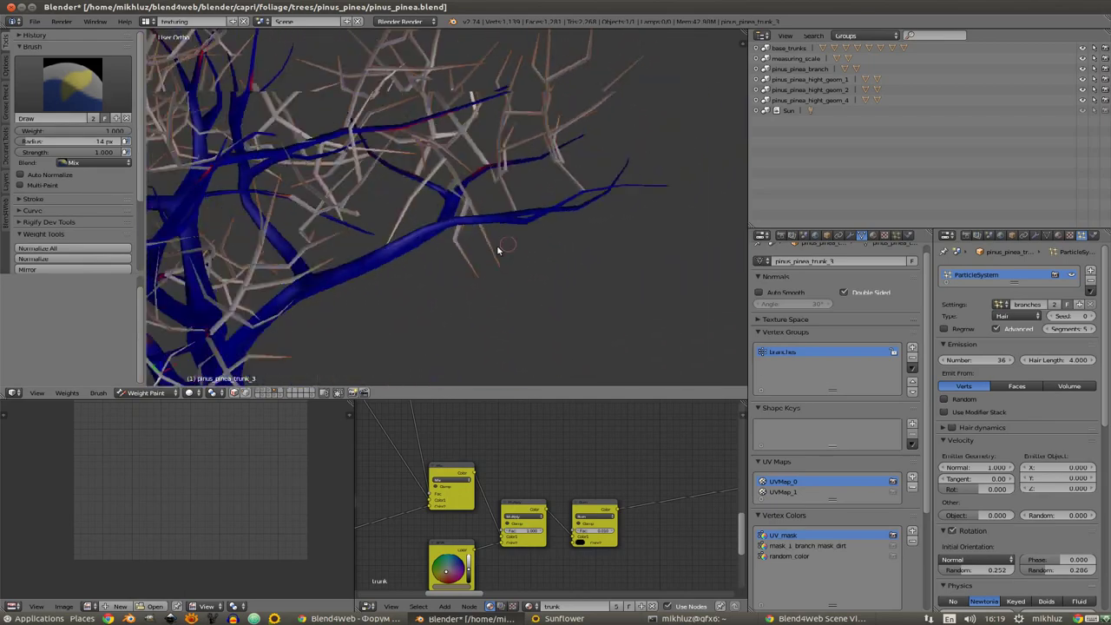
scroll(498, 248, "up", 2)
scroll(563, 211, "up", 2)
scroll(459, 273, "down", 4)
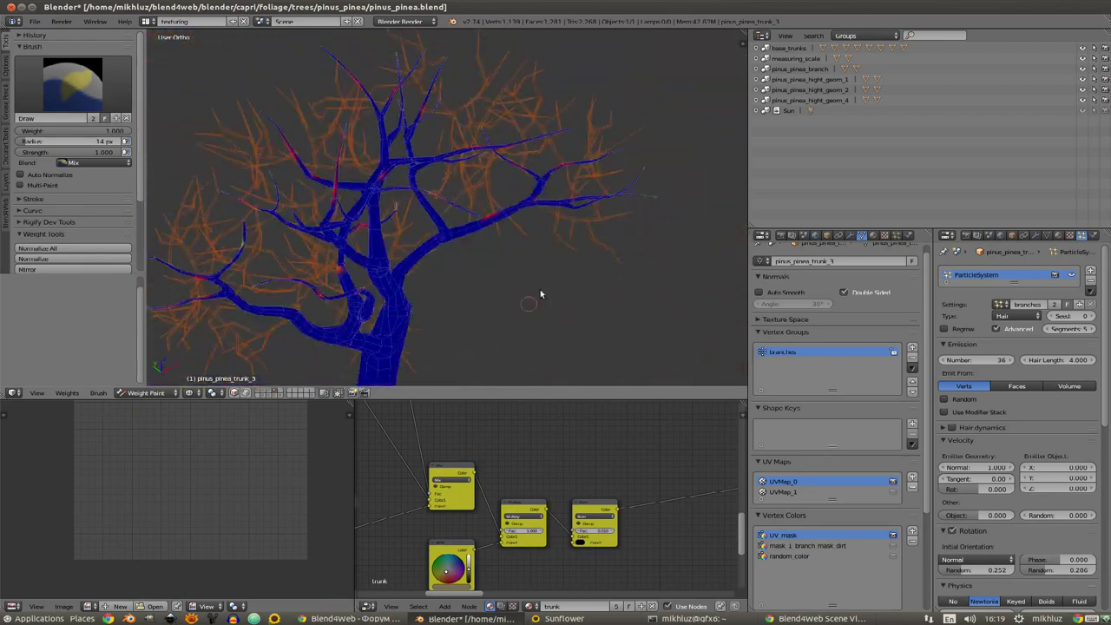
mouse_move(540, 289)
middle_mouse_down()
mouse_move(528, 272)
mouse_move(561, 200)
middle_mouse_up()
scroll(1103, 372, "down", 1)
mouse_move(521, 261)
middle_mouse_down()
mouse_move(473, 293)
mouse_move(524, 241)
middle_mouse_up()
scroll(486, 278, "up", 2)
Step: Switch the trunk to Object Mode and maximize the 3D viewport
key("ctrl+Tab")
scroll(473, 293, "down", 3)
key("ctrl+Up")
Step: View the tree from the front, rotate around it in six numpad steps, then restore the layout
key("KP_1")
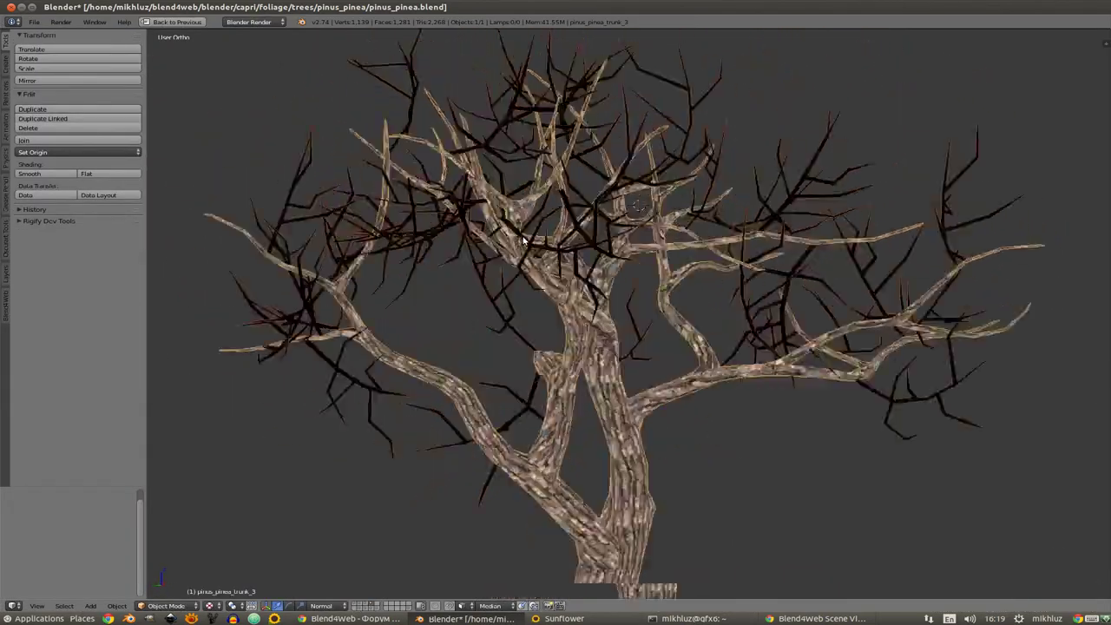
key("KP_4")
key("KP_4")
key("KP_4")
key("KP_4")
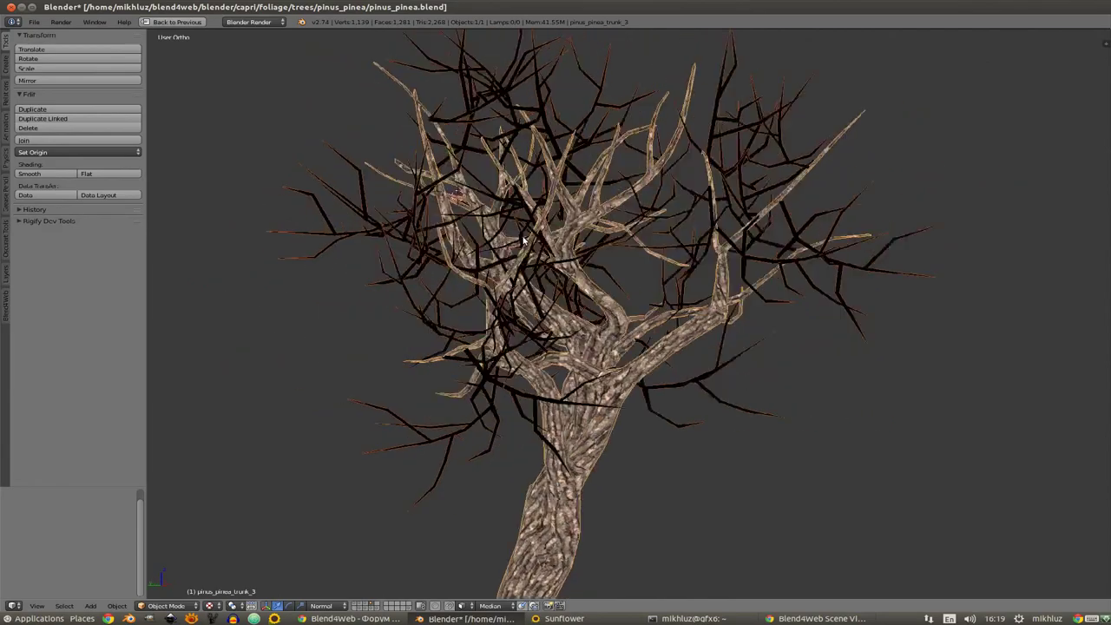
key("KP_4")
key("KP_4")
key("KP_4")
key("KP_4")
key("KP_4")
key("KP_4")
key("KP_4")
key("KP_4")
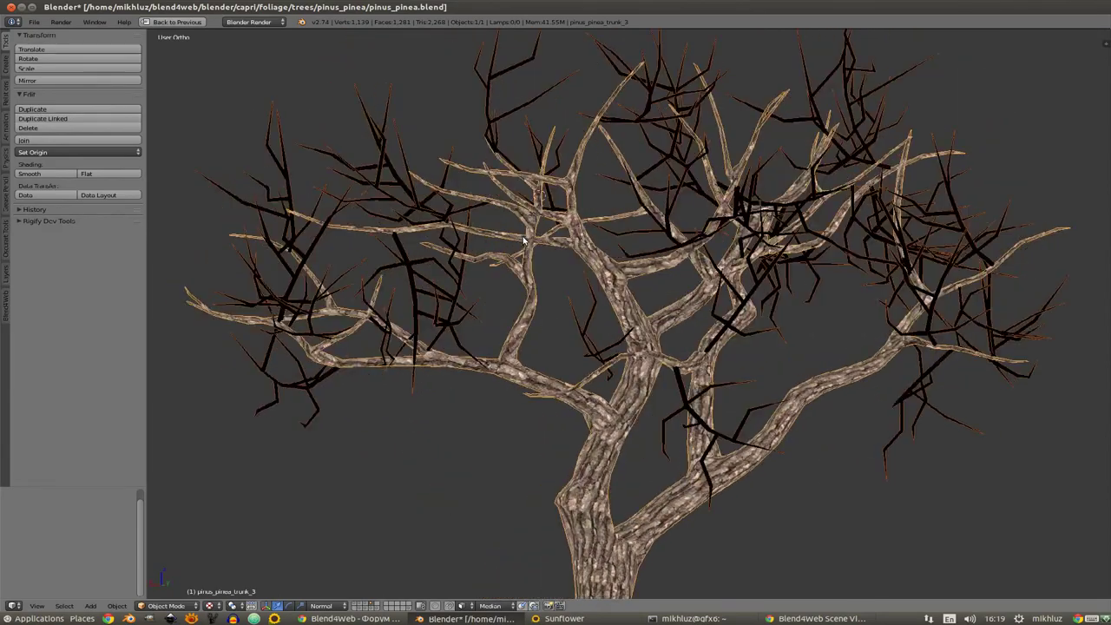
key("KP_4")
key("KP_4")
key("KP_4")
key("KP_4")
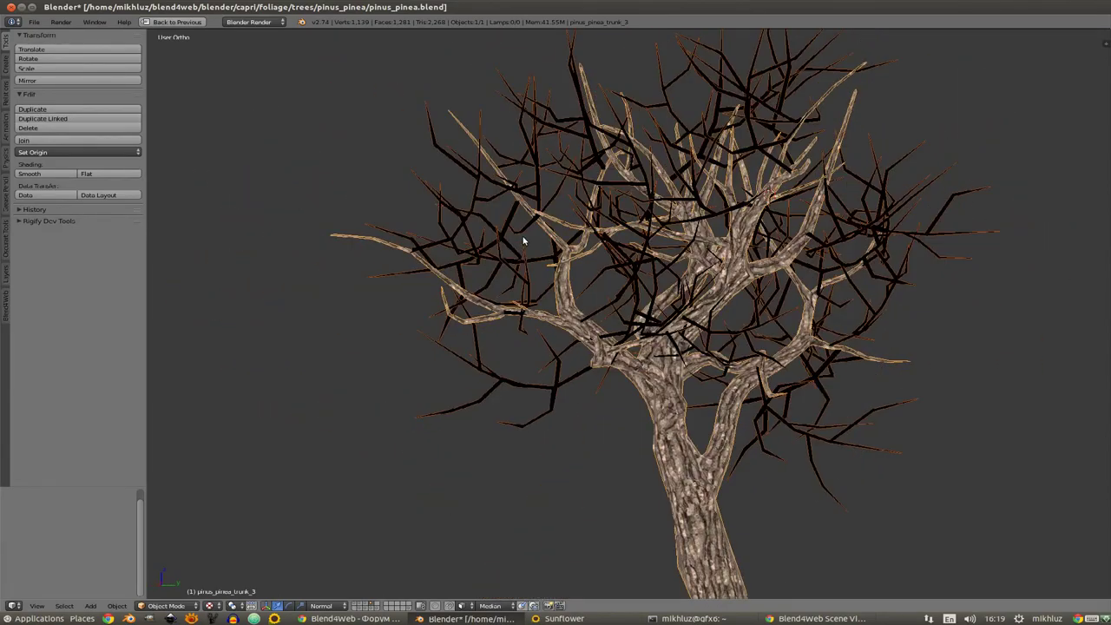
key("KP_4")
key("KP_4")
key("KP_4")
key("KP_4")
key("KP_4")
key("KP_4")
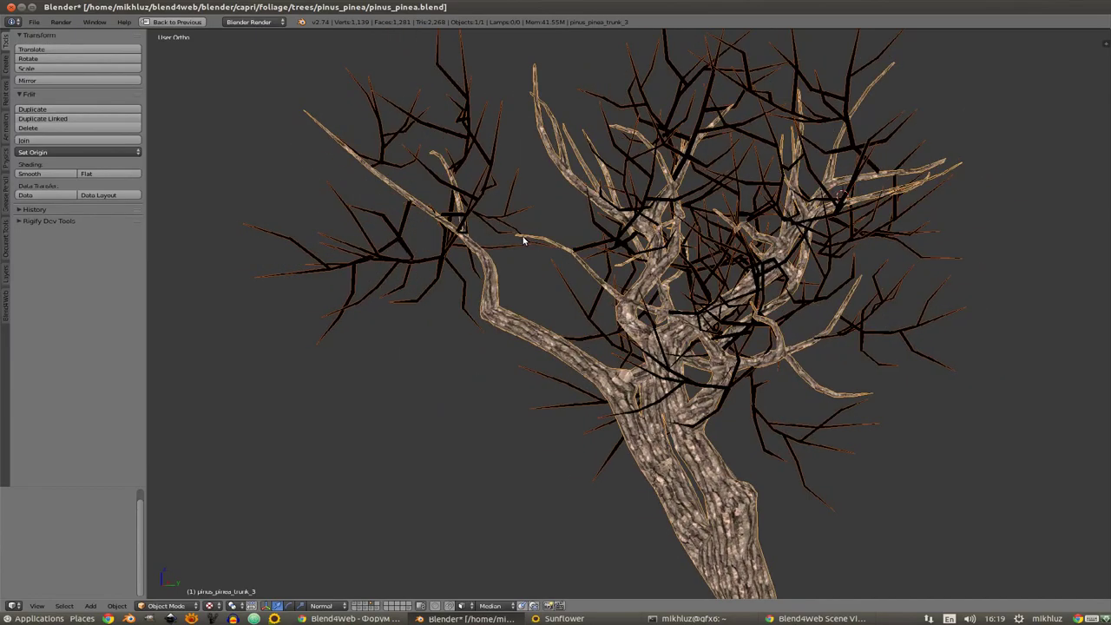
key("KP_4")
key("KP_4")
key("KP_4")
key("KP_4")
key("KP_4")
key("KP_4")
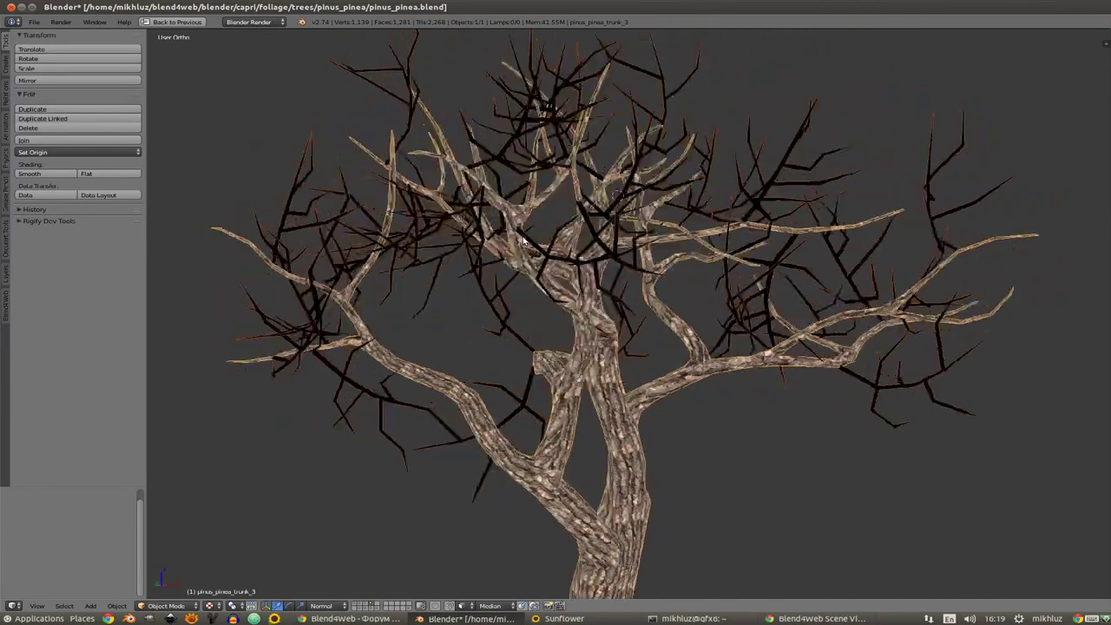
key("KP_4")
key("KP_4")
key("ctrl+Up")
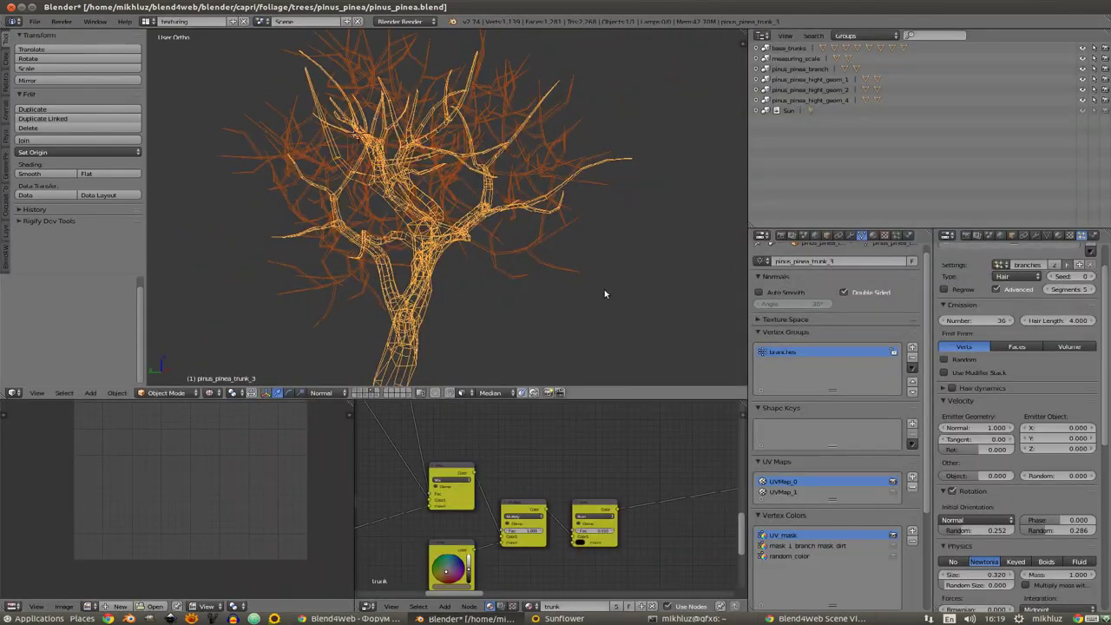
Step: Convert the ParticleSystem modifier's hair branches into real objects and select base_trunk_01.003
left_click(1058, 235)
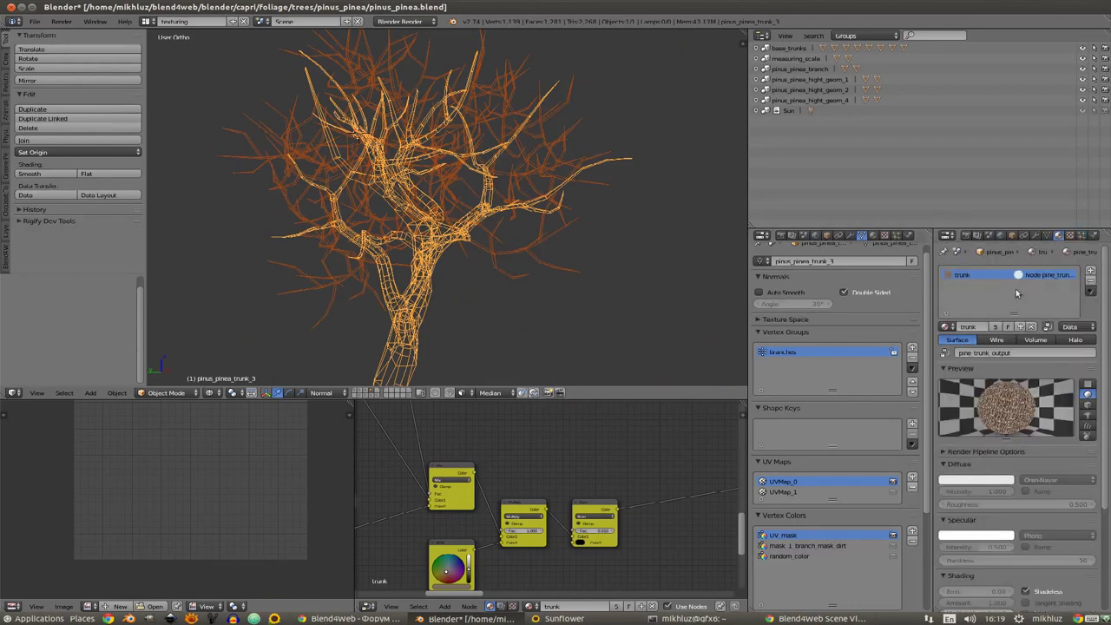
left_click(848, 237)
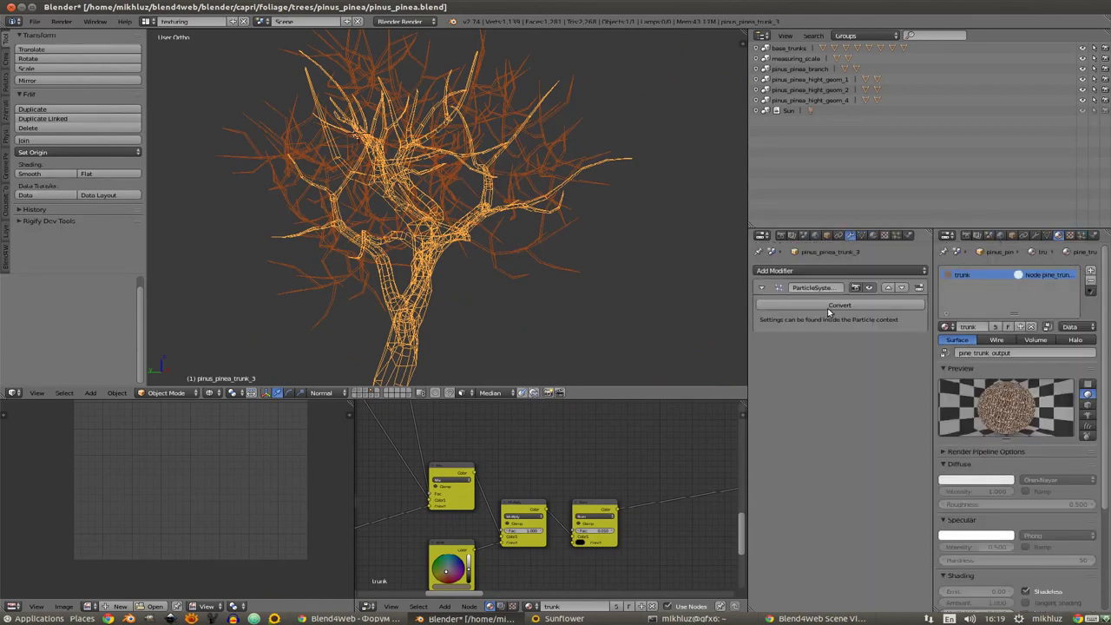
left_click(1082, 236)
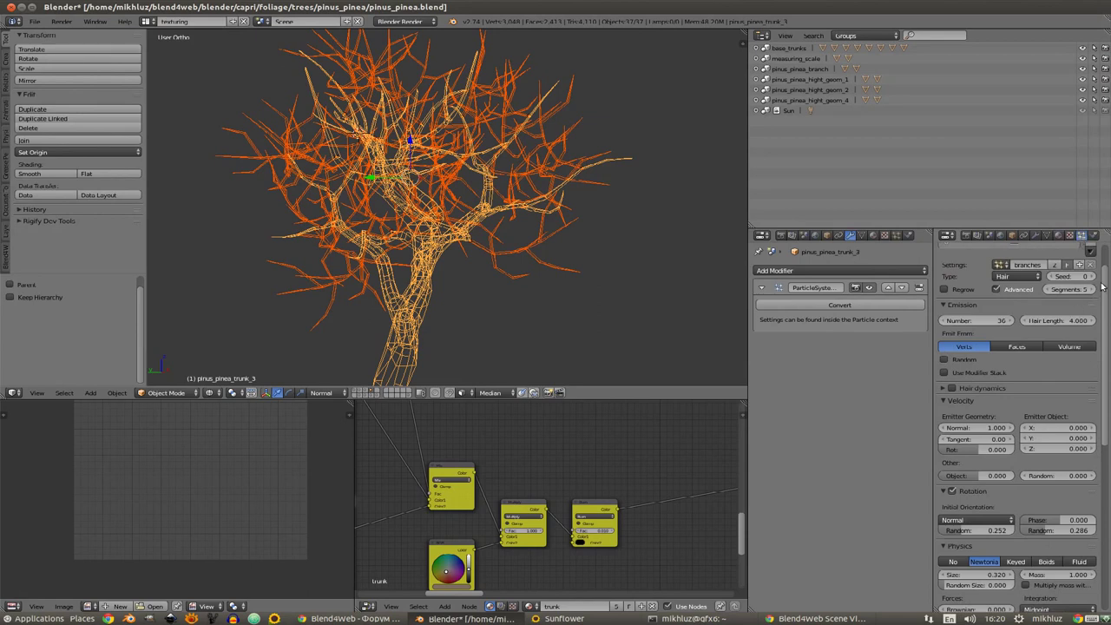
mouse_move(1104, 286)
left_mouse_down()
mouse_move(1109, 270)
mouse_move(1108, 290)
left_mouse_up()
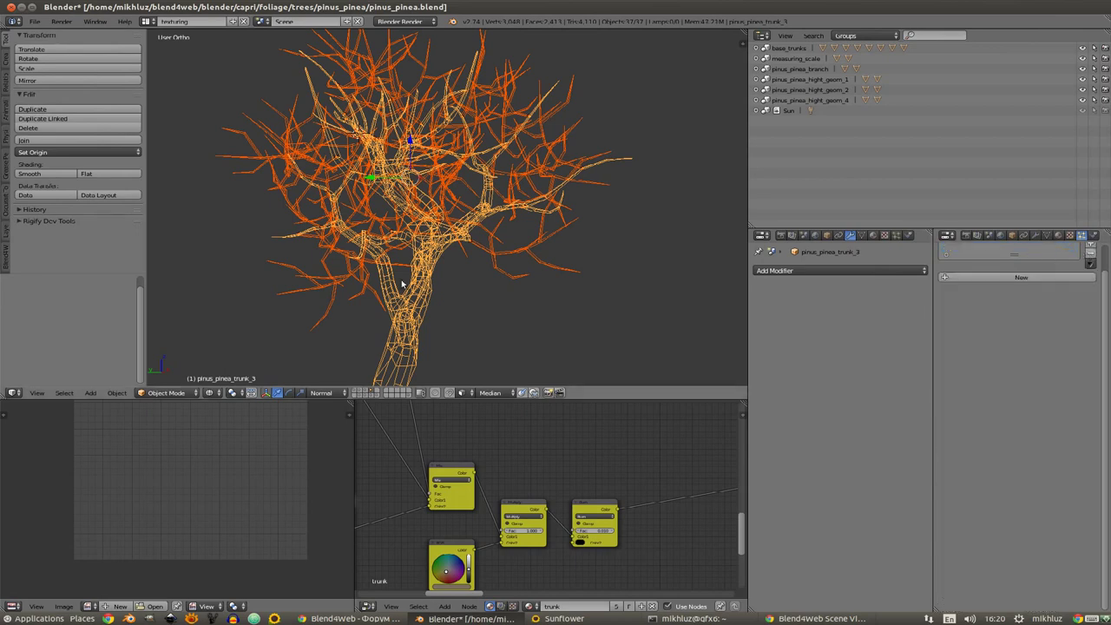
right_click(528, 266)
Step: Maximize the viewport in solid shading and zoom in on the selected branch
key("ctrl+Up")
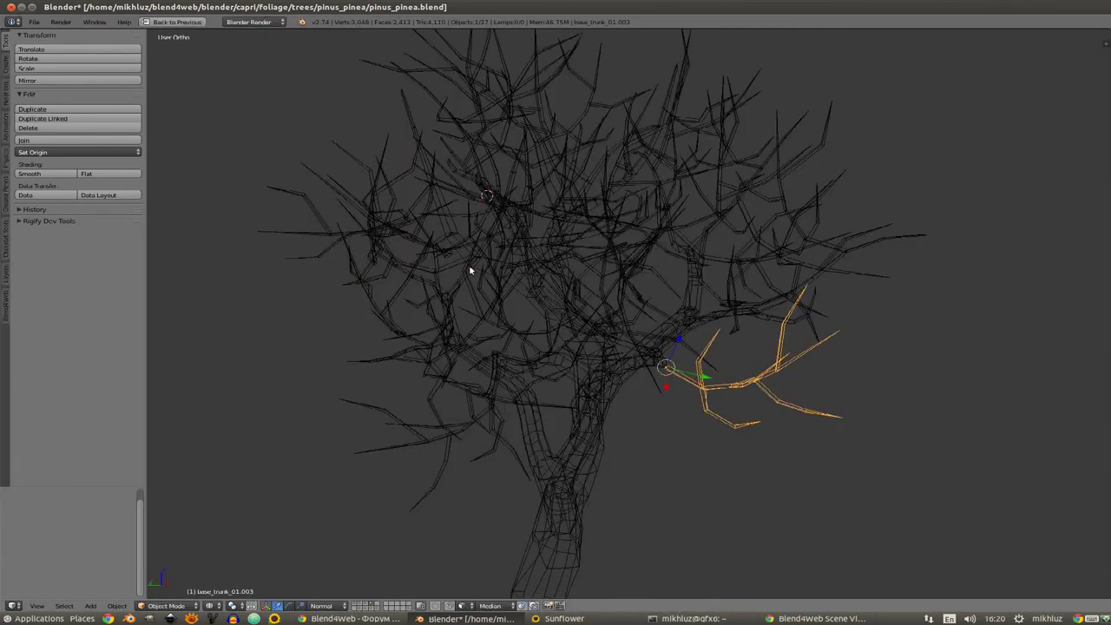
key("z")
scroll(648, 318, "up", 3)
mouse_move(700, 323)
middle_mouse_down()
mouse_move(571, 292)
mouse_move(649, 317)
mouse_move(645, 339)
mouse_move(709, 344)
middle_mouse_up()
scroll(572, 292, "up", 3)
scroll(571, 292, "up", 3)
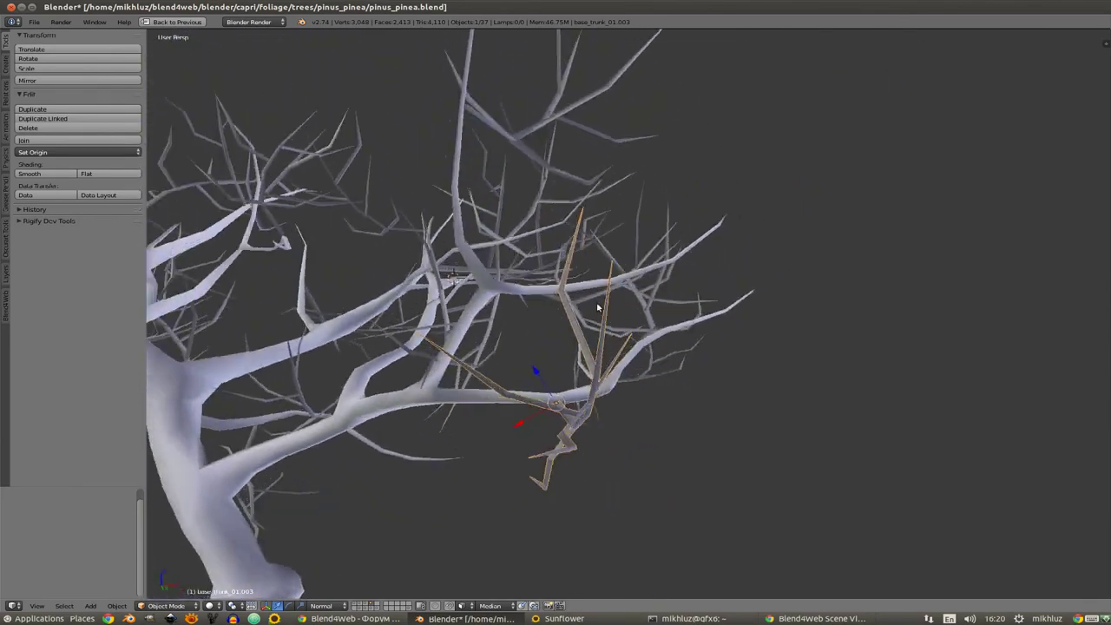
Step: Tilt the branch to follow its limb and nudge its base onto the limb
mouse_move(718, 413)
middle_mouse_down()
mouse_move(717, 448)
mouse_move(625, 417)
mouse_move(667, 402)
middle_mouse_up()
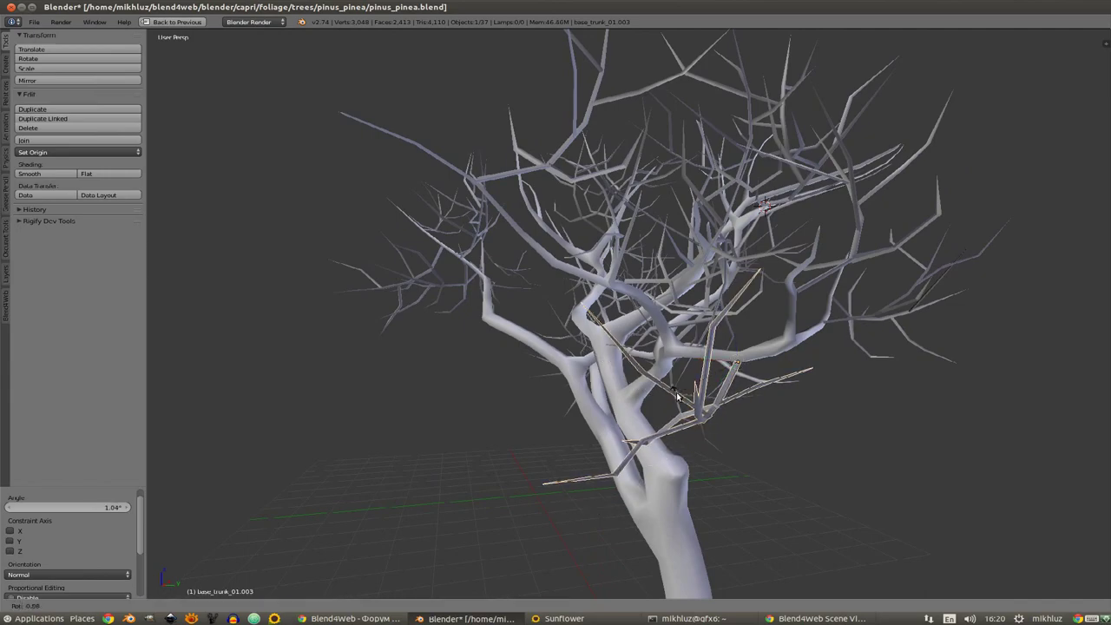
left_click(690, 395)
scroll(777, 416, "up", 5)
middle_click_drag(819, 377, 831, 397)
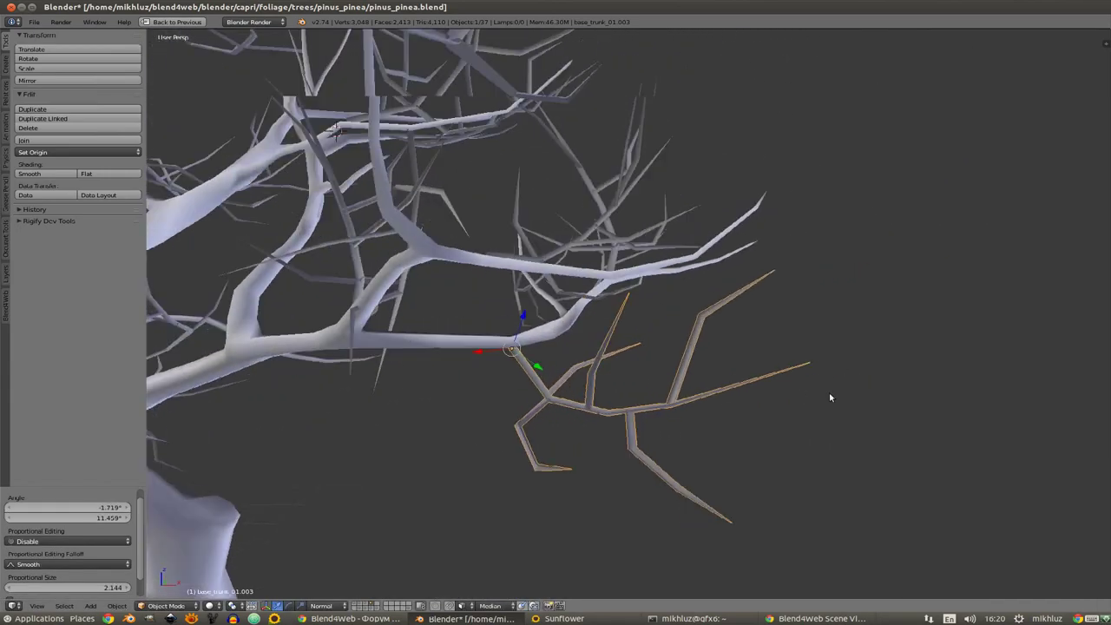
right_click_drag(749, 407, 745, 405)
middle_click_drag(745, 406, 729, 401)
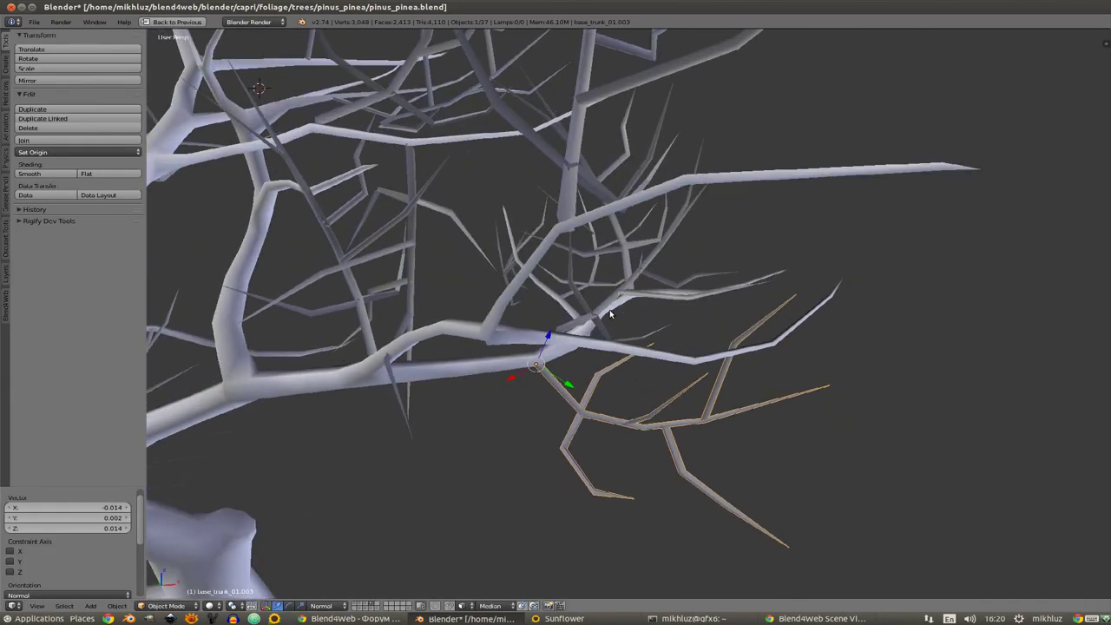
scroll(728, 401, "down", 3)
scroll(729, 334, "up", 5)
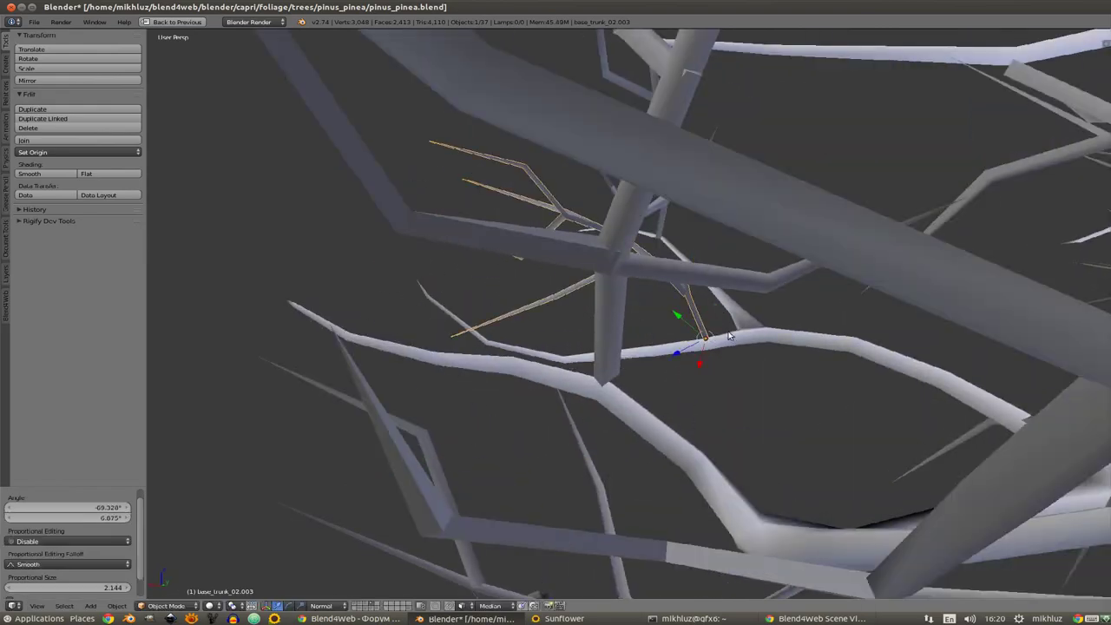
scroll(729, 336, "down", 5)
middle_click_drag(729, 336, 615, 291)
scroll(615, 290, "up", 5)
Step: Select and inspect the base_trunk_07.001 and base_trunk_01.001 branch clusters
right_click(566, 216)
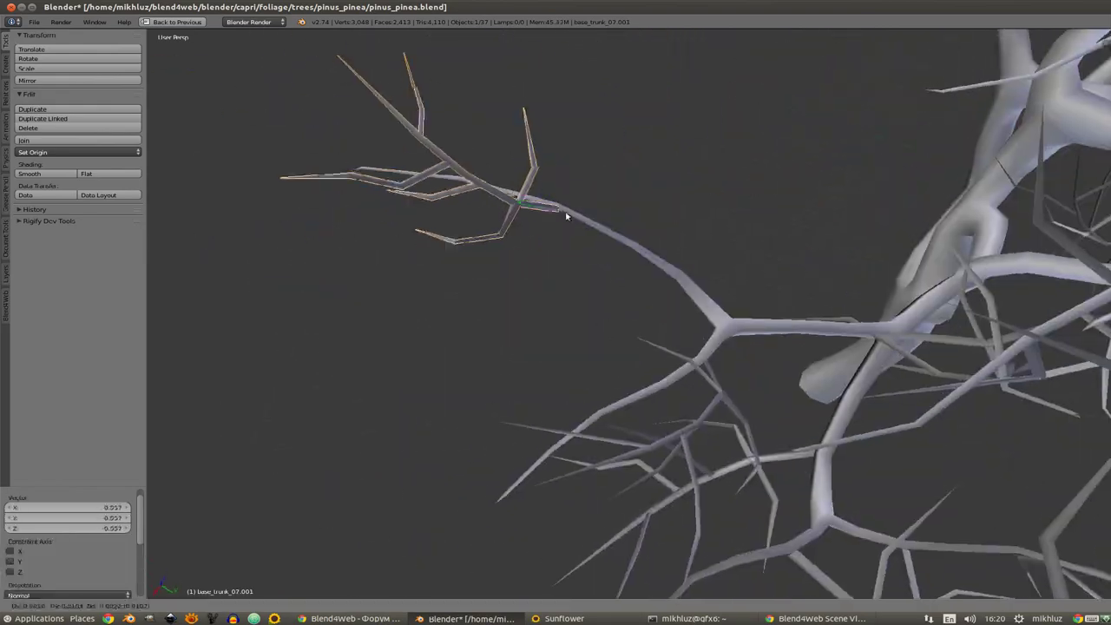
scroll(566, 216, "down", 3)
mouse_move(660, 325)
middle_mouse_down()
mouse_move(611, 347)
mouse_move(637, 212)
mouse_move(707, 377)
mouse_move(797, 310)
mouse_move(692, 317)
middle_mouse_up()
scroll(636, 212, "down", 3)
scroll(797, 311, "up", 3)
right_click(692, 317)
mouse_move(744, 350)
middle_mouse_down()
mouse_move(548, 322)
mouse_move(702, 390)
mouse_move(757, 322)
middle_mouse_up()
scroll(703, 390, "up", 3)
scroll(680, 408, "down", 3)
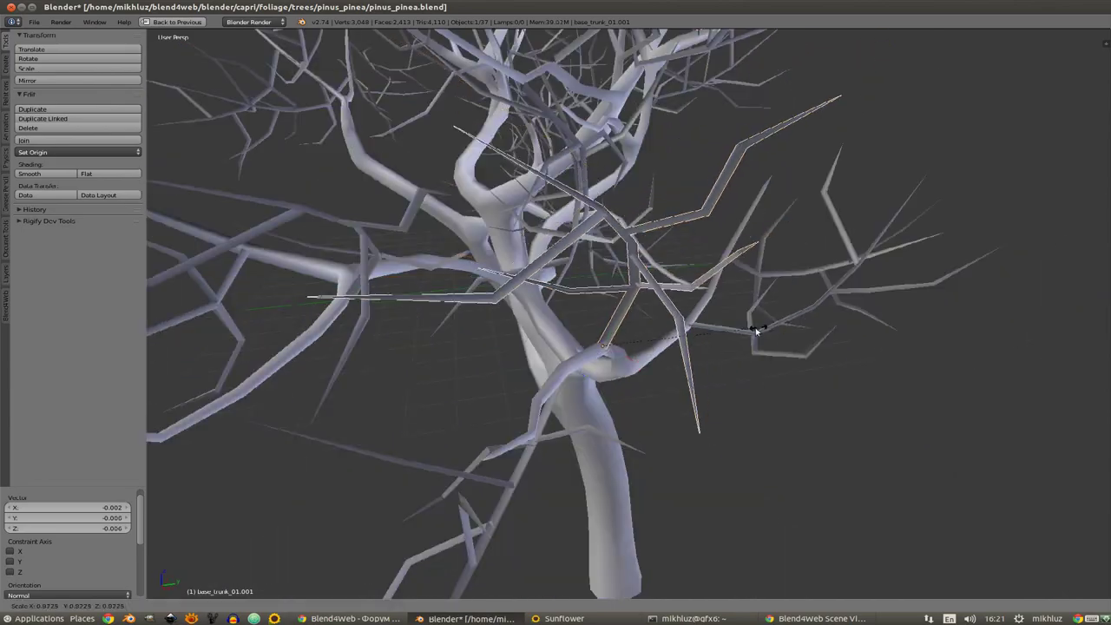
scroll(756, 323, "up", 3)
Step: Shrink the base_trunk_01.003 branch cluster and move it into a new position
right_click(541, 367)
key("s")
left_click(721, 410)
scroll(721, 410, "down", 3)
middle_click_drag(721, 410, 657, 383)
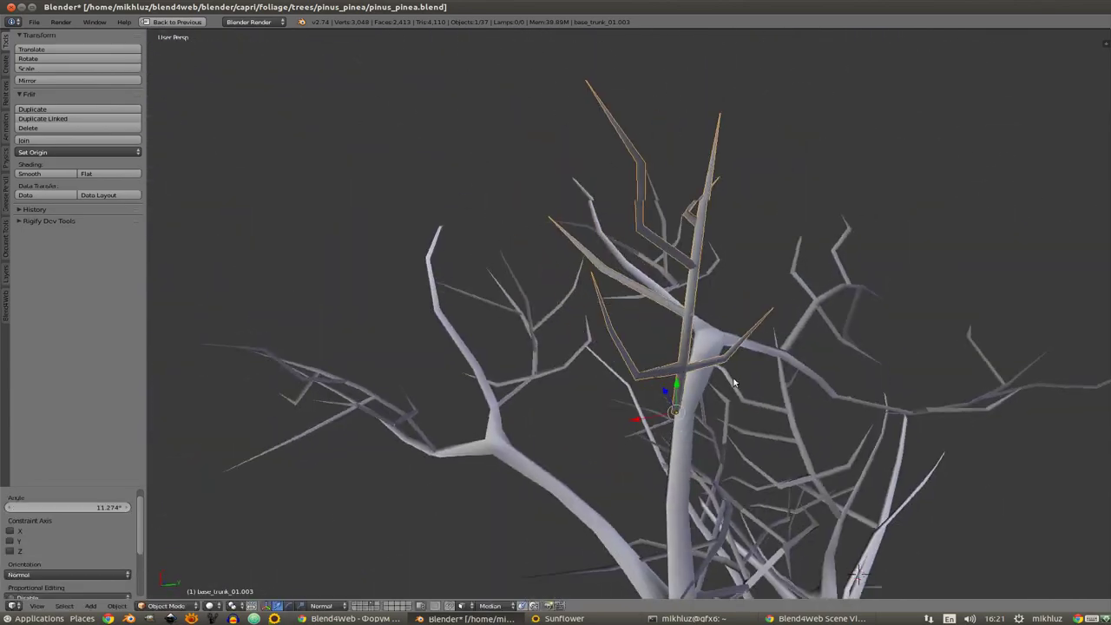
scroll(657, 383, "up", 3)
scroll(657, 383, "up", 2)
key("g")
left_click(657, 397)
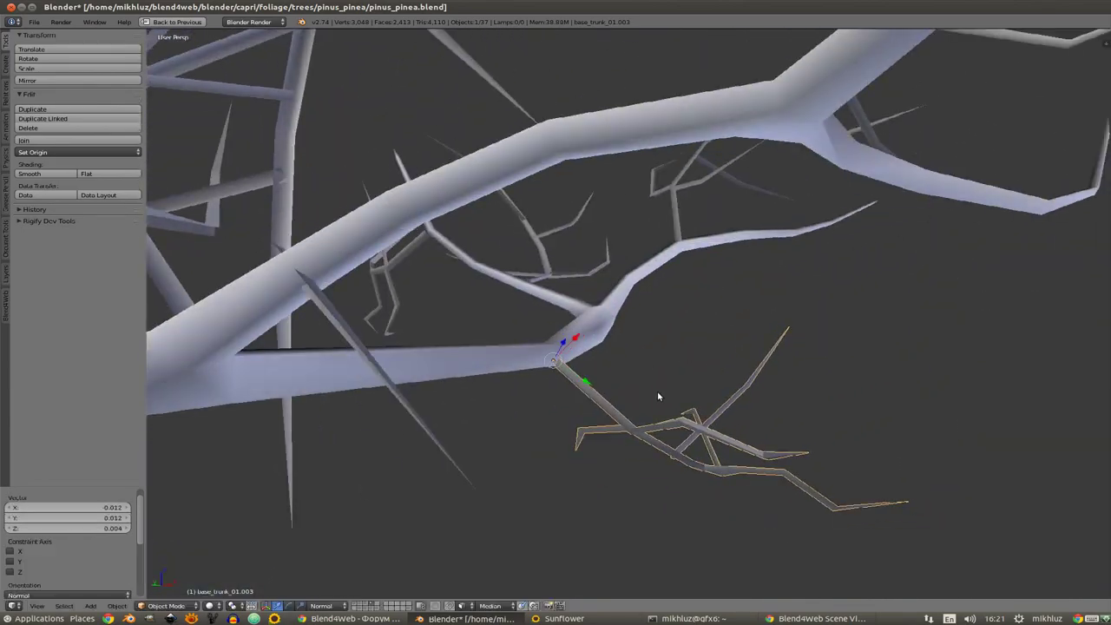
scroll(679, 391, "down", 3)
scroll(694, 344, "up", 2)
scroll(694, 343, "down", 3)
Step: Rotate the base_trunk_04.004 branch cluster within the crown
middle_click_drag(878, 390, 640, 305)
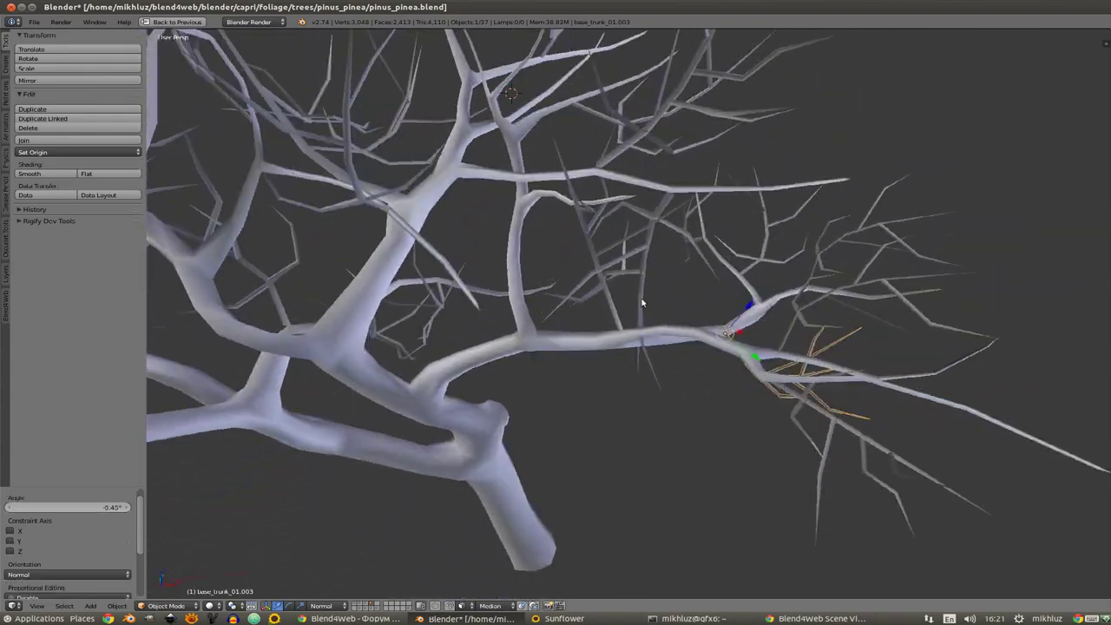
right_click(640, 305)
key("r")
key("r")
left_click(878, 330)
scroll(640, 290, "down", 3)
scroll(695, 368, "up", 3)
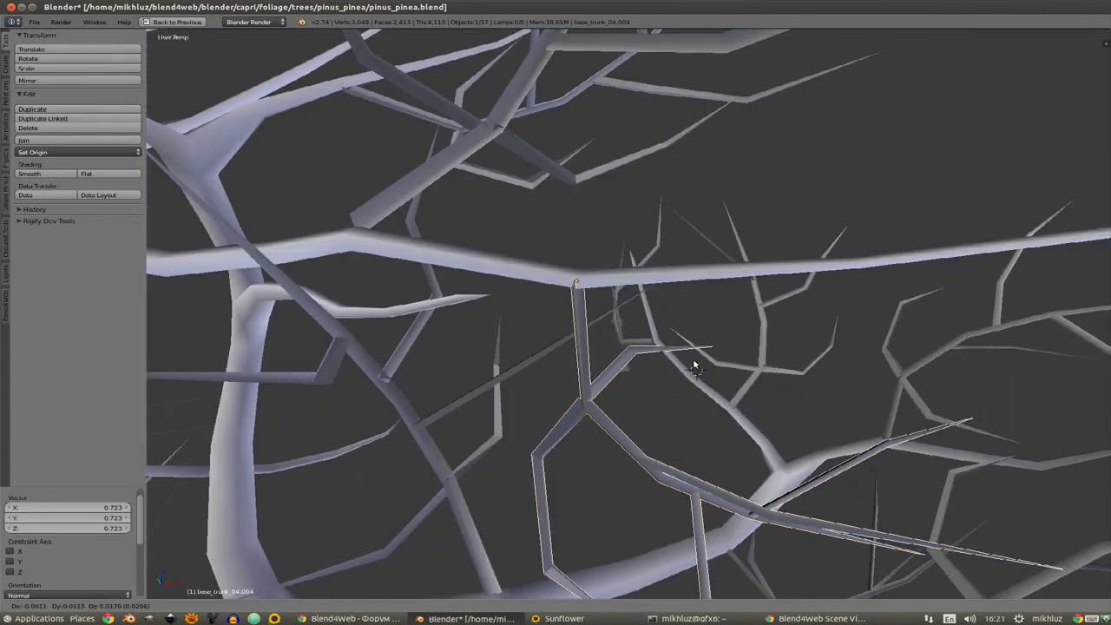
middle_click_drag(695, 367, 682, 349)
scroll(633, 385, "up", 2)
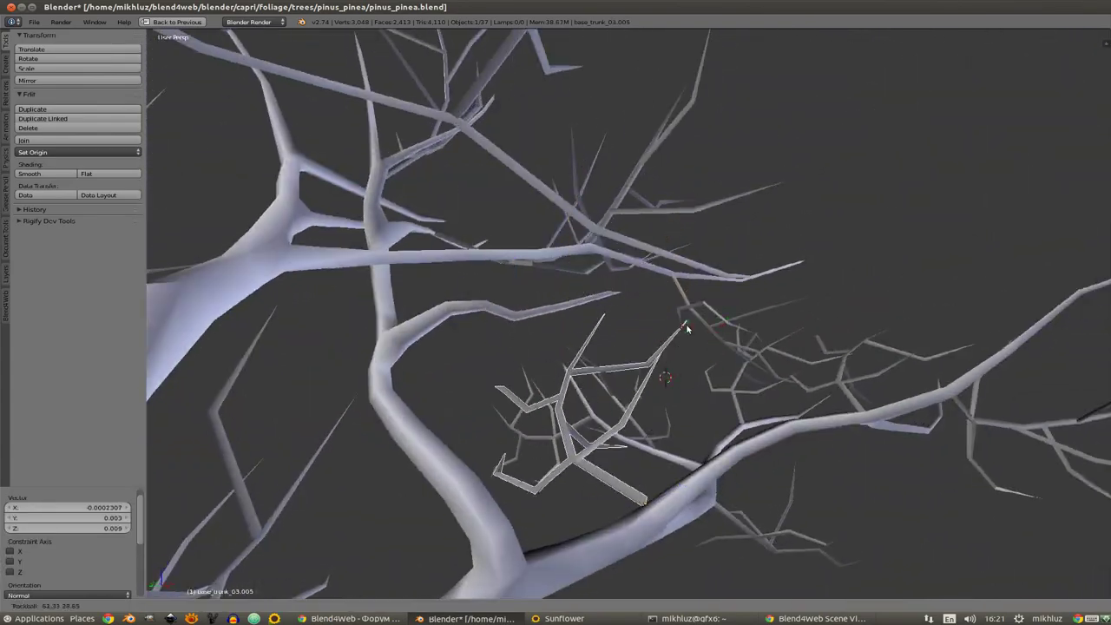
scroll(658, 380, "down", 3)
Step: Rotate, move and shrink the base_trunk_03.005 branch cluster onto its limb
right_click(574, 438)
key("r")
key("r")
left_click(573, 448)
middle_click_drag(573, 449, 732, 367)
scroll(731, 366, "up", 3)
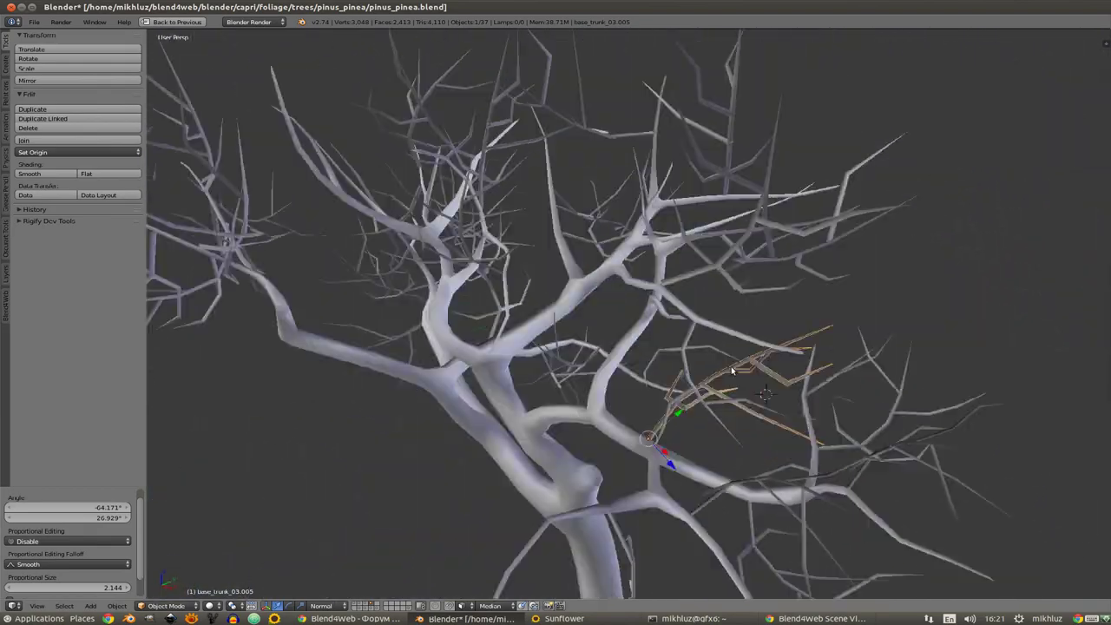
key("g")
left_click(655, 306)
scroll(655, 306, "down", 3)
key("s")
left_click(669, 262)
Step: Refine base_trunk_03.005's rotation, including about a single axis, then duplicate it
scroll(669, 262, "up", 2)
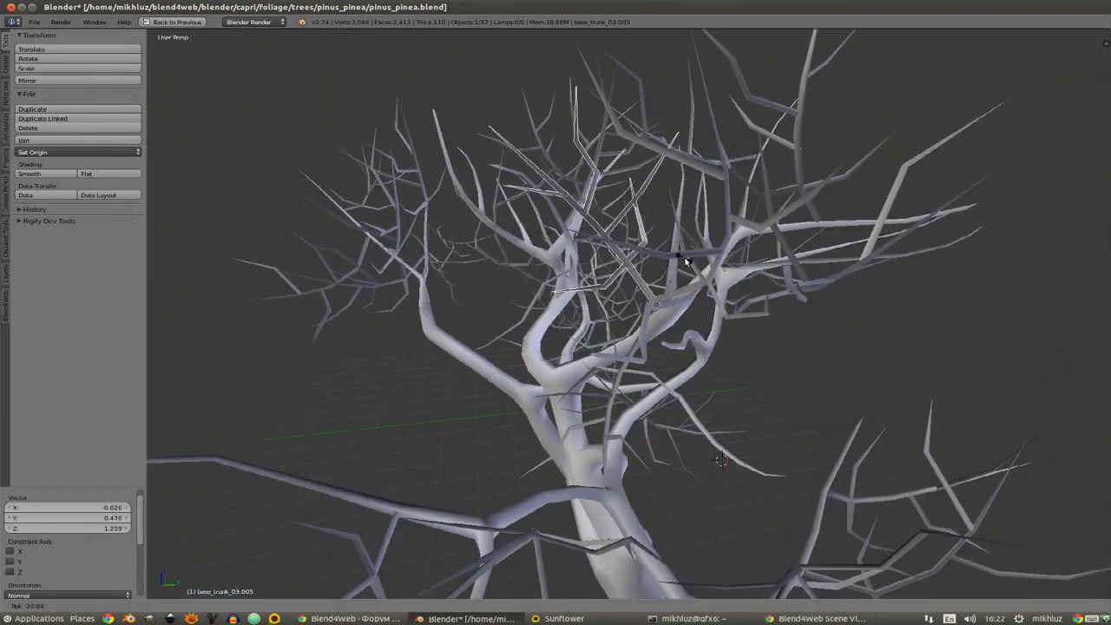
scroll(695, 286, "up", 2)
key("r")
key("r")
left_click(714, 272)
mouse_move(714, 272)
middle_mouse_down()
mouse_move(665, 336)
mouse_move(658, 325)
mouse_move(670, 310)
mouse_move(732, 348)
mouse_move(637, 368)
middle_mouse_up()
scroll(665, 337, "up", 2)
key("r")
left_click(657, 325)
key("shift+d")
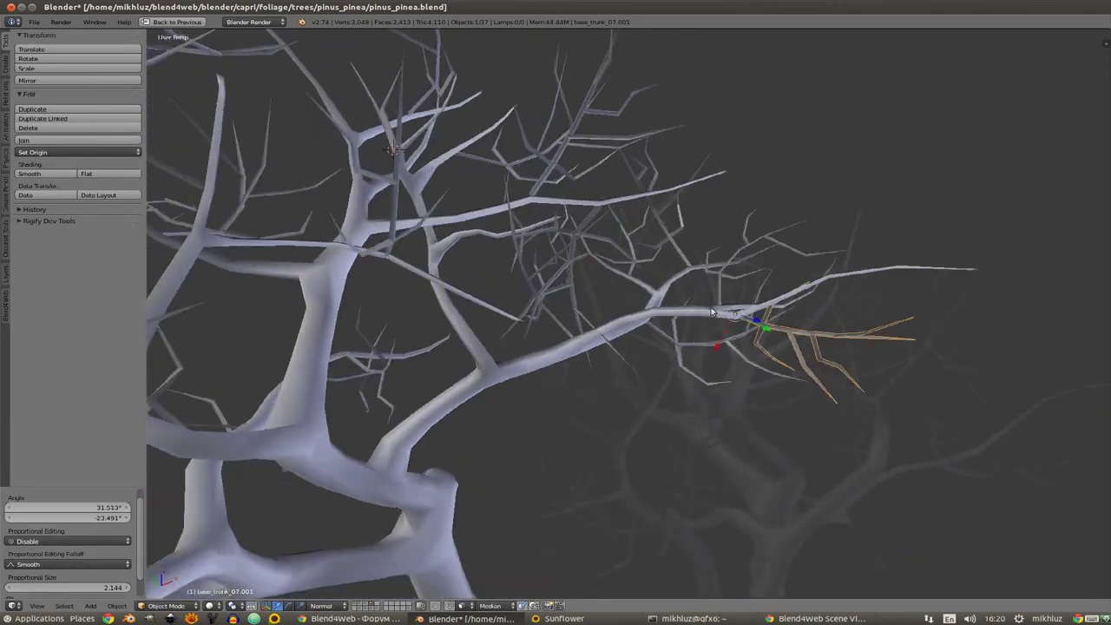
Step: Place the duplicated branch cluster and shrink it slightly to 0.896 scale
left_click(680, 203)
middle_click_drag(680, 203, 635, 352)
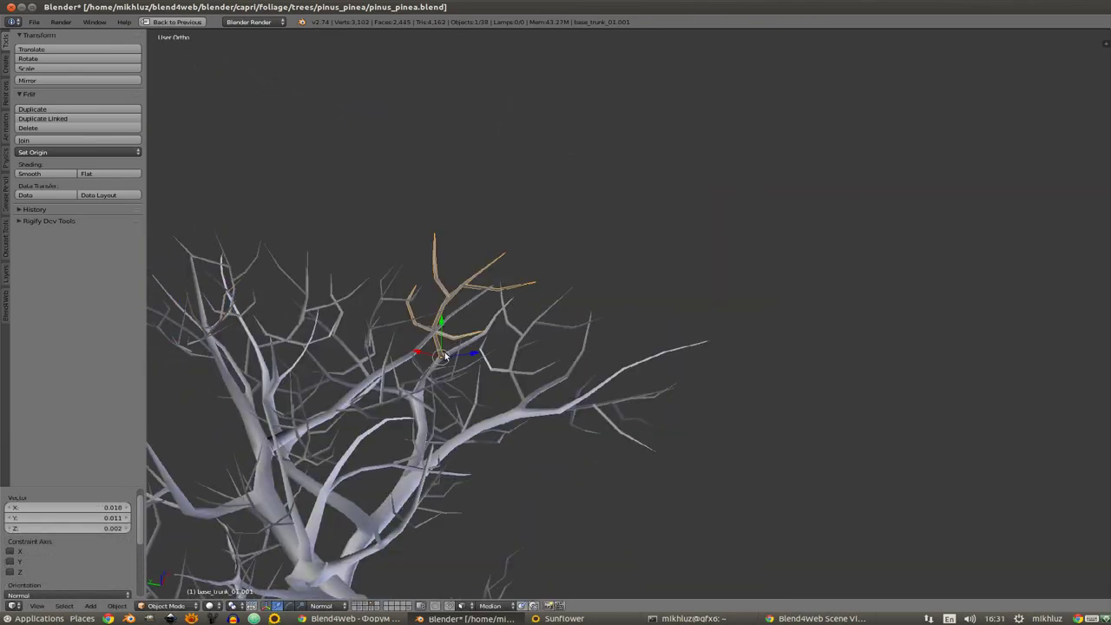
scroll(491, 365, "up", 3)
key("s")
left_click(734, 304)
left_click(685, 332)
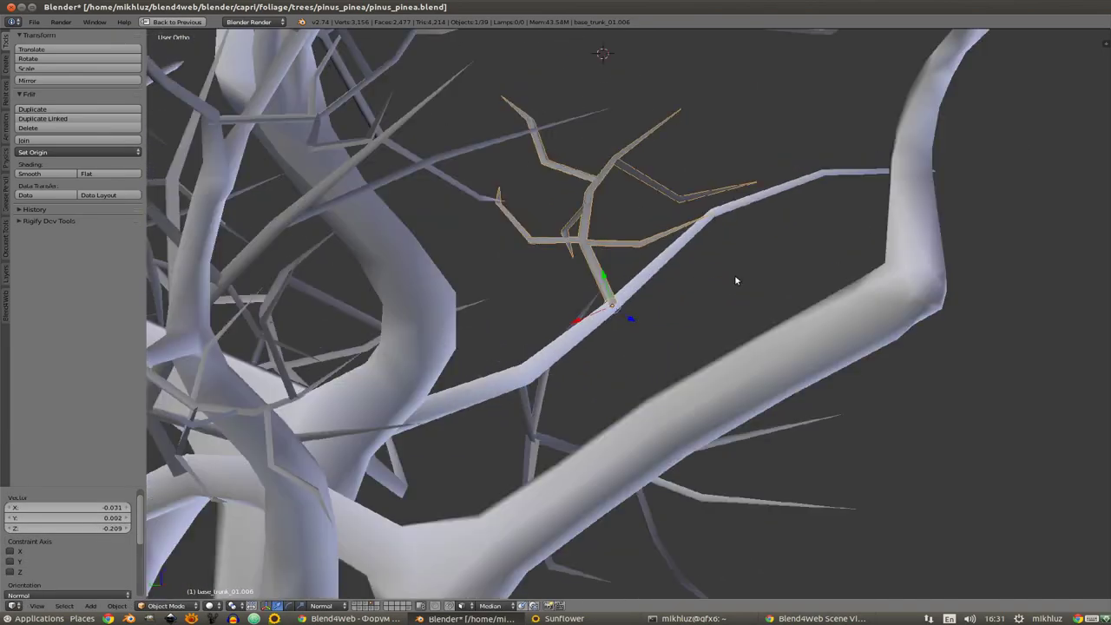
Step: Rotate the branch copy -45.427° so it sits along a crown limb
middle_click_drag(734, 274, 763, 292)
key("r")
left_click(712, 287)
key("r")
left_click(677, 401)
Step: Check the branch from the front and around the tree, then select the pinus_pinea_trunk_3 trunk
scroll(677, 402, "down", 4)
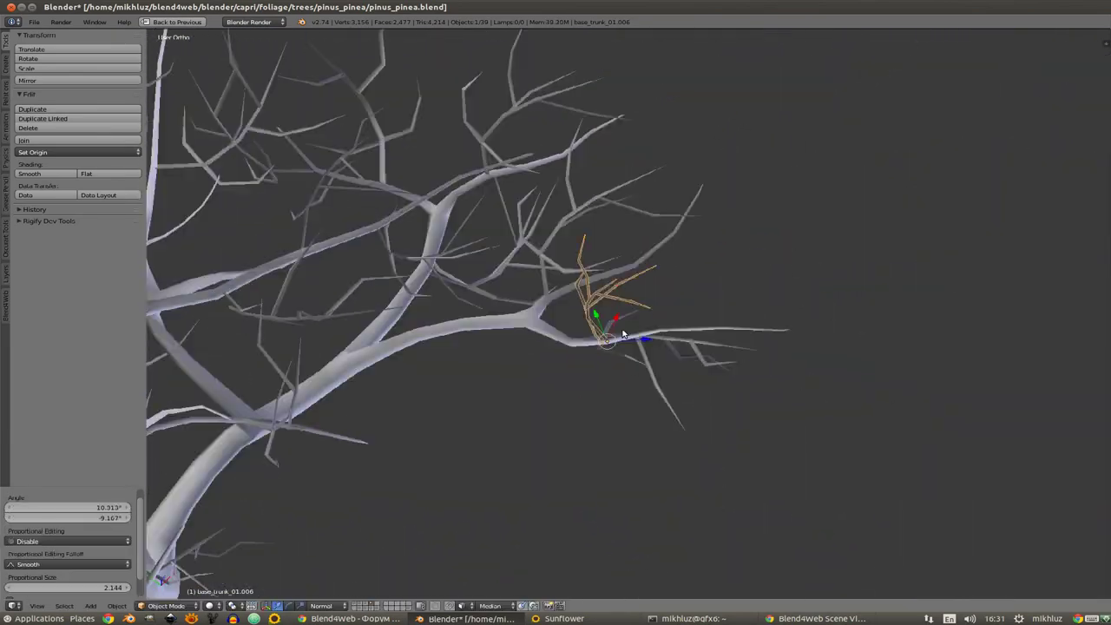
middle_click_drag(638, 385, 620, 412)
scroll(670, 309, "down", 3)
key("KP_1")
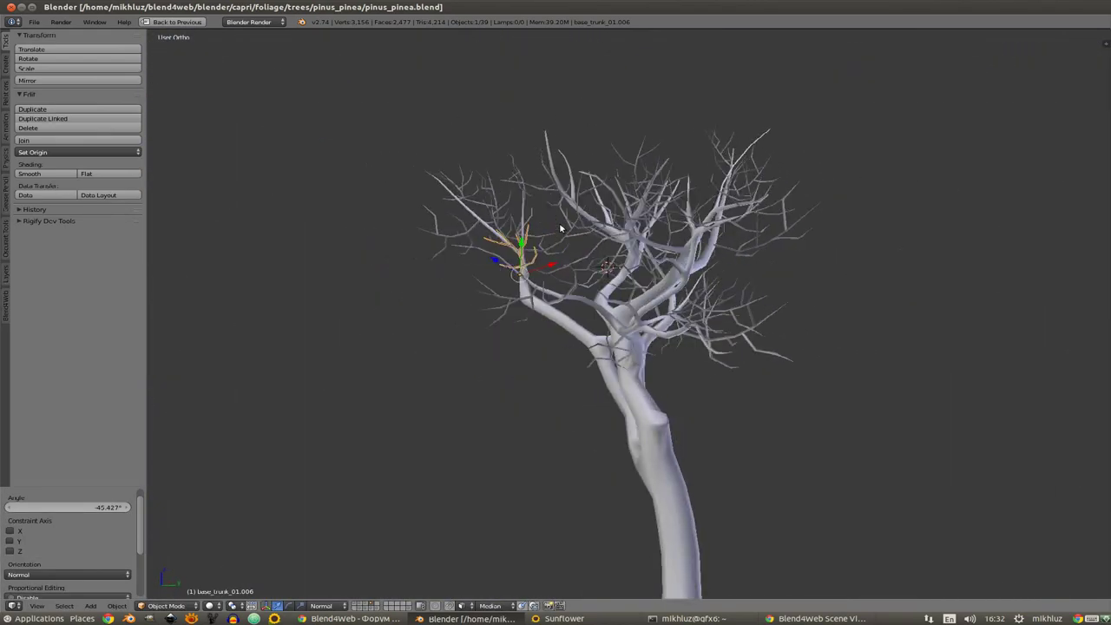
key("KP_6")
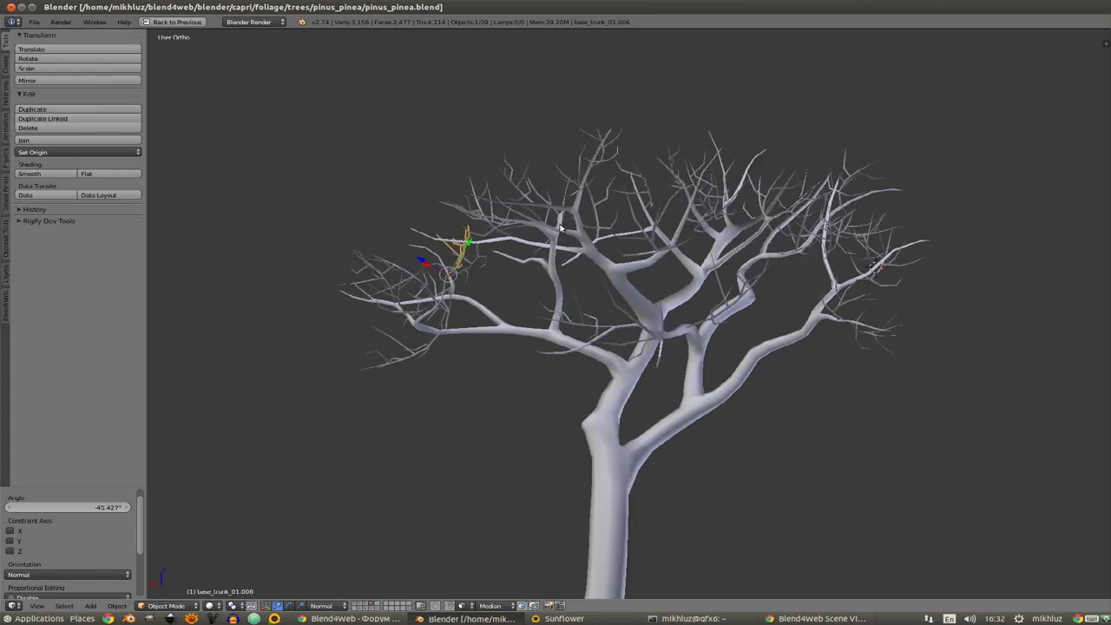
key("KP_6")
key("KP_6")
key("KP_6")
key("KP_6")
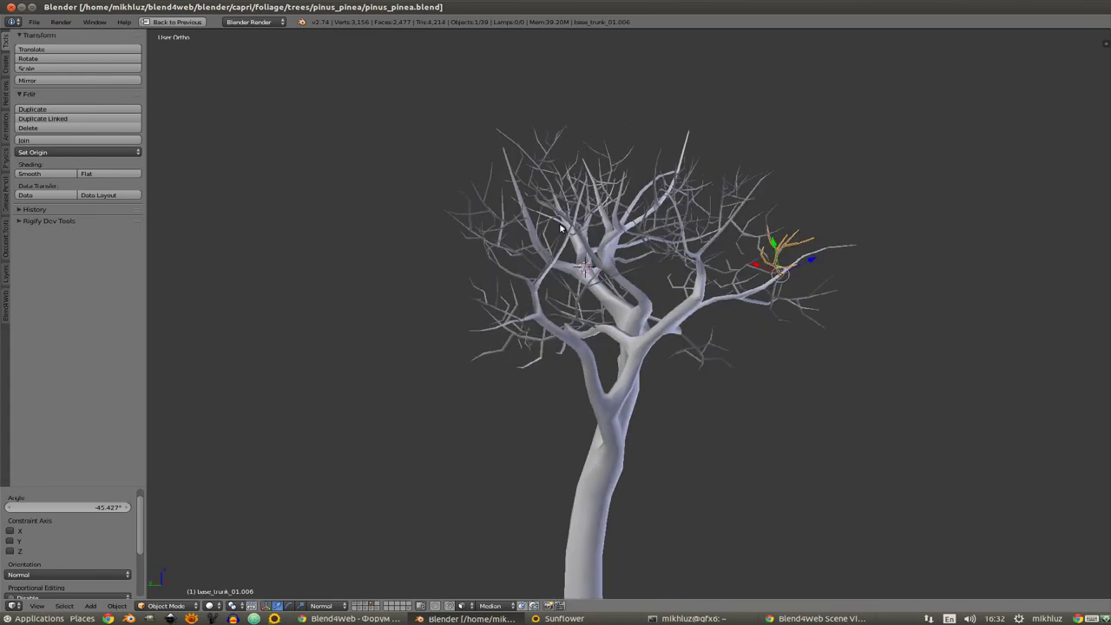
key("KP_6")
key("KP_6")
key("KP_6")
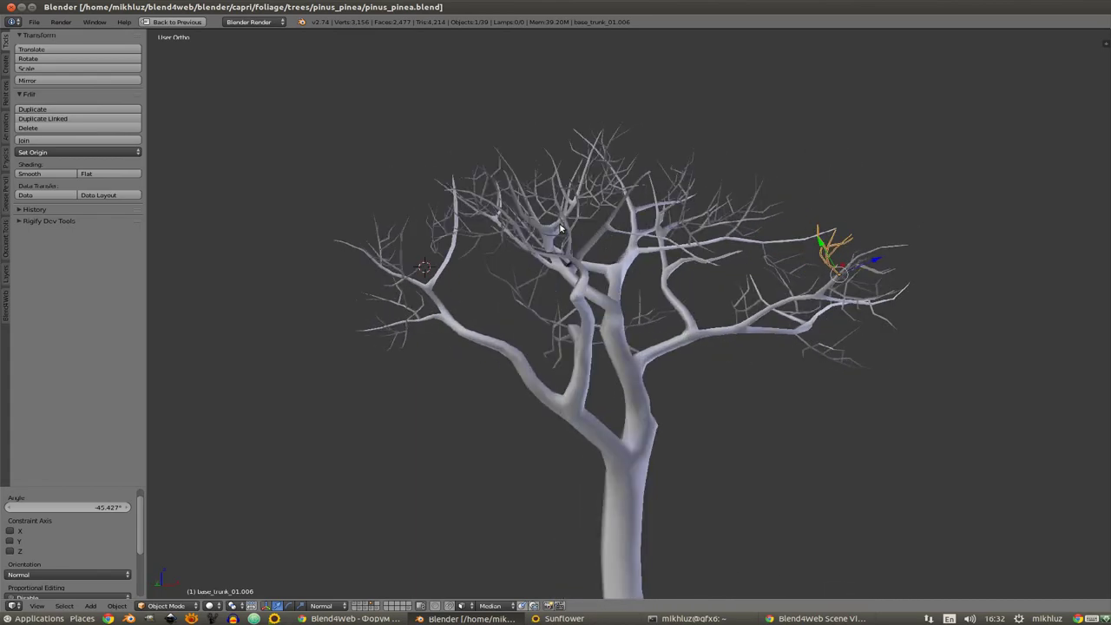
key("KP_6")
key("KP_6")
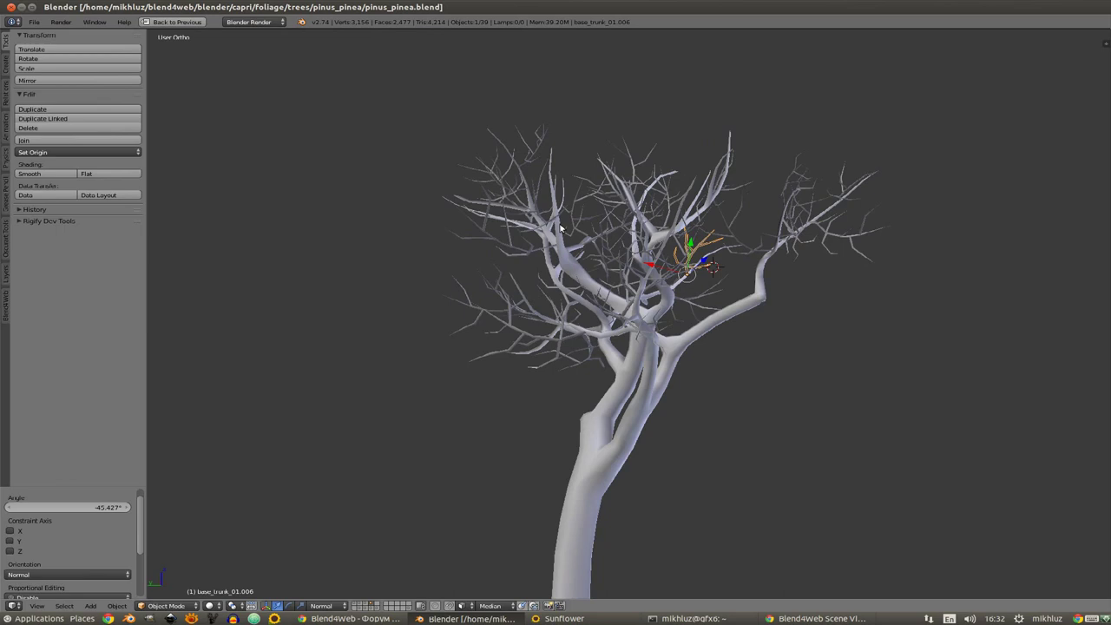
right_click(605, 412)
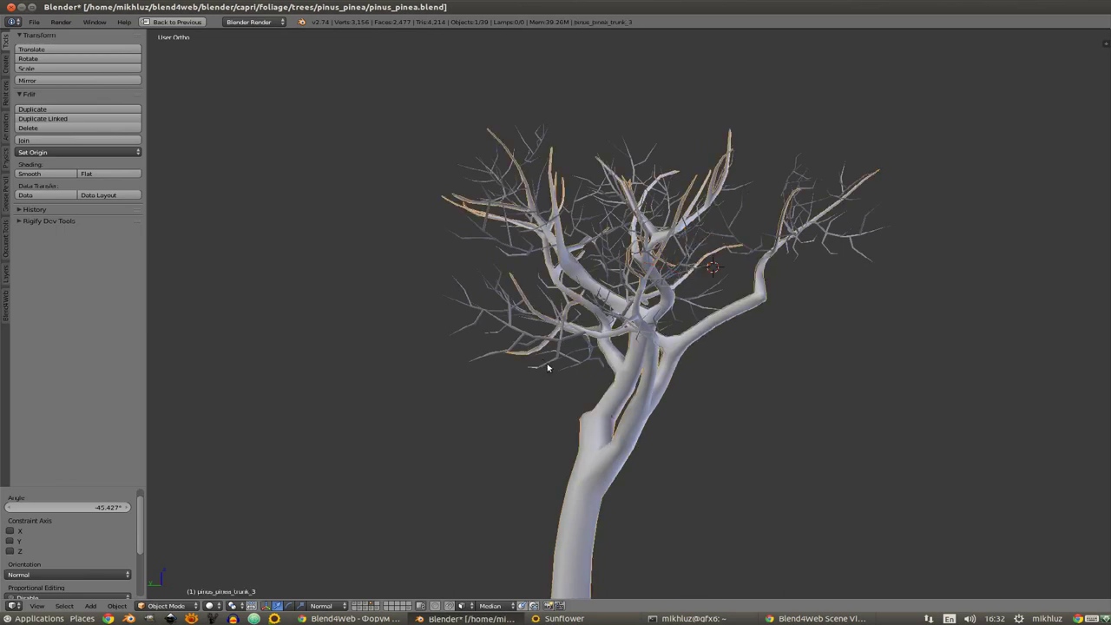
Step: Hide the trunk and make all branch clusters single-user for both object and data
key("h")
key("a")
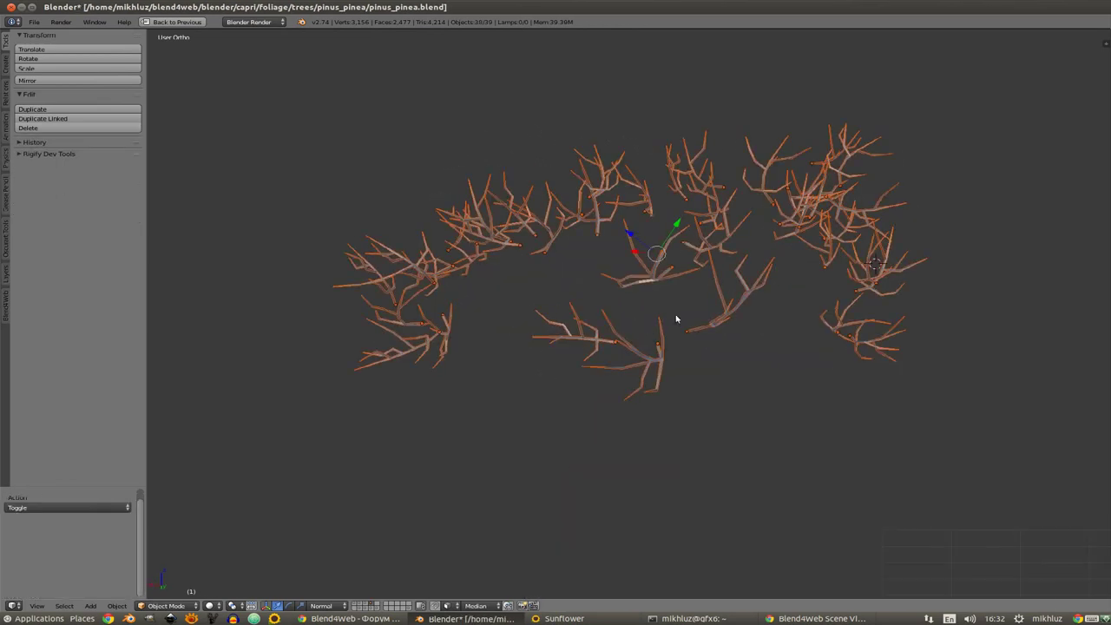
key("u")
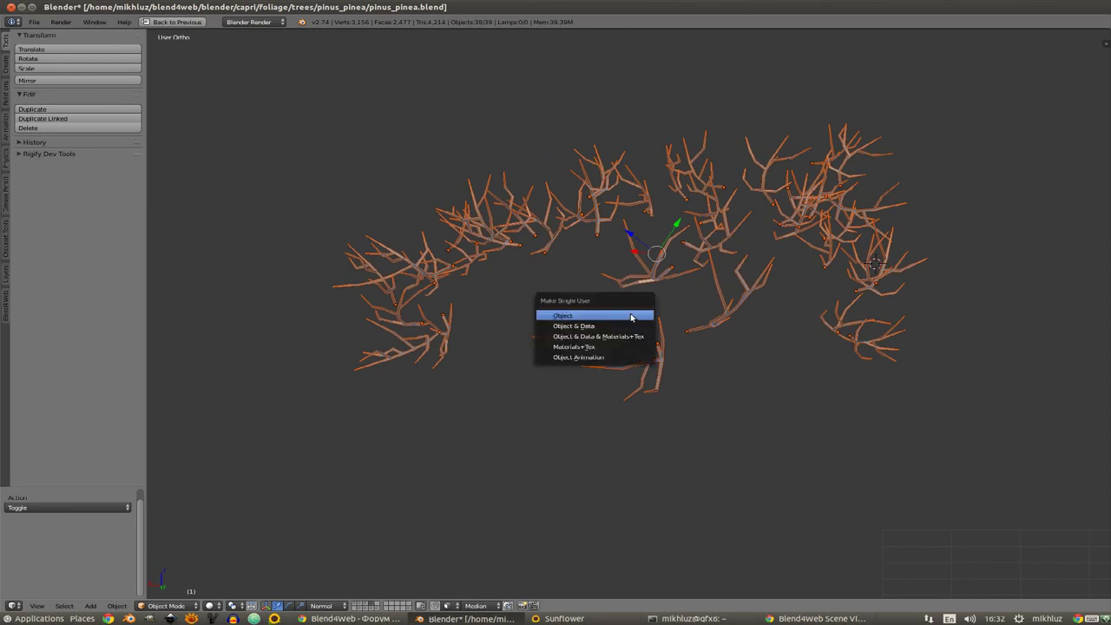
left_click(628, 329)
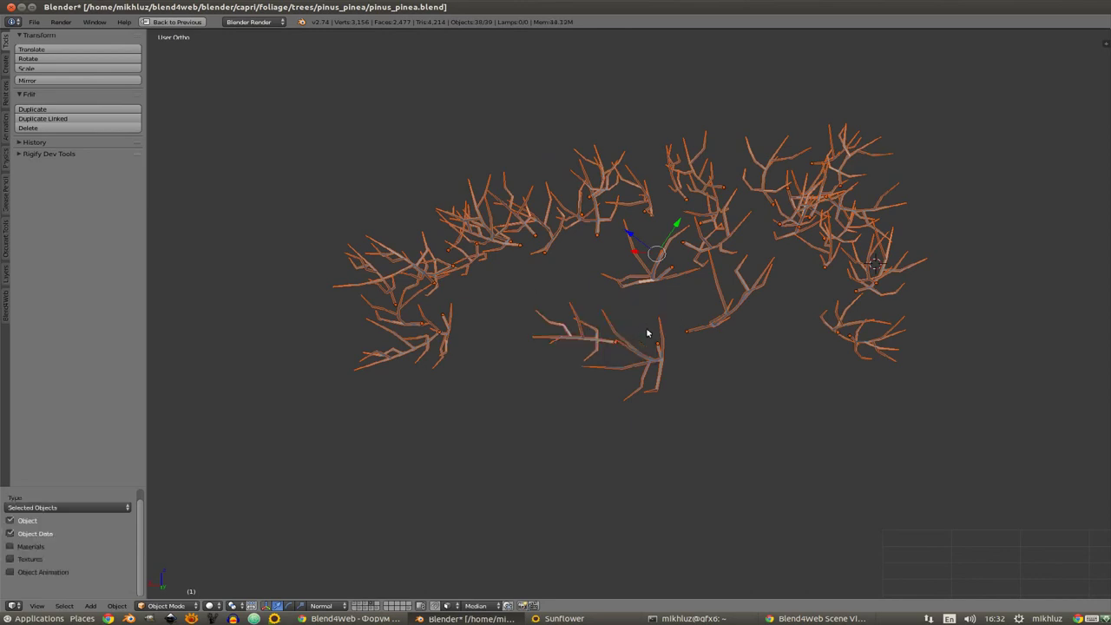
Step: Unhide the trunk, make it active, and join the branch clusters into it
key("alt+h")
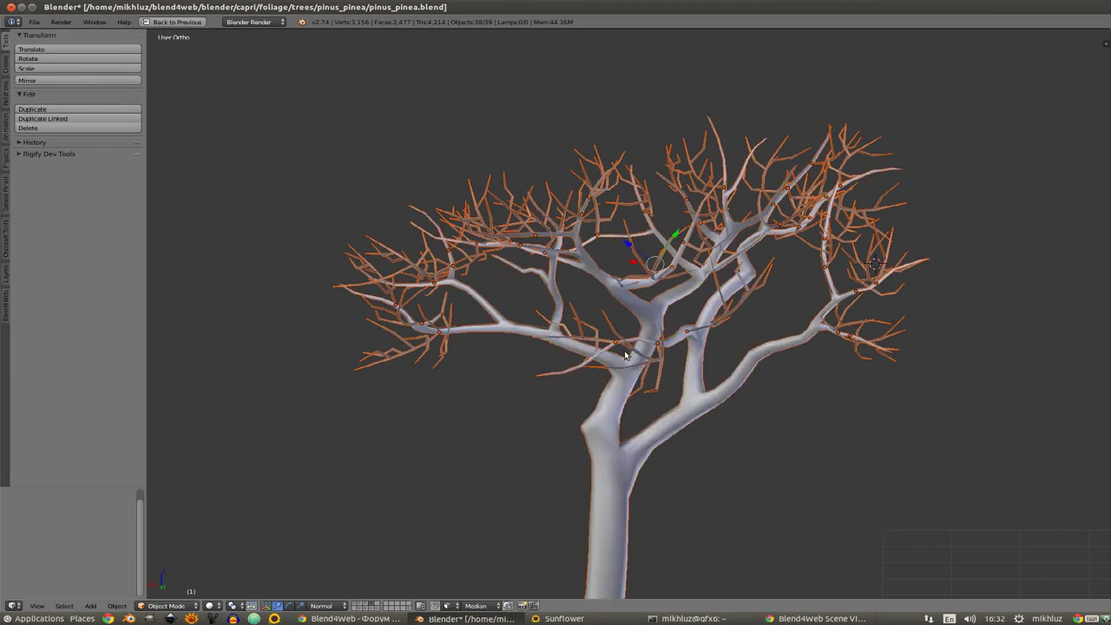
right_click(597, 460, "shift")
middle_click_drag(600, 466, 601, 426, "shift")
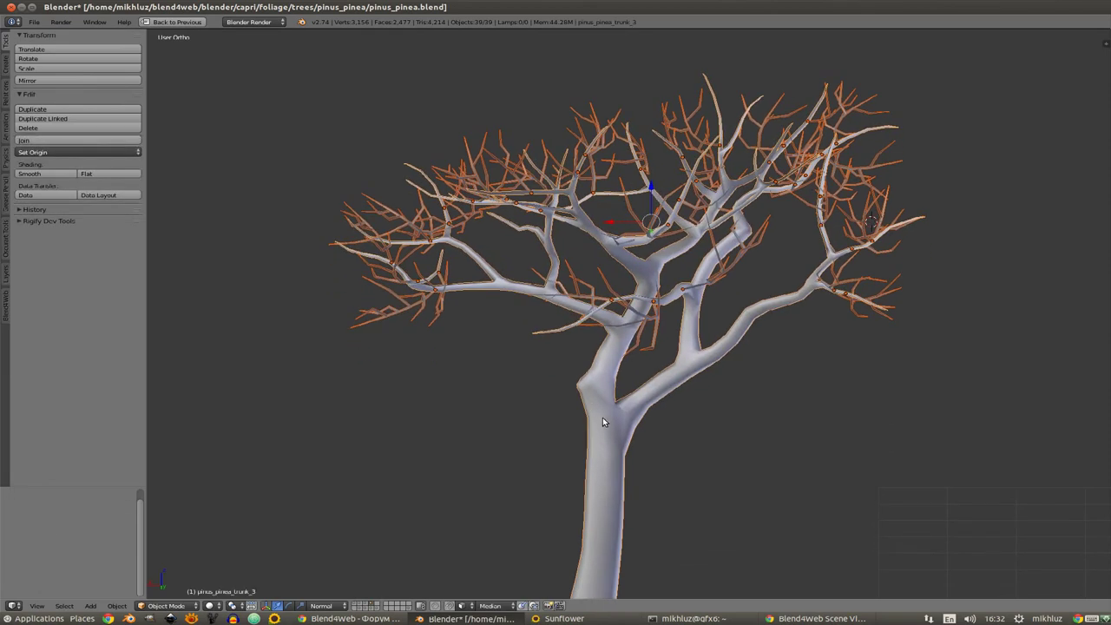
key("ctrl+j")
Step: Restore the full layout, show the trunk's mesh data properties, and undo the join
key("ctrl+Up")
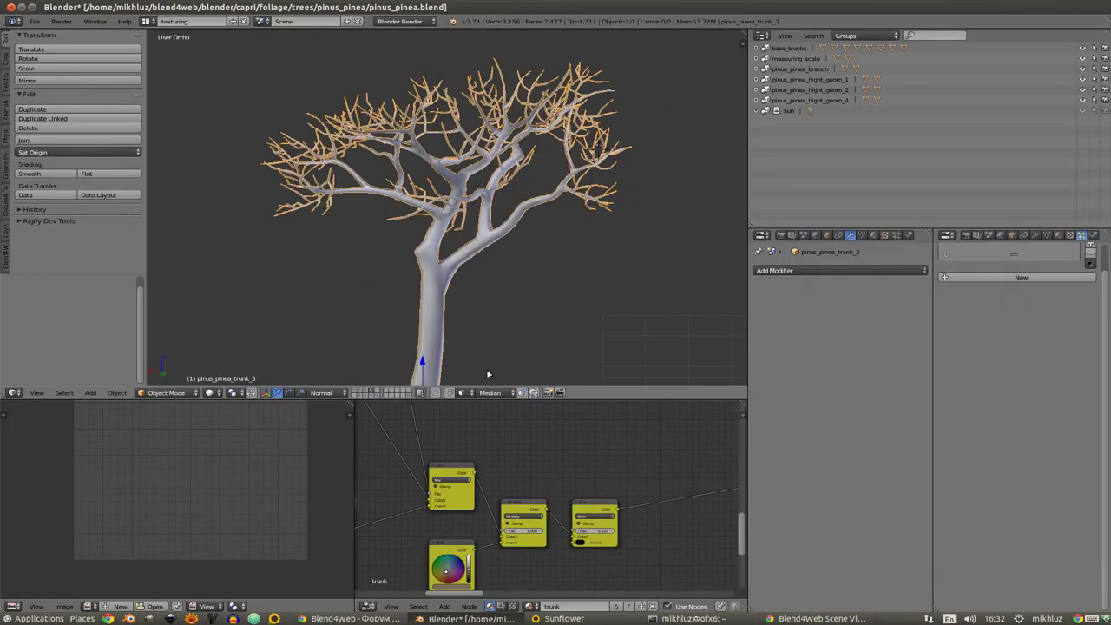
left_click(862, 237)
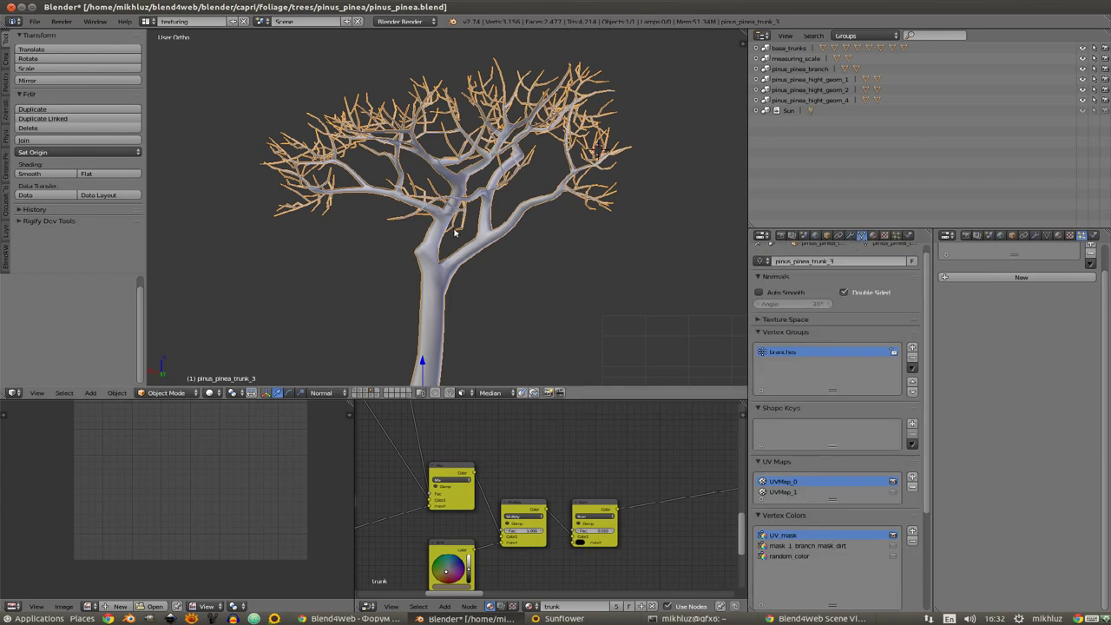
key("ctrl+z")
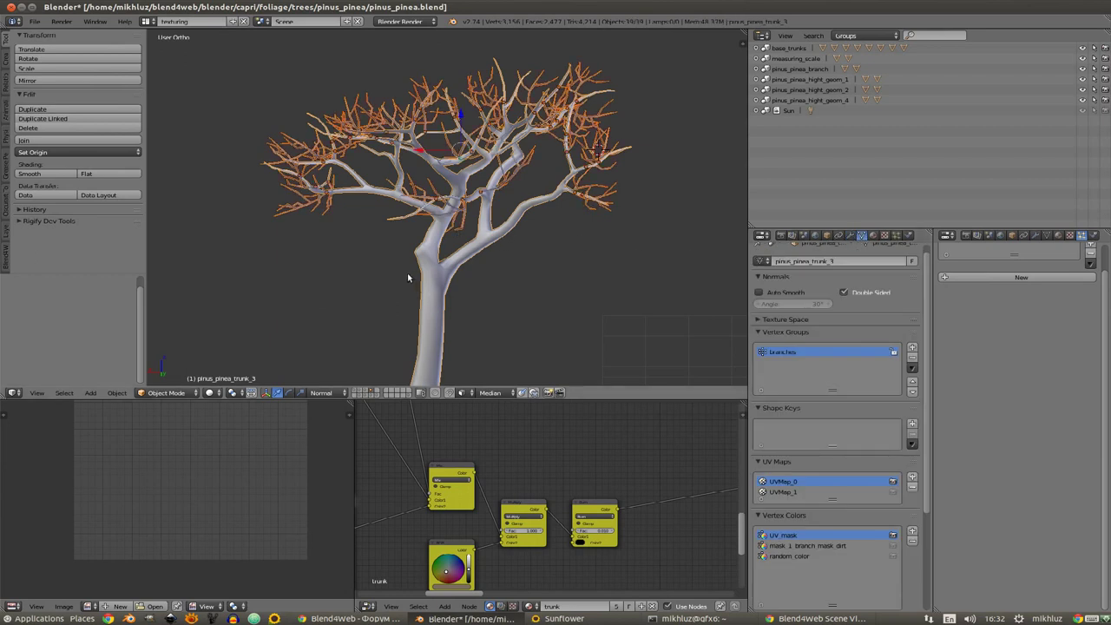
key("ctrl+z")
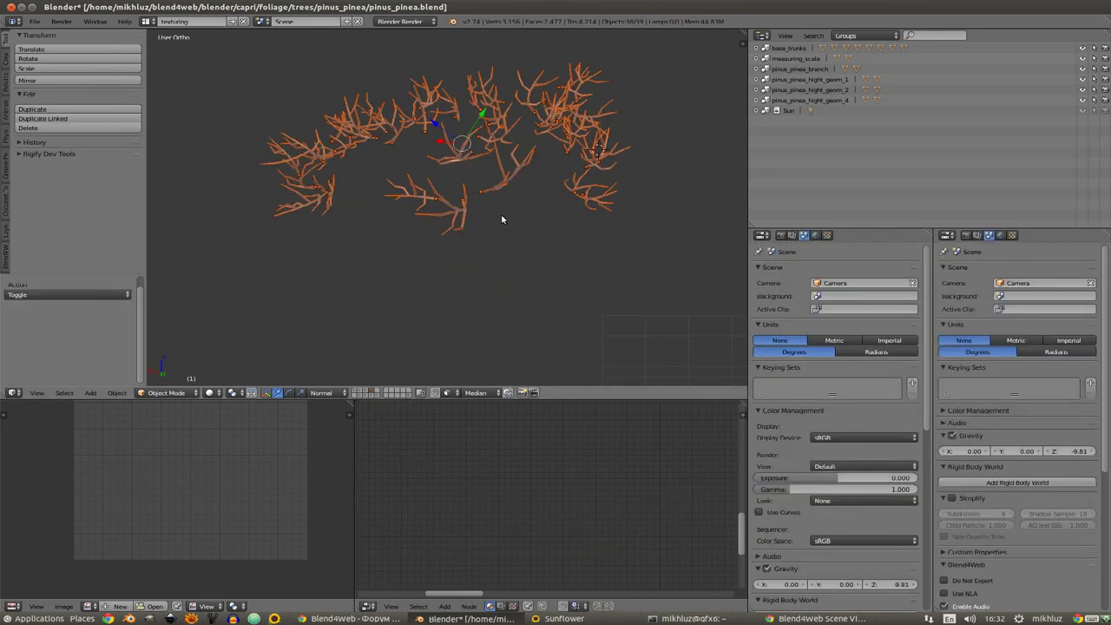
key("ctrl+shift+z")
key("ctrl+shift+z")
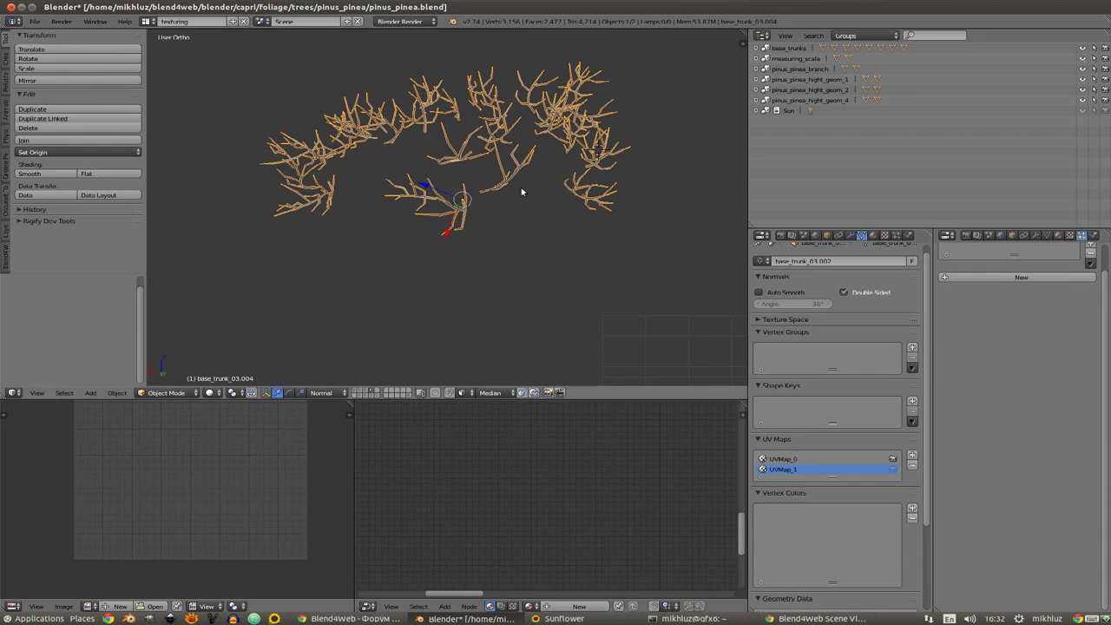
Step: Unhide the trunk and join the branches into it as one object
key("alt+h")
key("a")
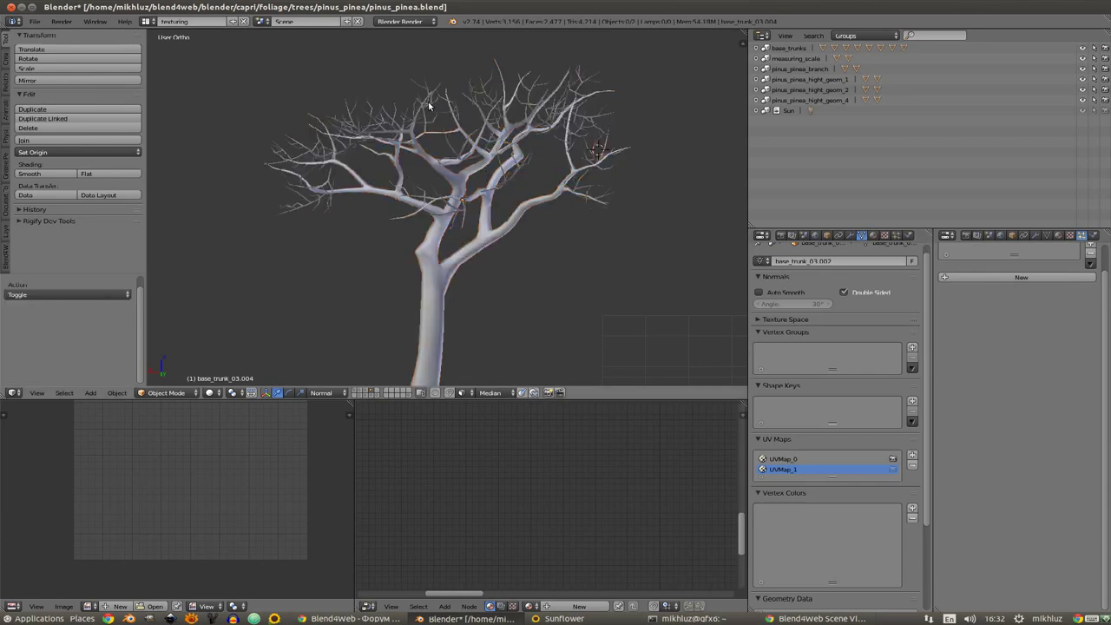
left_click(428, 106)
left_click(437, 276, "shift")
key("ctrl+j")
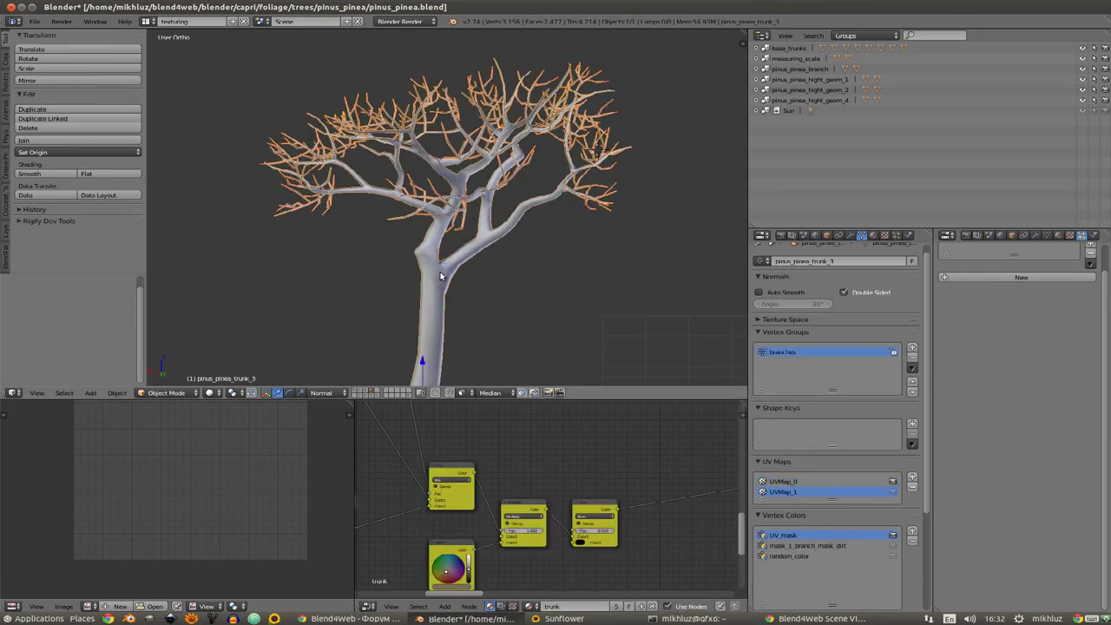
Step: Pack the UV islands of UVMap_1 and UVMap_0, then show textured shading in object mode
key("Tab")
key("a")
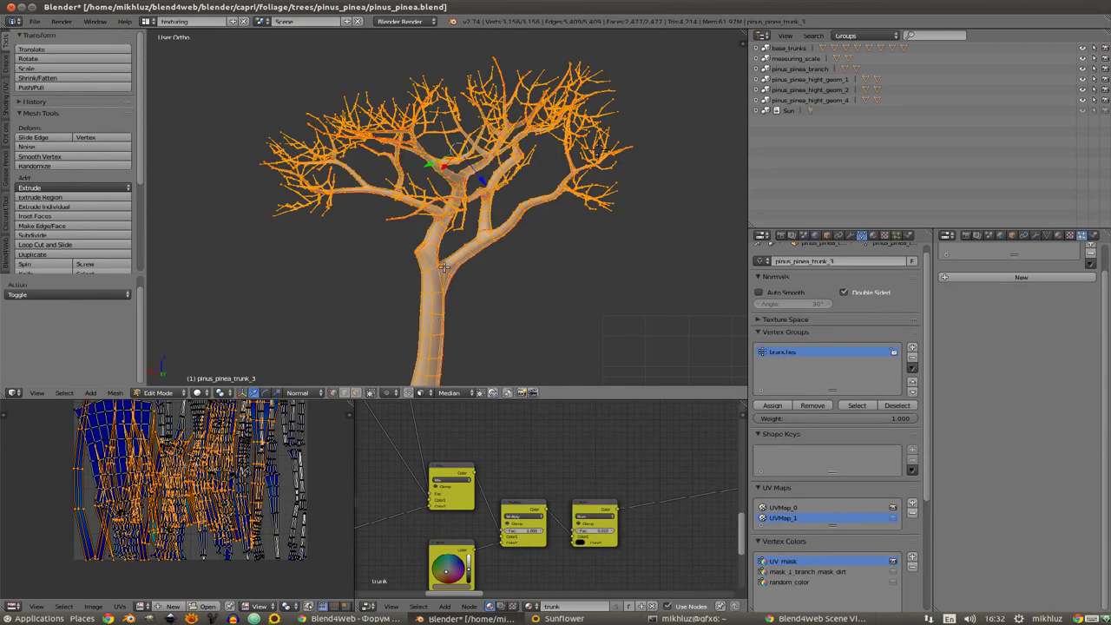
scroll(225, 548, "down", 1)
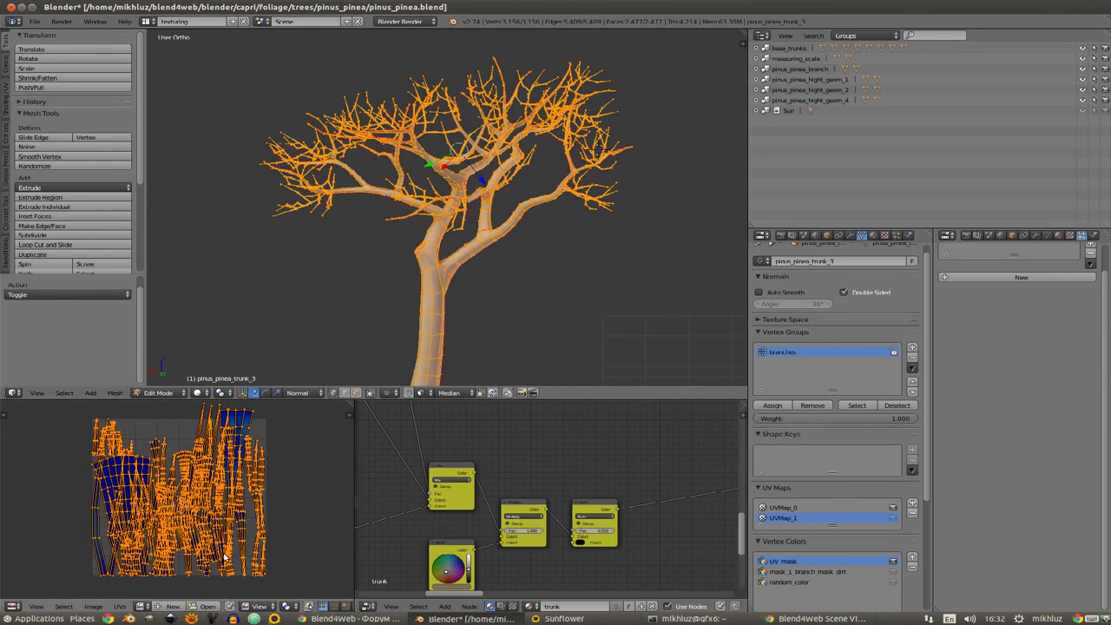
scroll(225, 549, "up", 2)
key("ctrl+p")
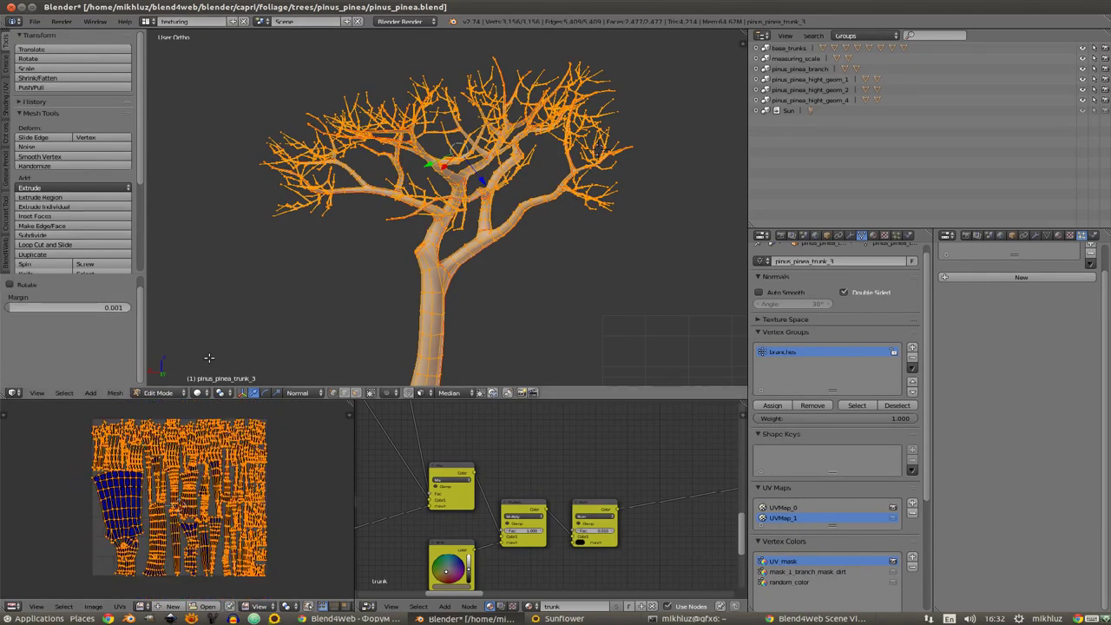
left_click(783, 508)
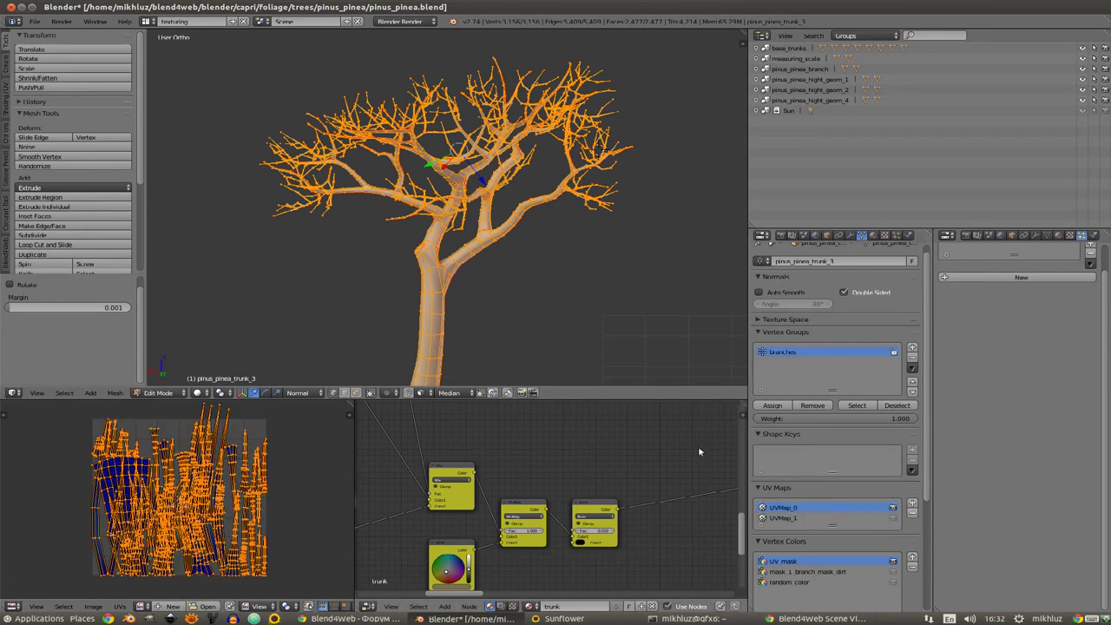
scroll(199, 521, "up", 3)
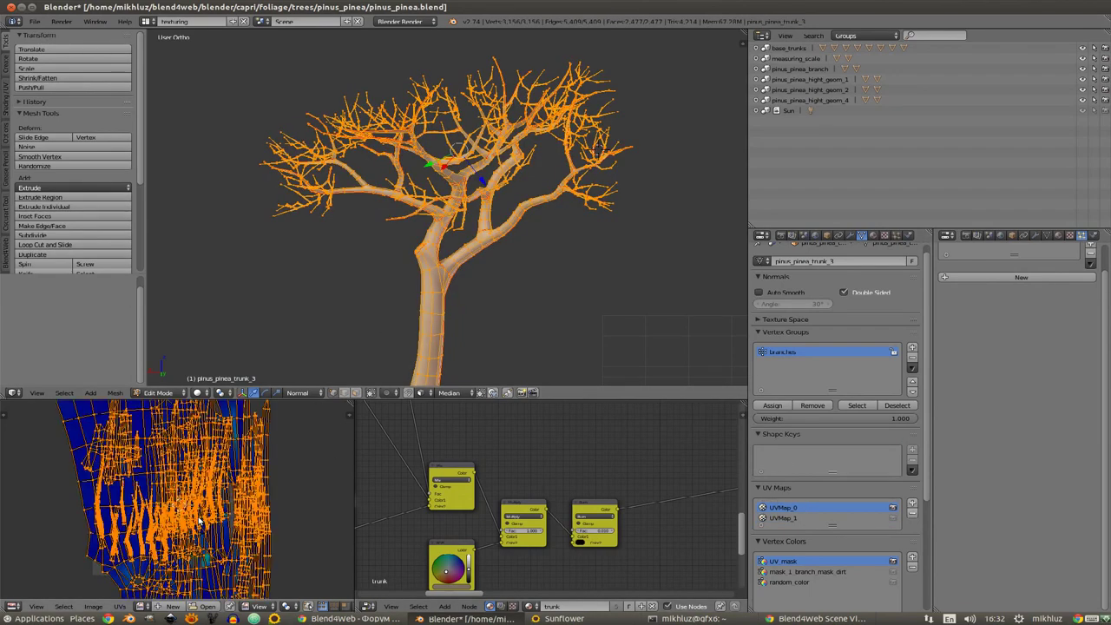
key("ctrl+p")
key("alt+z")
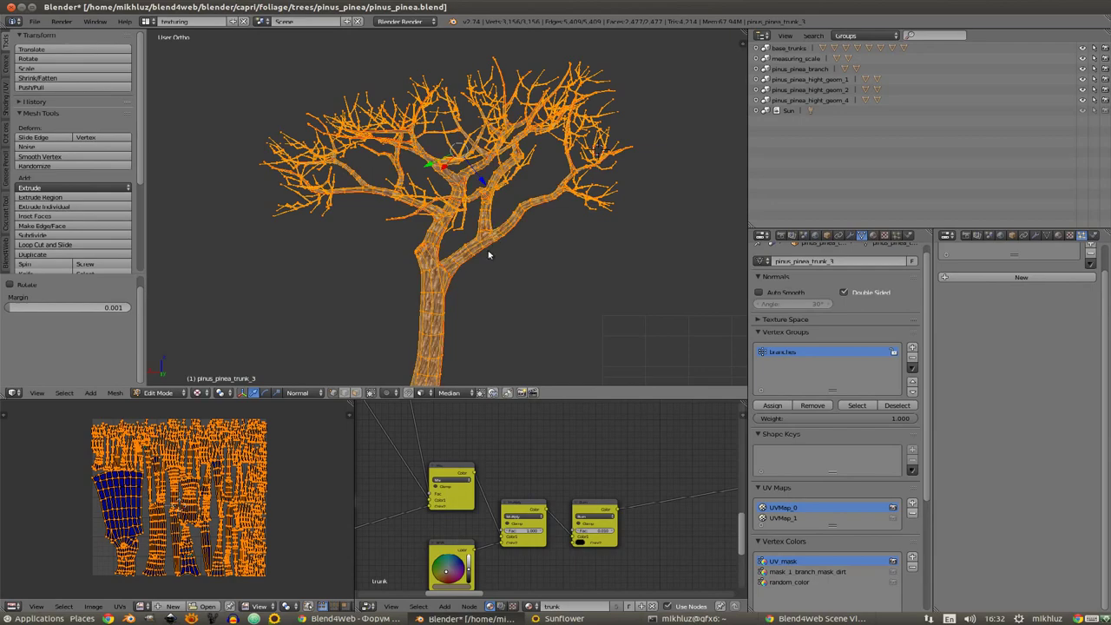
key("Tab")
Step: Zoom and orbit close to inspect the joined tree's bark texture, ending in front view
scroll(476, 291, "up", 3)
scroll(473, 291, "up", 2)
scroll(476, 276, "up", 2)
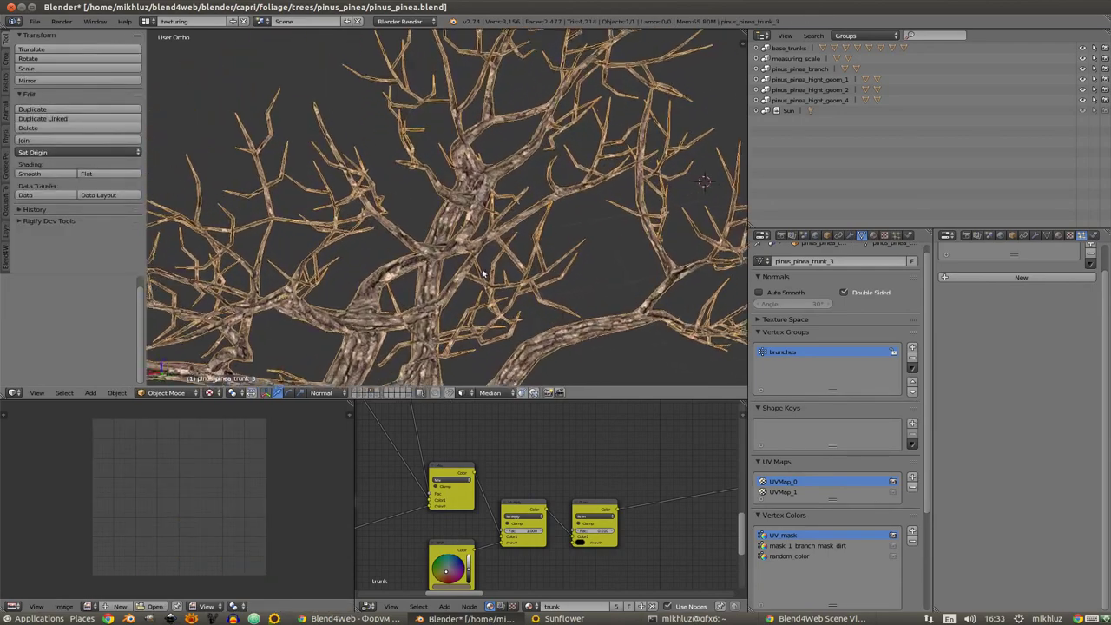
scroll(478, 259, "up", 2)
scroll(493, 251, "up", 2)
scroll(434, 251, "up", 2)
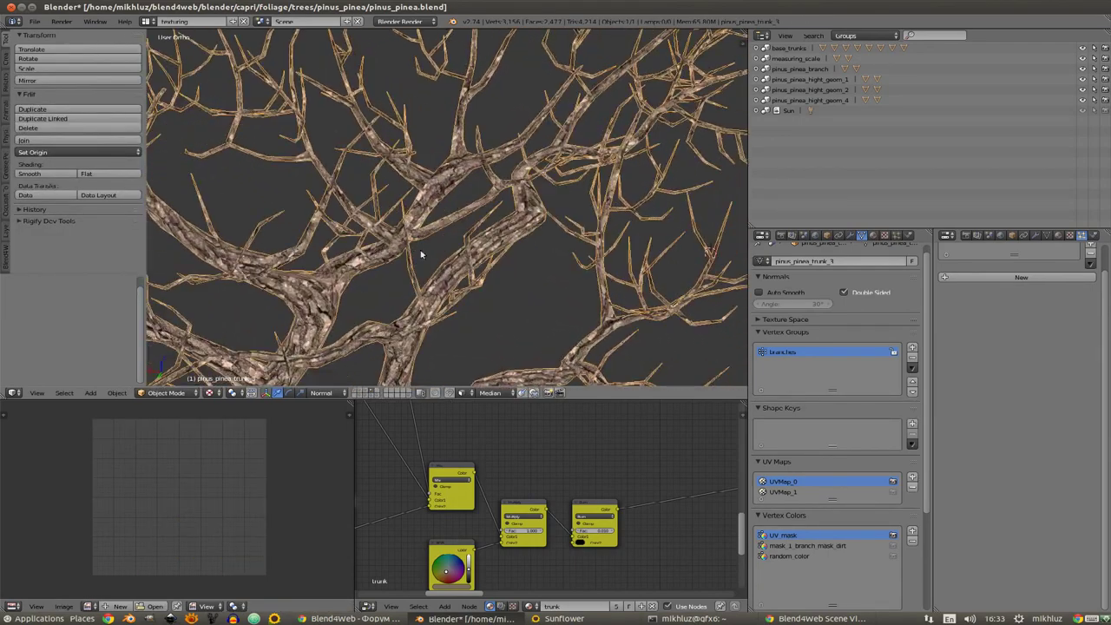
scroll(478, 251, "up", 2)
scroll(554, 124, "up", 2)
scroll(521, 174, "down", 2)
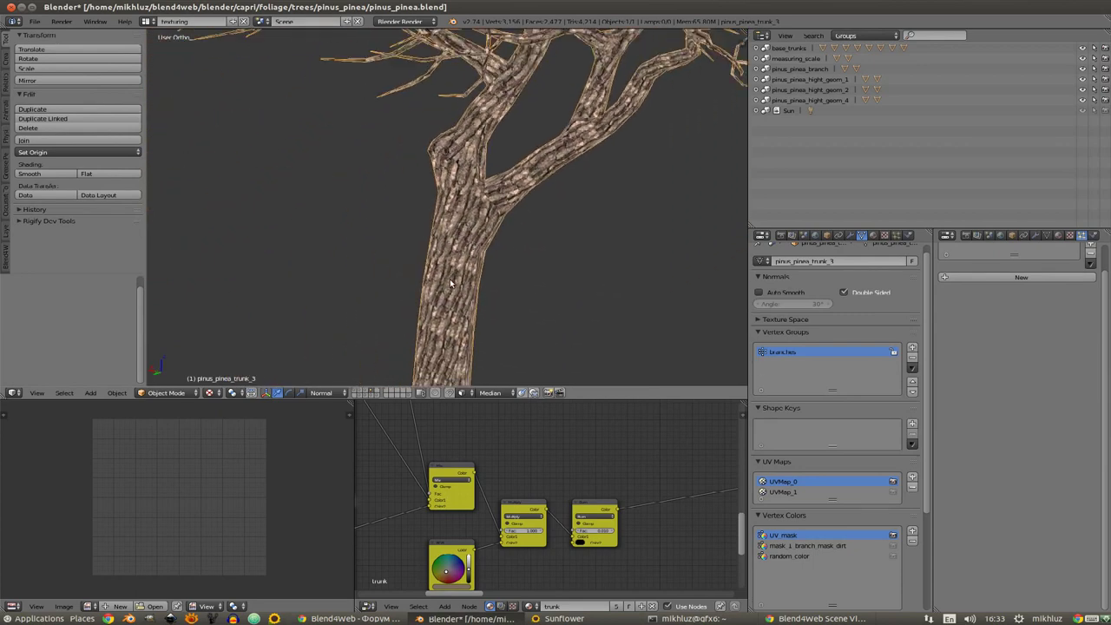
scroll(449, 279, "down", 2)
key("Tab")
key("Tab")
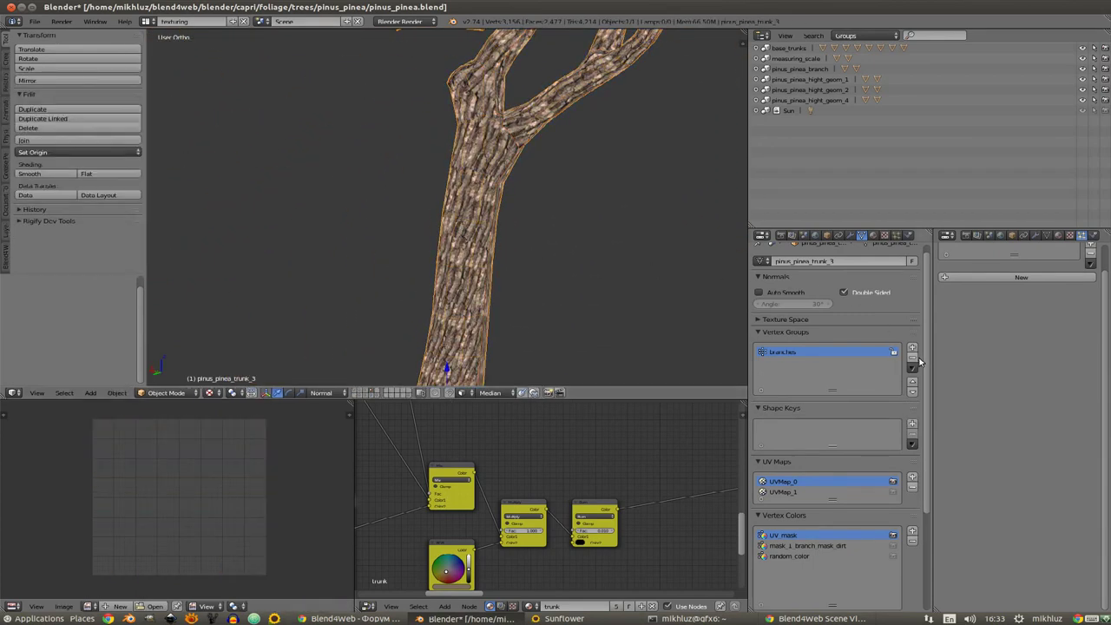
scroll(521, 224, "down", 2)
scroll(455, 340, "down", 2)
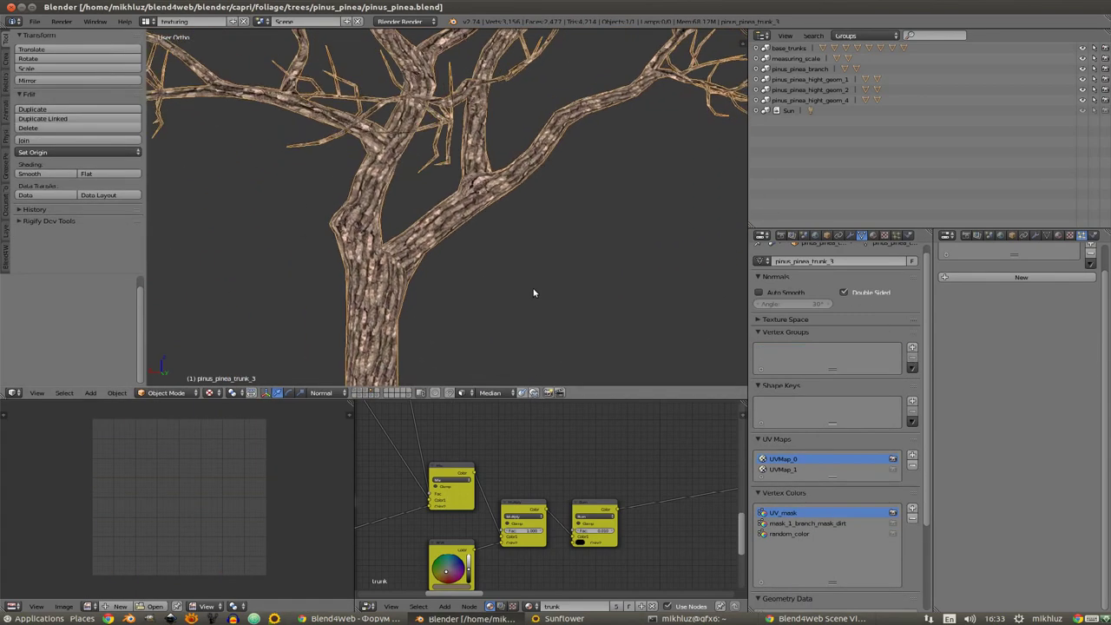
scroll(535, 292, "down", 1)
mouse_move(510, 274)
middle_mouse_down()
mouse_move(565, 269)
mouse_move(496, 248)
mouse_move(511, 270)
mouse_move(489, 240)
mouse_move(484, 281)
mouse_move(503, 248)
mouse_move(508, 298)
mouse_move(420, 214)
middle_mouse_up()
scroll(510, 269, "down", 2)
scroll(510, 268, "down", 1)
scroll(510, 265, "down", 1)
scroll(509, 263, "down", 1)
key("KP_1")
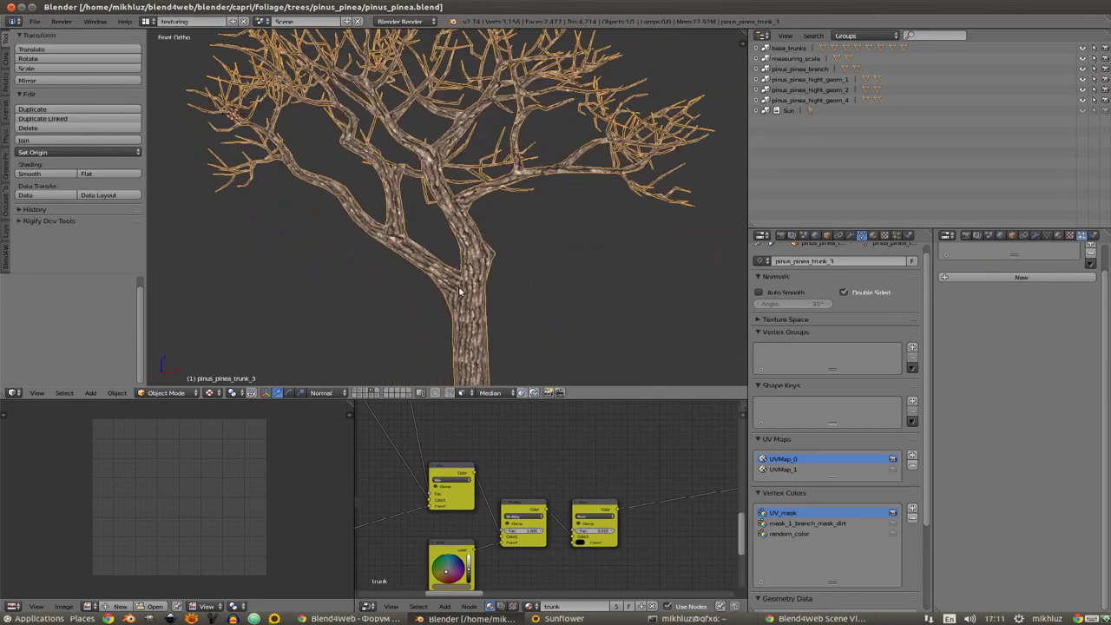
Step: Turn off Shadeless on the trunk material so it responds to lighting
scroll(463, 293, "up", 1)
scroll(480, 260, "up", 2)
key("space")
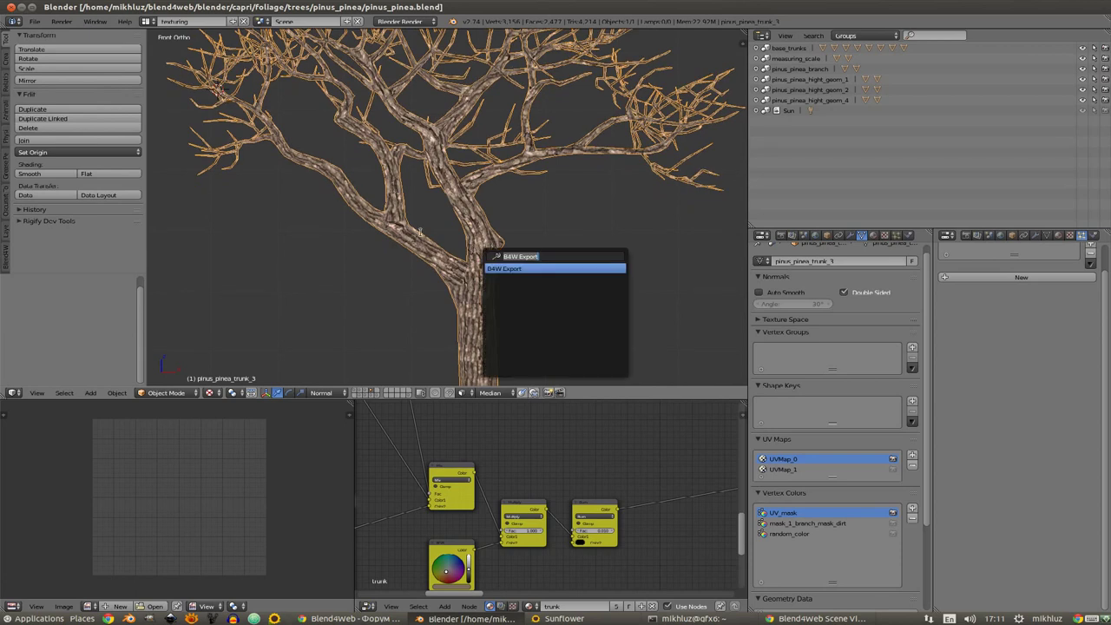
key("Escape")
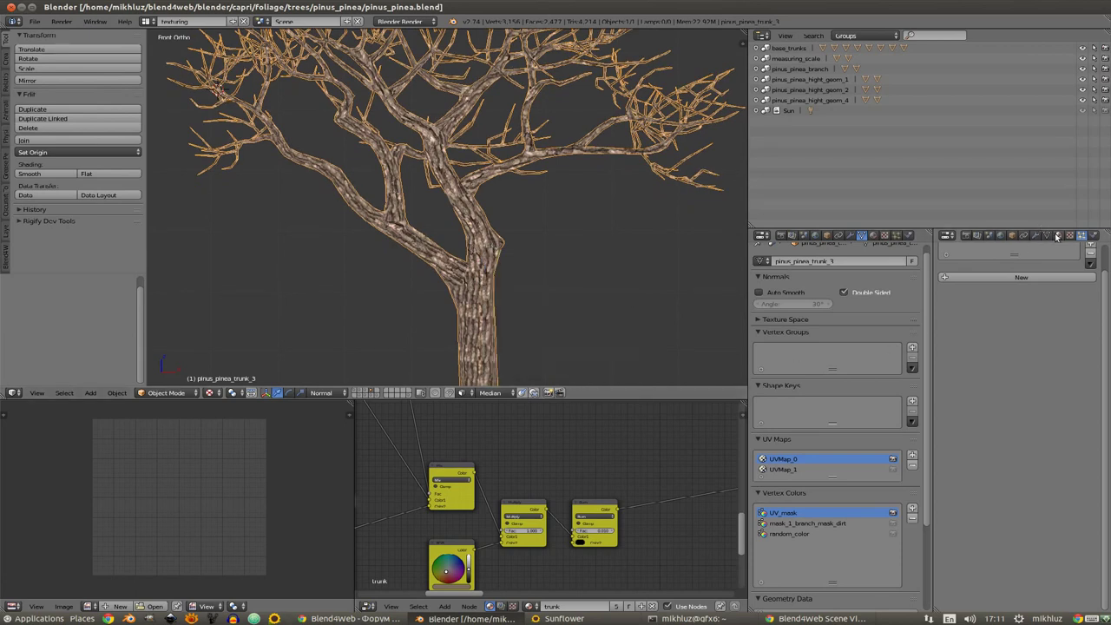
left_click(1057, 237)
scroll(1021, 434, "down", 2)
left_click(1027, 541)
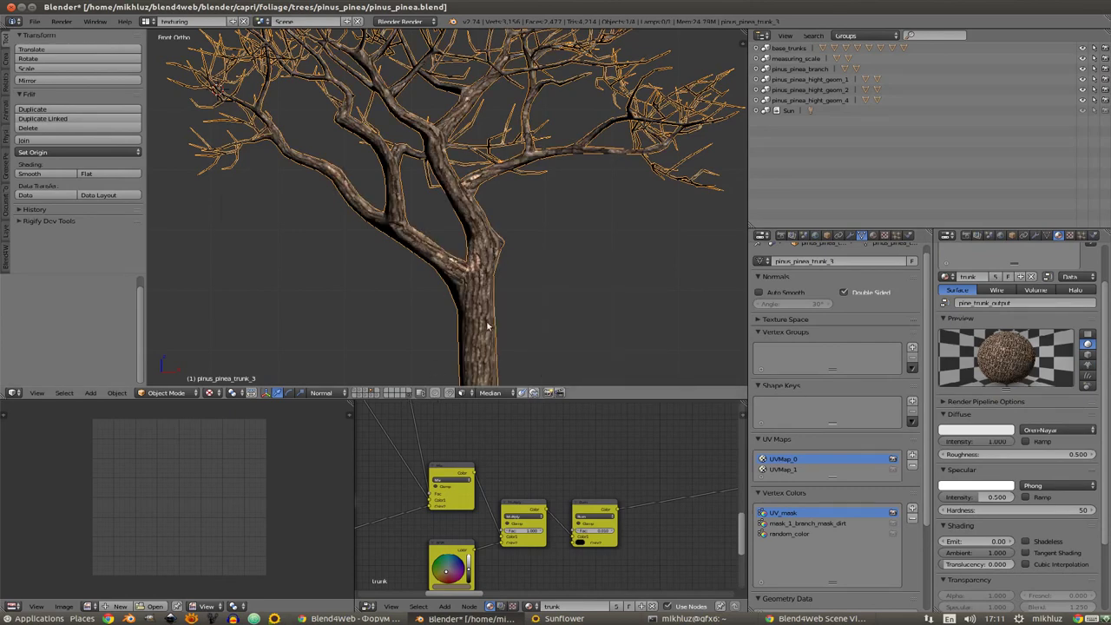
Step: Run the Blend4Web export and bring the web viewer to the front
key("space")
key("Return")
key("Escape")
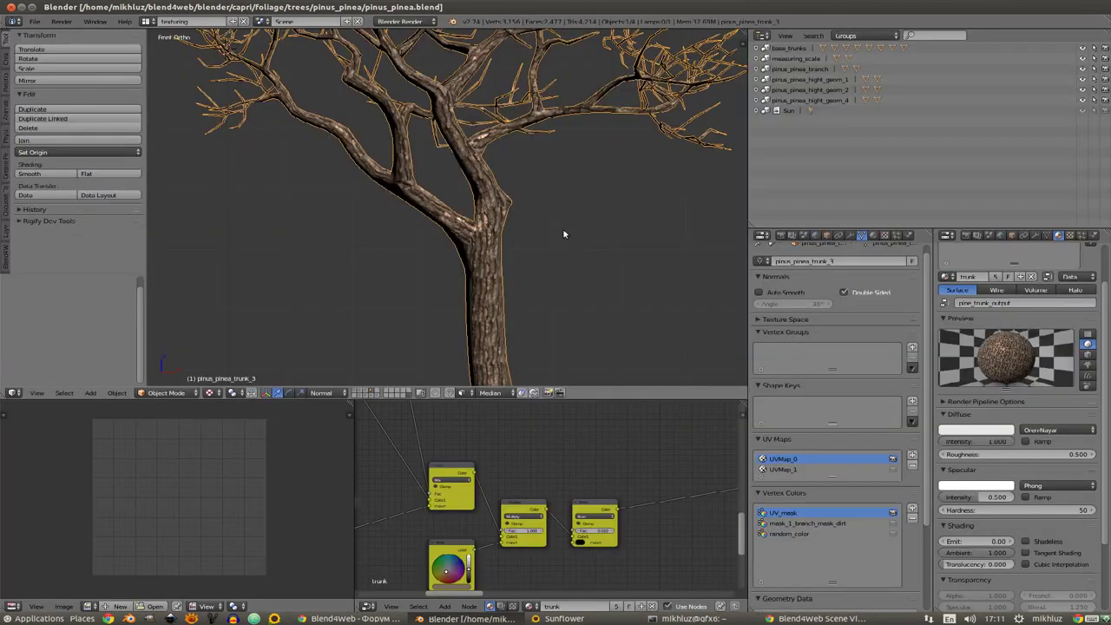
key("alt+Tab")
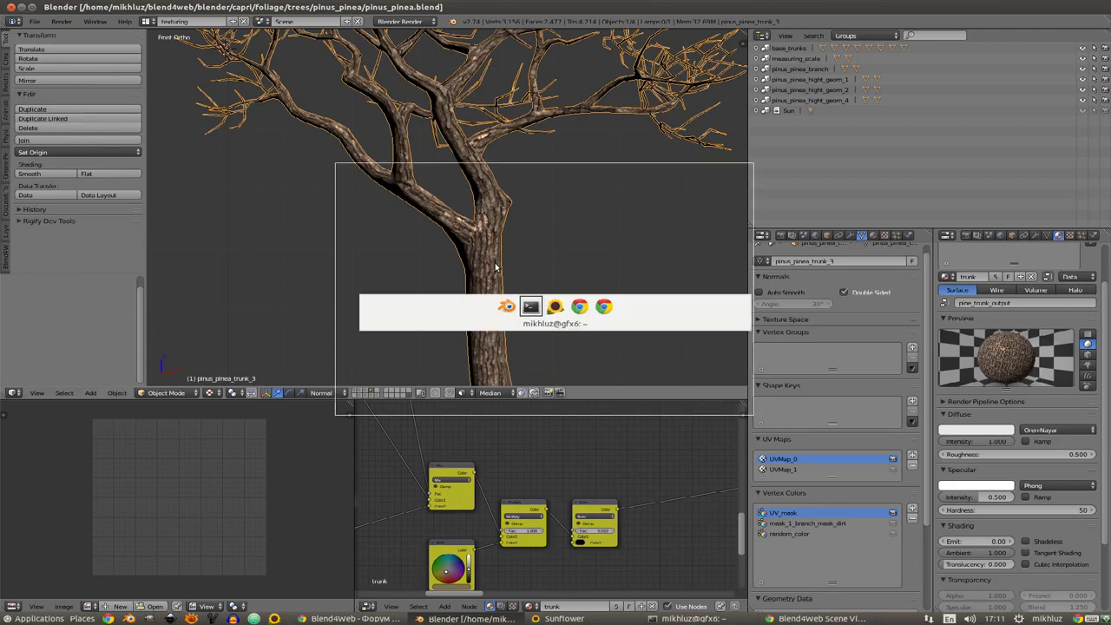
key("alt+Tab")
key("alt+Tab")
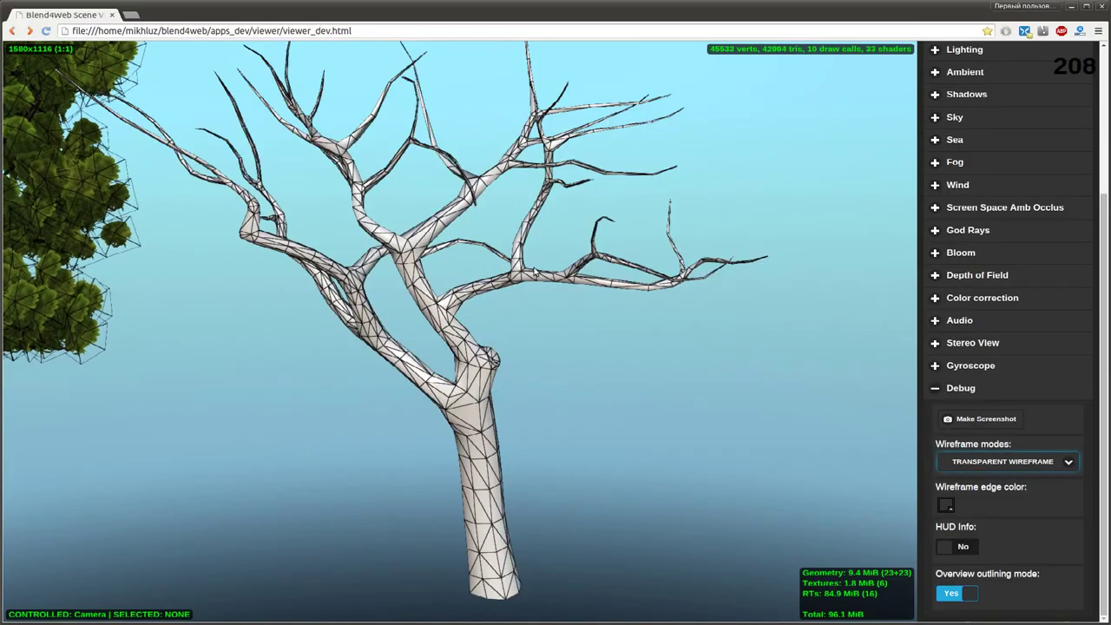
Step: Reload the viewer and view the tree in Transparent wireframe mode from another angle
key("F5")
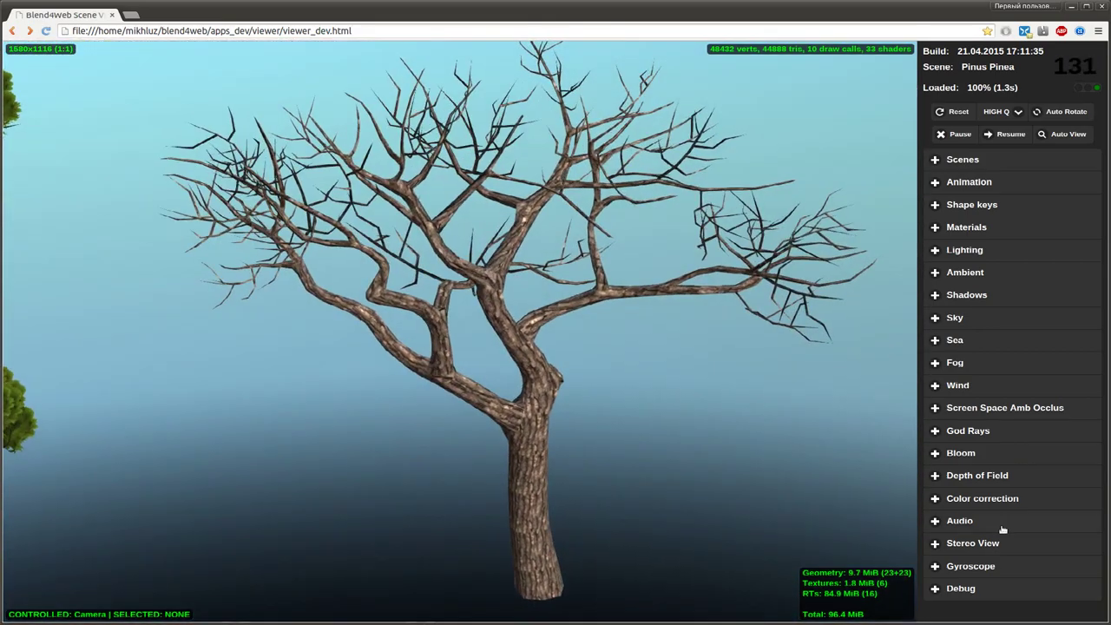
left_click(961, 589)
scroll(964, 573, "down", 3)
left_click(1016, 527)
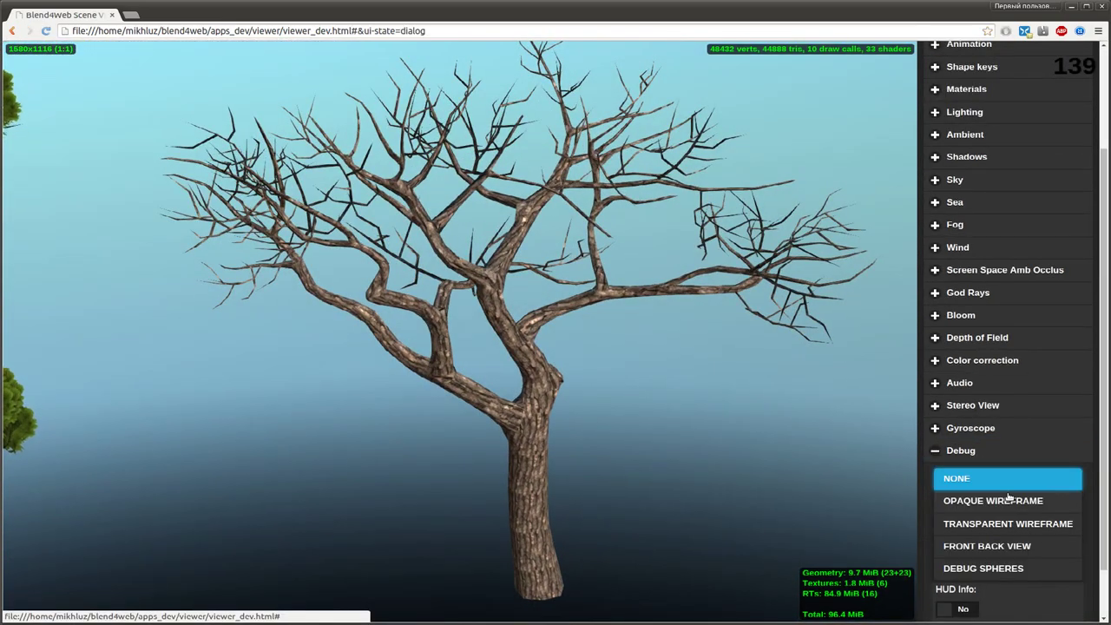
left_click(1012, 524)
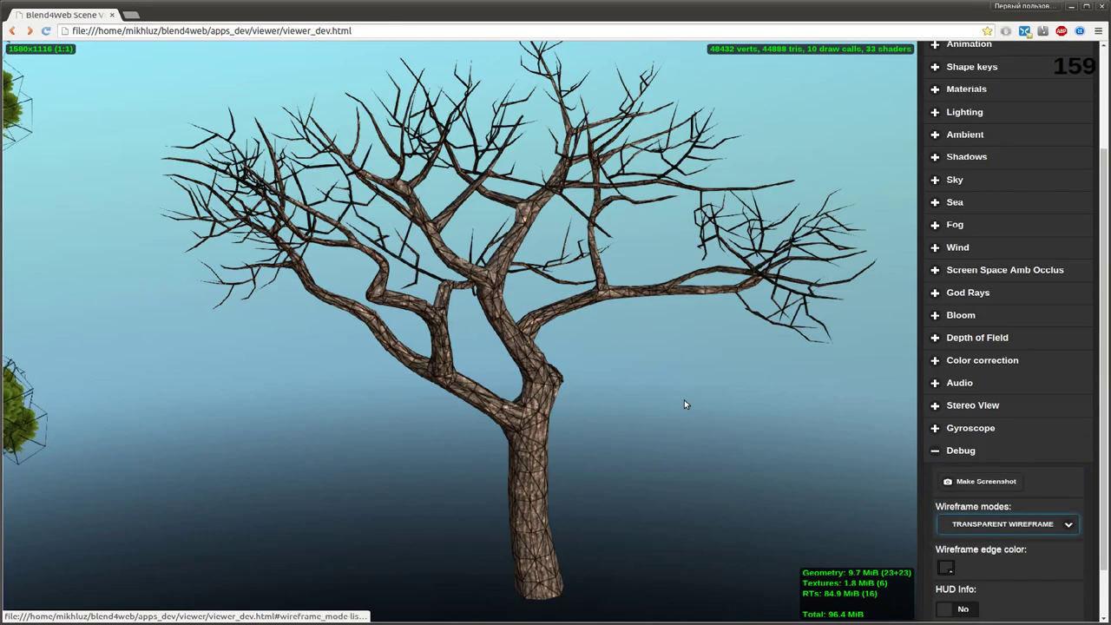
mouse_move(685, 400)
left_mouse_down()
mouse_move(603, 386)
mouse_move(552, 343)
mouse_move(801, 441)
mouse_move(495, 367)
mouse_move(724, 424)
mouse_move(583, 261)
mouse_move(677, 427)
left_mouse_up()
Step: Switch to Opaque Wireframe, then set wireframe to NONE and orbit to check the bark
left_click(1007, 524)
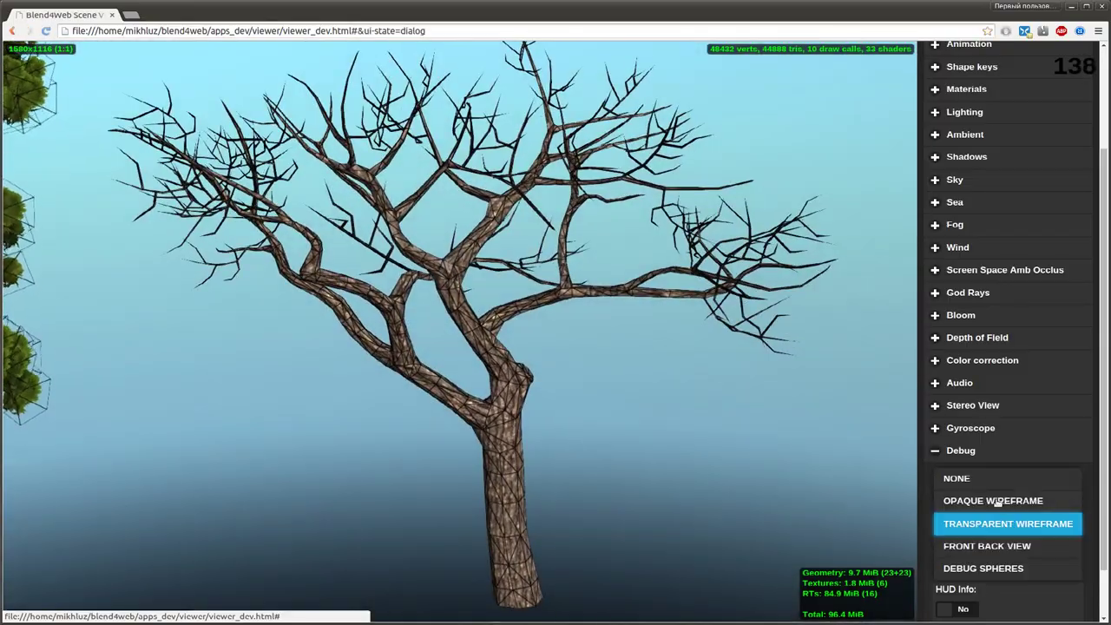
left_click(999, 504)
mouse_move(678, 426)
left_mouse_down()
mouse_move(141, 377)
mouse_move(565, 426)
left_mouse_up()
left_click(1007, 524)
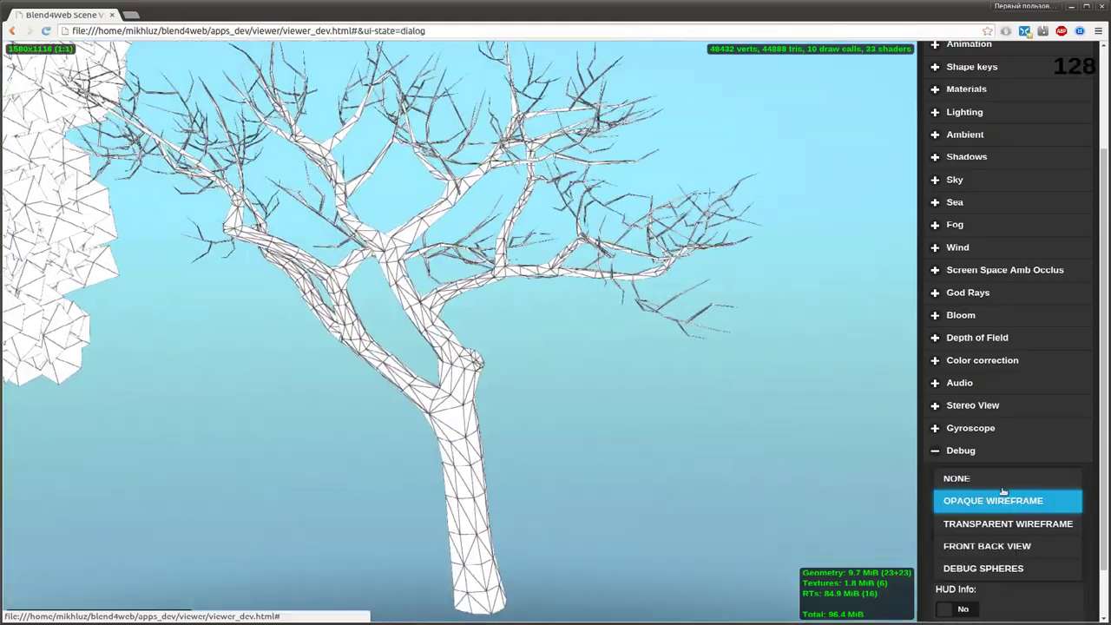
left_click(1003, 479)
mouse_move(843, 456)
left_mouse_down()
mouse_move(714, 454)
mouse_move(772, 425)
mouse_move(436, 400)
mouse_move(744, 379)
mouse_move(409, 317)
mouse_move(231, 346)
mouse_move(181, 185)
mouse_move(572, 206)
mouse_move(573, 90)
mouse_move(576, 243)
mouse_move(548, 357)
mouse_move(576, 390)
mouse_move(727, 209)
mouse_move(639, 454)
left_mouse_up()
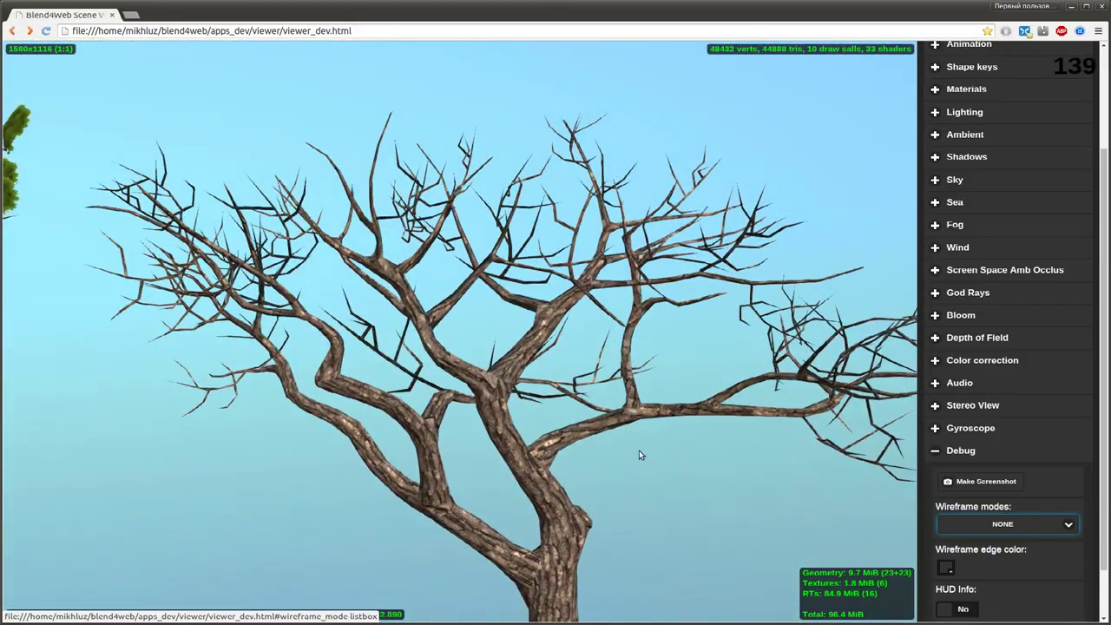
Step: Move the topmost branch-tip vertex and rotate it 21 degrees
key("alt+Tab")
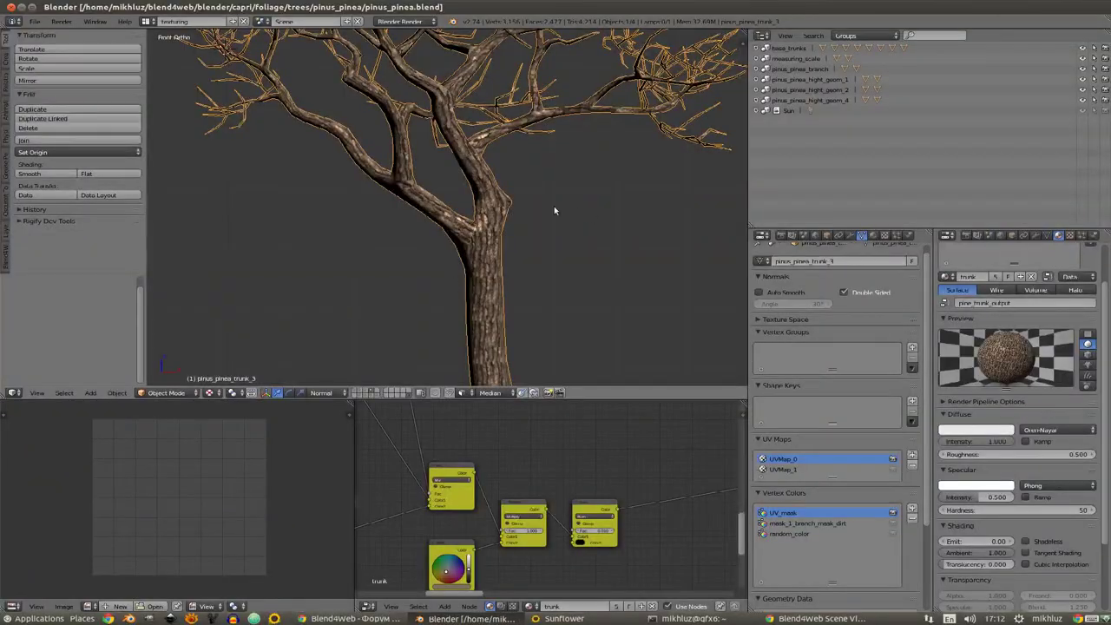
middle_click_drag(554, 209, 504, 233)
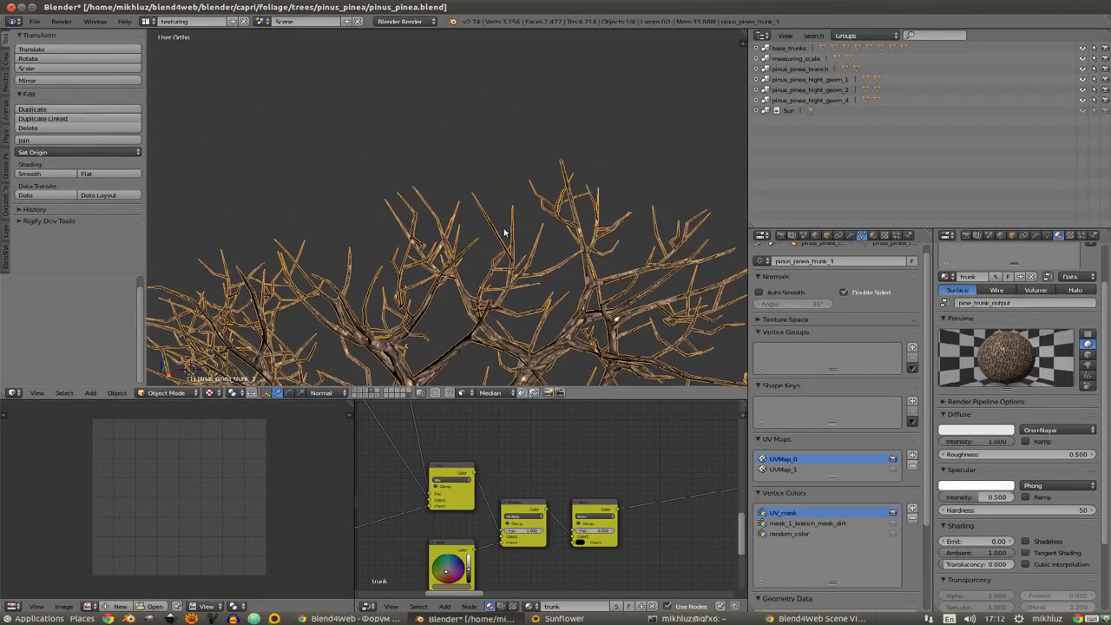
key("Tab")
key("ctrl+Tab")
scroll(408, 209, "up", 5)
key("a")
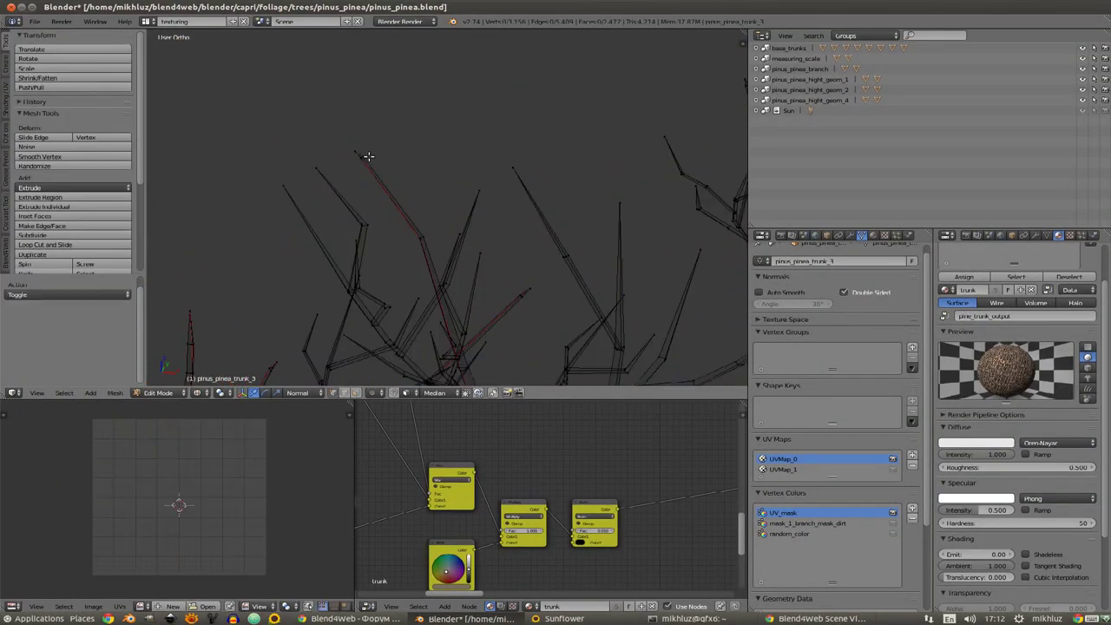
key("g")
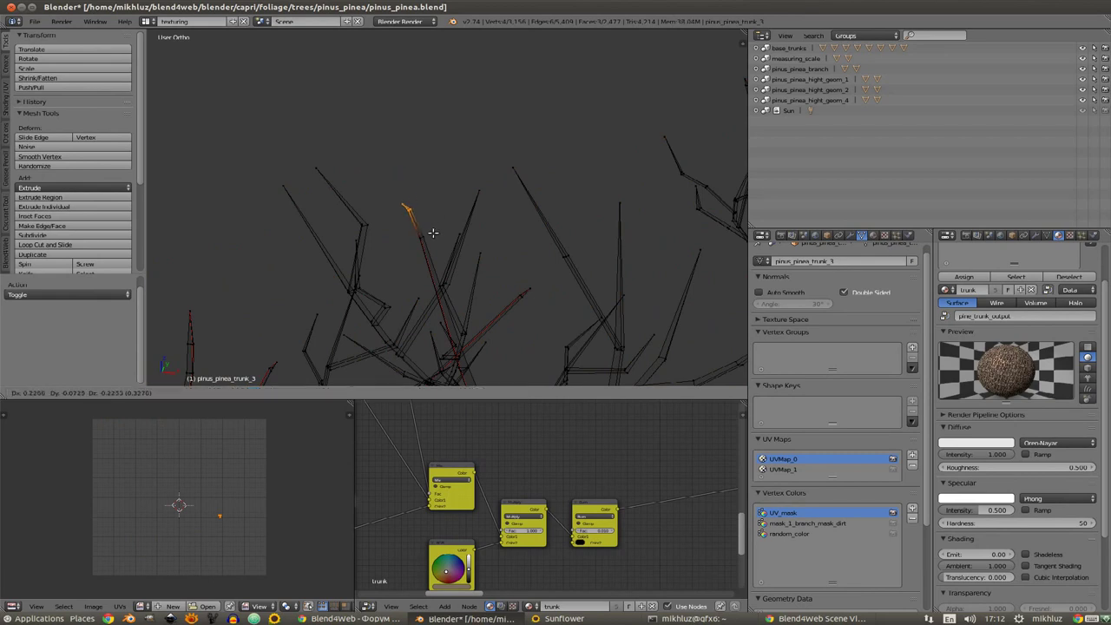
left_click(432, 233)
middle_click_drag(464, 252, 450, 267)
key("r")
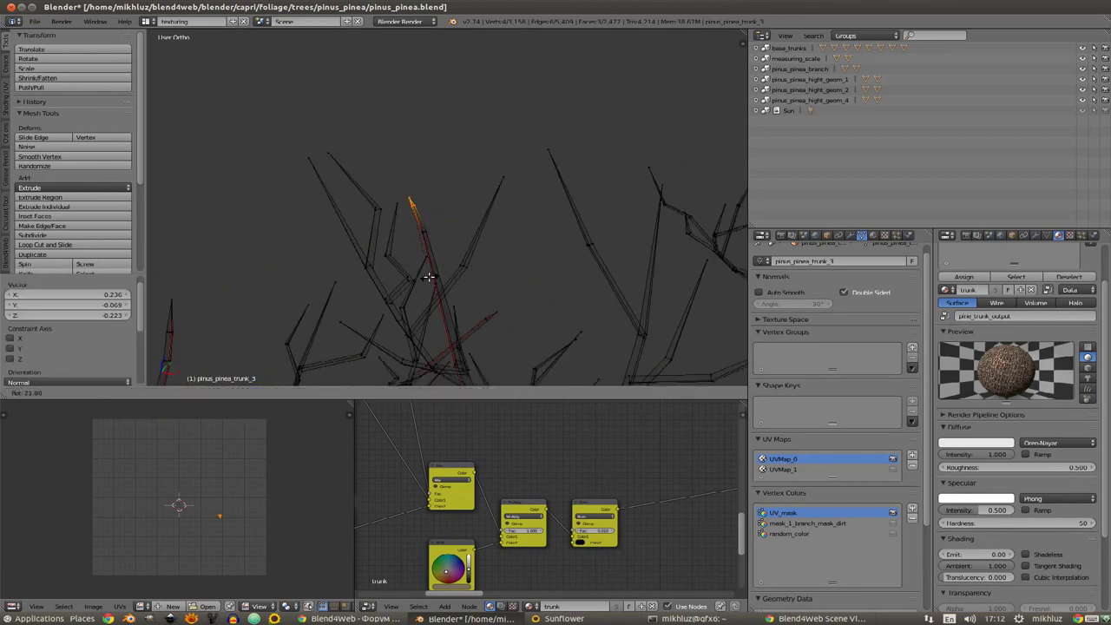
left_click(428, 277)
Step: Check the edited tree from several angles, then switch to solid shading and object mode
scroll(426, 265, "down", 2)
scroll(426, 260, "down", 2)
scroll(423, 253, "down", 2)
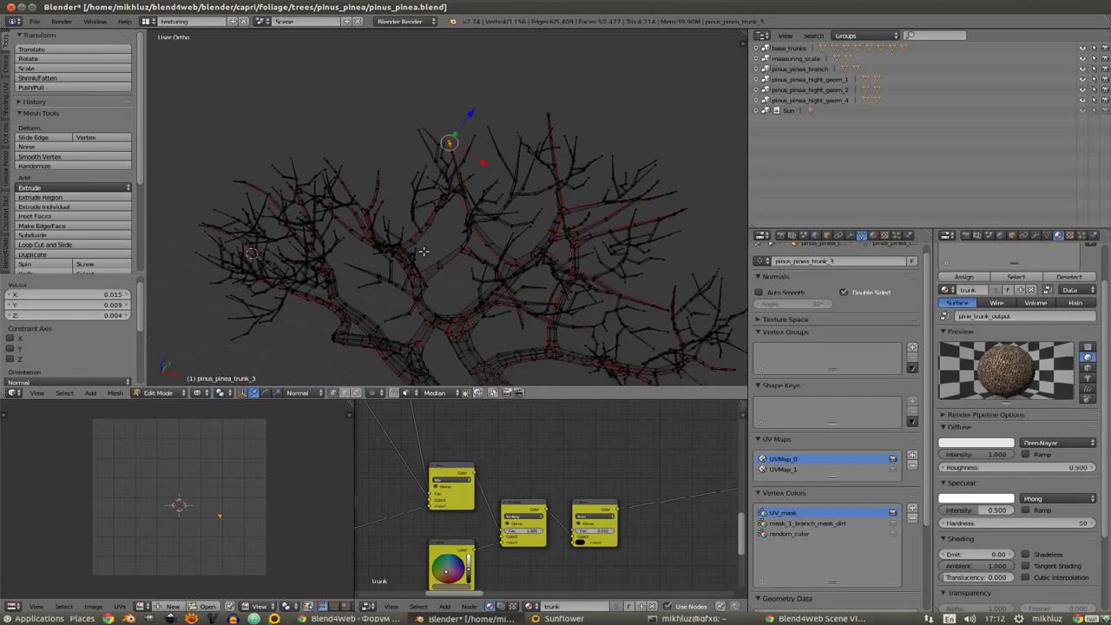
scroll(423, 252, "down", 2)
scroll(417, 244, "down", 1)
scroll(408, 227, "down", 2)
scroll(399, 213, "down", 1)
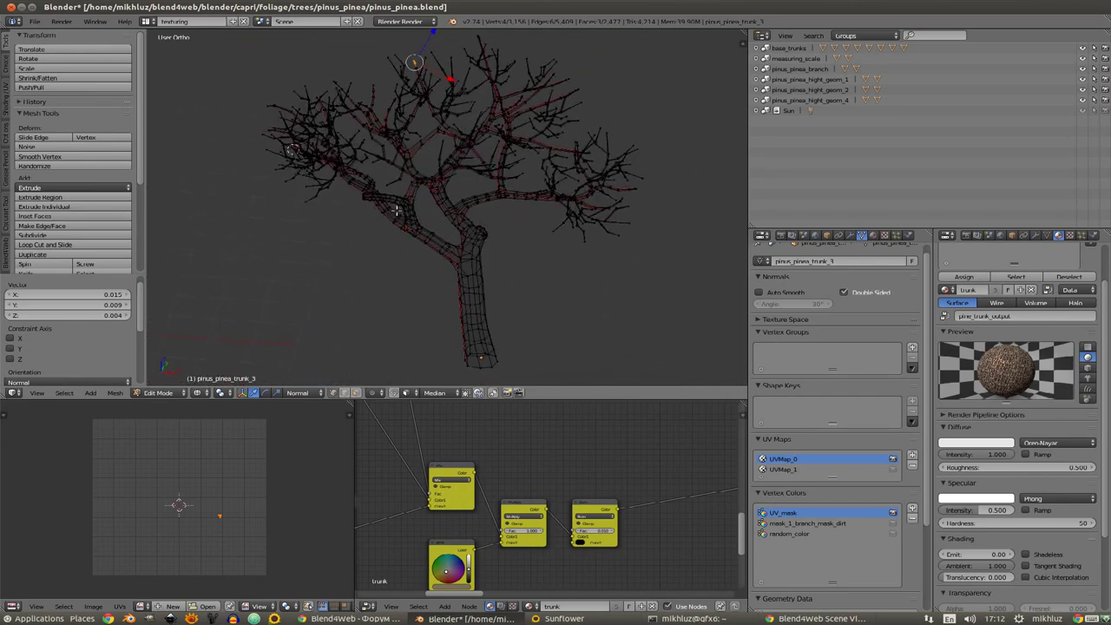
middle_click_drag(405, 215, 278, 247)
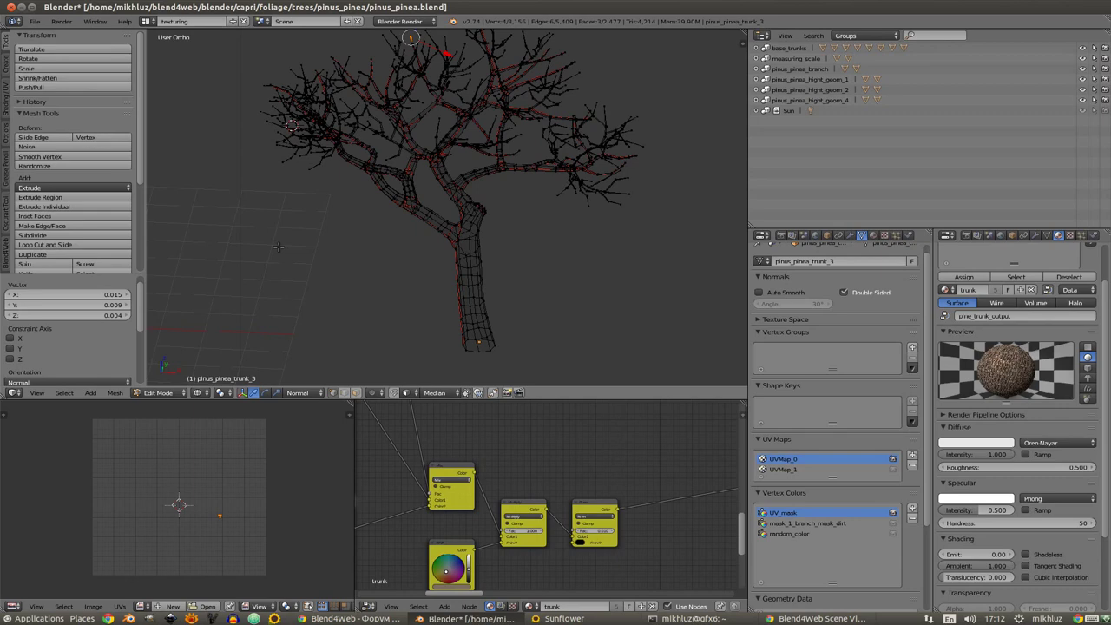
key("KP_1")
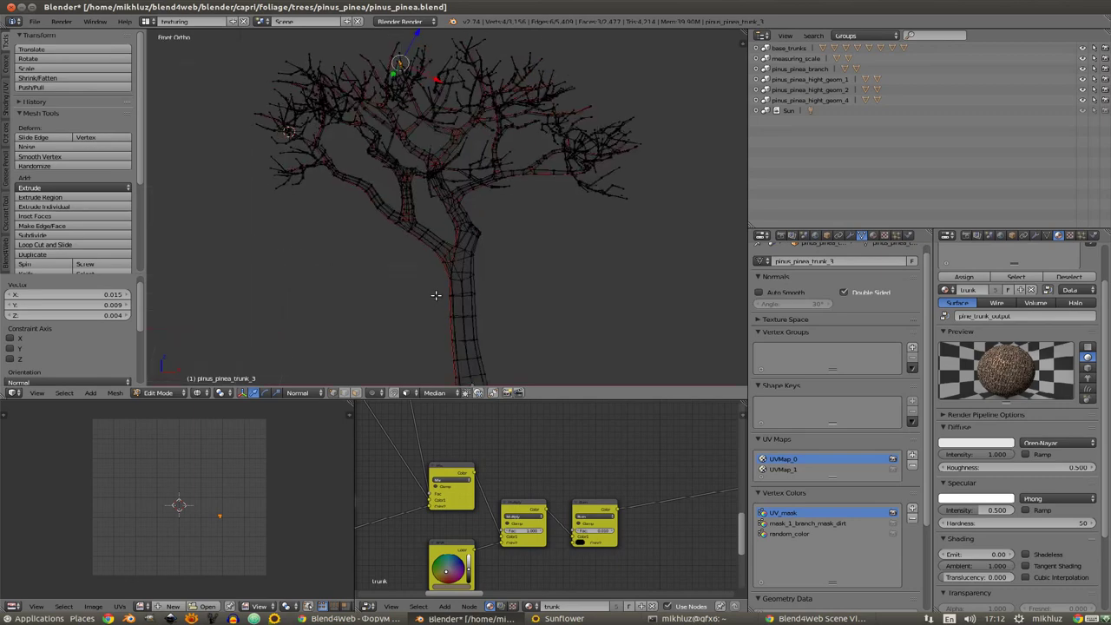
mouse_move(412, 301)
middle_mouse_down()
mouse_move(419, 278)
mouse_move(399, 238)
mouse_move(472, 235)
mouse_move(375, 217)
middle_mouse_up()
key("z")
key("Tab")
Step: Duplicate the trunk in place, move the copy to another layer, and display that layer
key("KP_1")
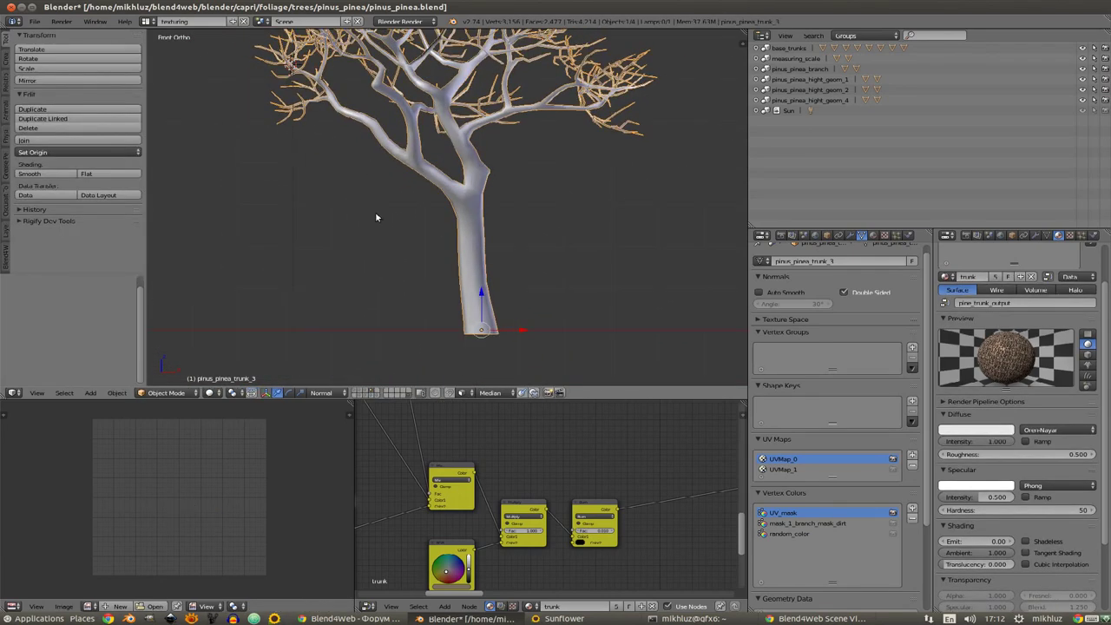
key("shift+d")
right_click(515, 265)
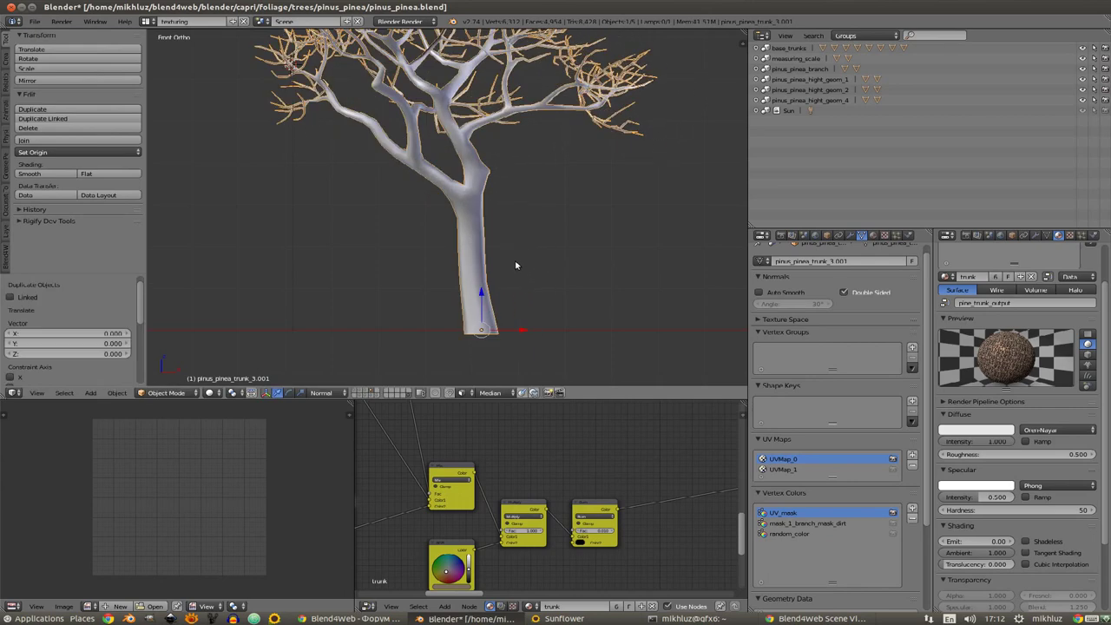
key("m")
left_click(655, 324)
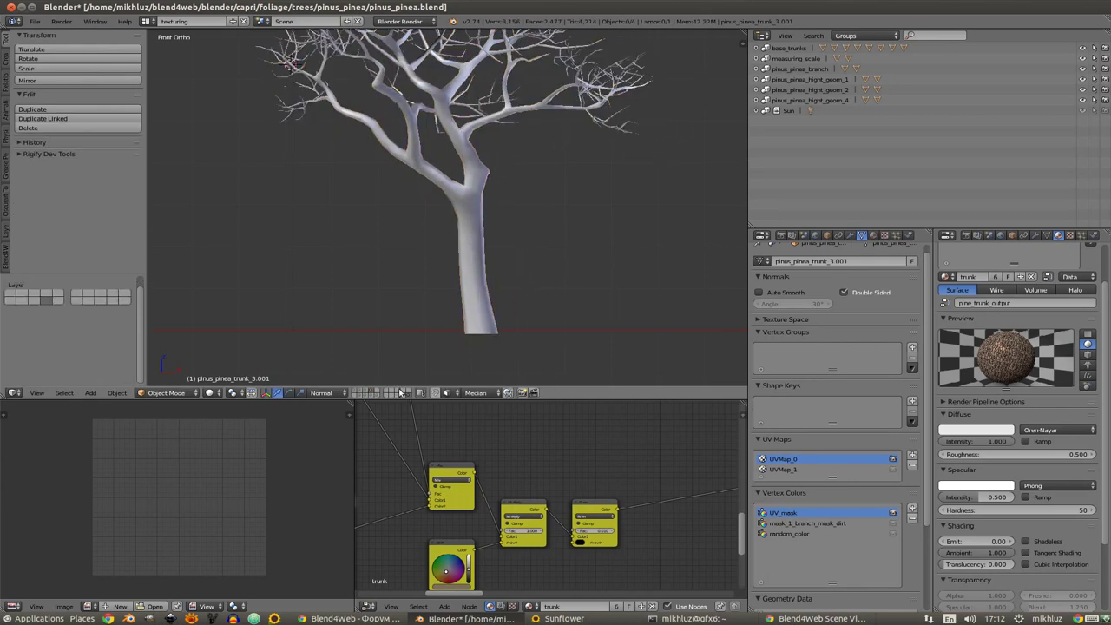
left_click(371, 397)
key("a")
key("z")
middle_click_drag(451, 243, 477, 205)
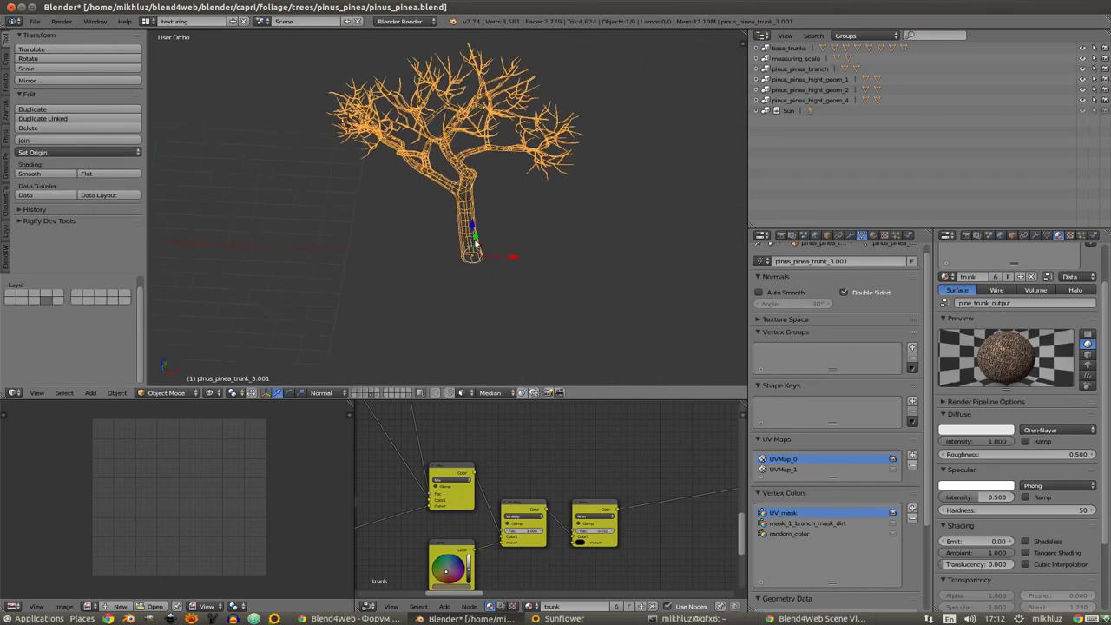
Step: Remove UVMap_0, the vertex colour layers and the material slot from the copy
left_click(913, 467)
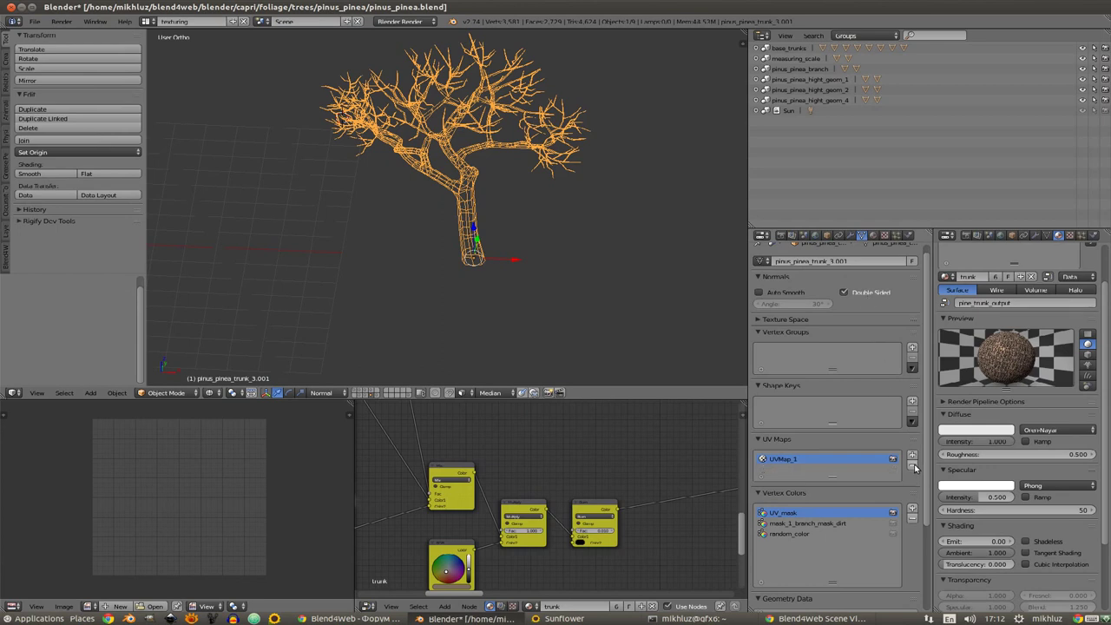
left_click(916, 521)
left_click(916, 521)
left_click(916, 521)
scroll(1103, 278, "up", 2)
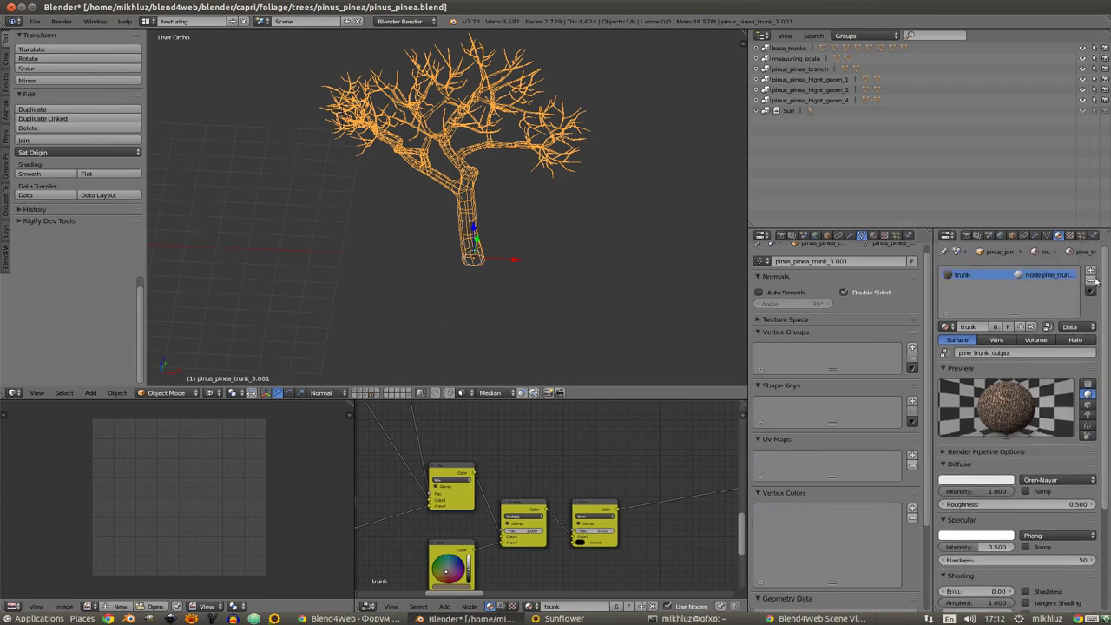
left_click(1100, 280)
left_click(851, 235)
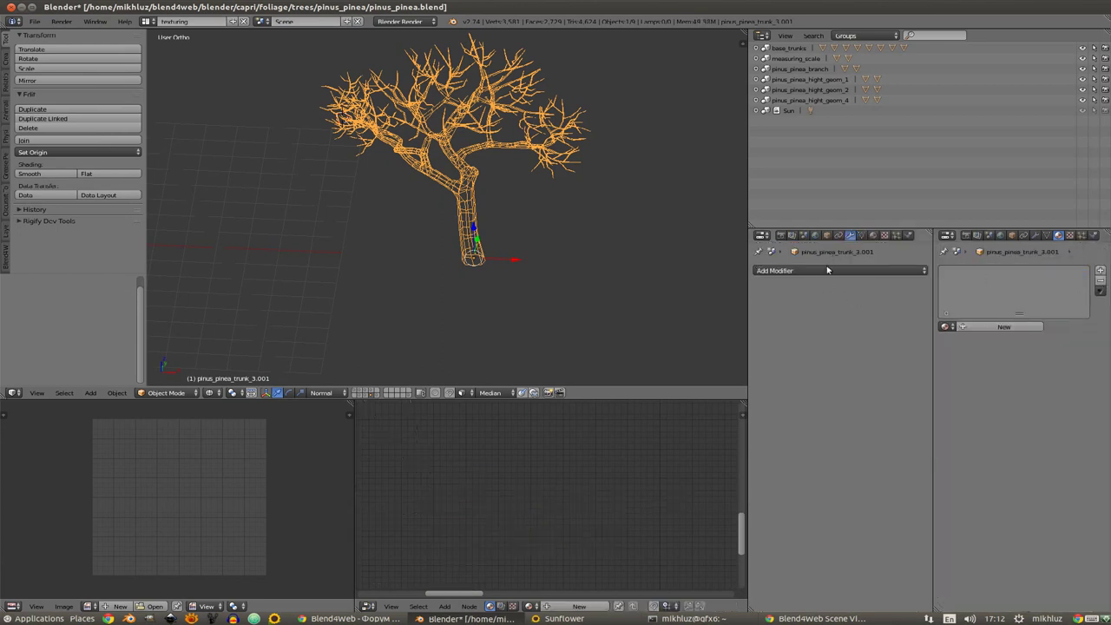
left_click(826, 236)
left_click_drag(922, 386, 922, 492)
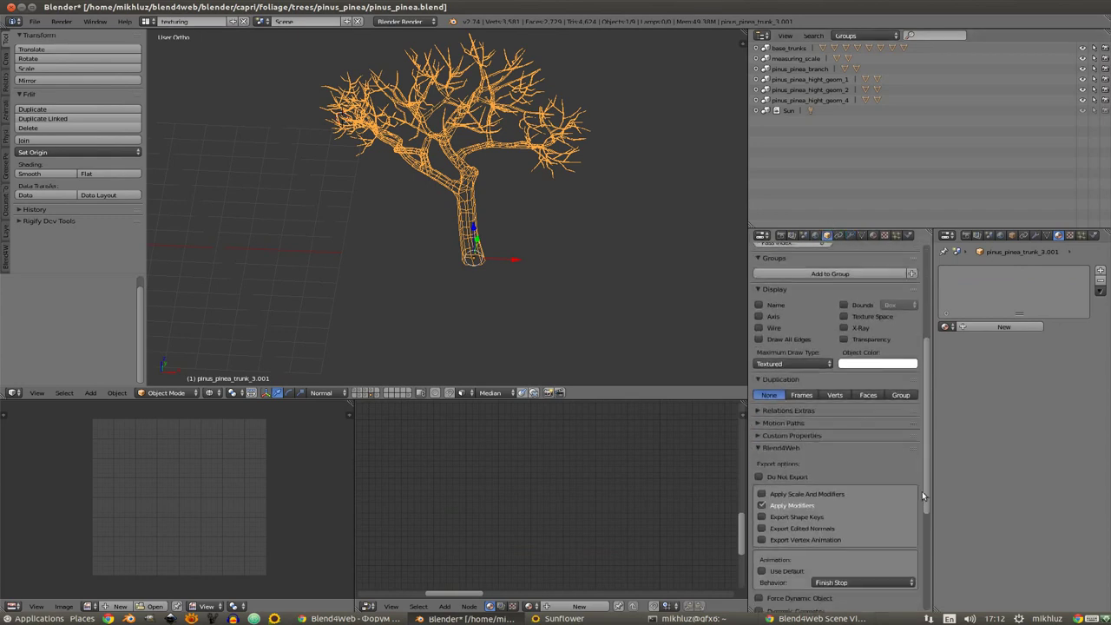
scroll(849, 495, "down", 4)
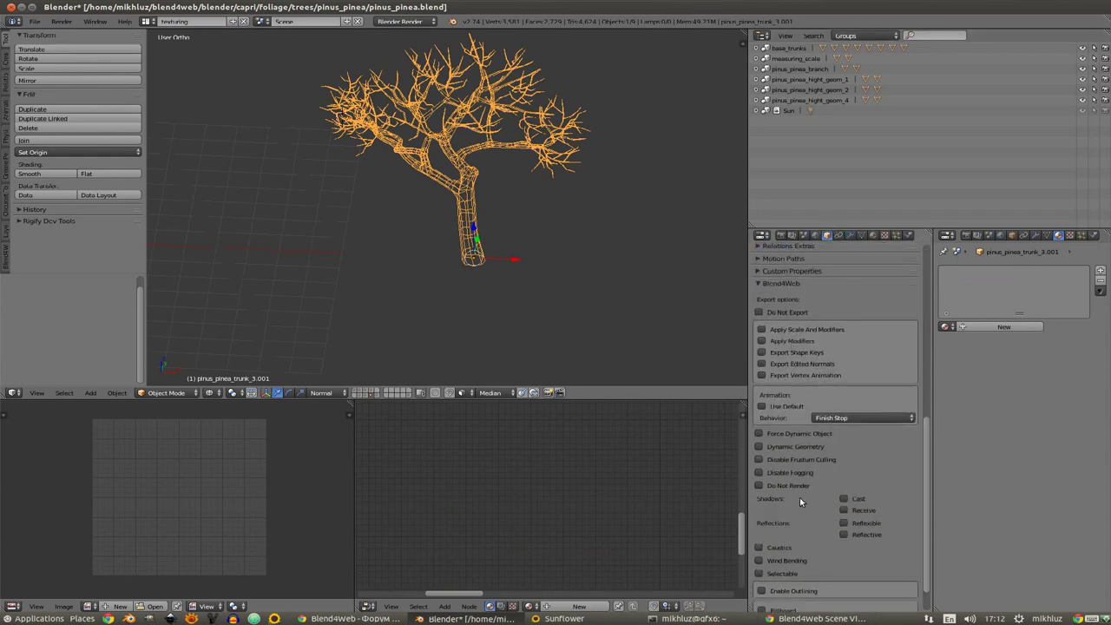
Step: Rename the copy and its mesh to pinus_pinea_trunk_3_old_seams, deleting leftover vertex colours
middle_click_drag(479, 312, 539, 304)
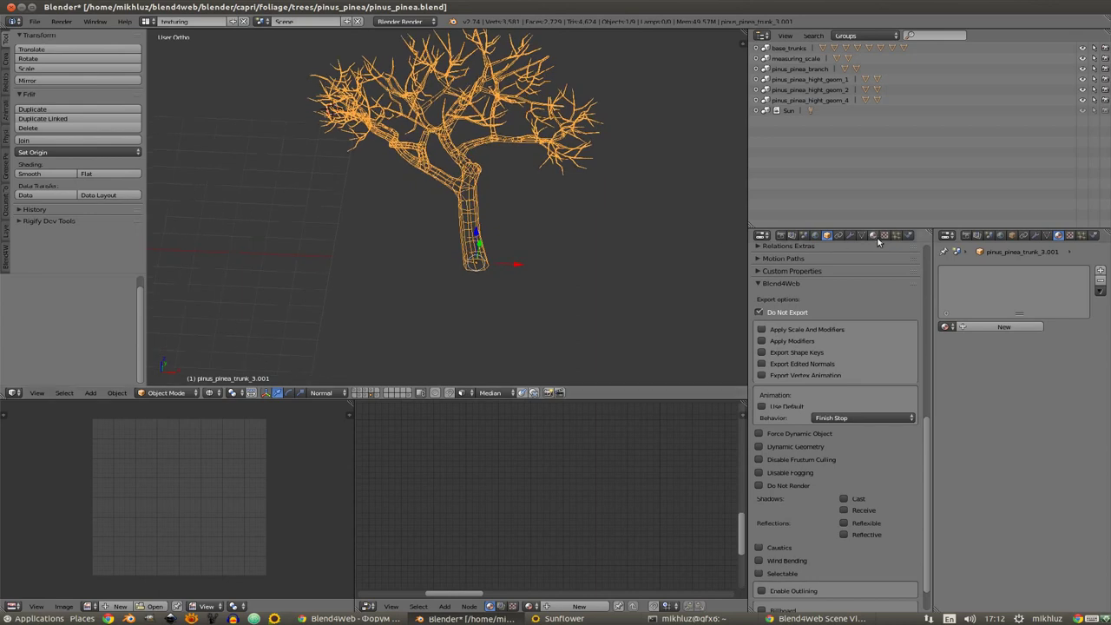
scroll(924, 443, "up", 10)
scroll(849, 276, "up", 2)
type("pinus_pinea_trunk_3_old_seam")
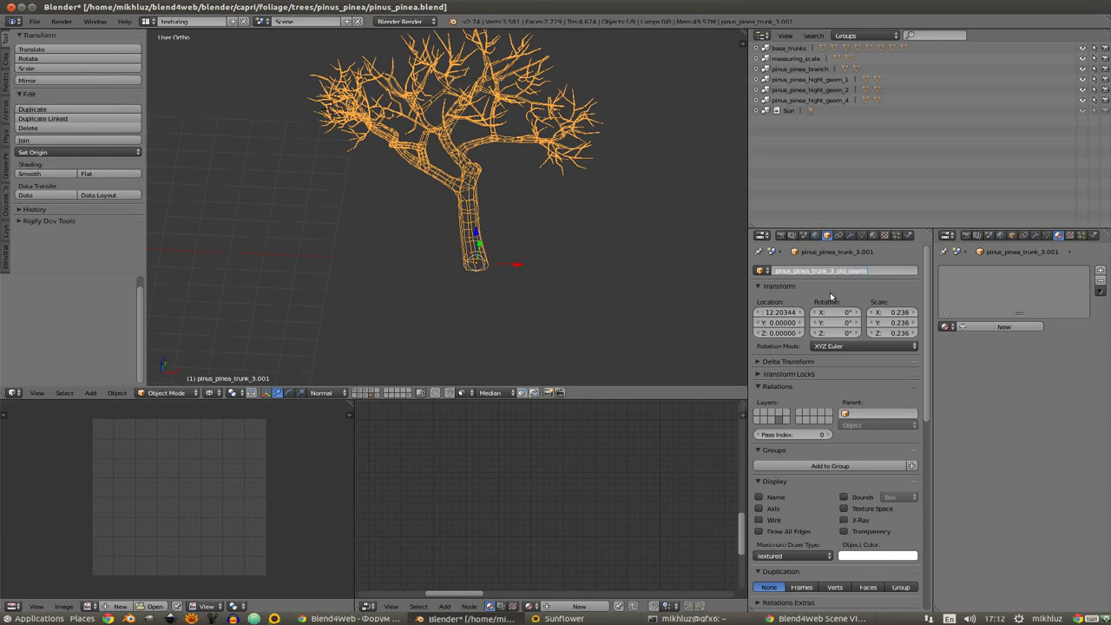
key("Return")
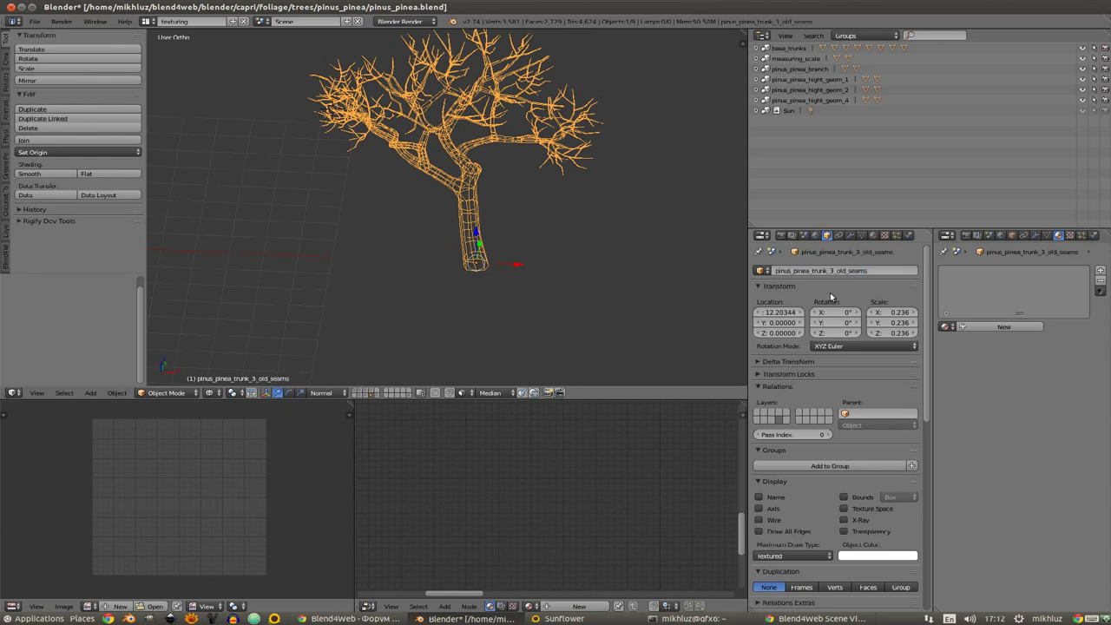
left_click(860, 271)
key("Escape")
left_click(1047, 235)
type("pinus_pinea_trunk_3_old_seams")
key("Return")
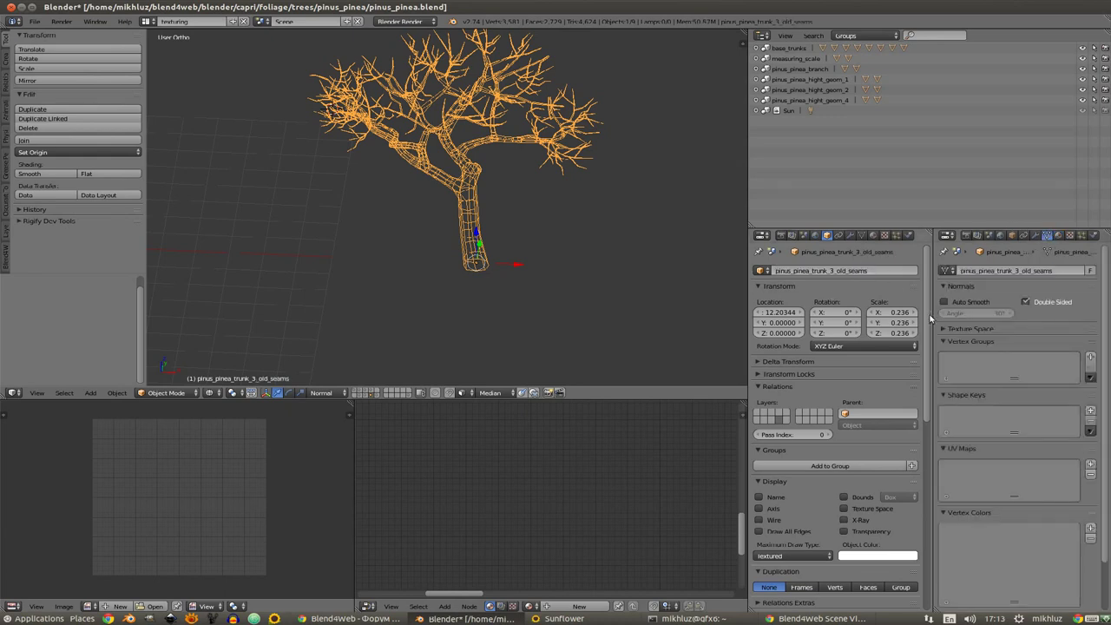
left_click(862, 236)
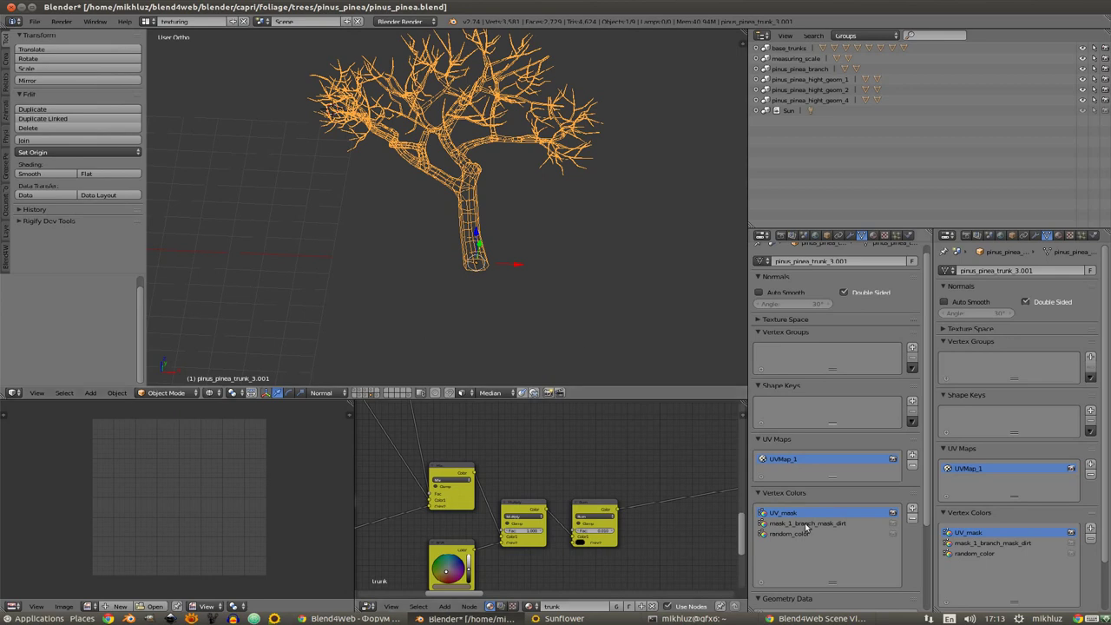
left_click(913, 518)
left_click(913, 517)
left_click(913, 517)
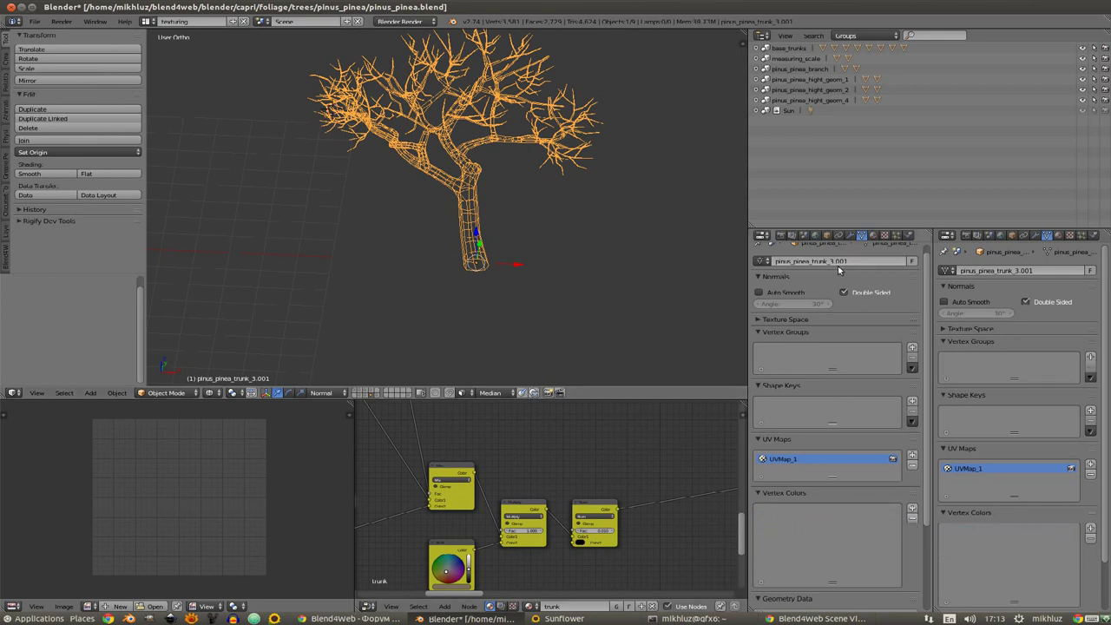
type("pinus_pinea_trunk_3_old_seams")
key("Return")
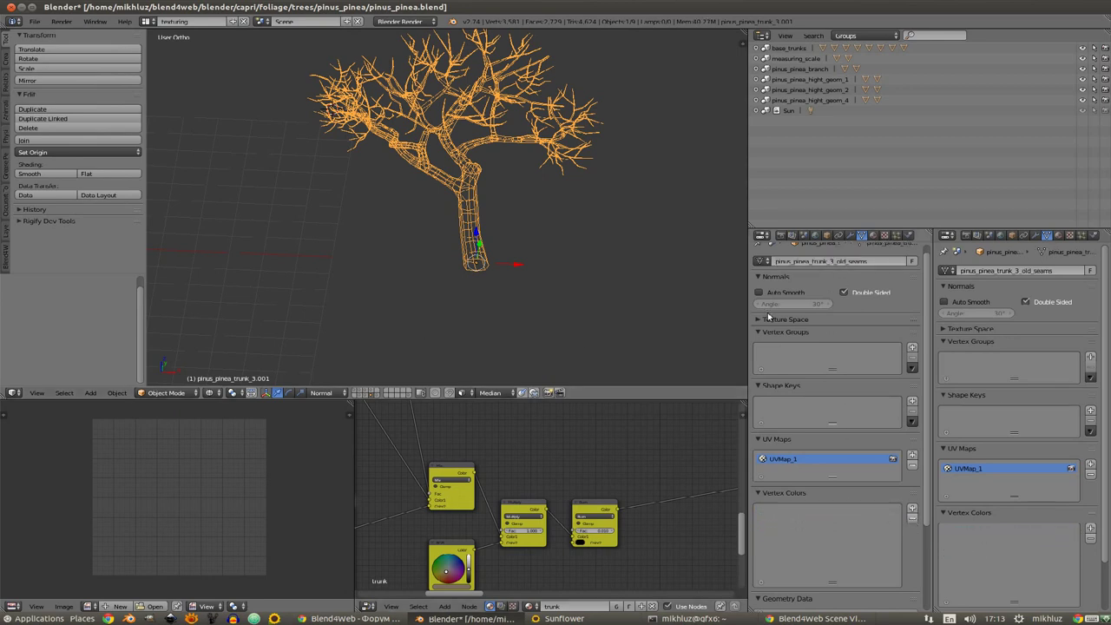
Step: Unlink the remaining material from the pinus_pinea_trunk_3_old_seams copy
left_click(826, 235)
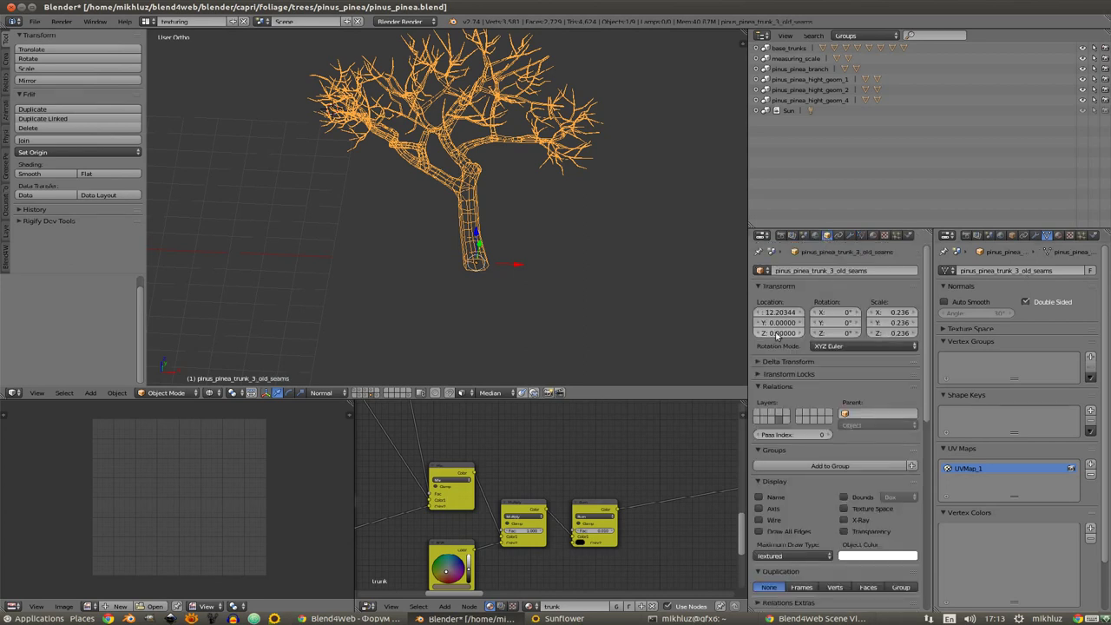
scroll(864, 460, "down", 2)
scroll(865, 463, "down", 10)
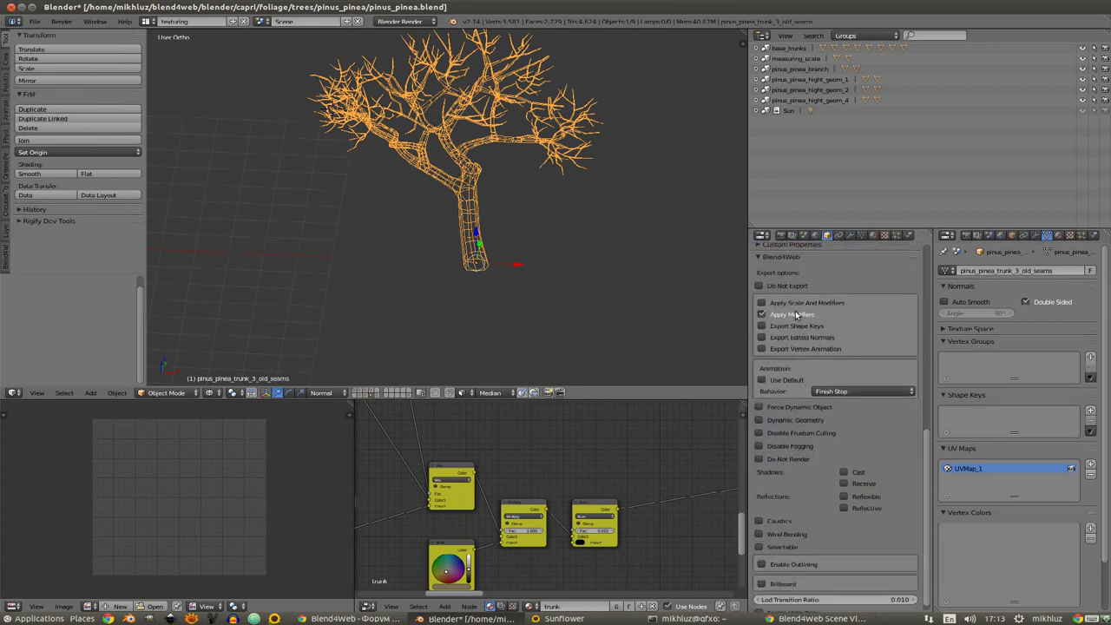
left_click(1076, 236)
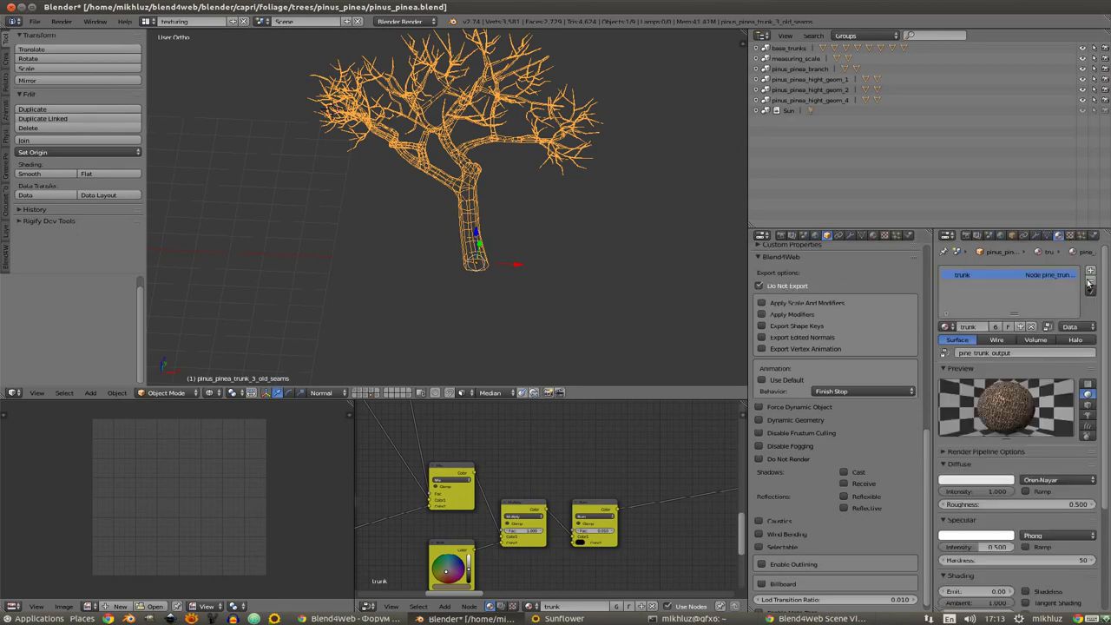
left_click(1085, 327)
scroll(541, 266, "up", 2)
Step: Hide the old_seams copy, select the original trunk, and make UVMap_1 the active UV map
middle_click_drag(541, 266, 522, 302)
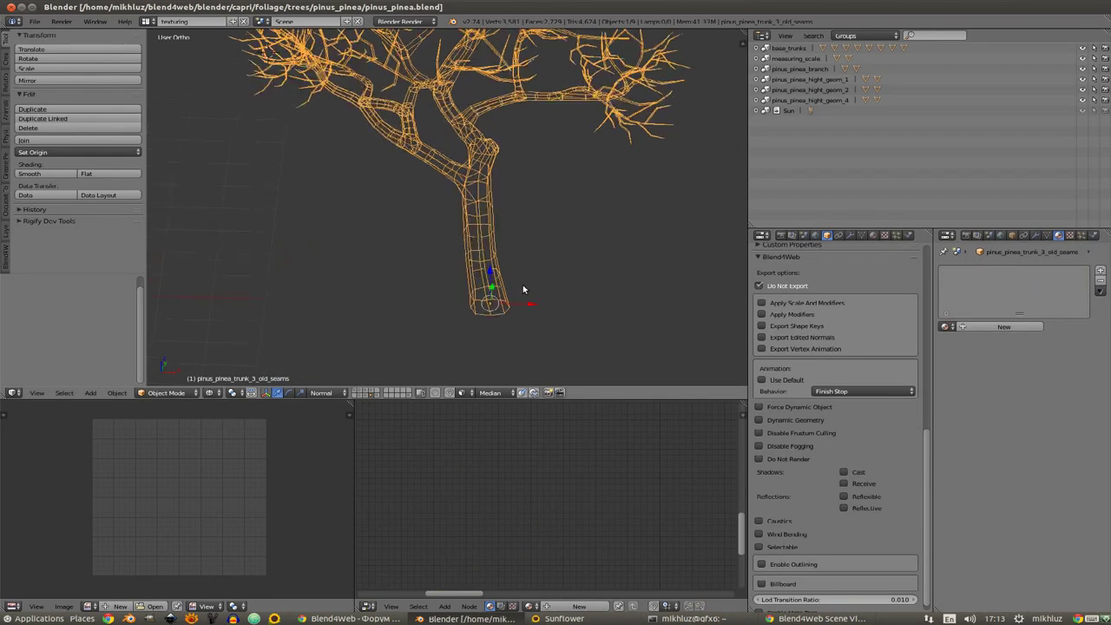
key("z")
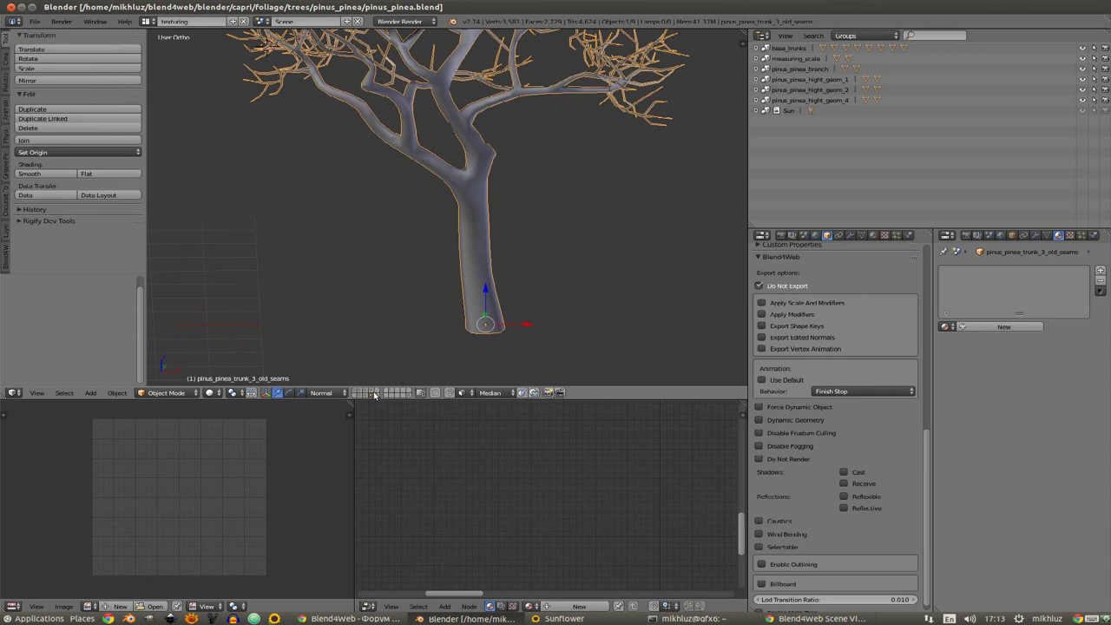
key("Delete")
right_click(489, 303)
middle_click_drag(489, 304, 446, 267)
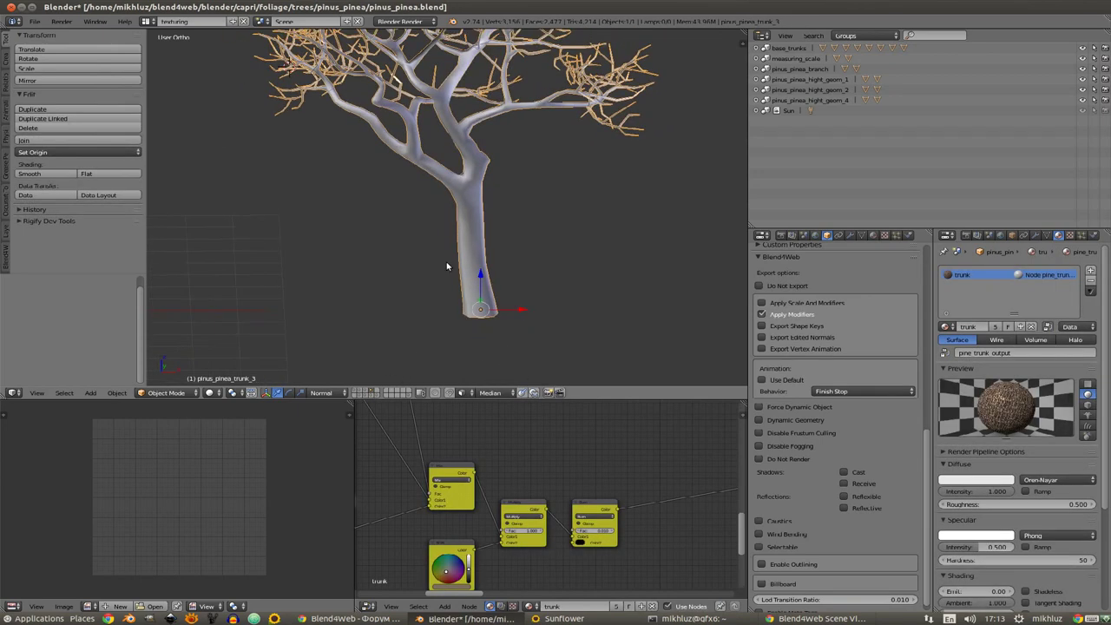
key("KP_1")
left_click(861, 235)
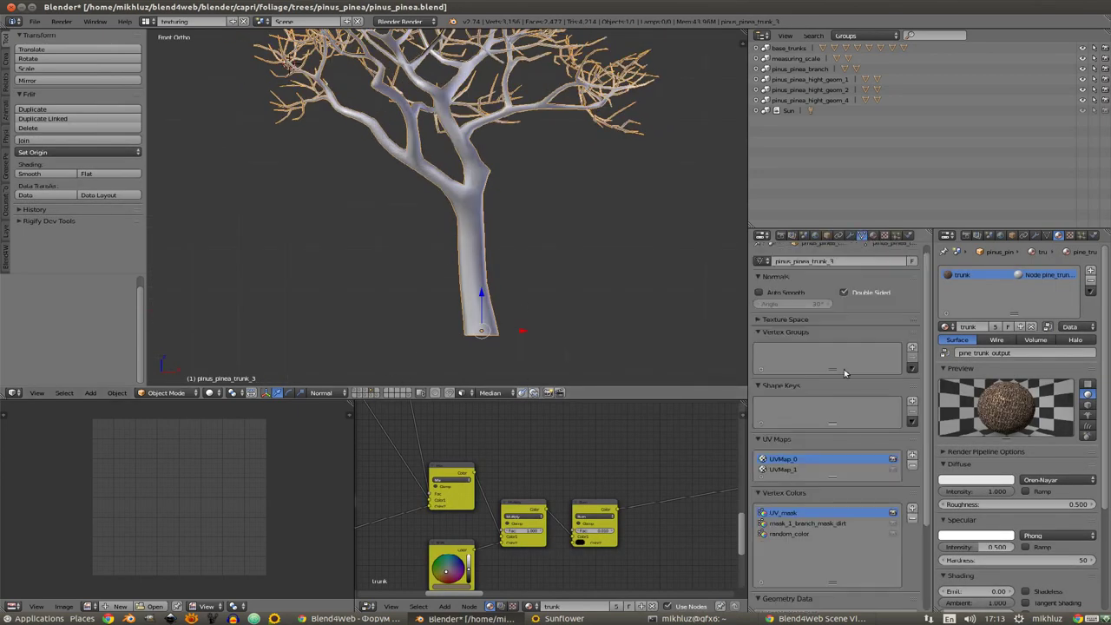
left_click(798, 470)
Step: Clear all seams on the trunk mesh, make its material shadeless, and switch to the modeling layout
key("Tab")
key("a")
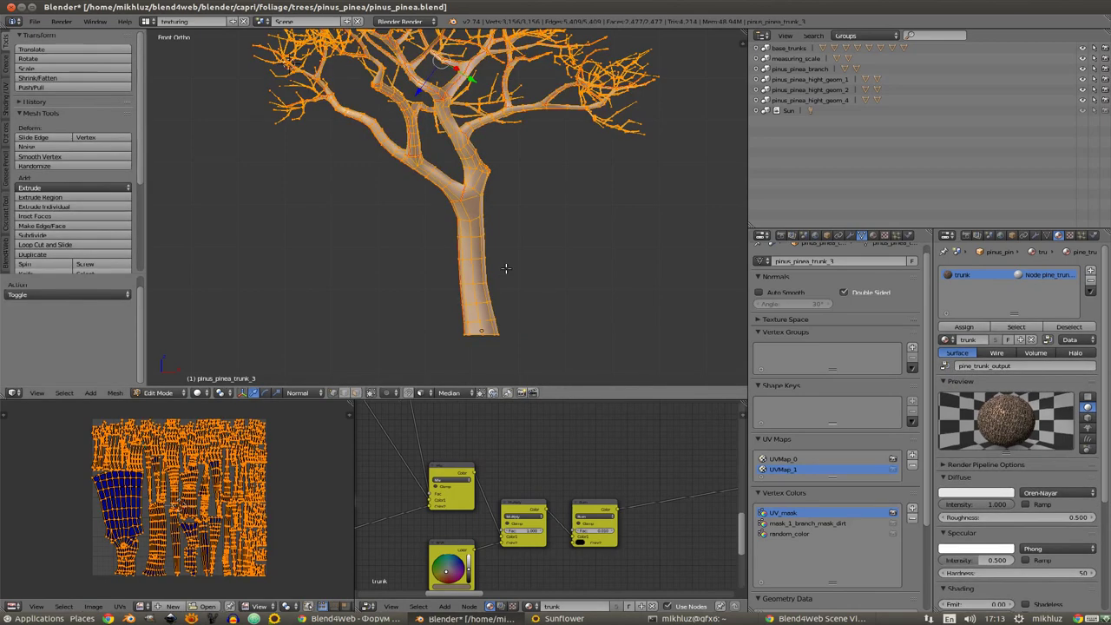
key("ctrl+e")
left_click(495, 282)
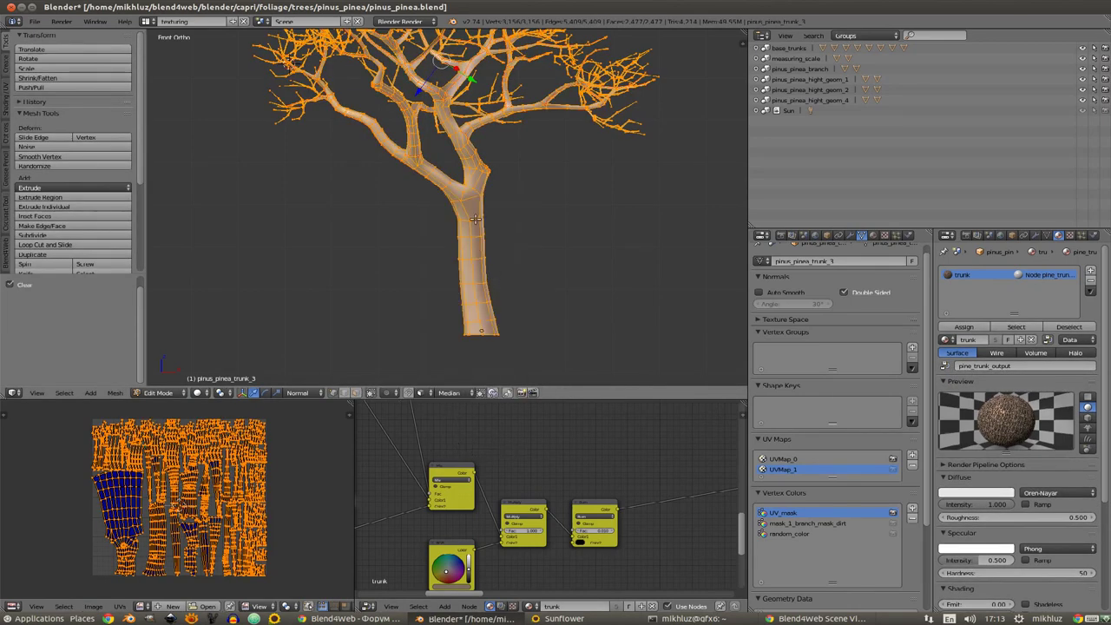
key("a")
key("l")
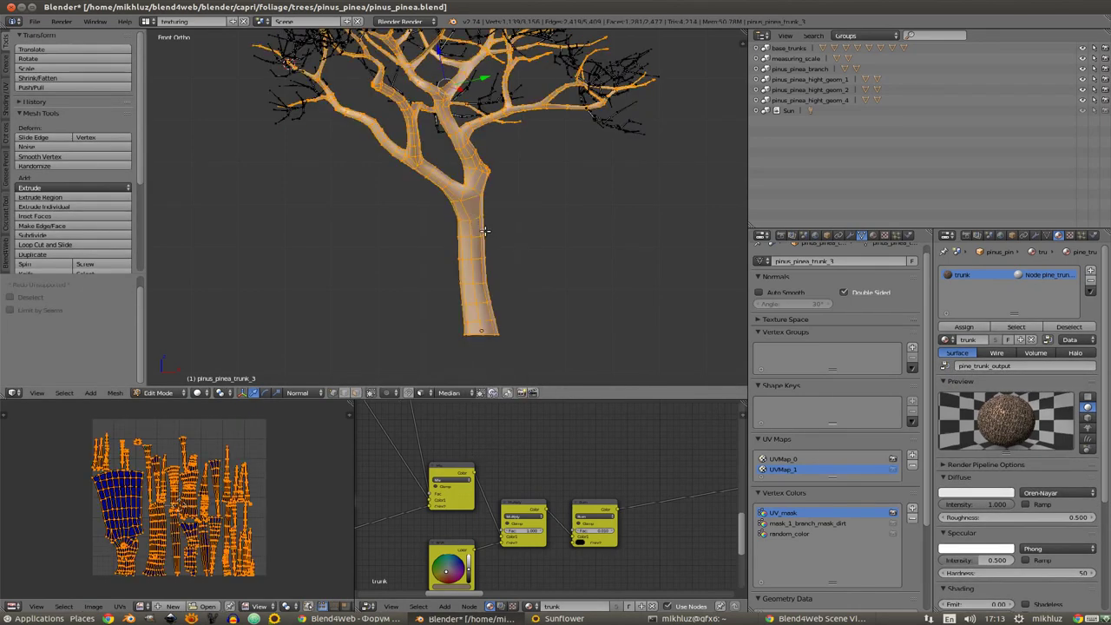
middle_click_drag(485, 231, 496, 238)
scroll(495, 238, "up", 3)
key("Tab")
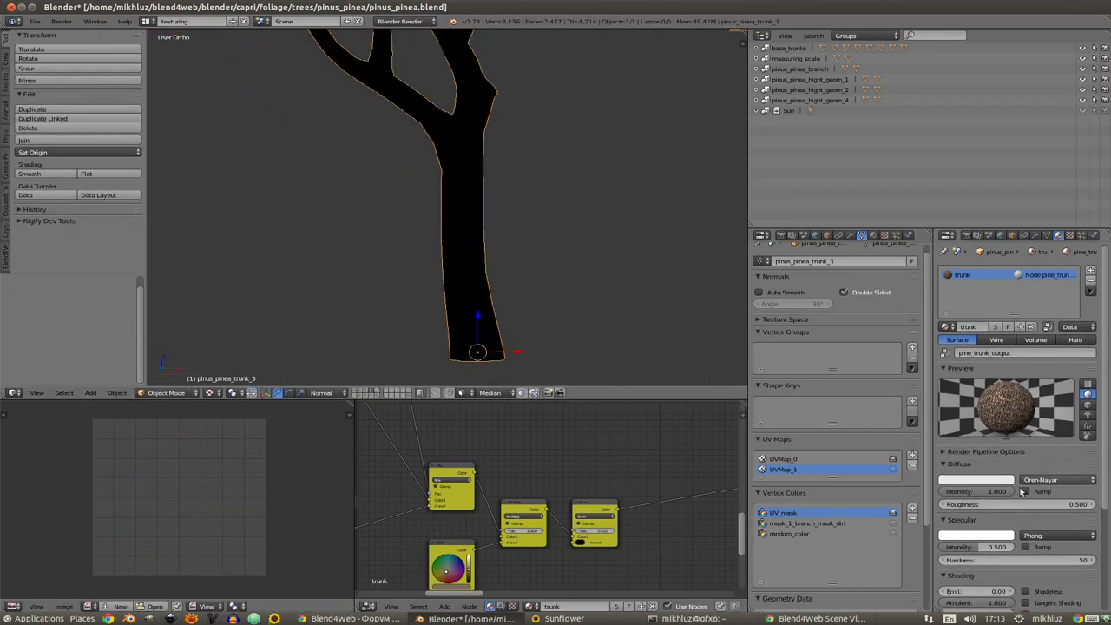
left_click(1027, 592)
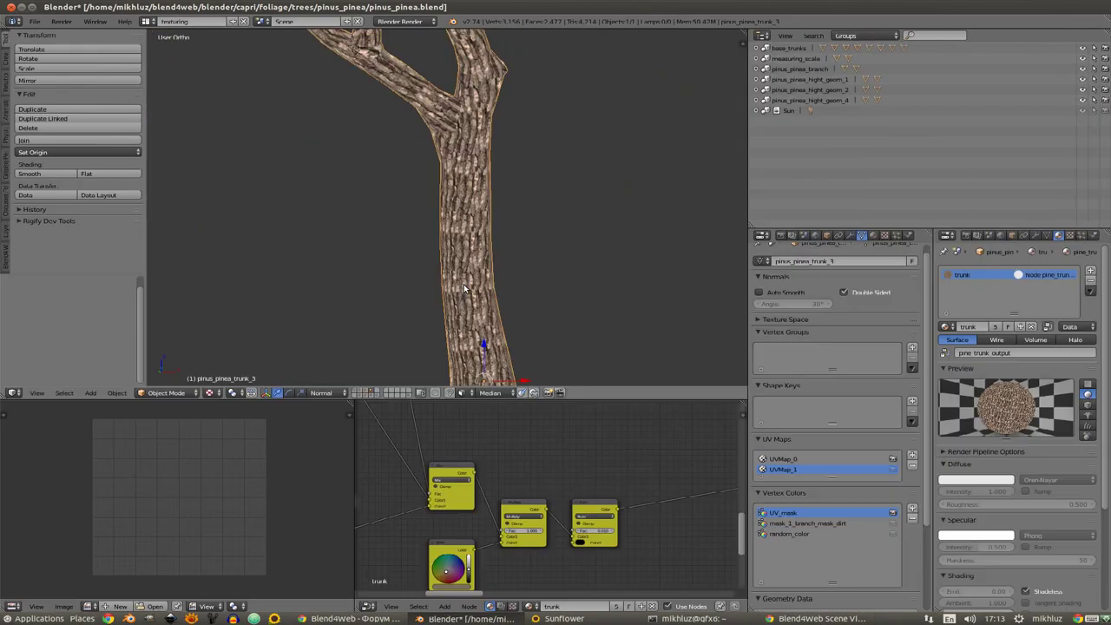
key("ctrl+Left")
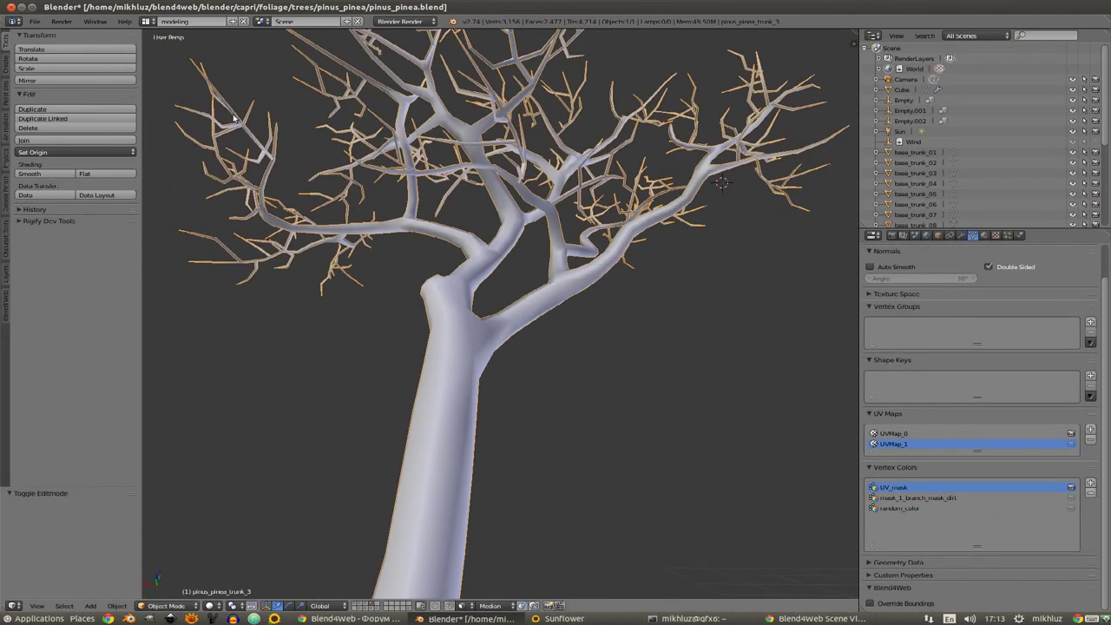
Step: Look over the whole working trunk mesh in Edit Mode from above, then return to Object Mode
middle_click_drag(175, 53, 496, 285)
scroll(506, 379, "down", 3)
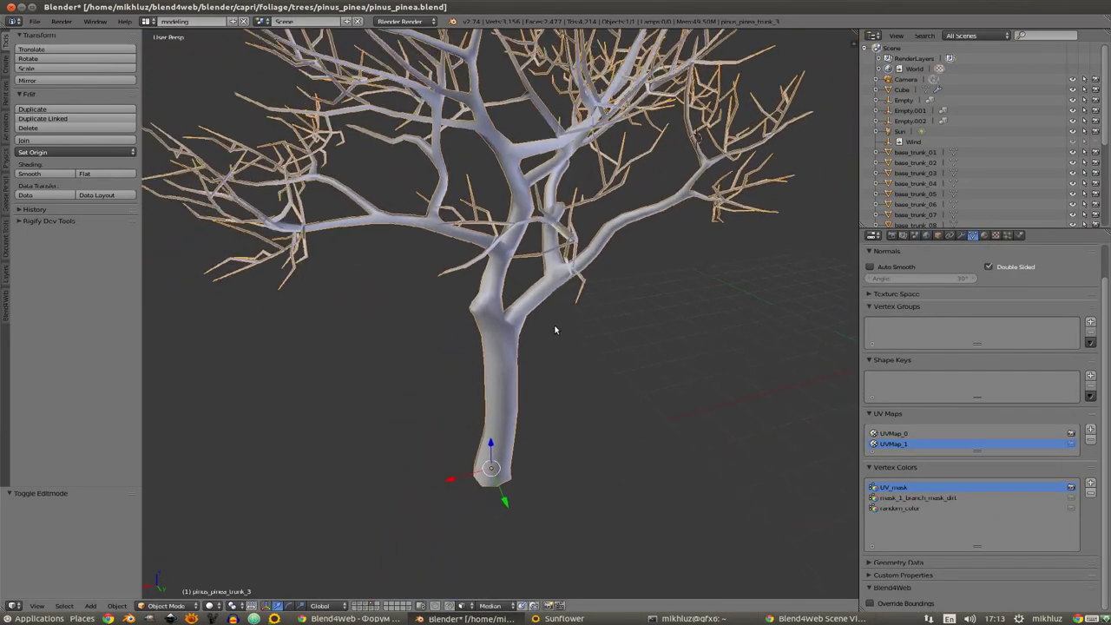
middle_click_drag(506, 380, 538, 337)
key("Tab")
key("a")
key("a")
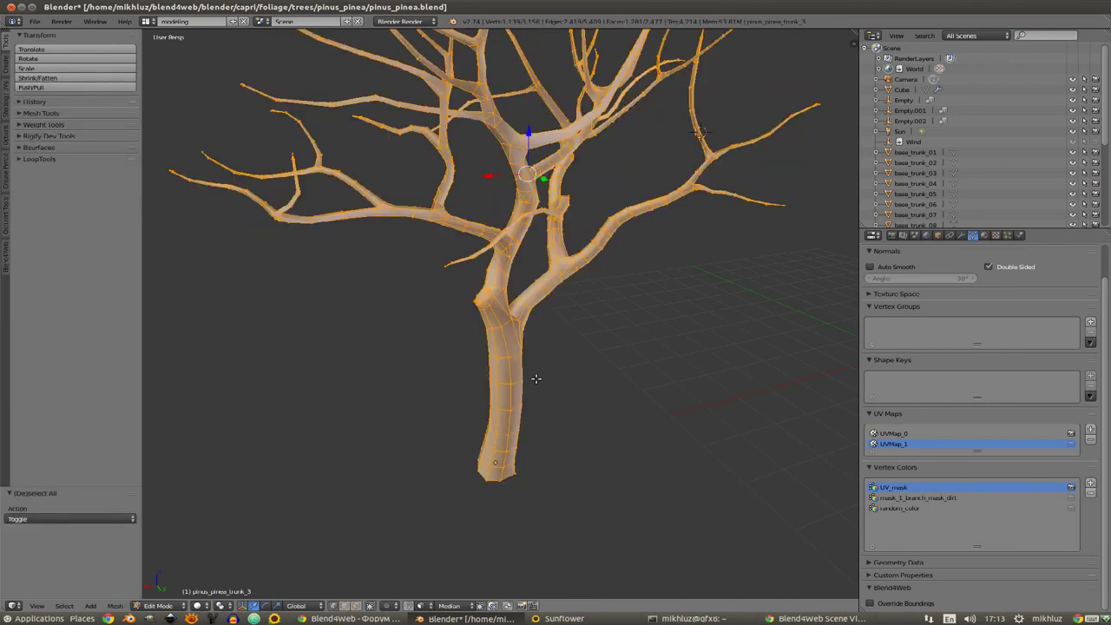
scroll(605, 347, "up", 2)
scroll(608, 349, "up", 2)
scroll(610, 351, "up", 2)
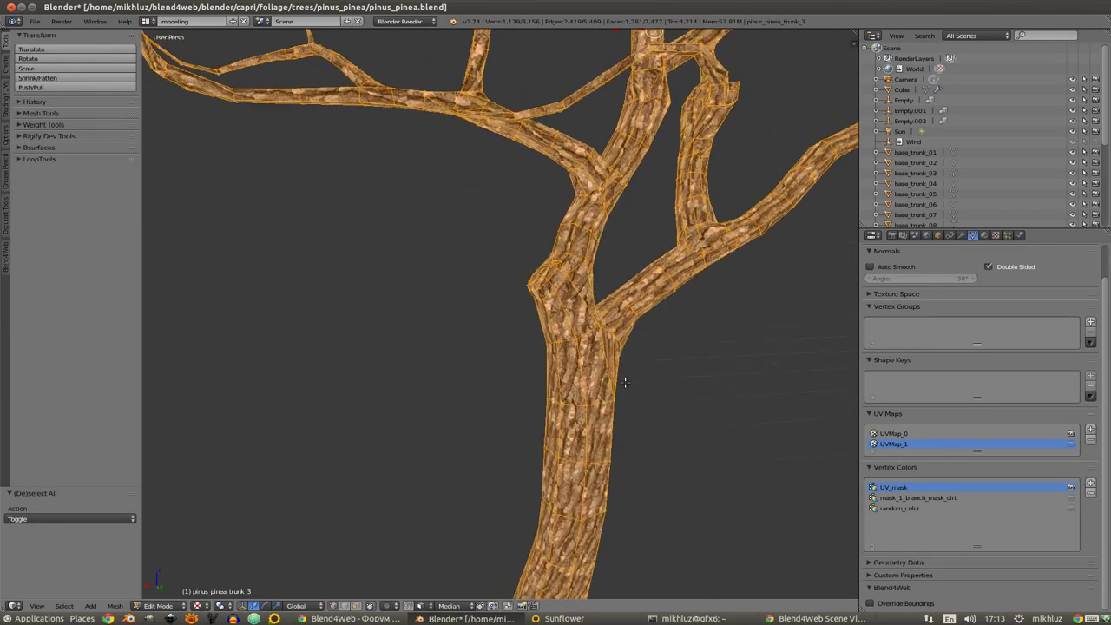
scroll(613, 352, "up", 1)
scroll(613, 351, "down", 1)
key("Tab")
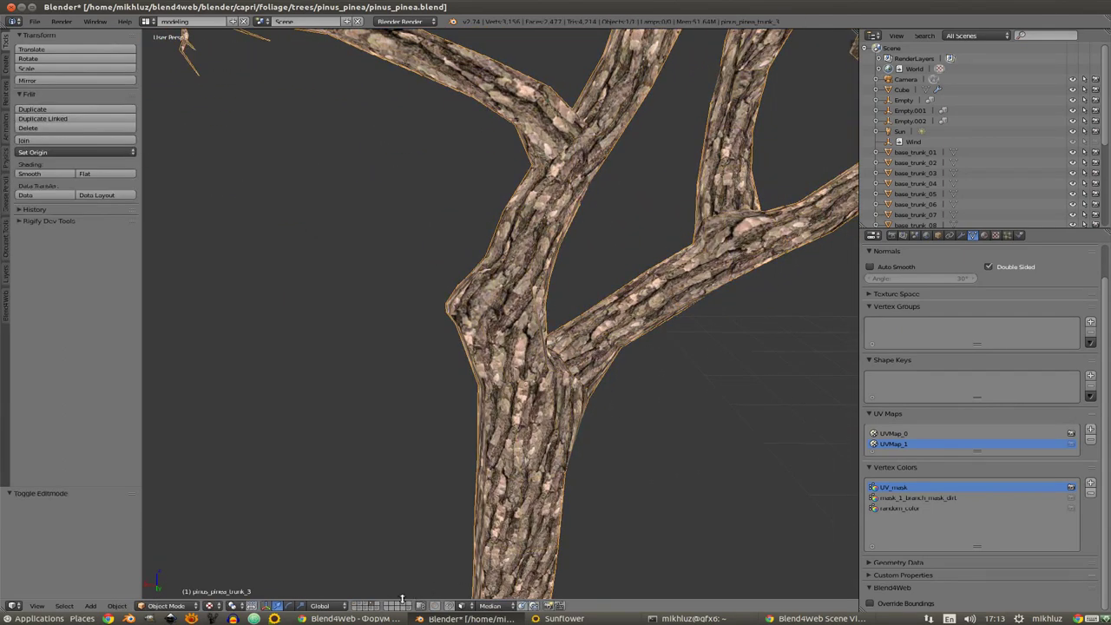
Step: In wireframe, select the pinus_pinea_trunk_3_old_seams copy and inspect its red seams around the trunk fork
key("z")
right_click(558, 434)
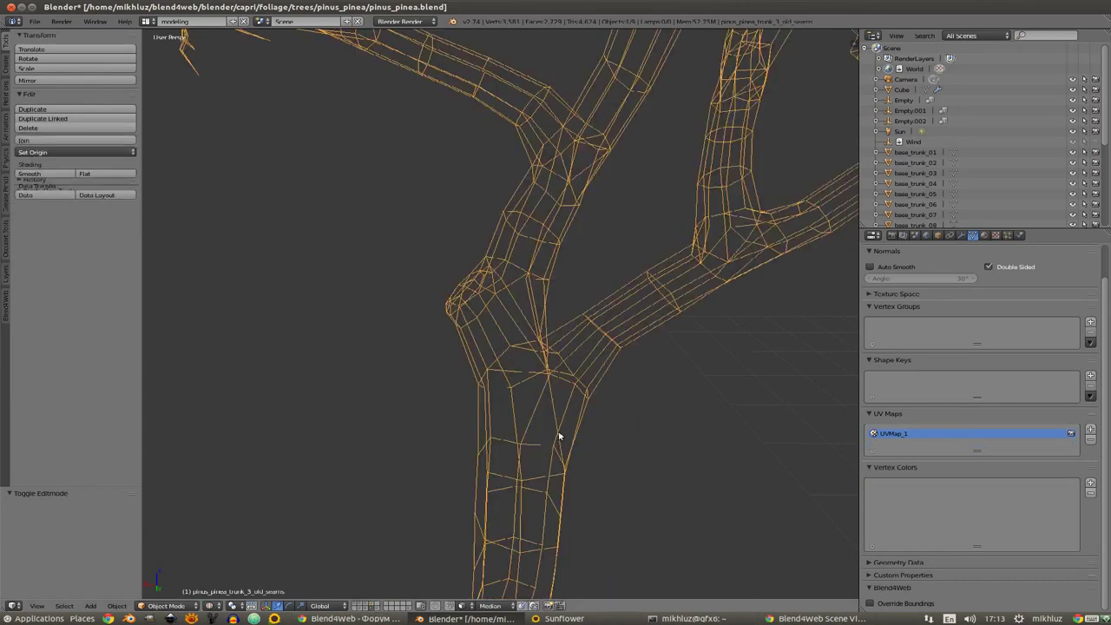
key("Tab")
scroll(541, 407, "up", 1)
mouse_move(541, 406)
middle_mouse_down()
mouse_move(556, 372)
mouse_move(548, 396)
mouse_move(613, 355)
mouse_move(540, 390)
mouse_move(458, 510)
middle_mouse_up()
key("z")
key("Tab")
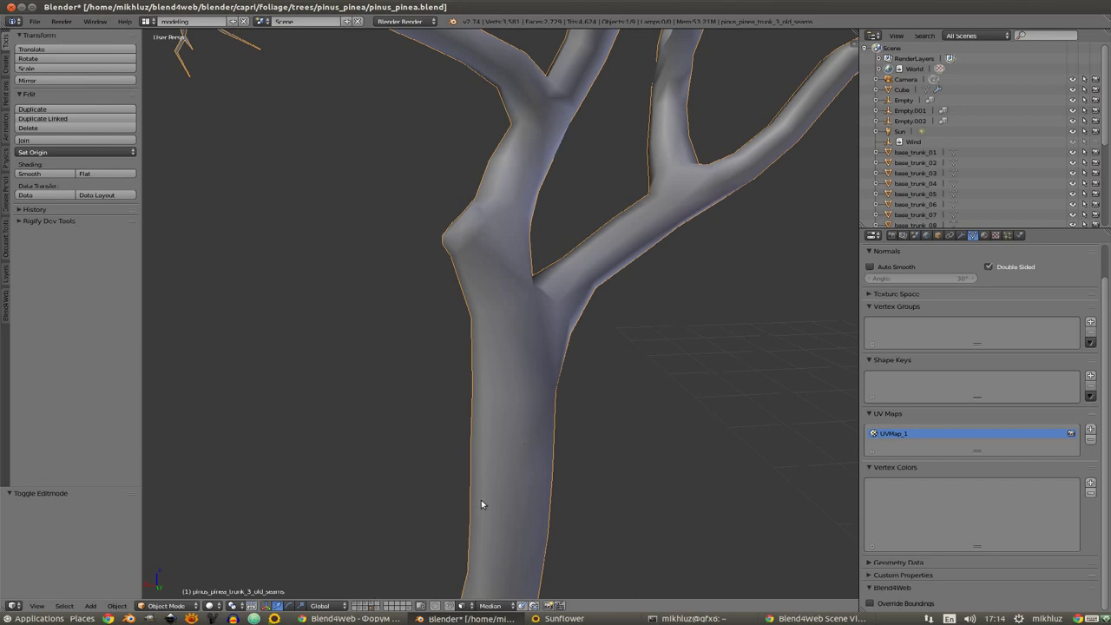
Step: Return to the working trunk's layer and clear the edge selection in Edit Mode
left_click(369, 606)
middle_click_drag(531, 428, 590, 359)
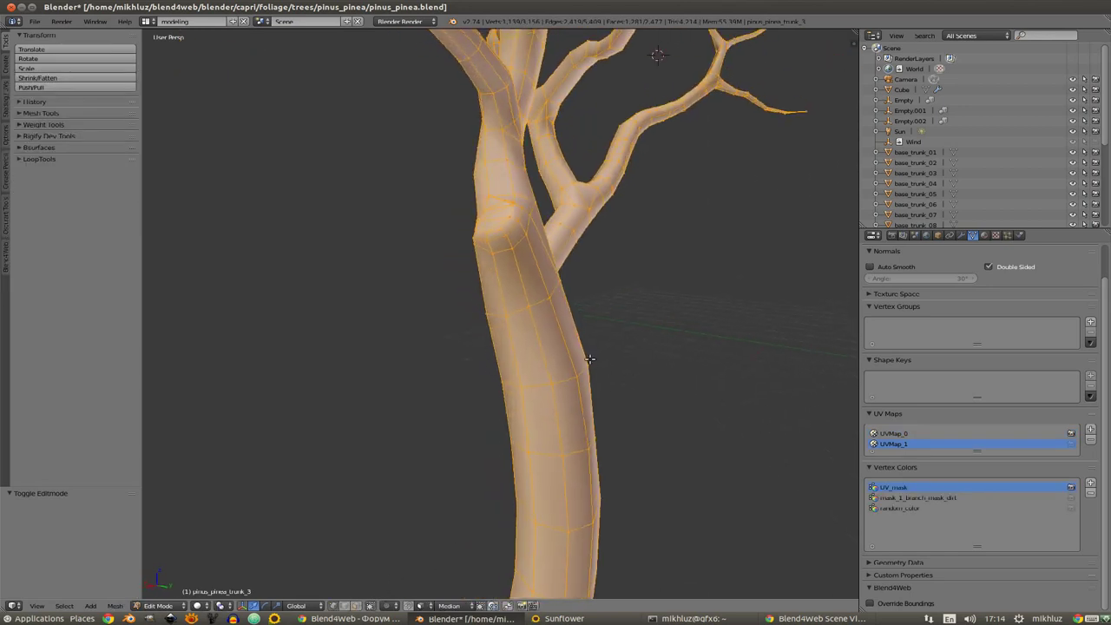
left_click(562, 355)
key("a")
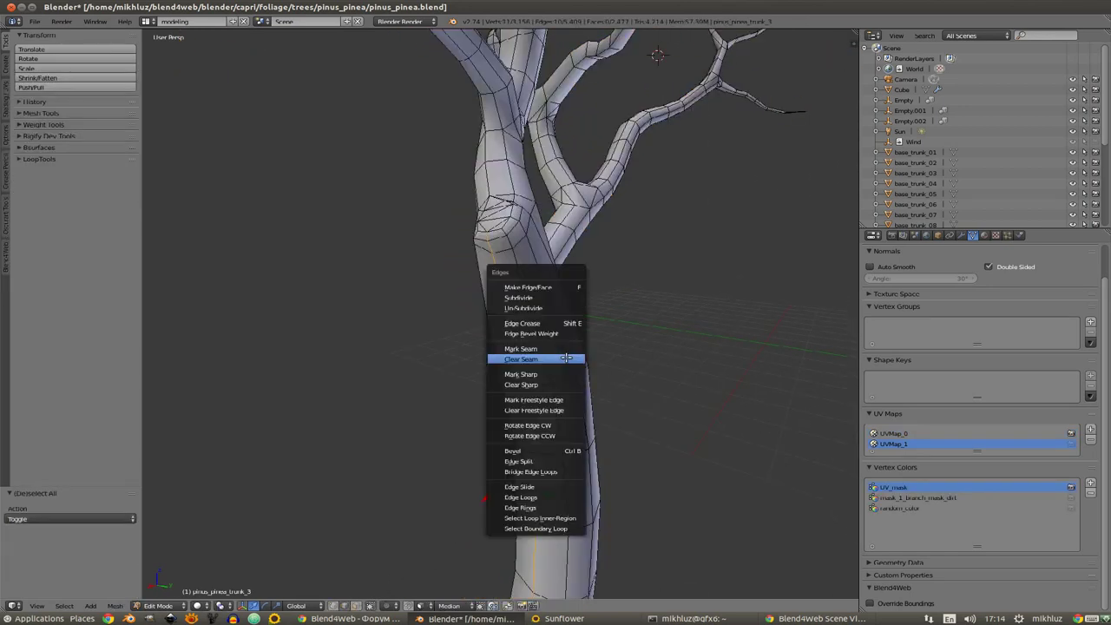
key("ctrl+e")
key("Escape")
key("a")
Step: Select an edge path in vertex mode around the trunk bulge and branch junction, and mark it as a seam
scroll(550, 337, "up", 3)
mouse_move(550, 337)
middle_mouse_down()
mouse_move(519, 352)
mouse_move(459, 295)
middle_mouse_up()
key("1")
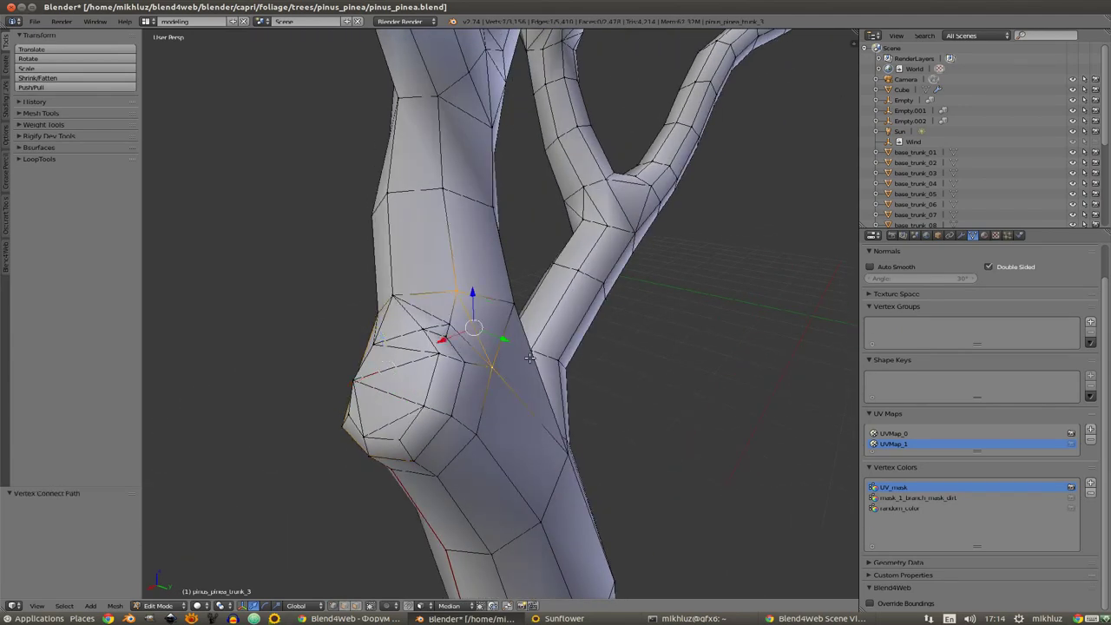
mouse_move(487, 391)
middle_mouse_down()
mouse_move(518, 379)
mouse_move(495, 356)
mouse_move(504, 347)
mouse_move(525, 380)
mouse_move(567, 313)
mouse_move(521, 356)
middle_mouse_up()
scroll(526, 385, "down", 3)
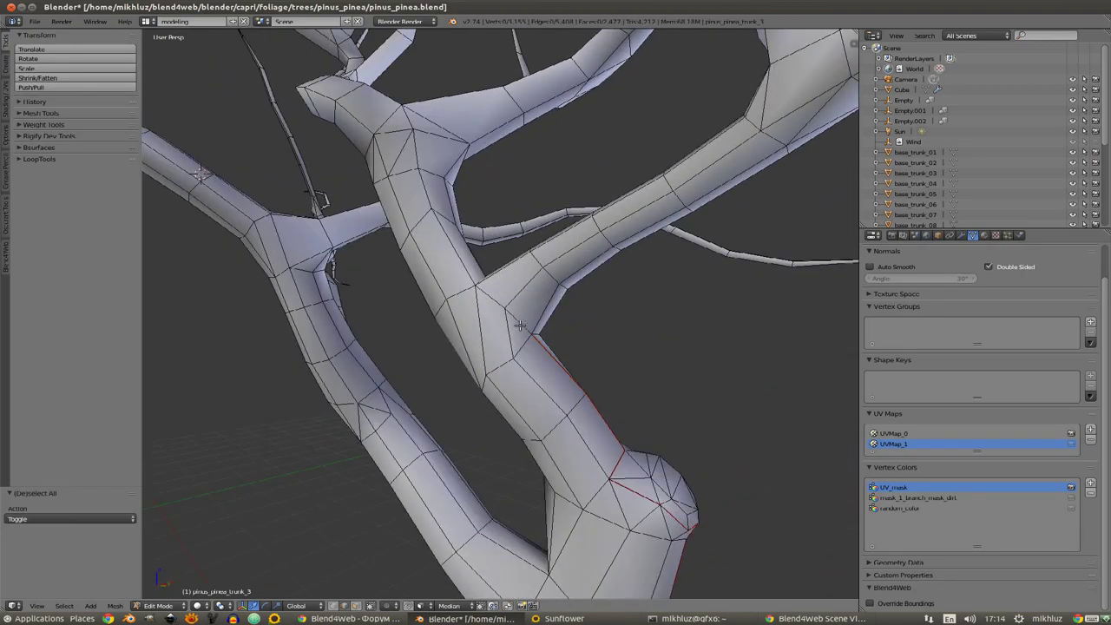
key("ctrl+e")
left_click(533, 368)
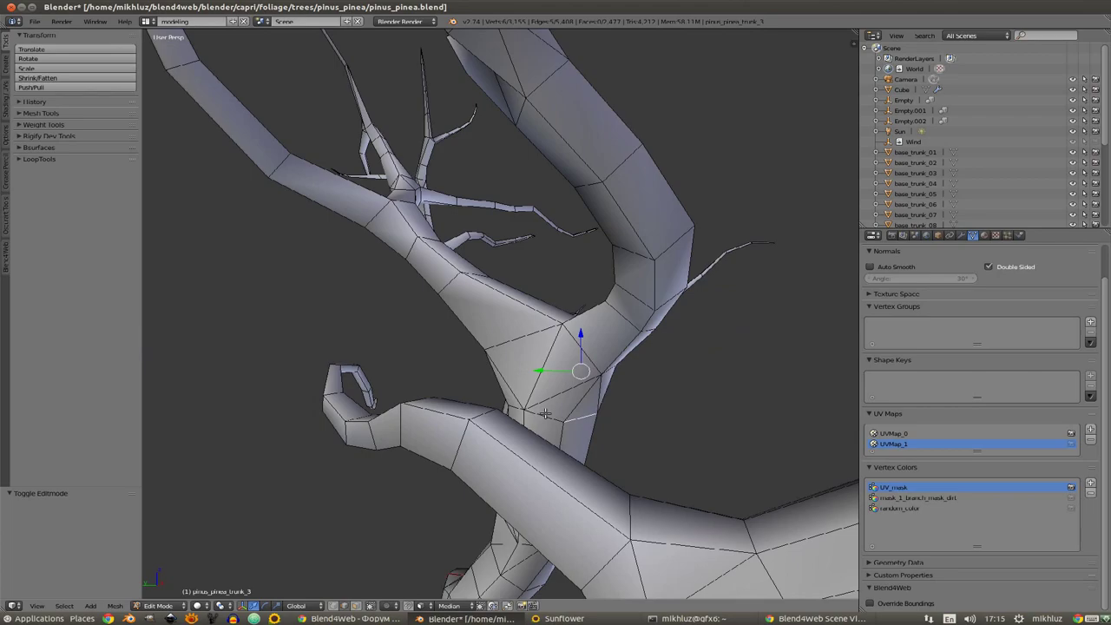
mouse_move(544, 414)
middle_mouse_down()
mouse_move(499, 387)
mouse_move(532, 329)
middle_mouse_up()
key("a")
key("z")
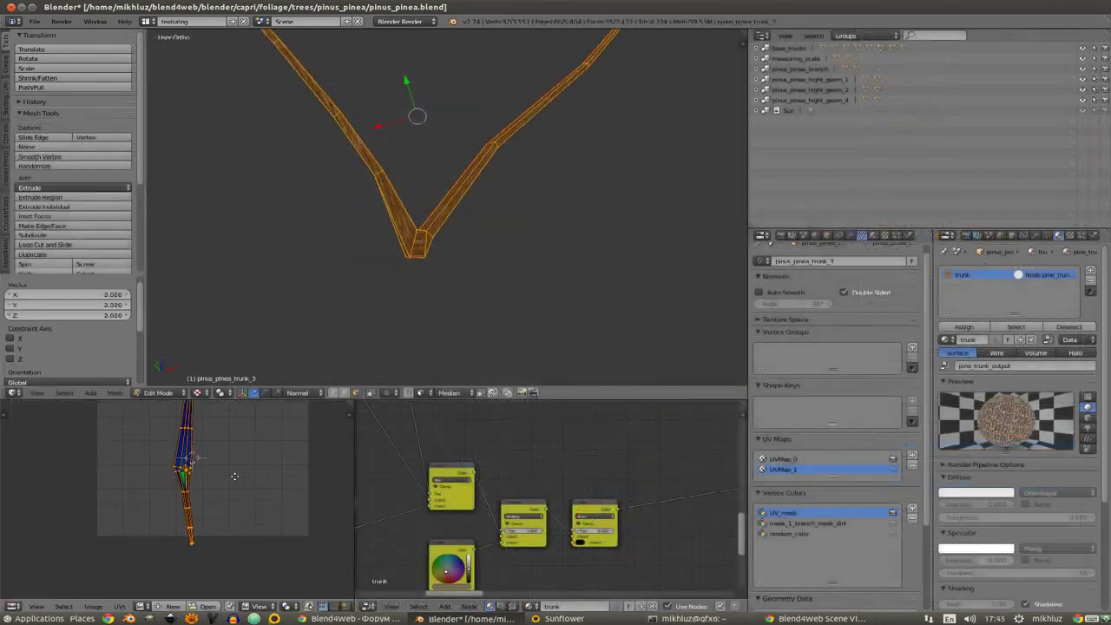
Step: Select the whole trunk piece and stand its leaning UV island upright in the full-screen UV editor
scroll(240, 524, "up", 3)
scroll(237, 449, "up", 4)
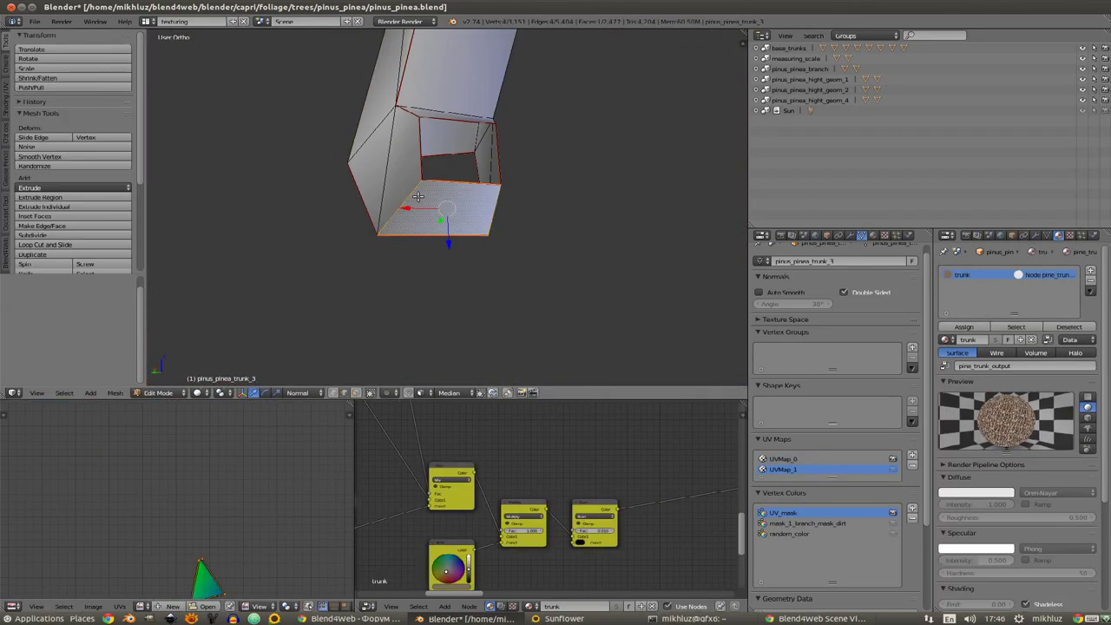
key("a")
key("Home")
key("ctrl+Up")
key("Home")
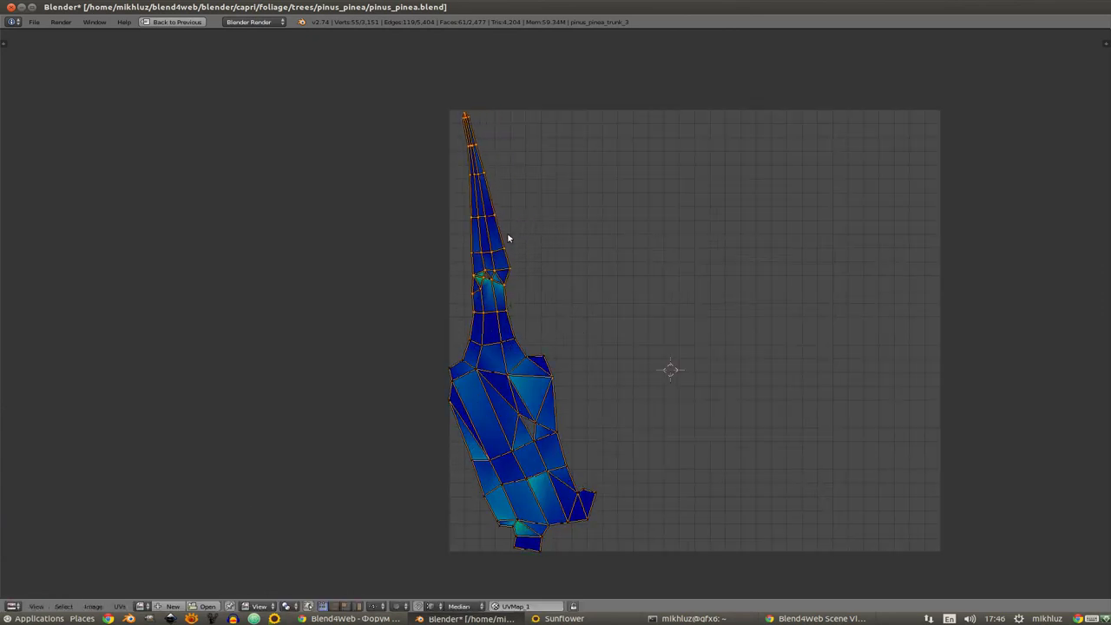
key("e")
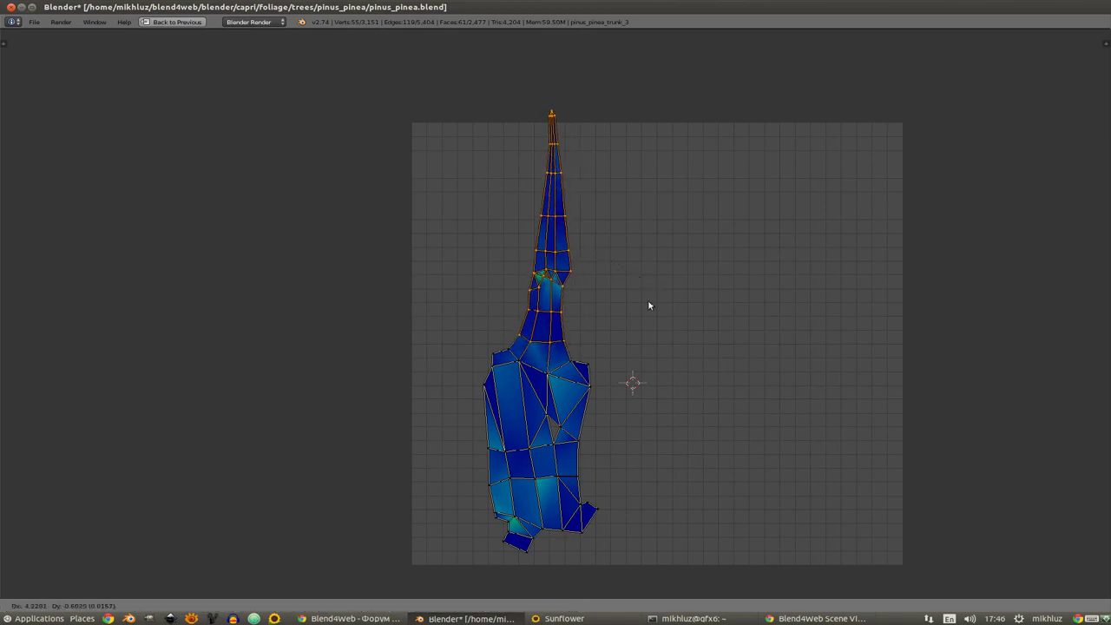
key("ctrl+Up")
Step: Select all the tree's geometry, pack its UV islands, and return to Object Mode
scroll(452, 249, "down", 5)
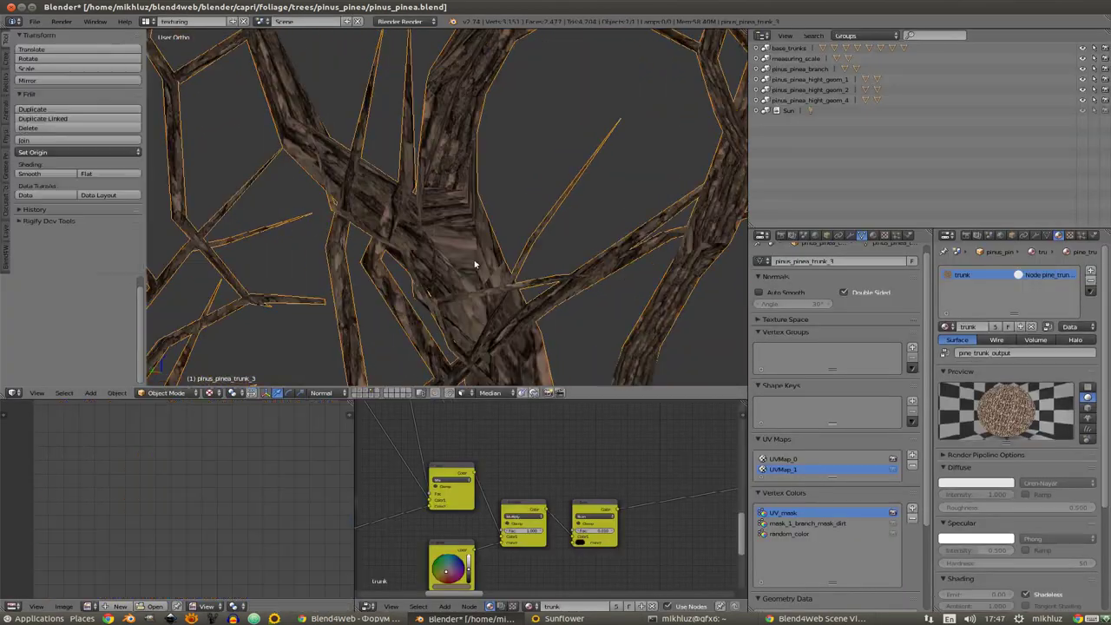
scroll(452, 250, "down", 4)
key("a")
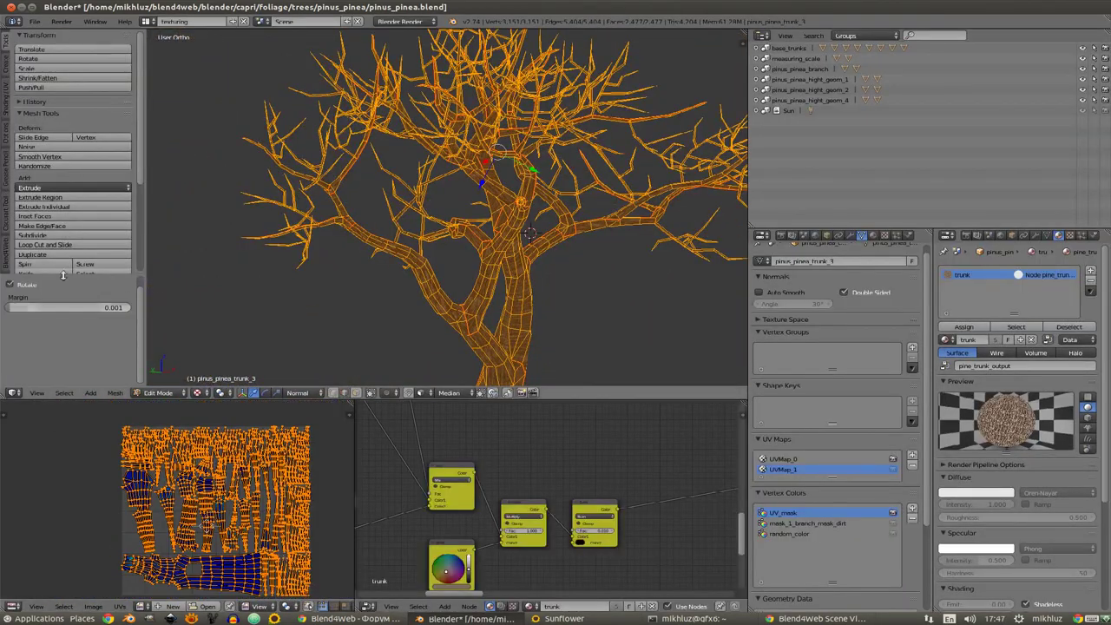
scroll(419, 230, "up", 3)
key("Tab")
key("ctrl+Up")
key("alt+z")
Step: Orbit the full-screen view to check the bark texture on the trunk, crown branches and junctions
scroll(638, 315, "down", 3)
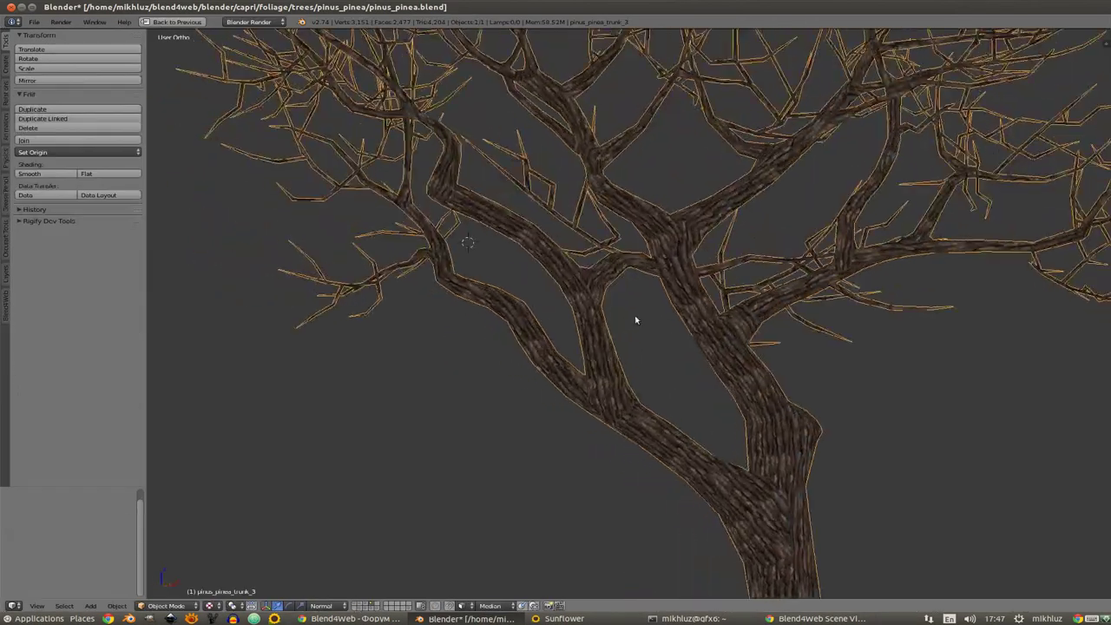
scroll(638, 310, "down", 2)
middle_click_drag(637, 310, 605, 307)
scroll(618, 294, "up", 3)
scroll(618, 294, "up", 1)
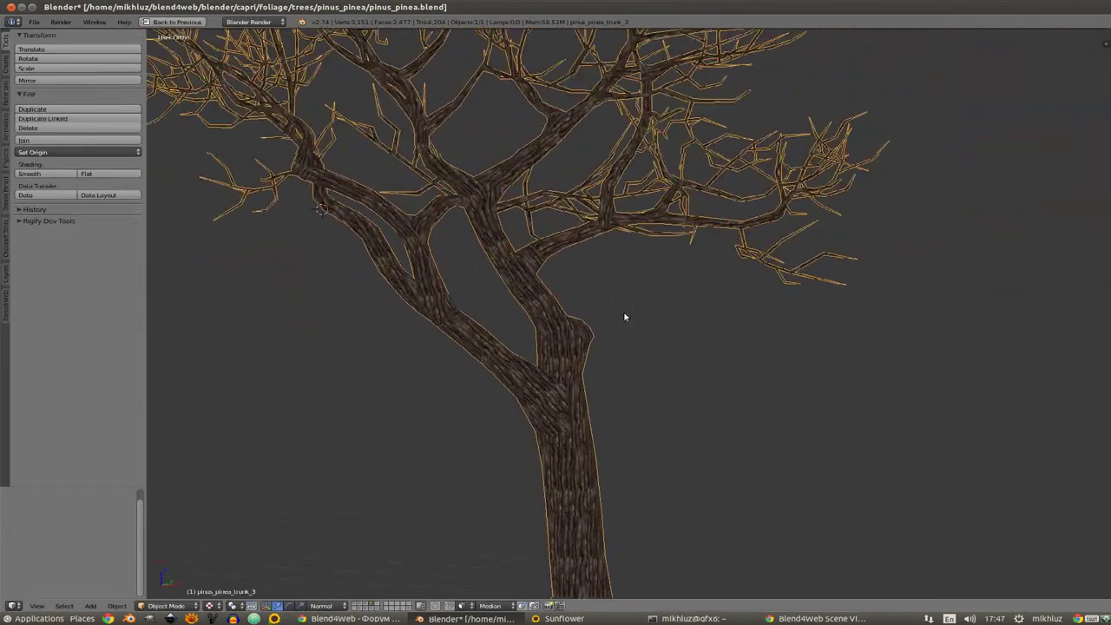
scroll(625, 313, "up", 2)
mouse_move(704, 316)
middle_mouse_down()
mouse_move(616, 318)
mouse_move(665, 355)
mouse_move(643, 308)
mouse_move(719, 392)
mouse_move(660, 308)
mouse_move(629, 291)
middle_mouse_up()
scroll(660, 307, "up", 2)
scroll(652, 308, "up", 1)
scroll(654, 305, "up", 1)
scroll(629, 291, "down", 2)
scroll(622, 307, "down", 2)
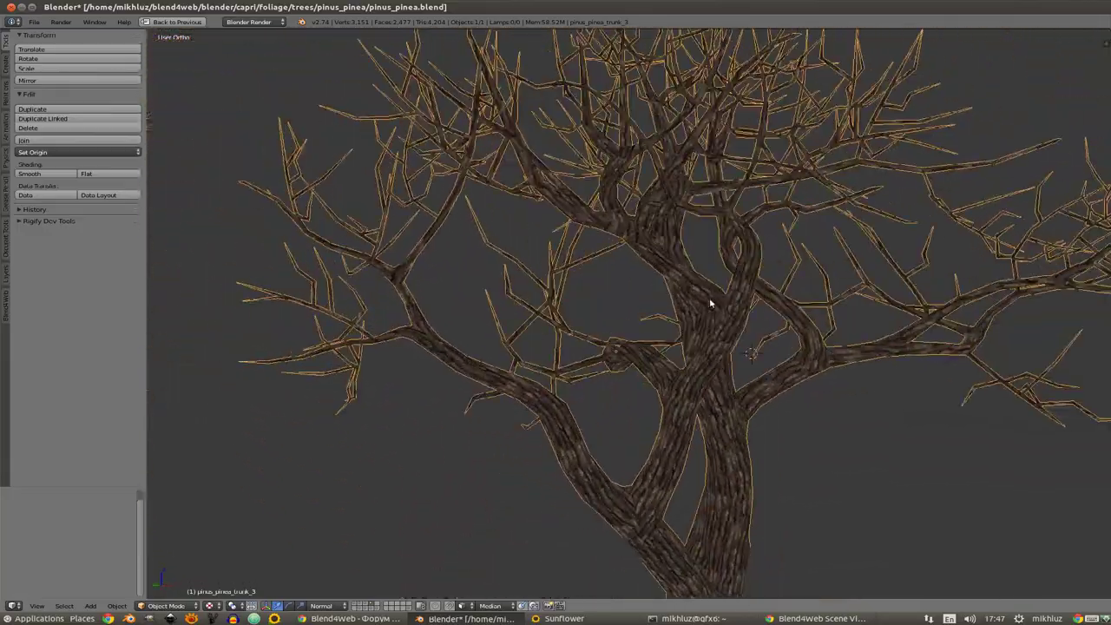
middle_click_drag(709, 303, 742, 290)
scroll(741, 290, "up", 2)
scroll(661, 282, "up", 2)
mouse_move(662, 282)
middle_mouse_down()
mouse_move(665, 312)
mouse_move(685, 280)
middle_mouse_up()
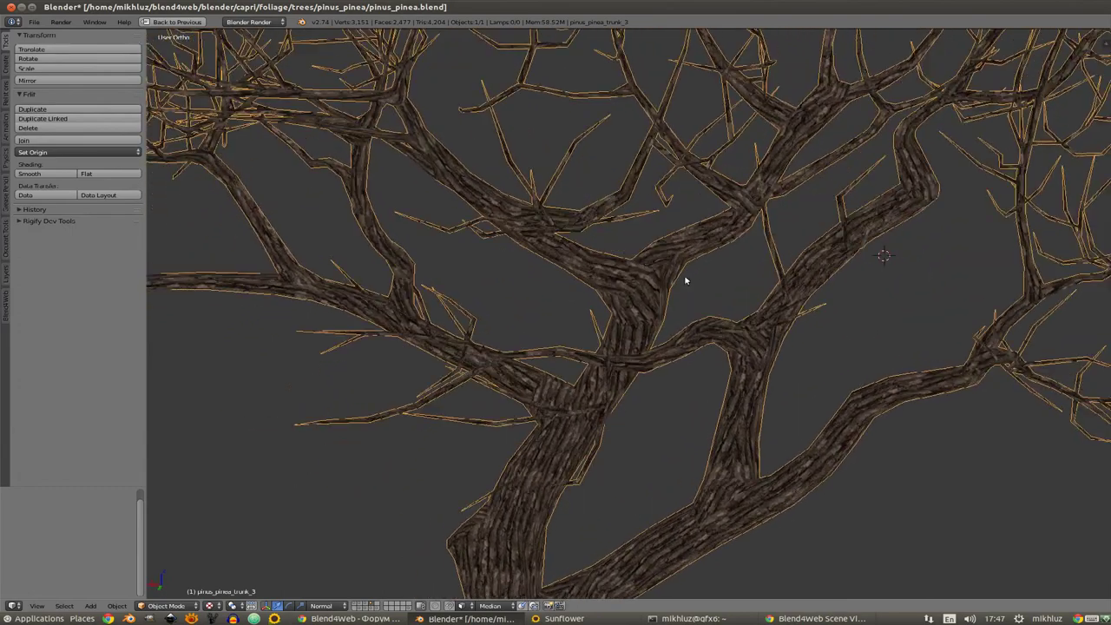
key("ctrl+Up")
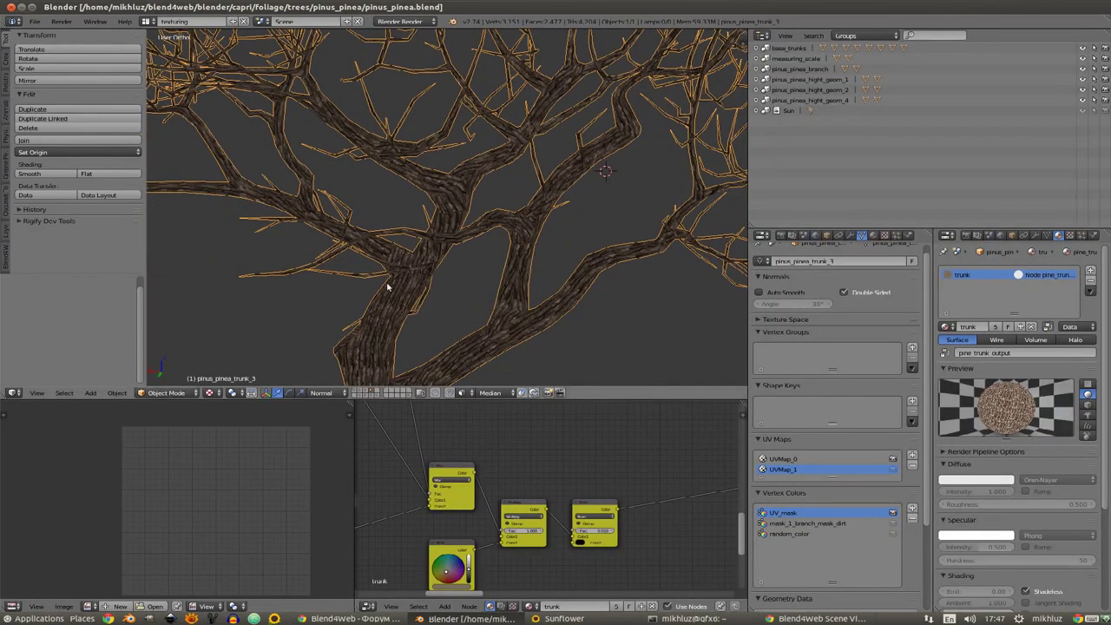
Step: Switch the trunk to Vertex Paint, fill all vertex colours with white, and restore textured shading
left_click(184, 347)
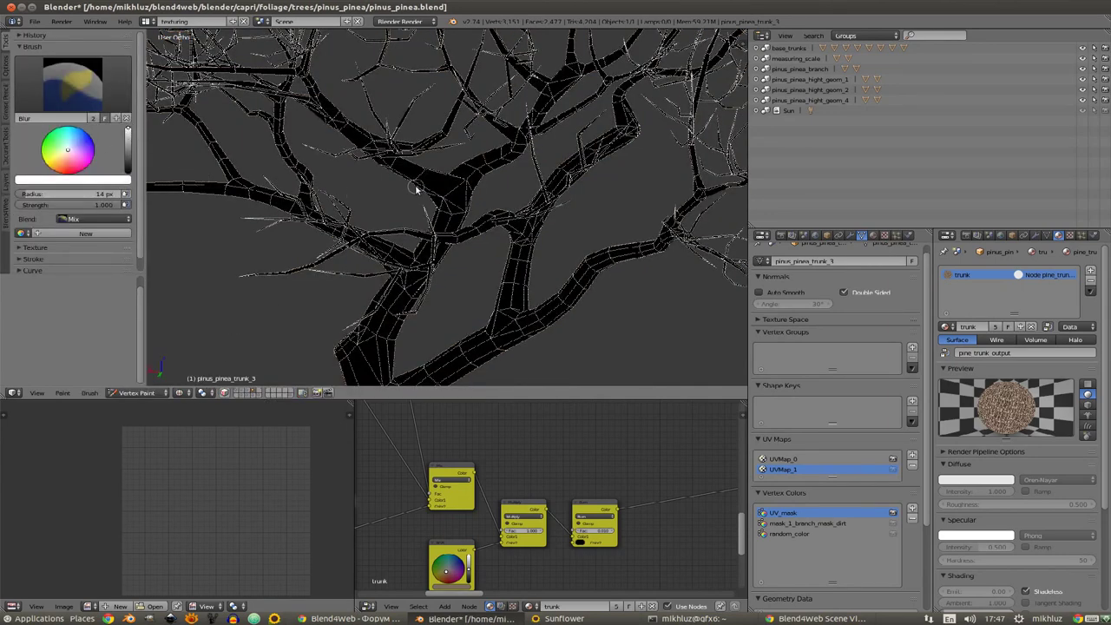
key("shift+k")
middle_click_drag(406, 243, 449, 224)
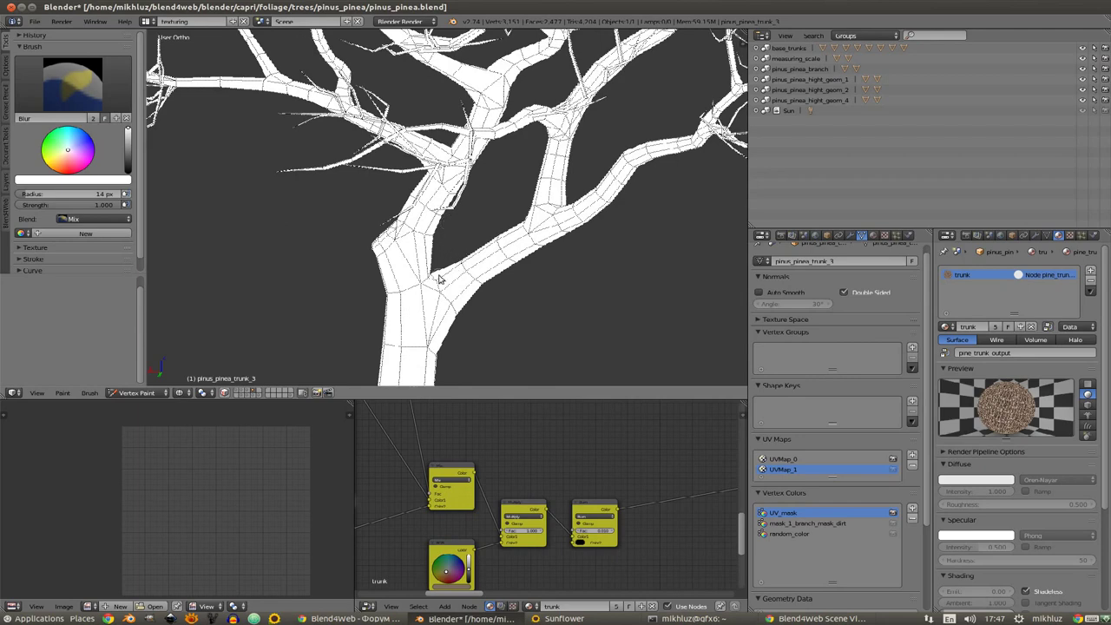
mouse_move(438, 278)
middle_mouse_down()
mouse_move(484, 179)
mouse_move(505, 192)
middle_mouse_up()
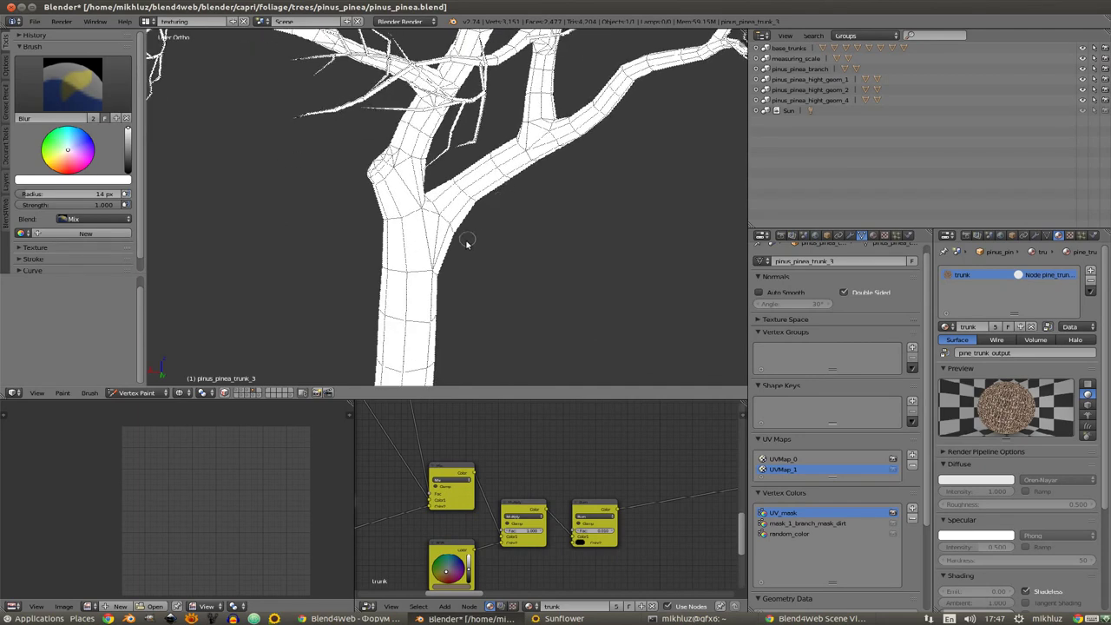
key("alt+z")
middle_click_drag(471, 249, 498, 268)
Step: Resize the vertex-paint brush radius to 24 px over the trunk fork
key("shift+space")
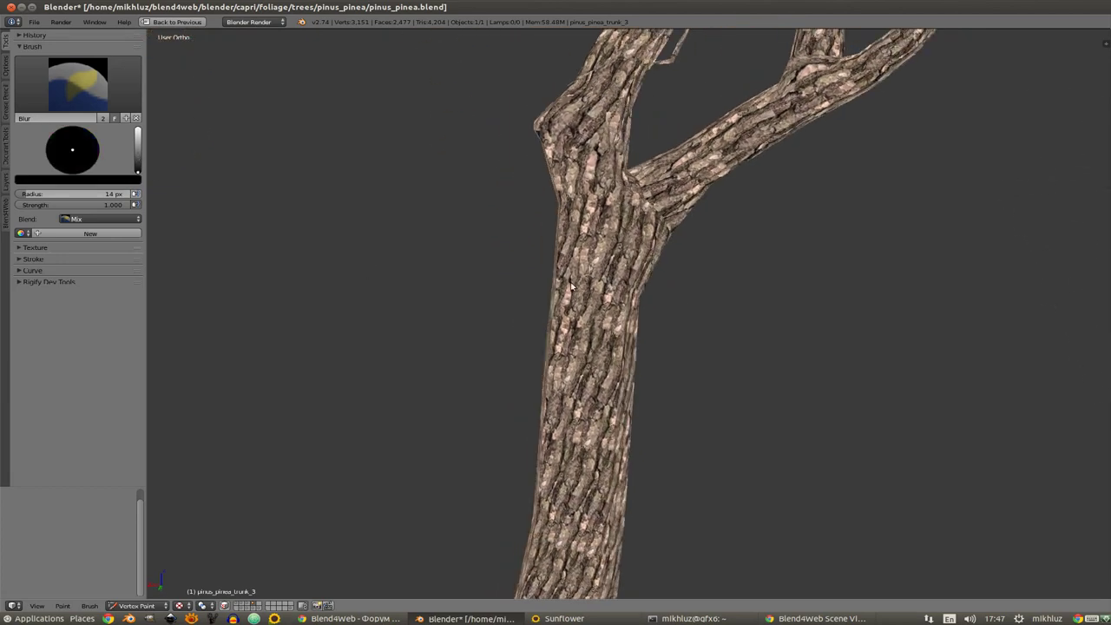
mouse_move(640, 400)
middle_mouse_down()
mouse_move(585, 423)
mouse_move(559, 318)
middle_mouse_up()
key("Tab")
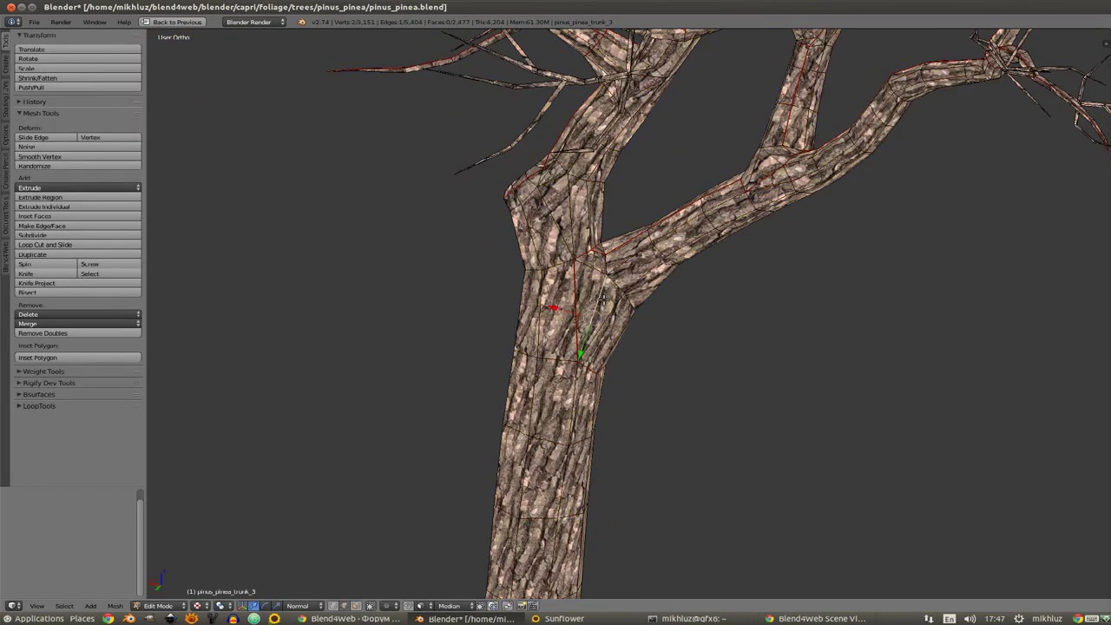
scroll(573, 309, "up", 5)
key("Tab")
scroll(582, 273, "down", 3)
mouse_move(582, 272)
middle_mouse_down()
mouse_move(632, 344)
mouse_move(568, 318)
mouse_move(582, 341)
middle_mouse_up()
key("f")
left_click(565, 318)
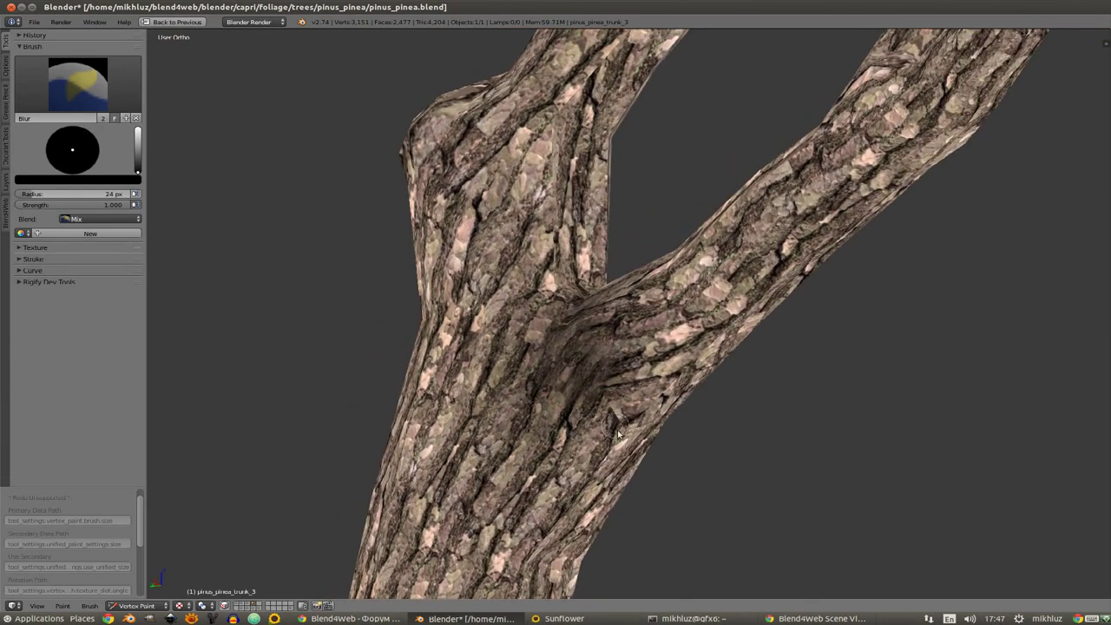
Step: Inspect the trunk fork up close, then select a face there in Edit Mode
mouse_move(613, 396)
middle_mouse_down()
mouse_move(566, 352)
mouse_move(647, 415)
mouse_move(697, 415)
middle_mouse_up()
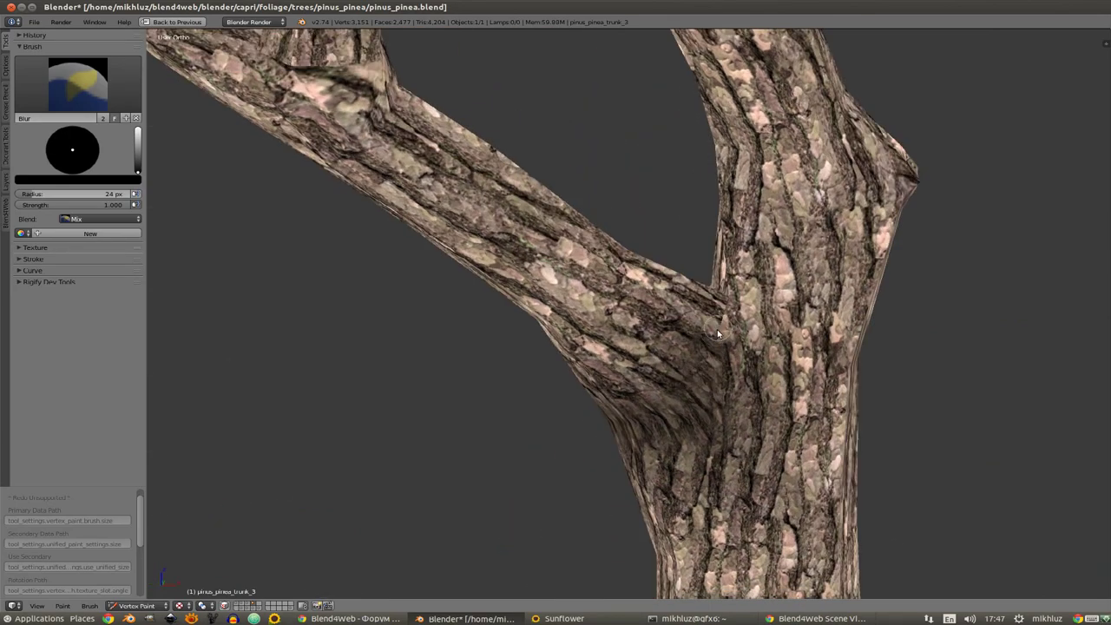
middle_click_drag(718, 332, 755, 343)
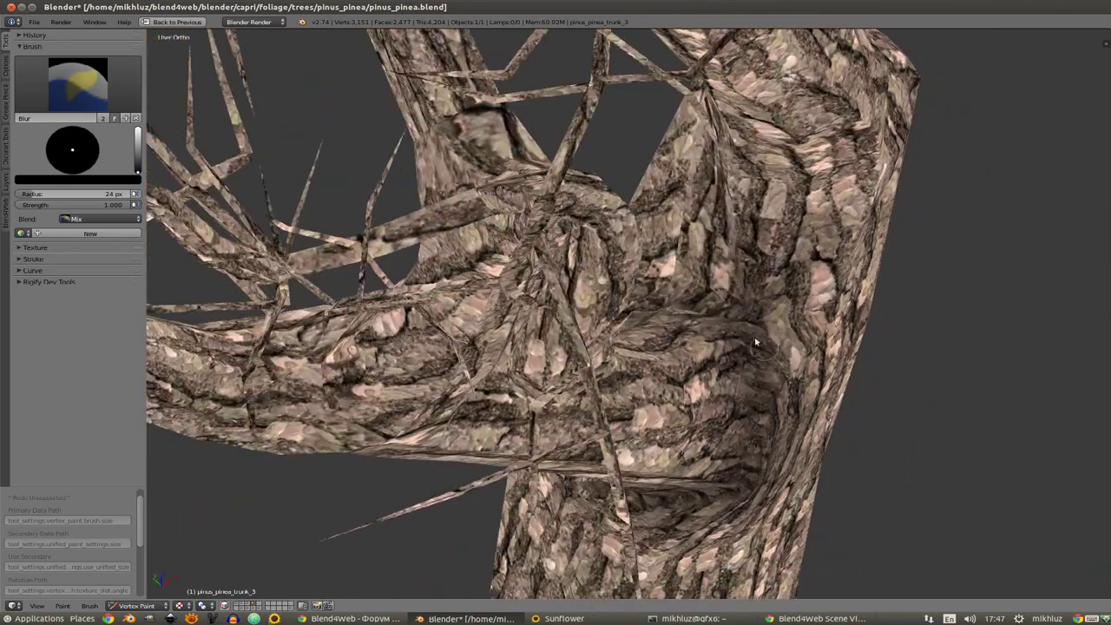
mouse_move(657, 307)
middle_mouse_down()
mouse_move(663, 292)
mouse_move(684, 339)
mouse_move(565, 320)
middle_mouse_up()
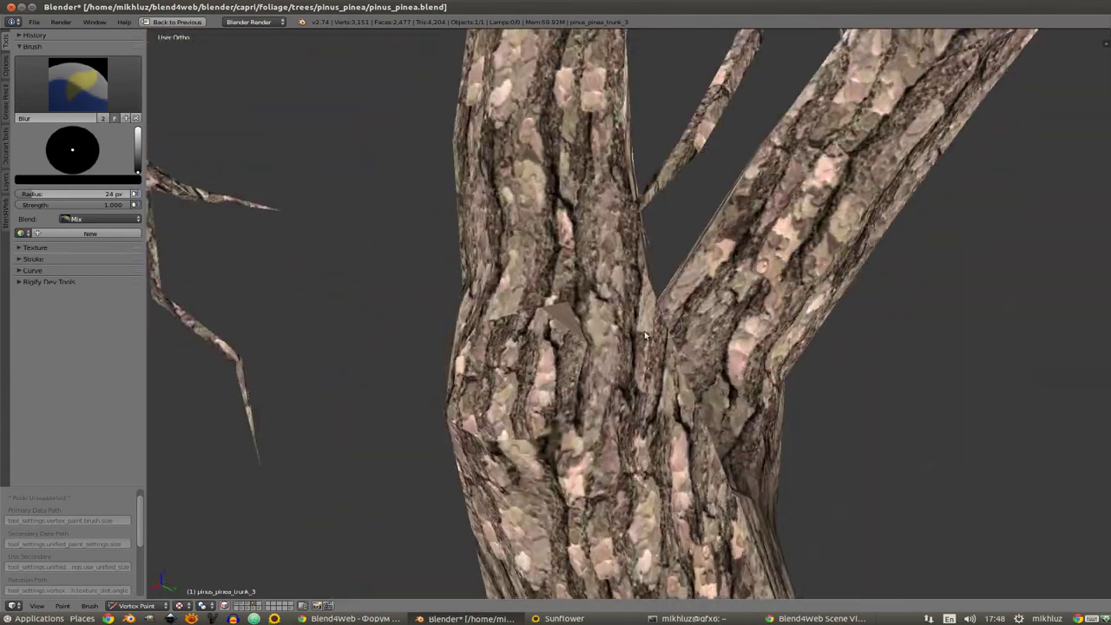
key("Tab")
right_click(565, 320)
key("ctrl+Up")
Step: Move the UV island of the small face patch at the trunk fork in the UV editor
middle_click_drag(521, 390, 452, 365)
key("a")
scroll(279, 434, "up", 3)
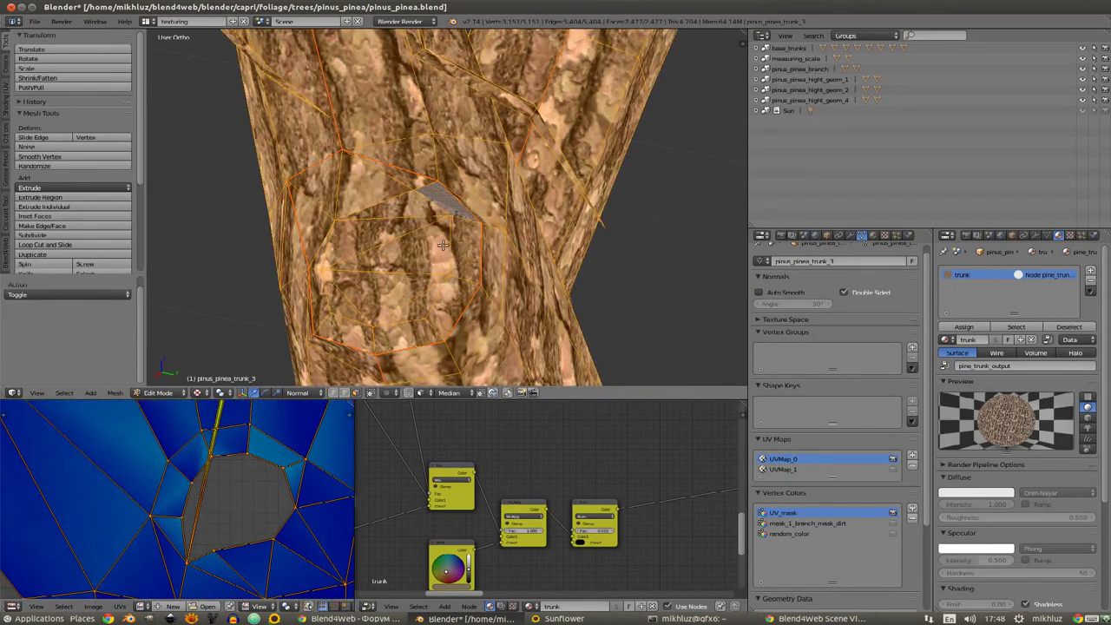
key("ctrl+z")
scroll(278, 435, "up", 3)
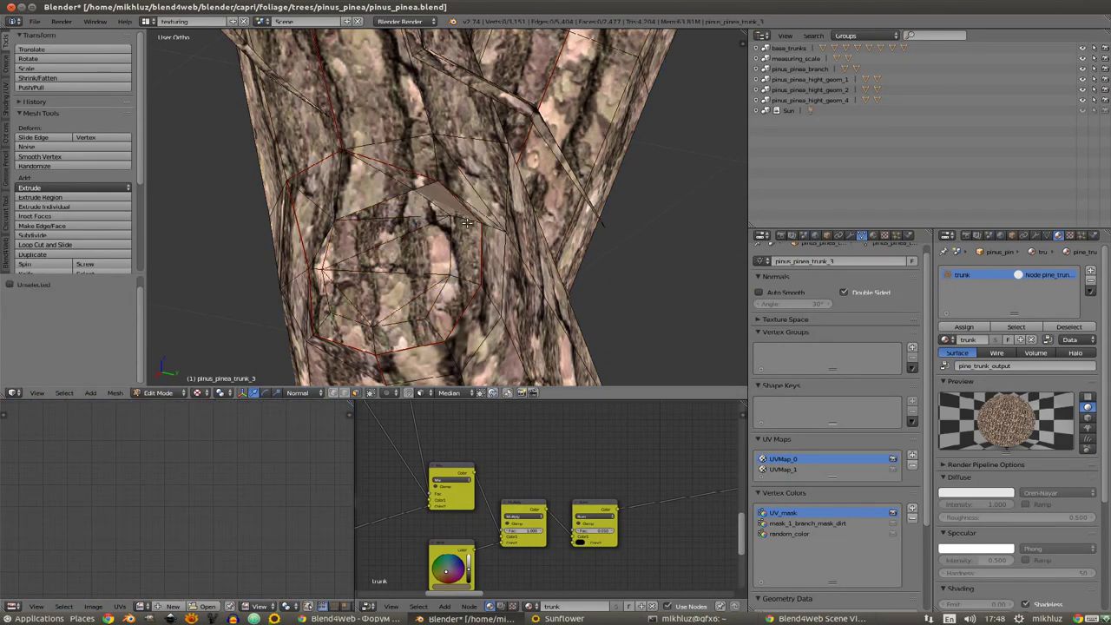
scroll(207, 519, "down", 2)
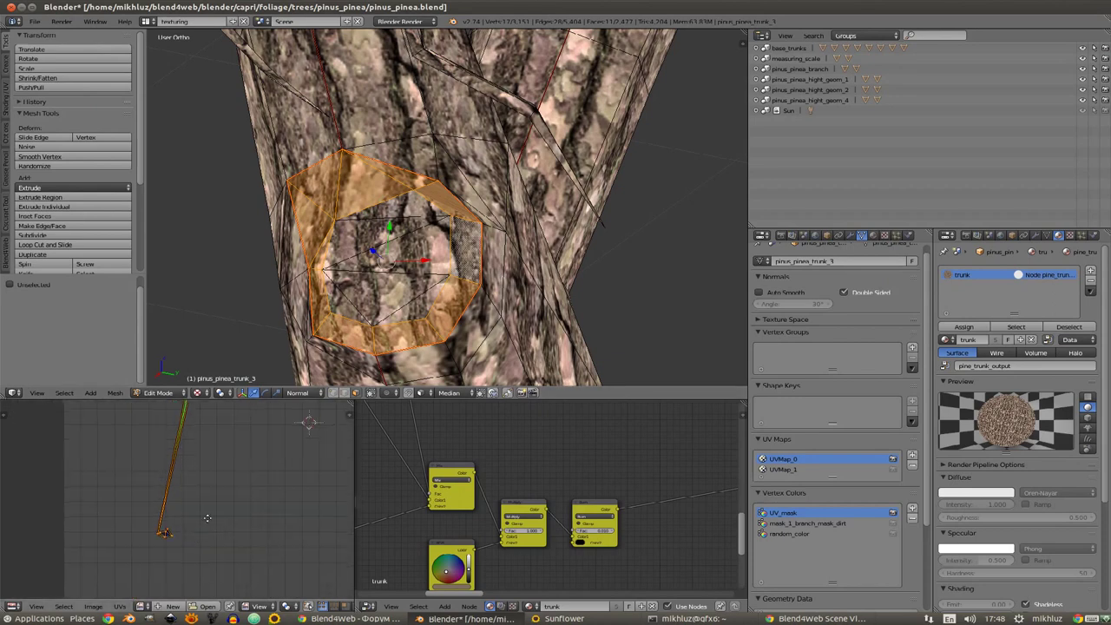
middle_click_drag(491, 201, 469, 227)
middle_click_drag(149, 592, 172, 526)
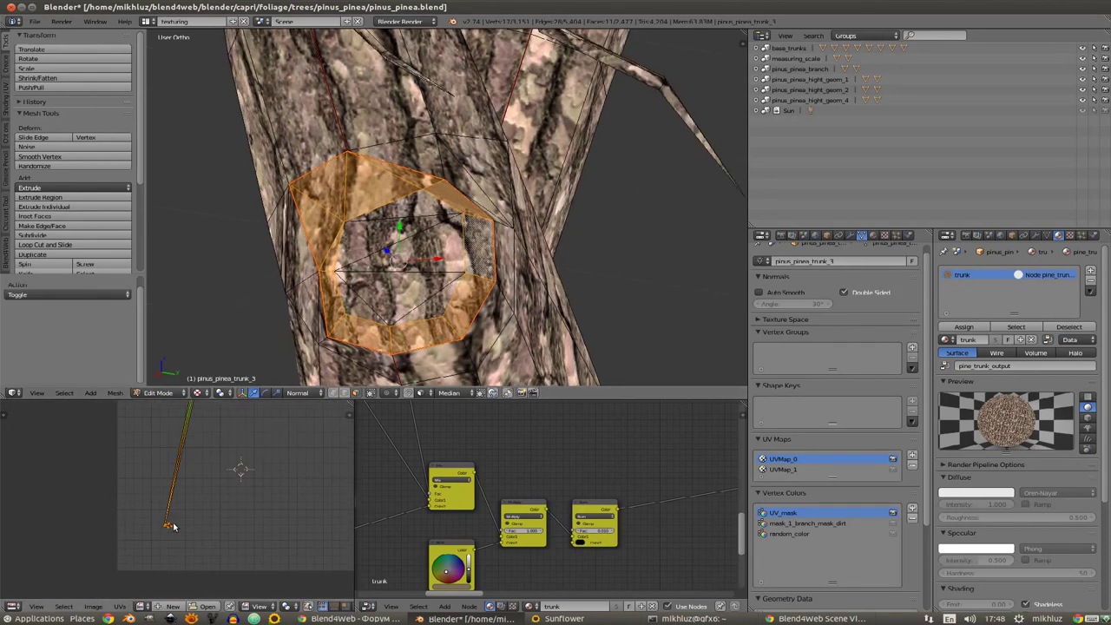
left_click(230, 417)
key("KP_Decimal")
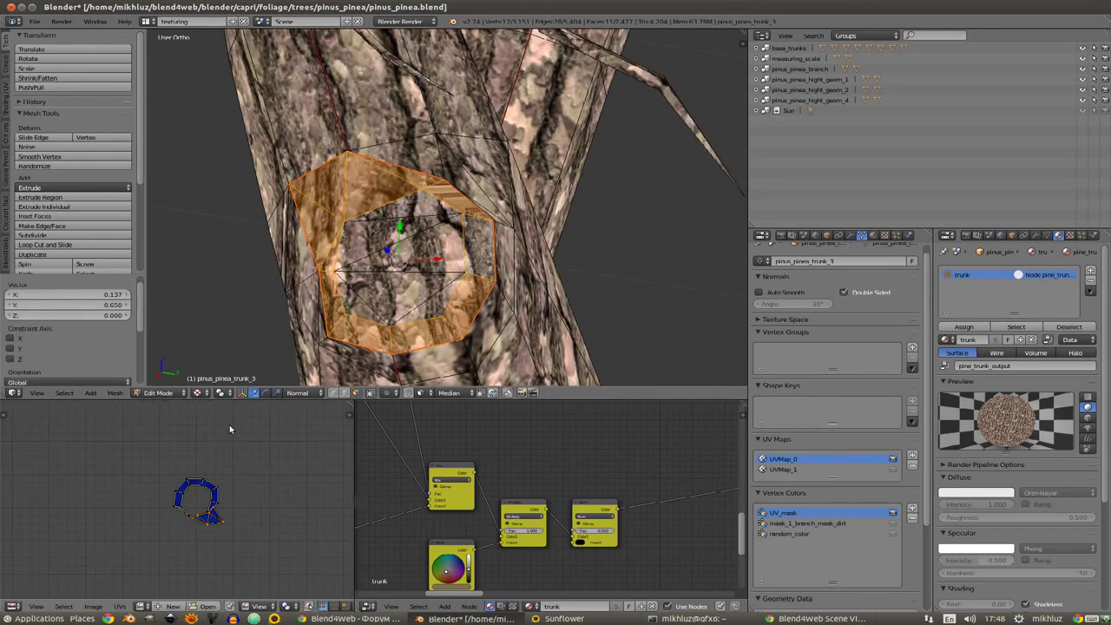
key("ctrl+z")
key("ctrl+z")
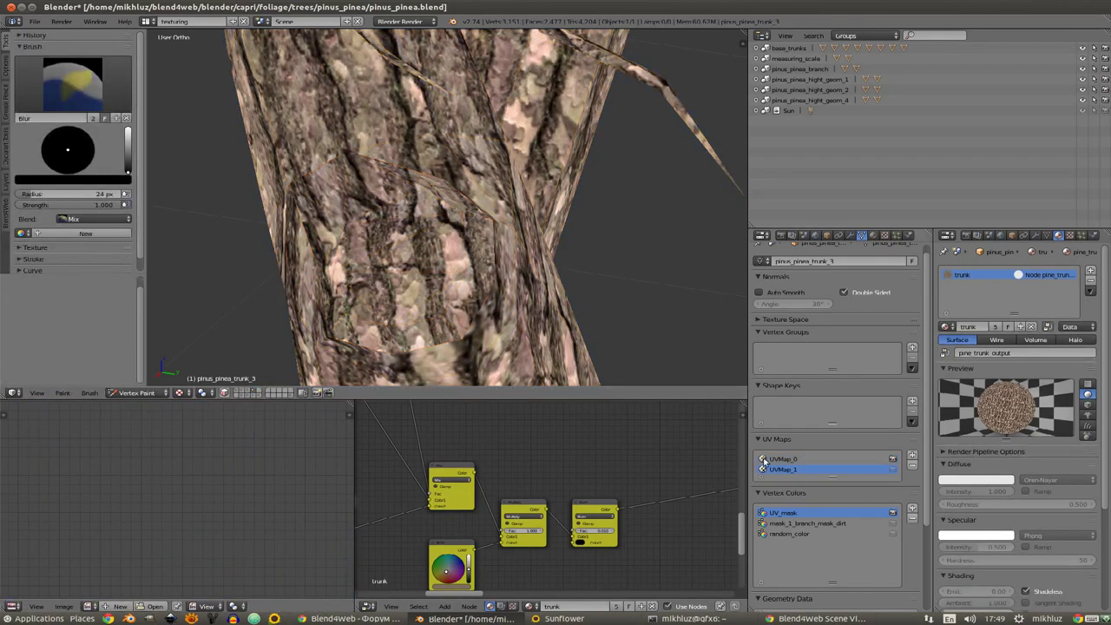
Step: Select the linked face ring around the branch hole, then show the whole mesh's UVs
middle_click_drag(489, 258, 449, 237)
key("Tab")
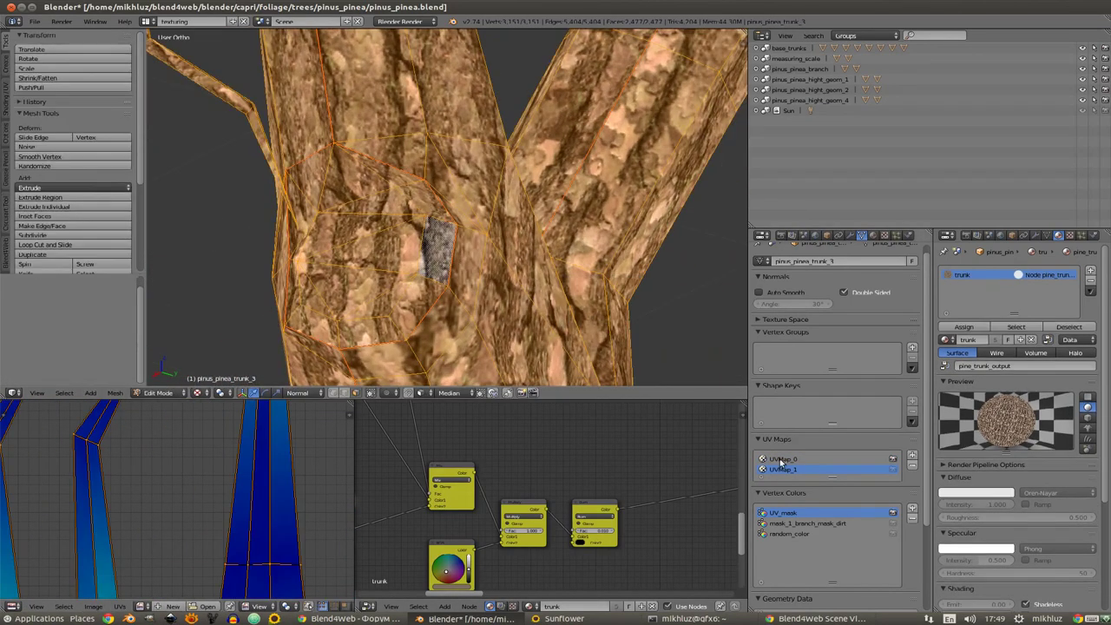
key("a")
middle_click_drag(453, 188, 347, 234)
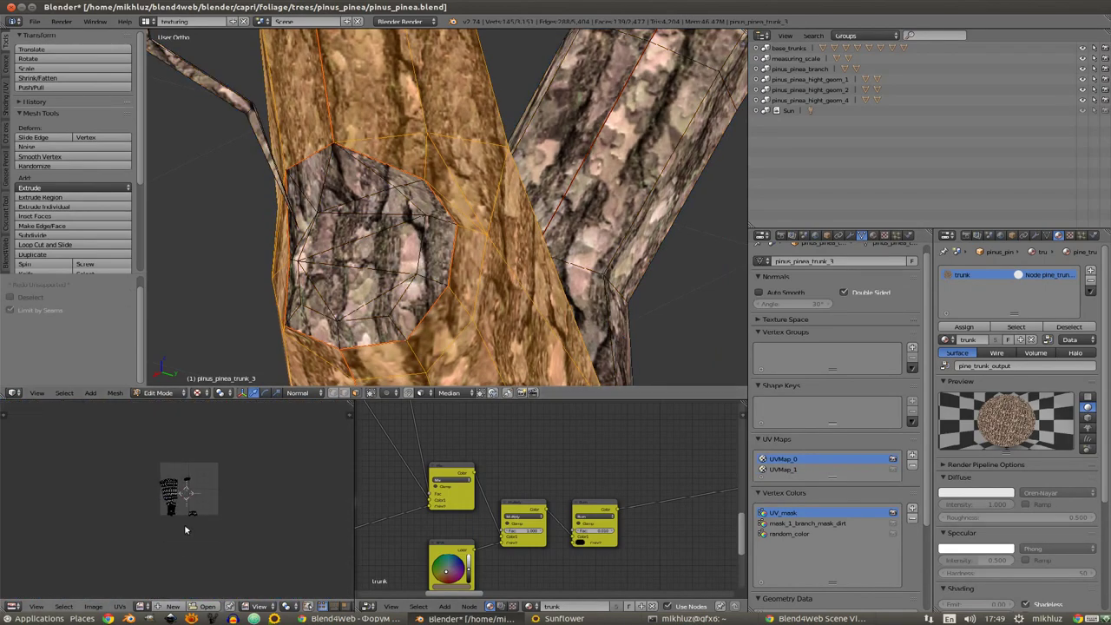
key("l")
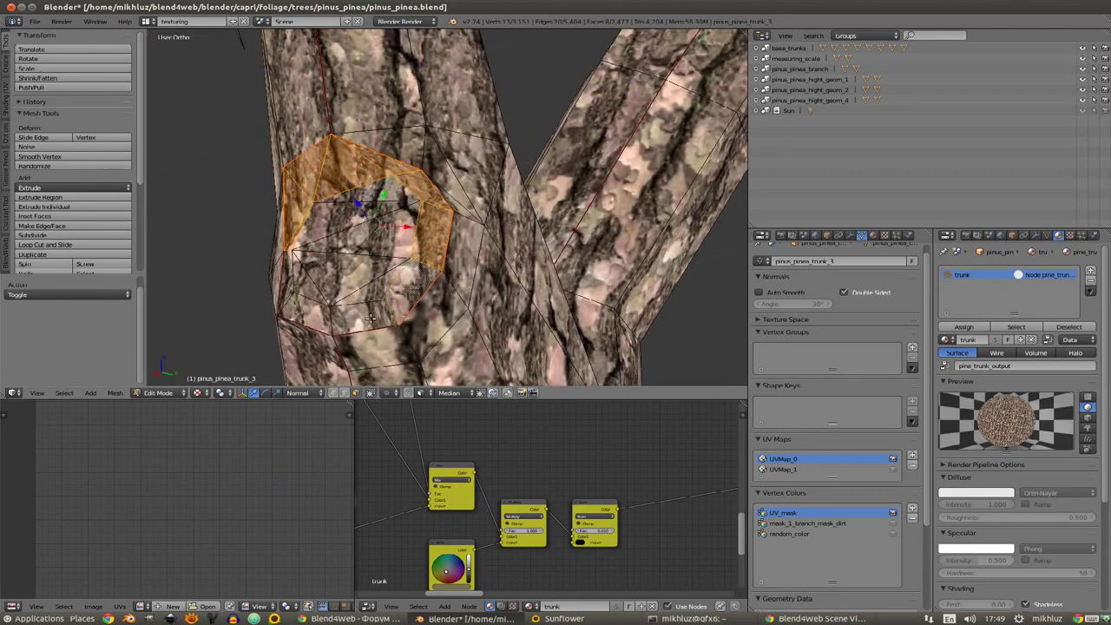
key("a")
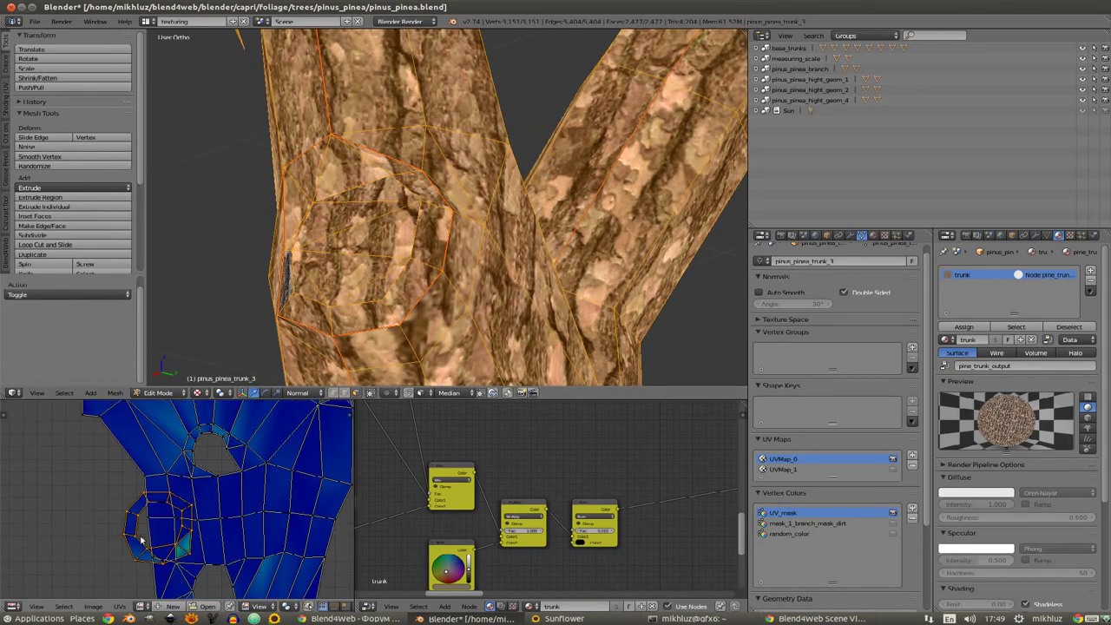
scroll(272, 433, "up", 2)
scroll(252, 460, "up", 2)
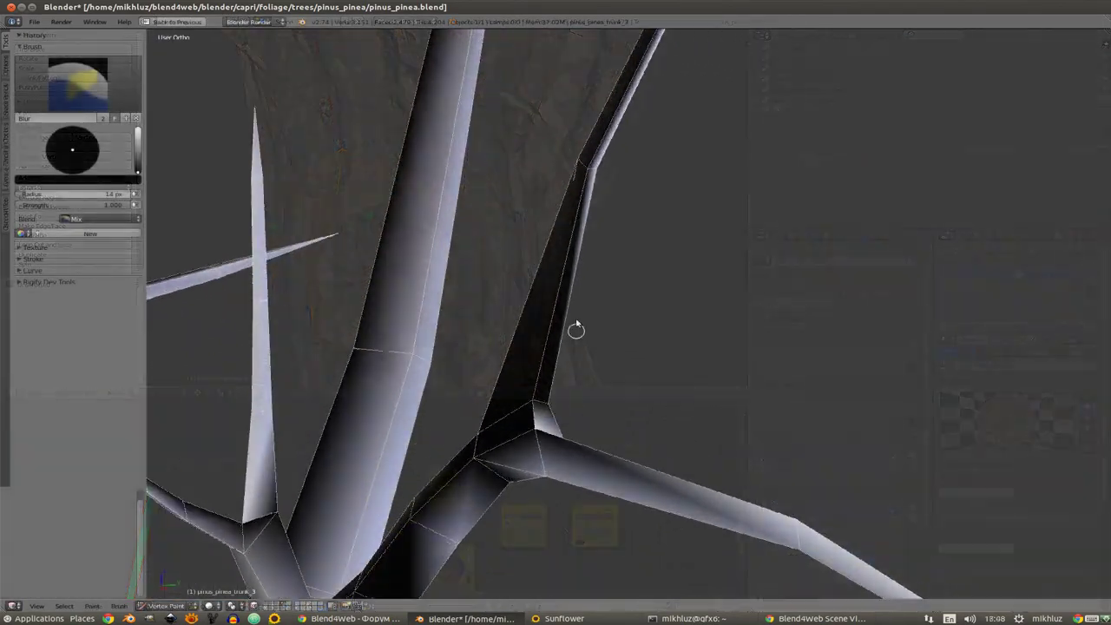
Step: View the whole tree from the front, then from an angled viewpoint
middle_click_drag(621, 309, 540, 391)
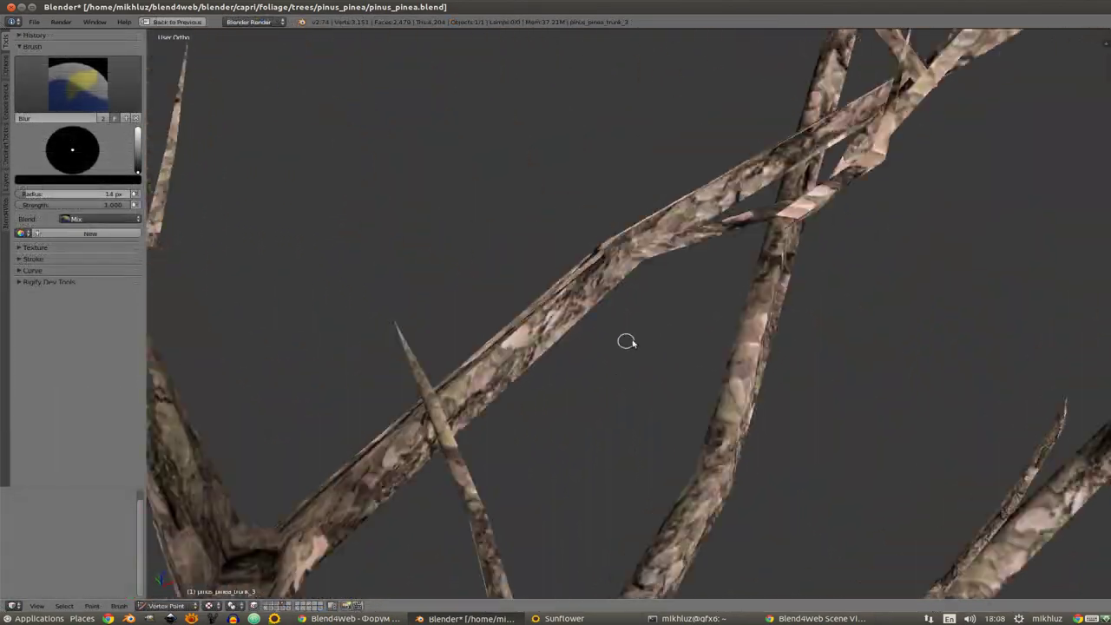
scroll(608, 339, "down", 3)
scroll(617, 312, "down", 3)
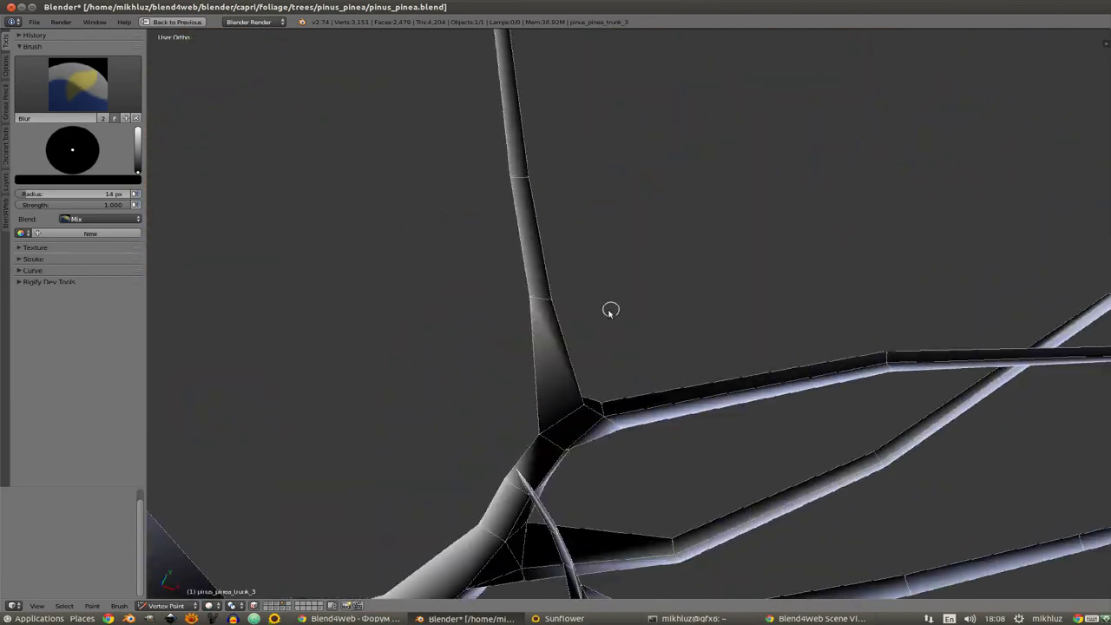
scroll(625, 300, "down", 3)
scroll(591, 365, "down", 2)
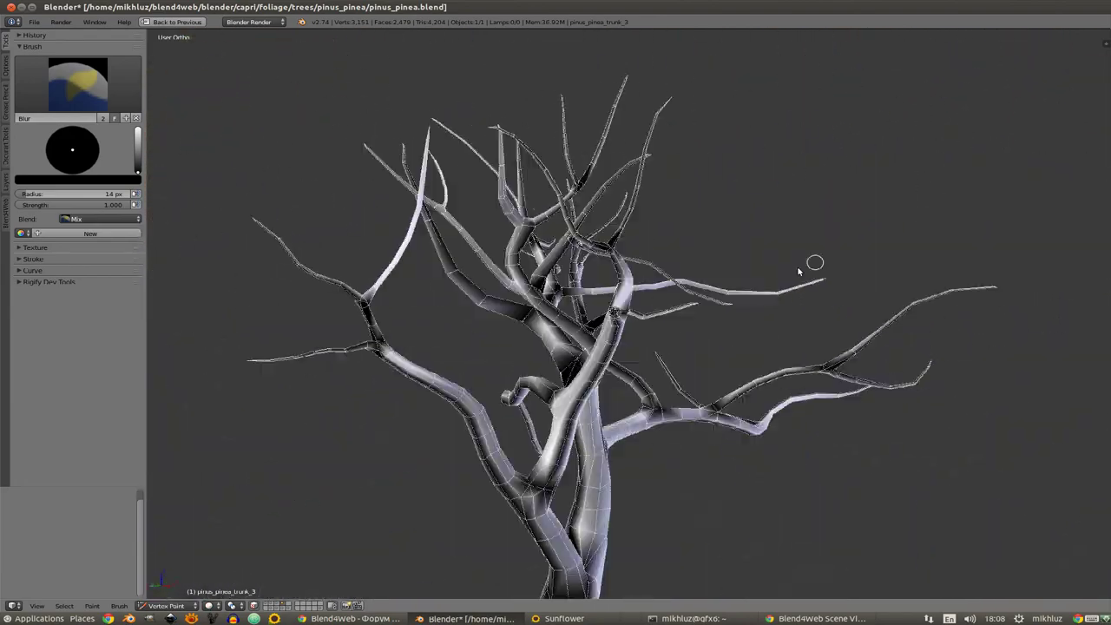
key("KP_1")
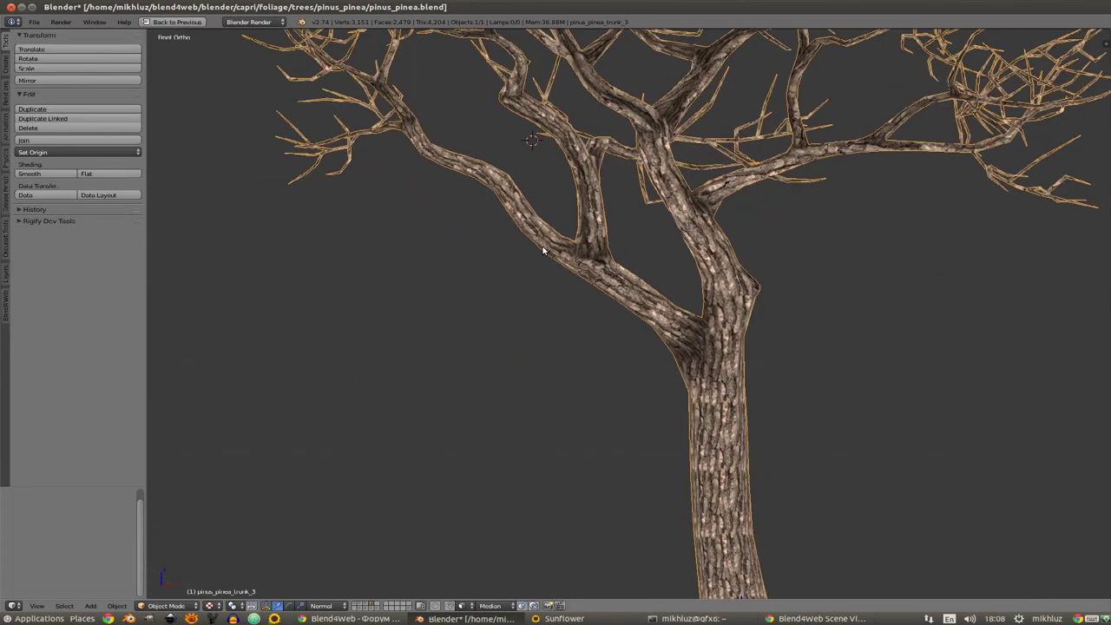
scroll(609, 253, "down", 3)
scroll(608, 287, "down", 2)
mouse_move(603, 307)
middle_mouse_down()
mouse_move(628, 369)
mouse_move(628, 337)
mouse_move(551, 338)
mouse_move(640, 293)
mouse_move(597, 292)
middle_mouse_up()
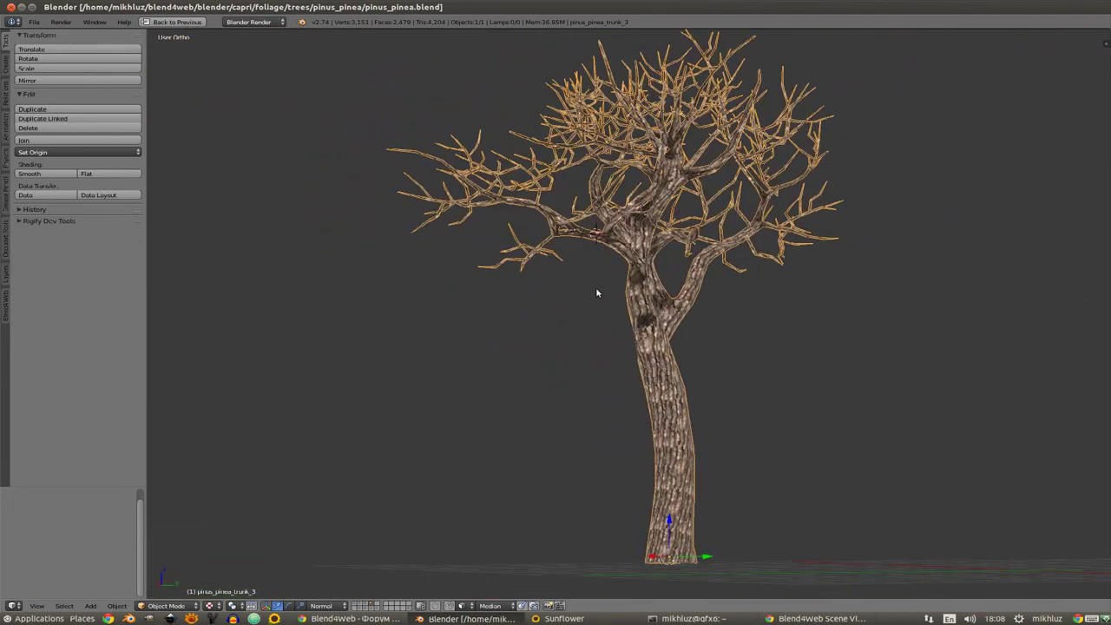
Step: Turn off Shadeless on the trunk material and run the B4W Export of the scene
key("ctrl+Up")
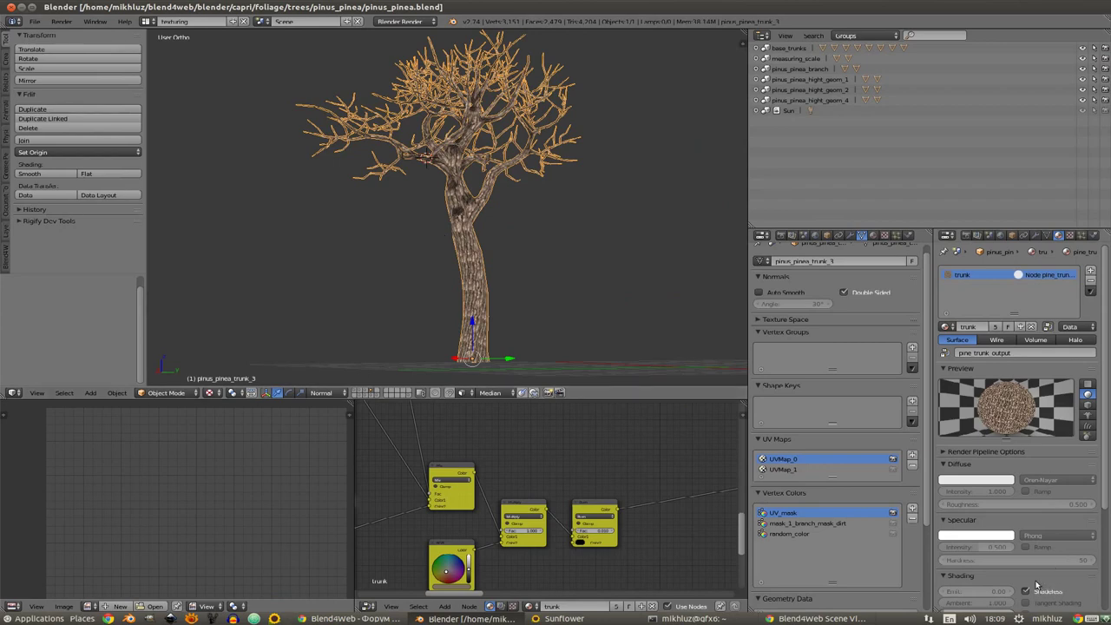
left_click(1027, 593)
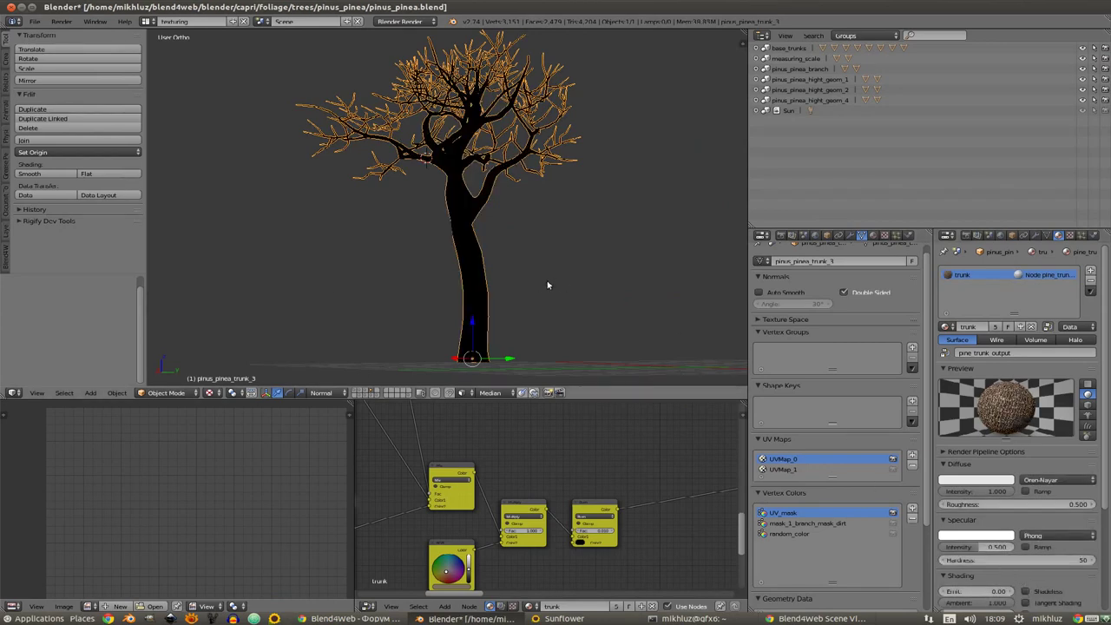
middle_click_drag(547, 285, 398, 385)
scroll(518, 286, "up", 3)
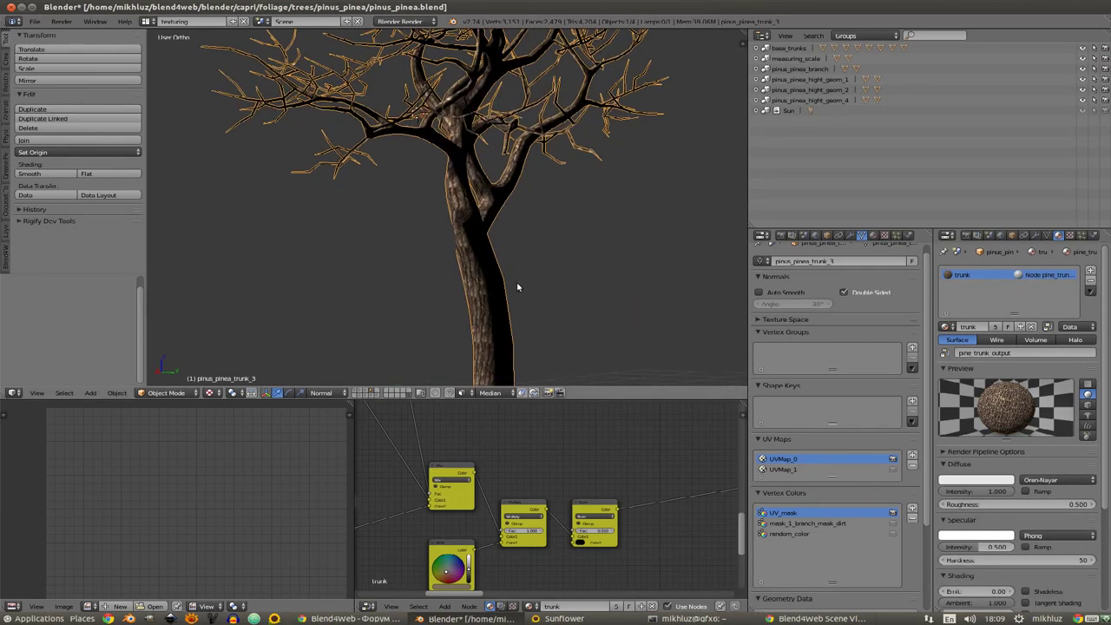
scroll(561, 285, "up", 2)
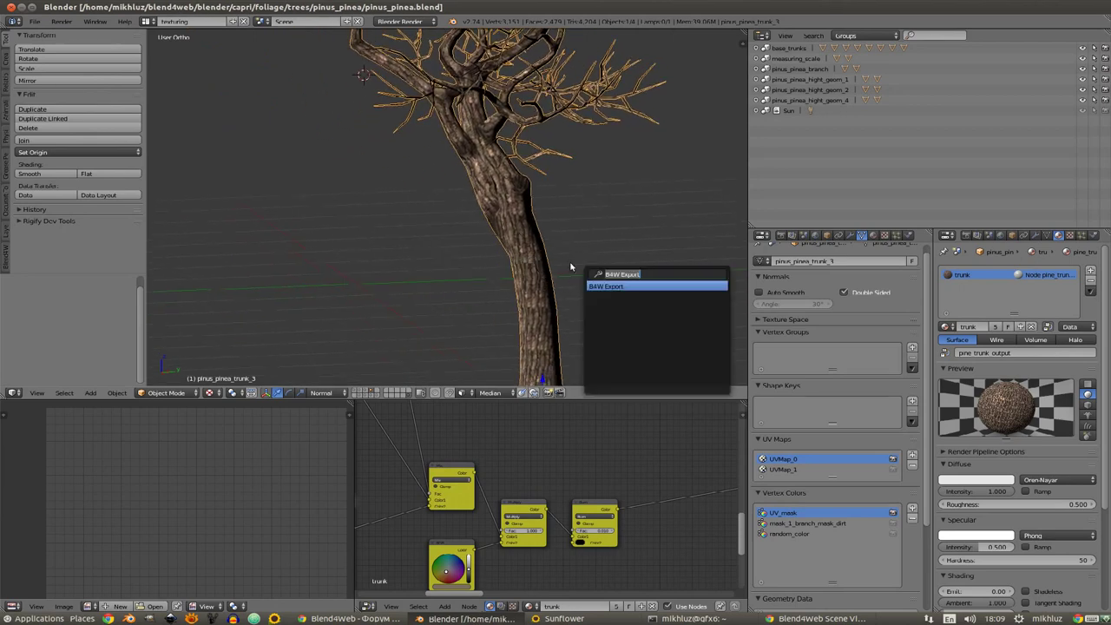
key("Return")
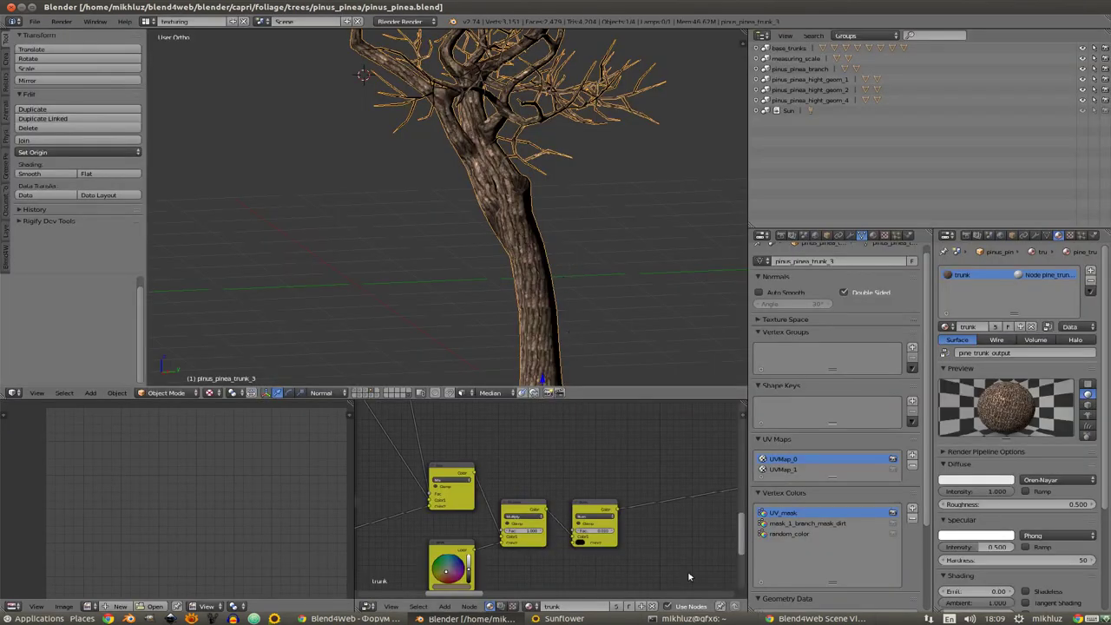
Step: Reload the Blend4Web viewer with the new export, orbit and zoom around the pine, then return to Blender
left_click(799, 620)
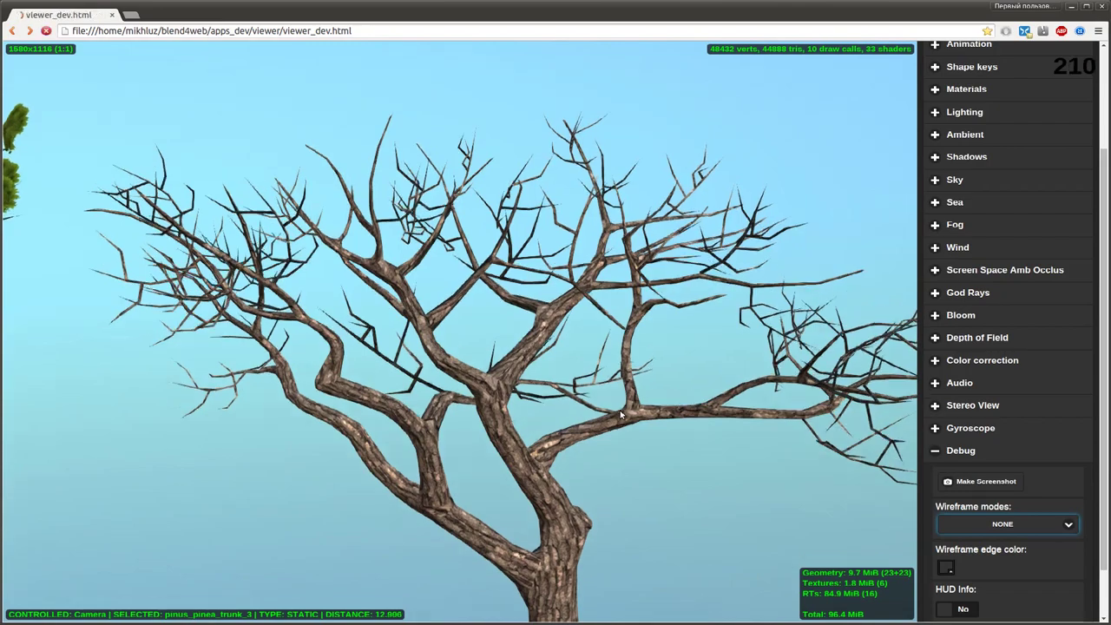
key("F5")
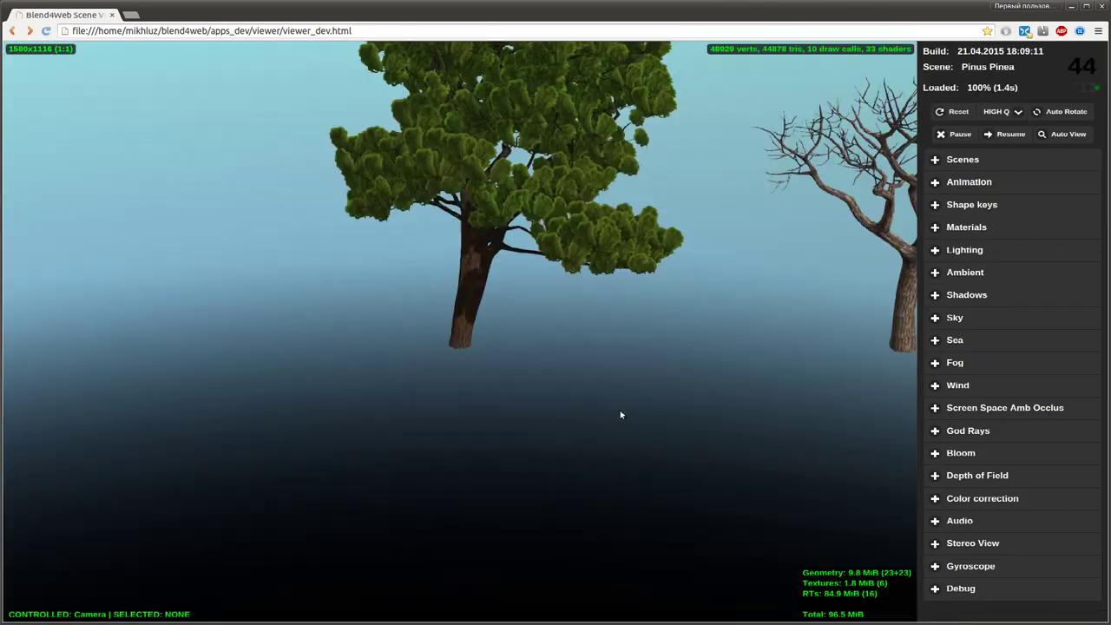
left_click_drag(678, 422, 460, 372)
scroll(527, 387, "up", 5)
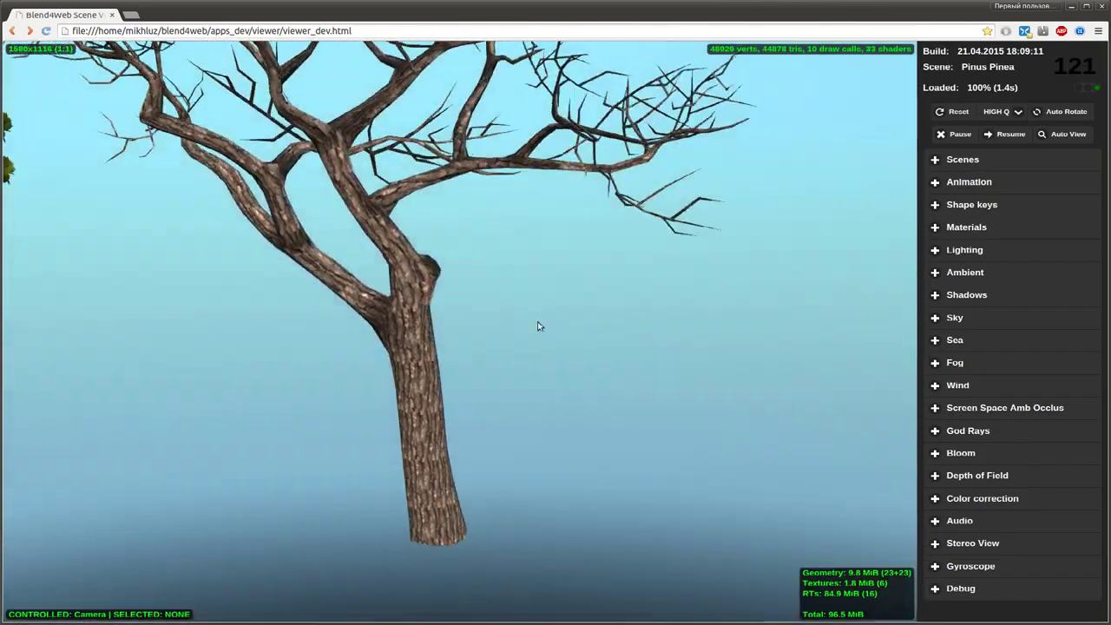
mouse_move(527, 388)
left_mouse_down()
mouse_move(466, 286)
mouse_move(412, 261)
mouse_move(489, 266)
left_mouse_up()
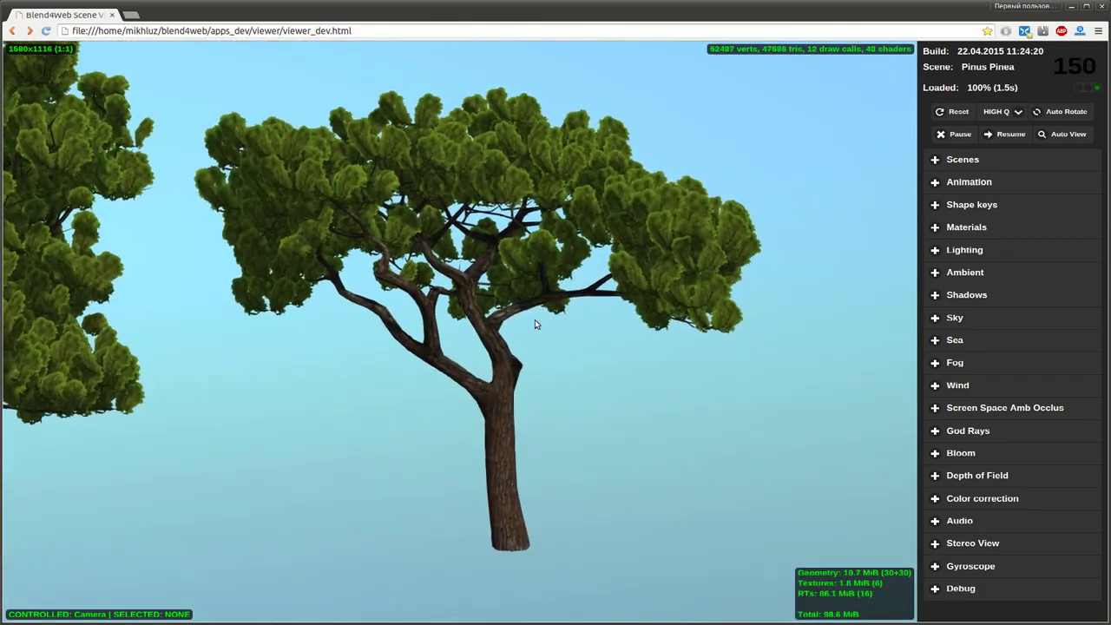
mouse_move(533, 320)
left_mouse_down()
mouse_move(484, 366)
mouse_move(384, 340)
mouse_move(607, 314)
mouse_move(573, 330)
mouse_move(599, 367)
mouse_move(548, 390)
mouse_move(541, 410)
left_mouse_up()
left_click(607, 314)
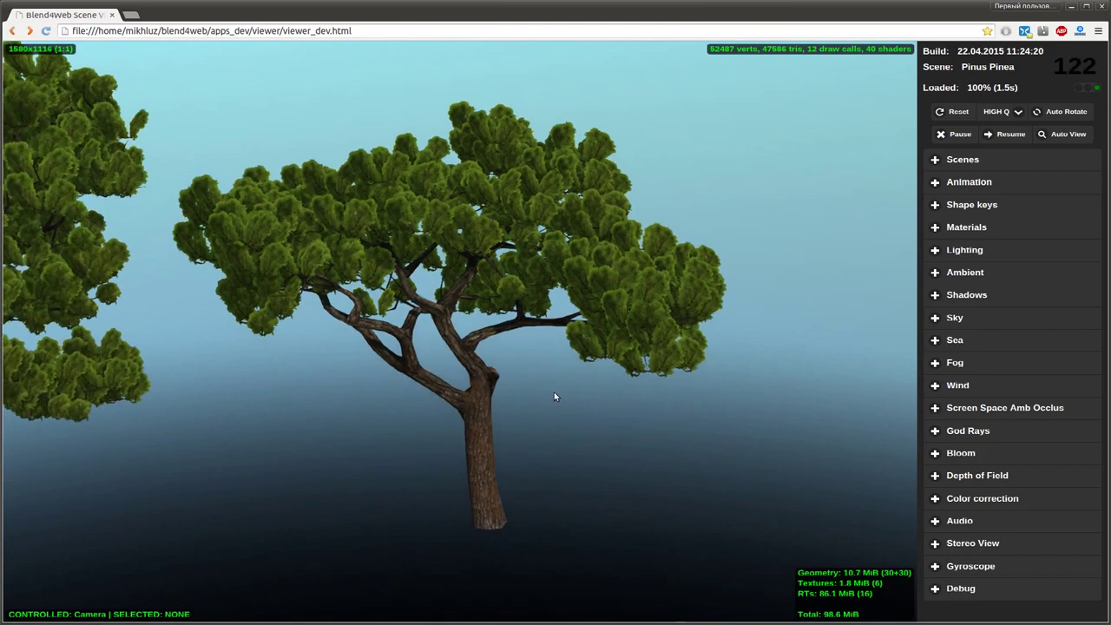
key("alt+Tab")
key("alt+Tab")
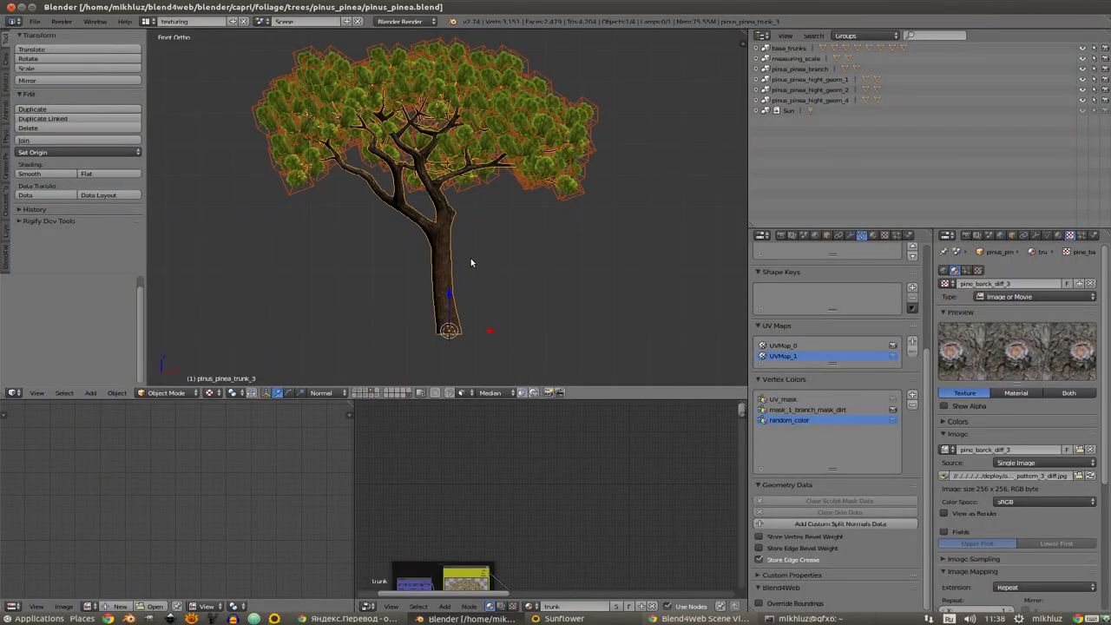
Step: Enable Wind Bending on pinus_pinea_trunk_3 and confirm a frequency of 0.30
key("g")
key("x")
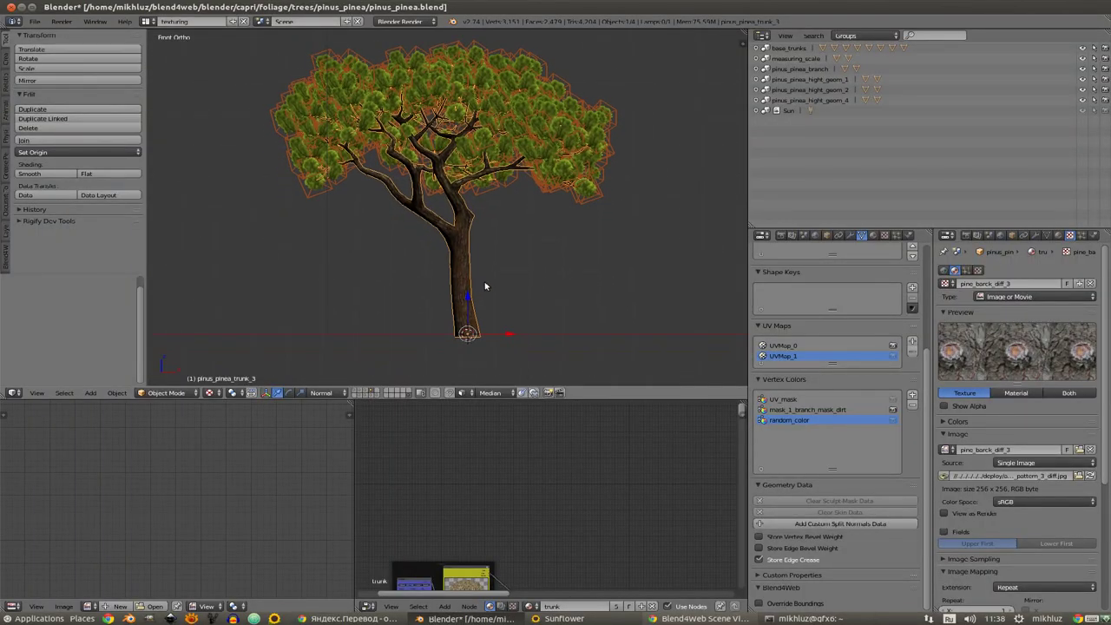
left_click(826, 236)
scroll(926, 375, "down", 3)
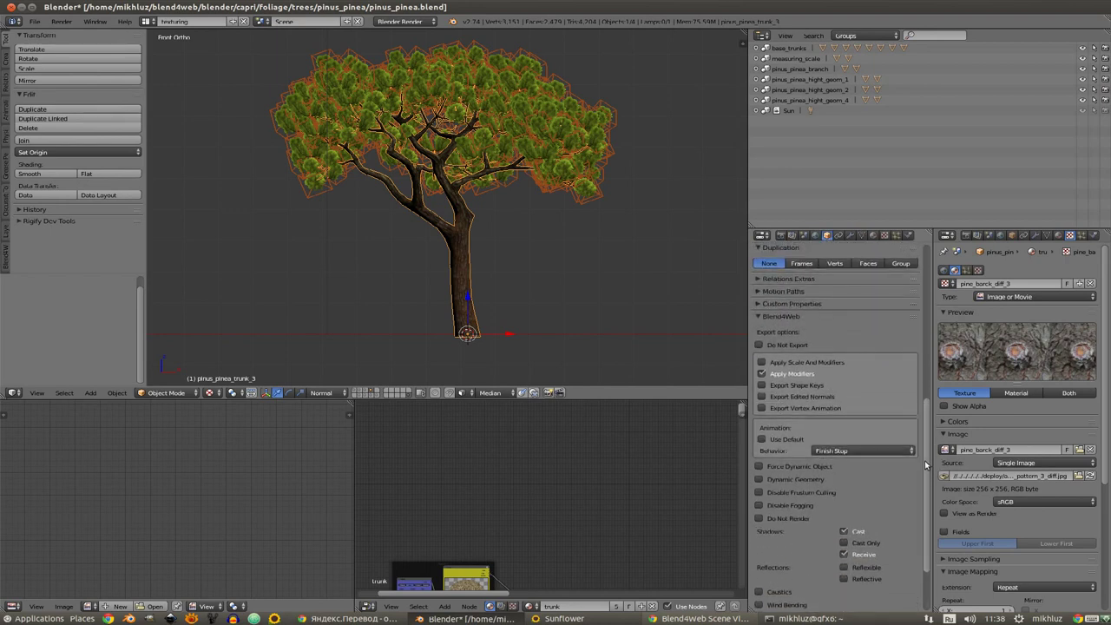
scroll(924, 478, "down", 1)
scroll(868, 487, "down", 3)
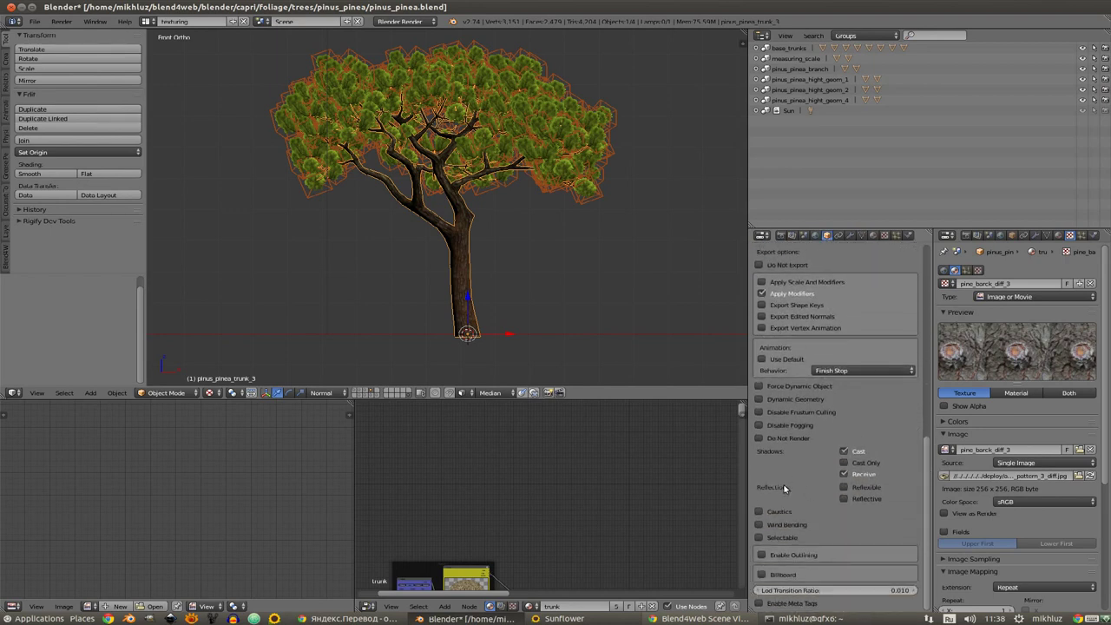
left_click(760, 524)
scroll(929, 489, "down", 5)
type("0.3")
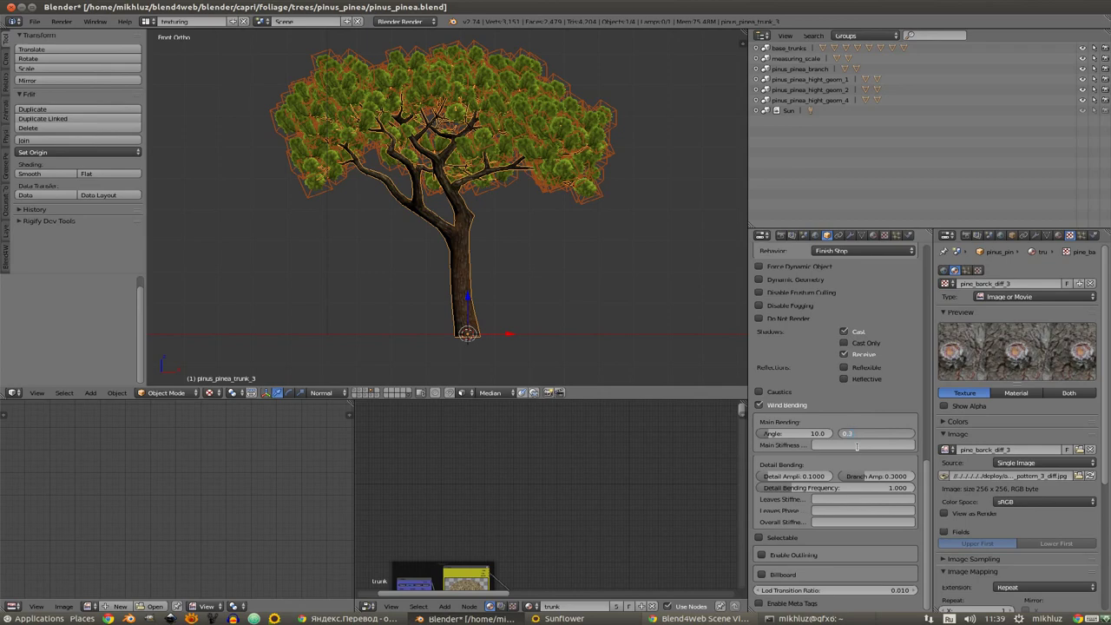
key("Return")
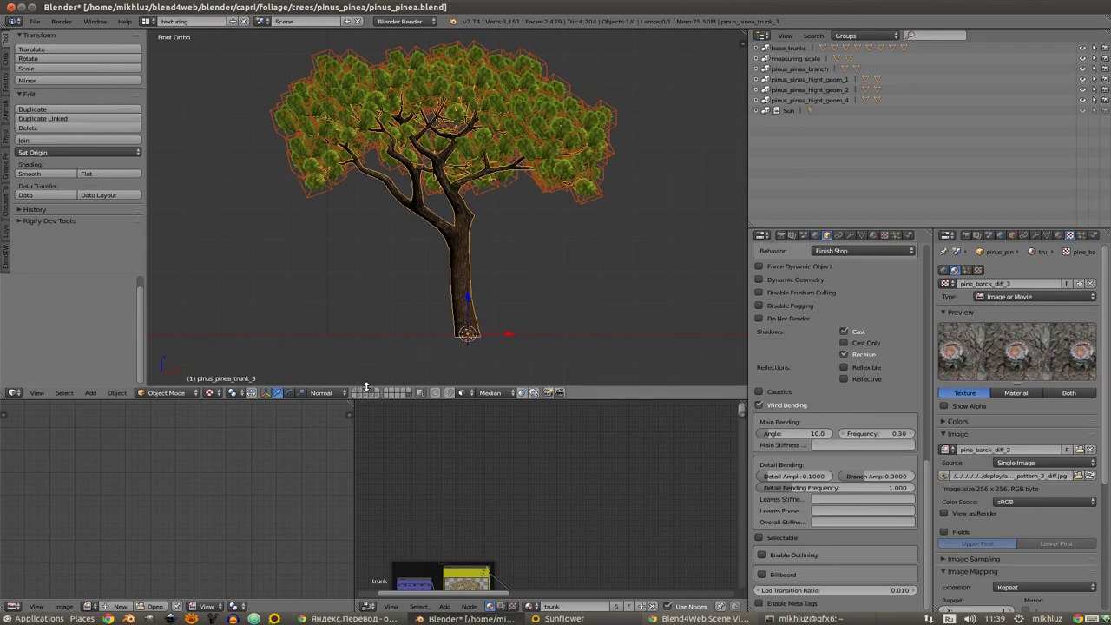
Step: Compare with pinus_pinea_trunk_2's settings on the second layer, then reselect pinus_pinea_trunk_3
left_click(365, 392)
scroll(327, 339, "down", 3)
left_click(228, 250)
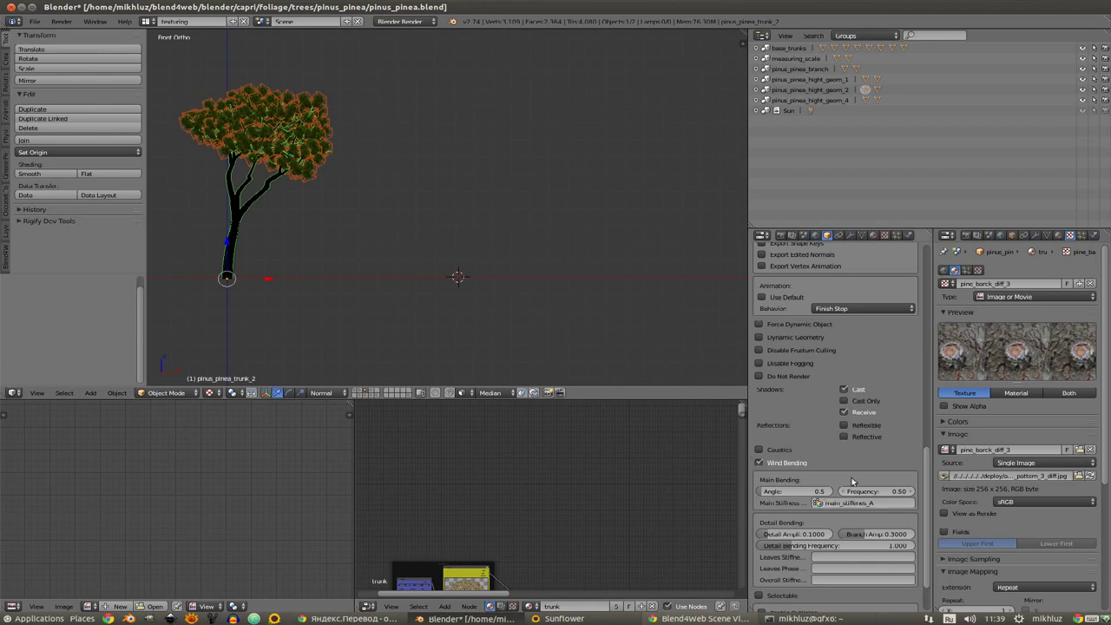
left_click(372, 392)
scroll(434, 304, "up", 5)
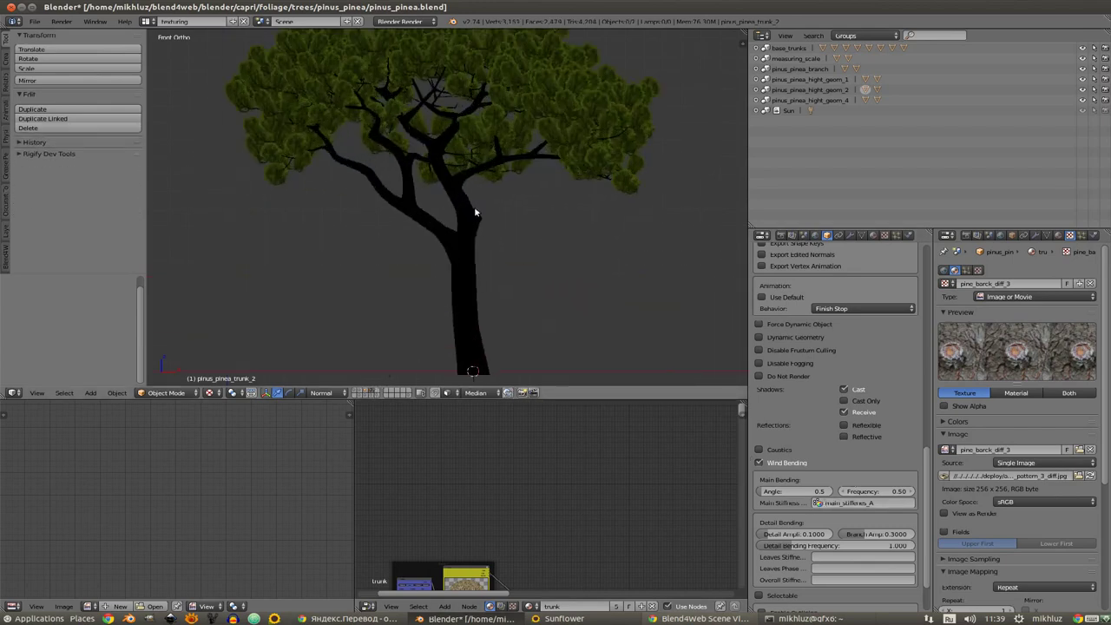
right_click(476, 214)
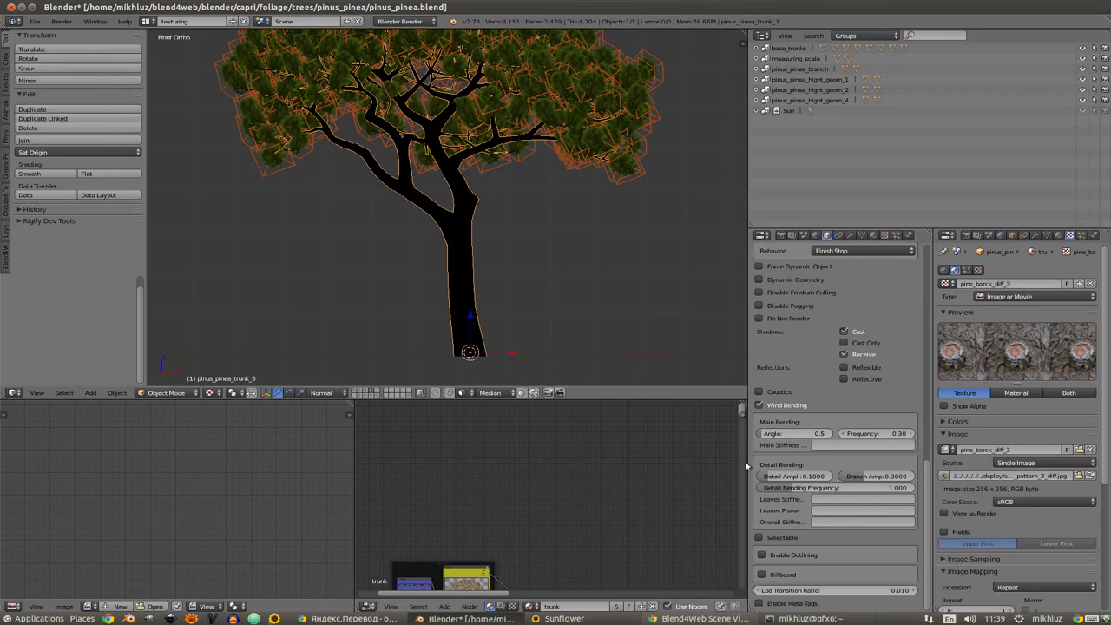
Step: Set Wind Bending frequency to 0.50 and re-export pinus_pinea.json for the viewer
left_click(868, 433)
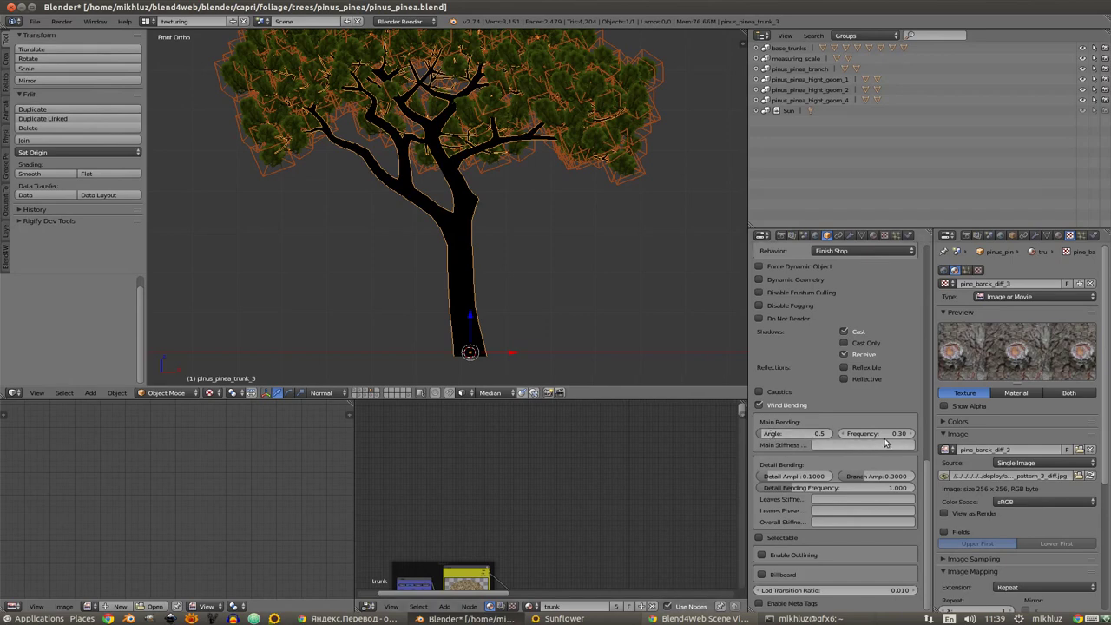
type("0.5")
key("Return")
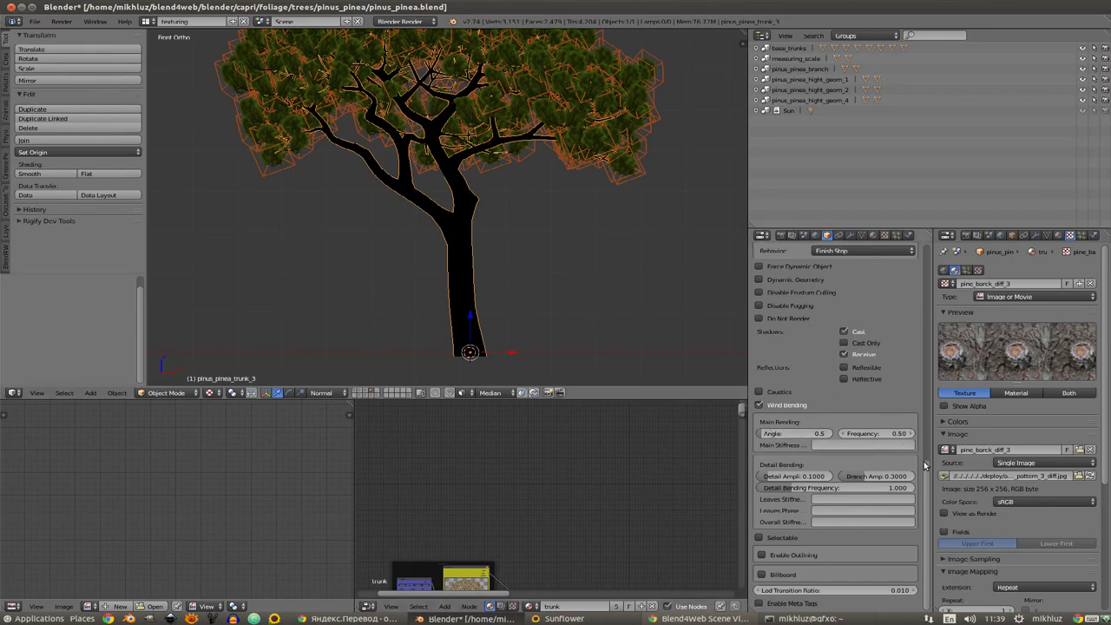
key("space")
key("Return")
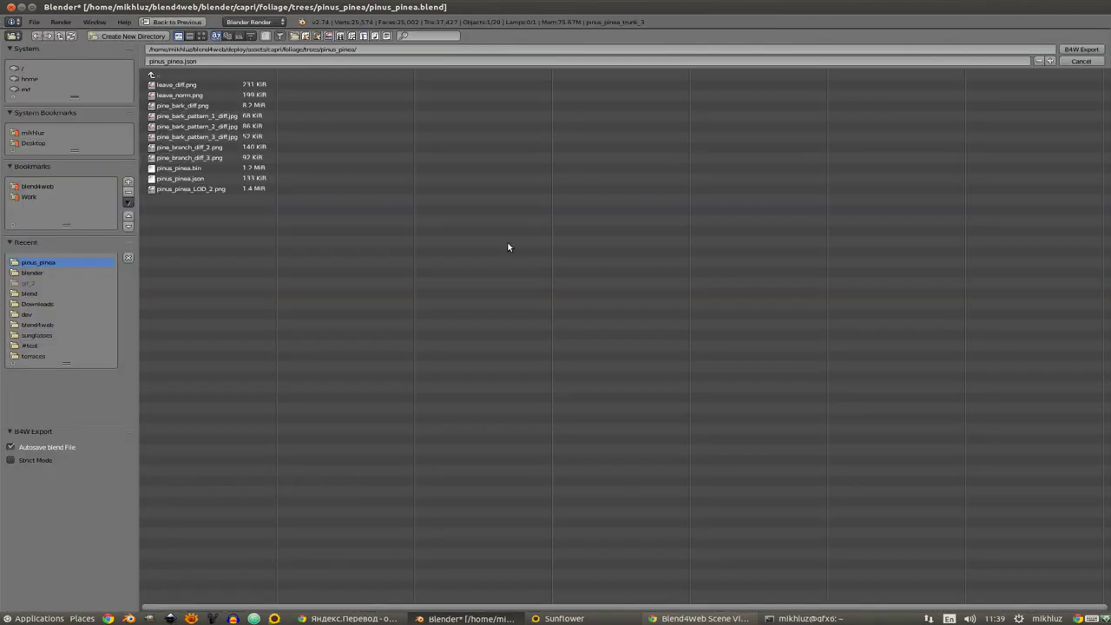
key("Escape")
key("alt+Tab")
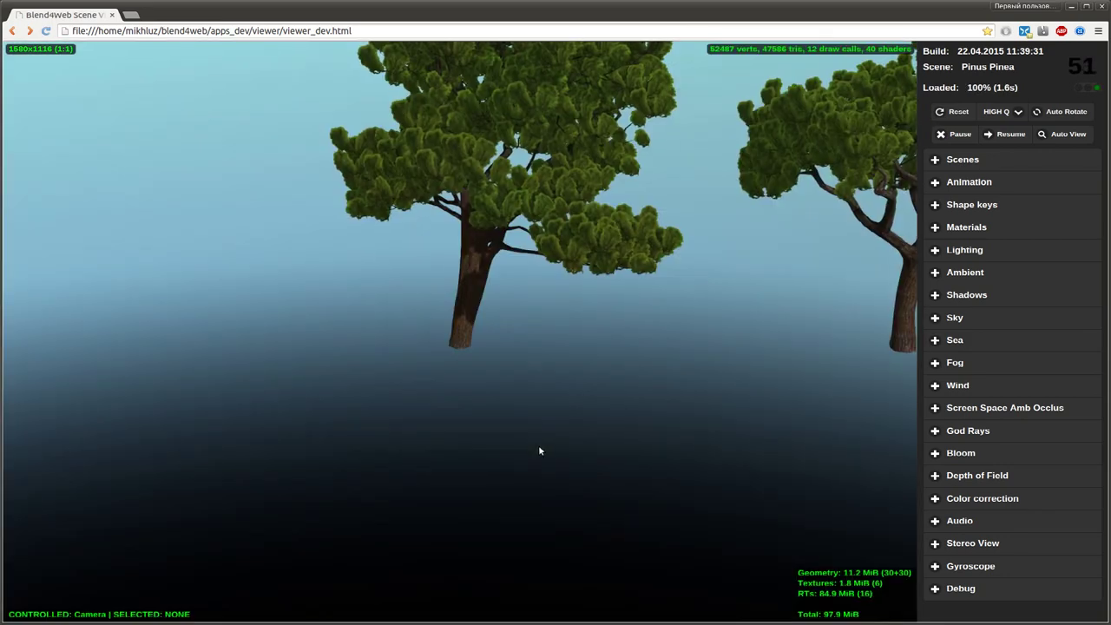
Step: Orbit and zoom around the reloaded pine's trunk and crown to inspect the wind bending
mouse_move(539, 445)
left_mouse_down()
mouse_move(521, 415)
mouse_move(464, 415)
mouse_move(513, 388)
mouse_move(528, 348)
mouse_move(596, 390)
mouse_move(740, 389)
mouse_move(680, 397)
mouse_move(487, 373)
mouse_move(554, 367)
mouse_move(397, 394)
mouse_move(368, 429)
mouse_move(260, 419)
left_mouse_up()
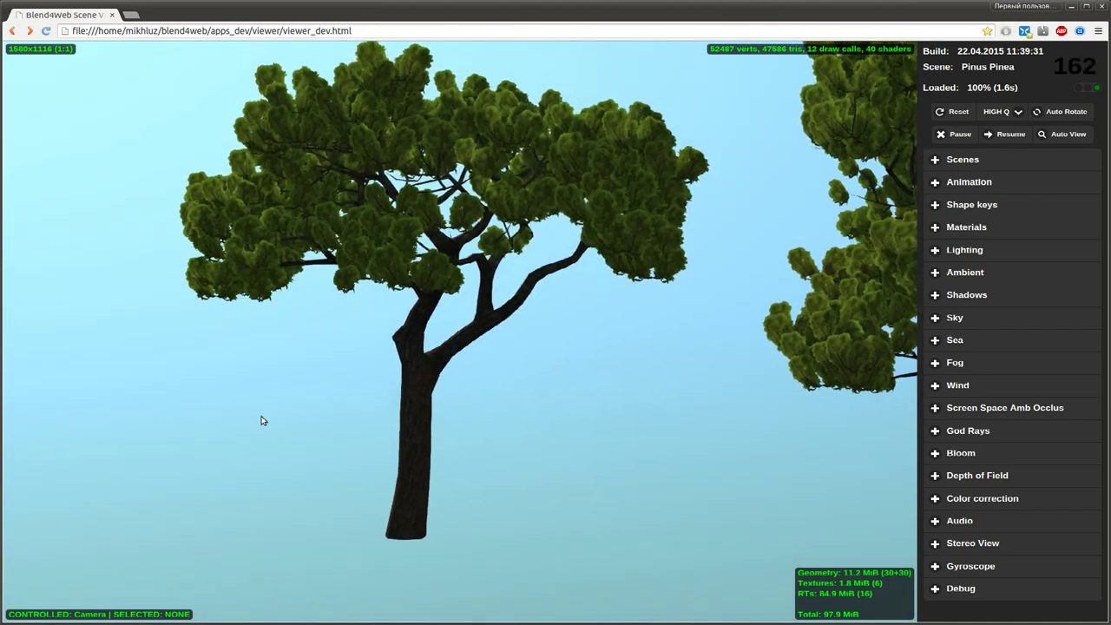
scroll(257, 418, "up", 2)
scroll(255, 418, "up", 2)
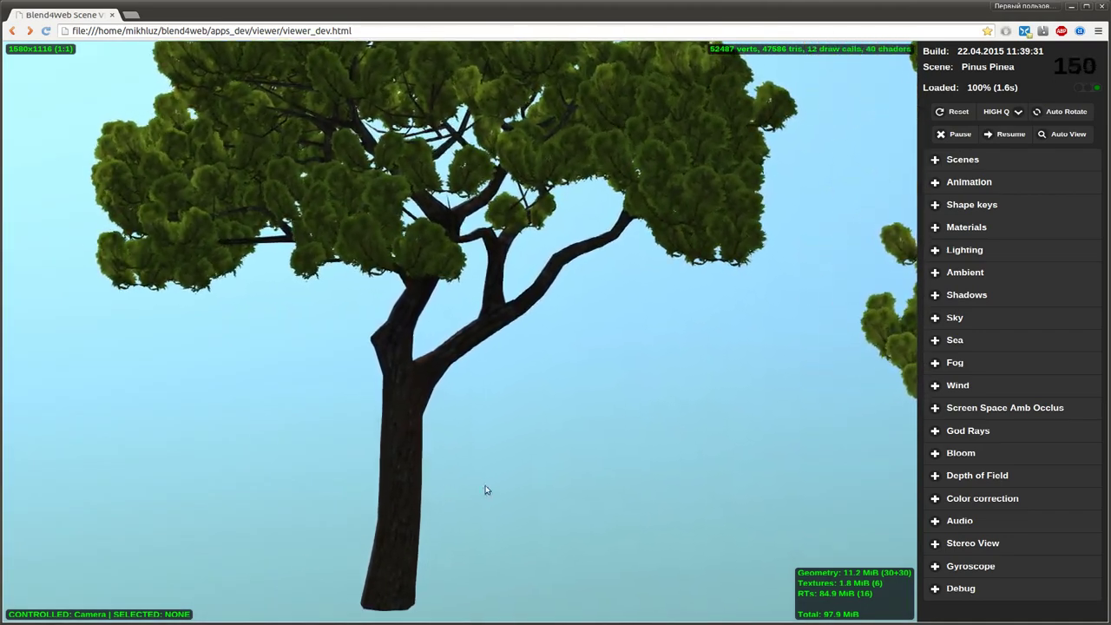
mouse_move(486, 489)
left_mouse_down()
mouse_move(600, 477)
mouse_move(678, 450)
mouse_move(588, 397)
mouse_move(529, 422)
mouse_move(583, 427)
mouse_move(501, 419)
mouse_move(533, 414)
mouse_move(565, 461)
mouse_move(482, 378)
mouse_move(352, 286)
mouse_move(563, 377)
mouse_move(541, 388)
left_mouse_up()
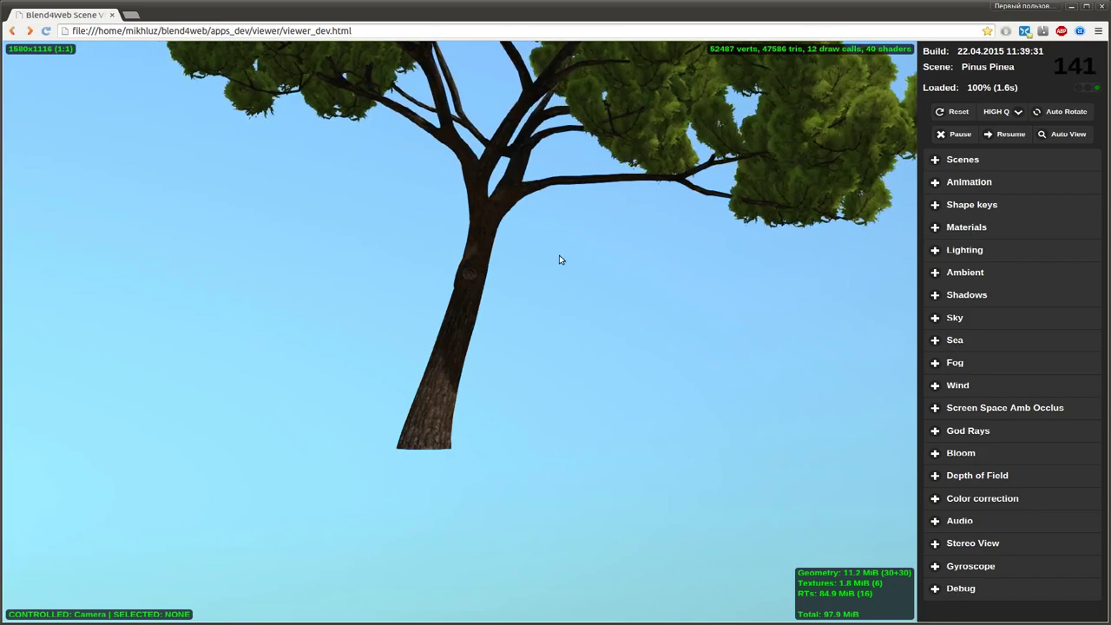
scroll(561, 258, "down", 5)
mouse_move(550, 322)
left_mouse_down()
mouse_move(332, 240)
mouse_move(323, 287)
mouse_move(437, 293)
mouse_move(543, 351)
mouse_move(496, 350)
mouse_move(541, 429)
mouse_move(444, 337)
left_mouse_up()
key("alt+Tab")
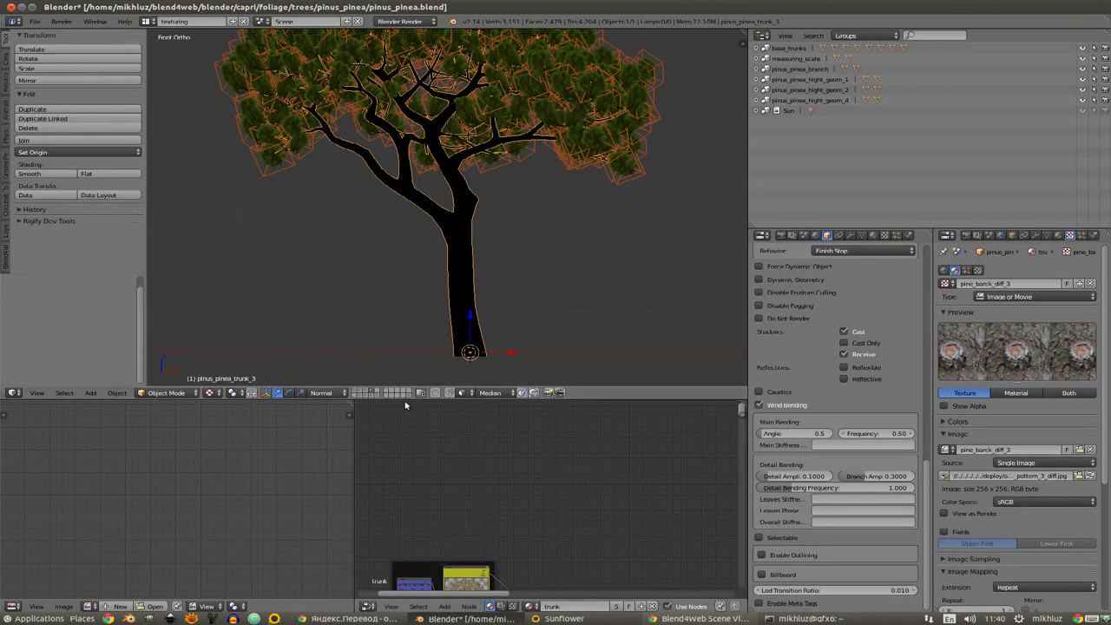
Step: Enable Dynamic Paint in the trunk's Physics settings
scroll(491, 296, "down", 1)
key("z")
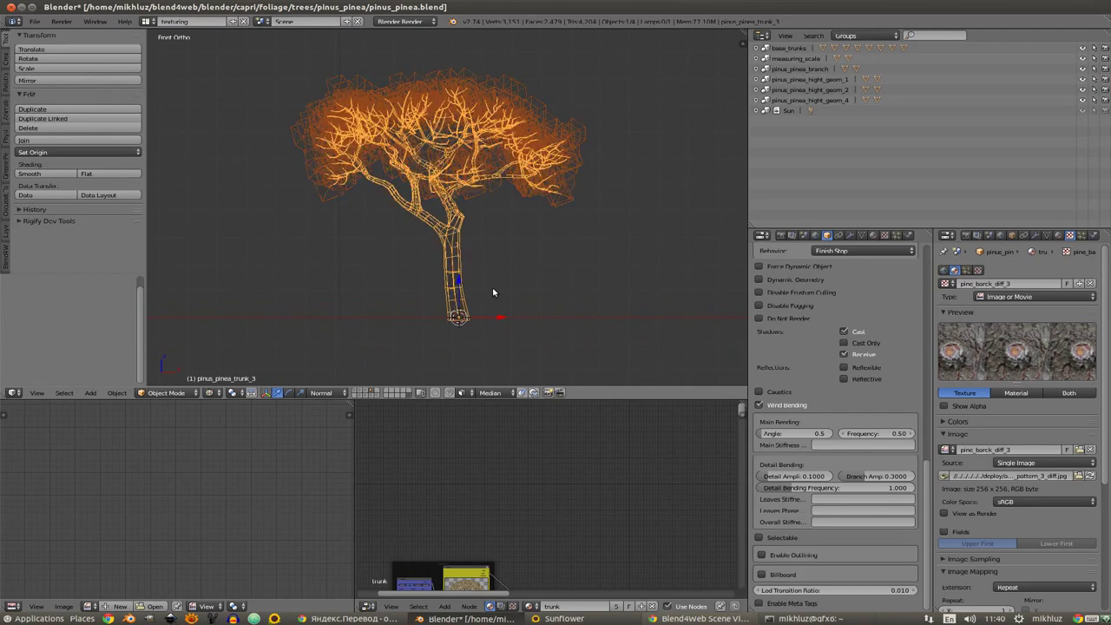
key("z")
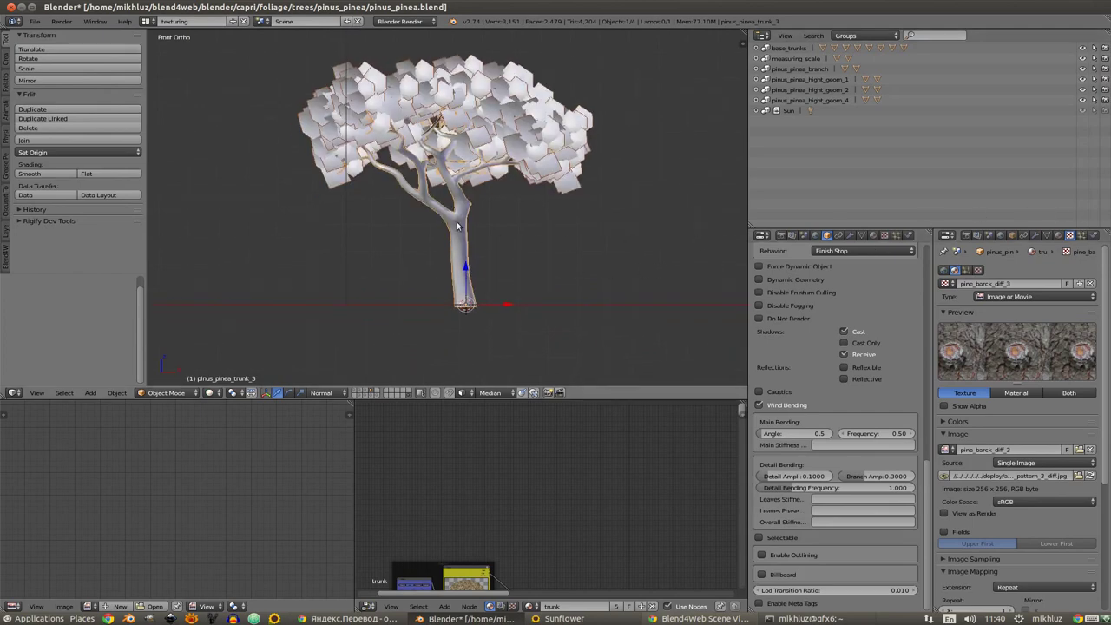
left_click(1094, 235)
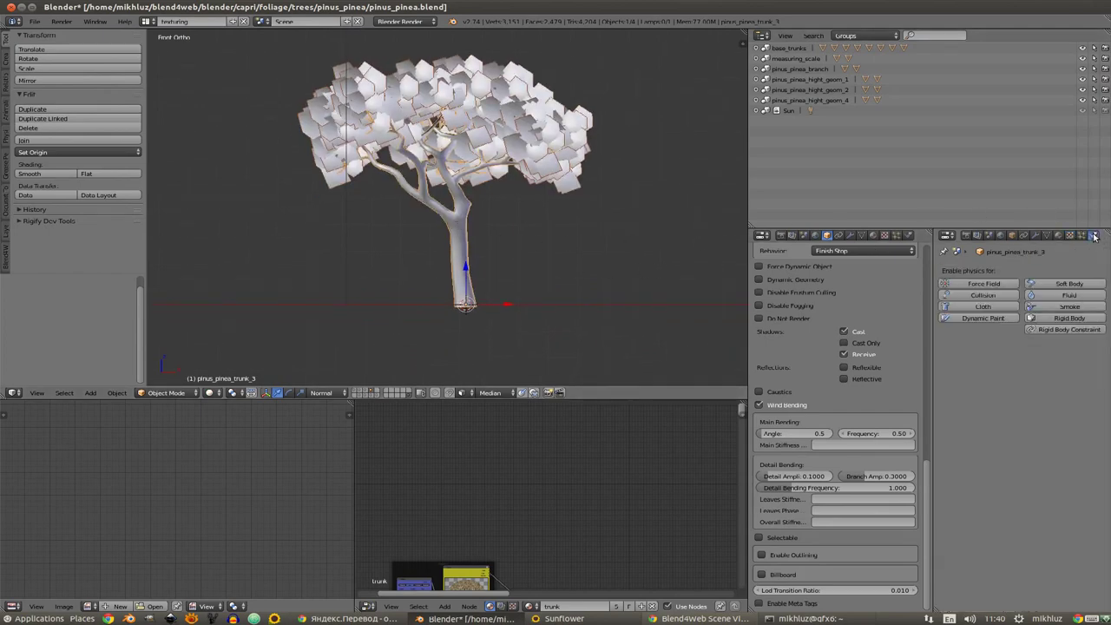
left_click(966, 319)
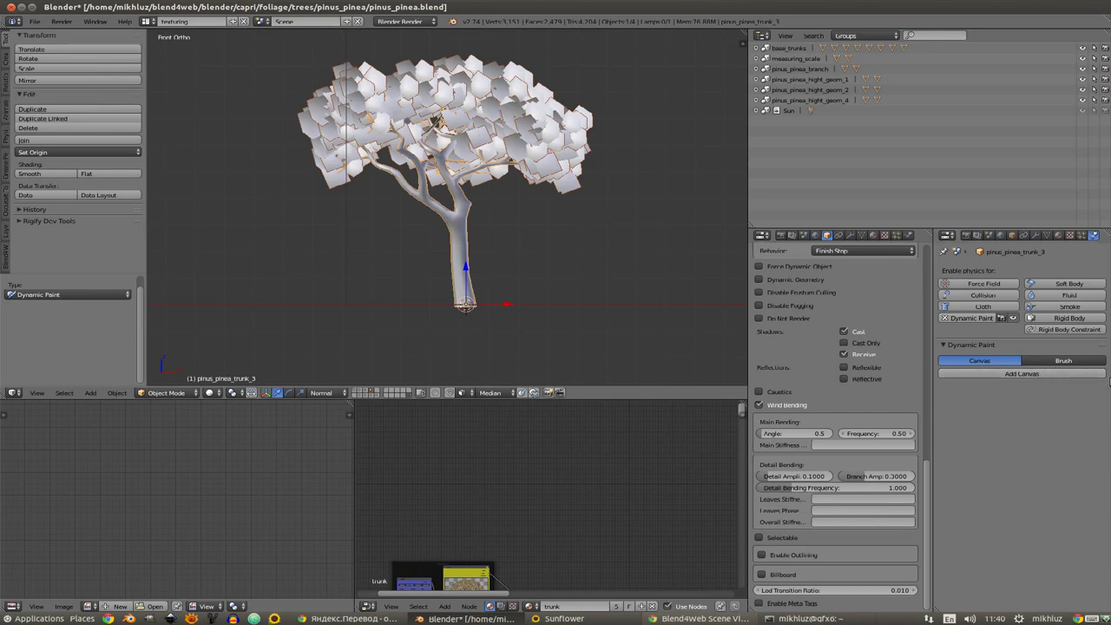
Step: Add a main_stiffenes_A vertex colour layer to pinus_pinea_trunk_3
left_click(865, 237)
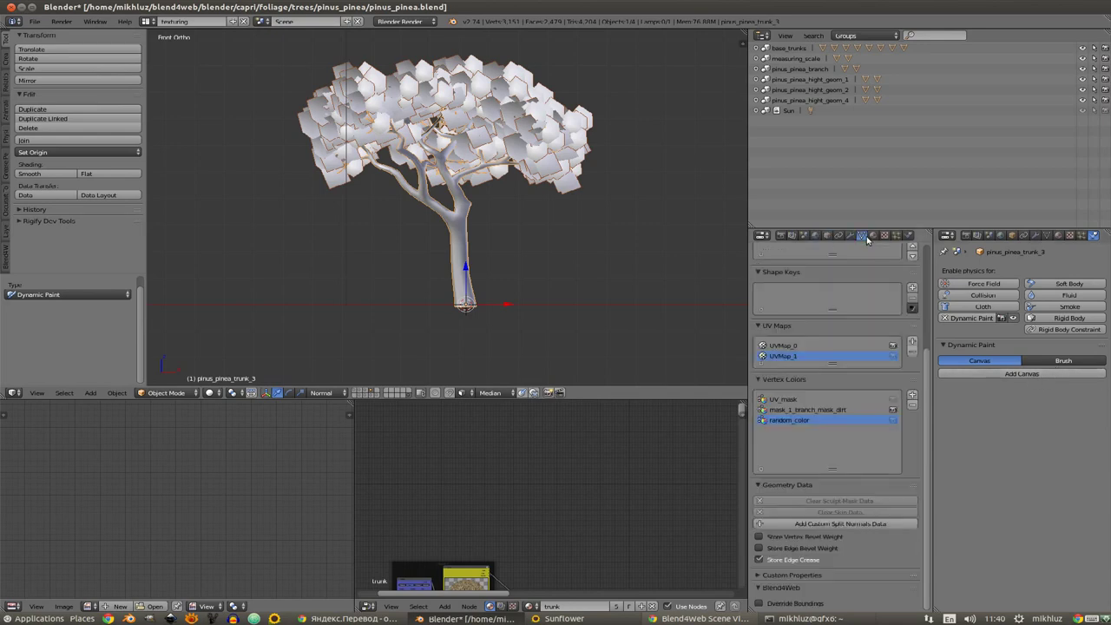
left_click(913, 396)
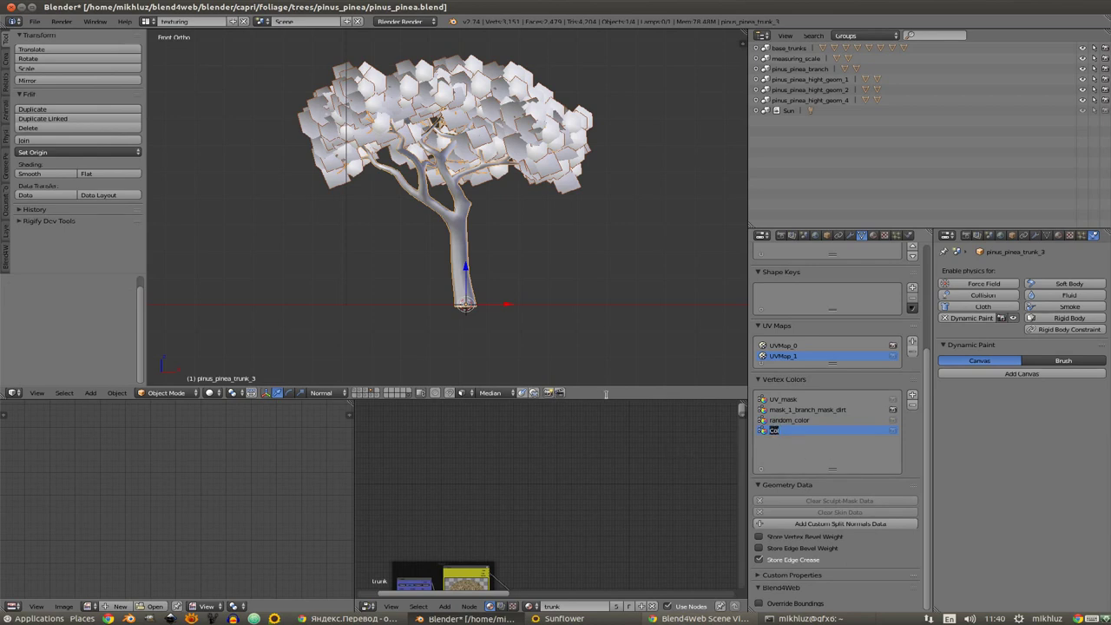
left_click(365, 396)
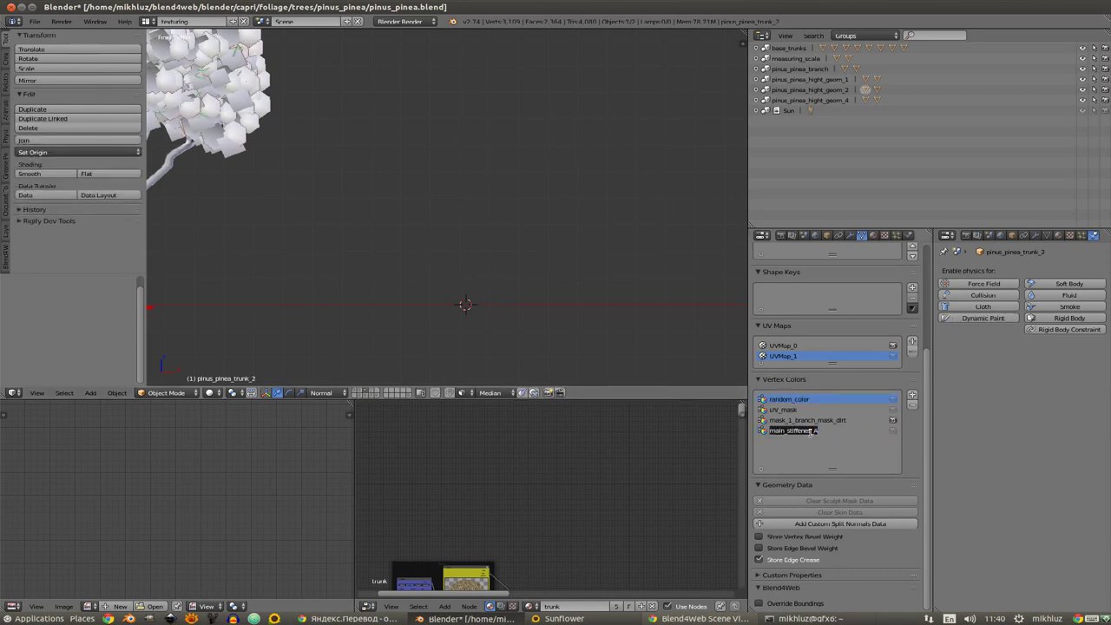
key("Escape")
left_click(373, 392)
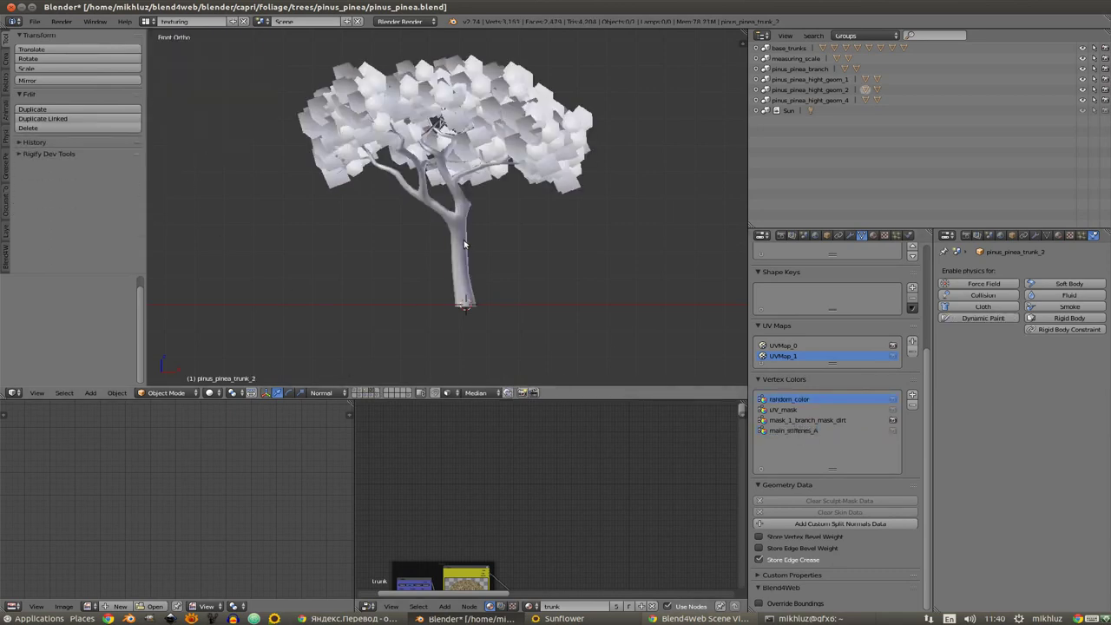
right_click(464, 240)
double_click(781, 429)
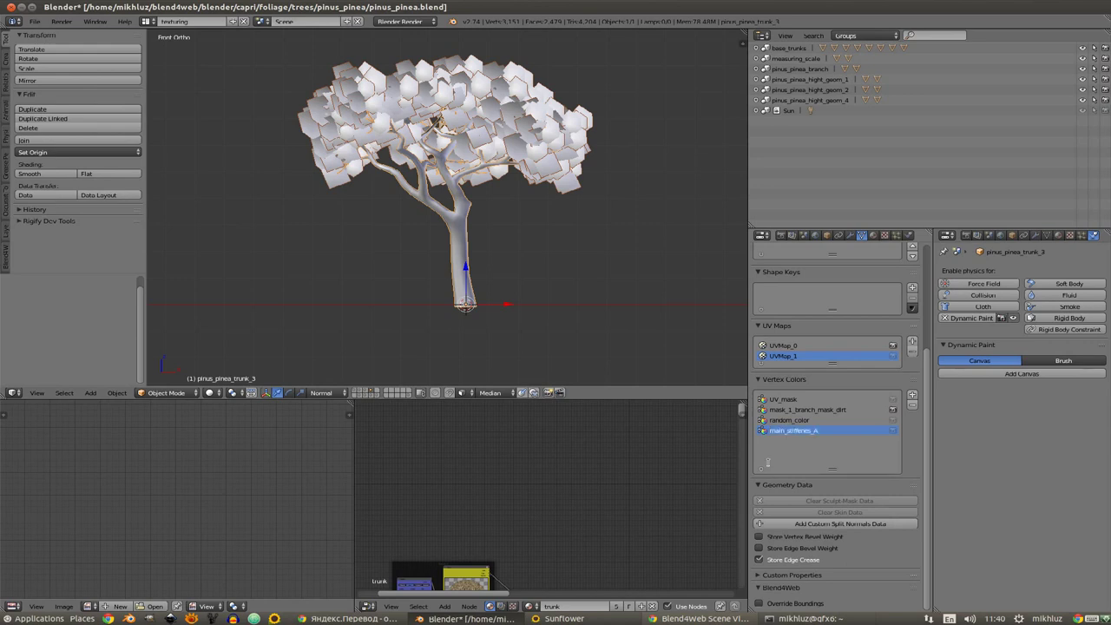
Step: Fill the vertex colours with black, return to textured Object Mode, and add a canvas
left_click(165, 392)
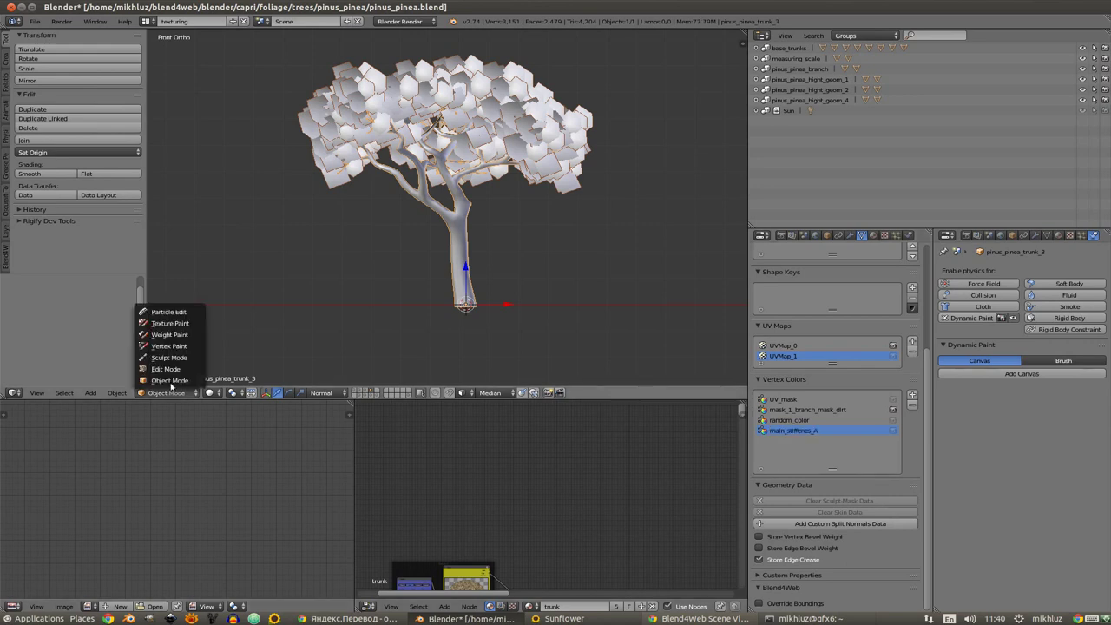
left_click(170, 347)
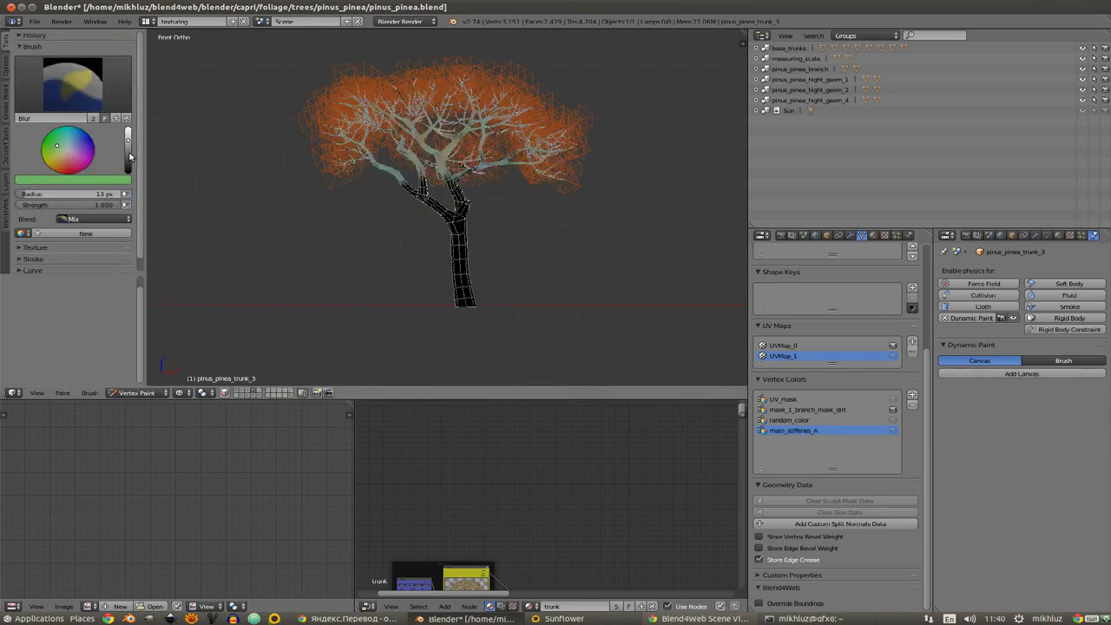
left_click_drag(129, 156, 129, 175)
key("shift+k")
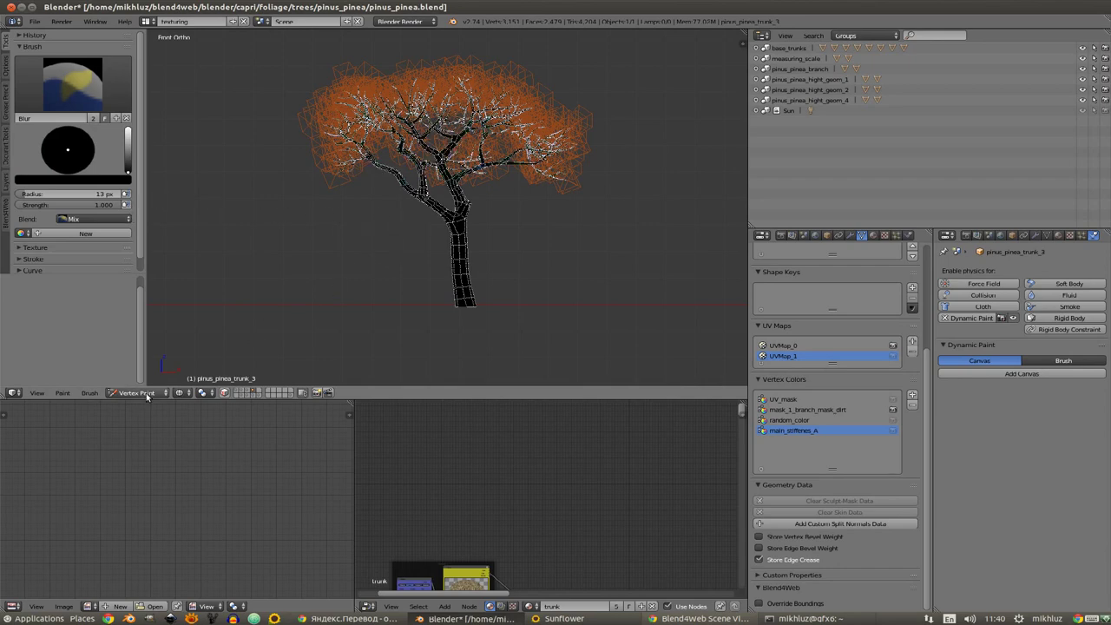
left_click(147, 397)
left_click(158, 380)
key("alt+z")
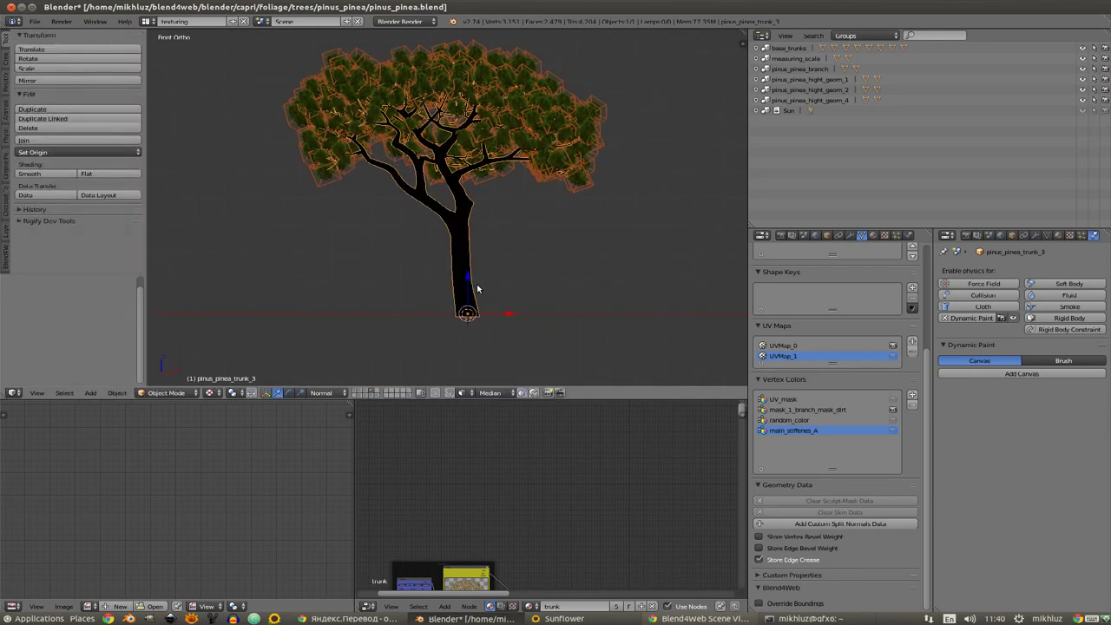
left_click(828, 237)
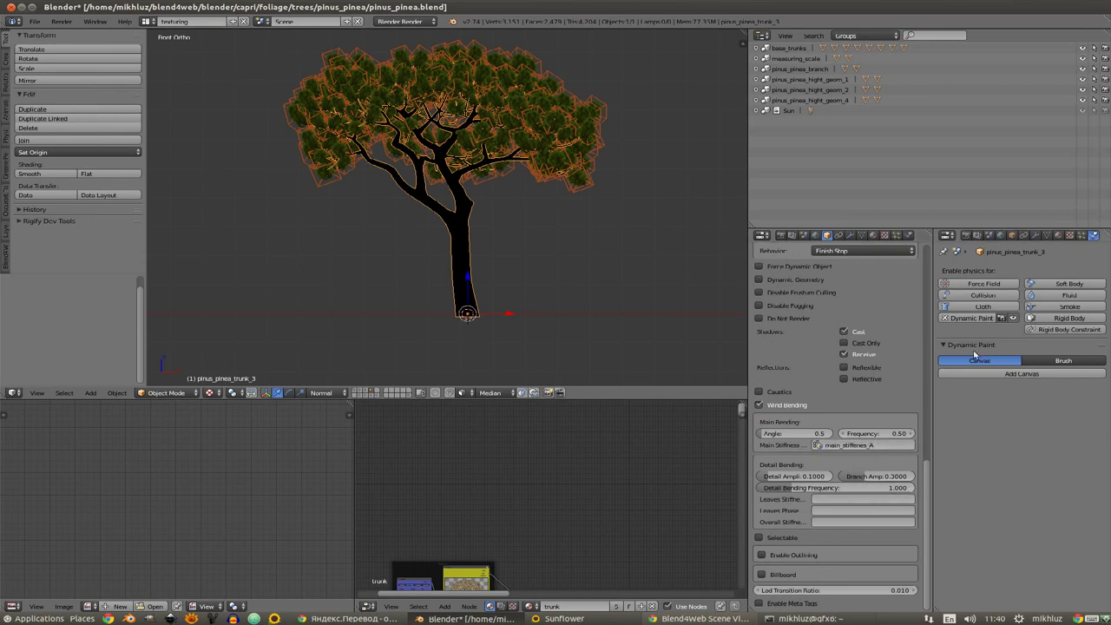
left_click(1016, 374)
Step: Set the canvas Paintmap to main_stiffenes_A, clear the Wetmap, and use black initial colour
scroll(1093, 550, "down", 3)
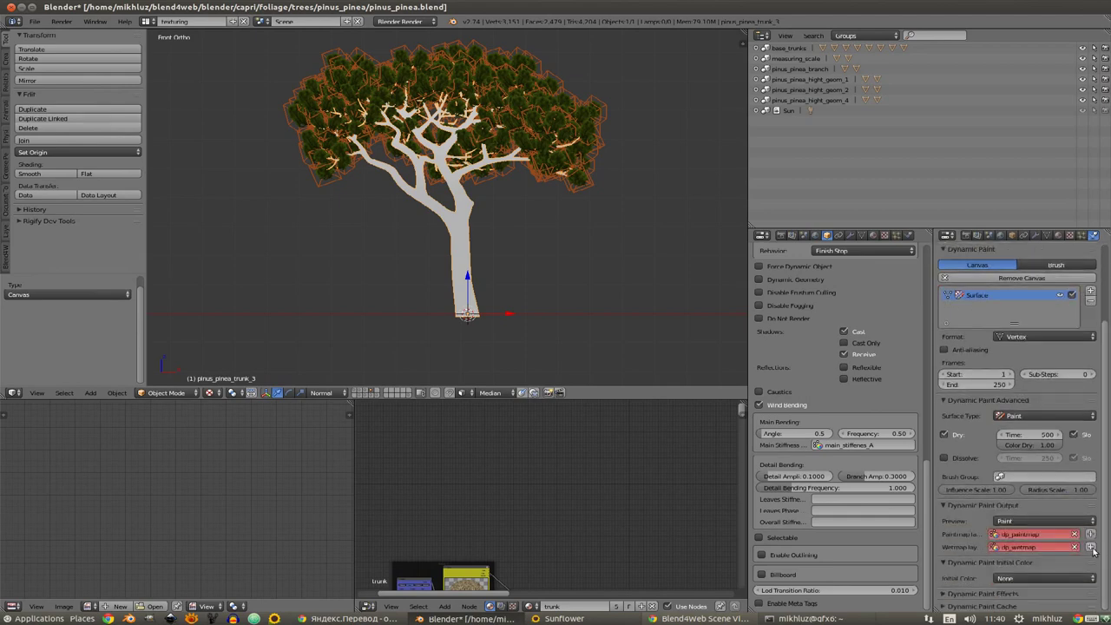
left_click(1027, 536)
left_click(1009, 427)
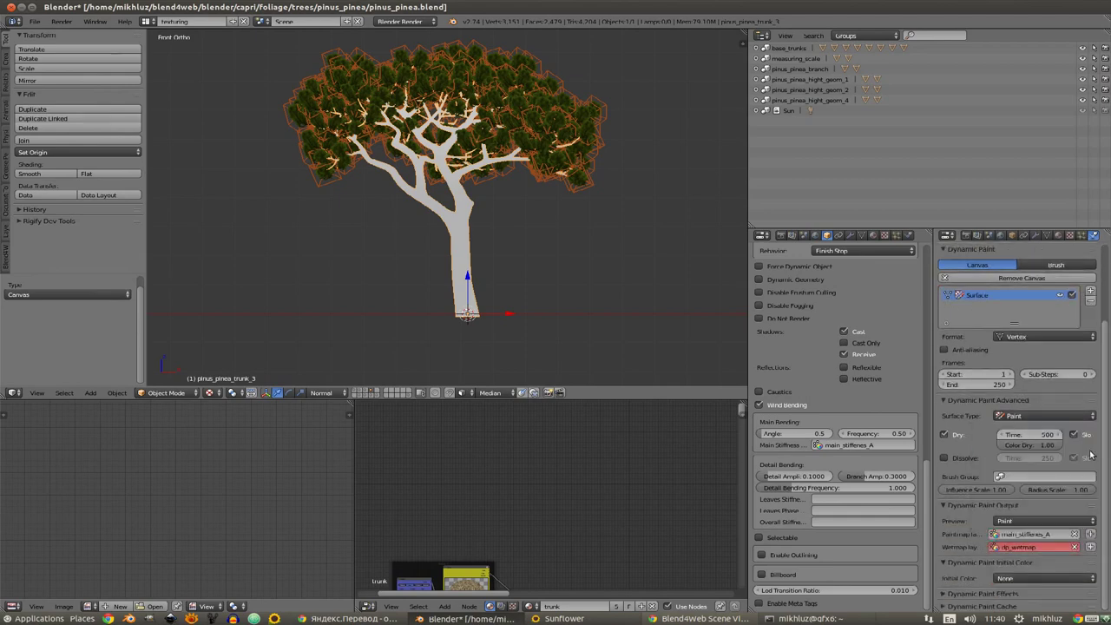
left_click(1075, 547)
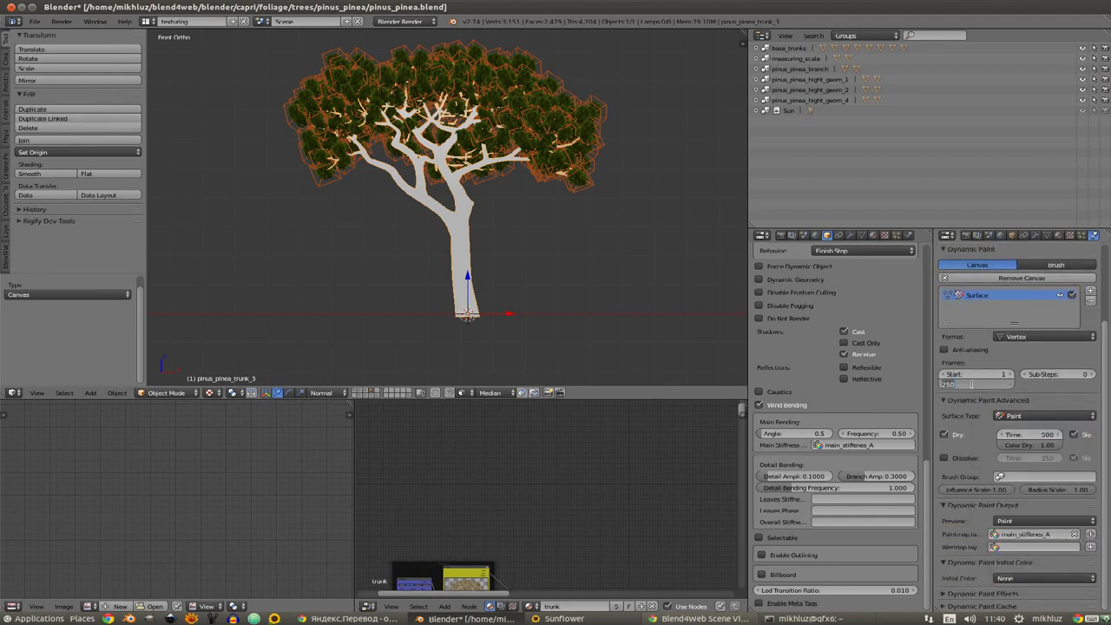
left_click(1007, 579)
left_click(1020, 556)
left_click(1057, 597)
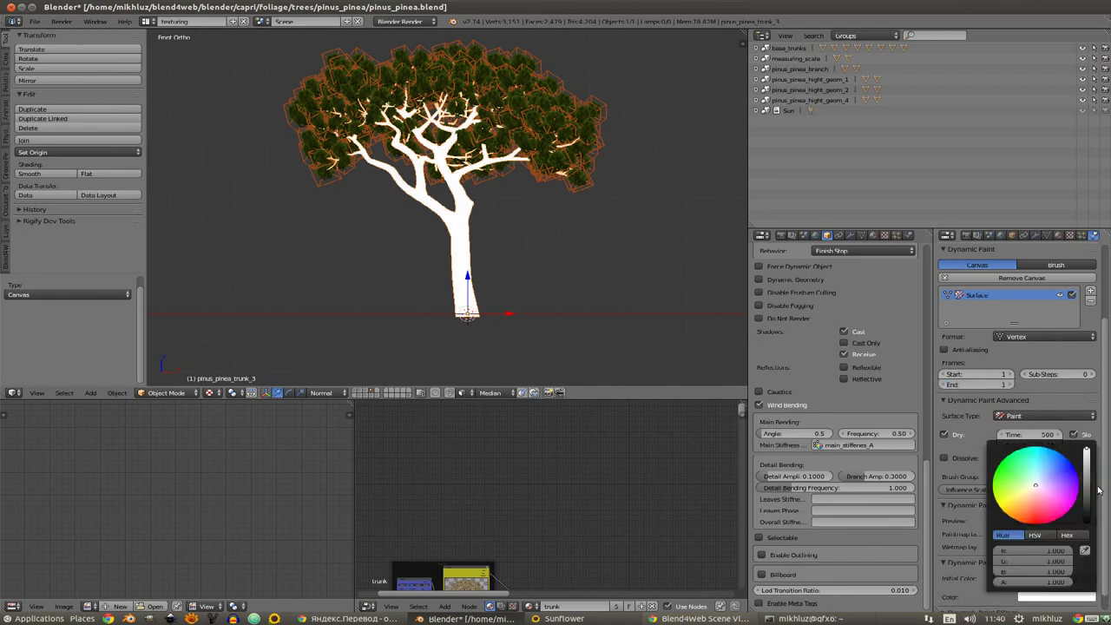
left_click_drag(1088, 495, 1086, 569)
Step: Hide the leaves and select the black cube on its layer
scroll(487, 297, "up", 1)
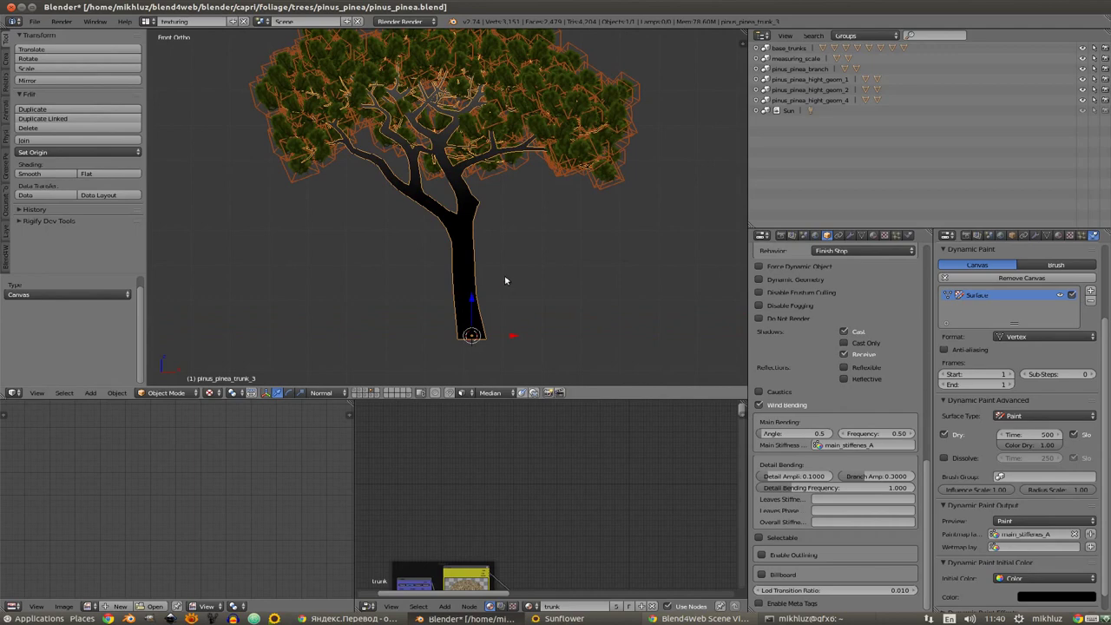
scroll(504, 274, "up", 1)
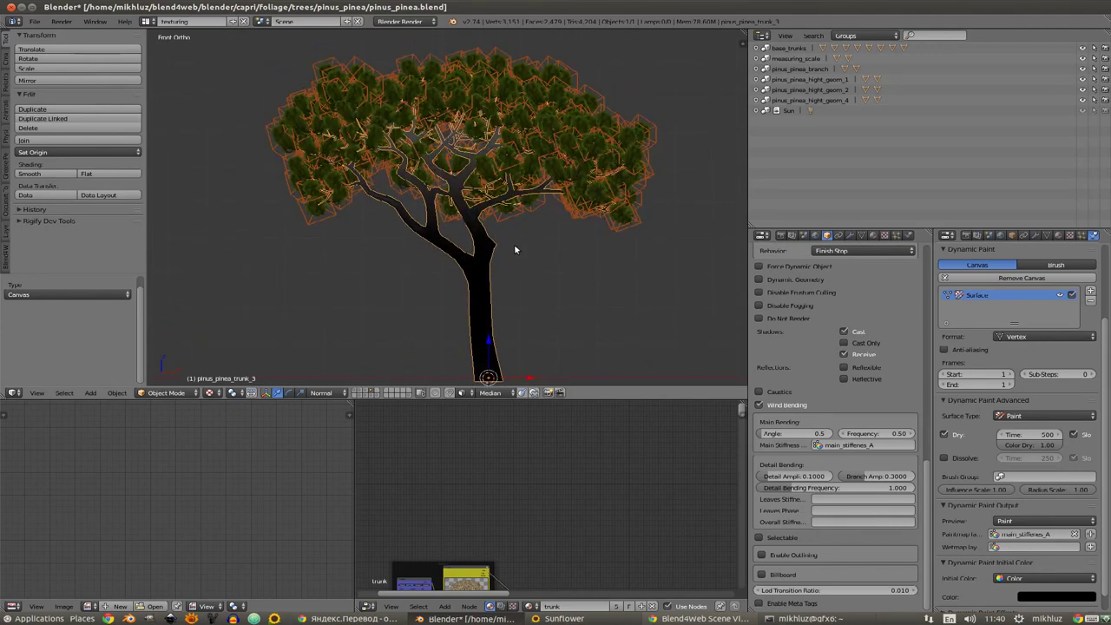
key("h")
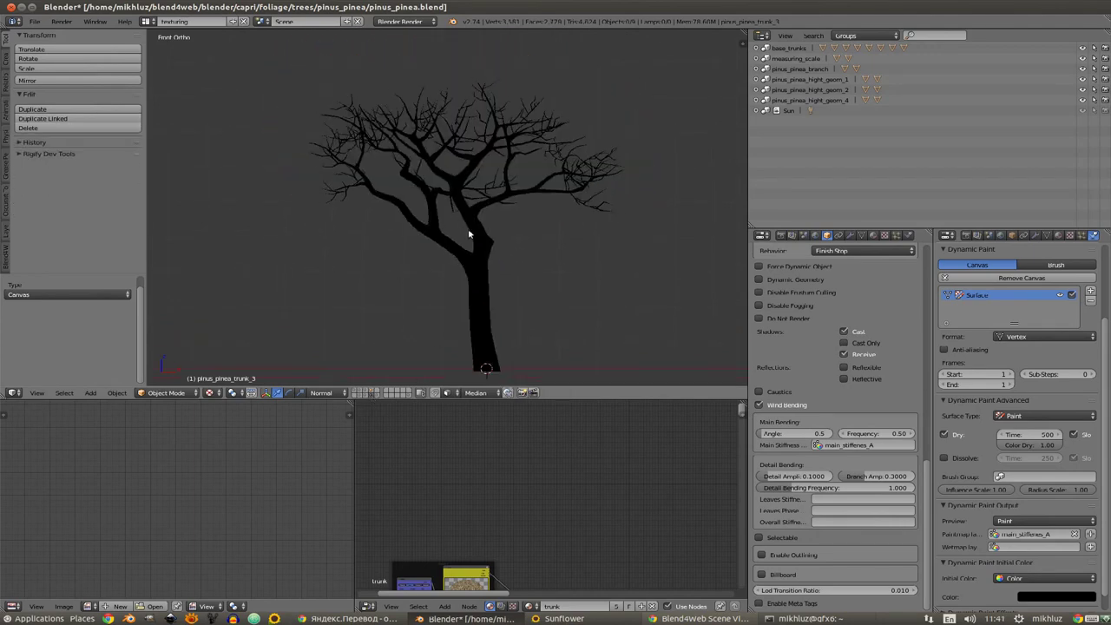
scroll(447, 280, "down", 2)
left_click(372, 397)
left_click(368, 397)
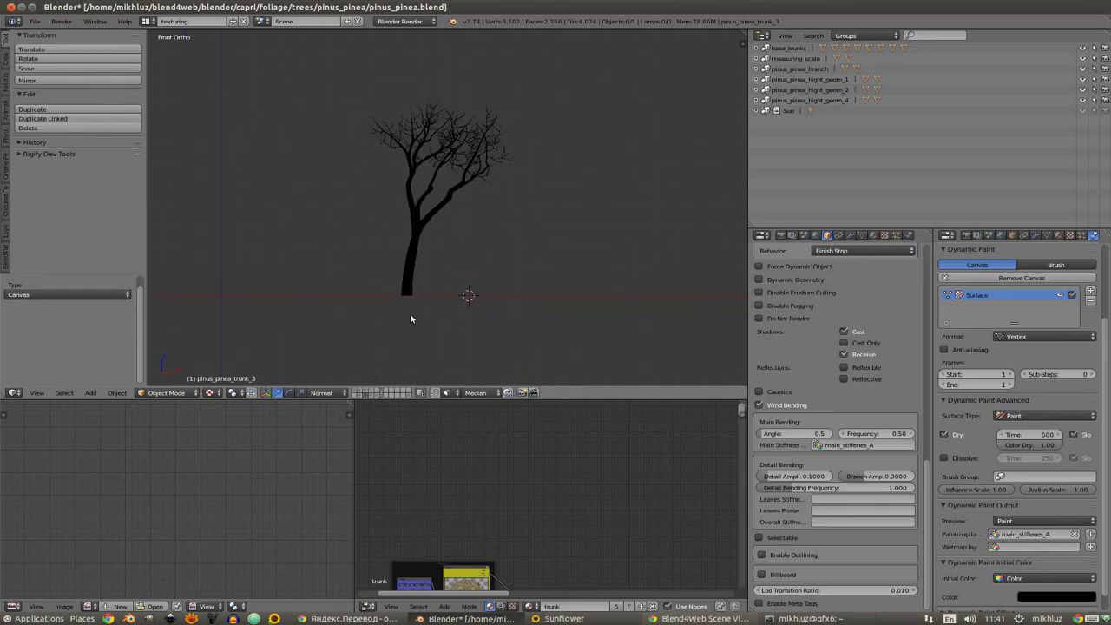
left_click(365, 397)
scroll(435, 248, "down", 3)
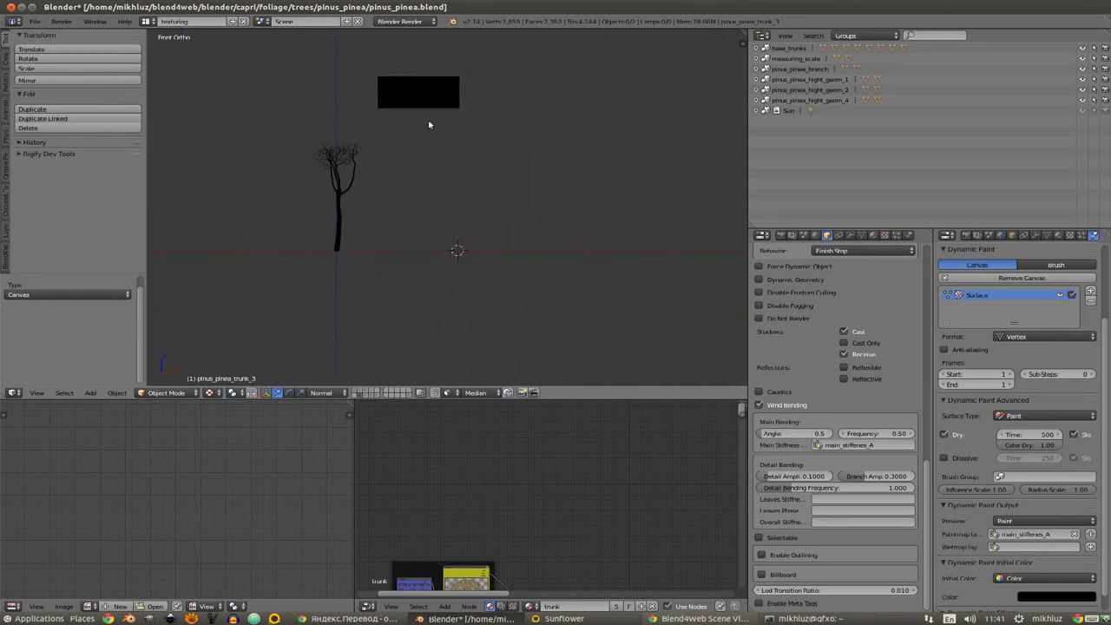
right_click(425, 102)
Step: Delete the black cube and select the tree trunk on another layer
key("x")
left_click(453, 229)
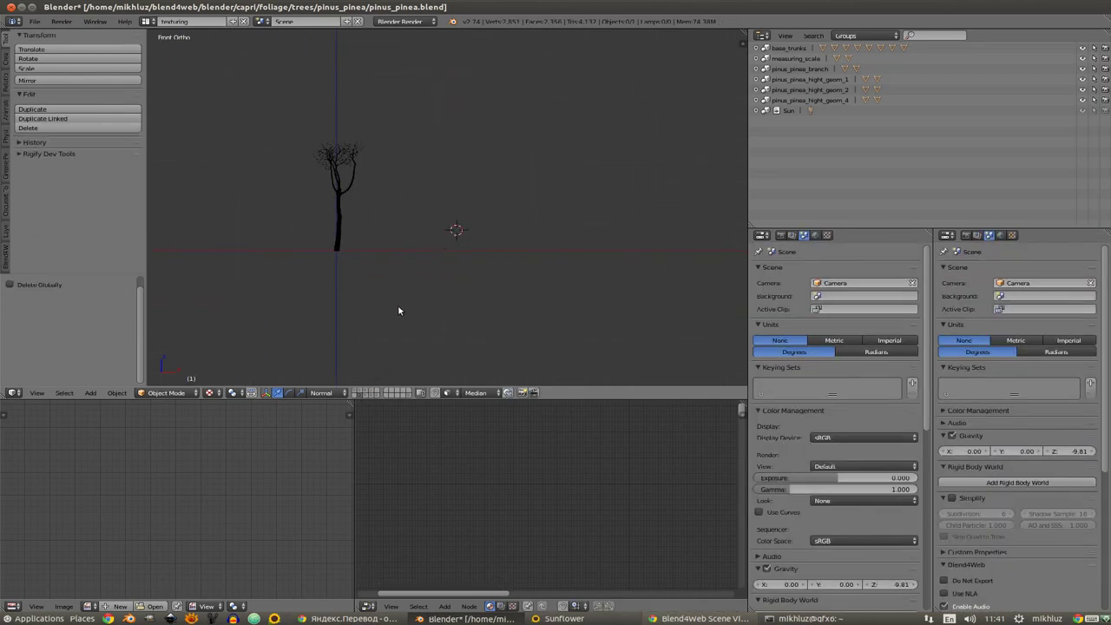
left_click(375, 395)
scroll(439, 270, "up", 5)
right_click(470, 230)
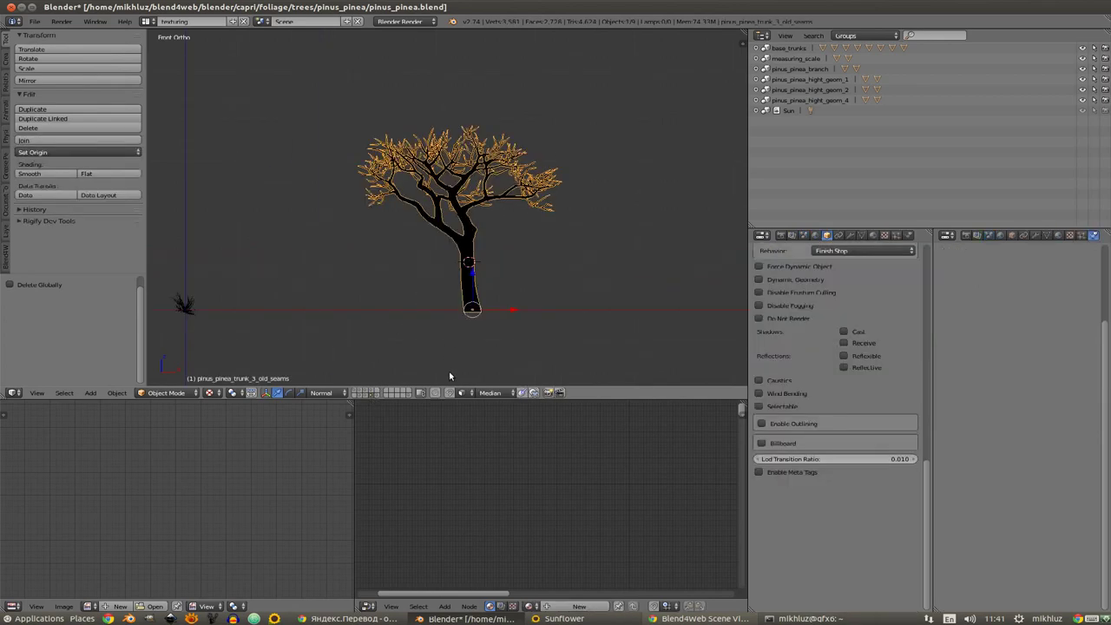
Step: Select the trunk on the leafy tree's layer and show it with textured shading
scroll(479, 314, "up", 4)
scroll(530, 258, "up", 2)
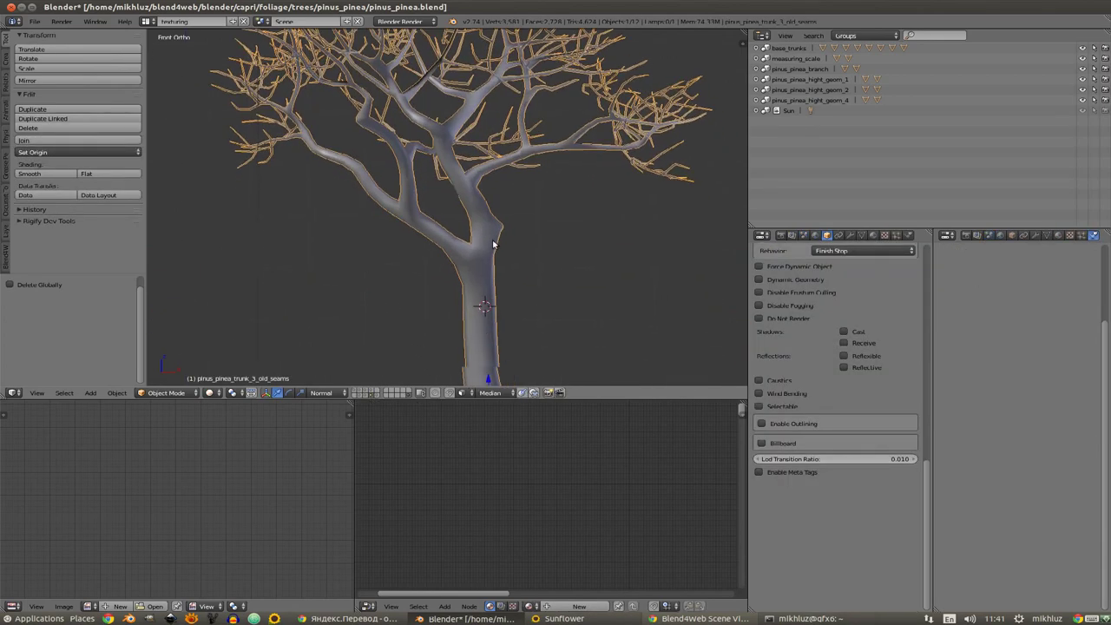
scroll(526, 299, "up", 2)
left_click(373, 393)
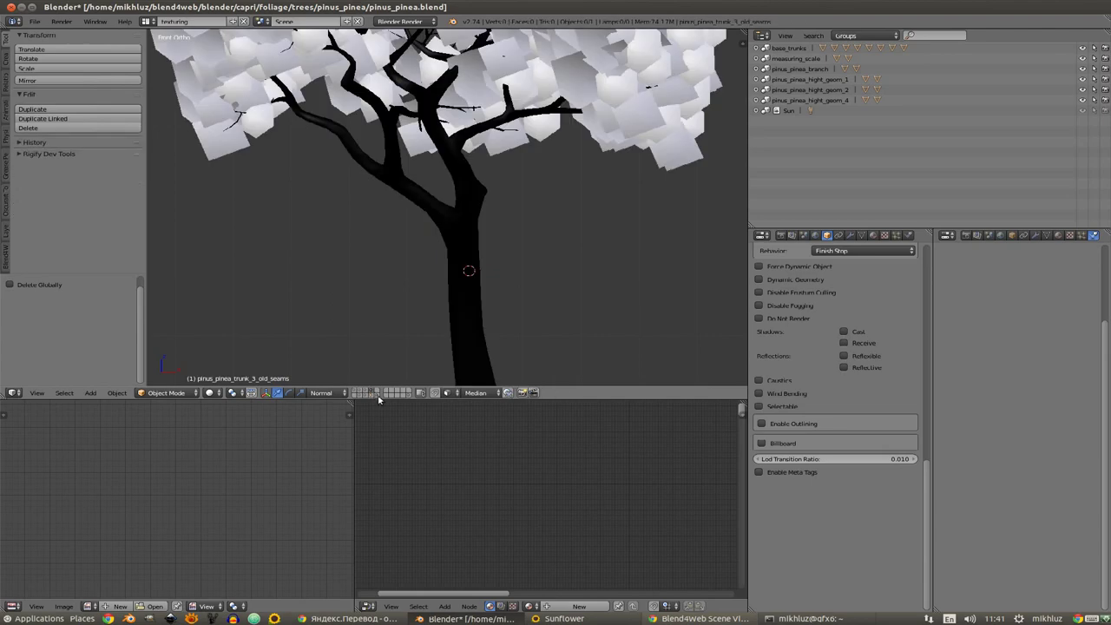
right_click(485, 254)
scroll(515, 230, "down", 3)
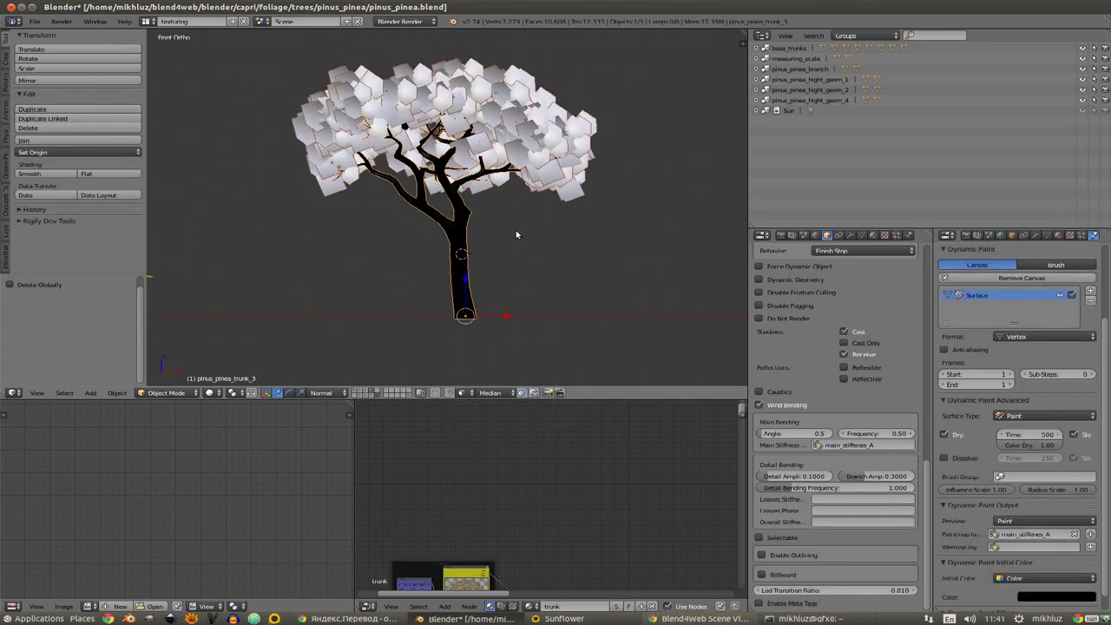
key("z")
key("z")
key("alt+z")
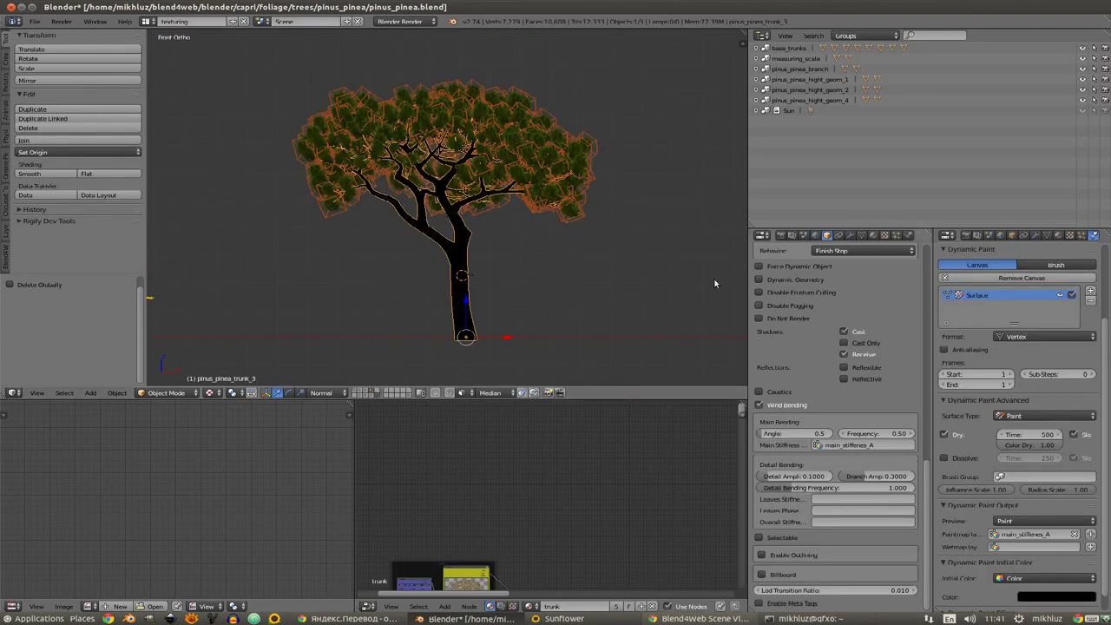
scroll(538, 339, "up", 2)
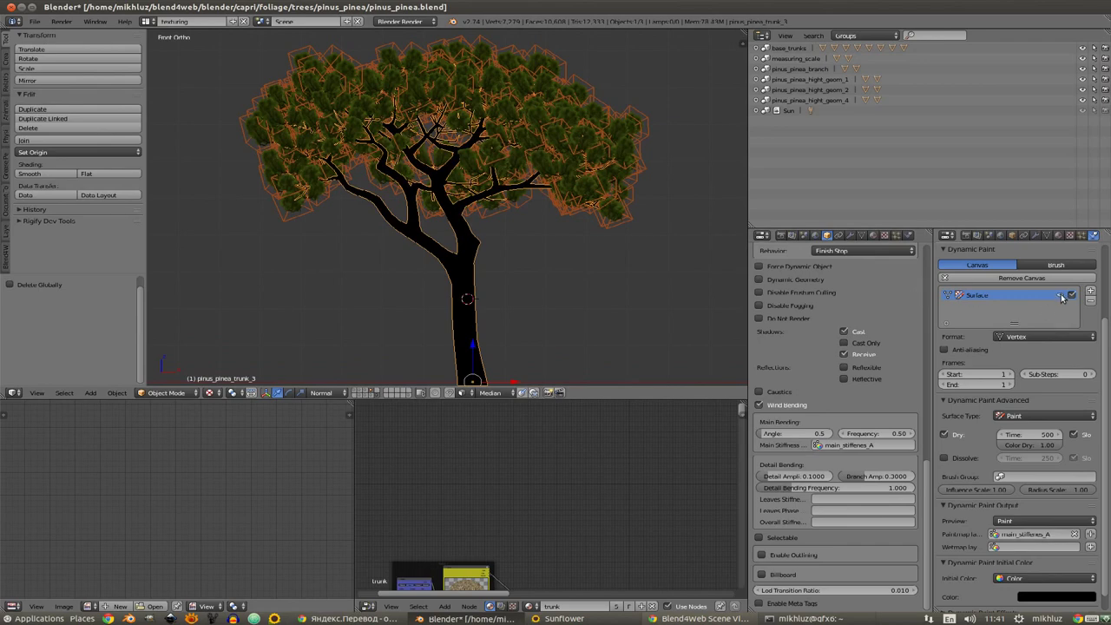
Step: Toggle the leaves particle display and run B4W Export for the viewer
left_click(1082, 235)
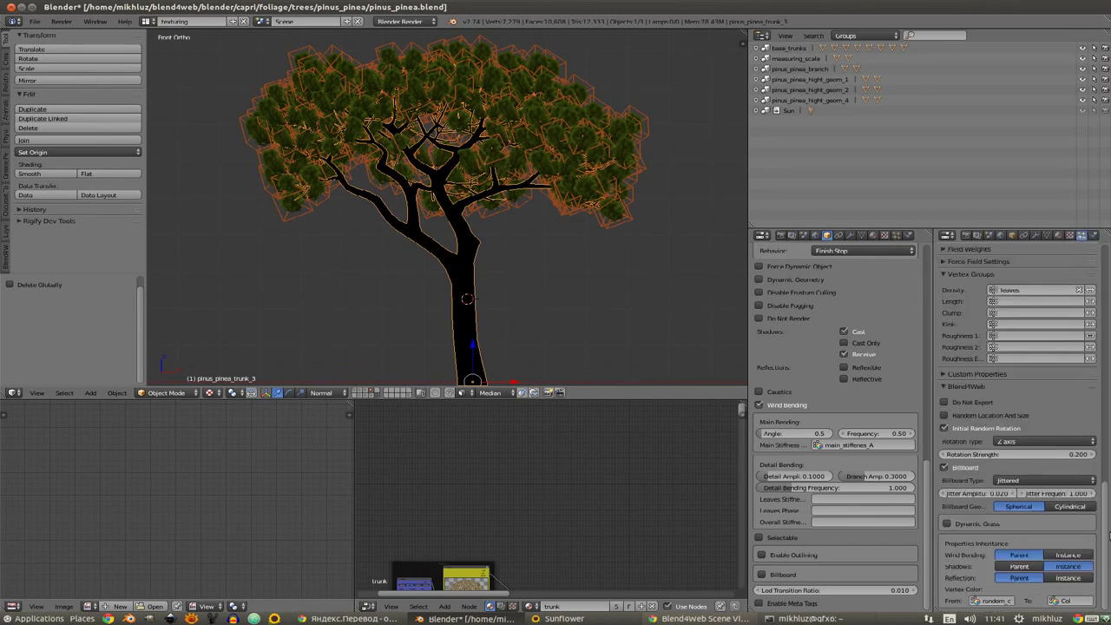
left_click_drag(1109, 536, 1109, 224)
left_click(1071, 277)
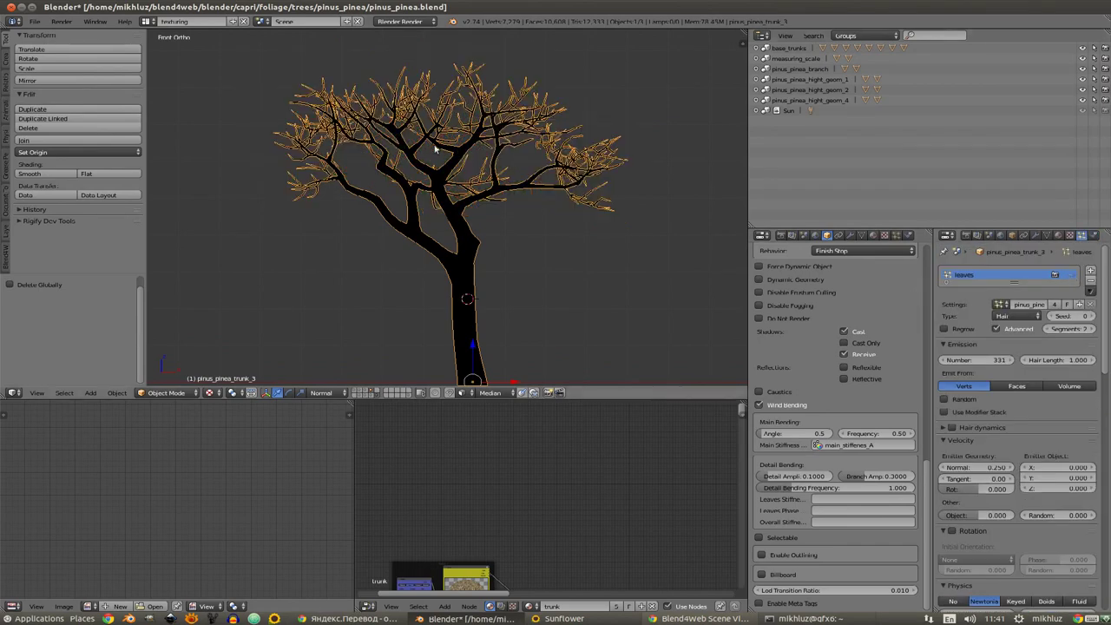
left_click(1094, 236)
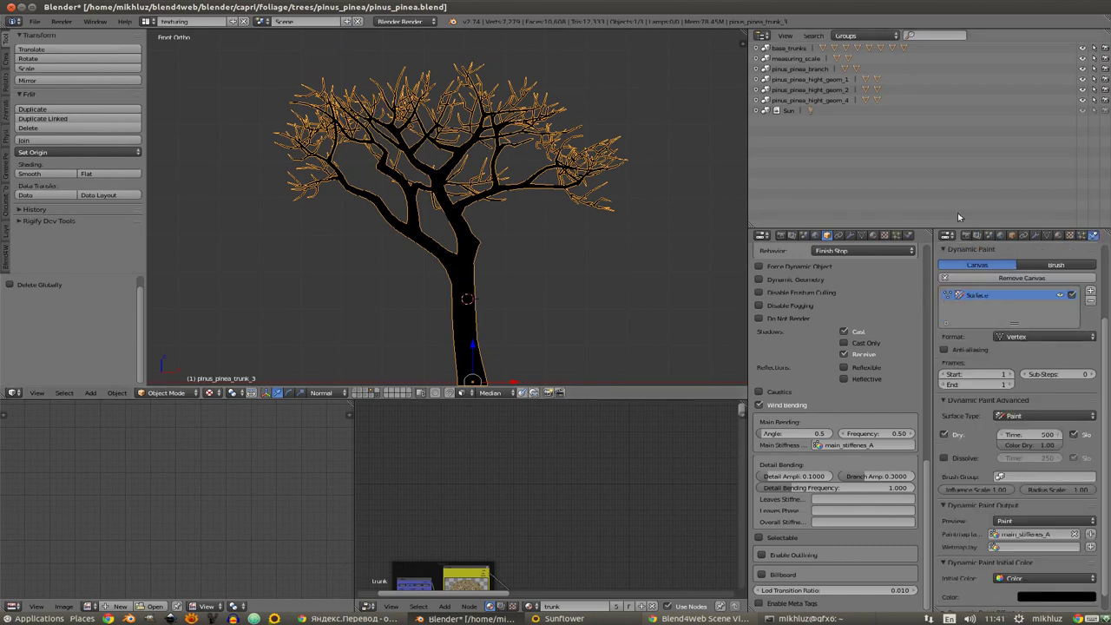
key("space")
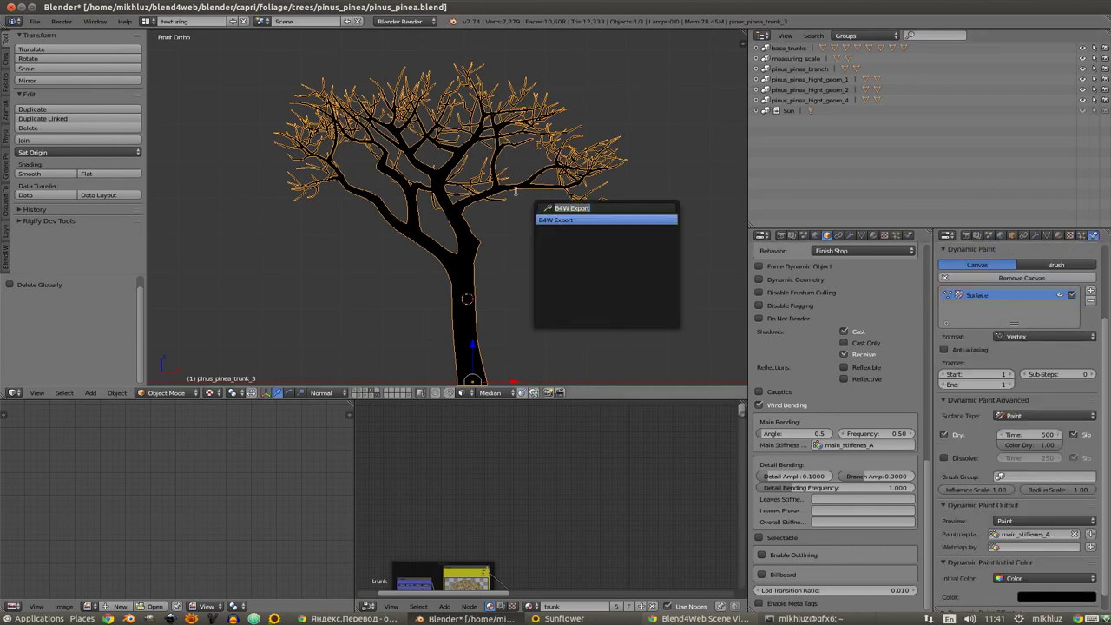
scroll(922, 449, "up", 2)
scroll(923, 449, "up", 3)
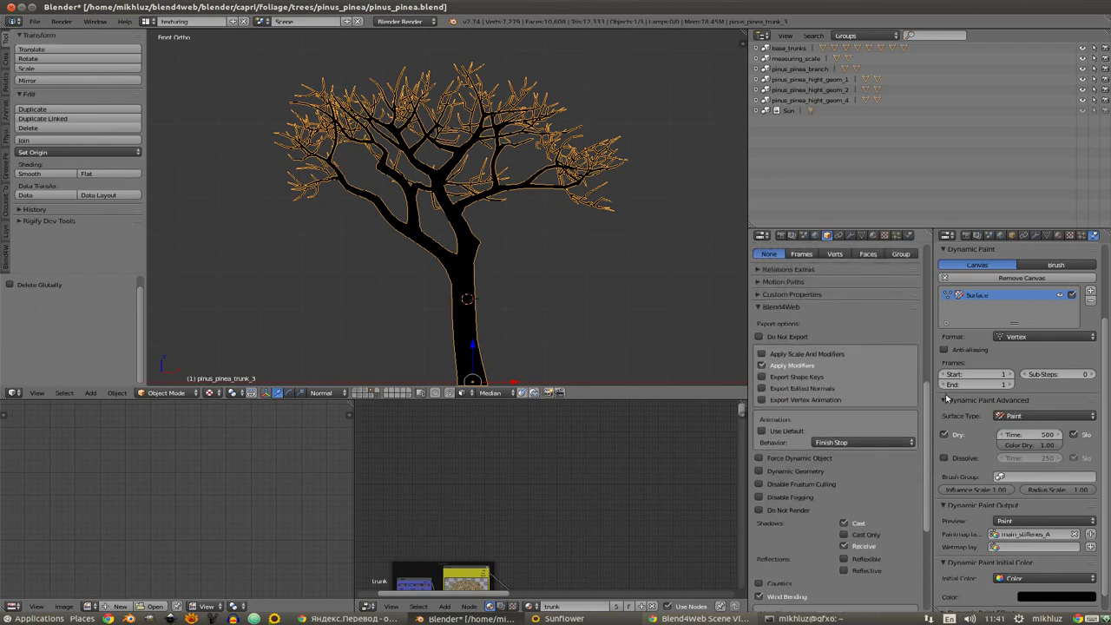
left_click(1082, 235)
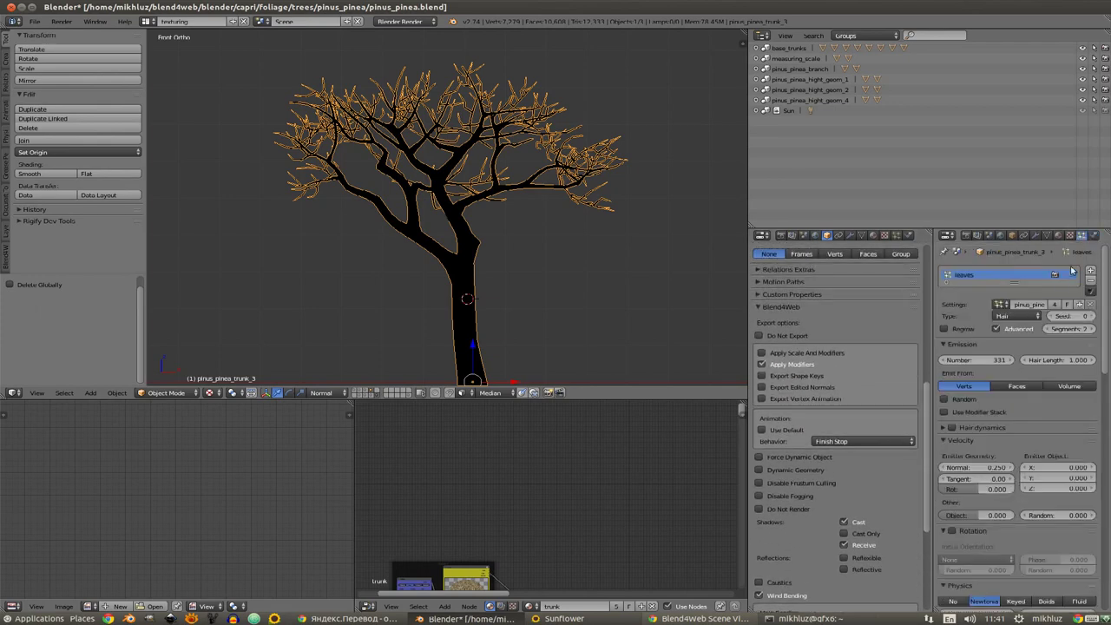
key("space")
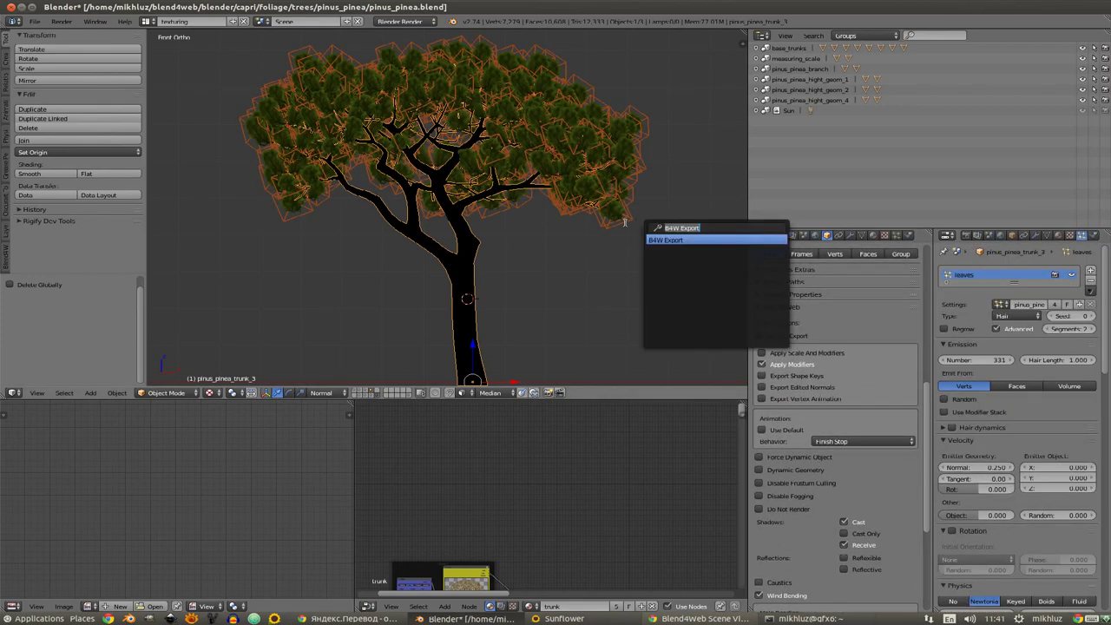
key("Return")
key("Return")
key("alt+Tab")
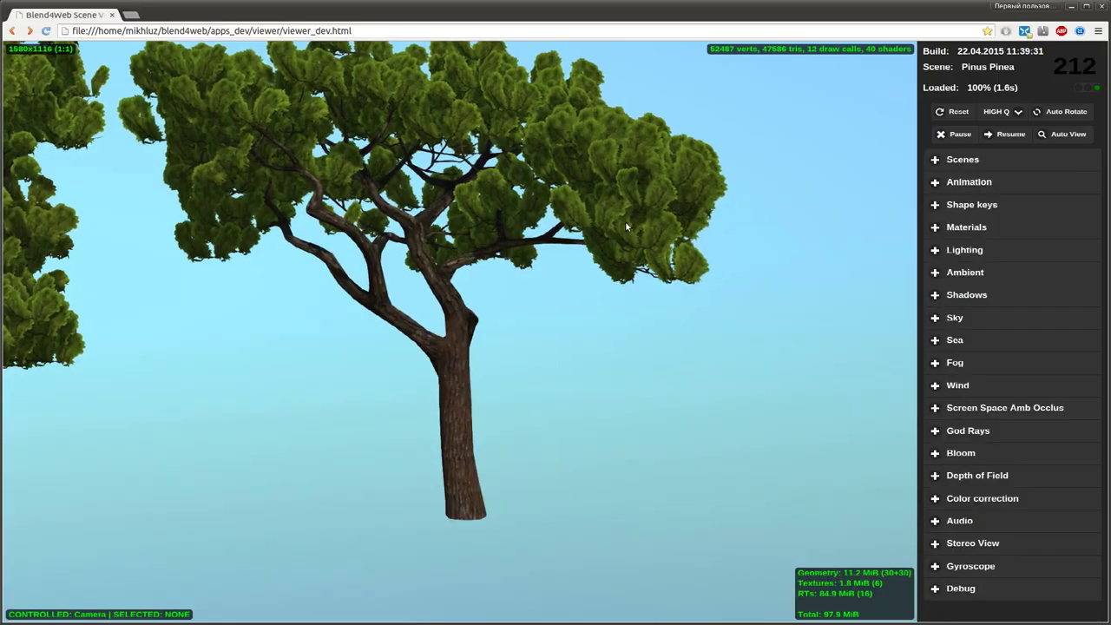
Step: Reload the viewer with F5 and orbit around the newly exported pine
key("F5")
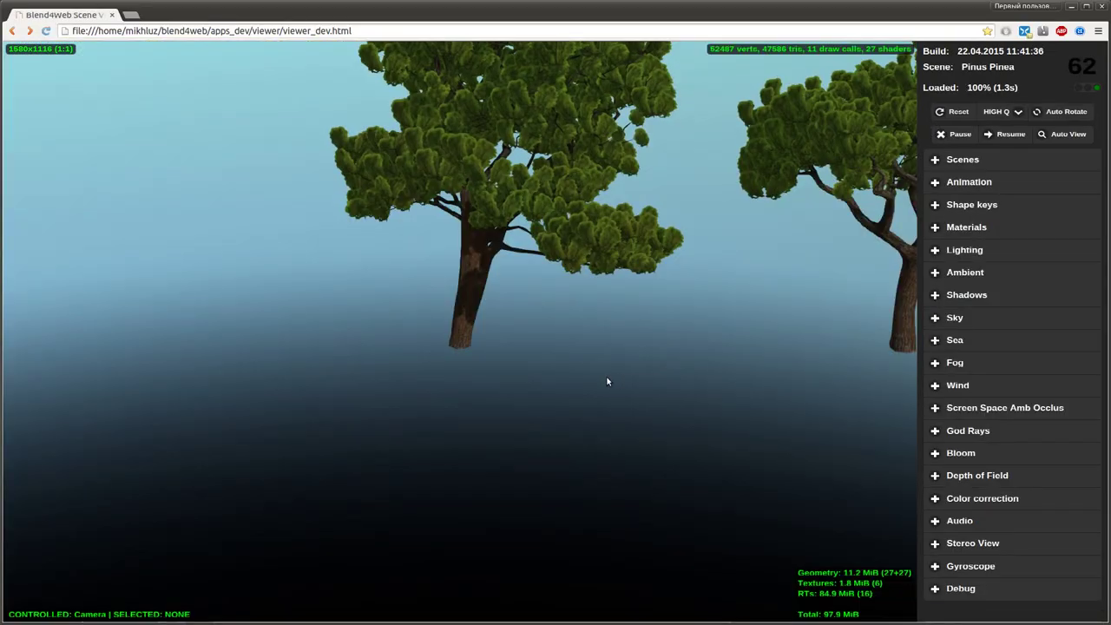
mouse_move(608, 379)
left_mouse_down()
mouse_move(399, 377)
mouse_move(588, 417)
mouse_move(573, 380)
mouse_move(601, 381)
mouse_move(608, 320)
left_mouse_up()
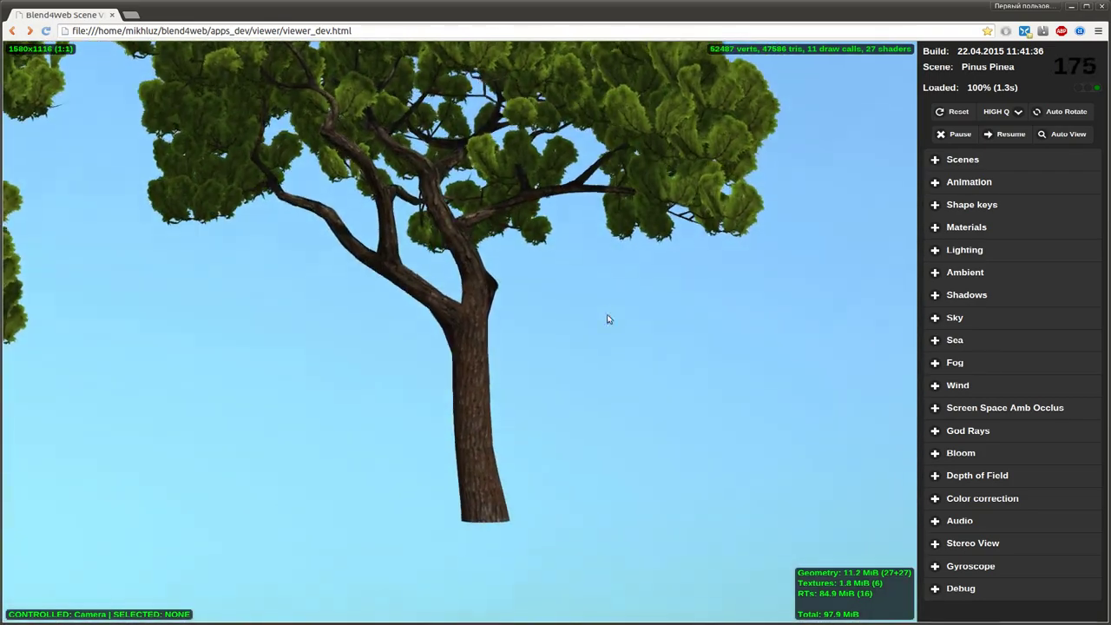
key("alt+Tab")
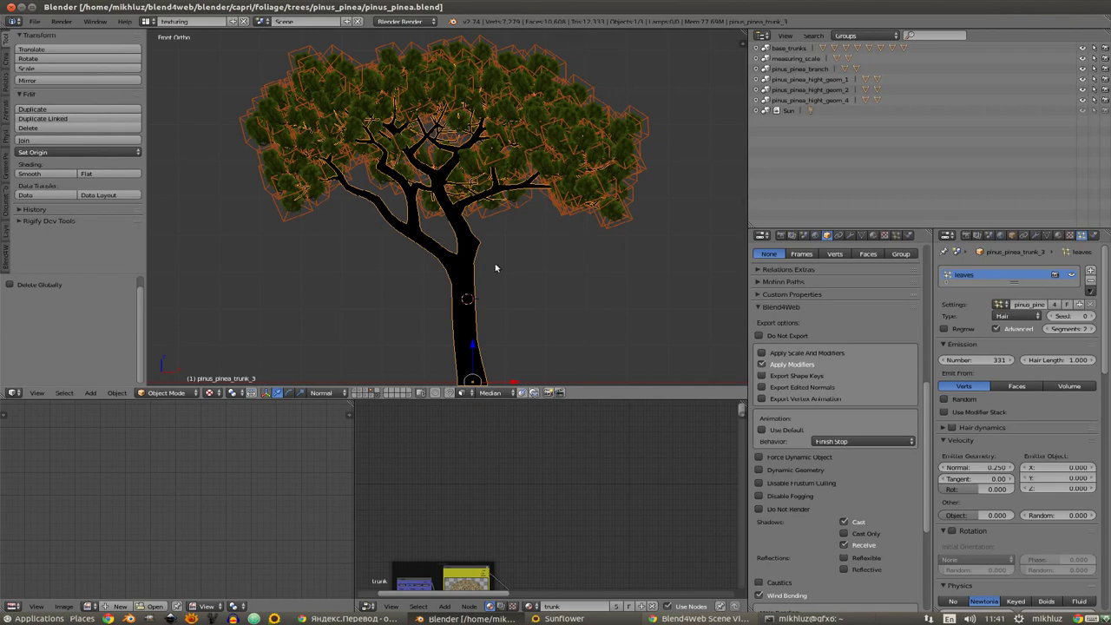
Step: Add a cube via the 'add cube' search, restoring it after an accidental delete
scroll(550, 218, "down", 3)
key("a")
key("a")
middle_click_drag(511, 248, 558, 269, "shift")
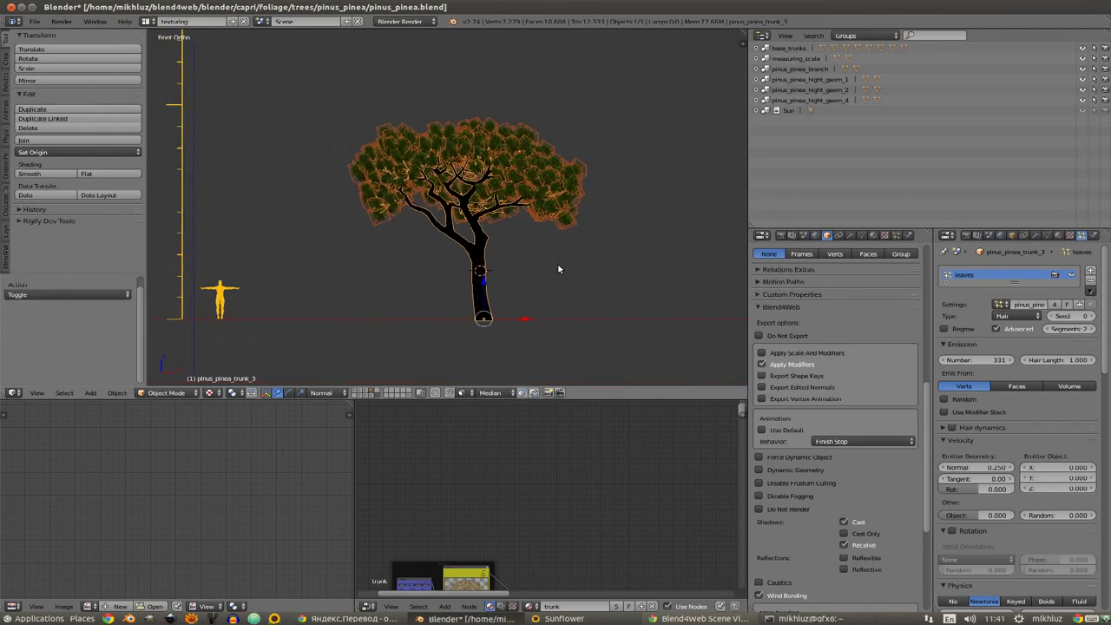
key("space")
left_click(560, 274)
key("space")
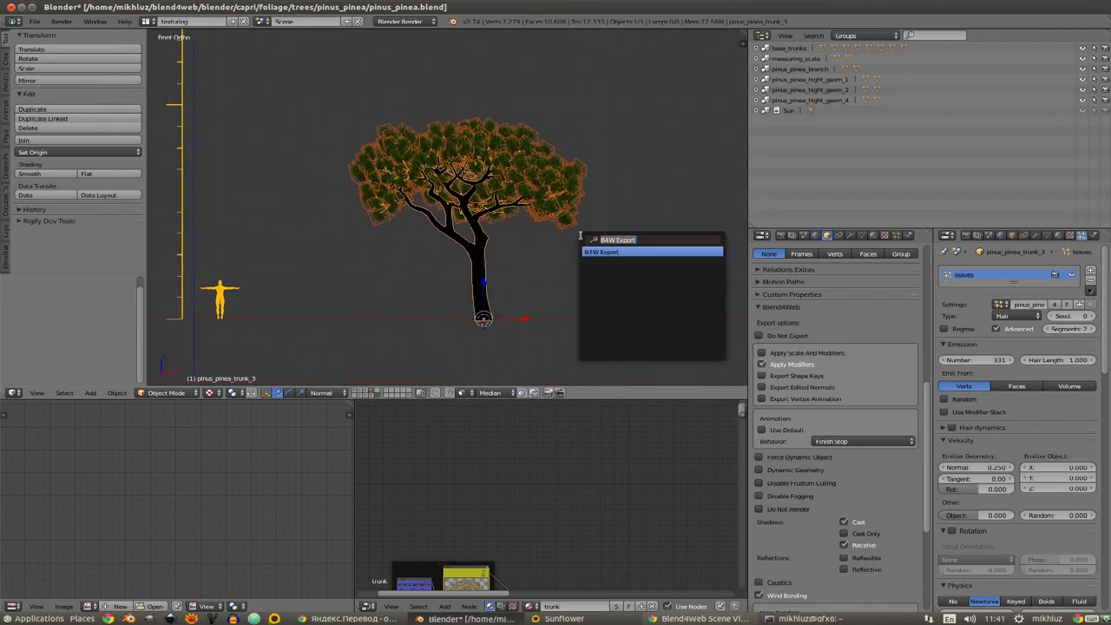
type("add cube")
key("Return")
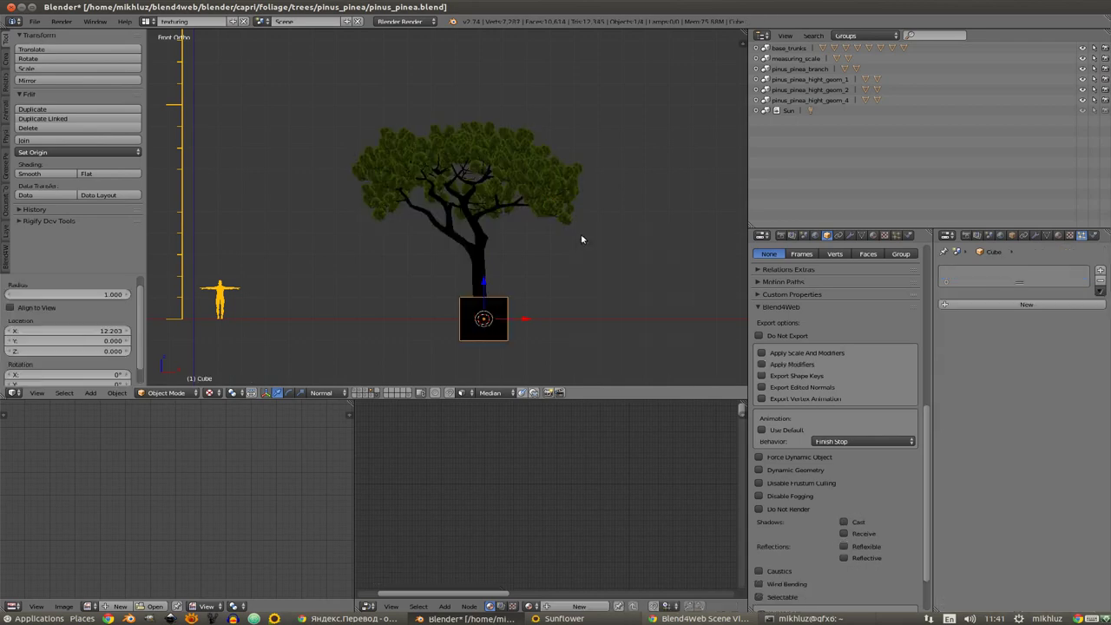
key("x")
key("Return")
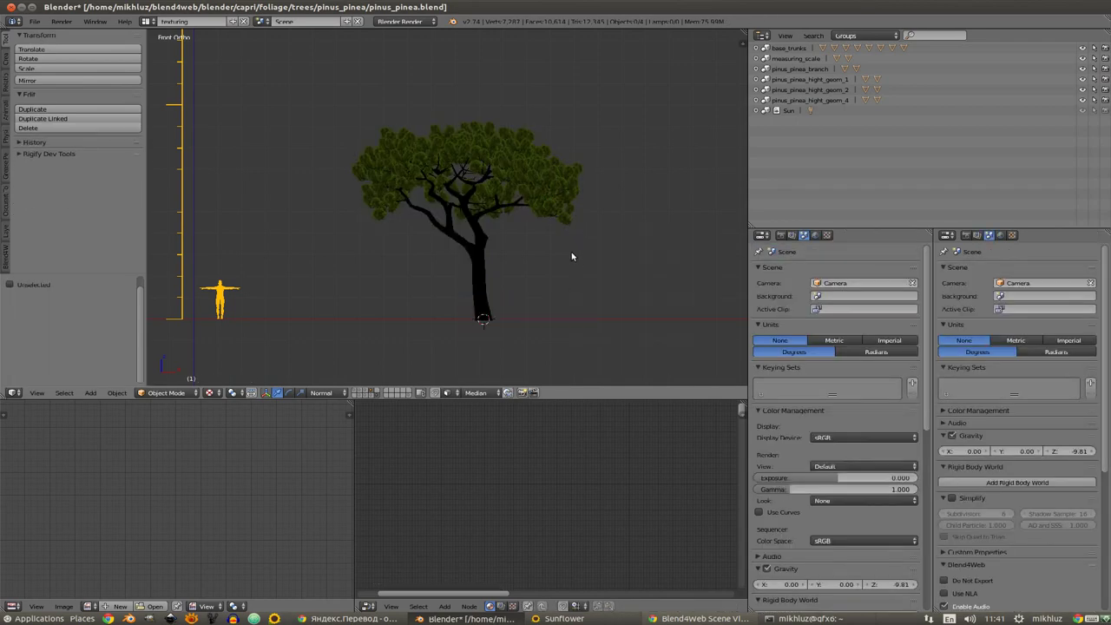
key("alt+h")
Step: Move the cube up above the pine's crown and enlarge it
right_click(496, 330)
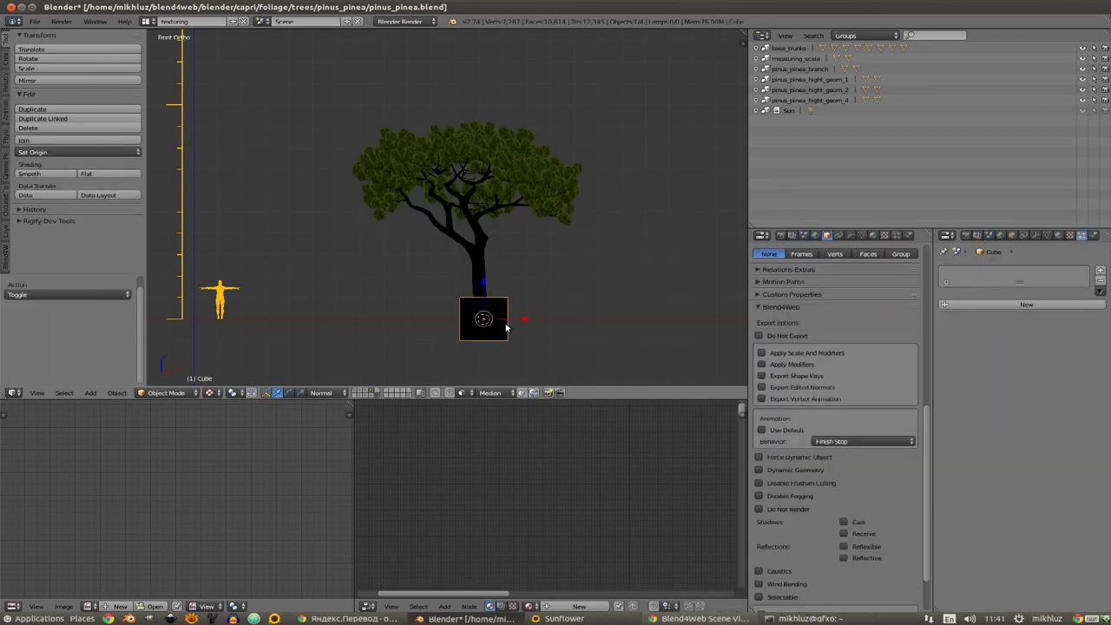
key("g")
key("z")
left_click(516, 104)
middle_click_drag(516, 104, 525, 160, "shift")
key("g")
left_click(510, 159)
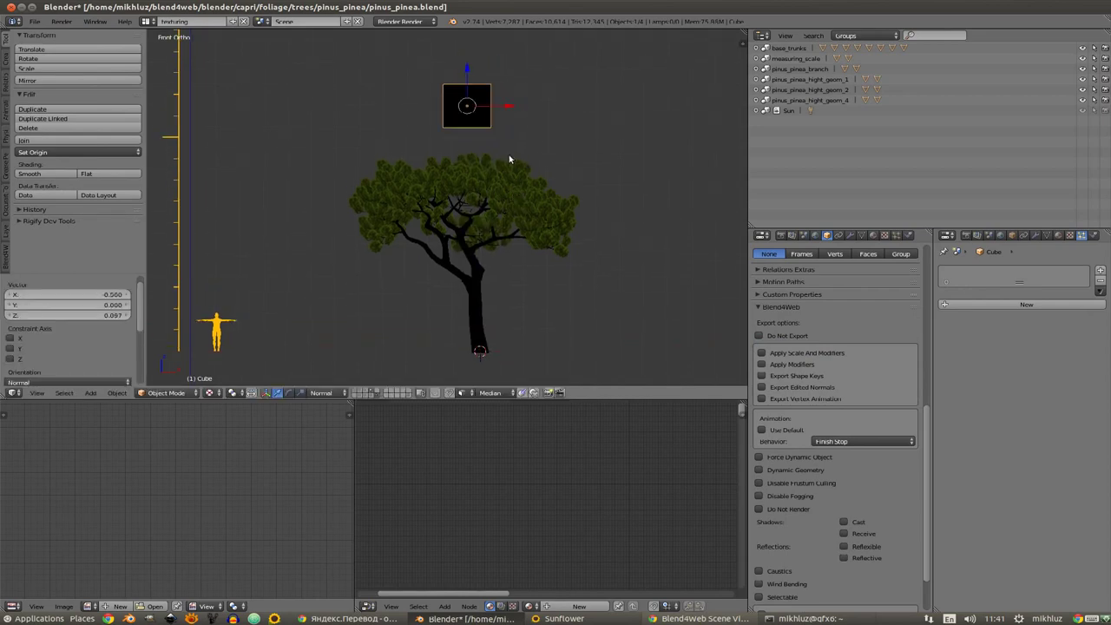
key("s")
left_click(621, 120)
Step: Flatten the cube along Z into a wide slab and lower it just above the crown
key("s")
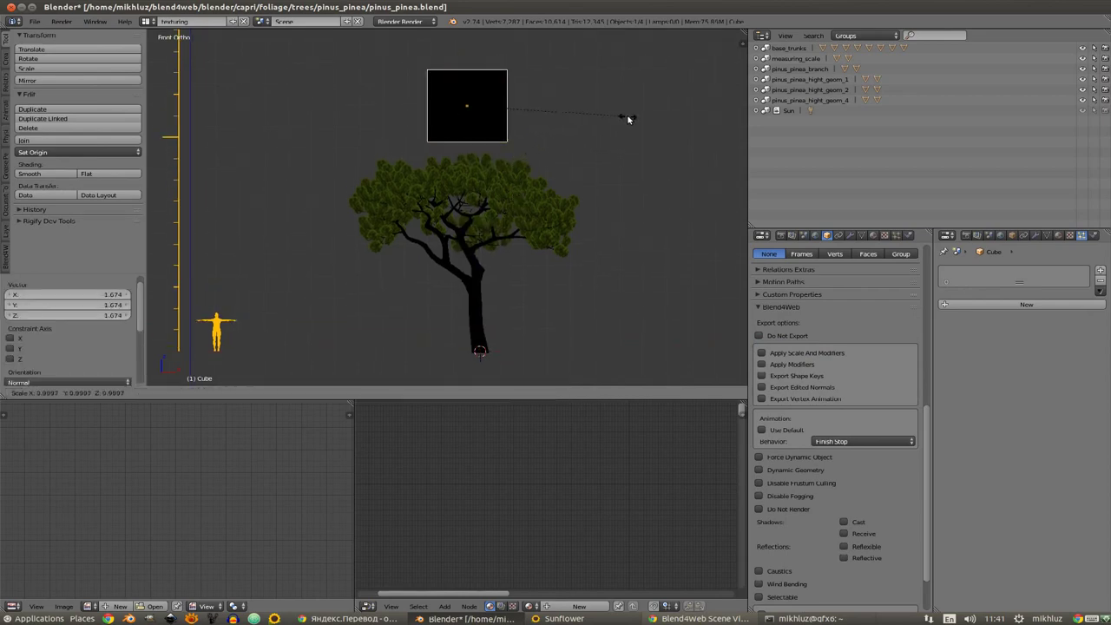
key("z")
left_click(497, 121)
key("s")
left_click(572, 123)
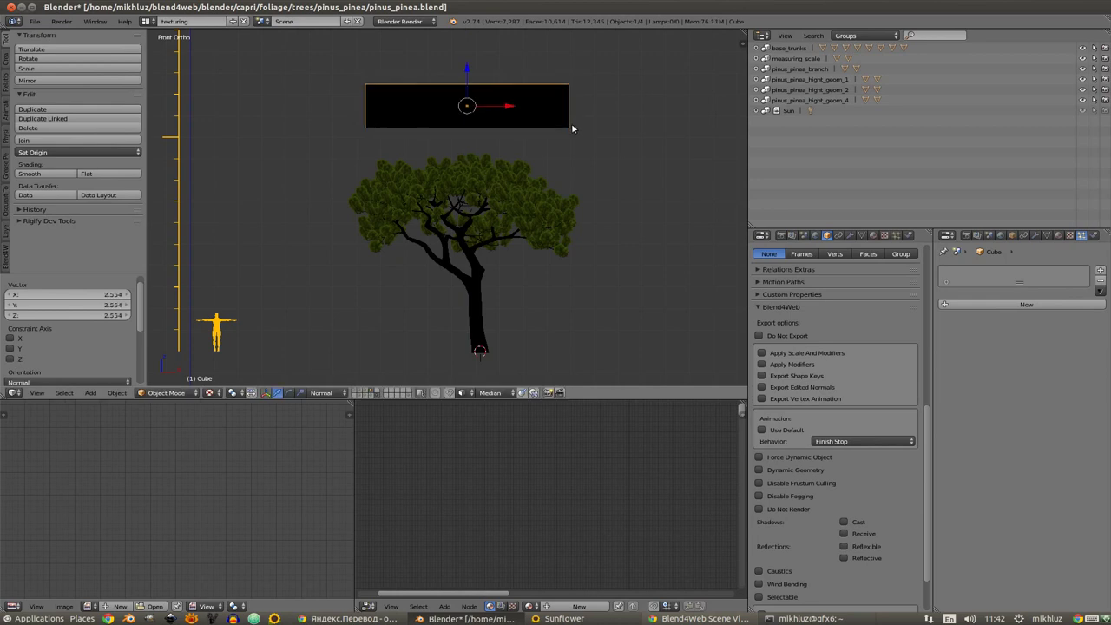
middle_click_drag(571, 122, 547, 133, "shift")
key("g")
key("z")
left_click(548, 132)
scroll(526, 186, "up", 1)
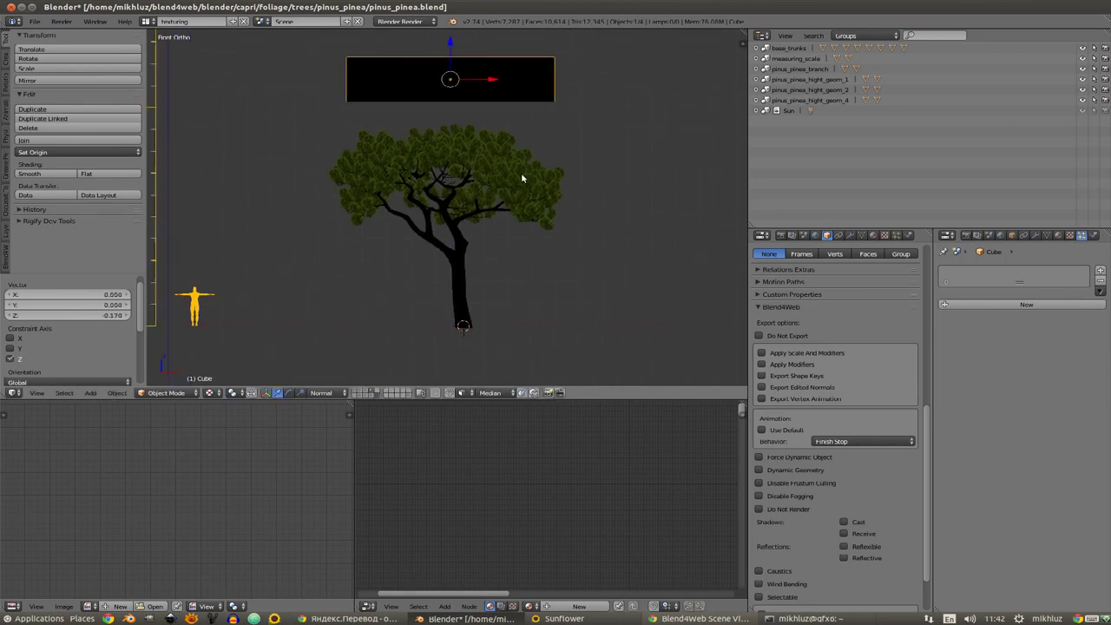
scroll(521, 172, "up", 1)
right_click(471, 258)
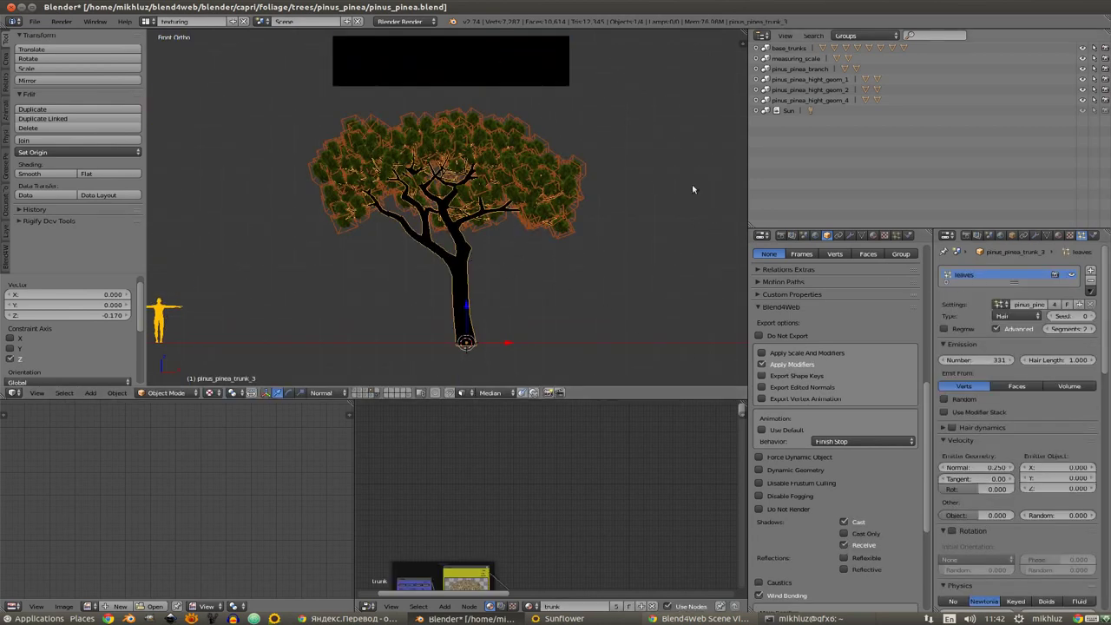
right_click(545, 67)
Step: Make the slab a Dynamic Paint brush with Mesh Volume + Proximity source and white paint colour
left_click(1094, 235)
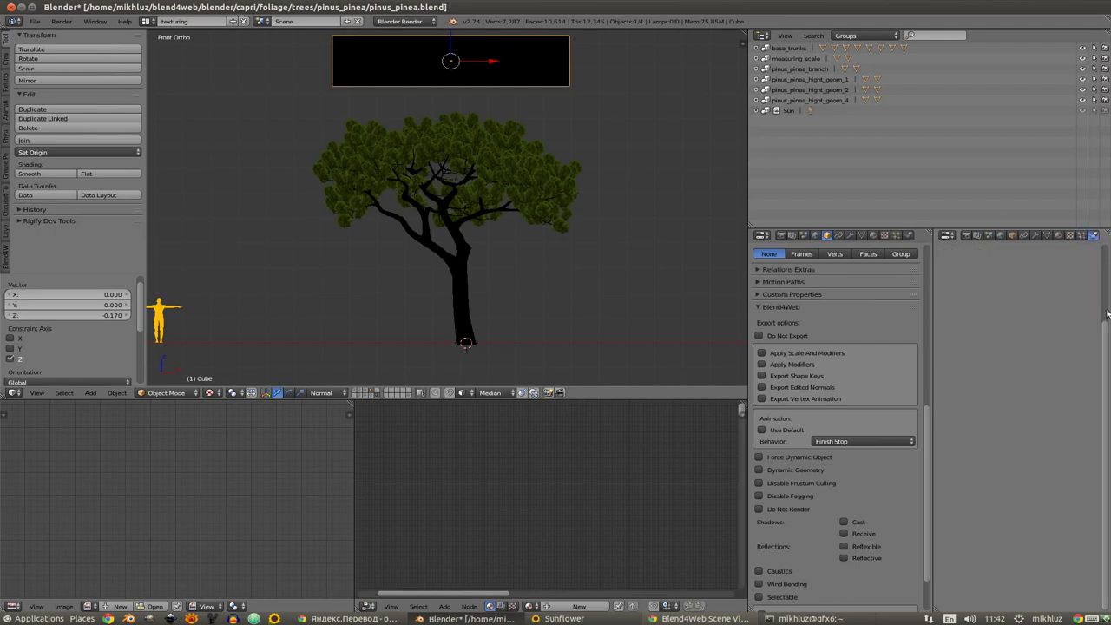
left_click(972, 318)
left_click(1059, 360)
left_click(1022, 373)
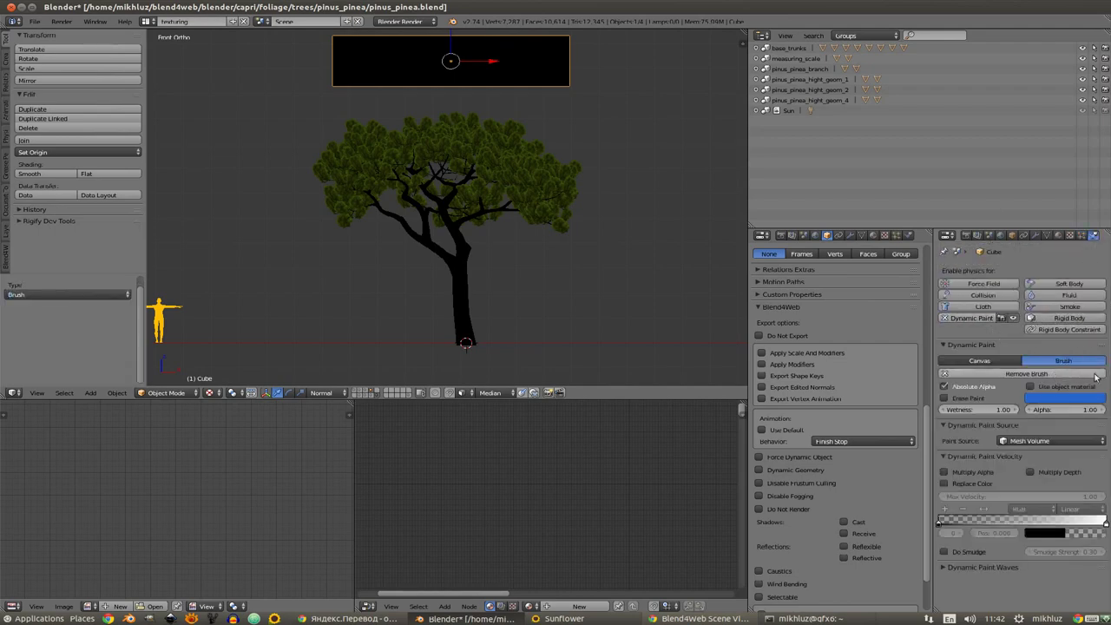
left_click(1065, 398)
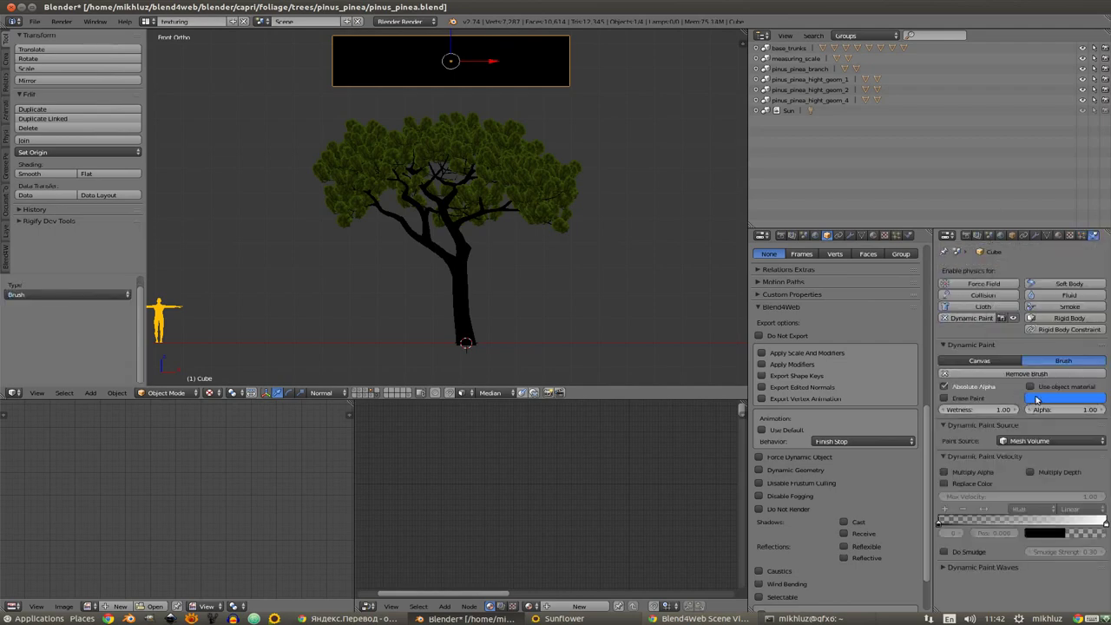
left_click(1031, 441)
left_click(1031, 395)
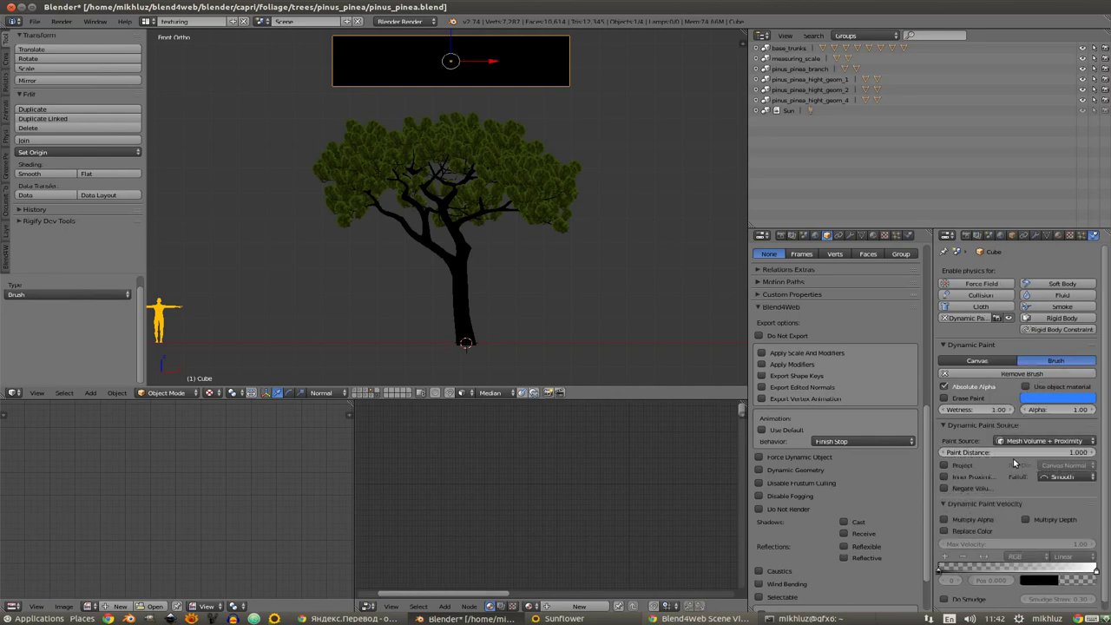
left_click(1091, 399)
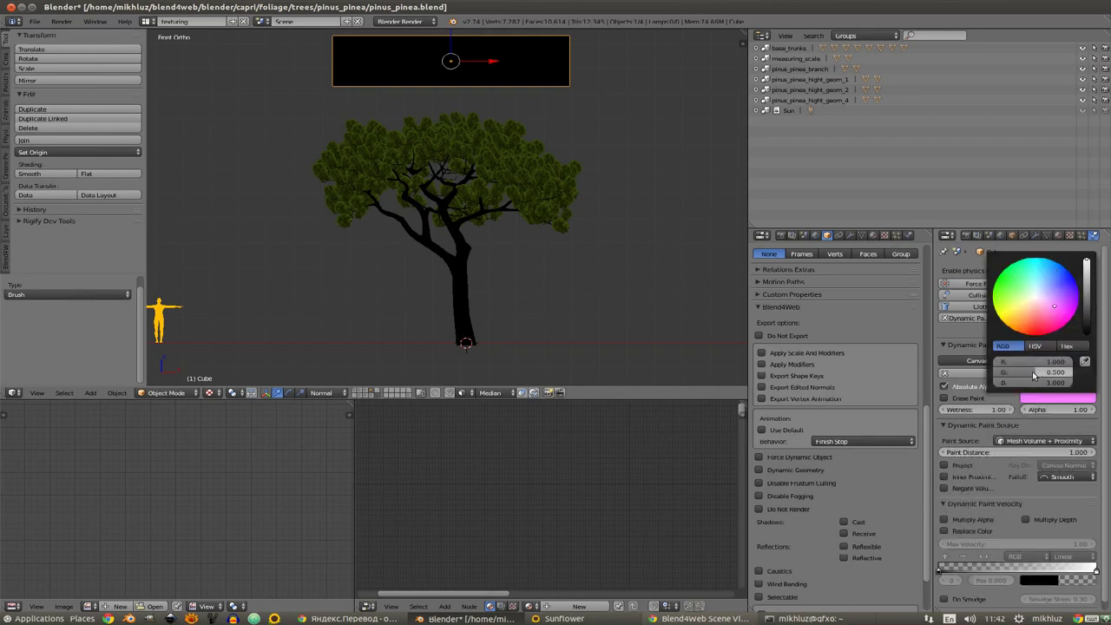
left_click_drag(1034, 375, 1068, 375)
Step: Reposition the slab vertically and set the brush paint distance to 9.100
scroll(1016, 391, "down", 1)
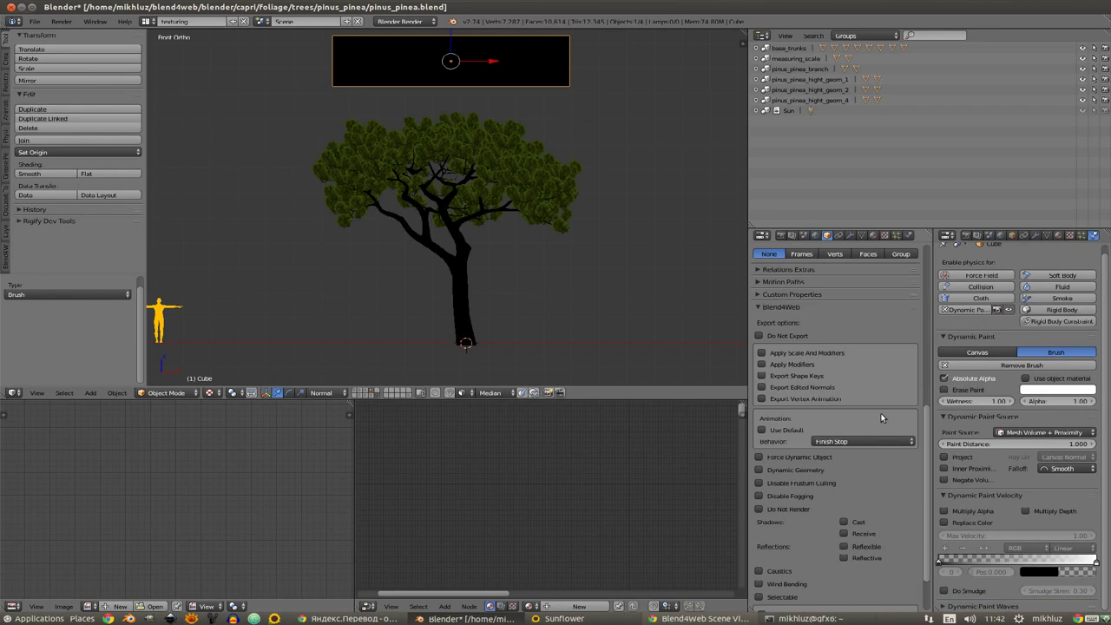
key("g")
left_click(583, 156)
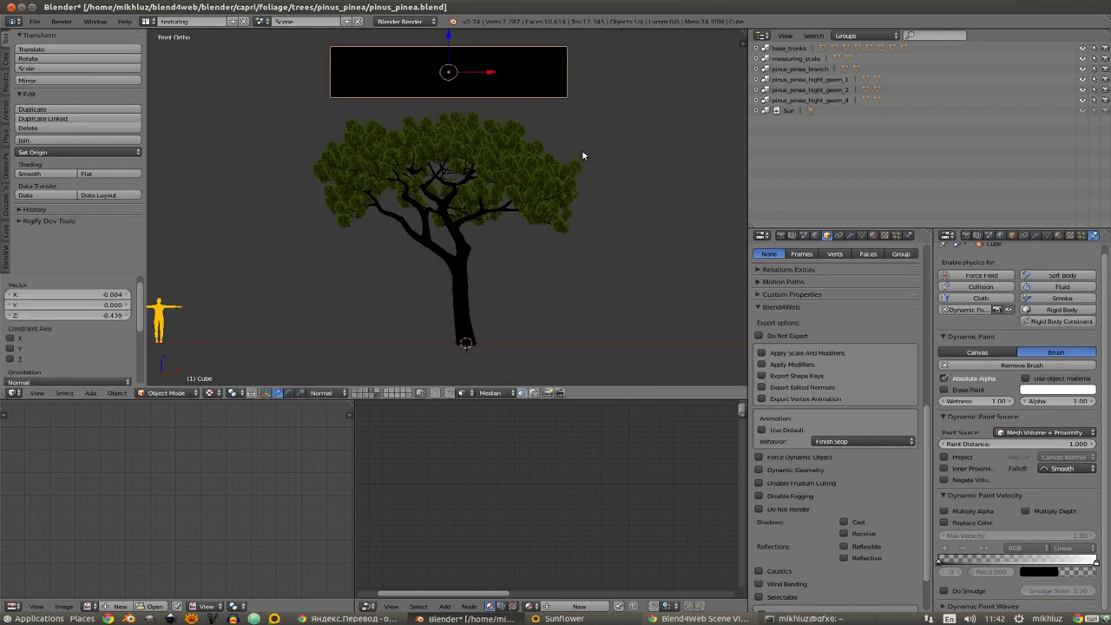
left_click_drag(1041, 444, 1046, 443)
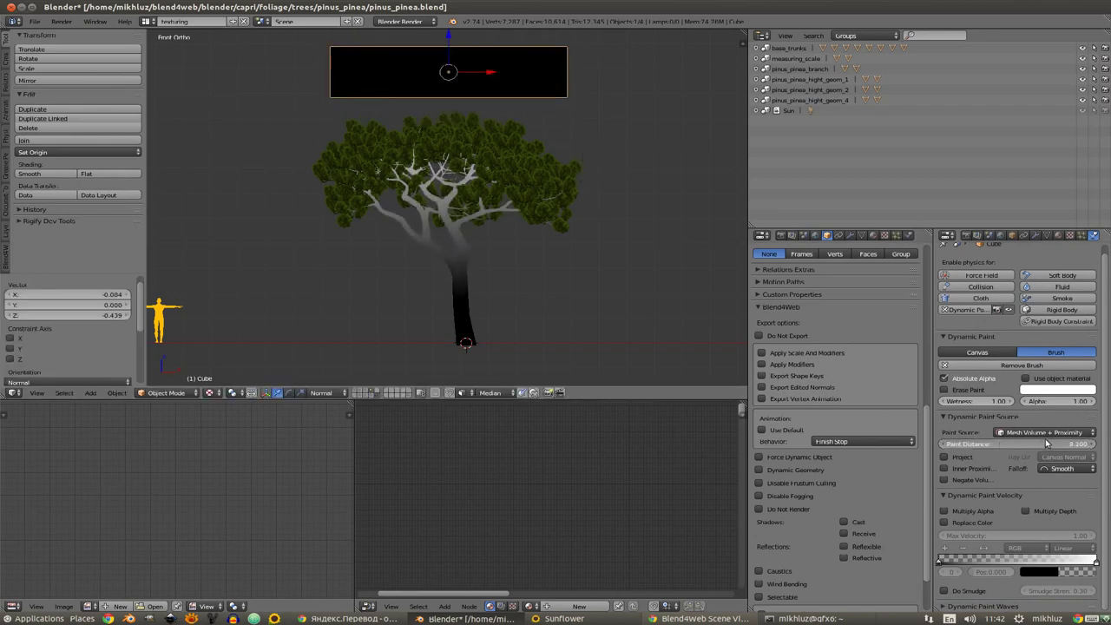
key("g")
key("z")
left_click(554, 247)
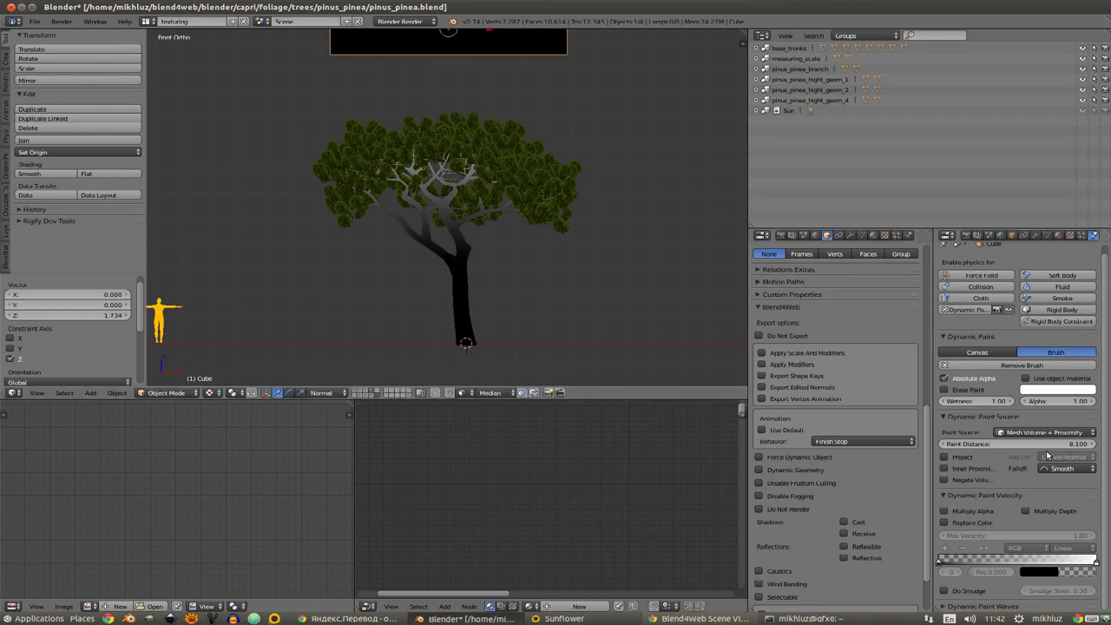
left_click_drag(1048, 455, 1048, 441)
Step: Darken the brush colour slightly and try a new slab height, undoing the move
left_click(1078, 392)
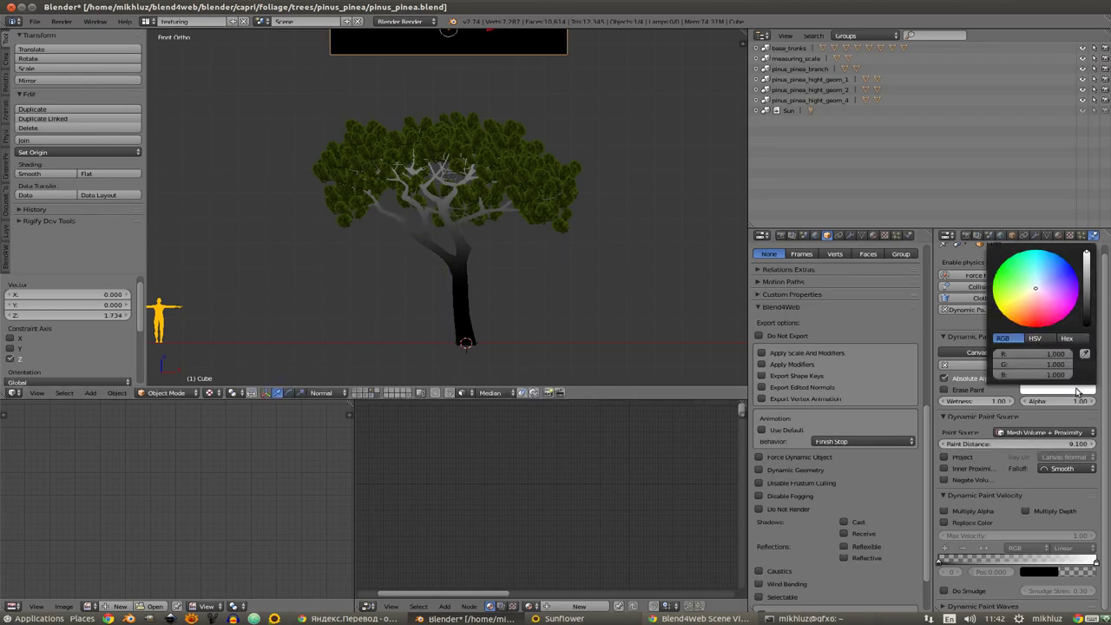
left_click_drag(1085, 259, 1091, 278)
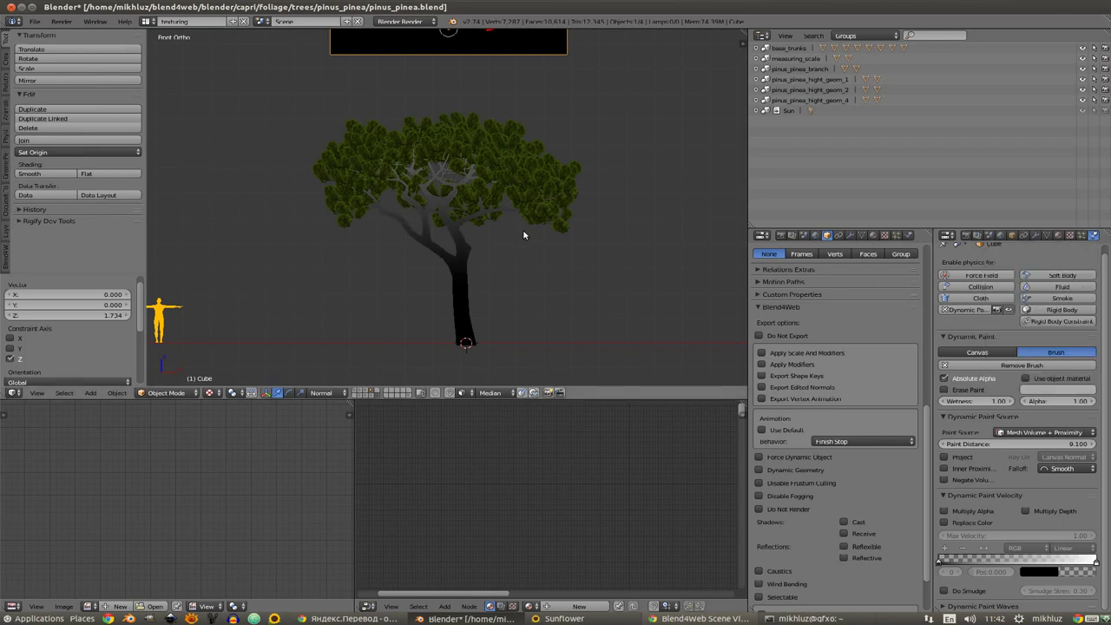
key("g")
key("z")
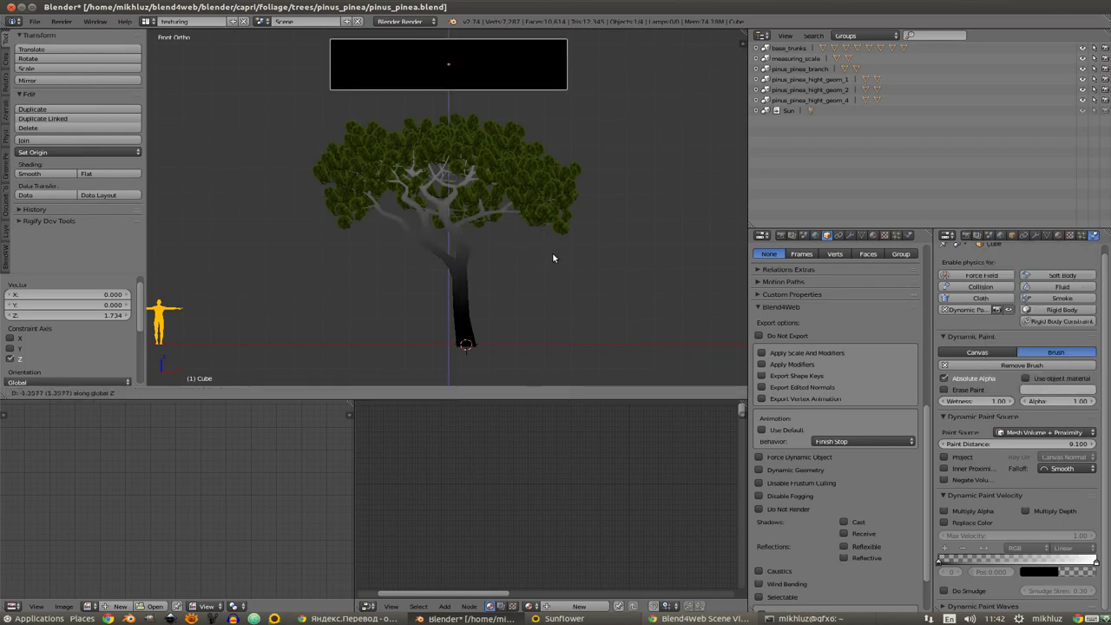
left_click(552, 251)
key("ctrl+z")
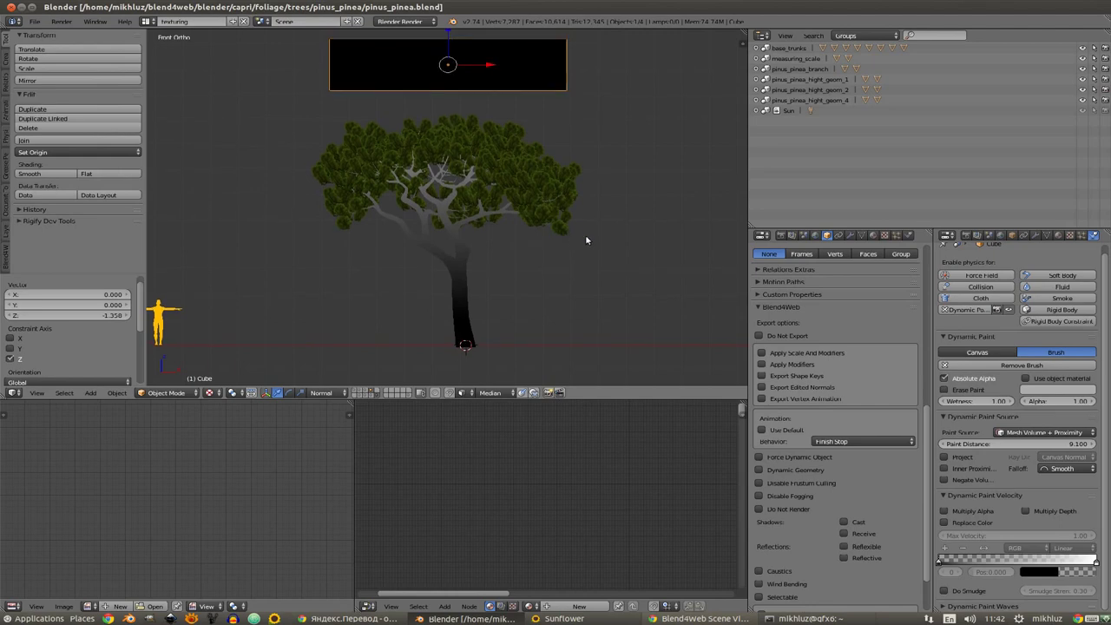
Step: Select the tree, run the Blend4Web export, and reload and orbit the result in the viewer
right_click(468, 268)
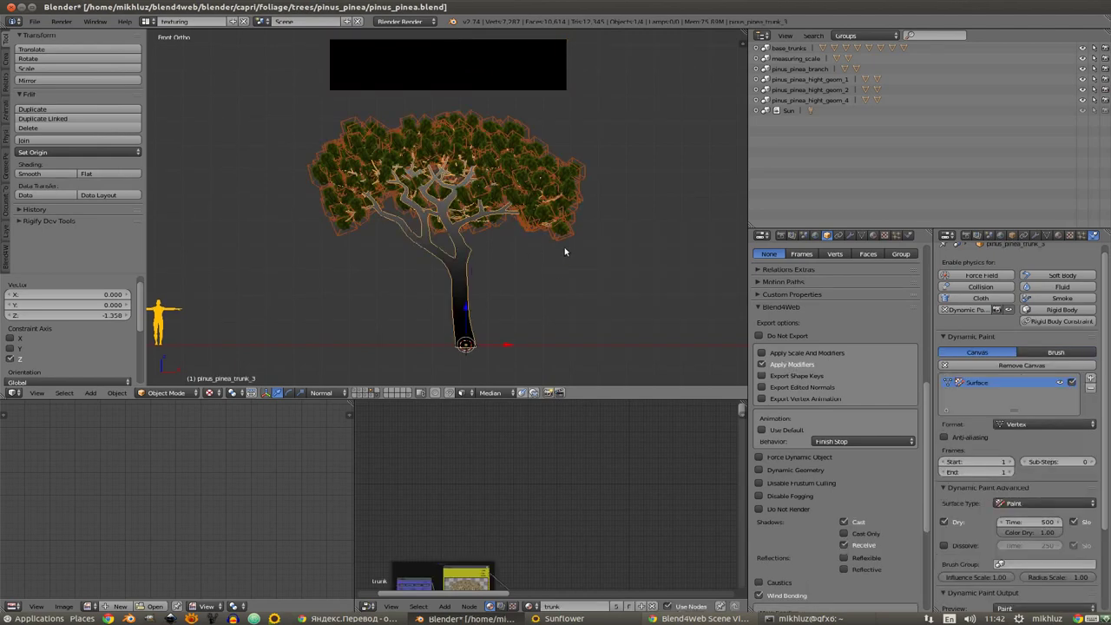
key("space")
type("blend4web")
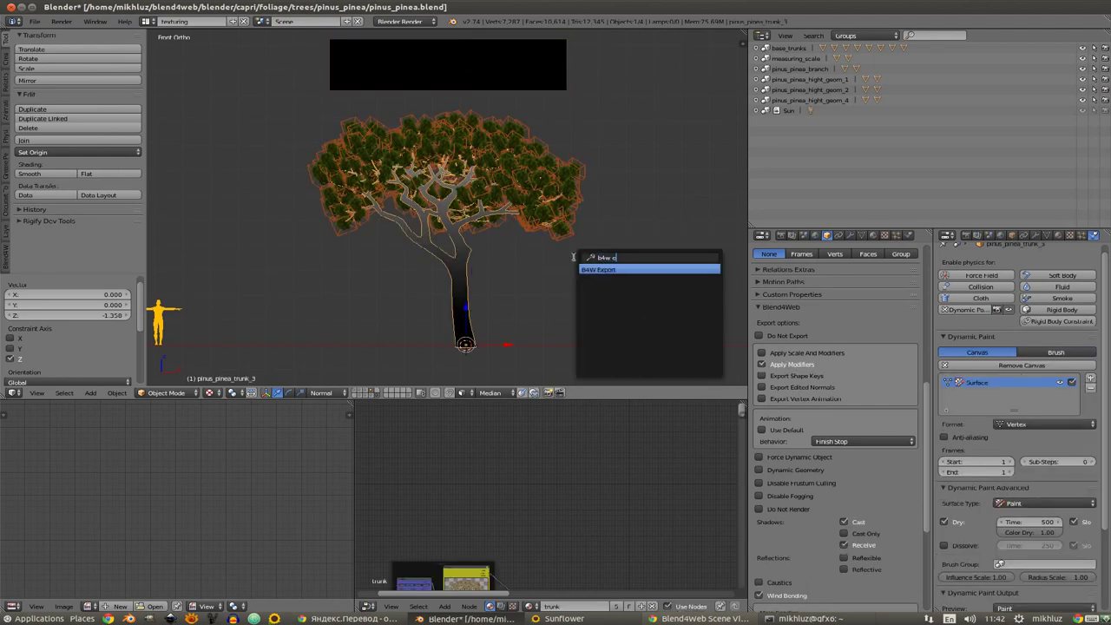
key("Return")
key("Return")
key("alt+Tab")
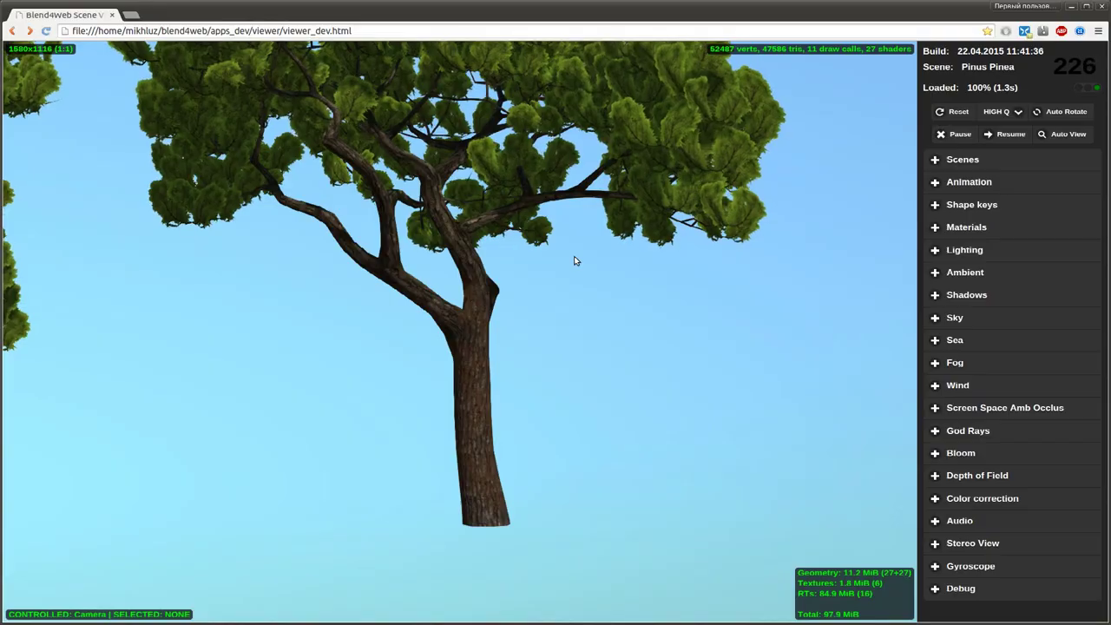
key("F5")
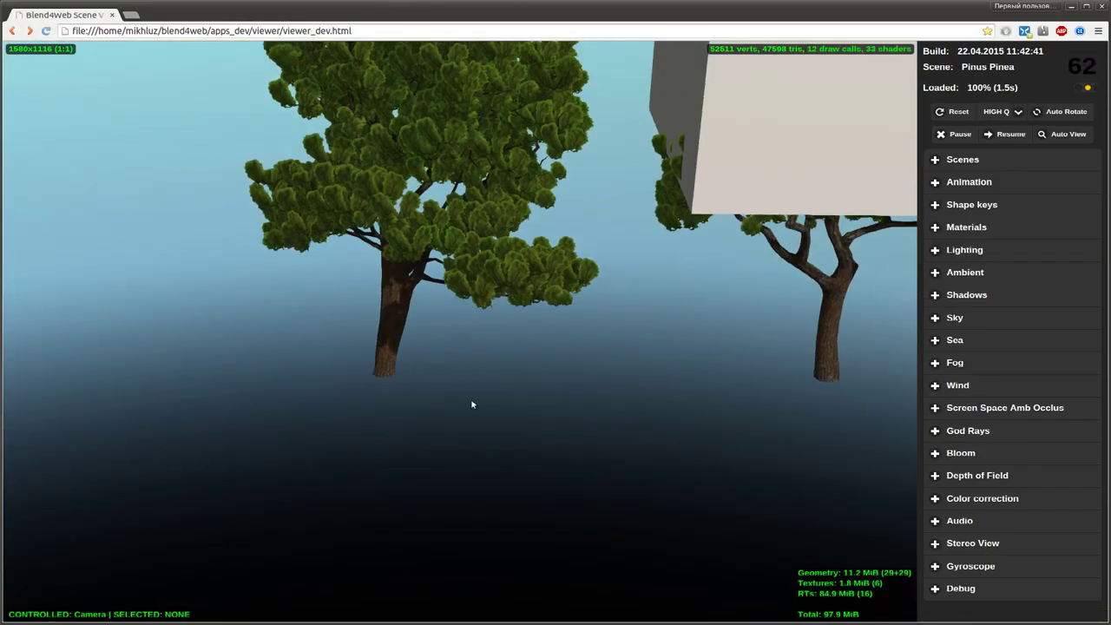
left_click_drag(471, 399, 588, 475)
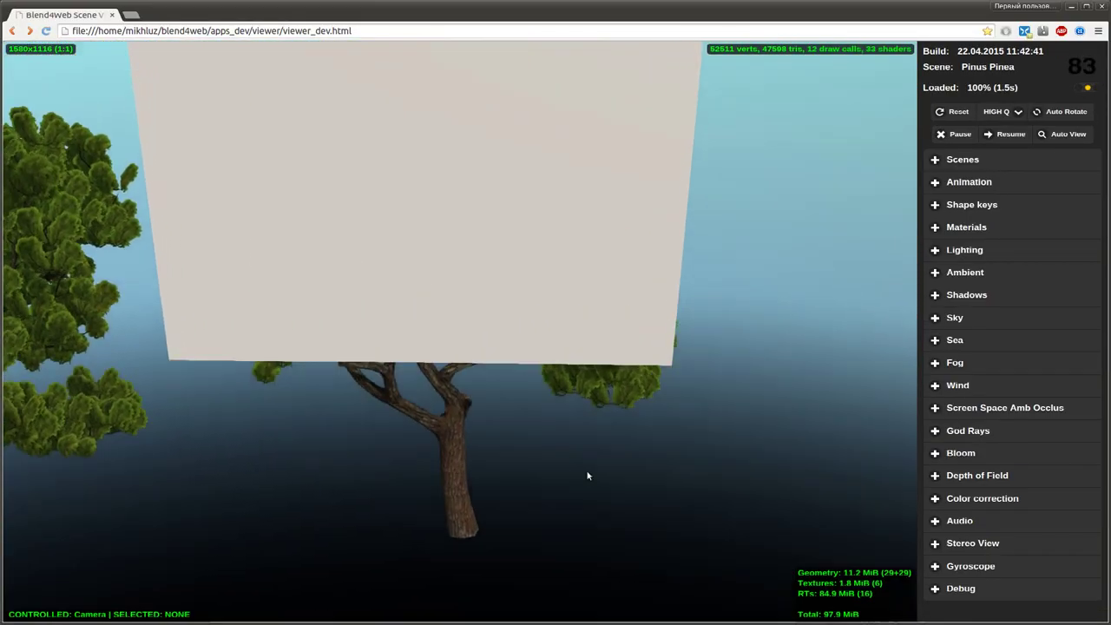
key("alt+Tab")
Step: Apply the slab's scale, exclude it from export, and set its maximum draw type to Wire
right_click(561, 59)
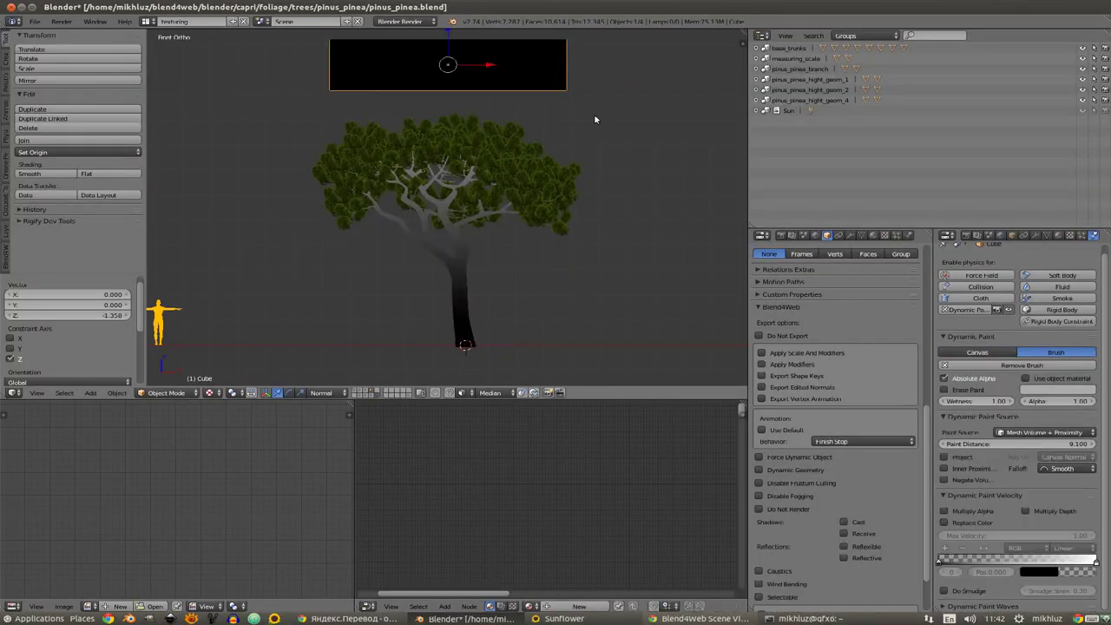
key("ctrl+a")
left_click(643, 240)
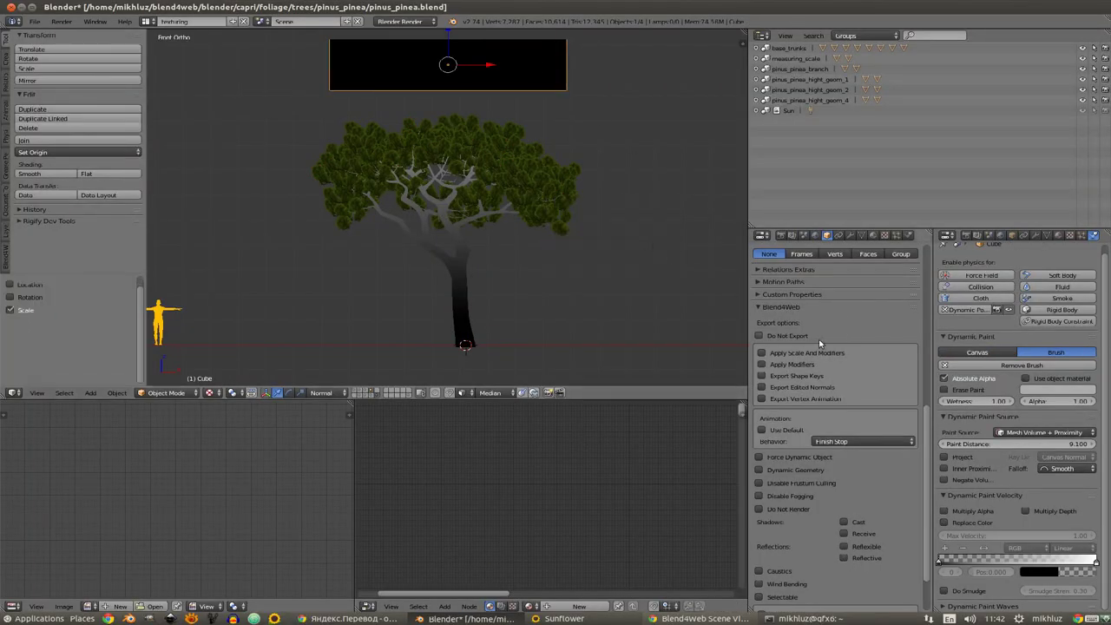
left_click(799, 335)
scroll(869, 434, "up", 2)
scroll(834, 391, "up", 3)
left_click(794, 313)
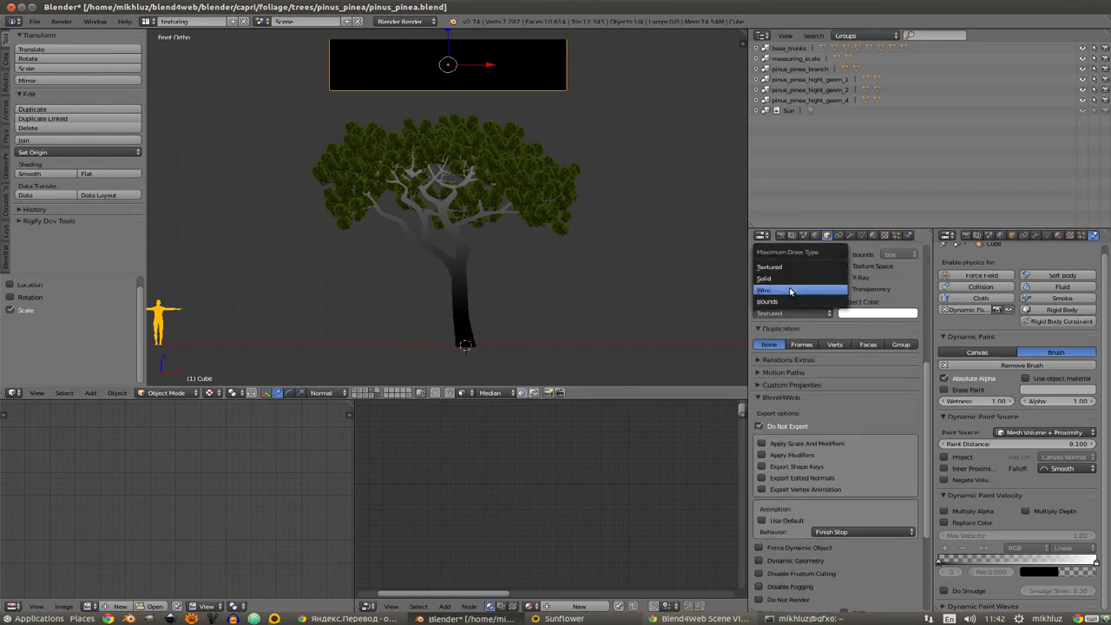
left_click(788, 290)
Step: Re-run the Blend4Web export and bring the web viewer forward
key("space")
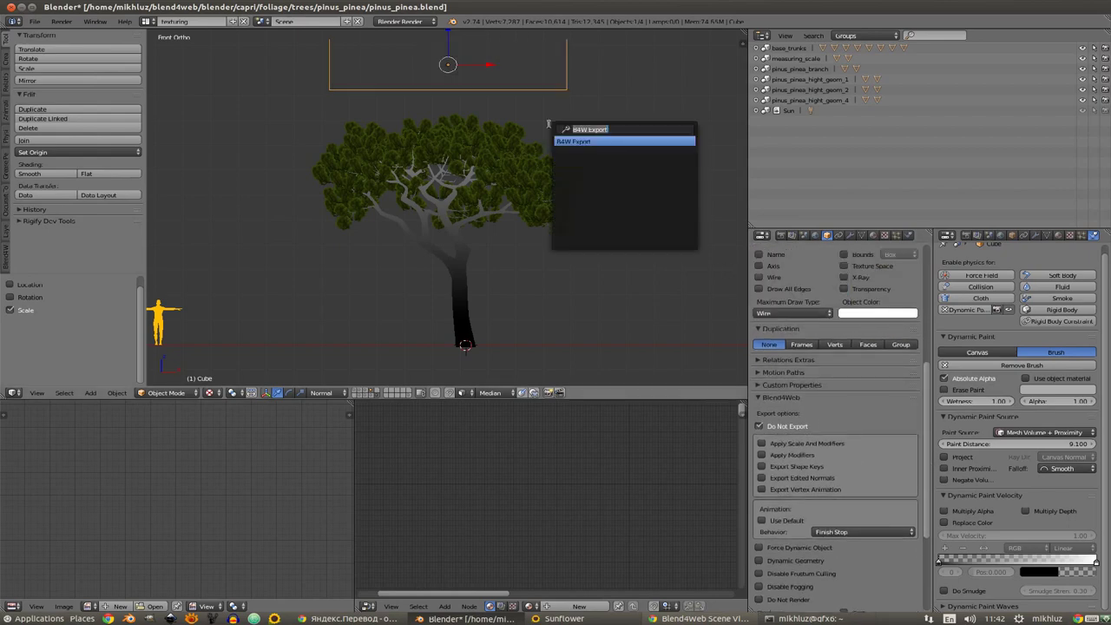
key("Return")
key("alt+Tab")
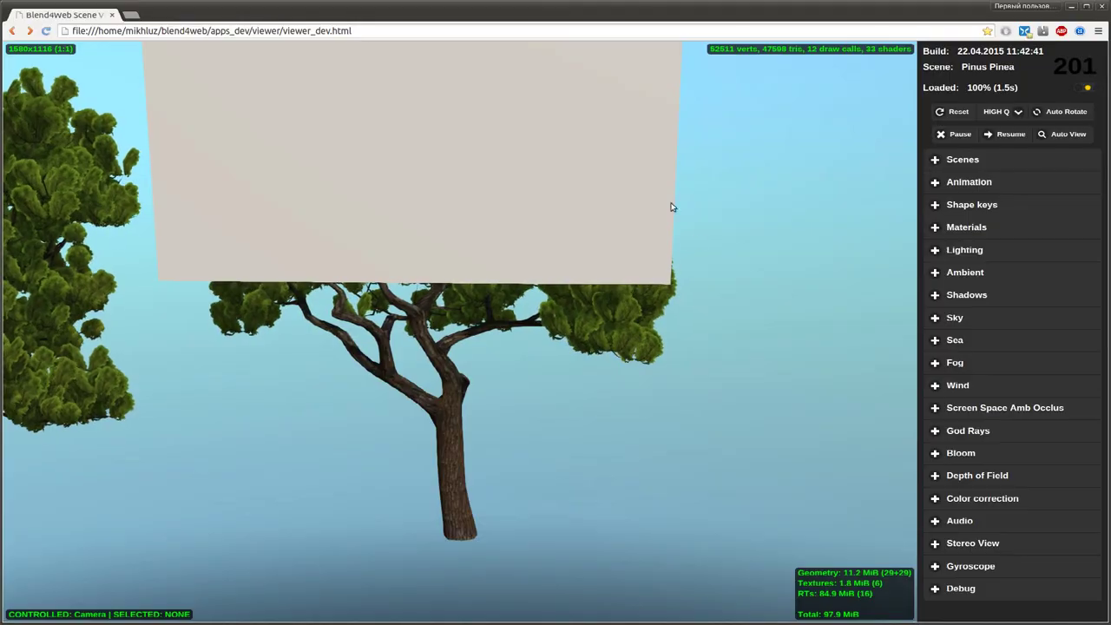
Step: Reload the viewer and orbit around the pine to inspect the trunk and branches
key("F5")
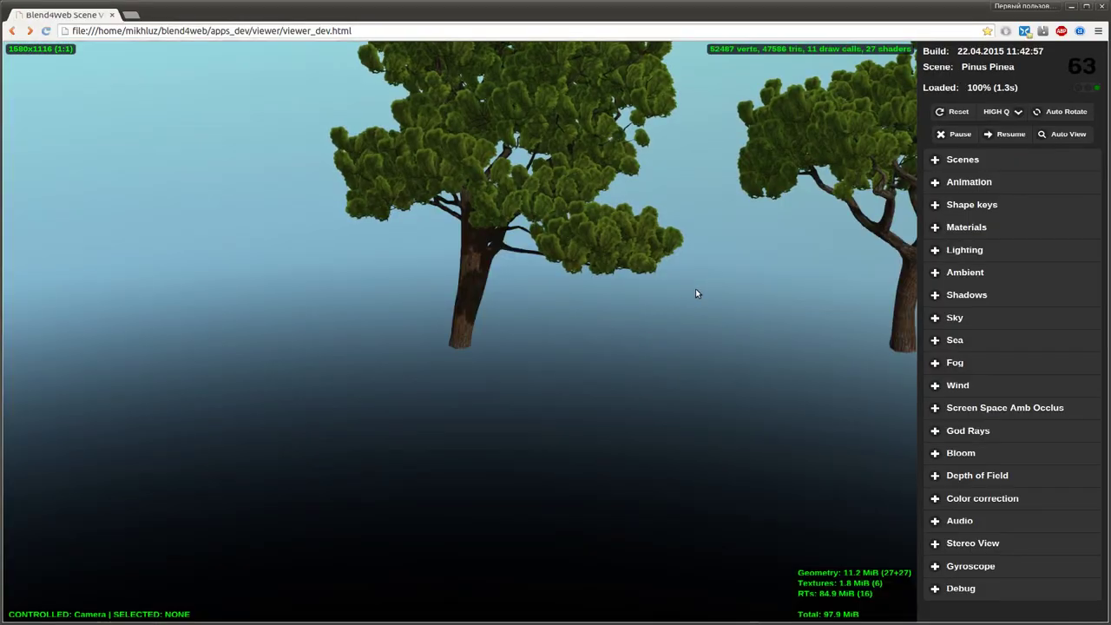
mouse_move(698, 292)
left_mouse_down()
mouse_move(435, 322)
mouse_move(548, 367)
left_mouse_up()
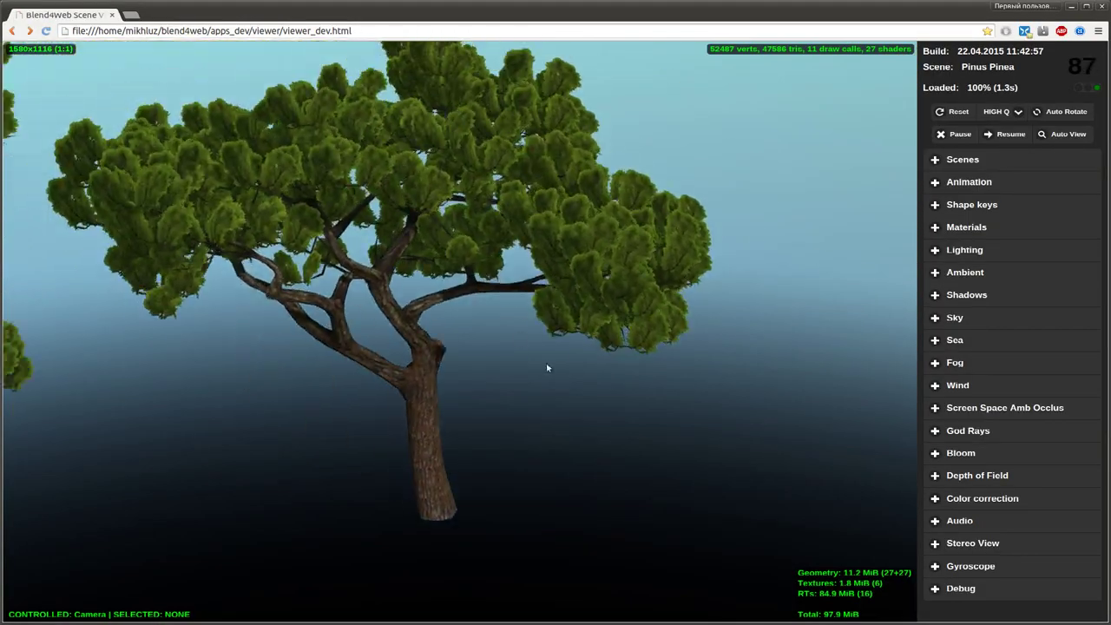
scroll(535, 323, "up", 3)
mouse_move(536, 324)
left_mouse_down()
mouse_move(597, 372)
mouse_move(596, 318)
left_mouse_up()
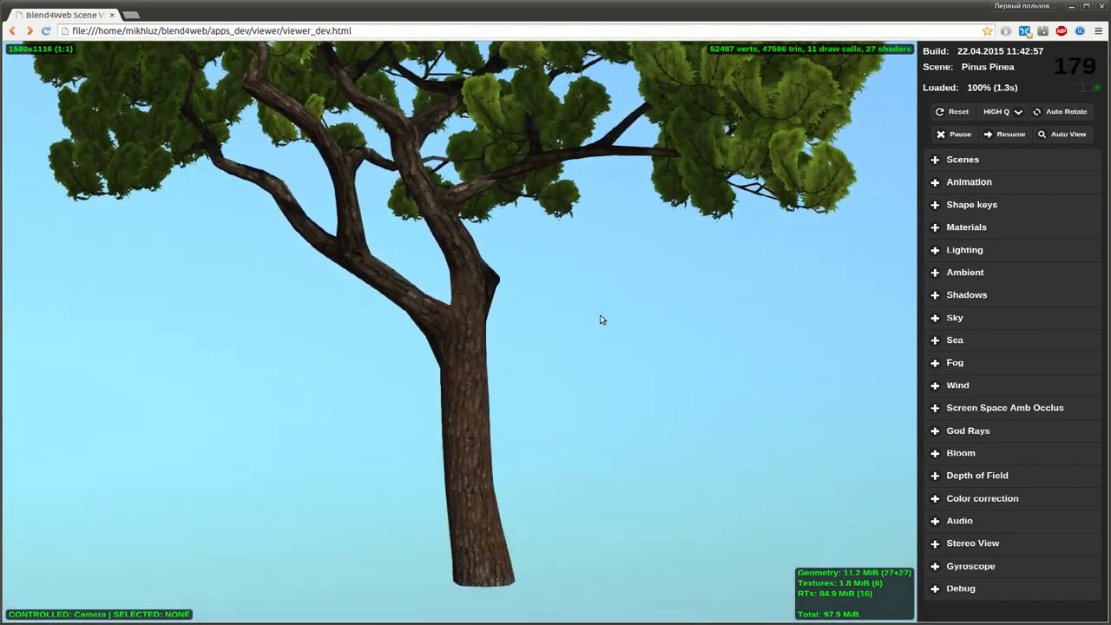
key("alt+Tab")
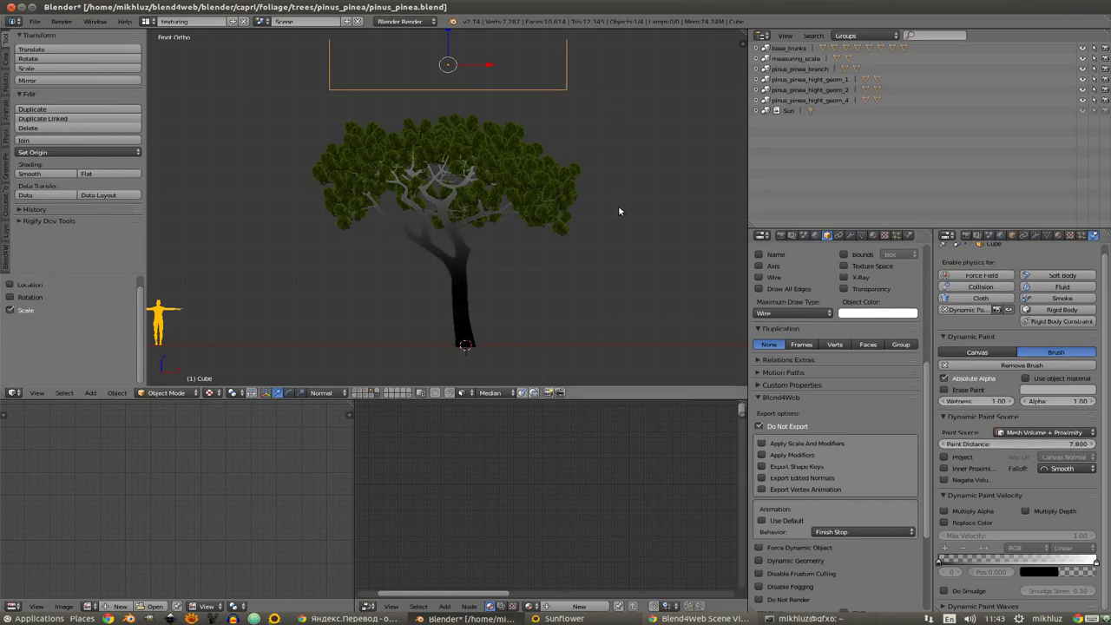
Step: Lower the box slightly along Z, re-export with Blend4Web, and return to the viewer
key("g")
key("z")
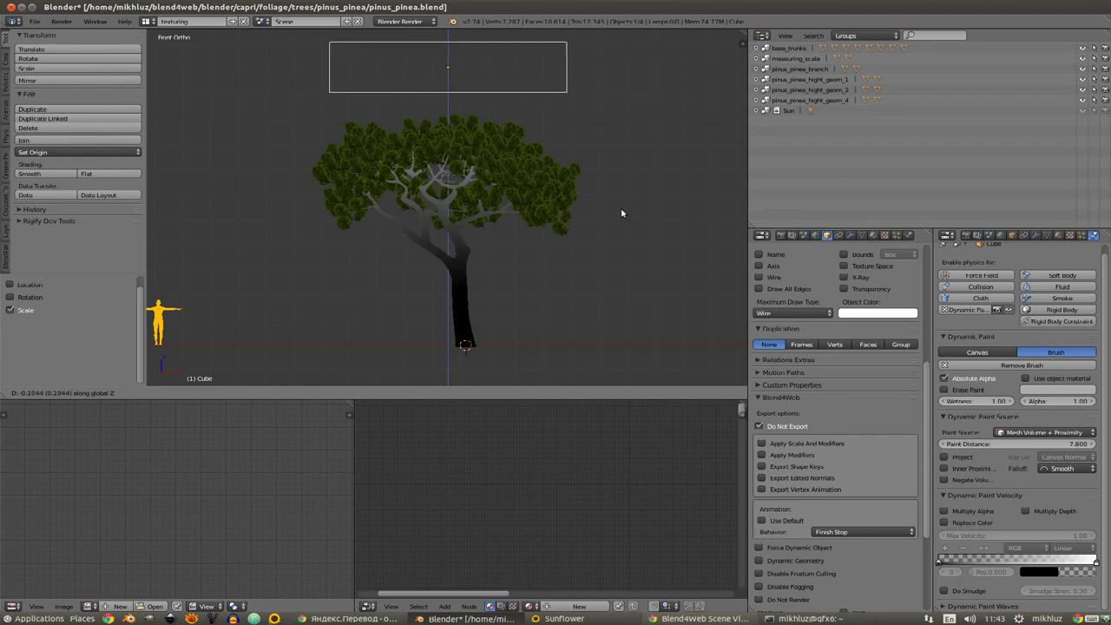
left_click(622, 212)
key("space")
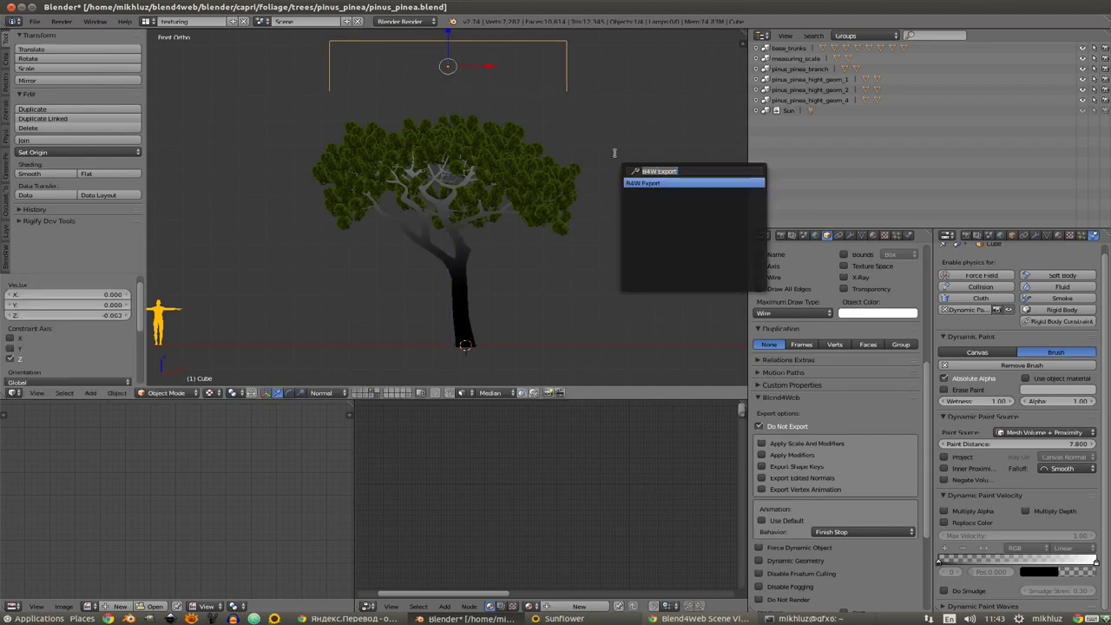
key("Return")
key("alt+Tab")
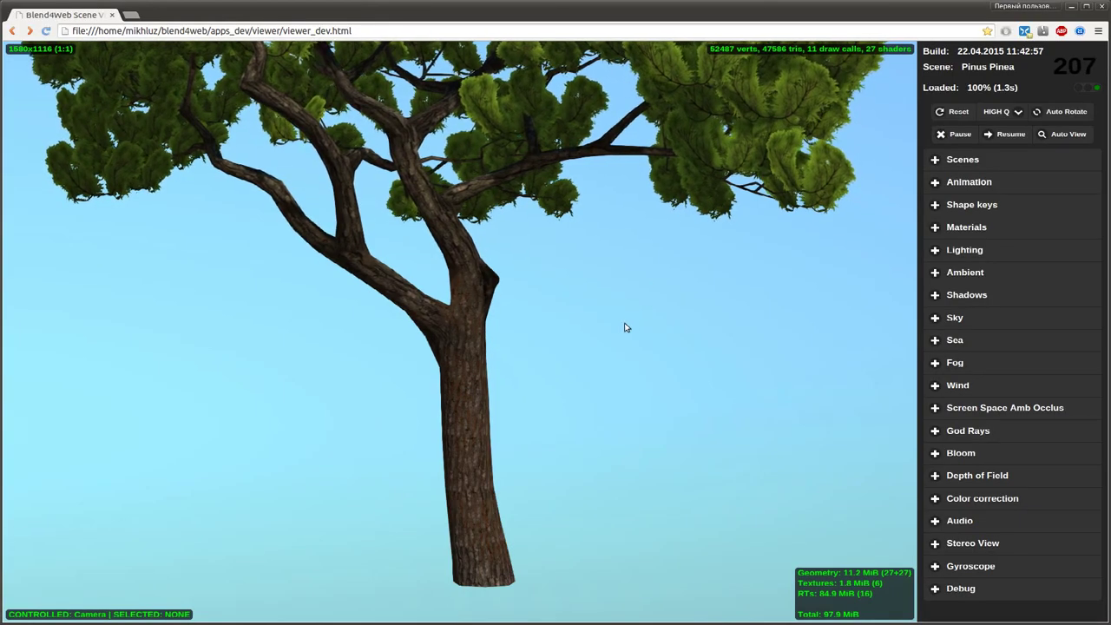
Step: Reload the latest export and orbit closely around the swaying pine before returning to Blender
key("F5")
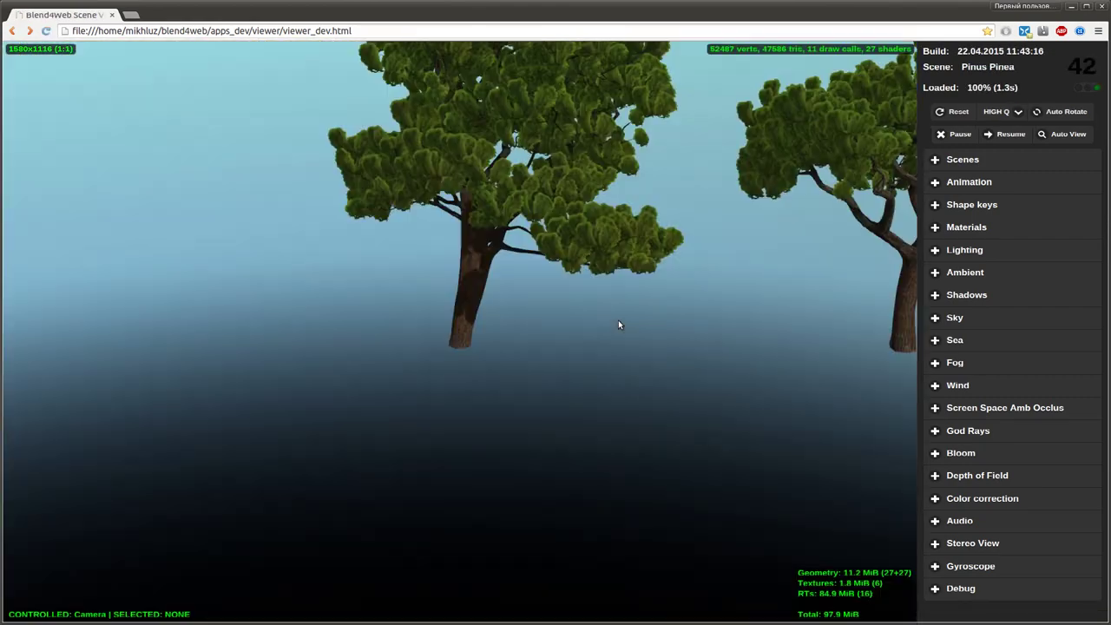
mouse_move(750, 306)
left_mouse_down()
mouse_move(486, 342)
mouse_move(588, 283)
mouse_move(581, 337)
mouse_move(613, 355)
mouse_move(550, 285)
mouse_move(600, 353)
mouse_move(496, 356)
mouse_move(548, 382)
mouse_move(344, 401)
left_mouse_up()
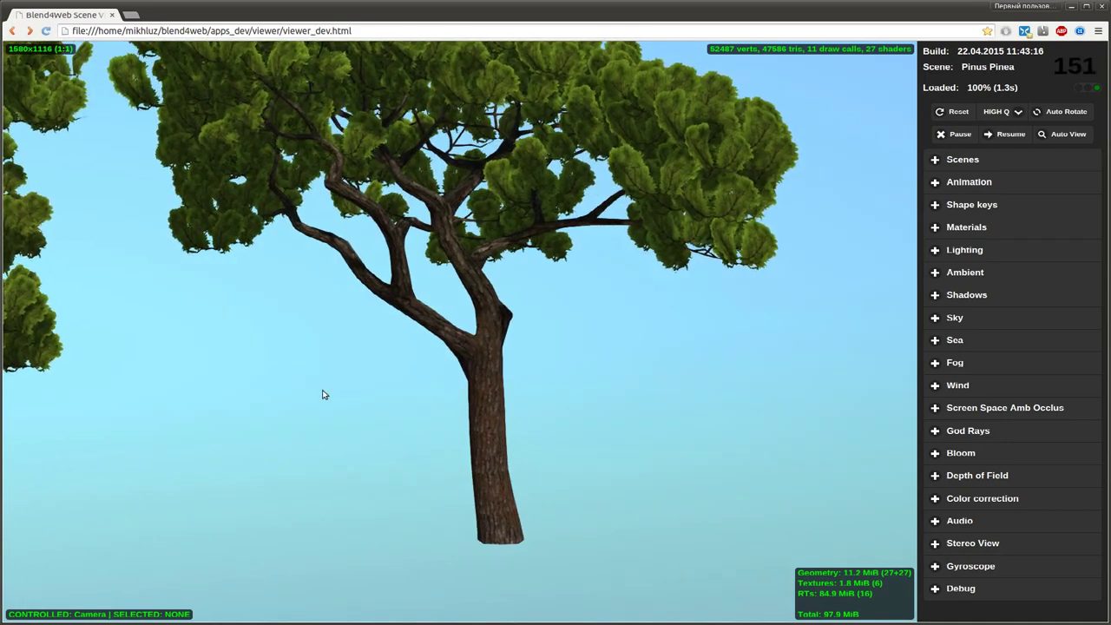
mouse_move(330, 345)
left_mouse_down()
mouse_move(370, 392)
mouse_move(388, 372)
left_mouse_up()
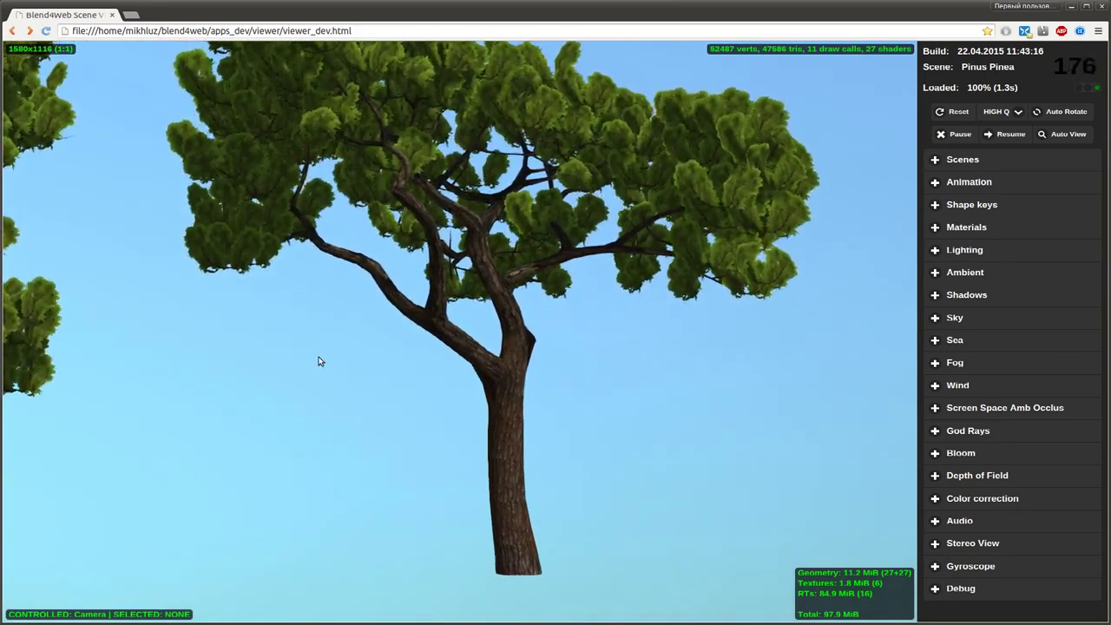
key("alt+Tab")
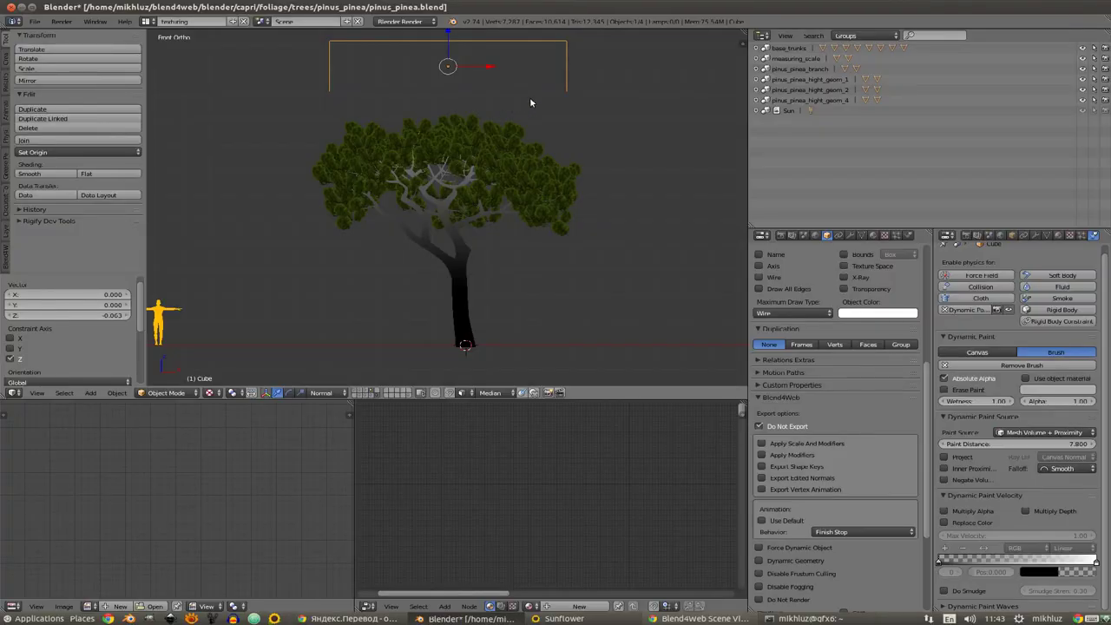
Step: Snap the cursor to the selection, add a UV sphere, and move it into the crown
key("shift+s")
left_click(535, 105)
key("shift+a")
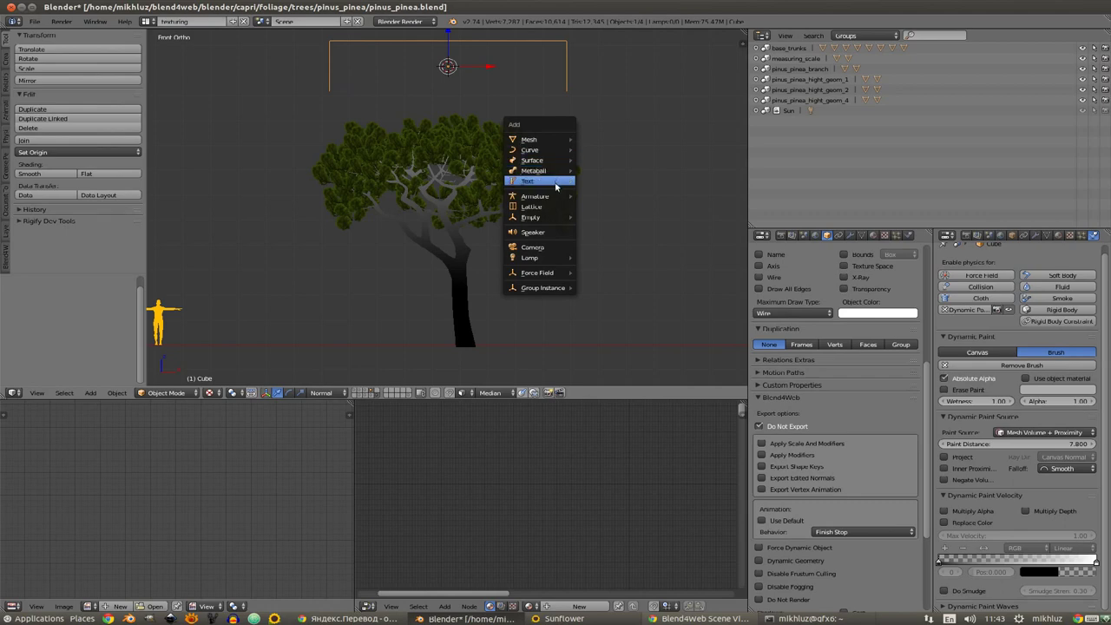
mouse_move(531, 140)
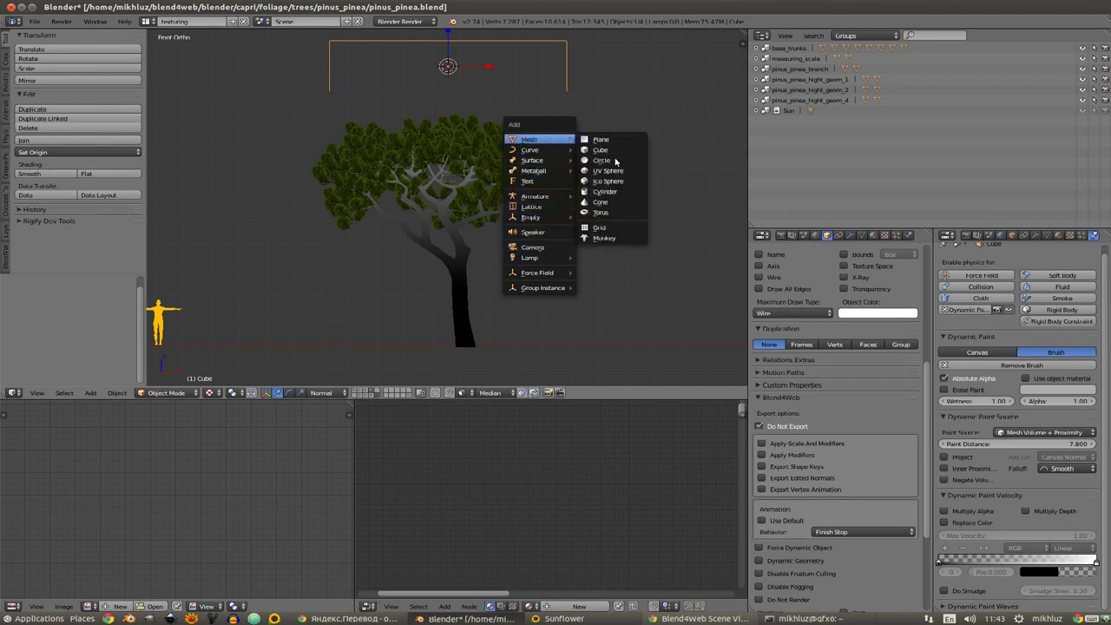
left_click(619, 171)
key("g")
key("z")
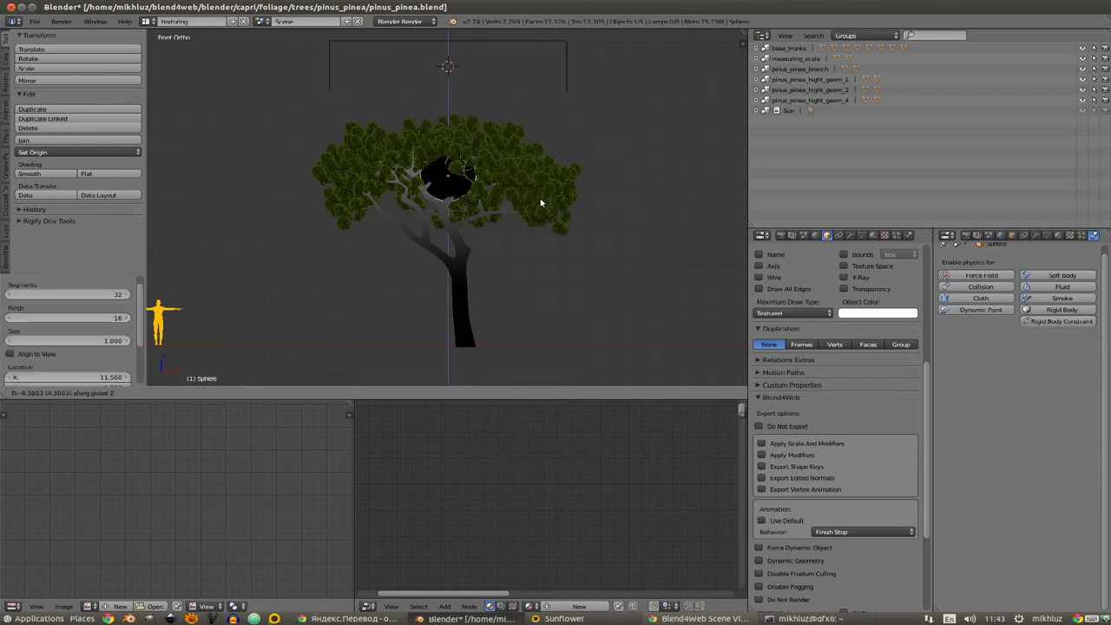
left_click(538, 195)
Step: Enlarge, flatten along Z, and widen the sphere into a disc centred over the crown
key("s")
left_click(706, 164)
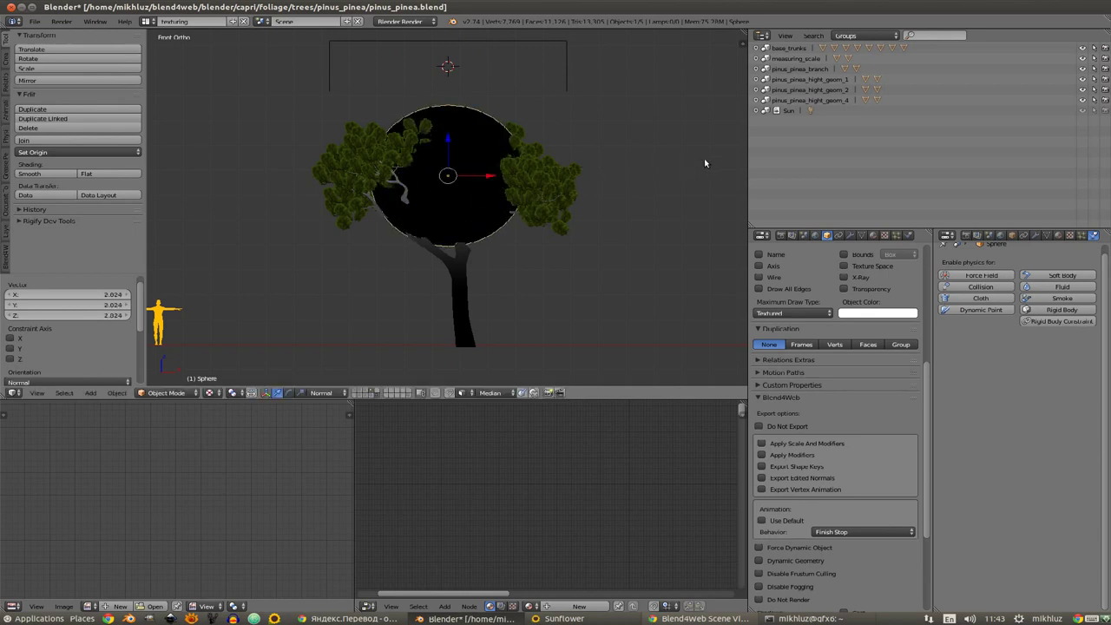
key("s")
key("z")
left_click(539, 191)
key("s")
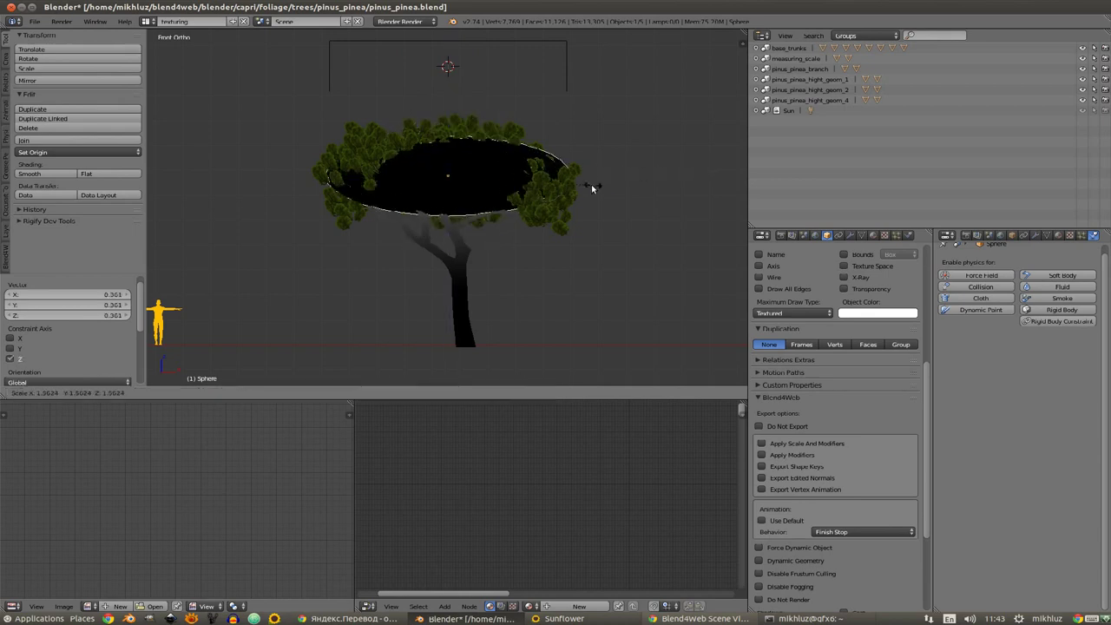
left_click(590, 184)
key("KP_3")
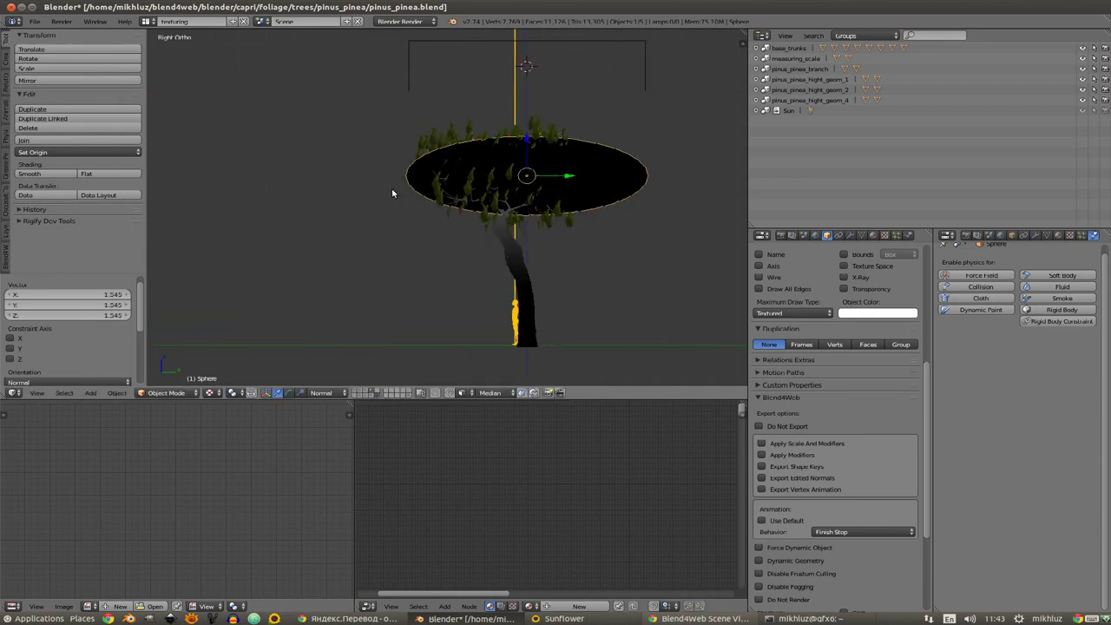
key("g")
left_click(556, 112)
key("KP_1")
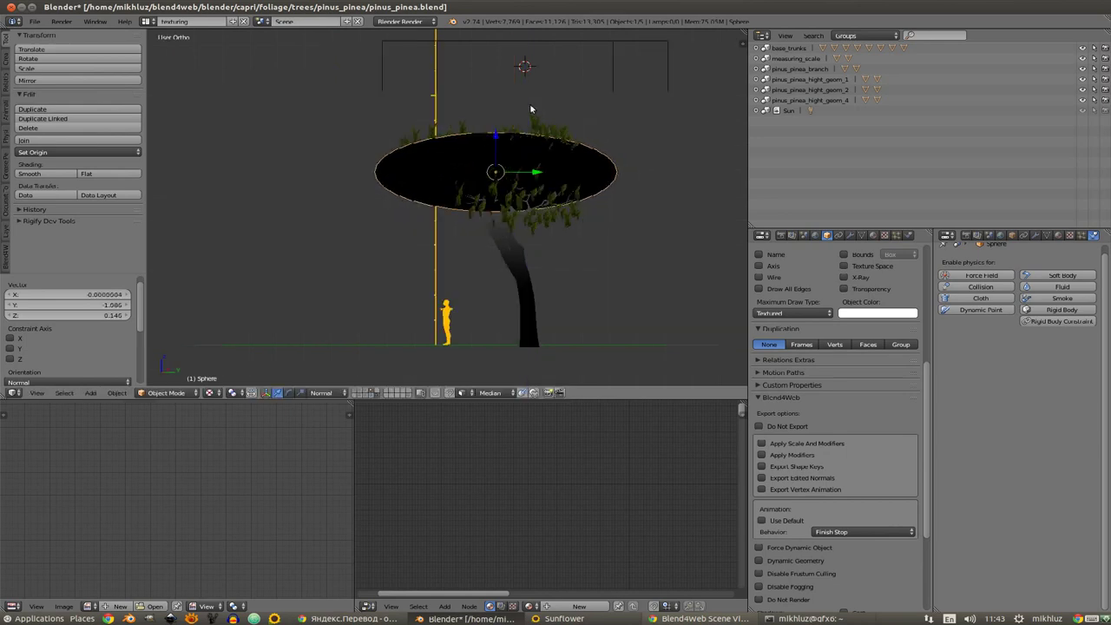
Step: Make the dome a Dynamic Paint brush with Mesh Volume + Proximity and a pale paint colour
left_click(982, 310)
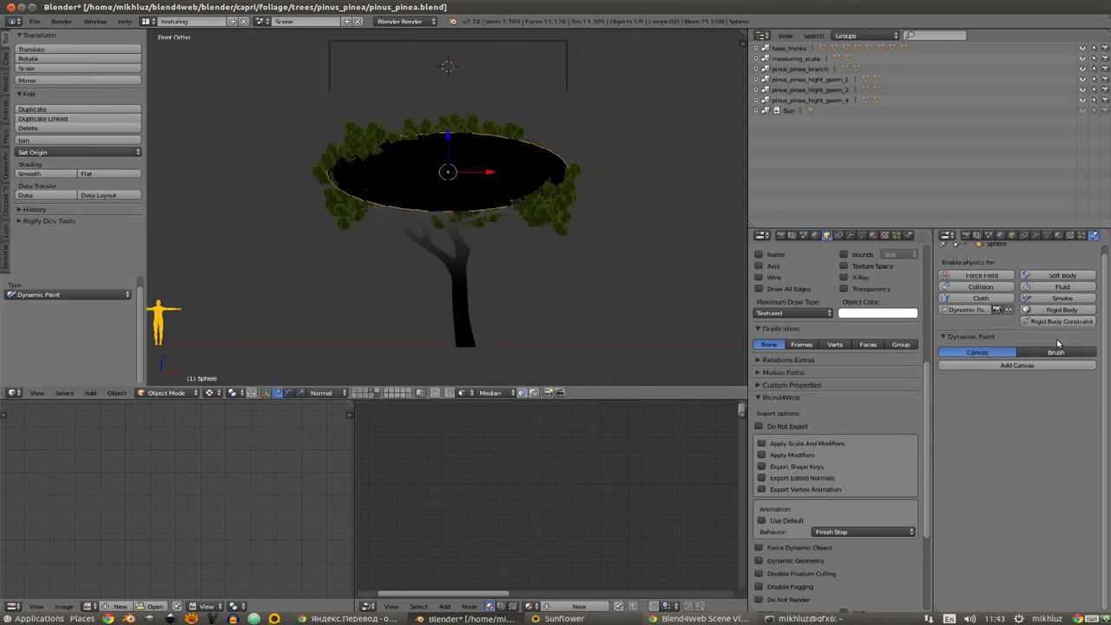
left_click(1058, 352)
left_click(1043, 433)
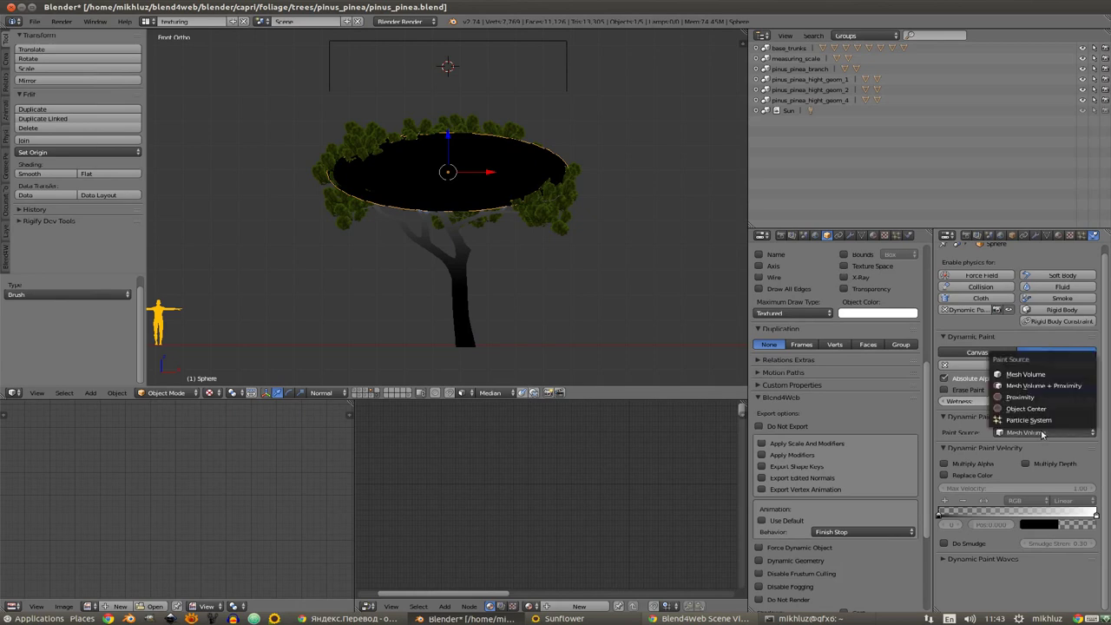
left_click(1049, 389)
left_click(1057, 390)
double_click(1037, 354)
type("1")
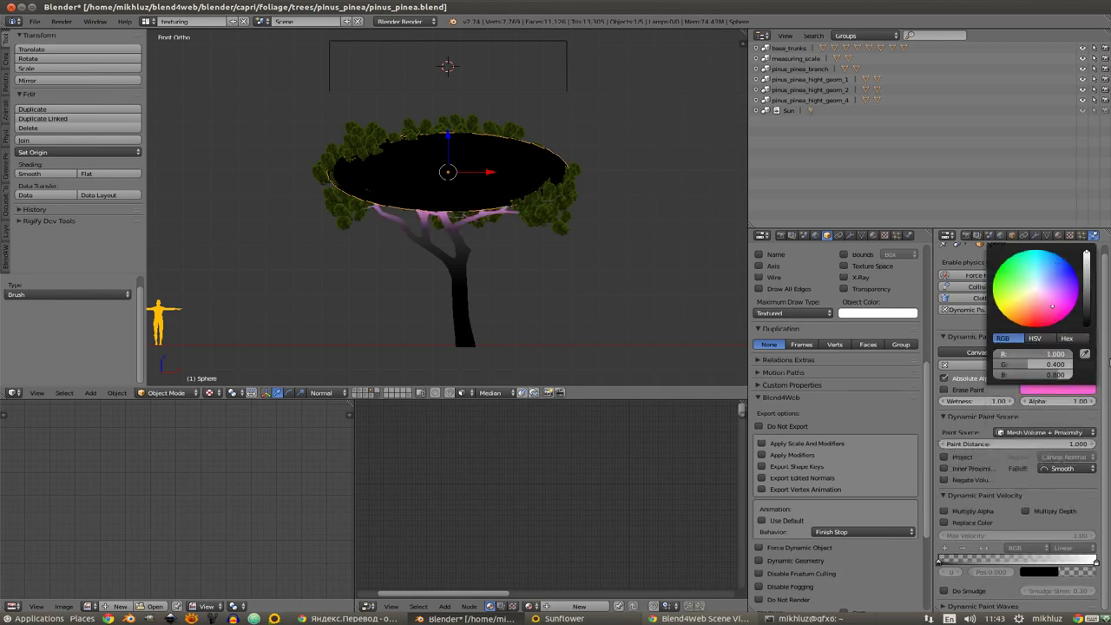
key("Tab")
type(".81")
key("Tab")
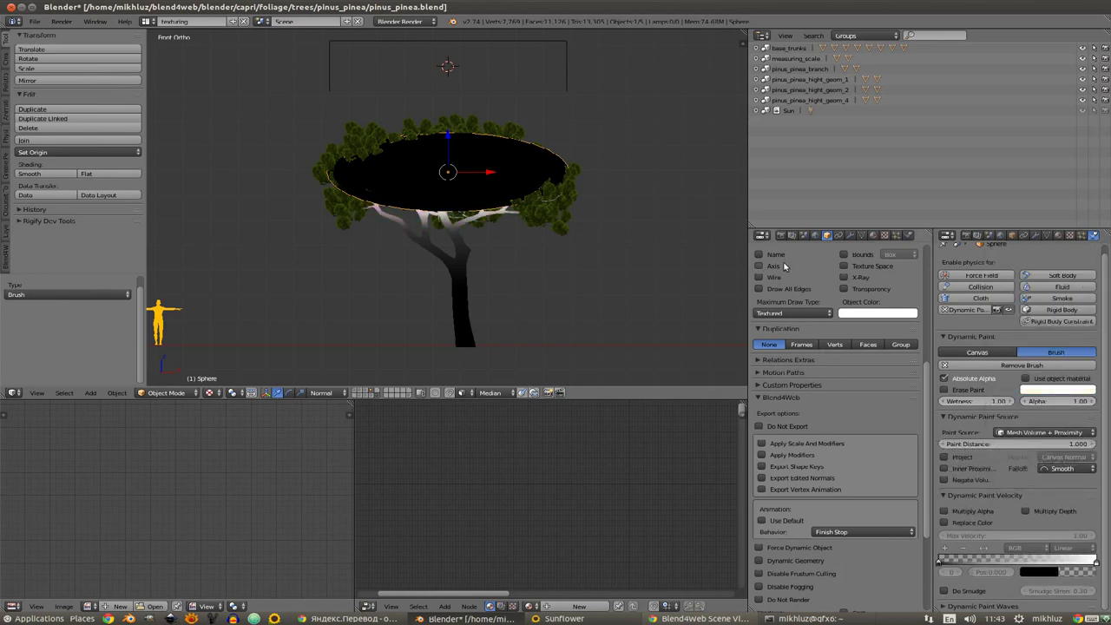
Step: Display the dome as wireframe and raise it a little higher within the crown
left_click(813, 316)
left_click(794, 283)
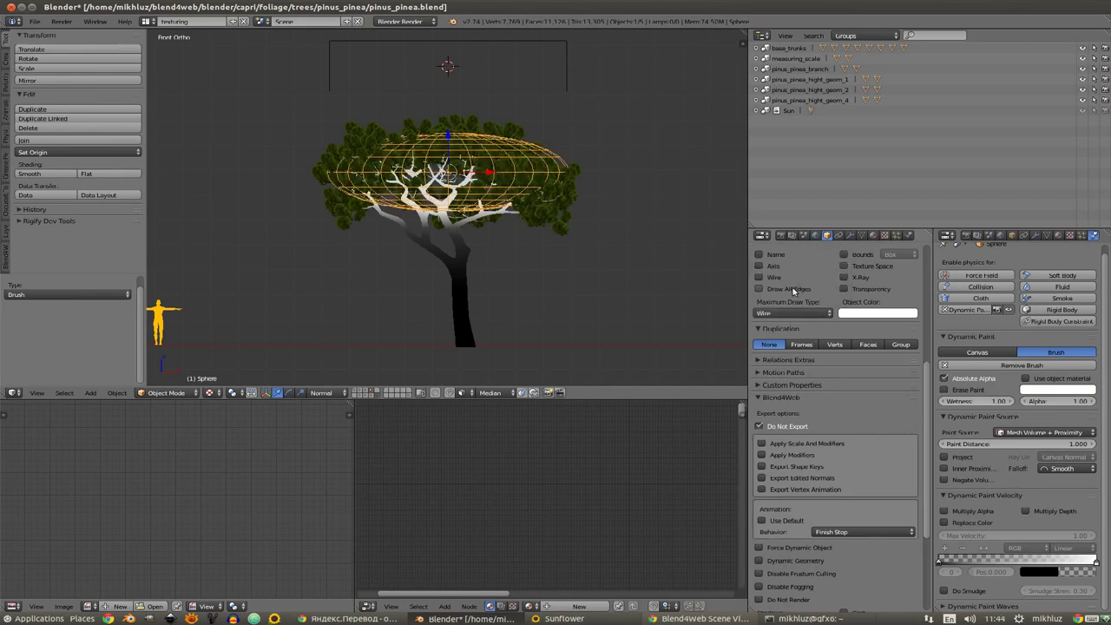
scroll(545, 274, "up", 1)
key("g")
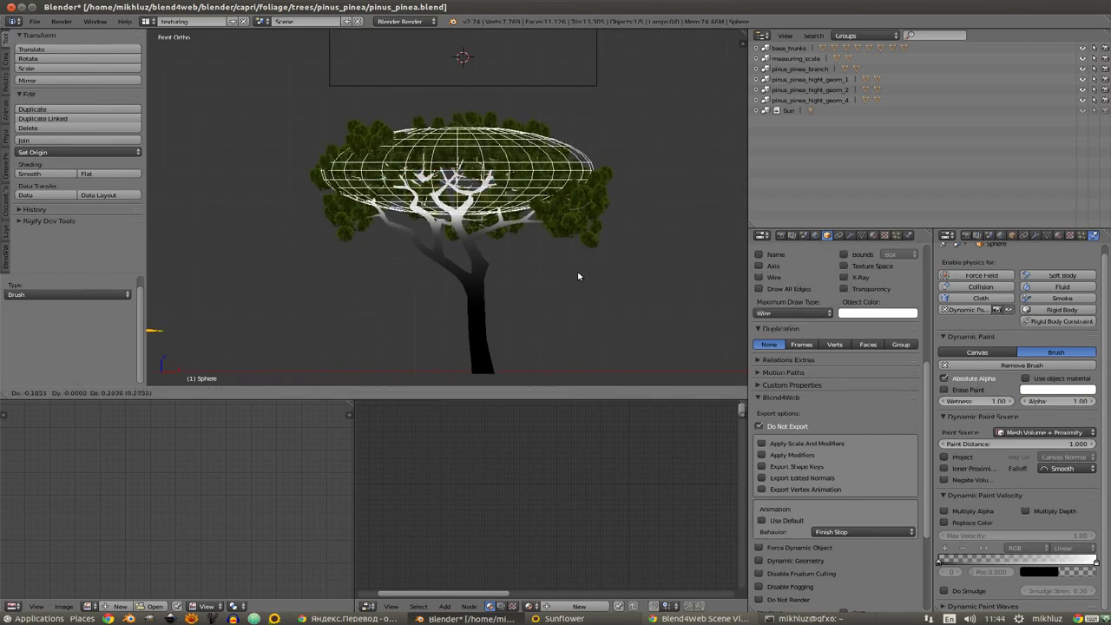
left_click(578, 269)
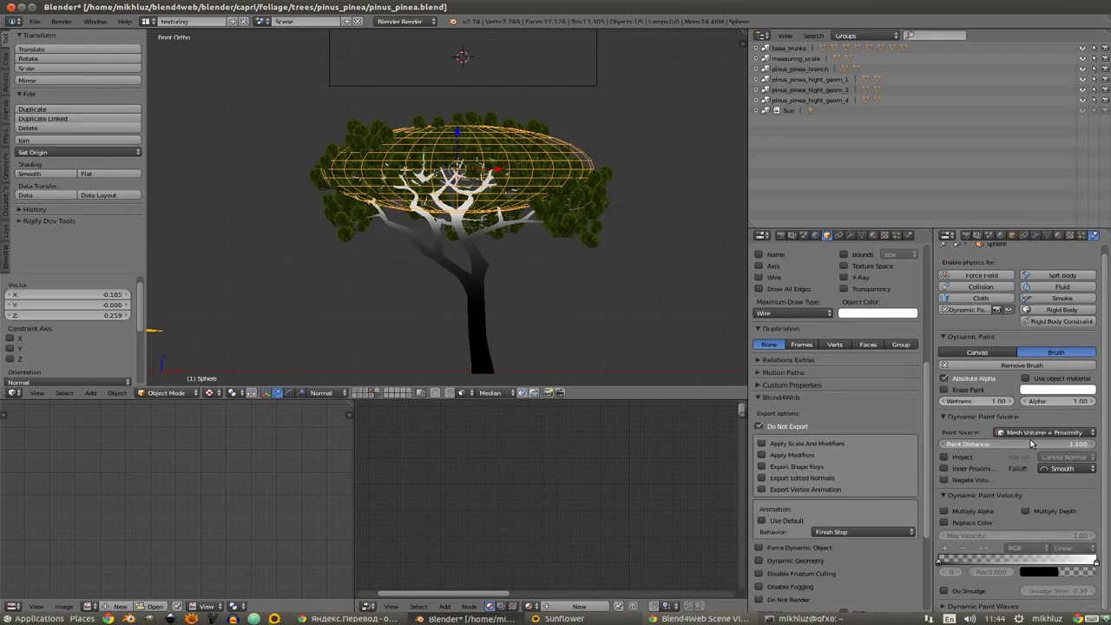
key("g")
key("z")
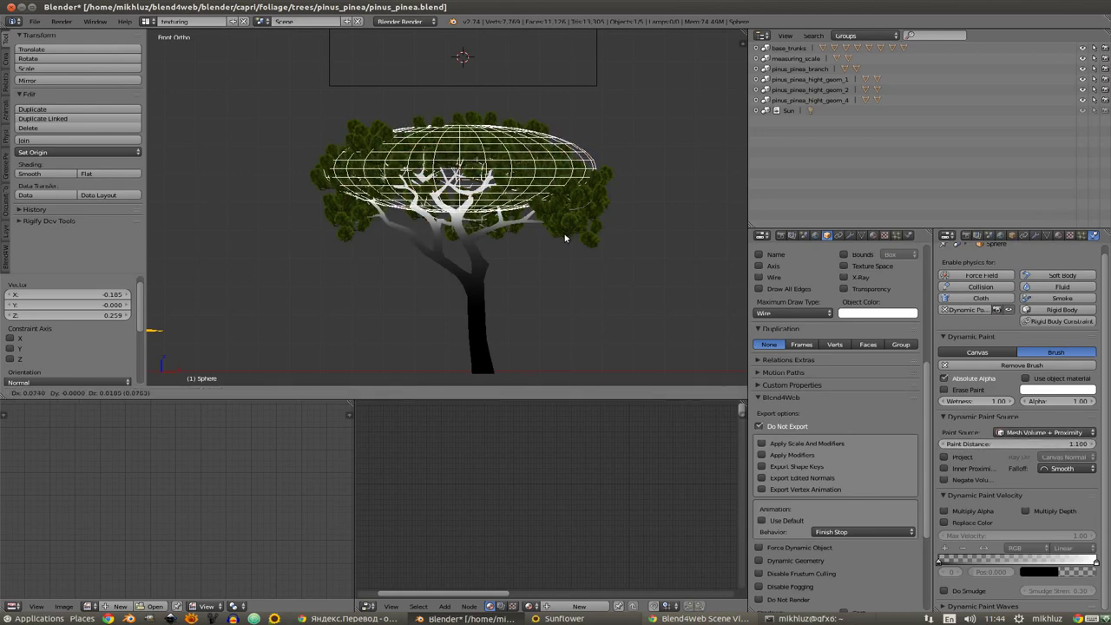
left_click(563, 237)
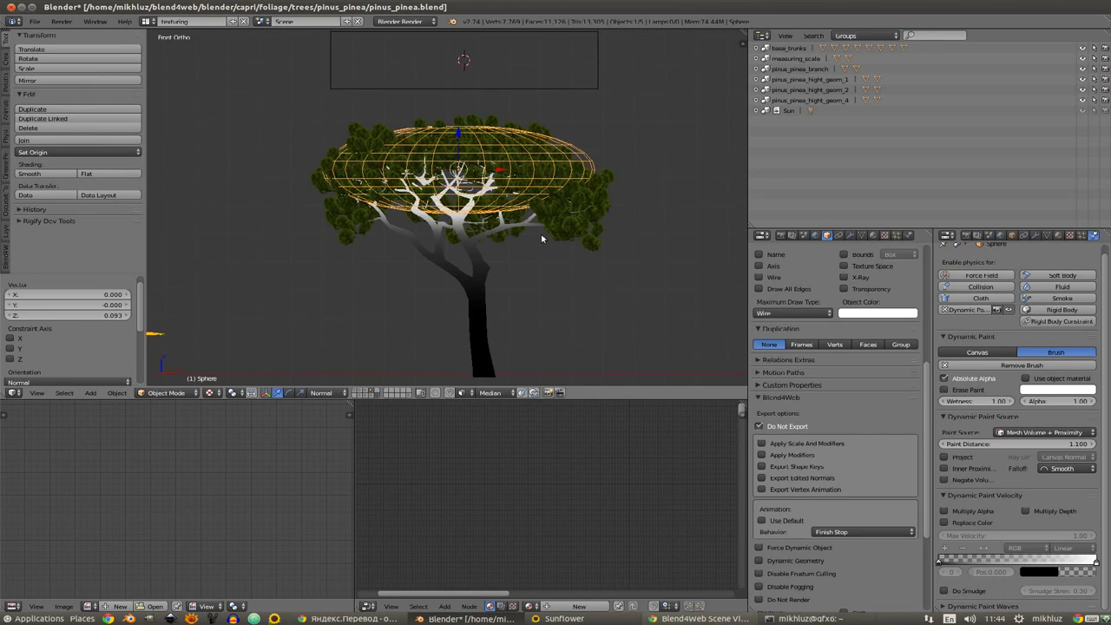
Step: Enter Edit Mode on the dome in front view with face selection and wireframe shading
middle_click_drag(542, 212, 541, 238)
key("KP_1")
key("Tab")
key("ctrl+Tab")
left_click(540, 250)
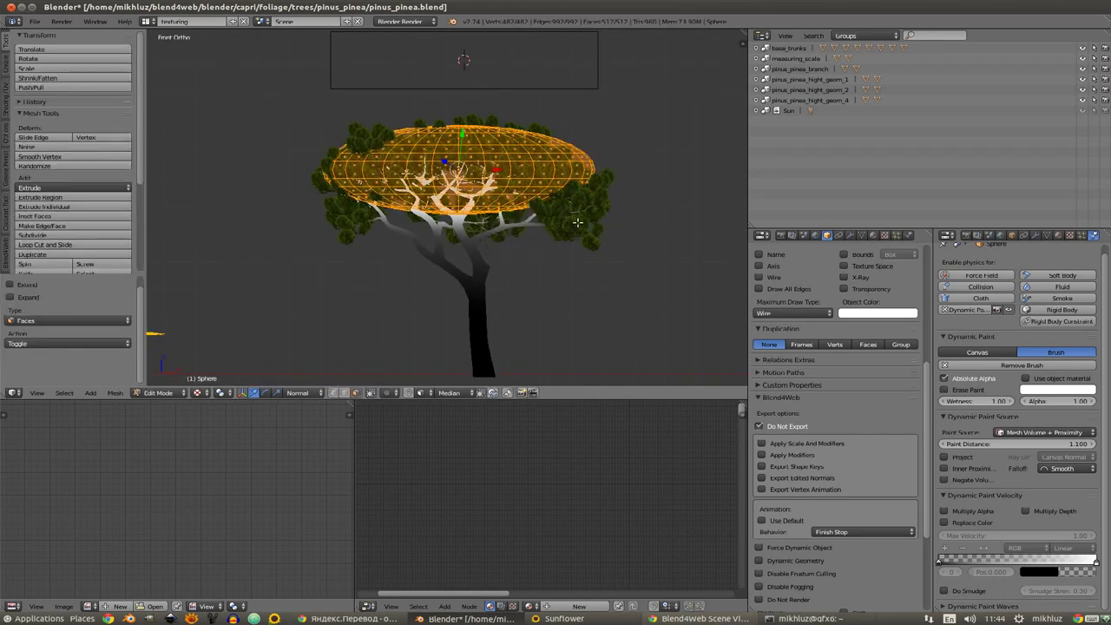
key("a")
key("z")
Step: Box-select and delete the lower half of the sphere's faces
key("a")
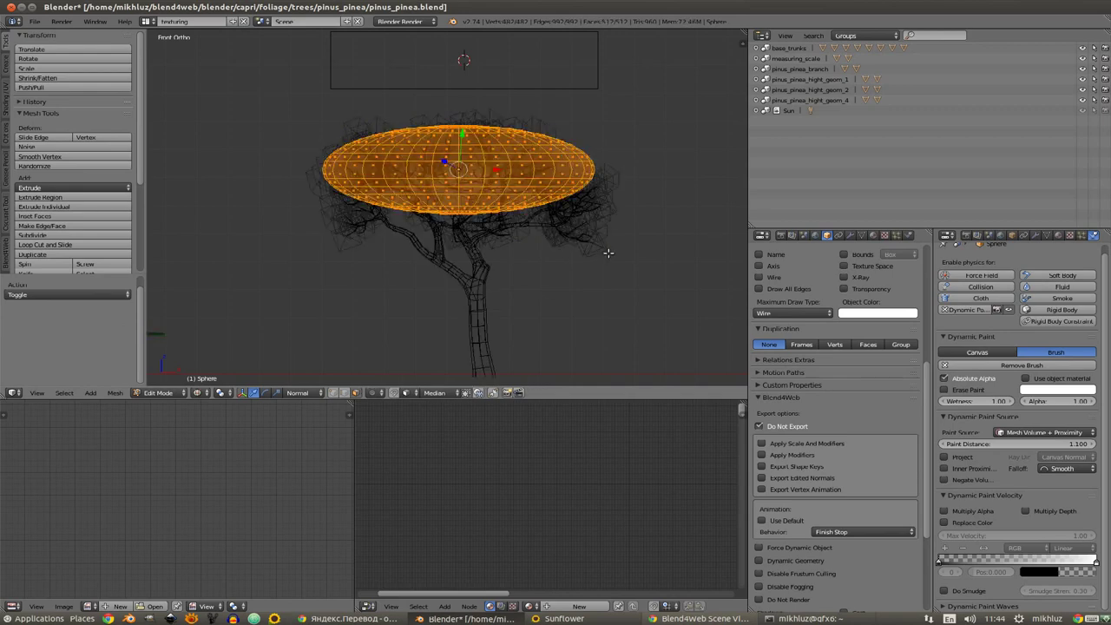
key("a")
key("b")
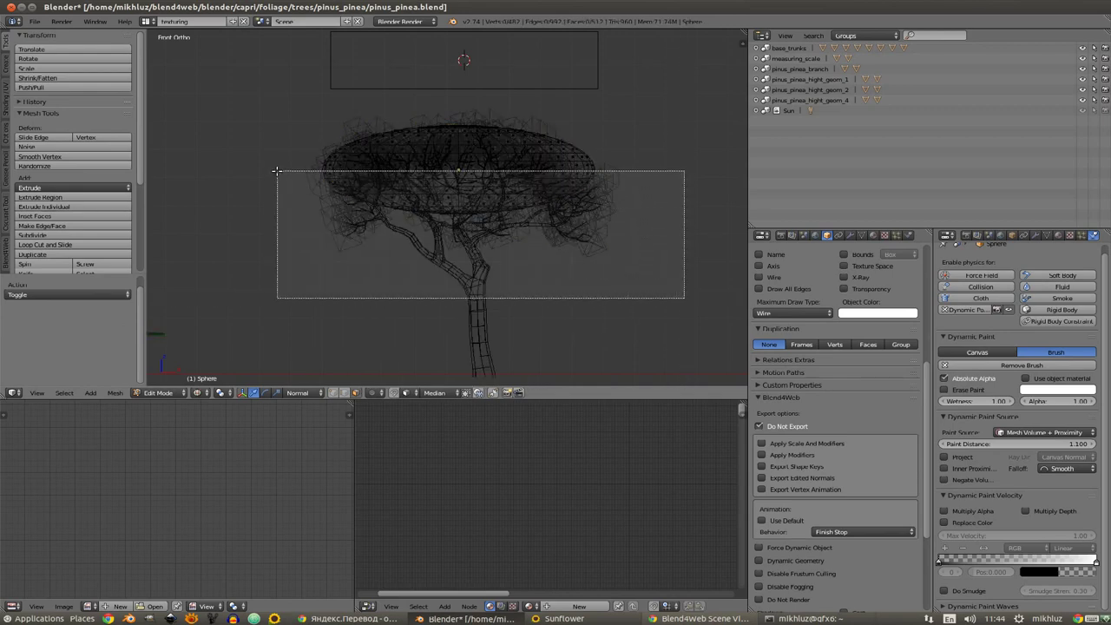
left_click_drag(684, 299, 272, 168)
key("x")
left_click(490, 287)
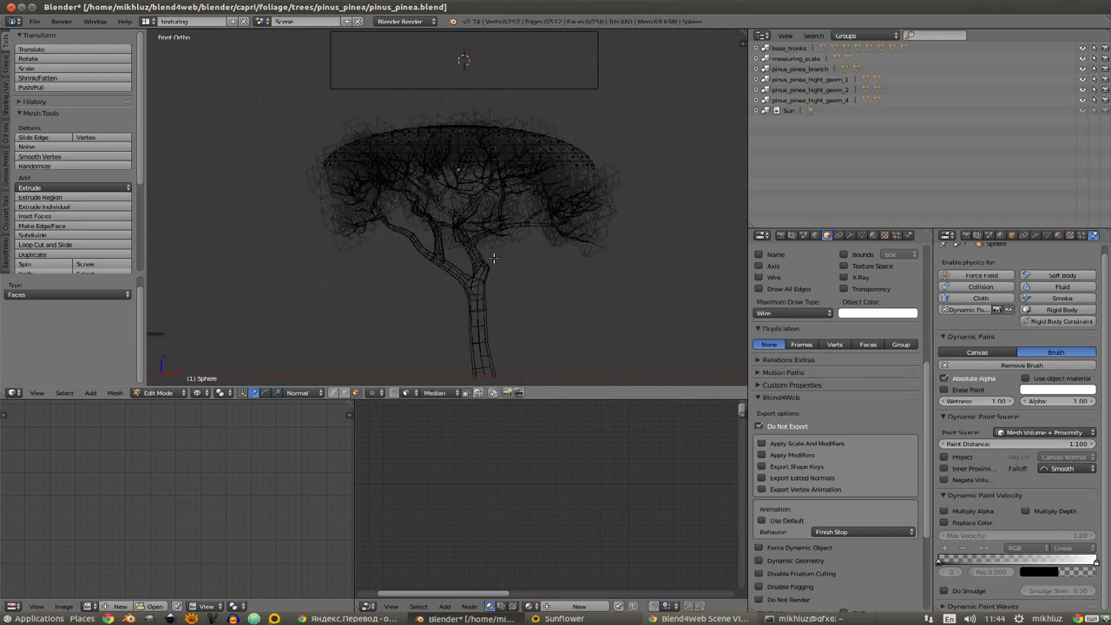
Step: Return to solid object mode and lower the dome into the crown
key("Tab")
key("z")
key("g")
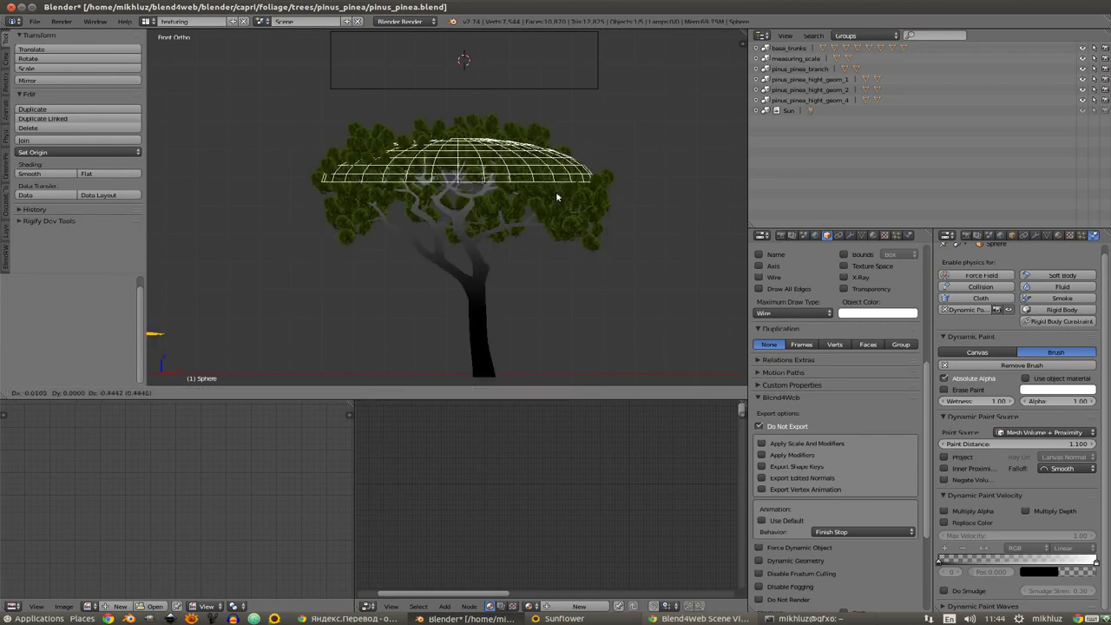
left_click(556, 202)
Step: Add a Solidify modifier to the dome with thickness 0.5630
left_click(852, 236)
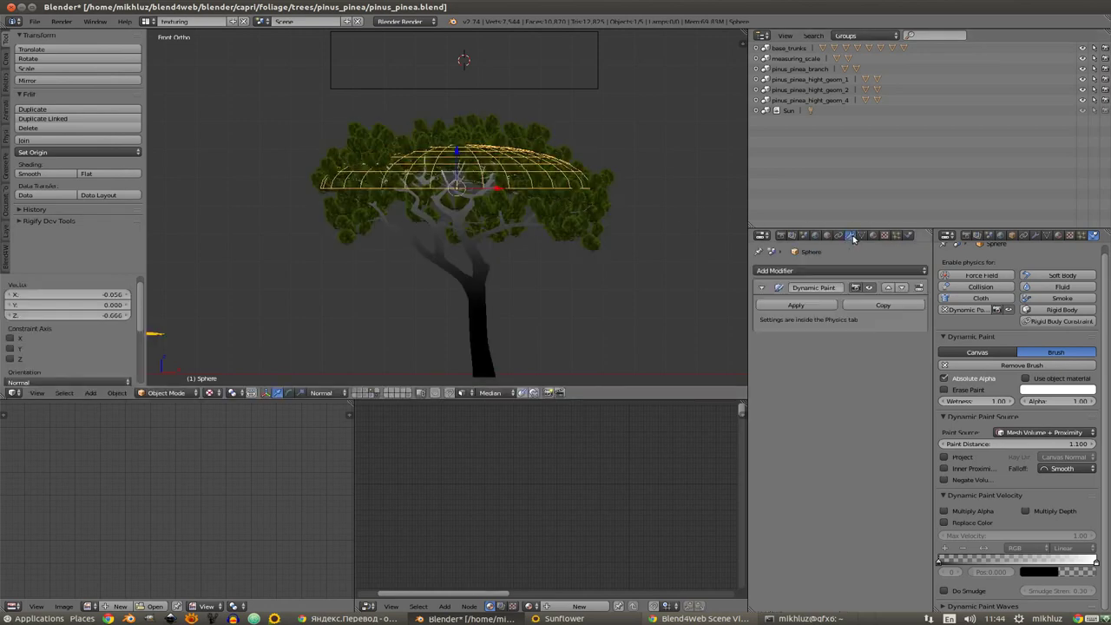
left_click(825, 272)
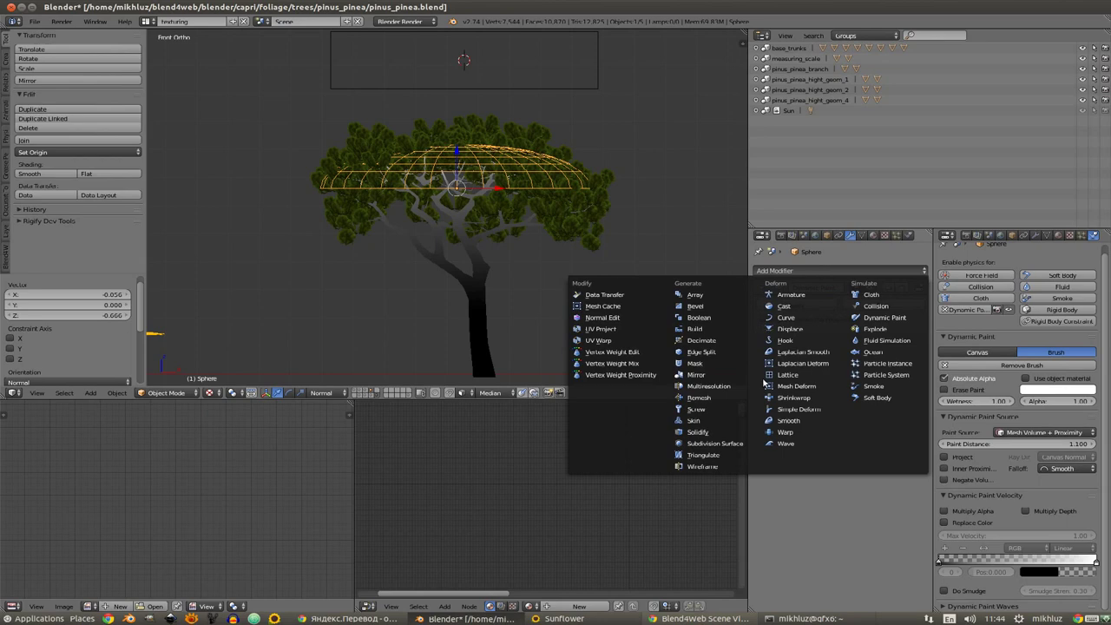
left_click(721, 434)
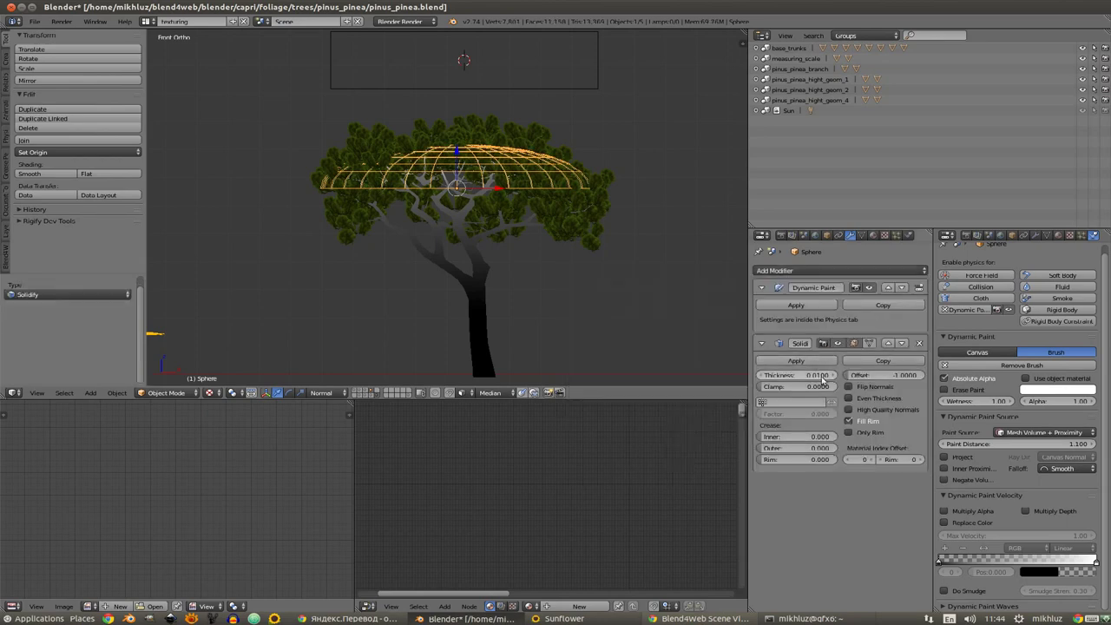
left_click_drag(779, 379, 944, 382)
mouse_move(816, 380)
left_mouse_down()
mouse_move(854, 376)
mouse_move(816, 379)
left_mouse_up()
Step: In Edit Mode, select the dome's bottom rim edge loop
key("Tab")
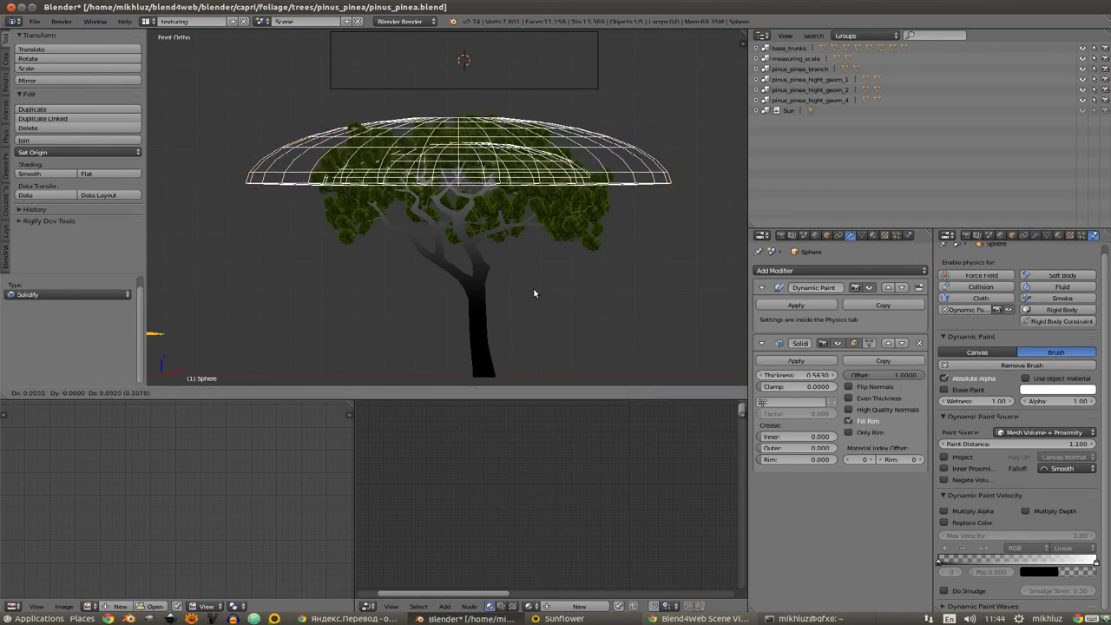
key("Tab")
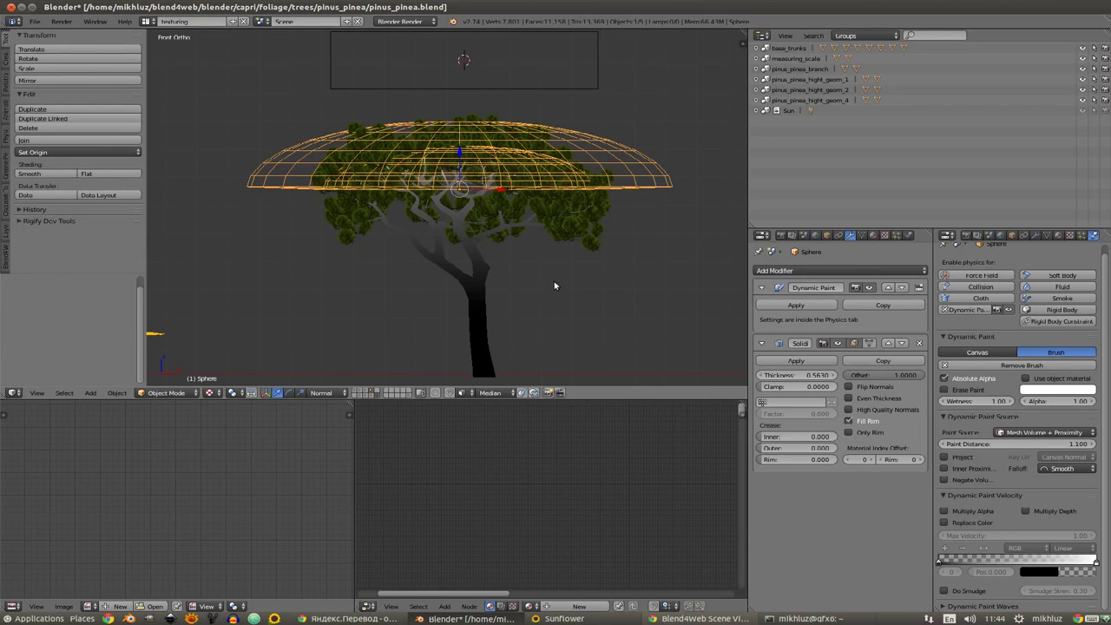
key("Tab")
key("ctrl+Tab")
left_click(526, 230)
key("a")
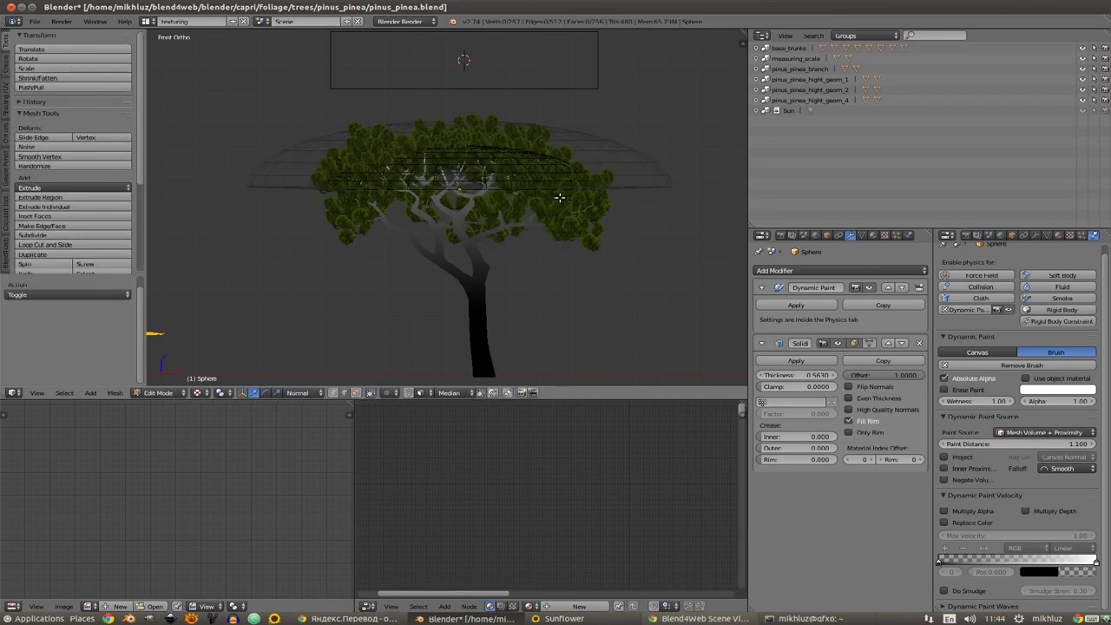
key("a")
right_click(563, 194, "alt")
Step: Extrude the rim 1.105 units straight down into a short skirt
key("e")
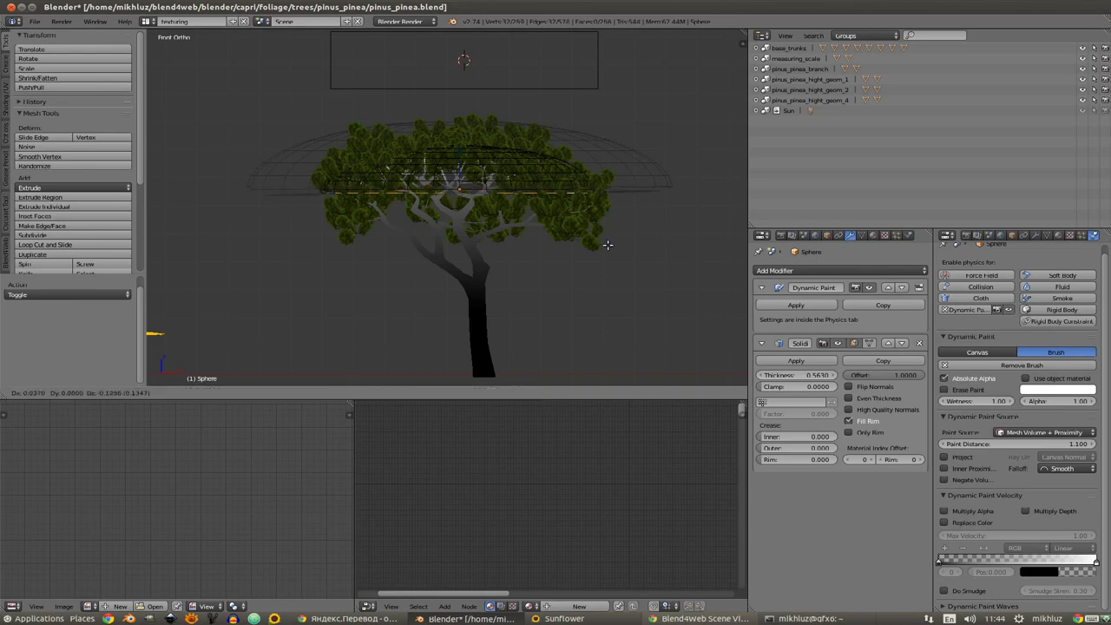
key("z")
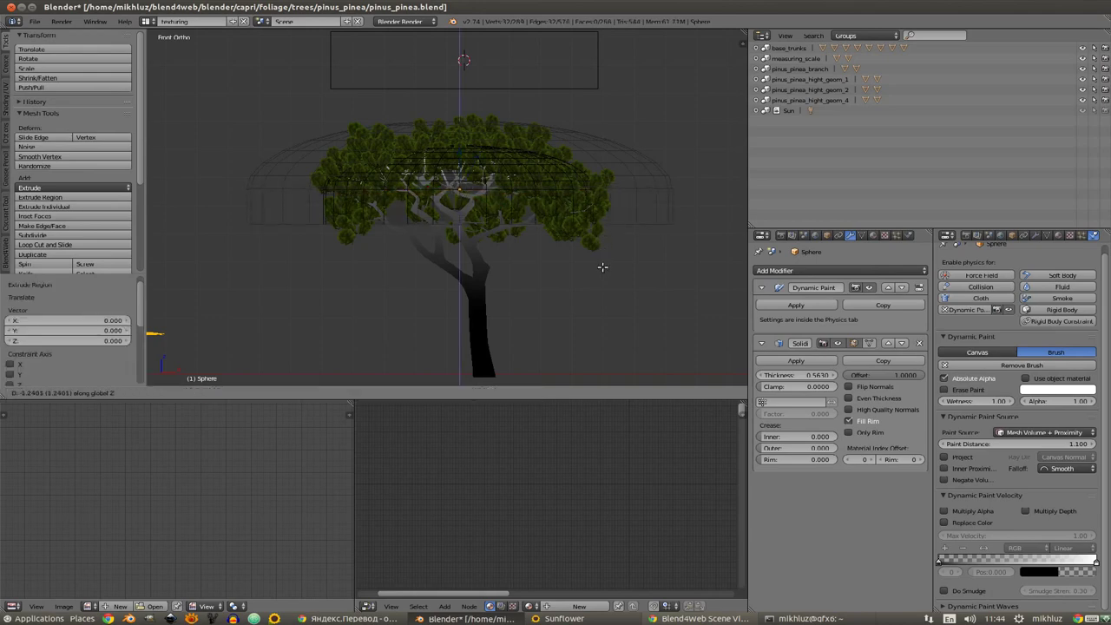
left_click(603, 268)
key("s")
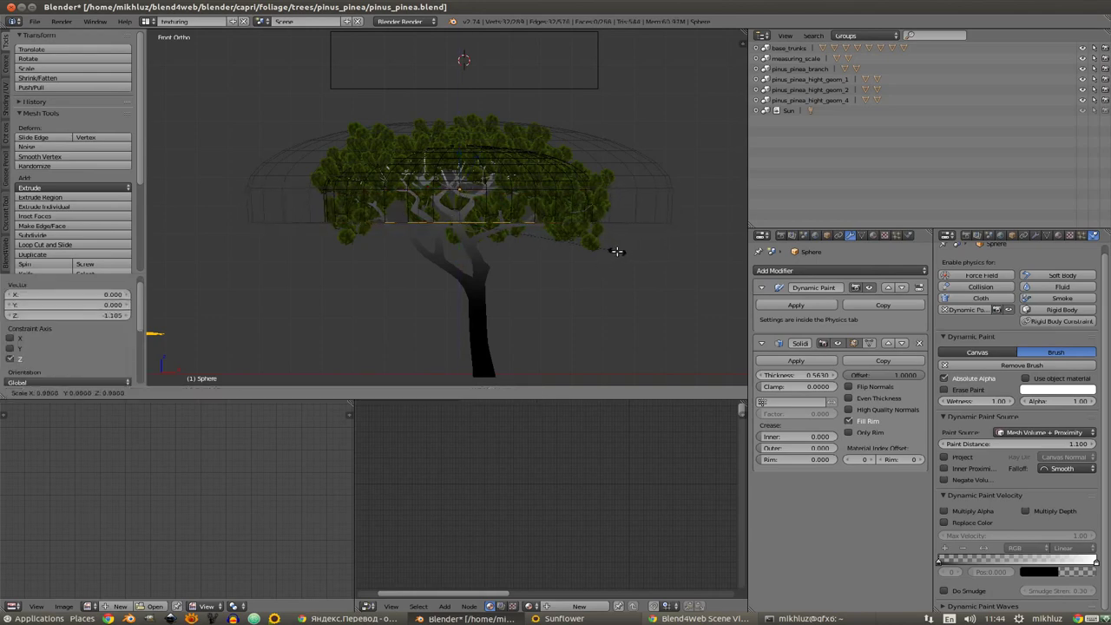
key("Escape")
key("Tab")
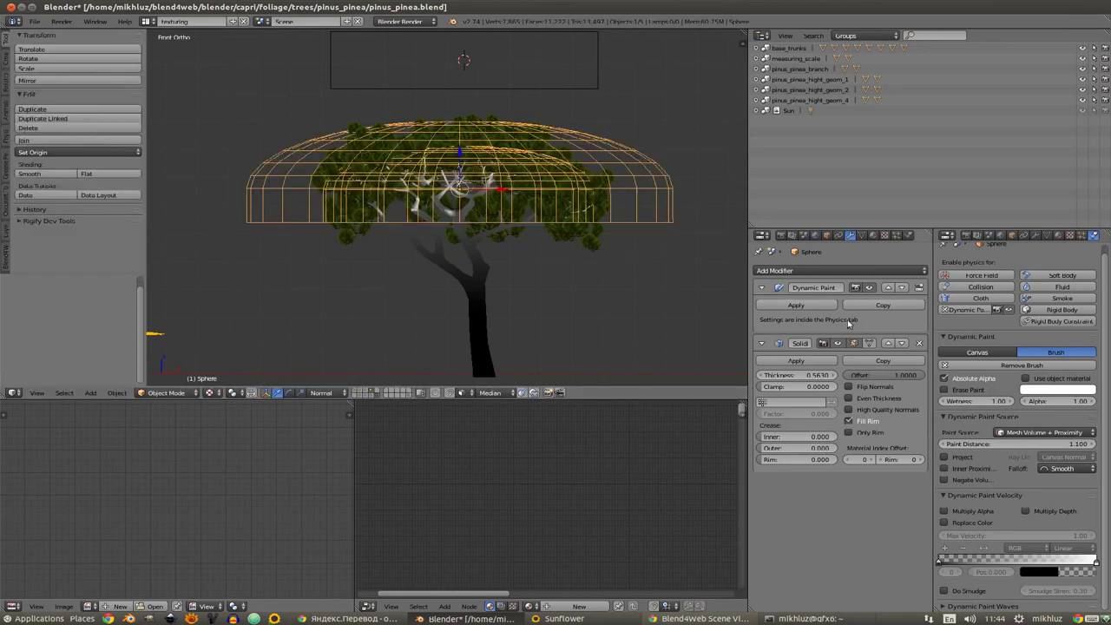
Step: Move the Solidify modifier to the top of the stack and apply it to the dome
left_click(891, 345)
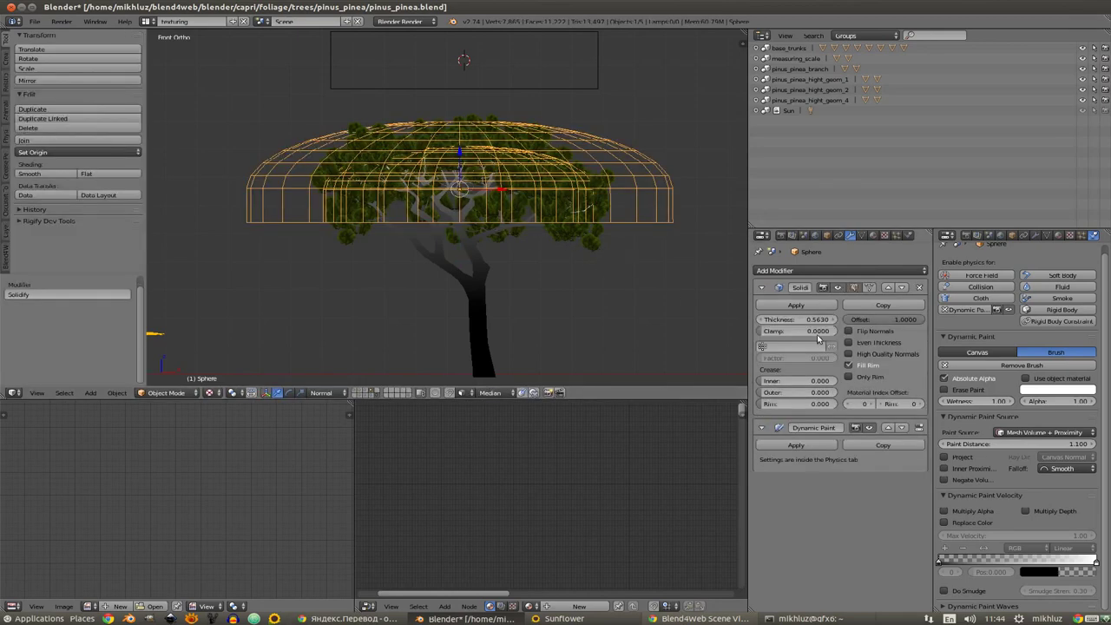
left_click(796, 305)
key("Tab")
key("a")
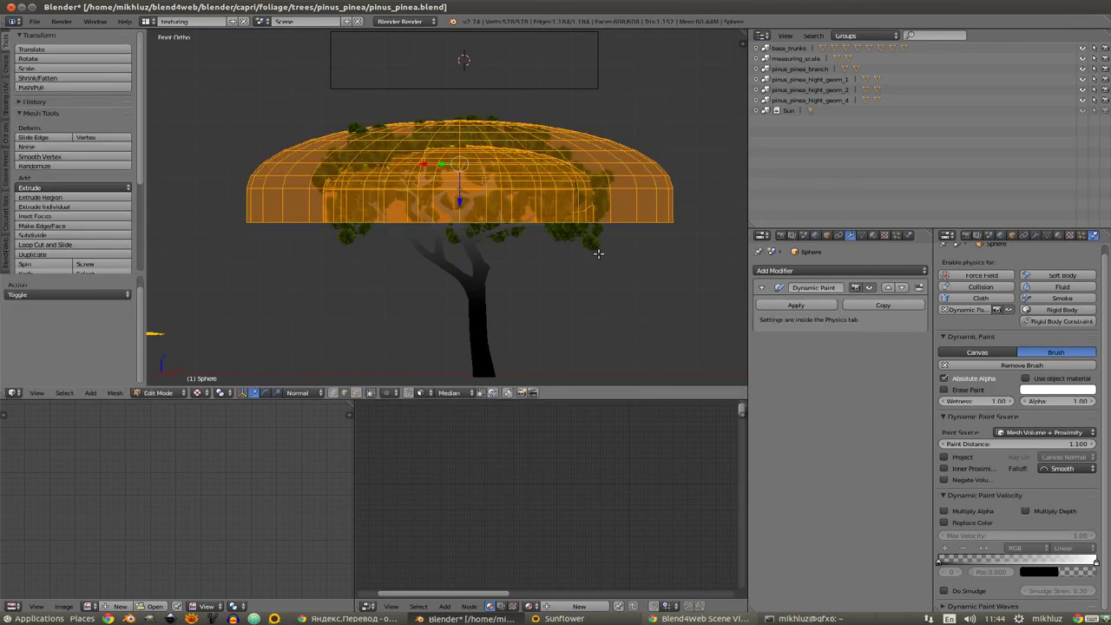
key("Tab")
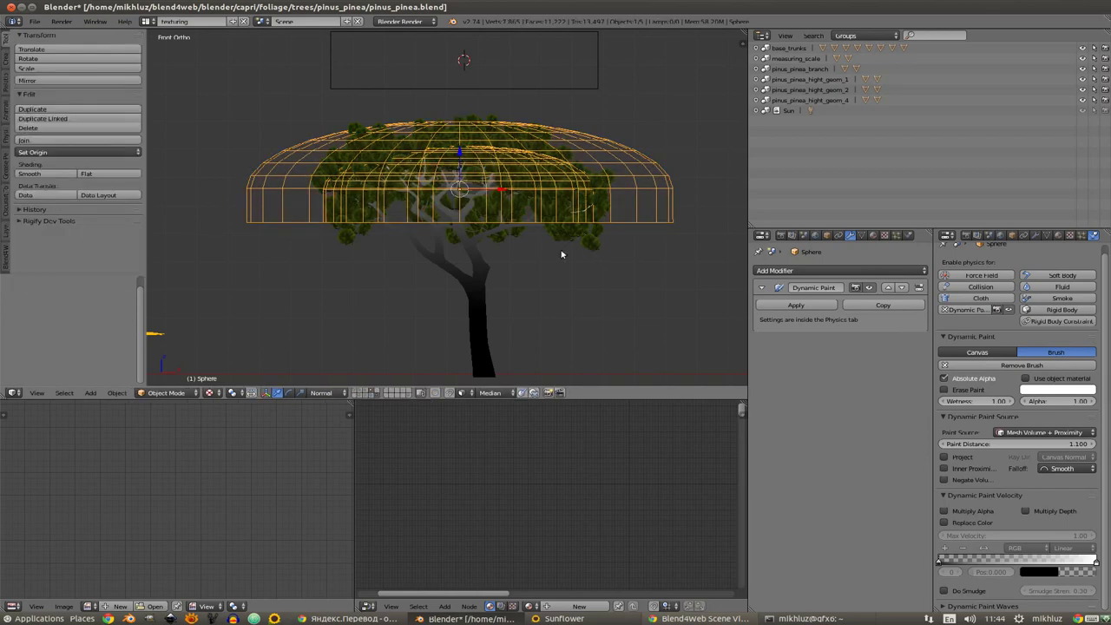
scroll(578, 256, "up", 1)
Step: Display the dome's face normals in edit mode to check their direction
key("n")
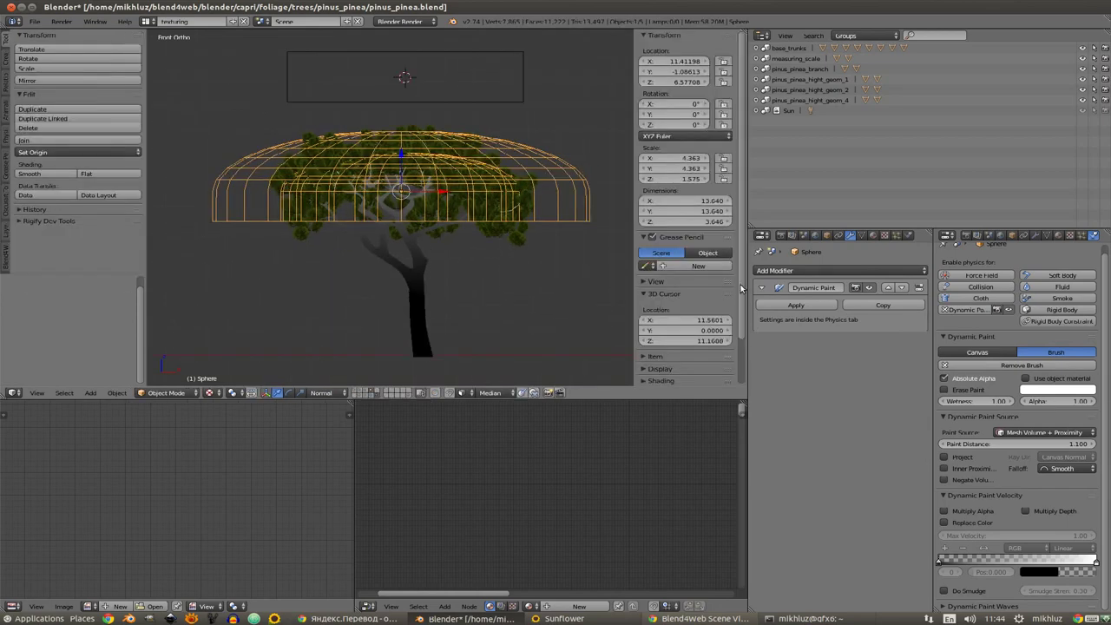
key("Tab")
key("a")
key("a")
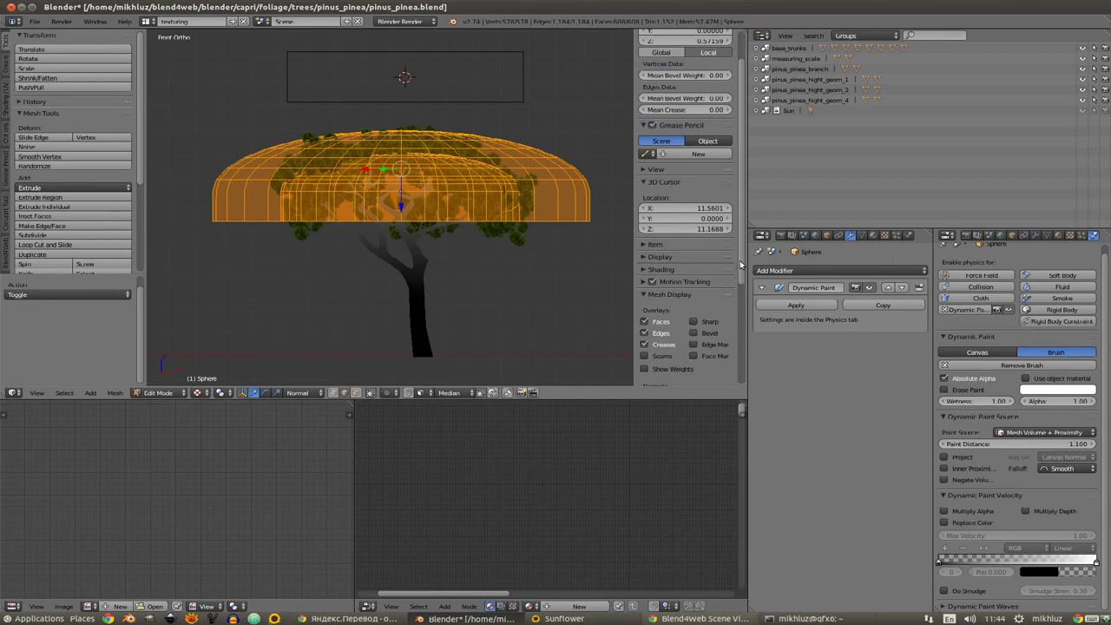
scroll(740, 264, "down", 3)
left_click(669, 292)
key("Tab")
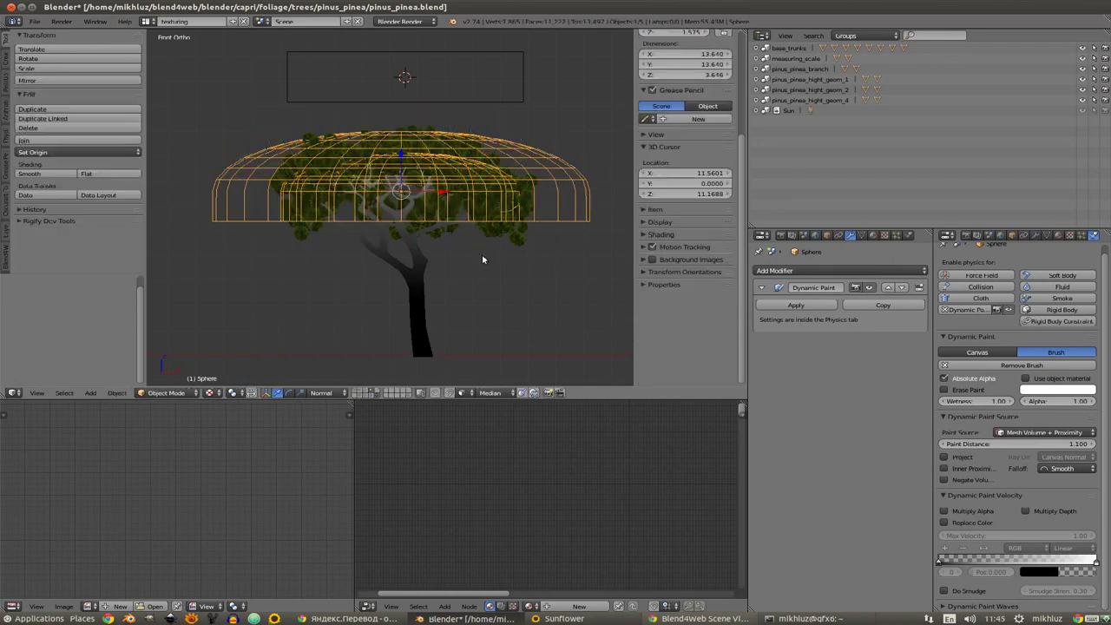
key("n")
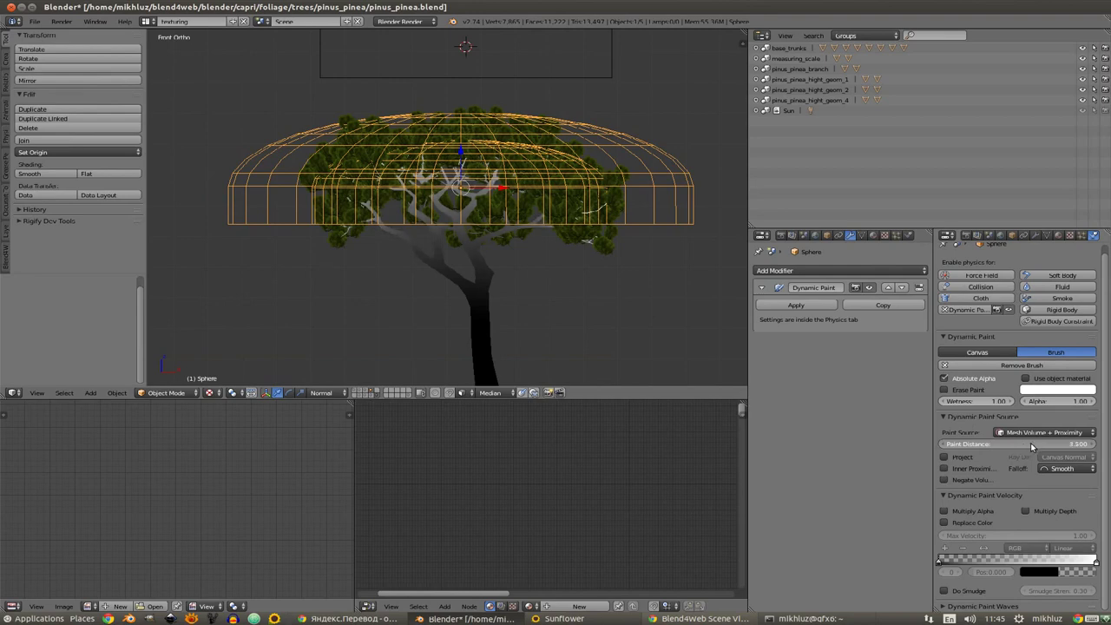
Step: Set the brush Paint Distance to 3.600, lower the dome slightly along Z, and save
left_click_drag(1031, 443, 1042, 443)
key("g")
key("z")
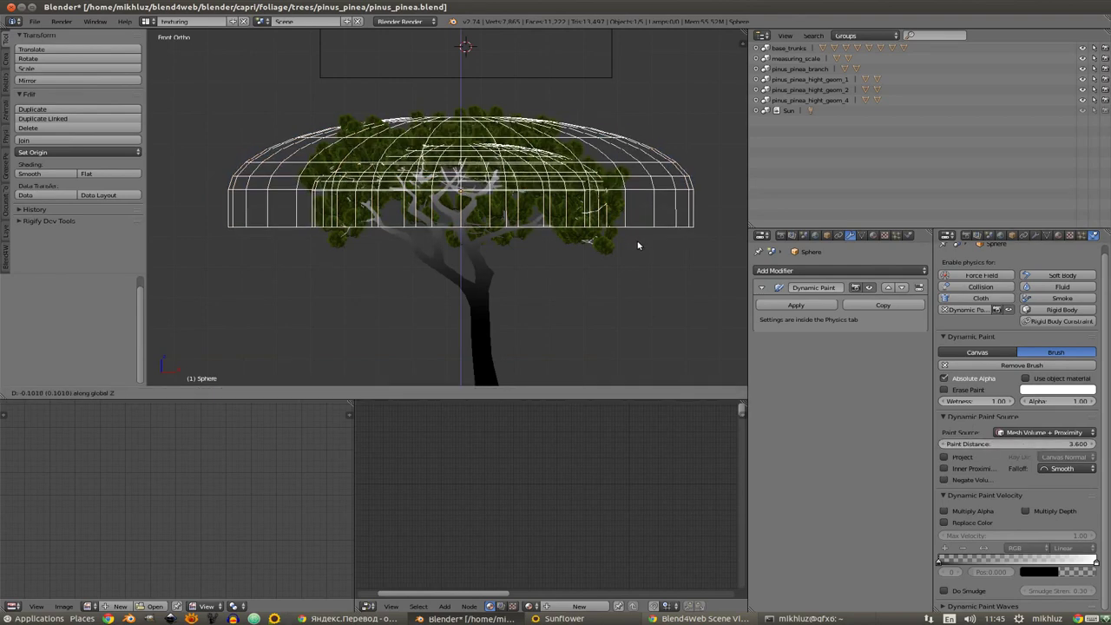
left_click(640, 241)
middle_click_drag(640, 241, 618, 255, "shift")
key("ctrl+s")
key("Return")
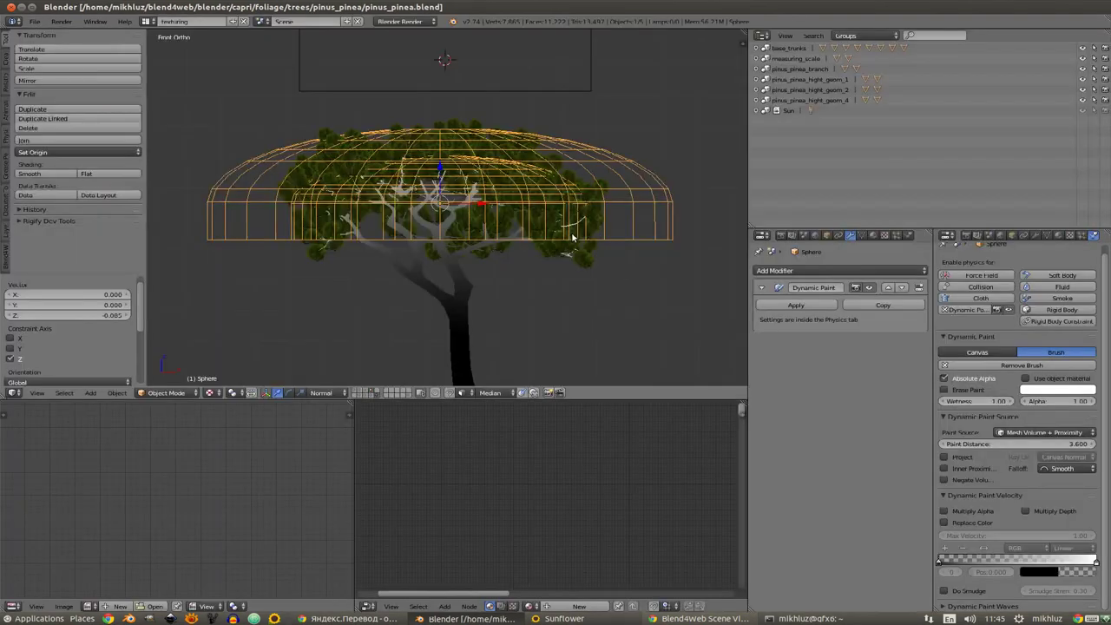
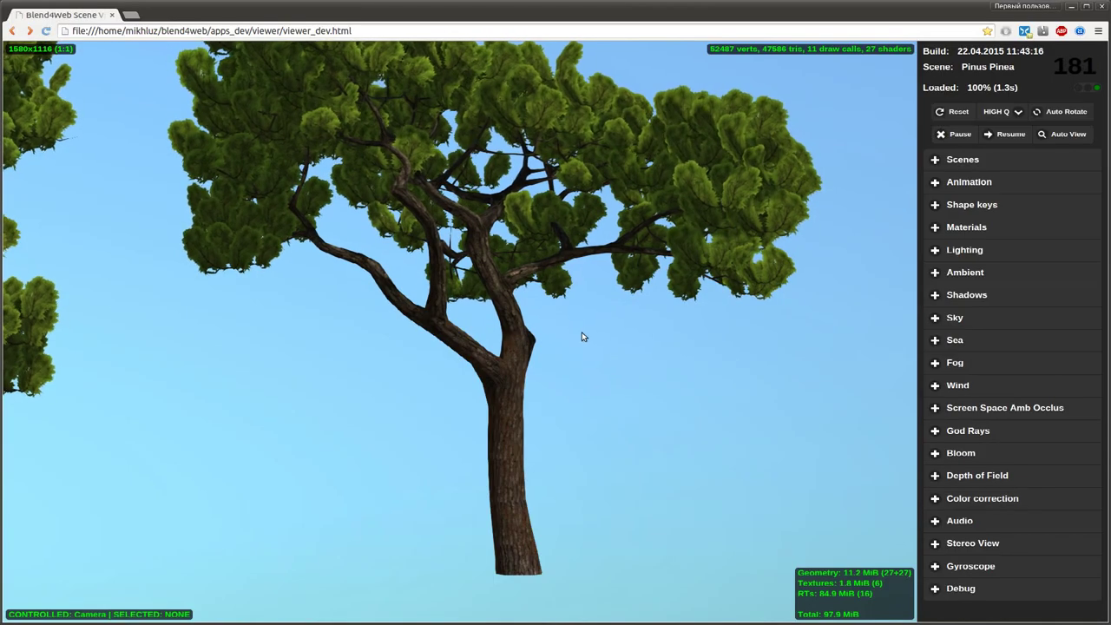
Step: Reload viewer_dev.html to load the new Pinus Pinea export and zoom around the pine
key("F5")
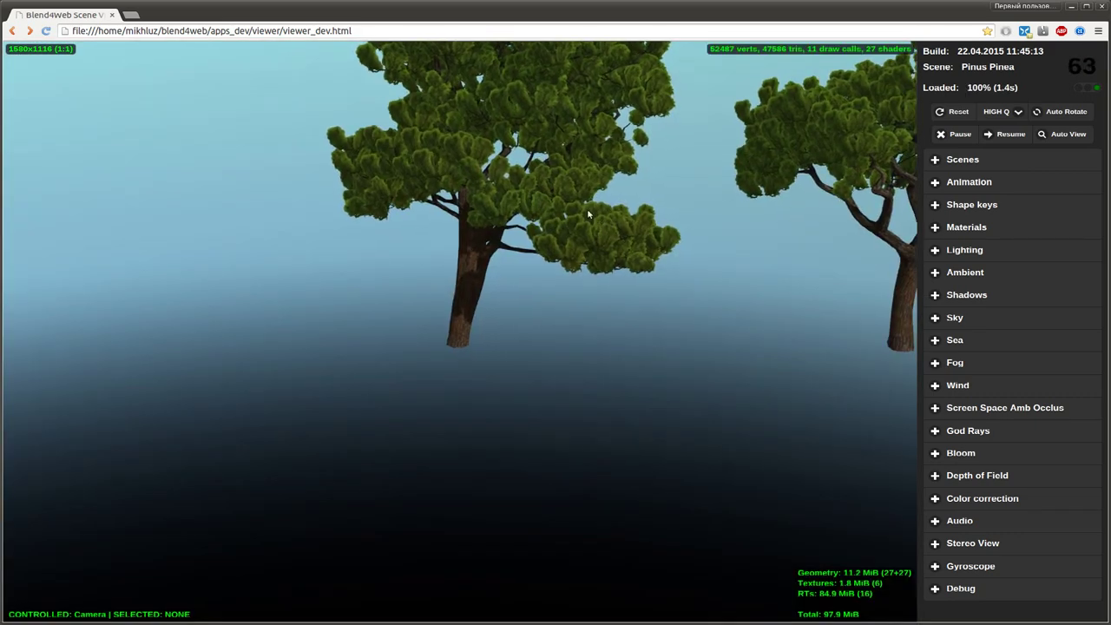
mouse_move(544, 357)
left_mouse_down()
mouse_move(701, 232)
mouse_move(480, 376)
mouse_move(439, 233)
left_mouse_up()
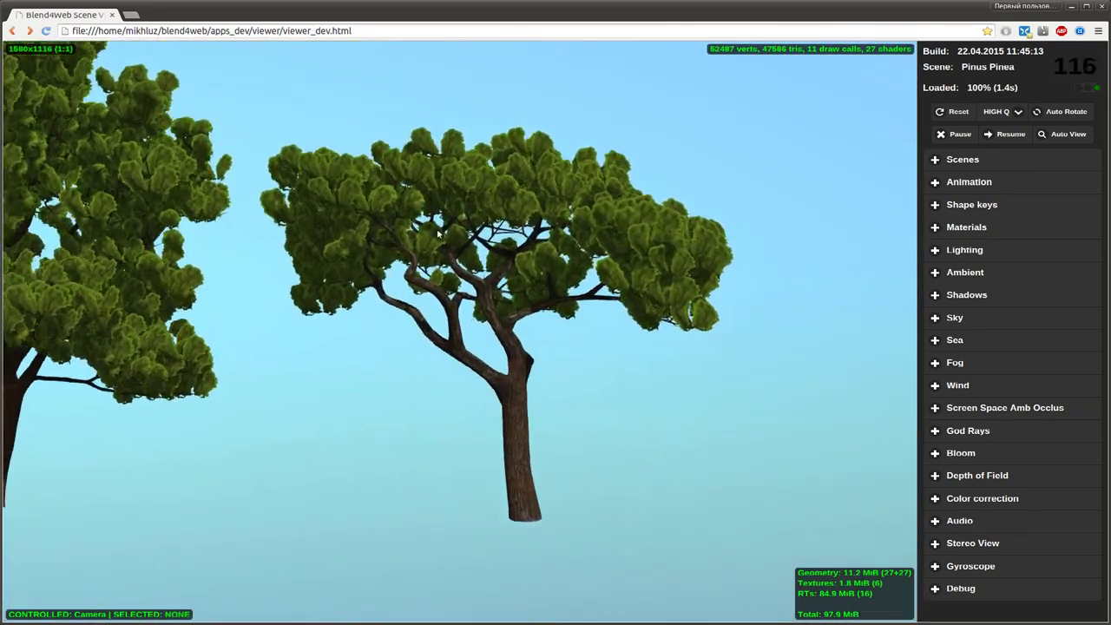
scroll(629, 374, "up", 5)
scroll(576, 345, "up", 3)
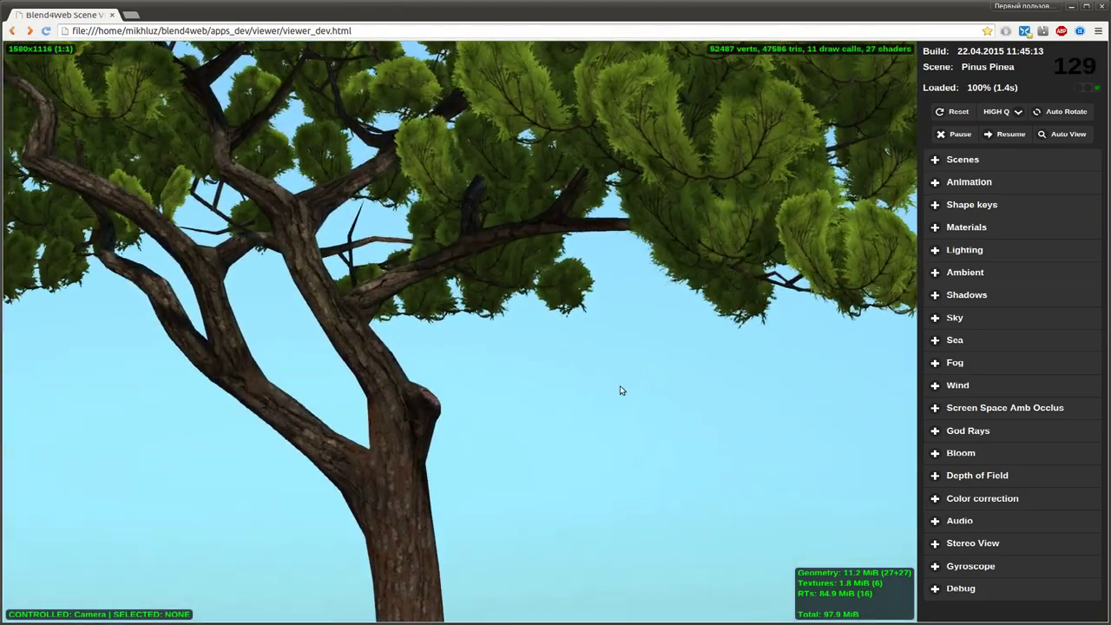
scroll(660, 395, "down", 3)
scroll(738, 382, "down", 2)
scroll(695, 356, "down", 2)
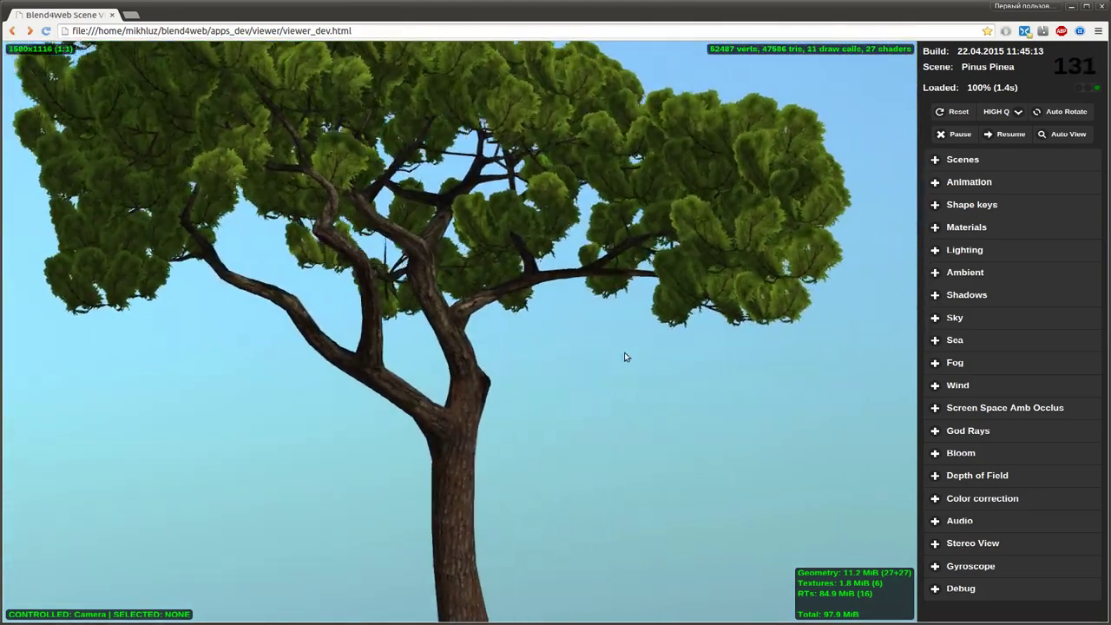
Step: Orbit around the pine to inspect its wide crown and the trunk beneath it
left_click_drag(625, 357, 317, 360)
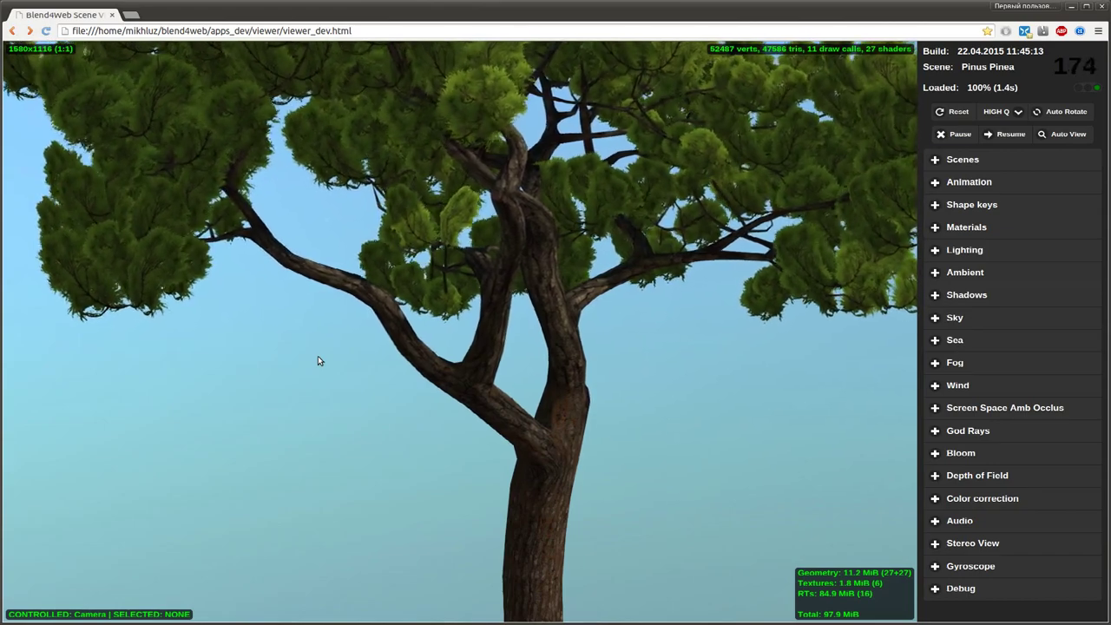
left_click_drag(322, 360, 650, 402)
scroll(643, 434, "up", 2)
scroll(621, 466, "up", 2)
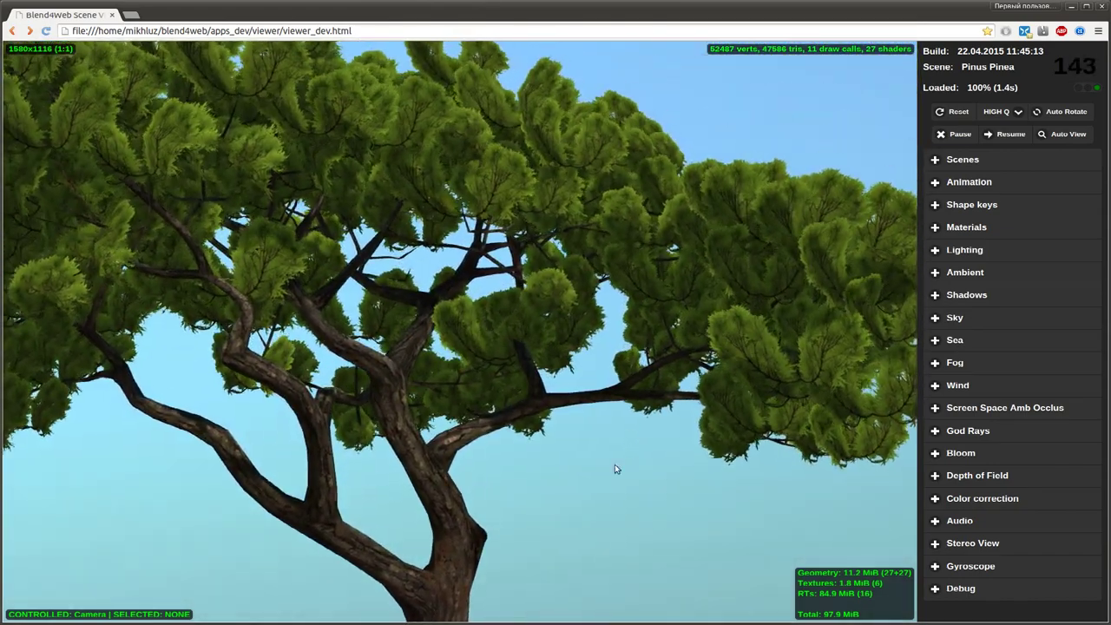
mouse_move(615, 469)
left_mouse_down()
mouse_move(536, 382)
mouse_move(578, 437)
left_mouse_up()
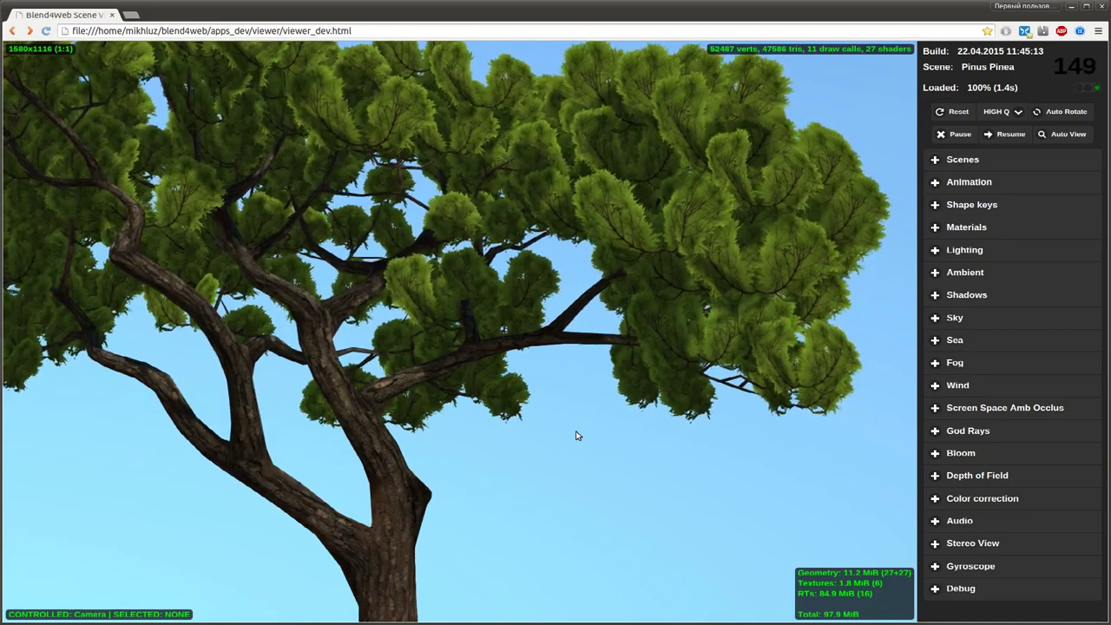
mouse_move(663, 442)
left_mouse_down()
mouse_move(496, 349)
mouse_move(632, 402)
mouse_move(557, 387)
left_mouse_up()
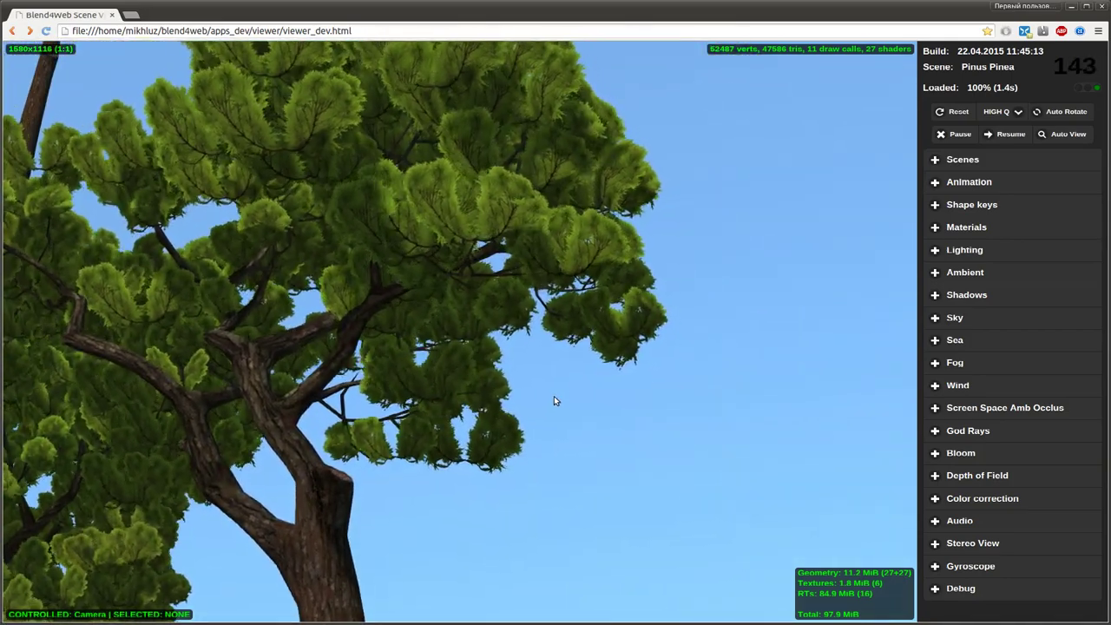
left_click_drag(544, 396, 674, 326)
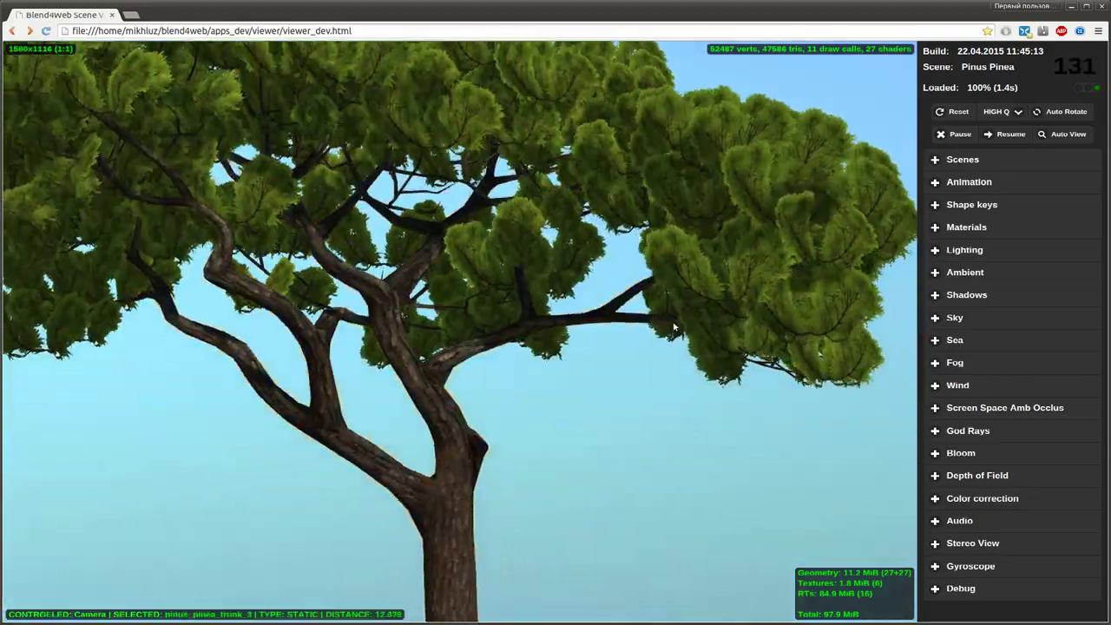
key("alt+Tab")
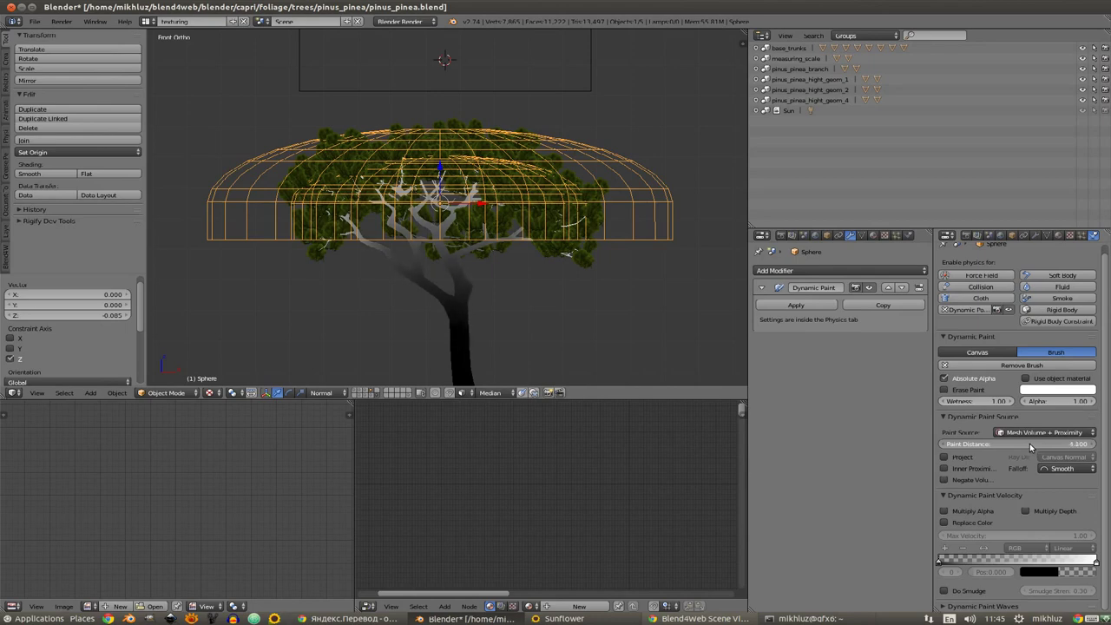
Step: Set the brush Paint Distance to 4.0 and lower the sphere slightly along Z
scroll(1030, 443, "up", 1, "ctrl")
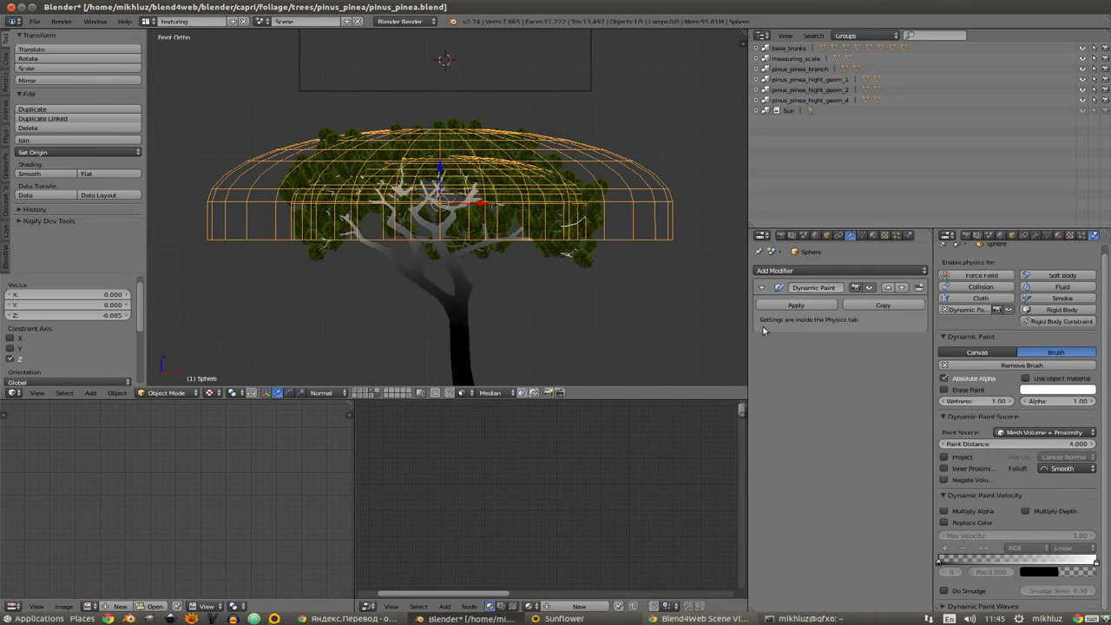
left_click(653, 236)
scroll(617, 264, "up", 1)
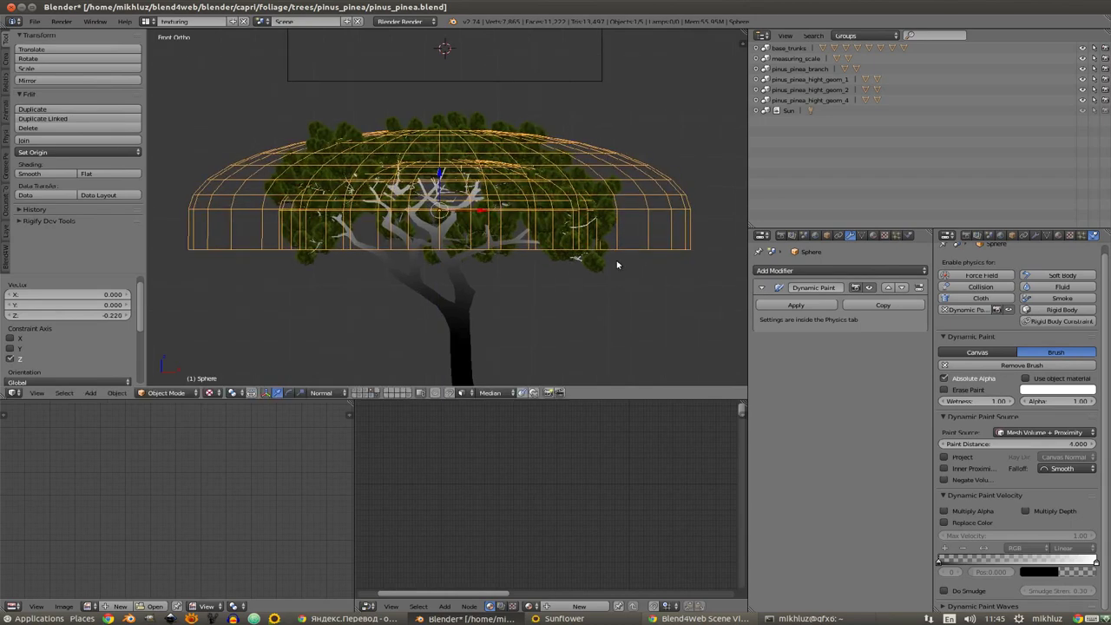
Step: Hide the leaves particles of pinus_pinea_trunk_3 in the viewport
right_click(460, 332)
left_click(1082, 234)
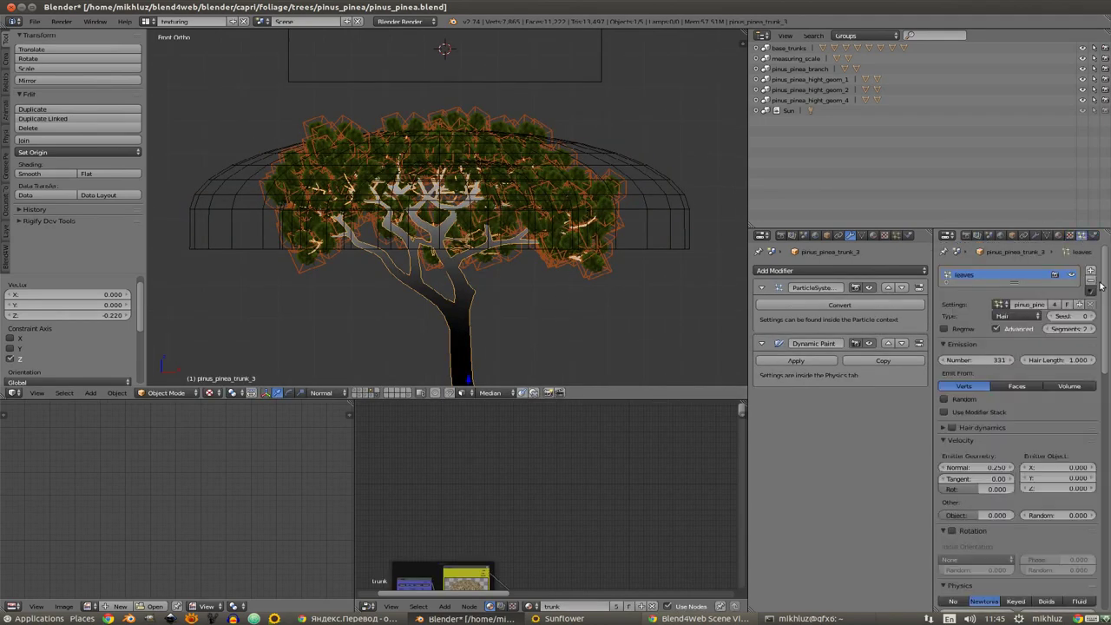
left_click(1069, 274)
scroll(596, 301, "up", 1)
scroll(702, 214, "up", 1)
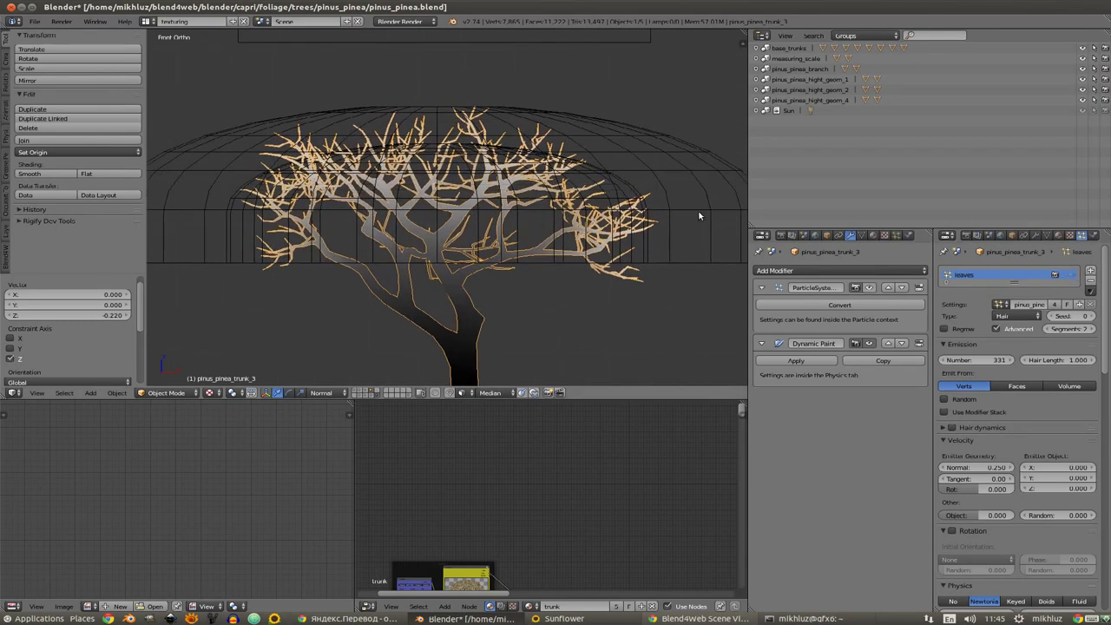
Step: Reselect pinus_pinea_trunk_3 and run B4W Export to preview the tree
right_click(667, 257)
right_click(465, 345)
scroll(612, 256, "down", 1)
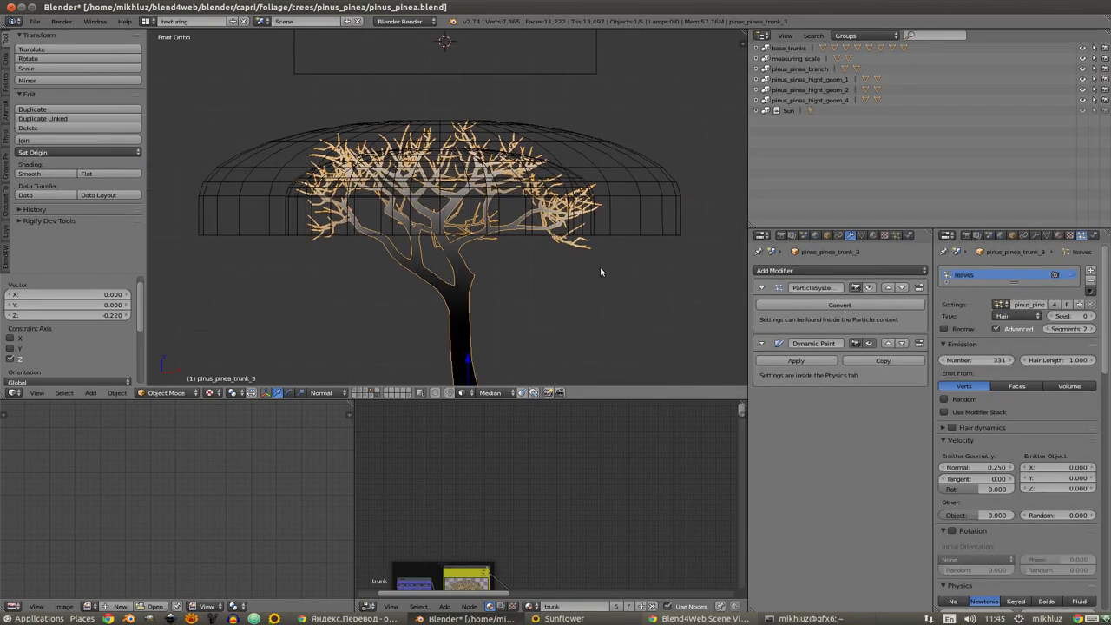
scroll(575, 293, "down", 1, "shift")
key("space")
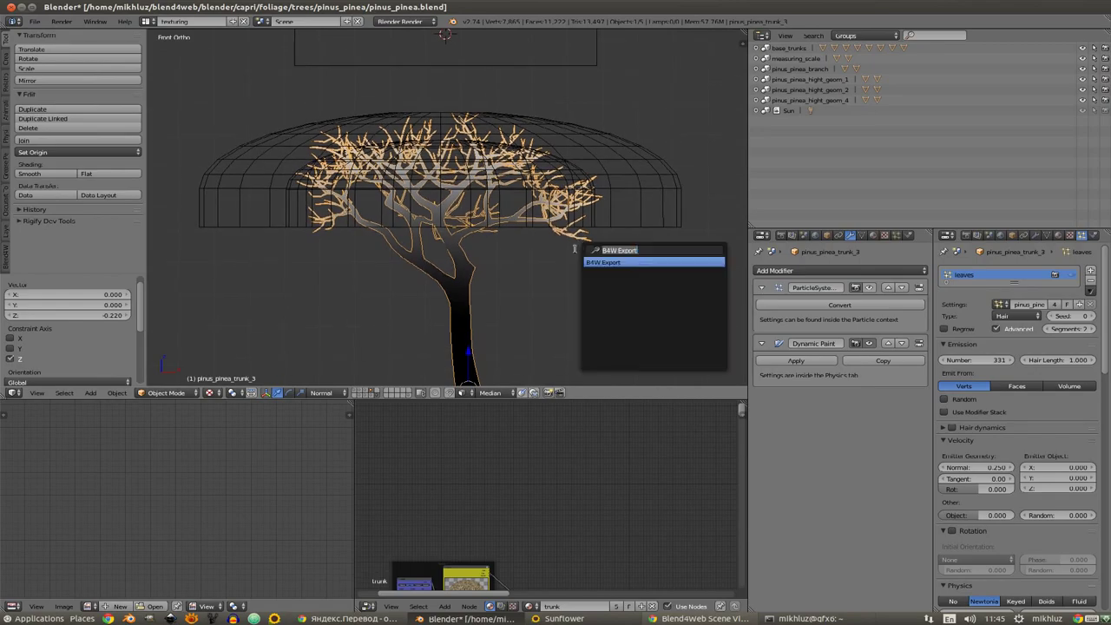
key("Return")
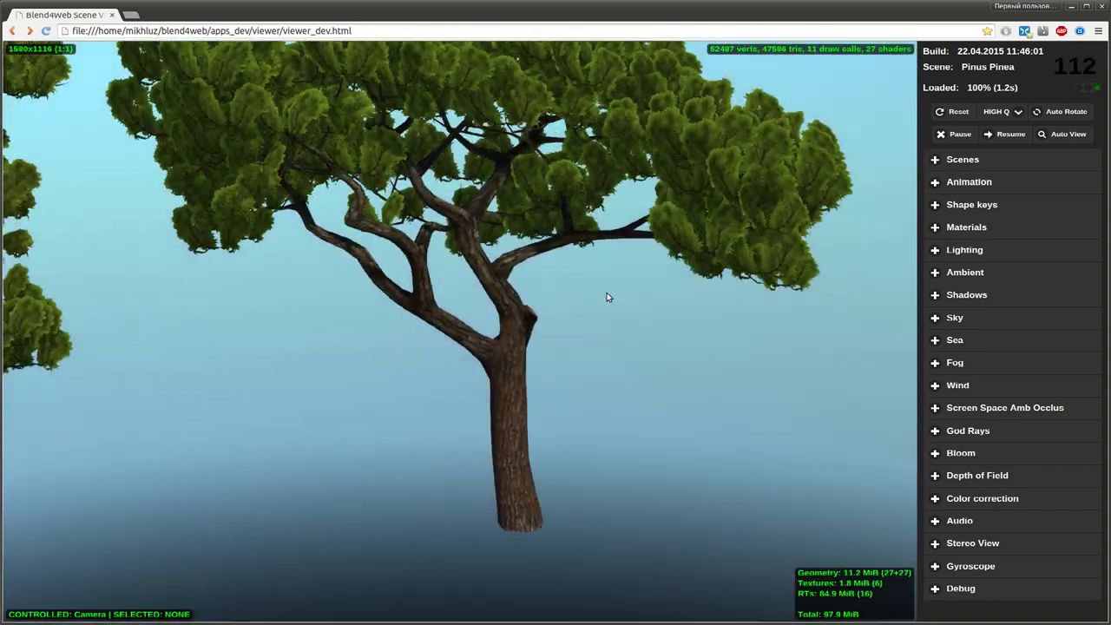
Step: Orbit to view the whole reloaded pine against the sky, then return to Blender
left_click_drag(639, 304, 593, 320)
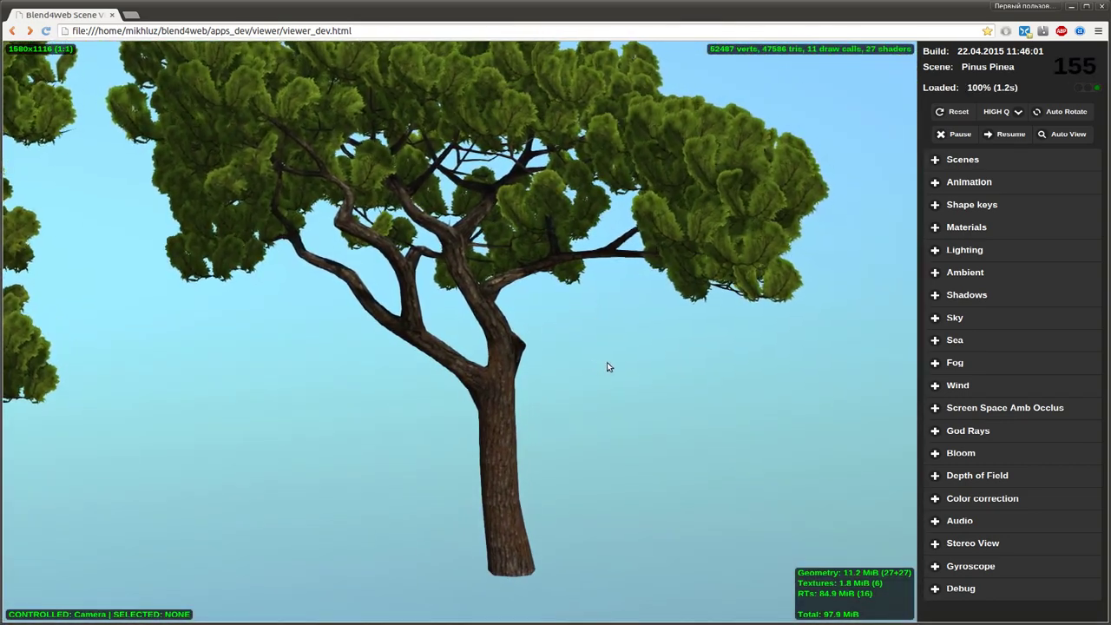
key("alt+Tab")
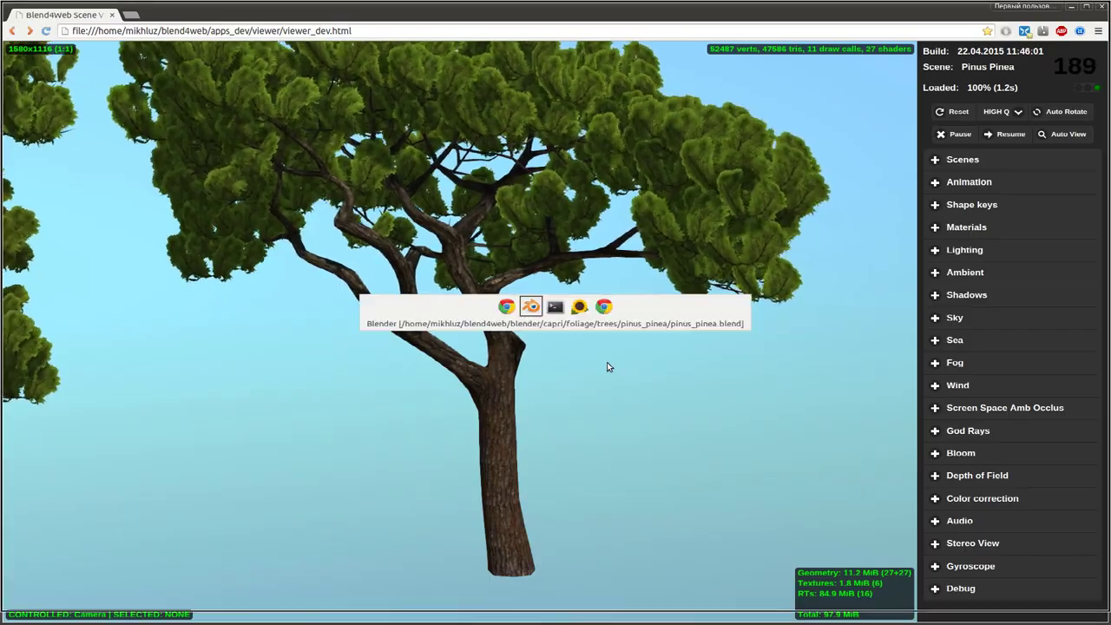
Step: Apply the Dynamic Paint modifier to the pine trunk to bake the colours
right_click(588, 71)
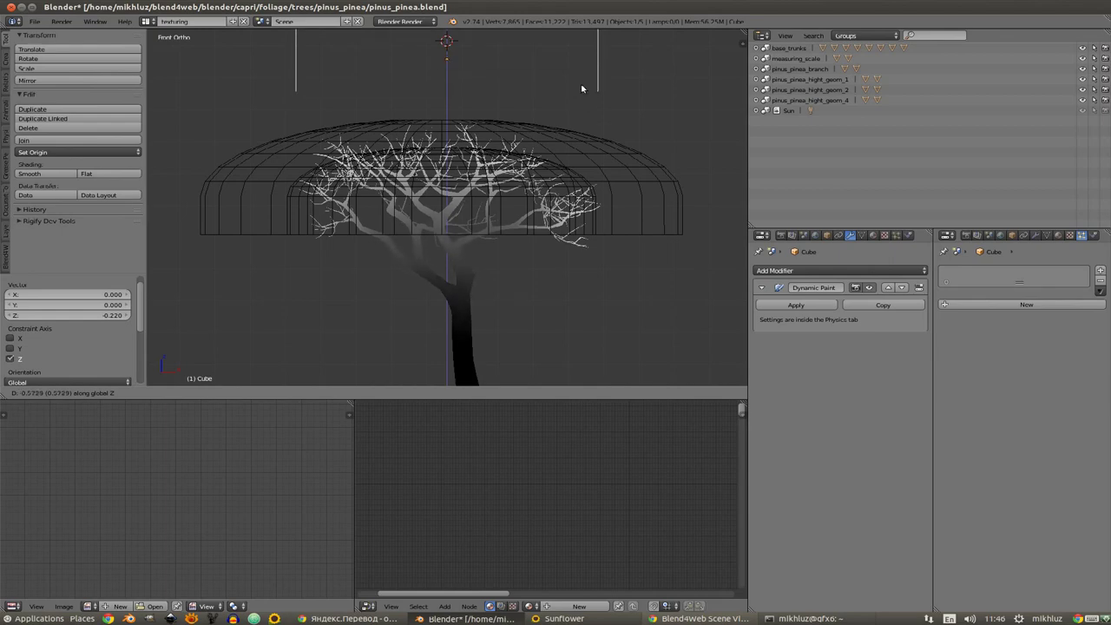
right_click(471, 311)
scroll(667, 336, "down", 2)
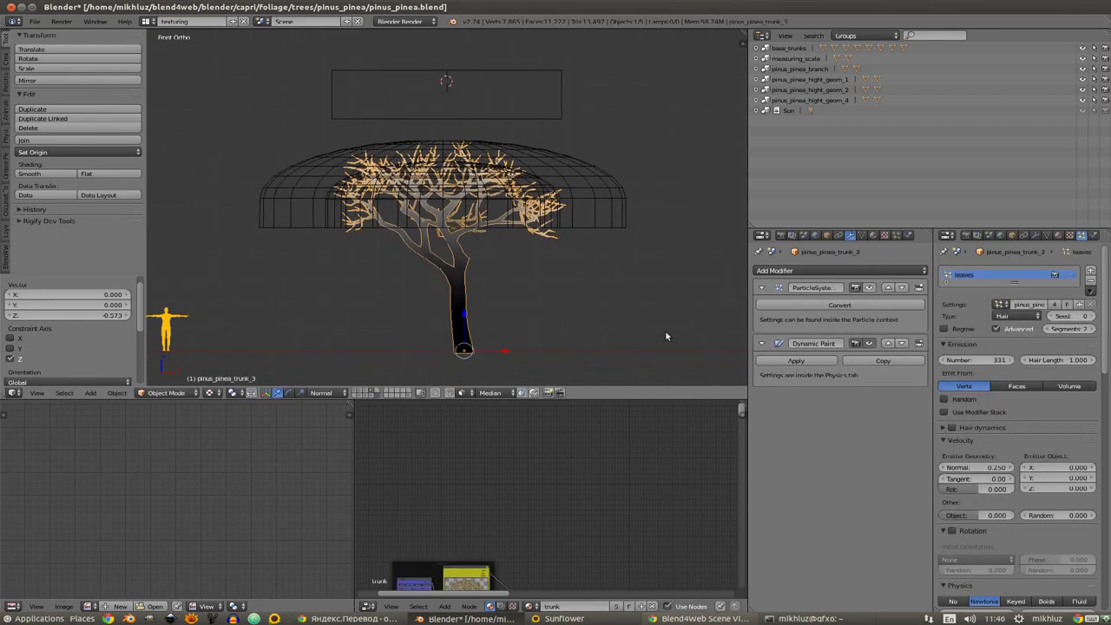
left_click(799, 359)
Step: Delete the dome-shaped sphere and the Cube helper objects
right_click(600, 201)
right_click(551, 116, "shift")
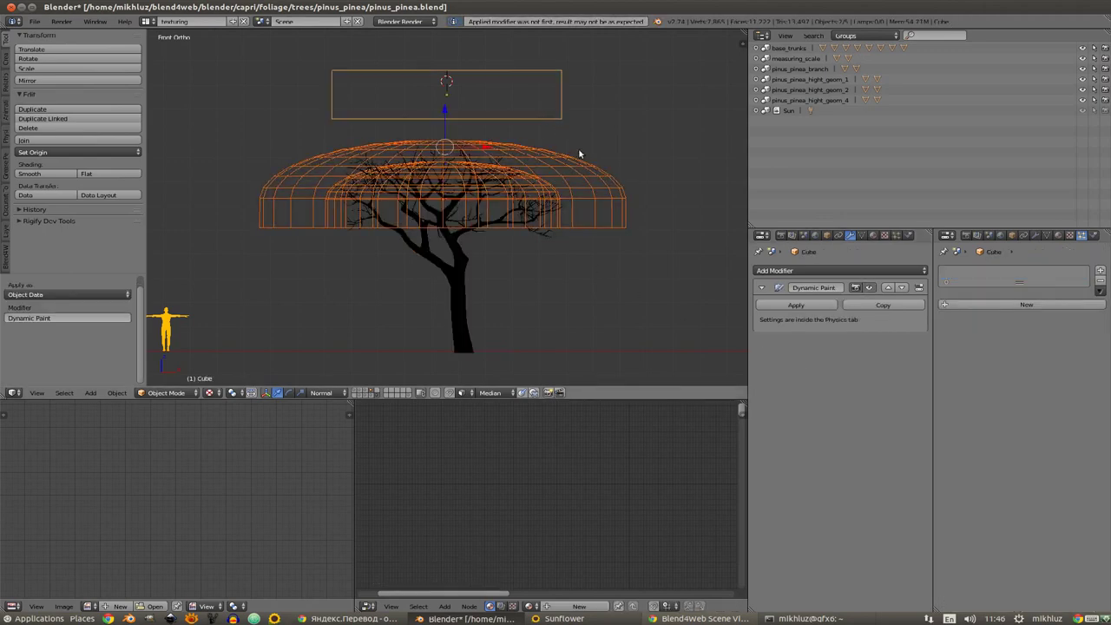
left_click(569, 154)
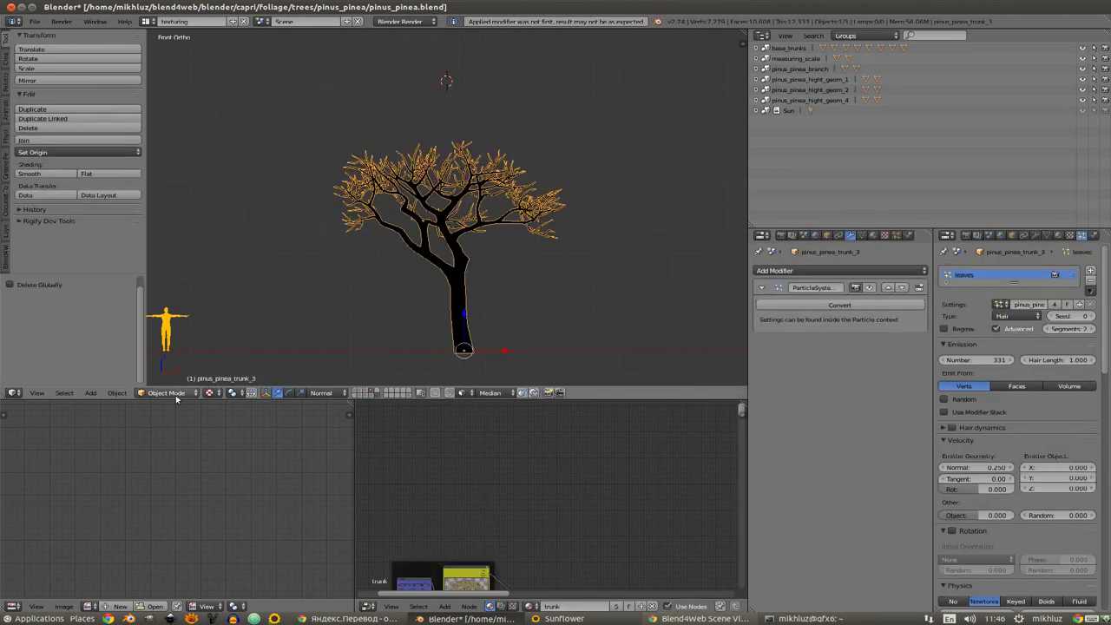
Step: Check the baked vertex colour layers on the trunk in Vertex Paint mode, then return to Object mode
left_click(182, 350)
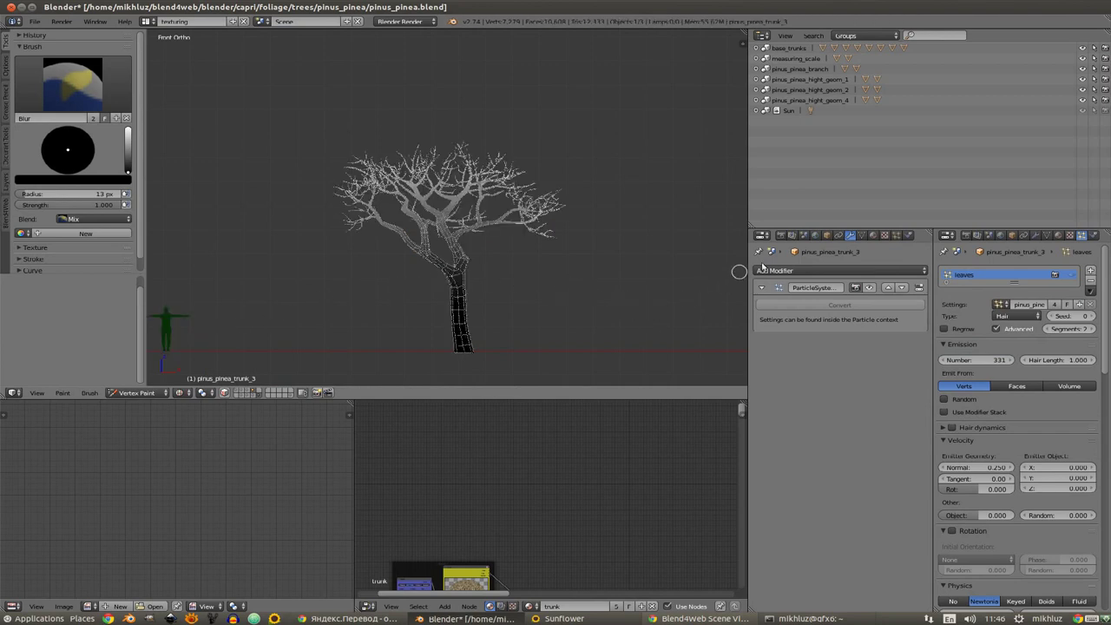
left_click(830, 235)
scroll(927, 417, "down", 3)
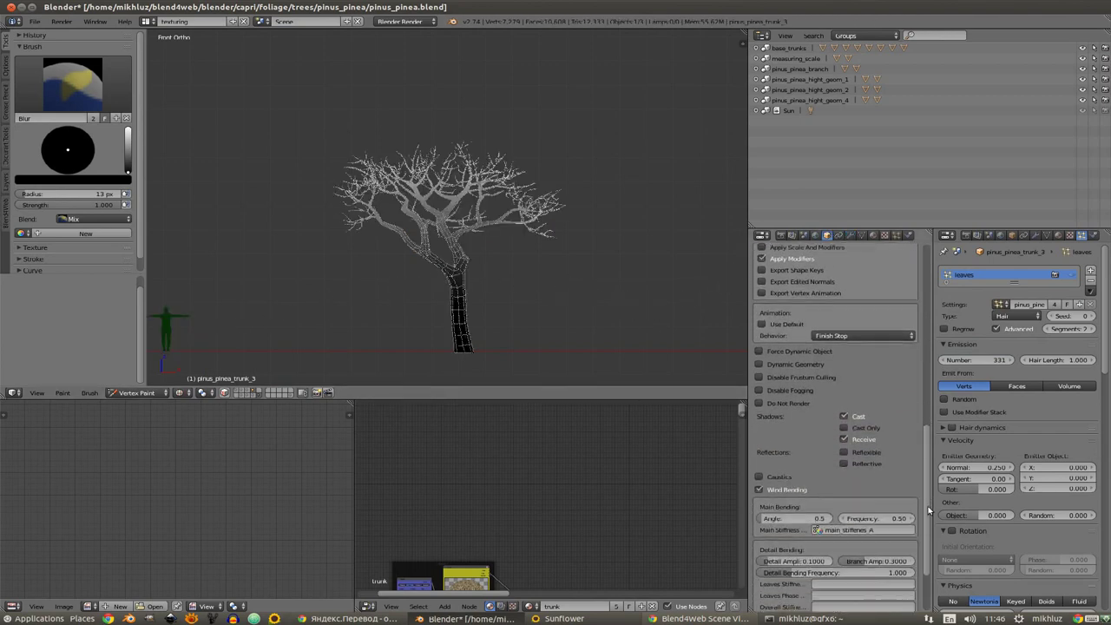
scroll(907, 460, "down", 3)
left_click(873, 236)
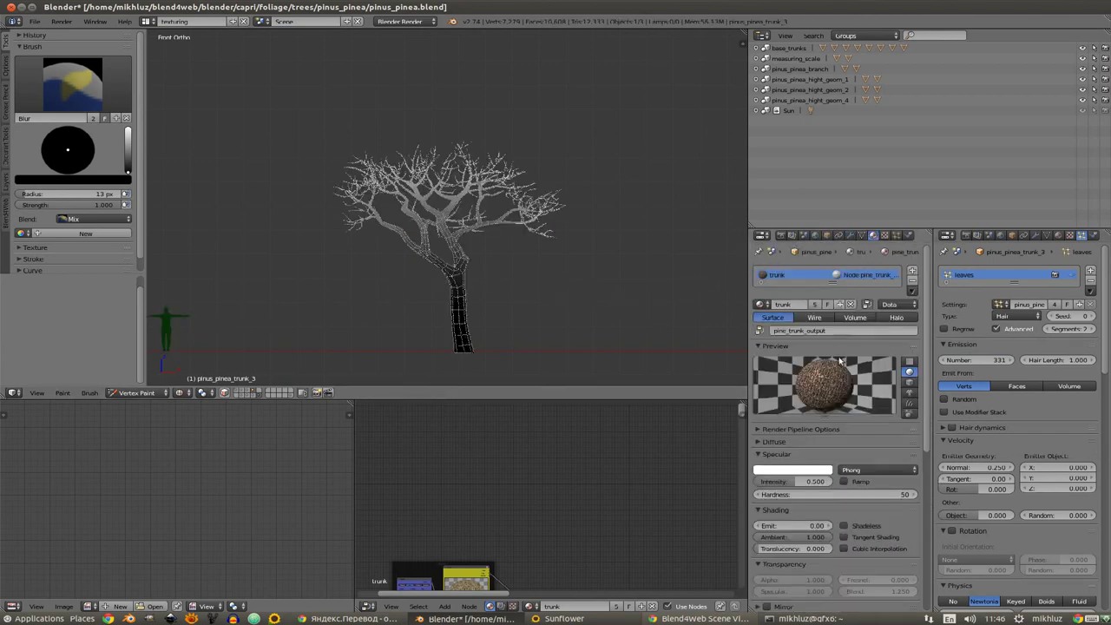
left_click(862, 236)
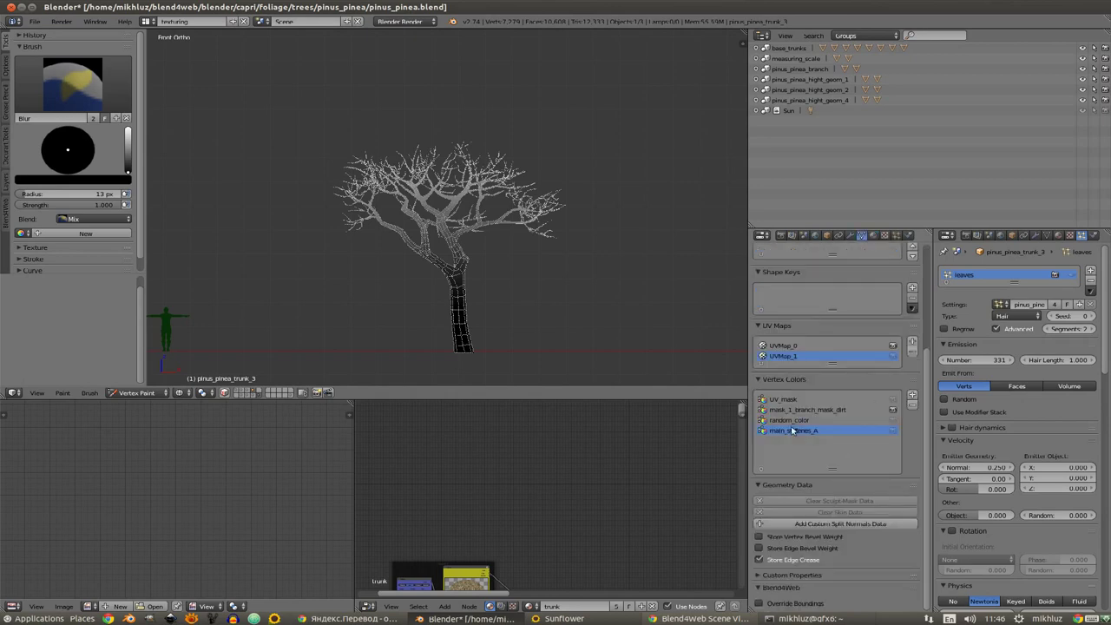
scroll(521, 235, "up", 2)
scroll(524, 240, "up", 3)
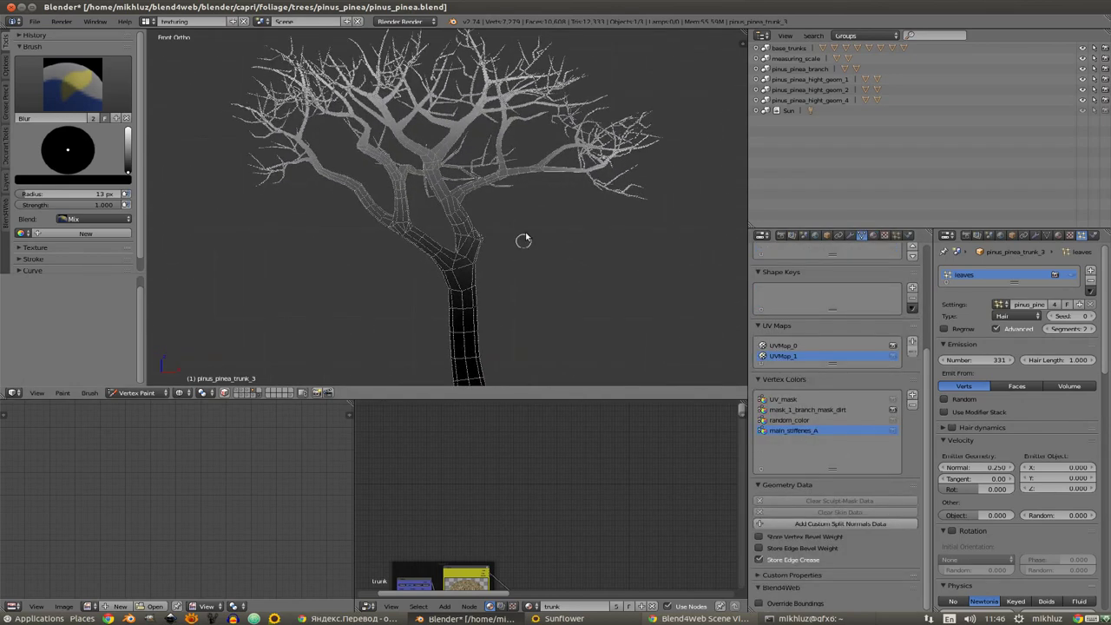
middle_click_drag(524, 240, 535, 280)
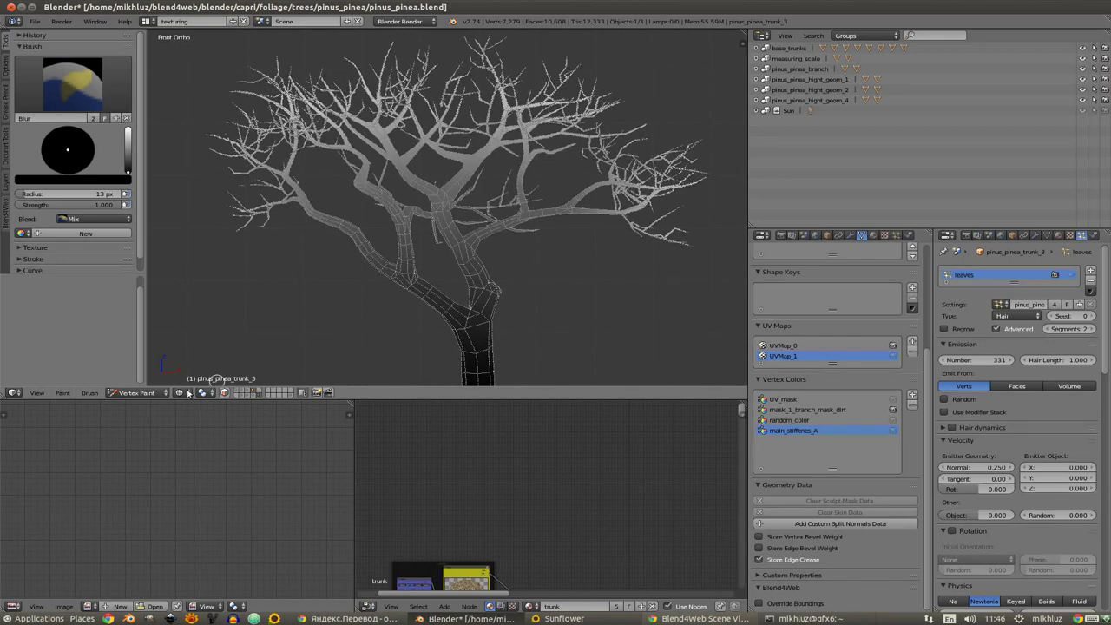
left_click(165, 380)
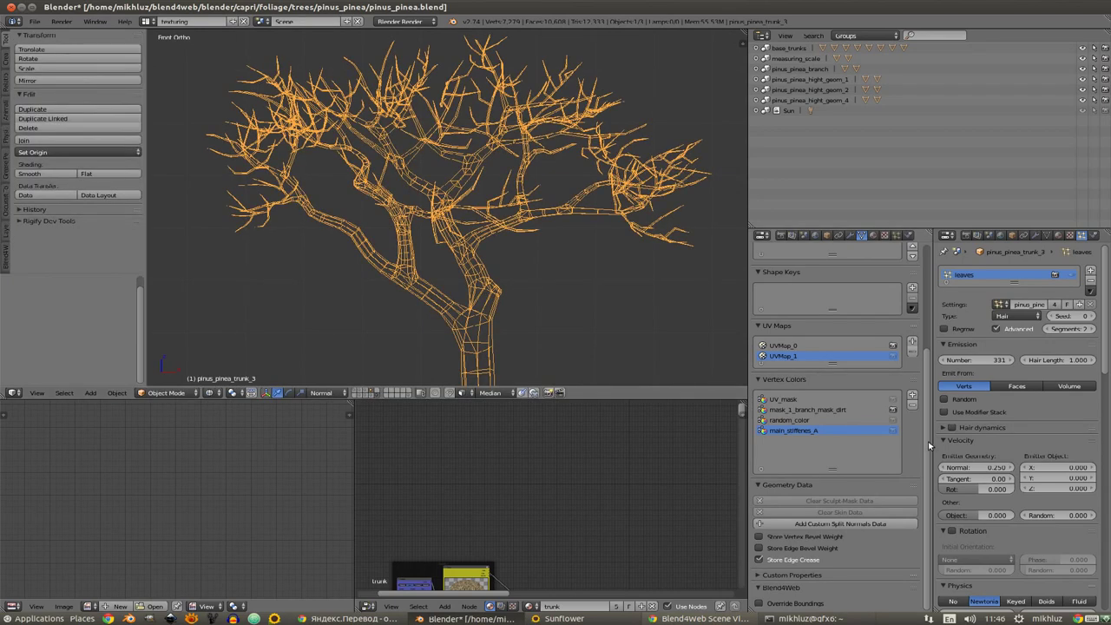
Step: Set main_stiffenes_A under Wind Bending and re-enable display of the leaf particles
left_click(825, 235)
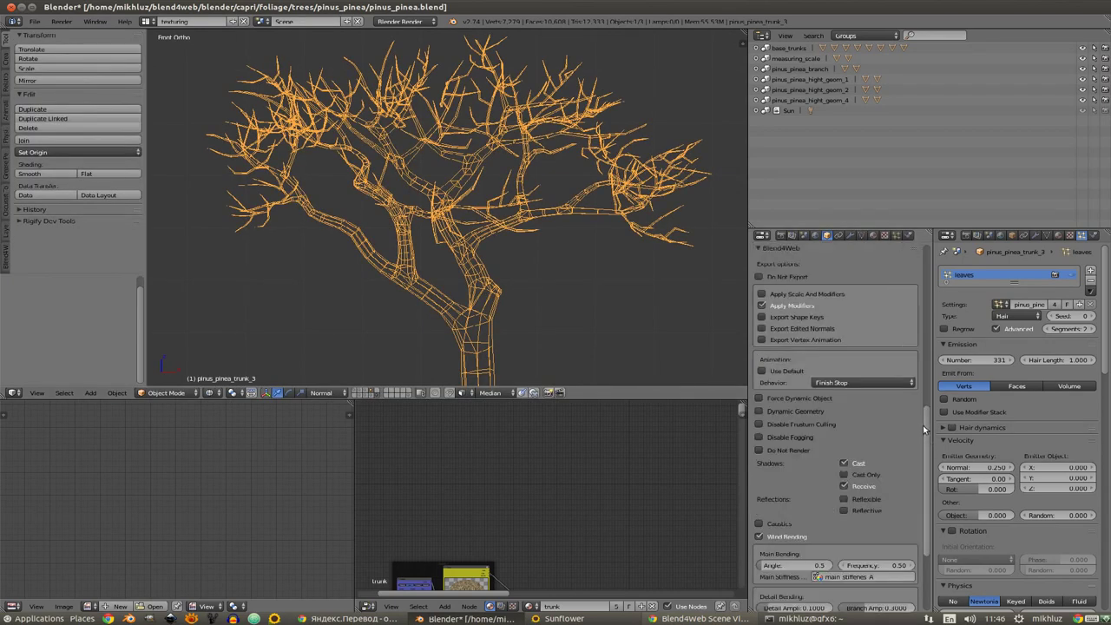
scroll(926, 429, "down", 3)
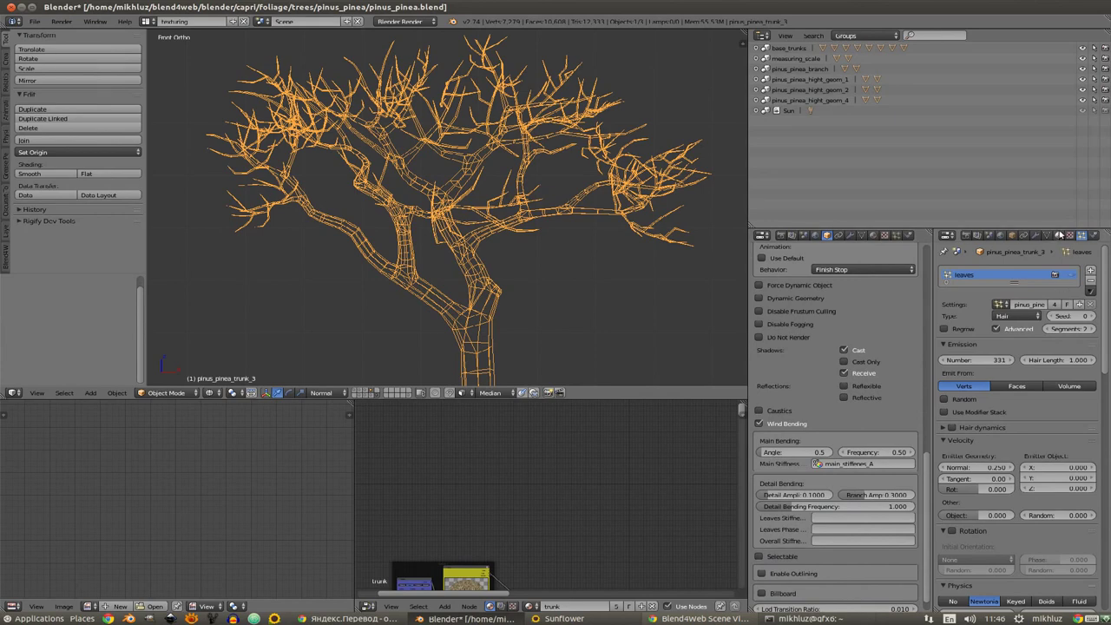
left_click(1059, 236)
scroll(504, 272, "down", 1)
scroll(528, 275, "down", 2)
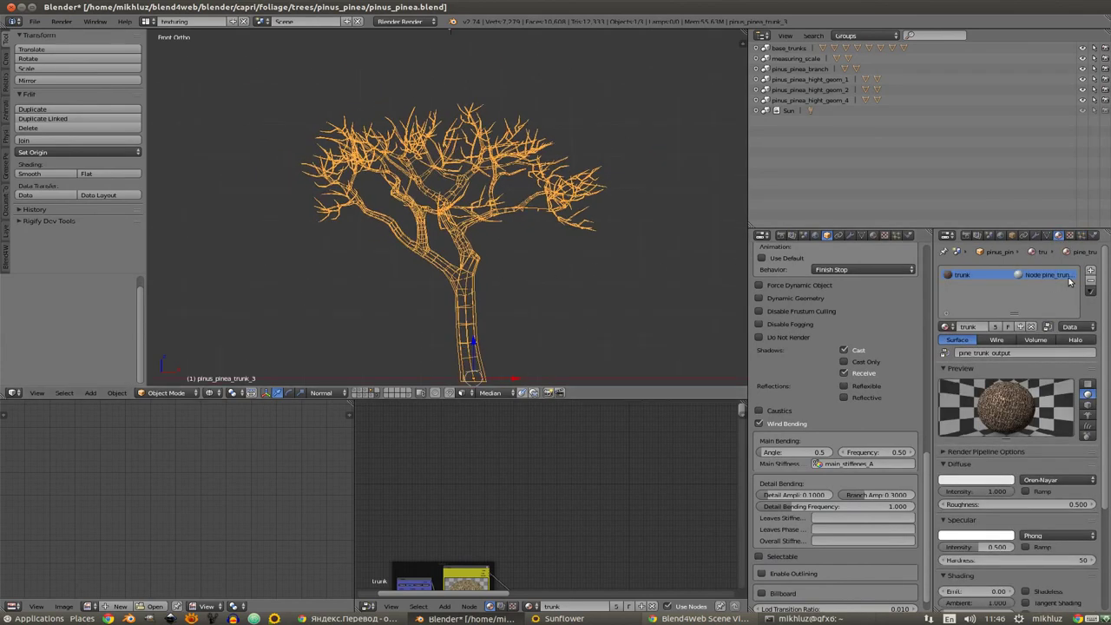
left_click(1083, 236)
left_click(1075, 276)
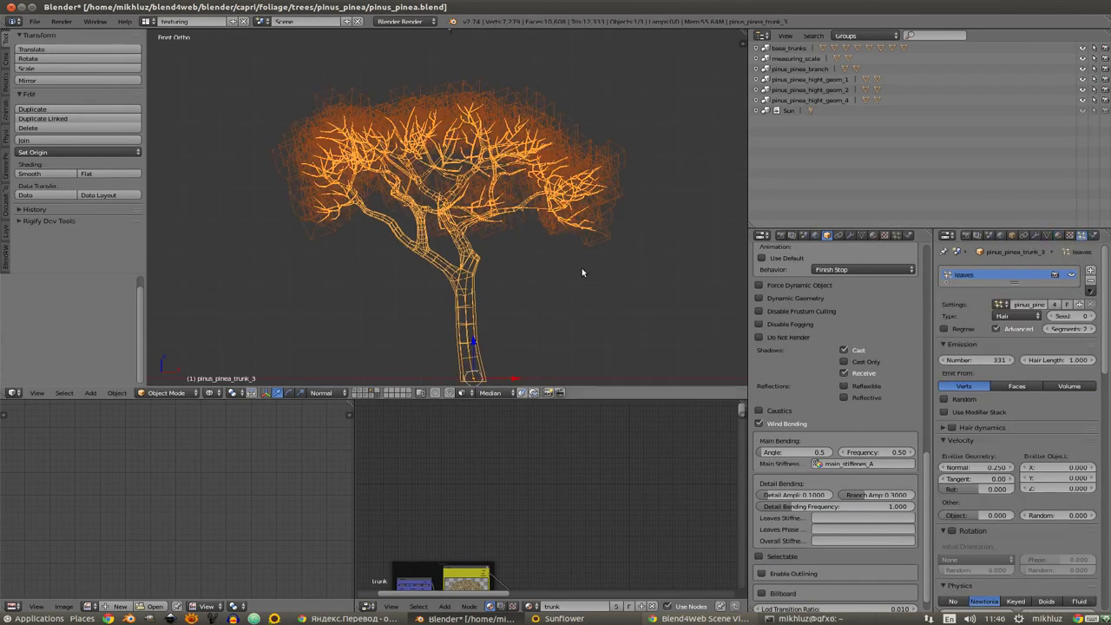
Step: Run B4W Export to re-export Pinus Pinea for the viewer
middle_click_drag(574, 276, 583, 265)
key("space")
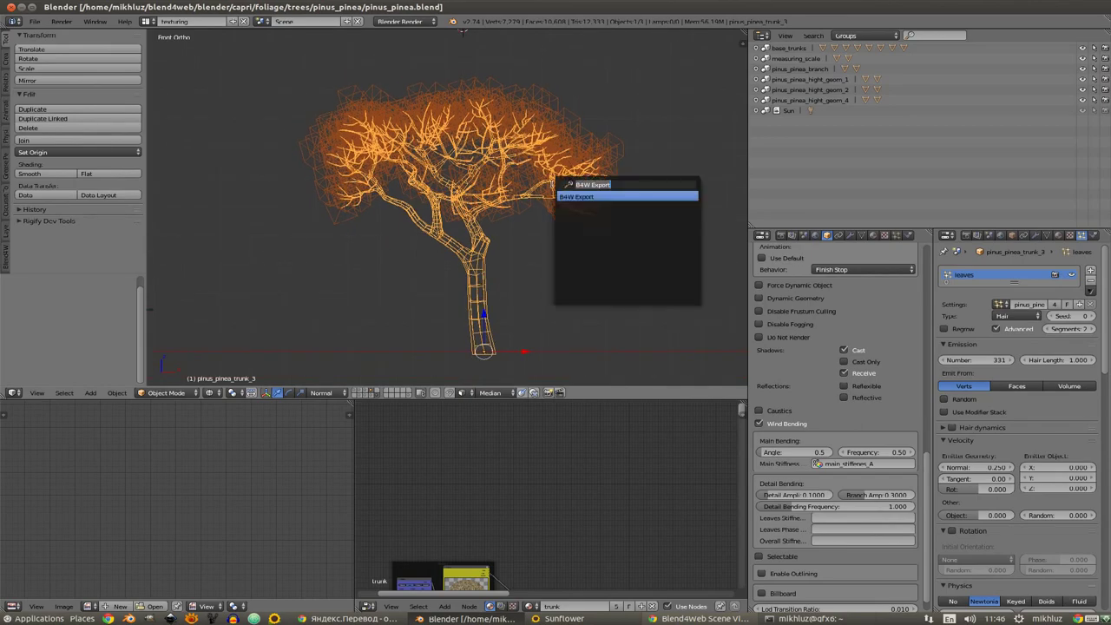
key("Return")
key("alt+Tab")
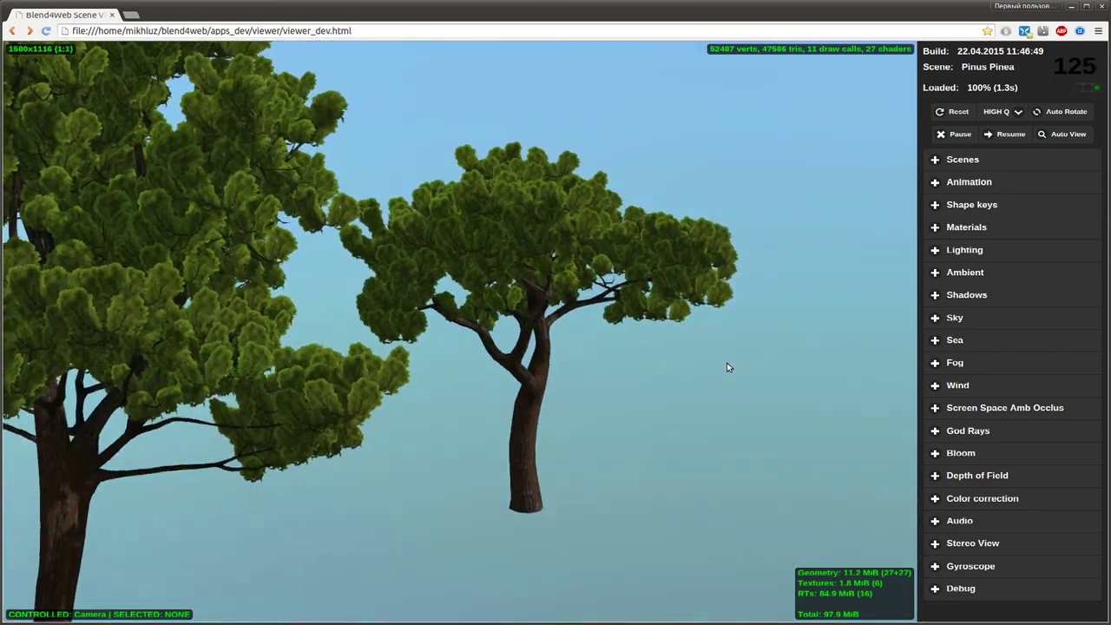
Step: Orbit around the baked pine to view its branching trunk and dense clustered foliage
mouse_move(728, 368)
left_mouse_down()
mouse_move(568, 402)
mouse_move(622, 372)
mouse_move(477, 362)
mouse_move(603, 359)
mouse_move(504, 349)
mouse_move(623, 385)
mouse_move(568, 379)
mouse_move(588, 399)
mouse_move(501, 392)
mouse_move(411, 337)
mouse_move(745, 412)
mouse_move(552, 404)
mouse_move(616, 257)
mouse_move(251, 373)
mouse_move(194, 379)
mouse_move(347, 389)
mouse_move(218, 308)
mouse_move(295, 339)
mouse_move(502, 383)
mouse_move(370, 397)
mouse_move(565, 404)
mouse_move(324, 393)
mouse_move(720, 437)
mouse_move(784, 494)
mouse_move(692, 495)
left_mouse_up()
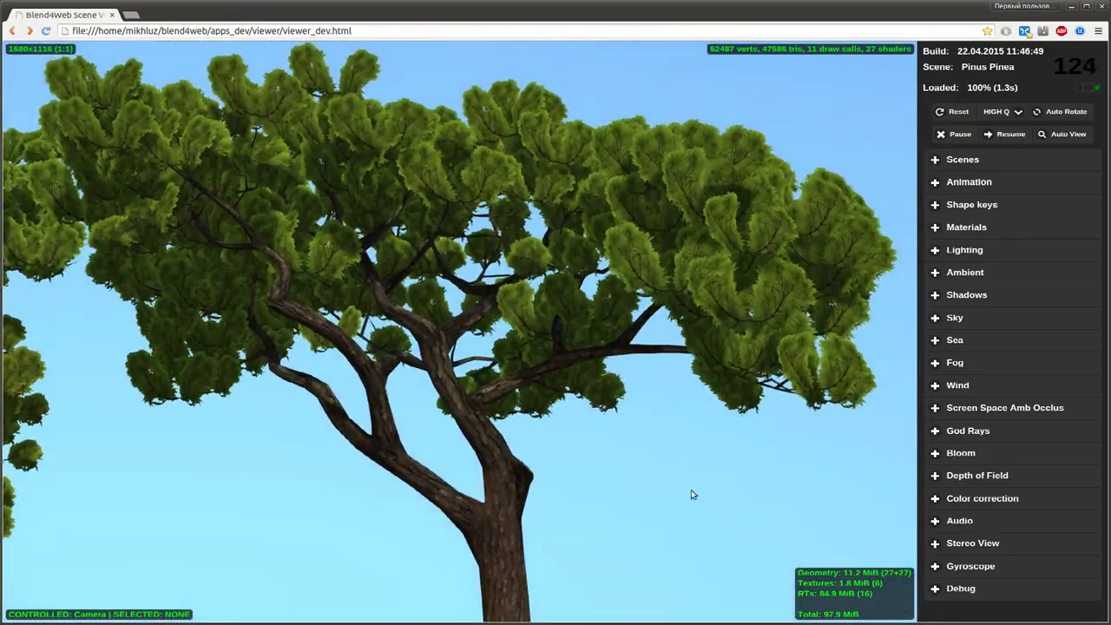